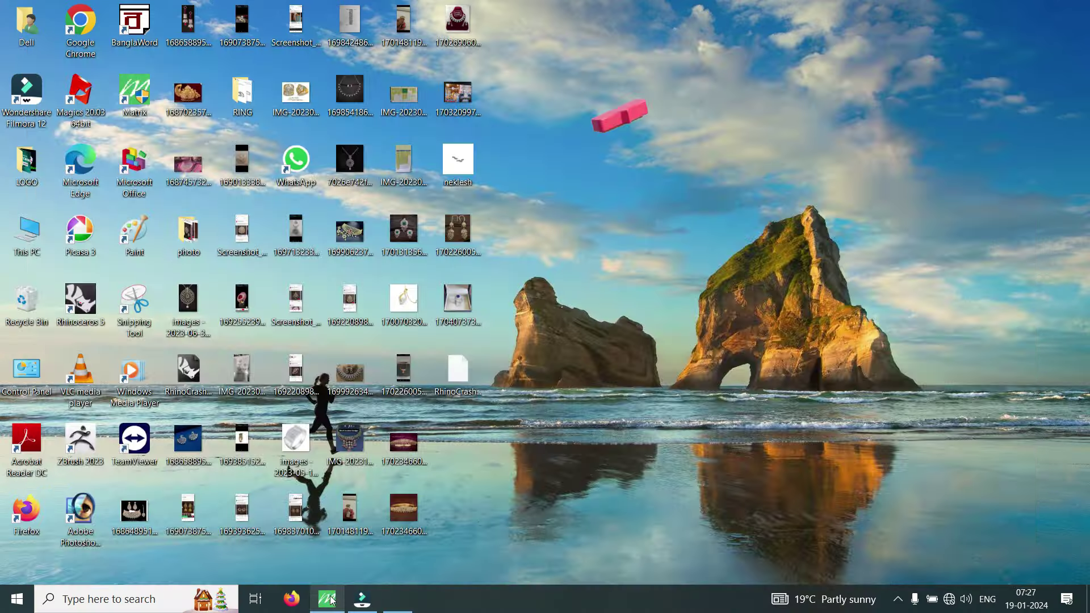
Bring up the Matrix 9.0 window showing an empty Untitled file in four viewports
{"action": "left_click", "coordinate": [333, 601]}
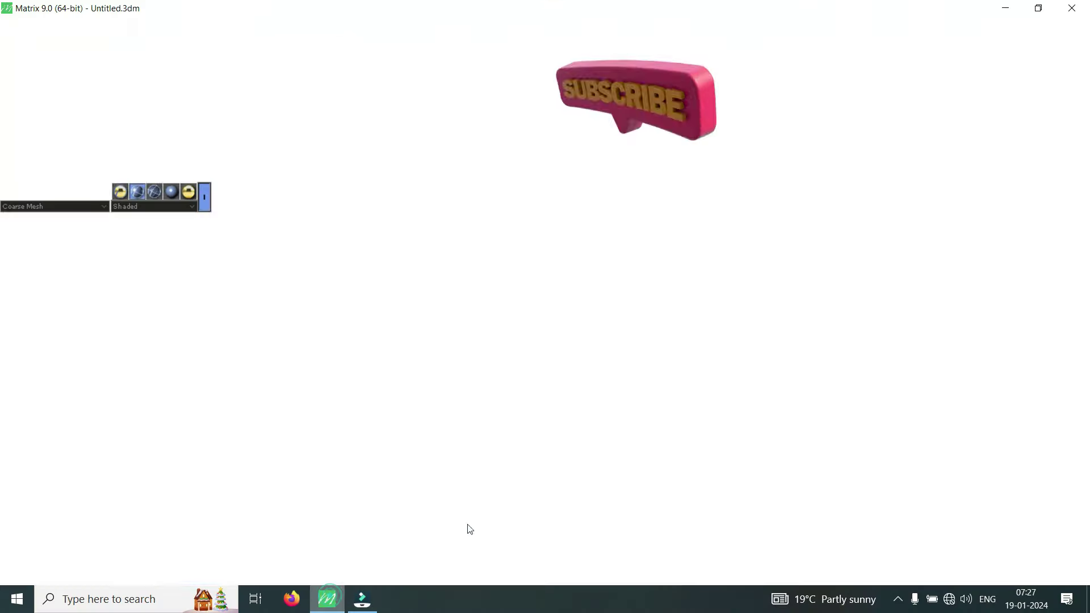
{"action": "scroll", "coordinate": [514, 261], "scroll_direction": "down", "scroll_amount": 2}
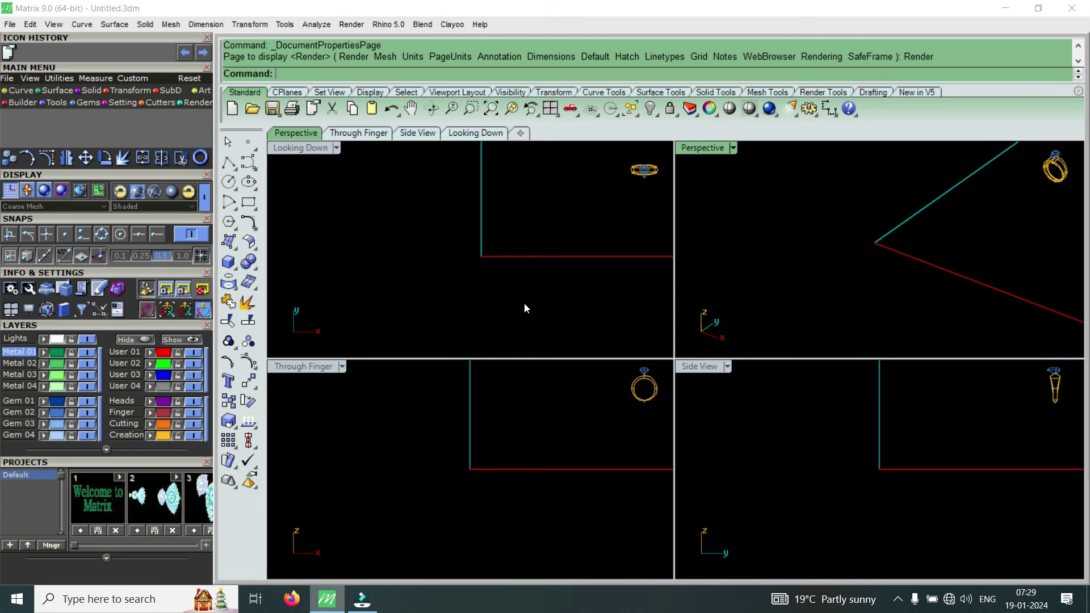
In the maximized Looking Down view, draw a center rectangle at 0 with length 10, width 2
{"action": "double_click", "coordinate": [302, 146]}
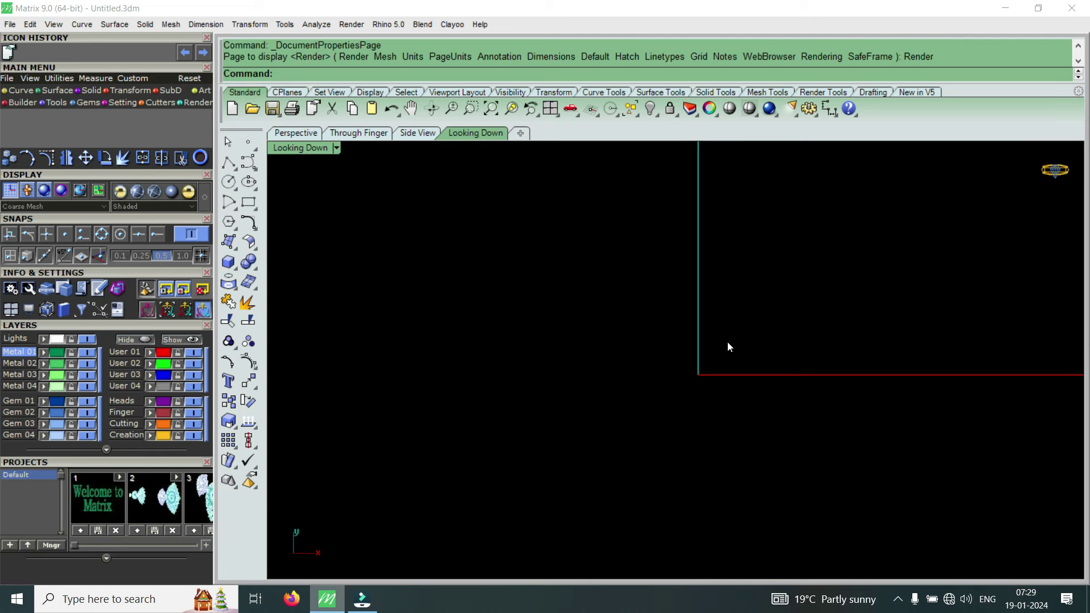
{"action": "left_click", "coordinate": [21, 92]}
{"action": "left_click", "coordinate": [67, 120]}
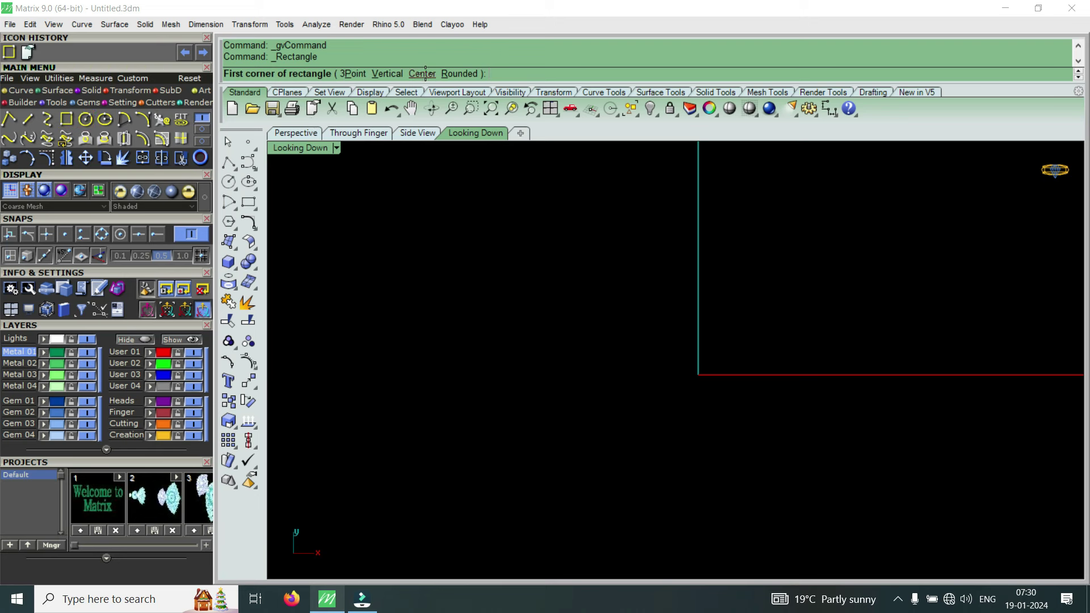
{"action": "left_click", "coordinate": [425, 74]}
{"action": "type", "text": "0"}
{"action": "key", "text": "Return"}
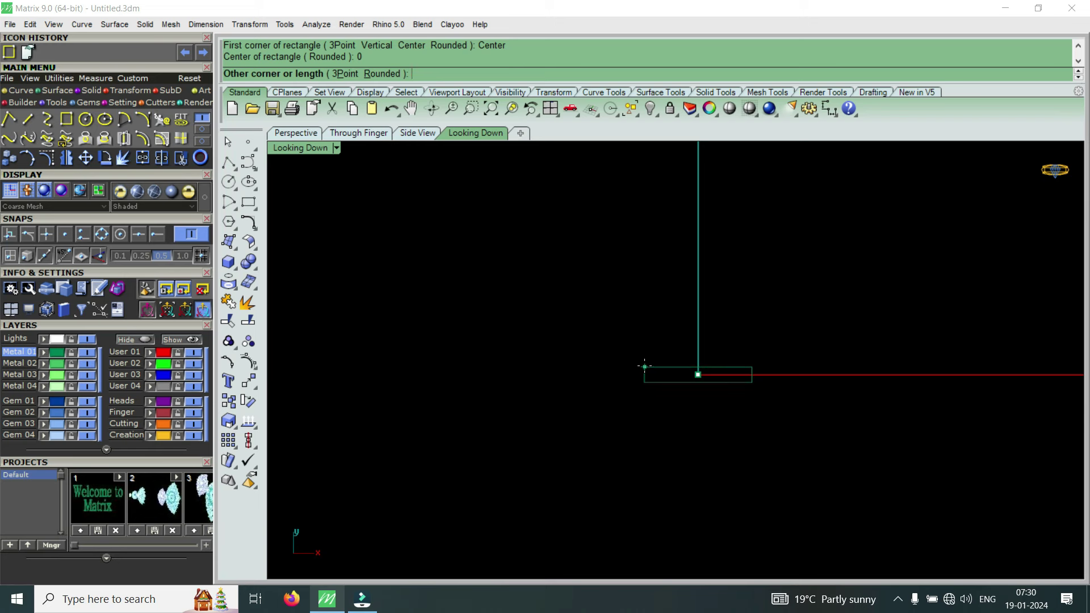
{"action": "type", "text": "10"}
{"action": "key", "text": "Return"}
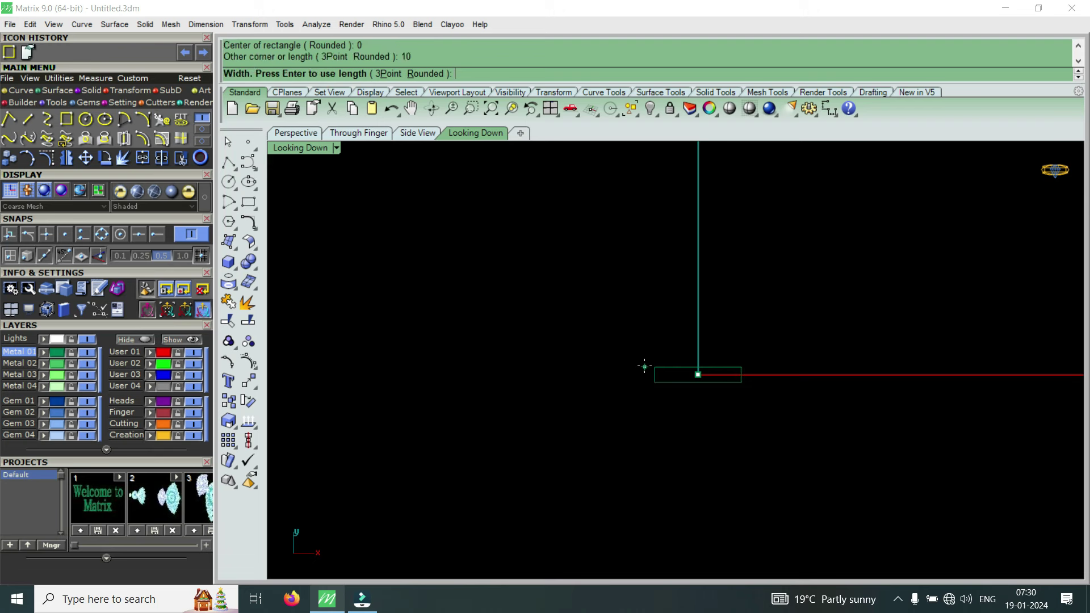
{"action": "type", "text": "2"}
{"action": "key", "text": "Return"}
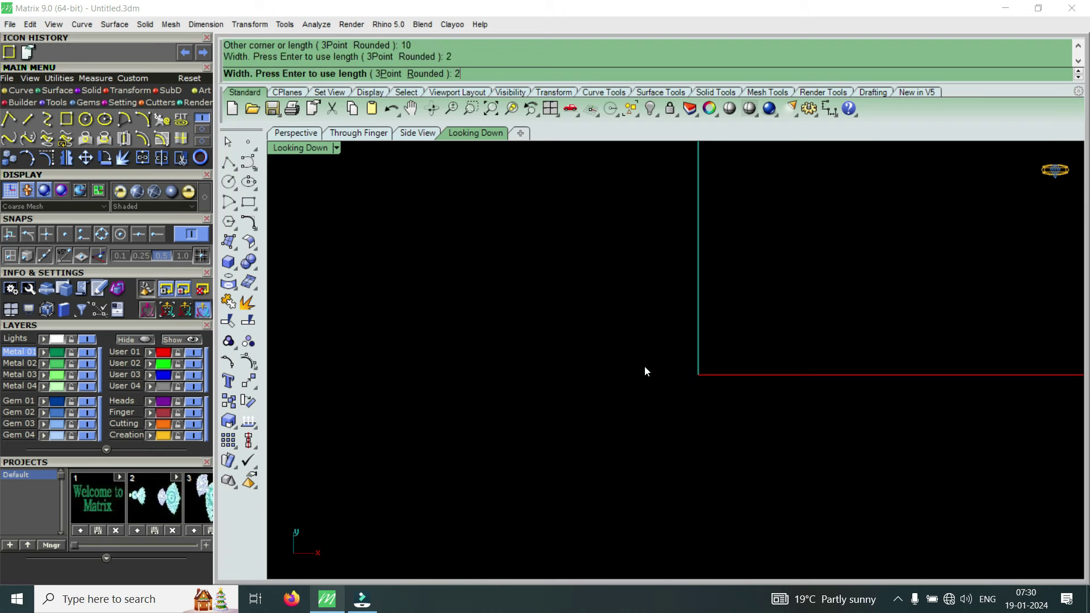
{"action": "scroll", "coordinate": [687, 370], "scroll_direction": "up", "scroll_amount": 3}
{"action": "scroll", "coordinate": [747, 383], "scroll_direction": "up", "scroll_amount": 2}
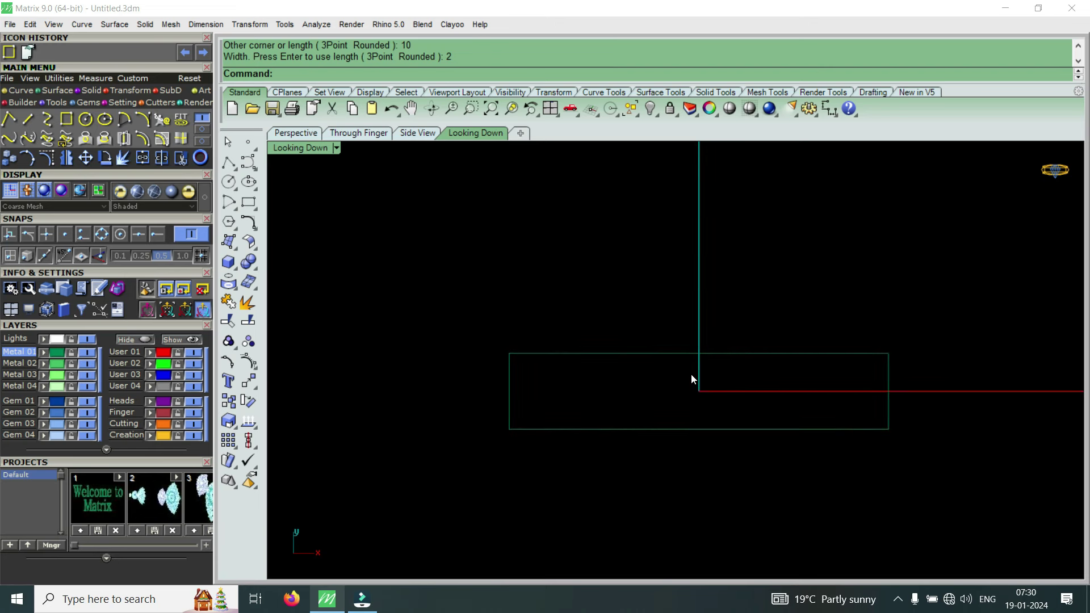
Draw a 1.5-diameter circle centred at the origin
{"action": "left_click", "coordinate": [85, 119]}
{"action": "type", "text": "0"}
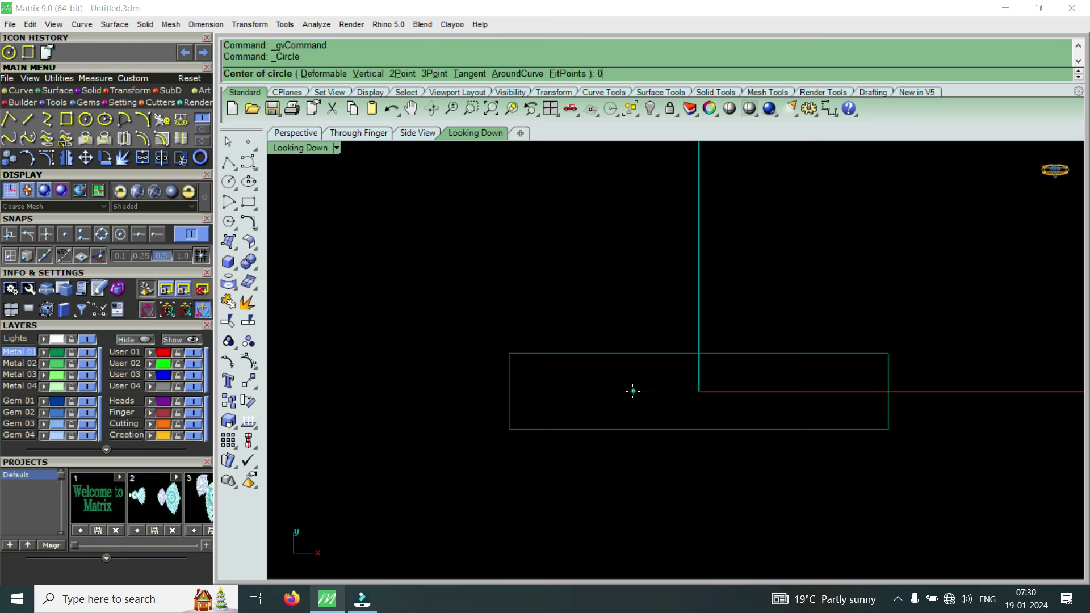
{"action": "key", "text": "Return"}
{"action": "type", "text": "1.5"}
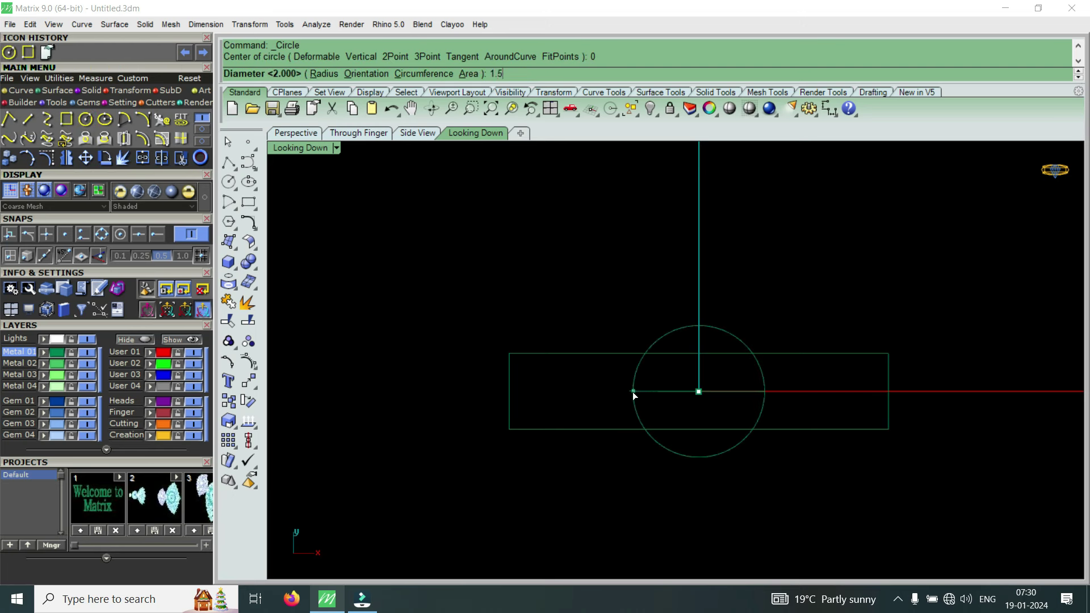
{"action": "key", "text": "Return"}
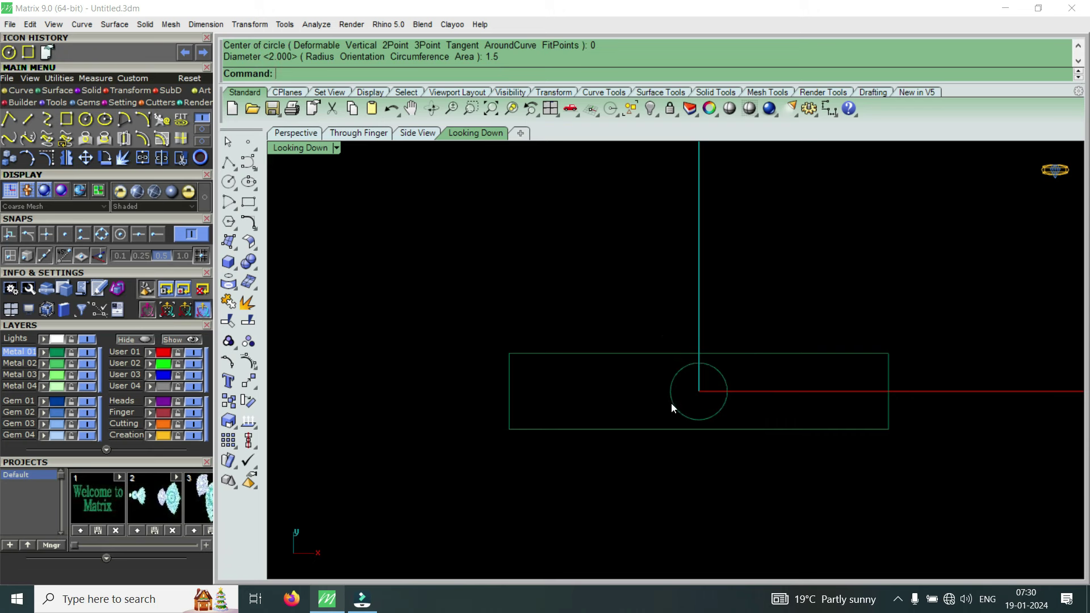
{"action": "left_click", "coordinate": [671, 405]}
{"action": "scroll", "coordinate": [709, 401], "scroll_direction": "up", "scroll_amount": 3}
{"action": "scroll", "coordinate": [727, 395], "scroll_direction": "up", "scroll_amount": 4}
{"action": "key", "text": "Escape"}
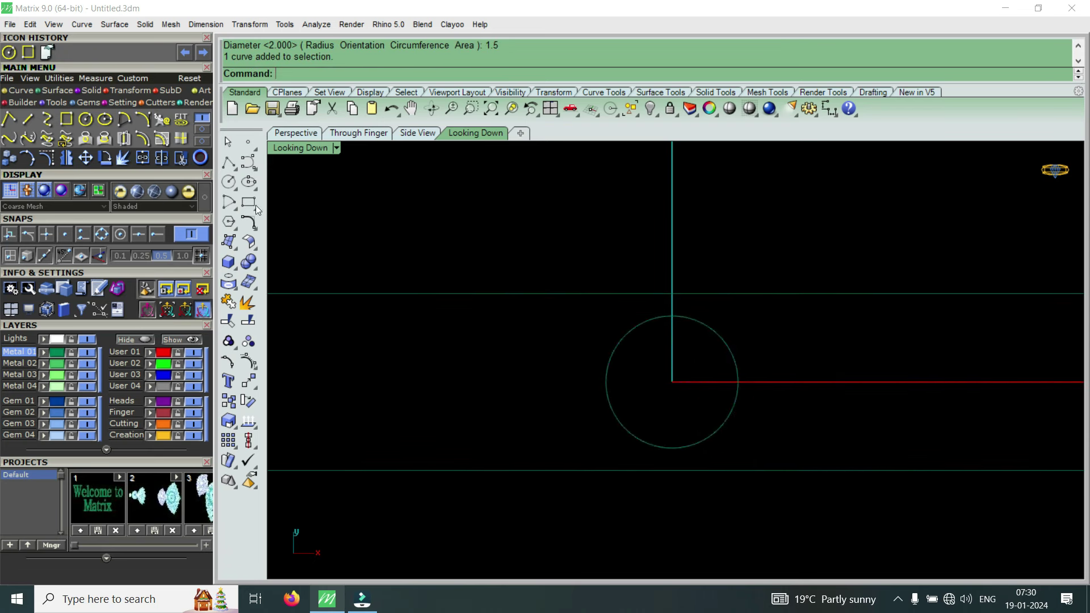
Add a 0.15-diameter circle at the origin and shift the large circle left to touch it
{"action": "key", "text": "Return"}
{"action": "type", "text": "0"}
{"action": "key", "text": "Return"}
{"action": "type", "text": ".15"}
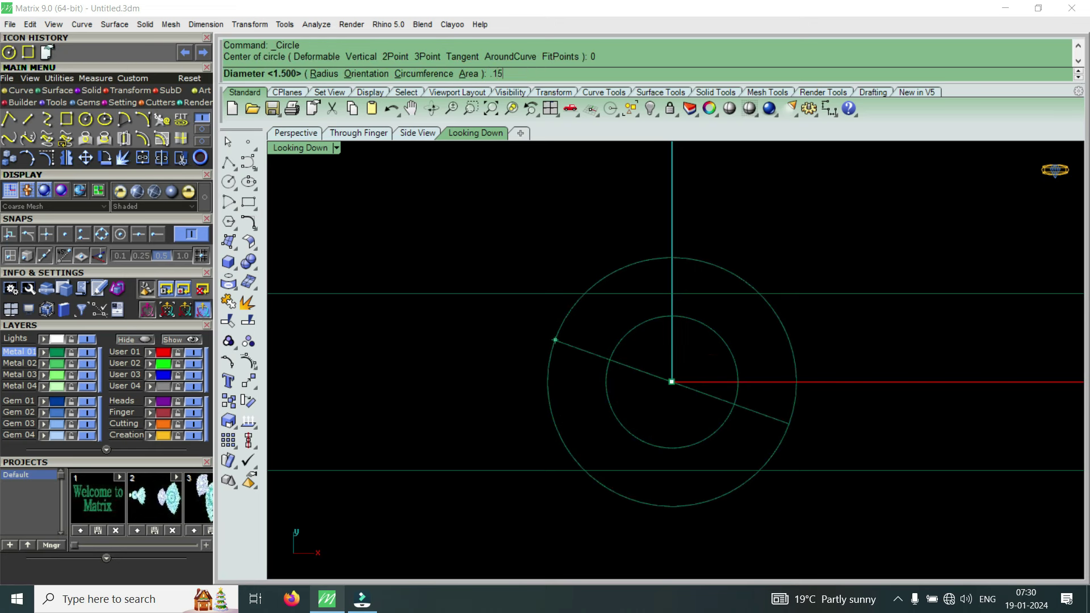
{"action": "key", "text": "Return"}
{"action": "left_click", "coordinate": [731, 413]}
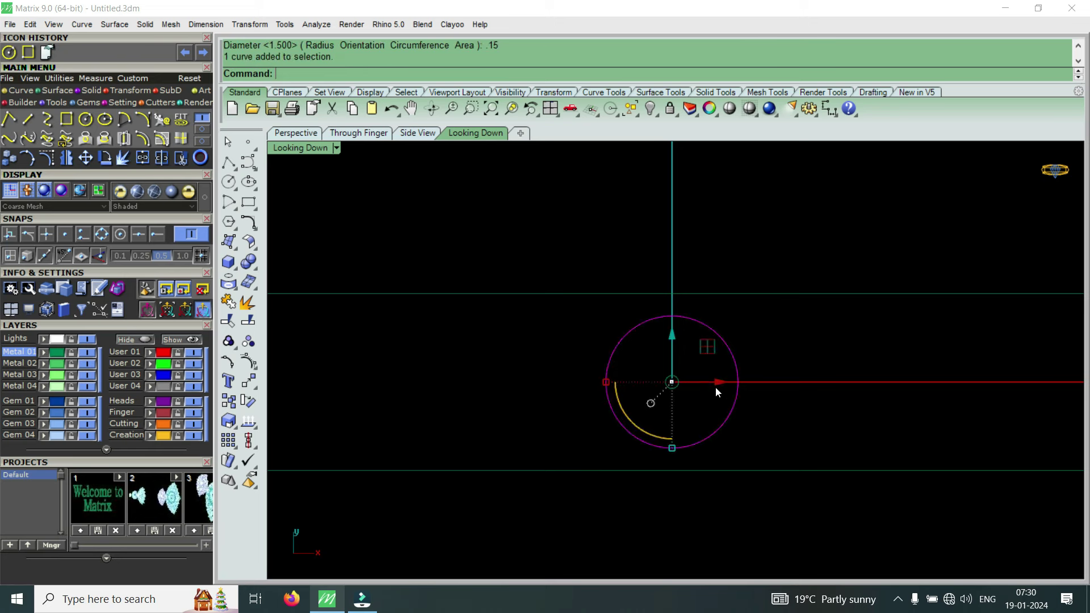
{"action": "left_click_drag", "start_coordinate": [715, 383], "coordinate": [643, 407]}
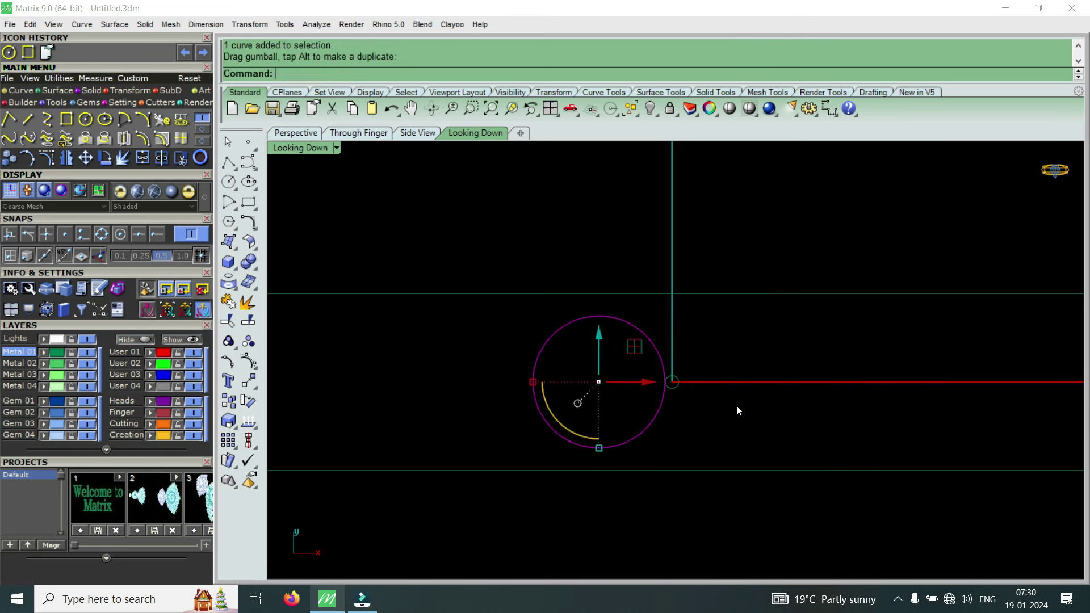
{"action": "scroll", "coordinate": [738, 404], "scroll_direction": "down", "scroll_amount": 5}
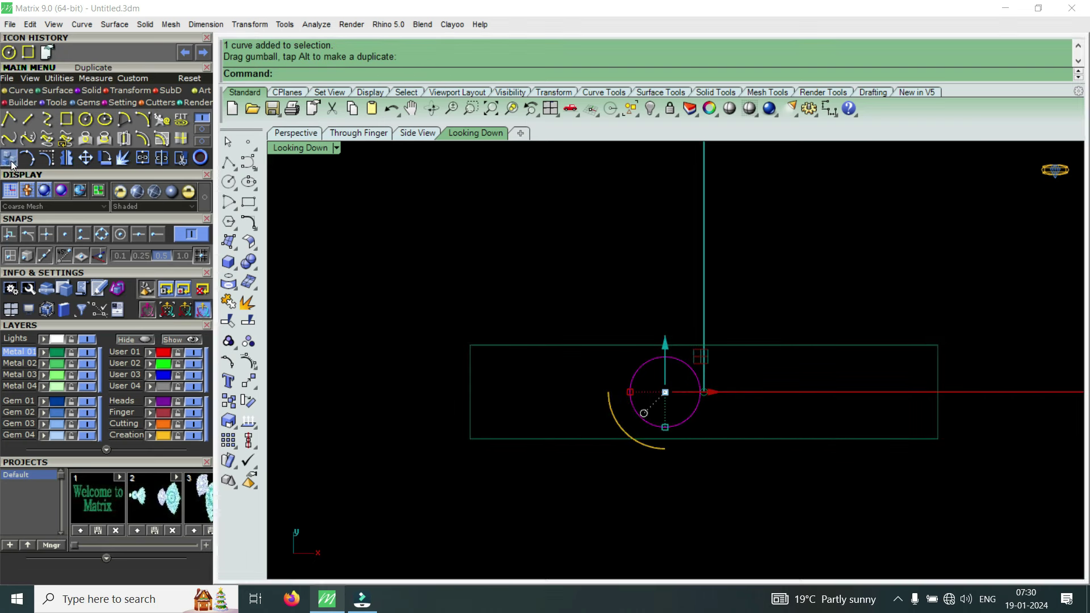
Copy the circle pair twice further left to form a row of three linked circles
{"action": "left_click", "coordinate": [229, 401]}
{"action": "scroll", "coordinate": [643, 385], "scroll_direction": "up", "scroll_amount": 3}
{"action": "left_click", "coordinate": [698, 407]}
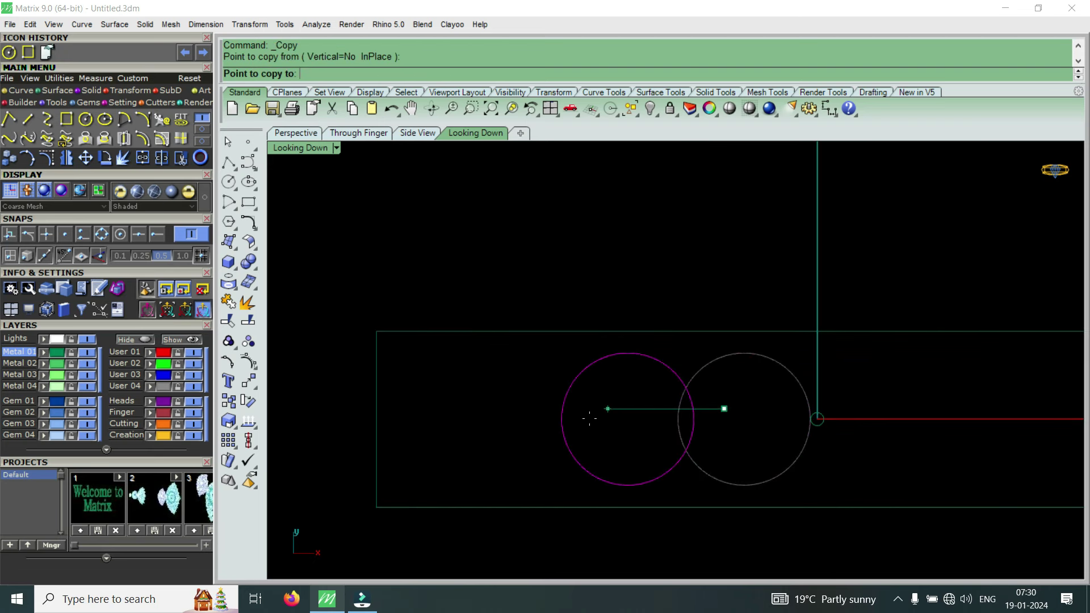
{"action": "key", "text": "Return"}
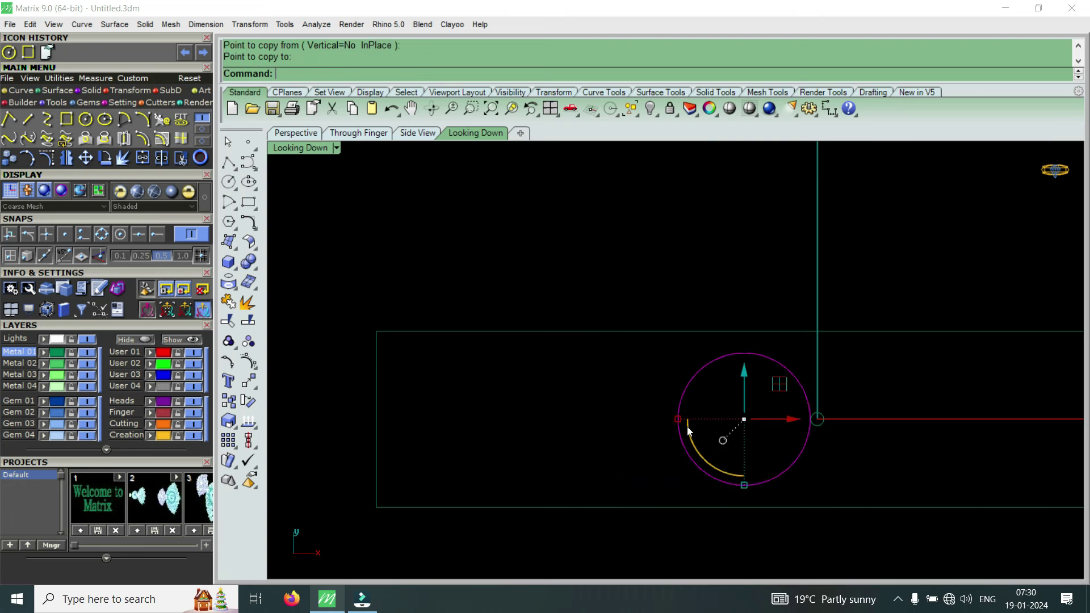
{"action": "key", "text": "Return"}
{"action": "left_click", "coordinate": [794, 424]}
{"action": "scroll", "coordinate": [795, 424], "scroll_direction": "up", "scroll_amount": 2}
{"action": "scroll", "coordinate": [660, 446], "scroll_direction": "up", "scroll_amount": 1}
{"action": "left_click", "coordinate": [656, 449]}
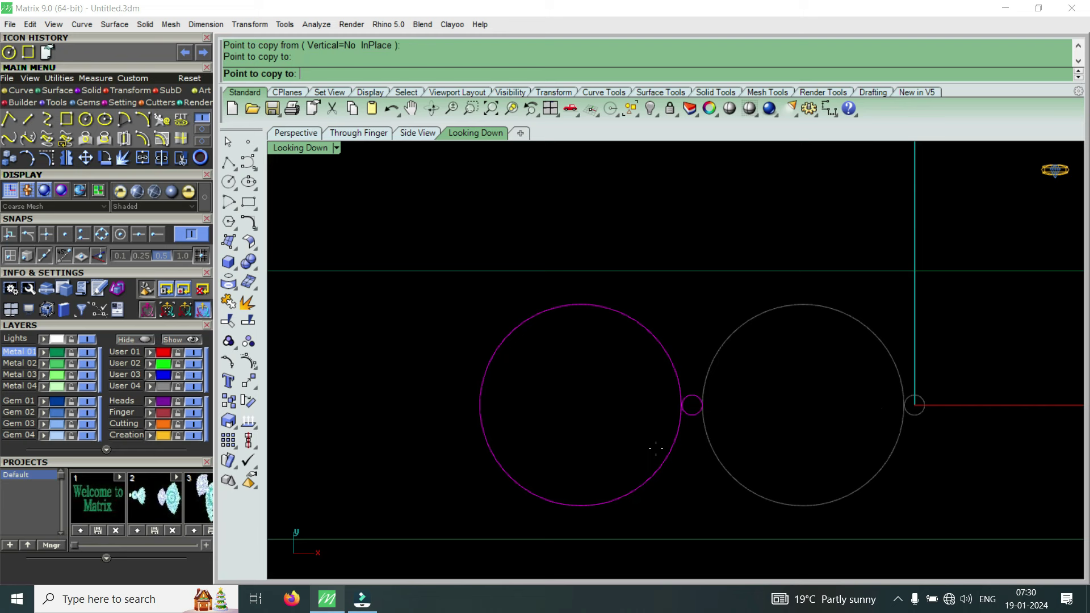
{"action": "scroll", "coordinate": [625, 449], "scroll_direction": "down", "scroll_amount": 3}
{"action": "scroll", "coordinate": [545, 449], "scroll_direction": "up", "scroll_amount": 2}
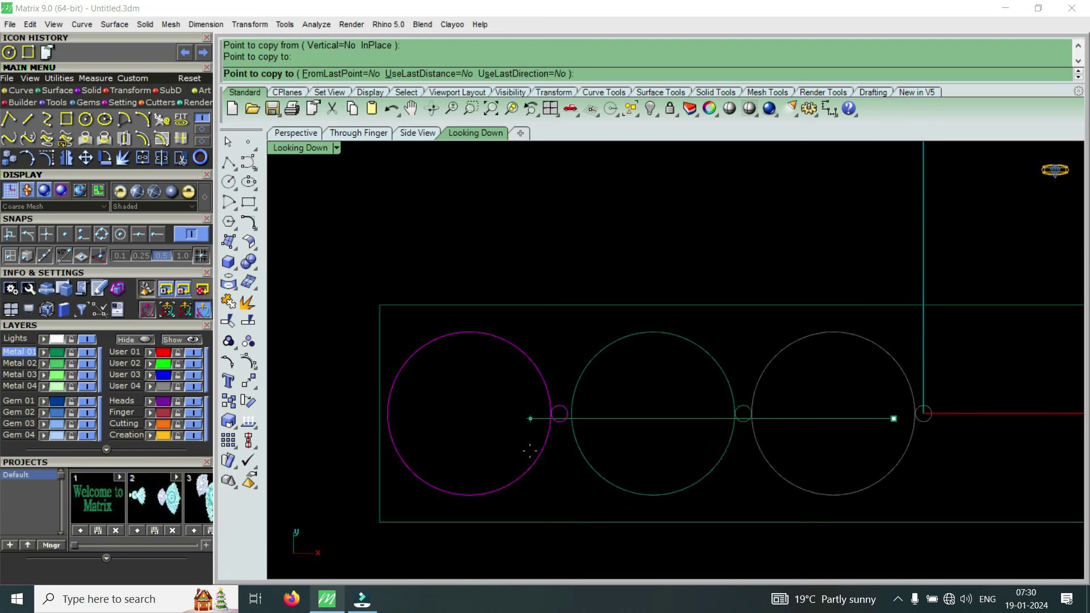
{"action": "left_click", "coordinate": [531, 451]}
{"action": "key", "text": "Return"}
{"action": "scroll", "coordinate": [532, 452], "scroll_direction": "down", "scroll_amount": 3}
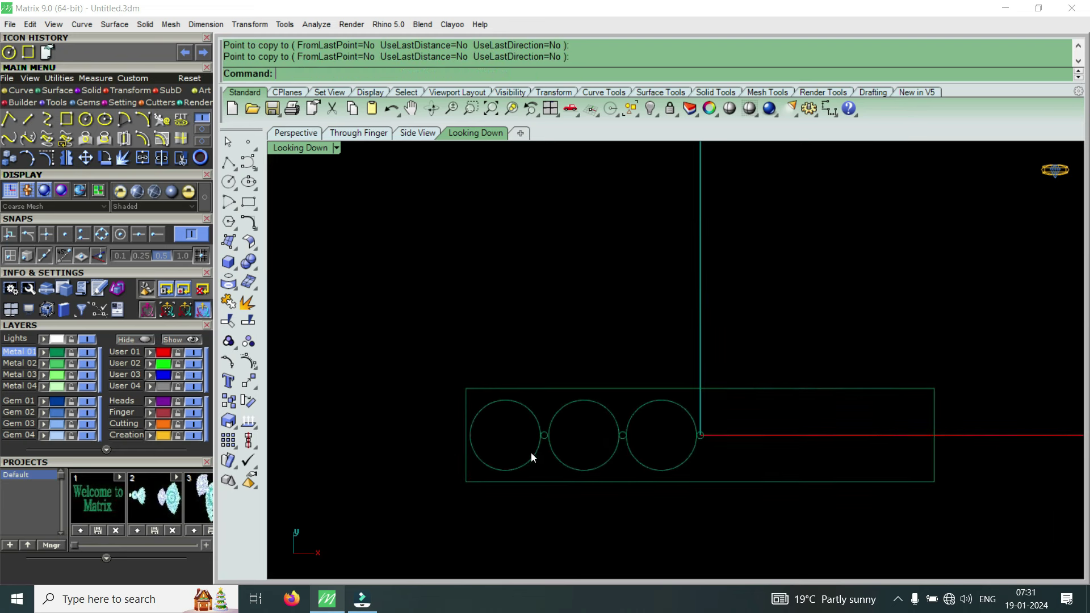
Widen the rectangle evenly on both sides to enclose all the circles
{"action": "left_click", "coordinate": [479, 480]}
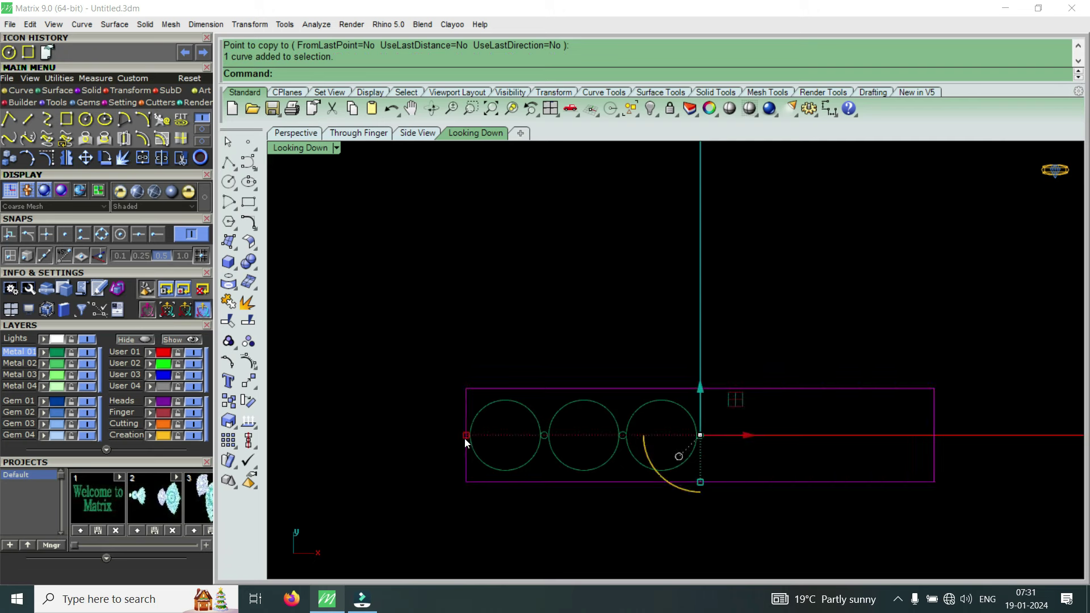
{"action": "left_click_drag", "start_coordinate": [466, 436], "coordinate": [445, 441]}
{"action": "left_click", "coordinate": [556, 421]}
{"action": "left_click_drag", "start_coordinate": [469, 352], "coordinate": [700, 493]}
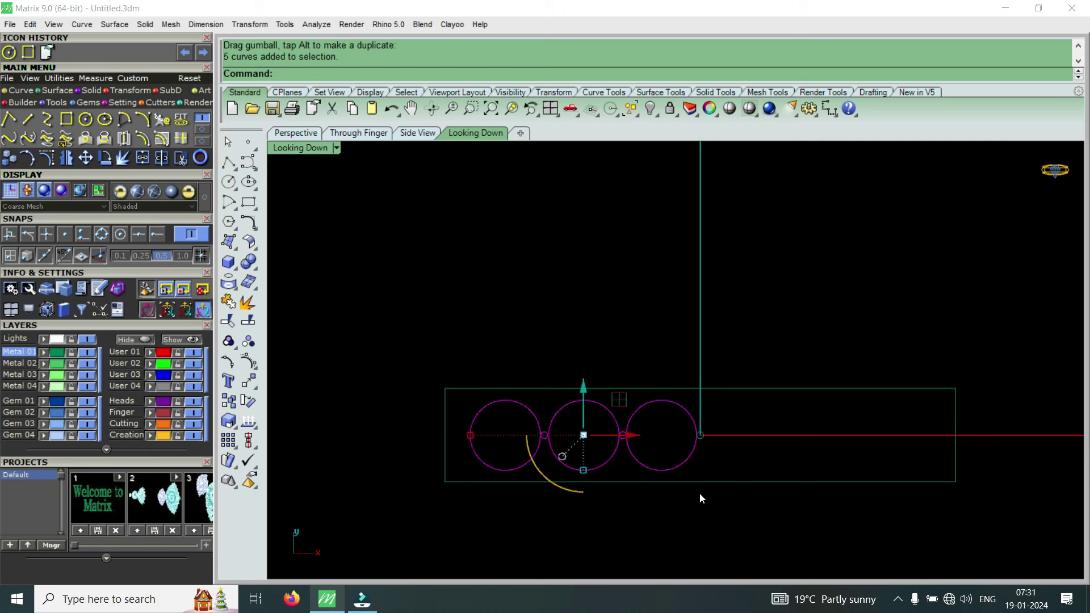
{"action": "scroll", "coordinate": [560, 448], "scroll_direction": "up", "scroll_amount": 2}
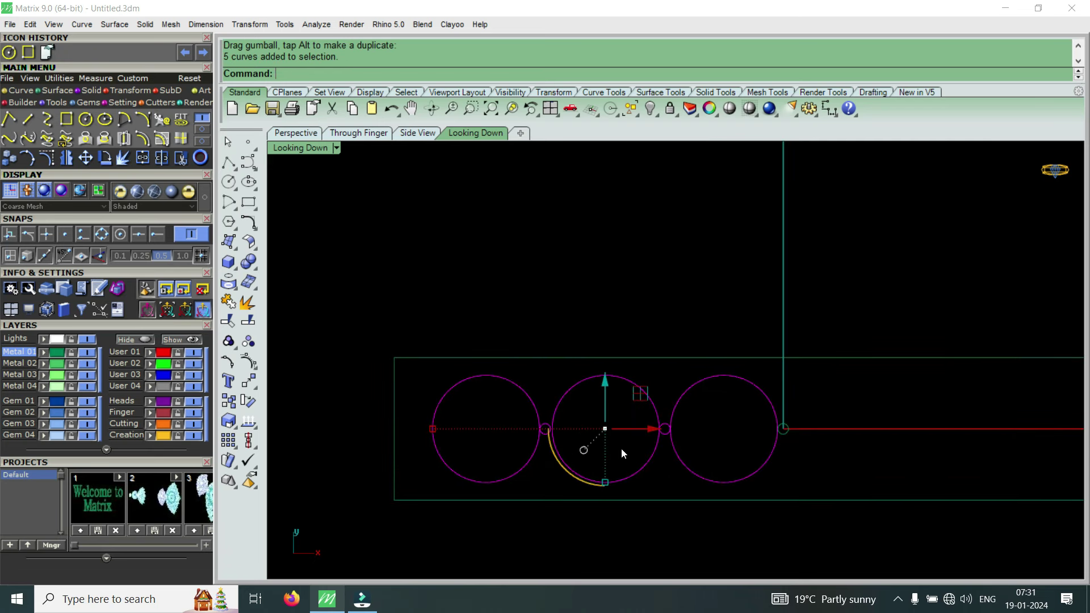
{"action": "scroll", "coordinate": [621, 449], "scroll_direction": "down", "scroll_amount": 4}
{"action": "key", "text": "Escape"}
Restore four views, maximize Perspective, and select the rectangle and circle outlines
{"action": "double_click", "coordinate": [309, 149]}
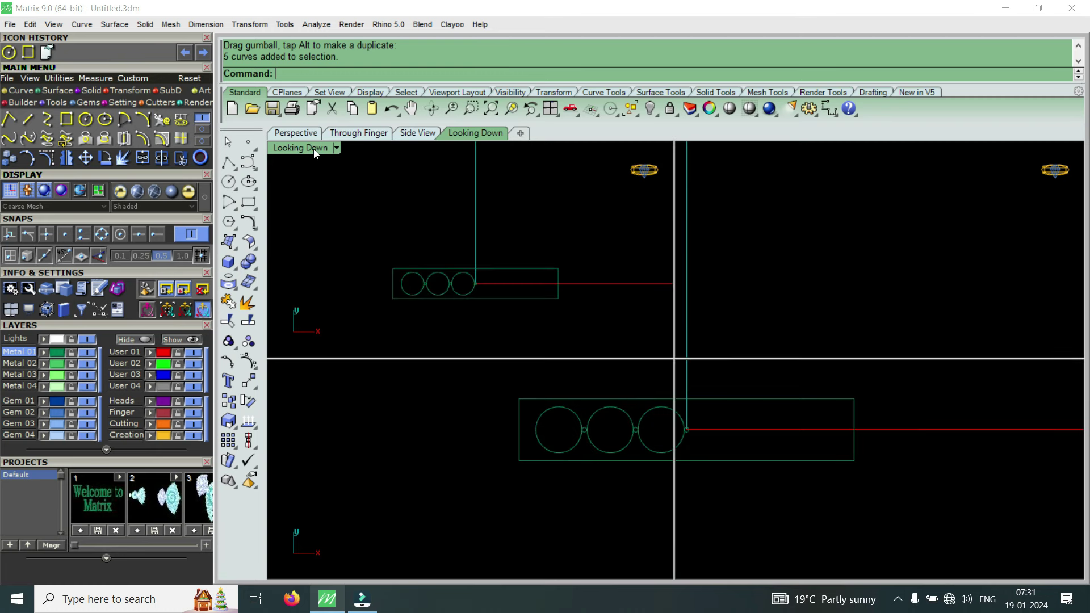
{"action": "double_click", "coordinate": [704, 149]}
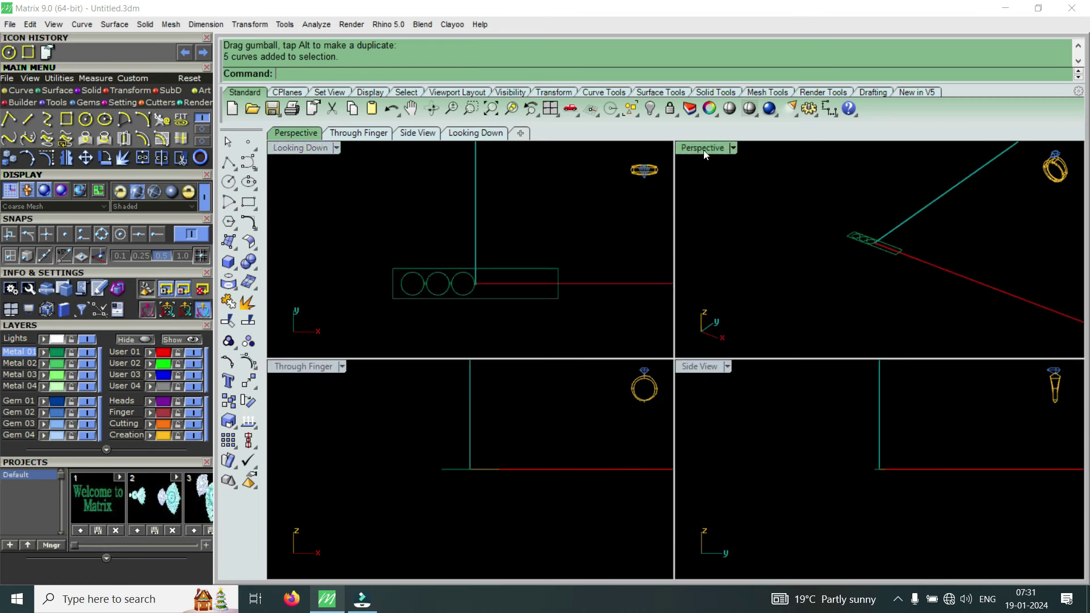
{"action": "mouse_move", "coordinate": [659, 288]}
{"action": "right_mouse_down"}
{"action": "mouse_move", "coordinate": [649, 387]}
{"action": "mouse_move", "coordinate": [722, 502]}
{"action": "mouse_move", "coordinate": [696, 393]}
{"action": "mouse_move", "coordinate": [729, 365]}
{"action": "right_mouse_up"}
{"action": "left_click", "coordinate": [795, 390]}
{"action": "right_click_drag", "start_coordinate": [758, 414], "coordinate": [682, 273]}
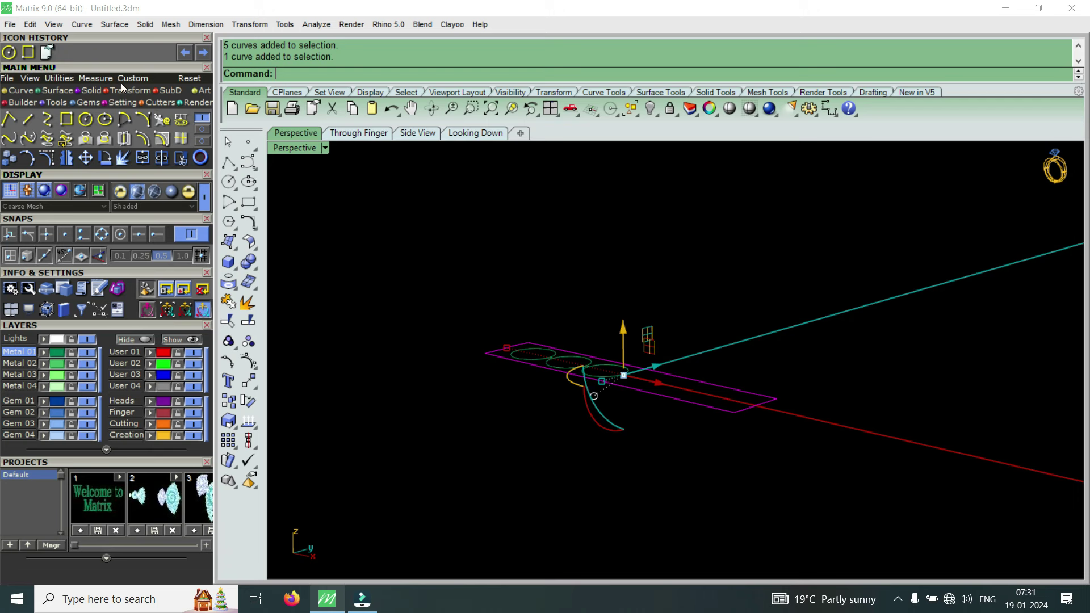
Extrude the selected outlines straight down 0.6 into a solid slab
{"action": "left_click", "coordinate": [86, 90]}
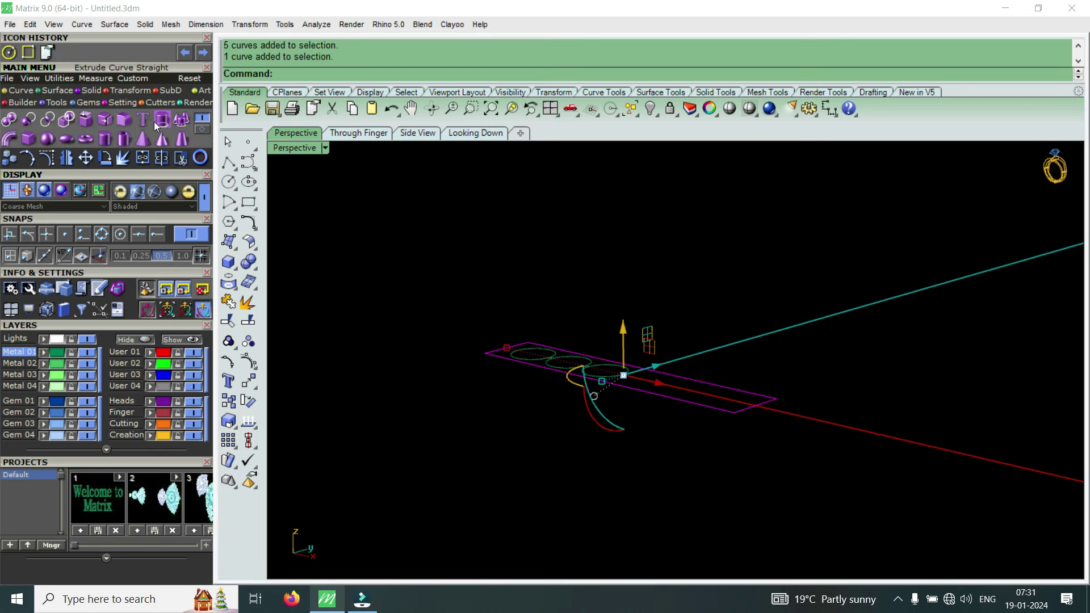
{"action": "left_click", "coordinate": [155, 121]}
{"action": "type", "text": "-"}
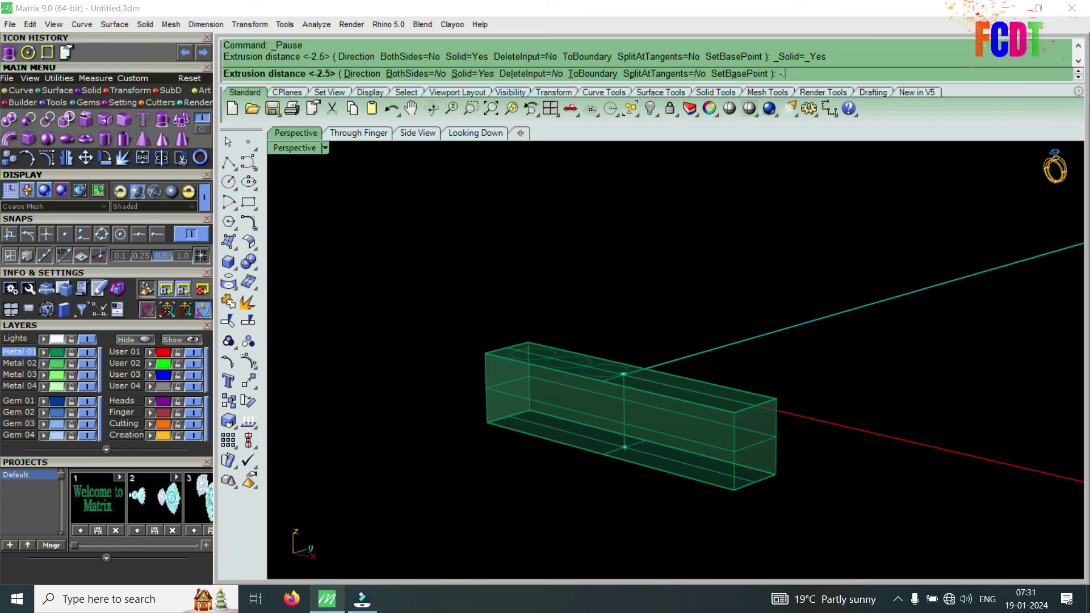
{"action": "type", "text": "6"}
{"action": "key", "text": "Return"}
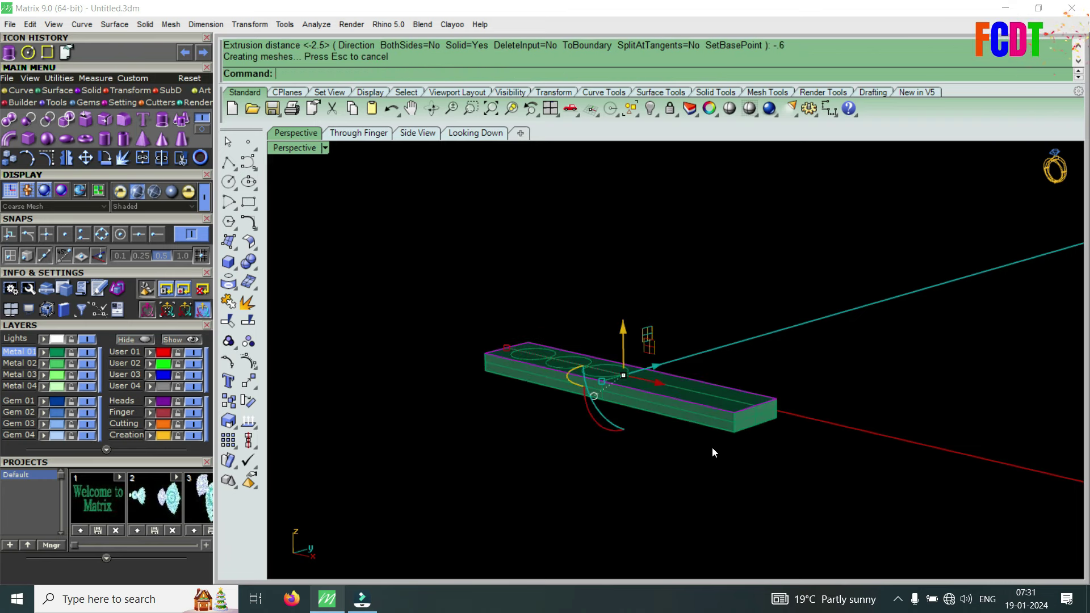
{"action": "mouse_move", "coordinate": [605, 403]}
{"action": "right_mouse_down"}
{"action": "mouse_move", "coordinate": [665, 474]}
{"action": "mouse_move", "coordinate": [714, 443]}
{"action": "right_mouse_up"}
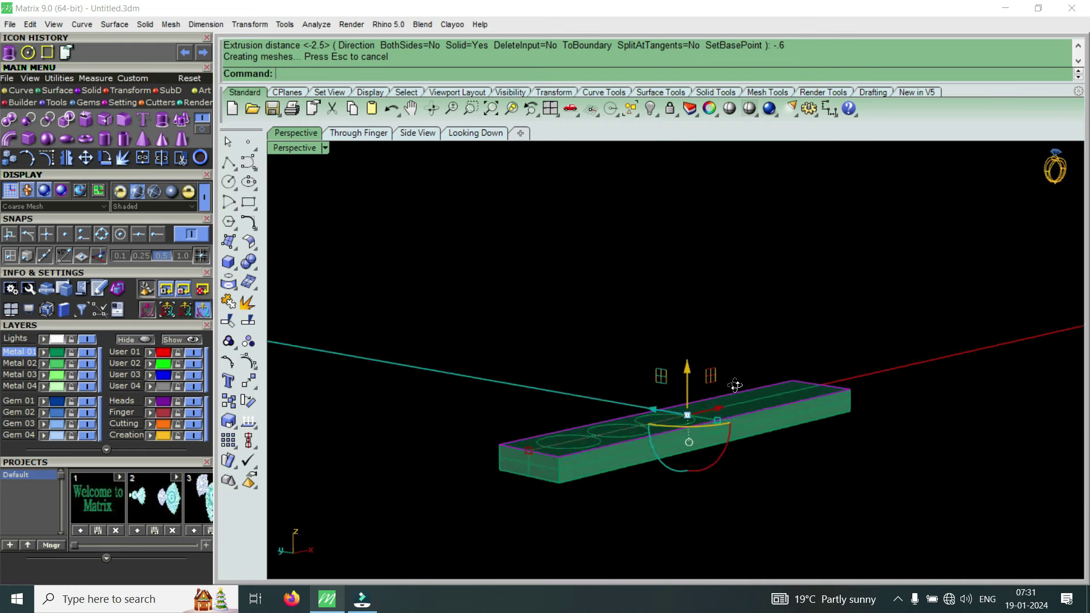
{"action": "scroll", "coordinate": [713, 440], "scroll_direction": "up", "scroll_amount": 3}
Colour the slab light green with Metal 03 and orbit to inspect it
{"action": "left_click", "coordinate": [769, 357]}
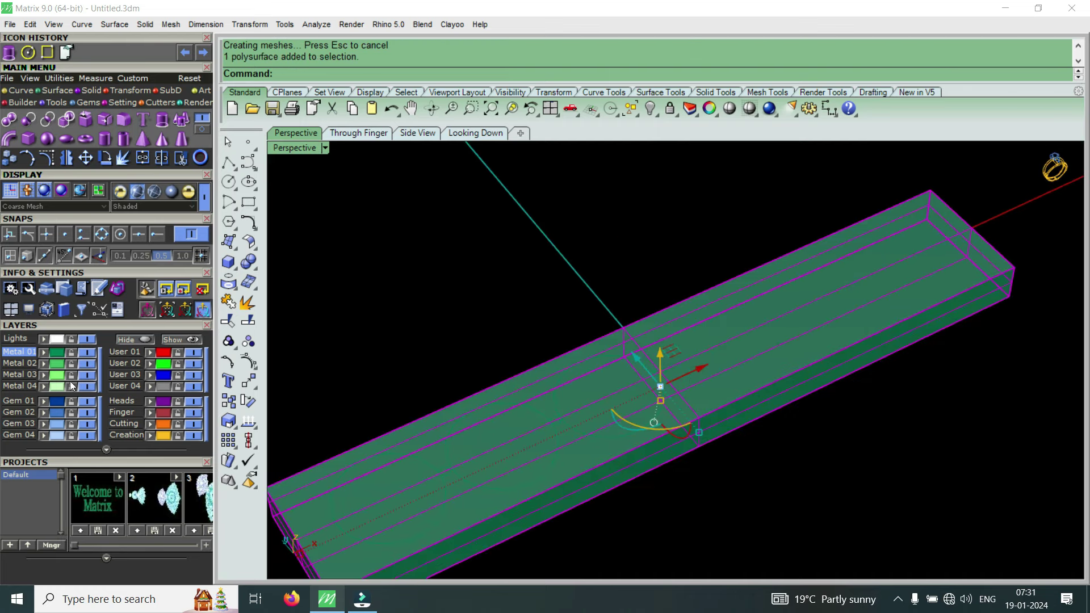
{"action": "left_click", "coordinate": [44, 374]}
{"action": "mouse_move", "coordinate": [816, 302]}
{"action": "right_mouse_down"}
{"action": "mouse_move", "coordinate": [767, 384]}
{"action": "mouse_move", "coordinate": [727, 380]}
{"action": "right_mouse_up"}
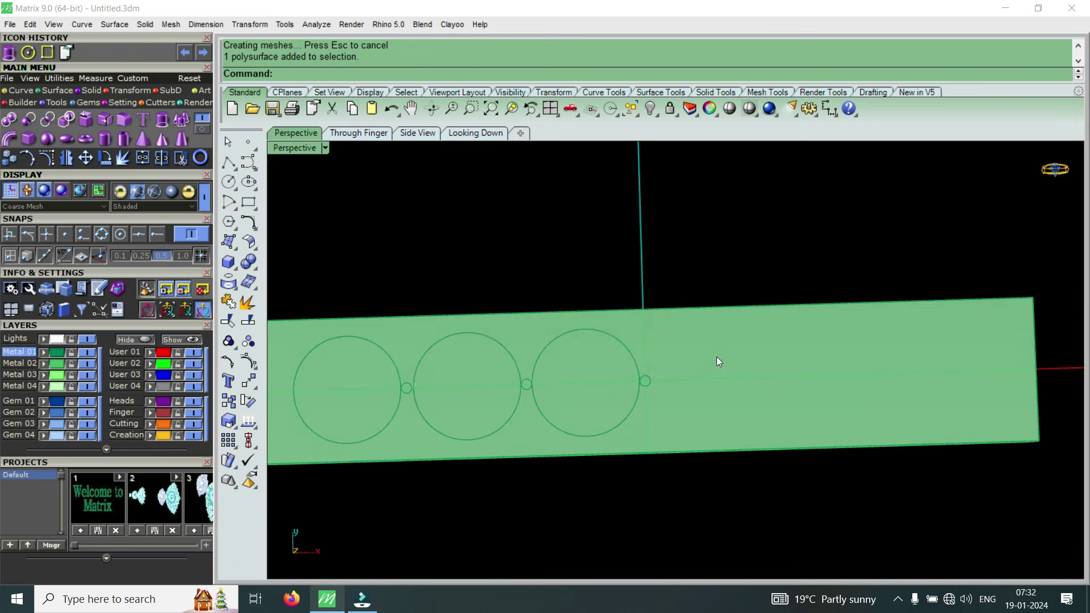
{"action": "scroll", "coordinate": [717, 356], "scroll_direction": "down", "scroll_amount": 3}
{"action": "mouse_move", "coordinate": [679, 380]}
{"action": "right_mouse_down"}
{"action": "mouse_move", "coordinate": [697, 293]}
{"action": "mouse_move", "coordinate": [678, 476]}
{"action": "right_mouse_up"}
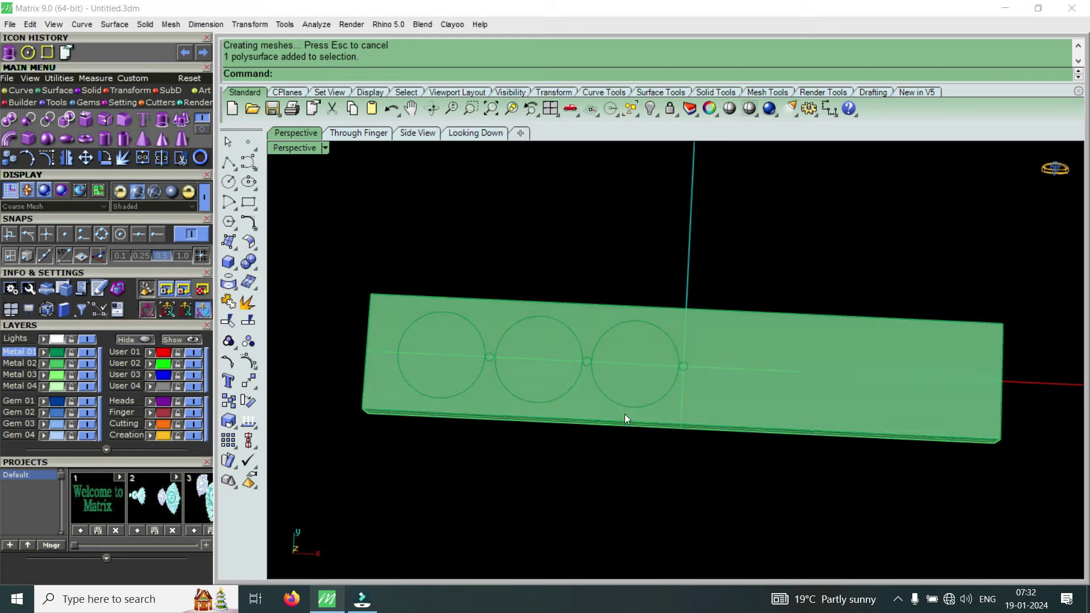
Check the slab from above, then tilt the maximized Perspective view diagonally and select the slab
{"action": "double_click", "coordinate": [303, 147]}
{"action": "scroll", "coordinate": [673, 440], "scroll_direction": "up", "scroll_amount": 3}
{"action": "scroll", "coordinate": [710, 370], "scroll_direction": "up", "scroll_amount": 3}
{"action": "scroll", "coordinate": [711, 374], "scroll_direction": "down", "scroll_amount": 1}
{"action": "scroll", "coordinate": [709, 382], "scroll_direction": "down", "scroll_amount": 4}
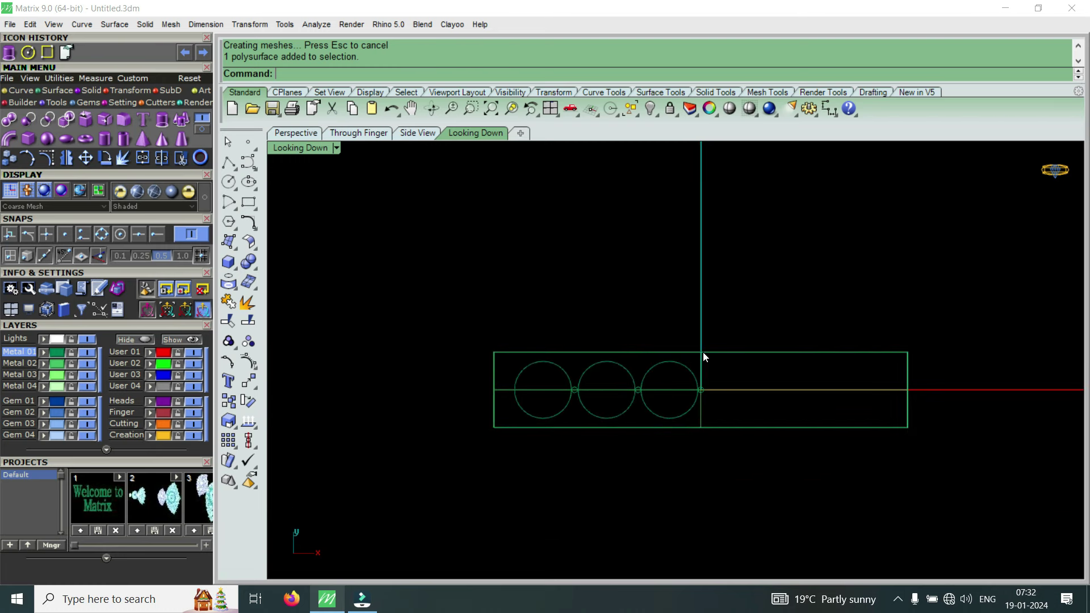
{"action": "scroll", "coordinate": [678, 401], "scroll_direction": "up", "scroll_amount": 3}
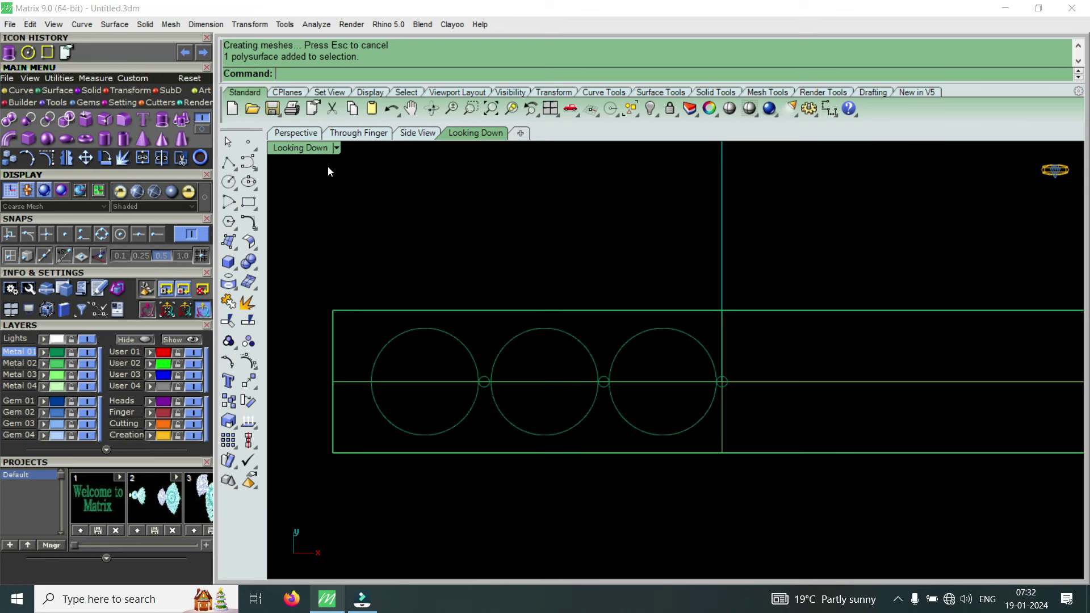
{"action": "double_click", "coordinate": [310, 147]}
{"action": "double_click", "coordinate": [720, 143]}
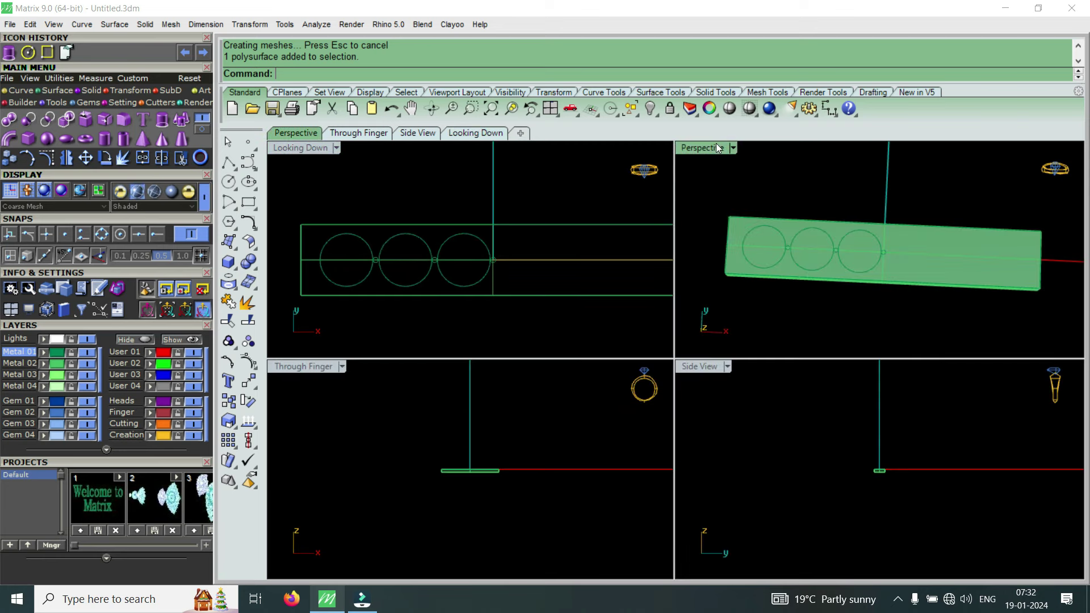
{"action": "right_click_drag", "start_coordinate": [606, 357], "coordinate": [741, 325]}
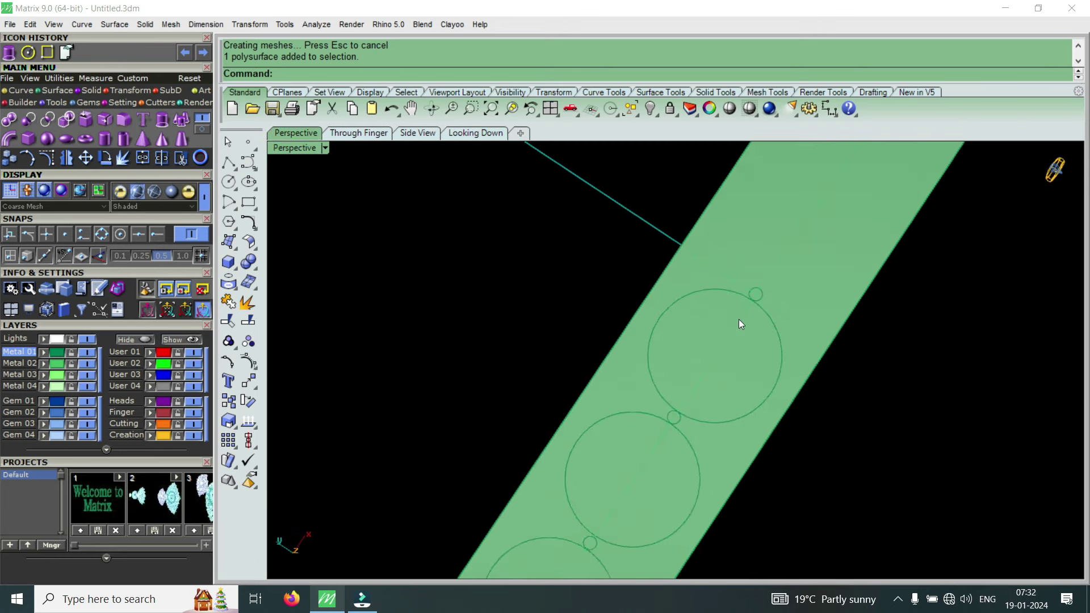
{"action": "left_click", "coordinate": [740, 321]}
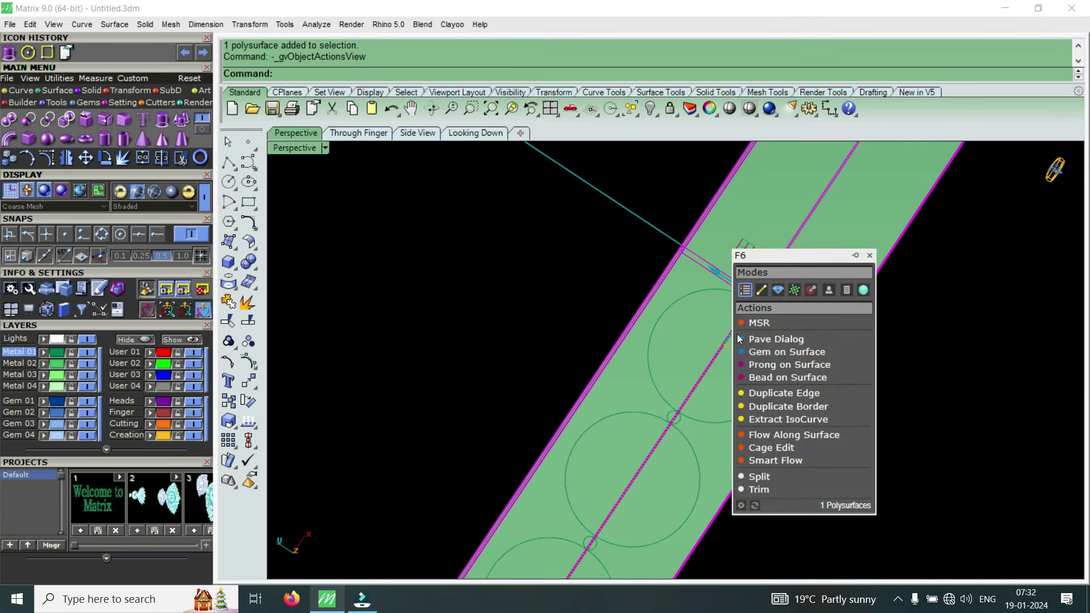
Start Gem on Surface on the slab and enlarge the round gem to 1.5 mm
{"action": "left_click", "coordinate": [750, 356]}
{"action": "scroll", "coordinate": [720, 347], "scroll_direction": "up", "scroll_amount": 1}
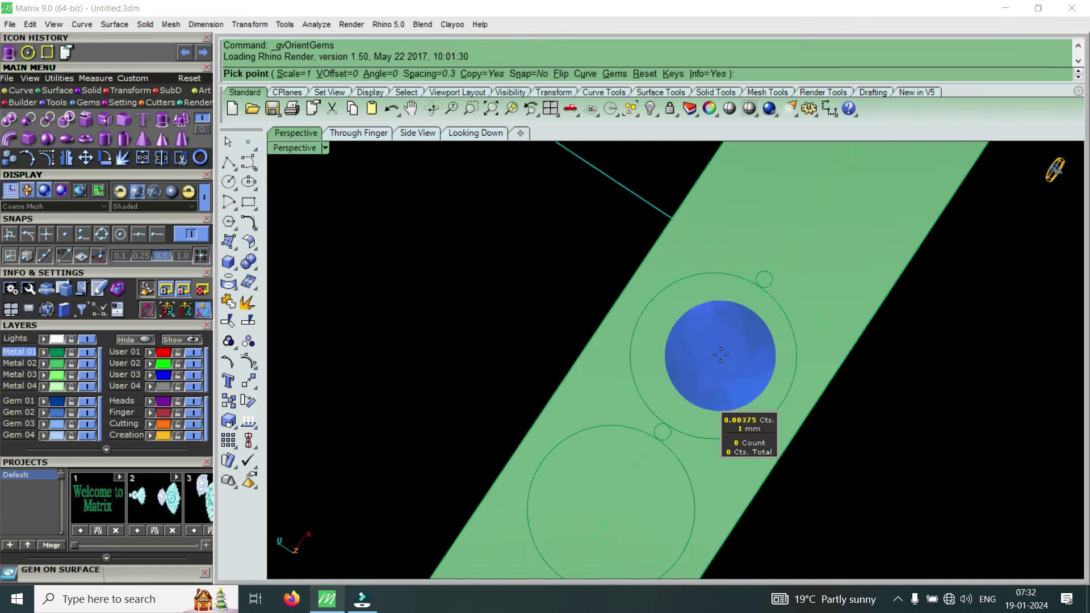
{"action": "scroll", "coordinate": [716, 346], "scroll_direction": "up", "scroll_amount": 1}
{"action": "scroll", "coordinate": [714, 349], "scroll_direction": "up", "scroll_amount": 1}
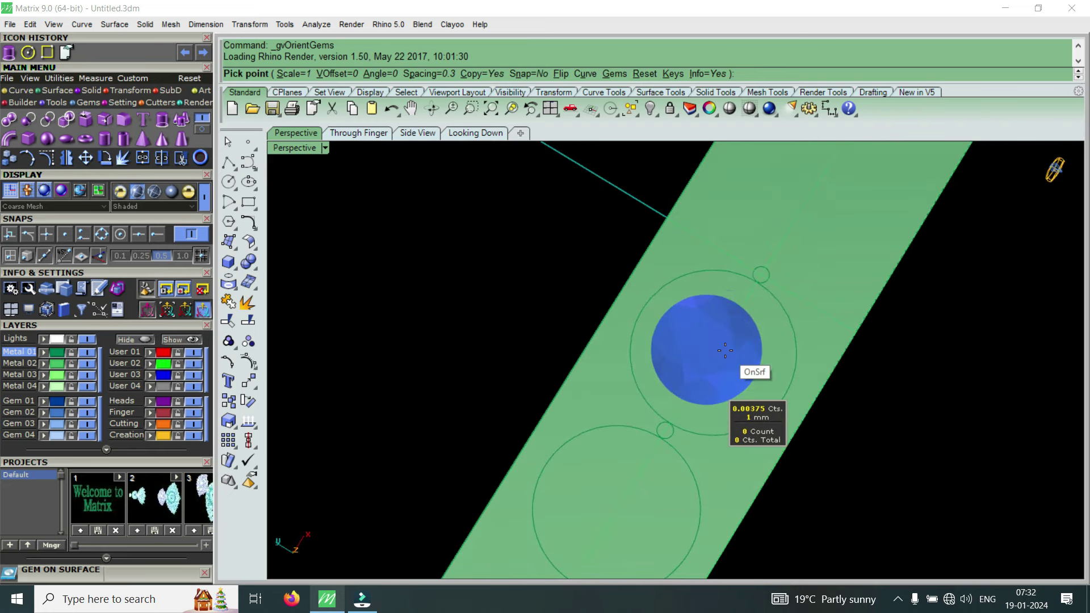
{"action": "key", "text": "Up"}
{"action": "key", "text": "Up"}
{"action": "key", "text": "Up"}
{"action": "key", "text": "Up"}
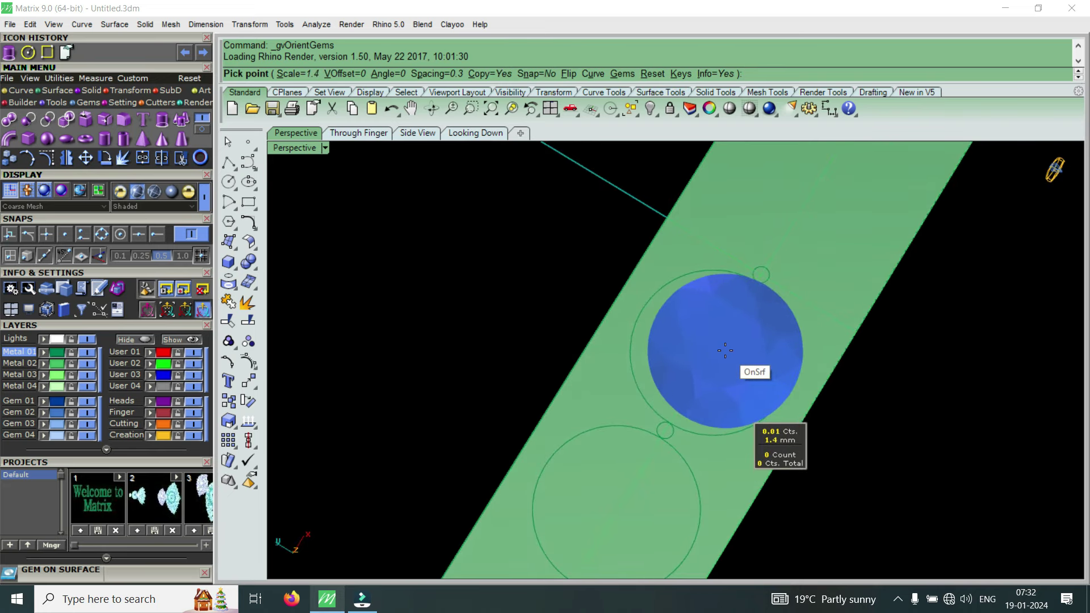
{"action": "key", "text": "Up"}
{"action": "scroll", "coordinate": [712, 351], "scroll_direction": "up", "scroll_amount": 3}
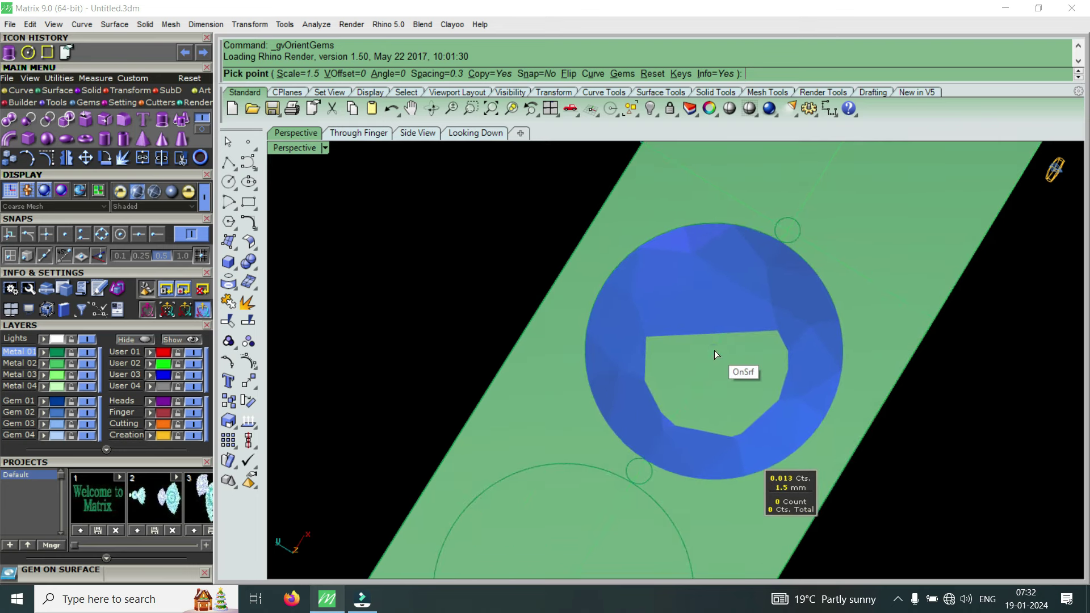
Set one 1.5 mm gem into each of the three circles, totalling 0.038 carats
{"action": "left_click", "coordinate": [714, 350]}
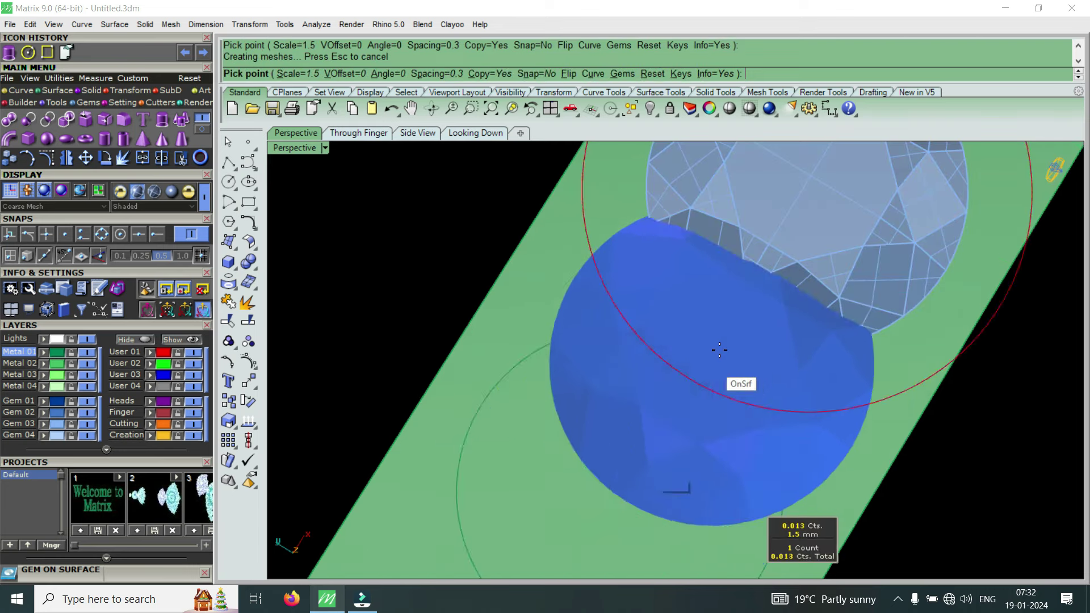
{"action": "scroll", "coordinate": [670, 421], "scroll_direction": "down", "scroll_amount": 2}
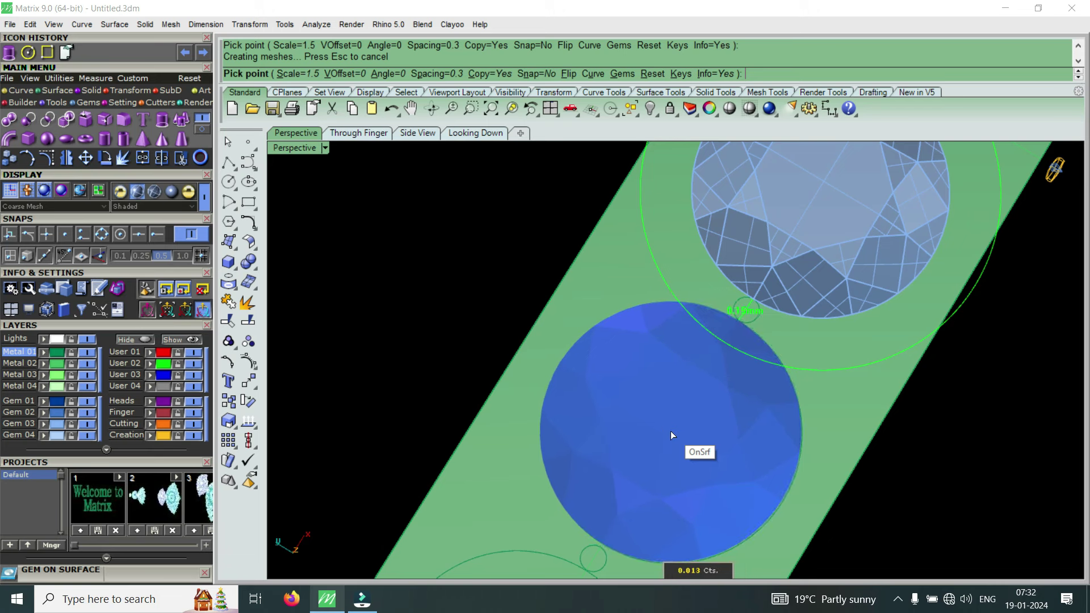
{"action": "left_click", "coordinate": [671, 432]}
{"action": "scroll", "coordinate": [671, 432], "scroll_direction": "down", "scroll_amount": 3}
{"action": "scroll", "coordinate": [670, 434], "scroll_direction": "down", "scroll_amount": 3}
{"action": "scroll", "coordinate": [673, 428], "scroll_direction": "up", "scroll_amount": 3}
{"action": "scroll", "coordinate": [678, 419], "scroll_direction": "up", "scroll_amount": 2}
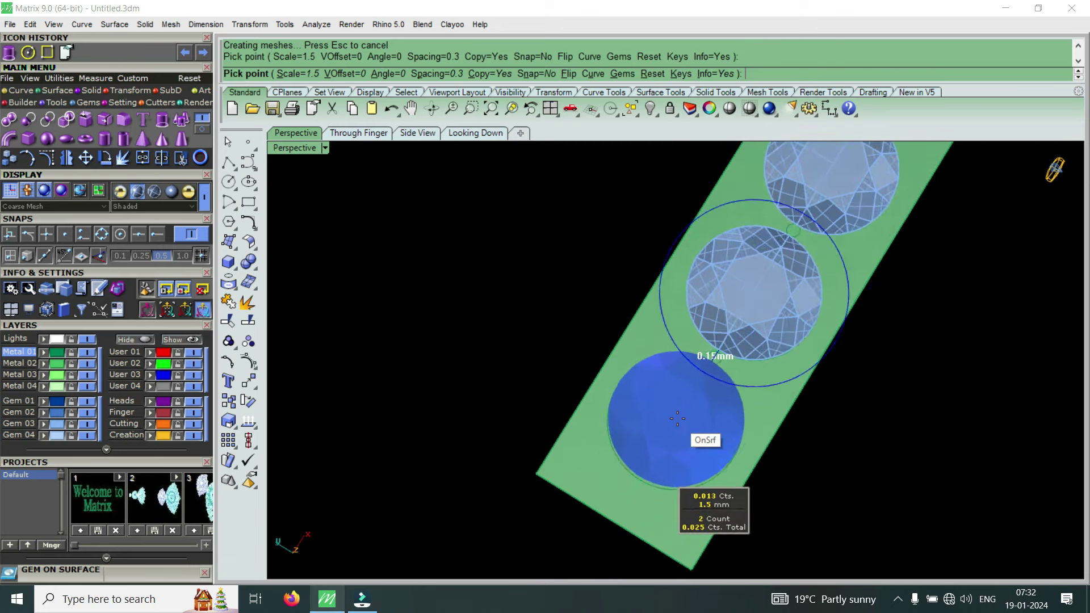
{"action": "scroll", "coordinate": [678, 419], "scroll_direction": "up", "scroll_amount": 2}
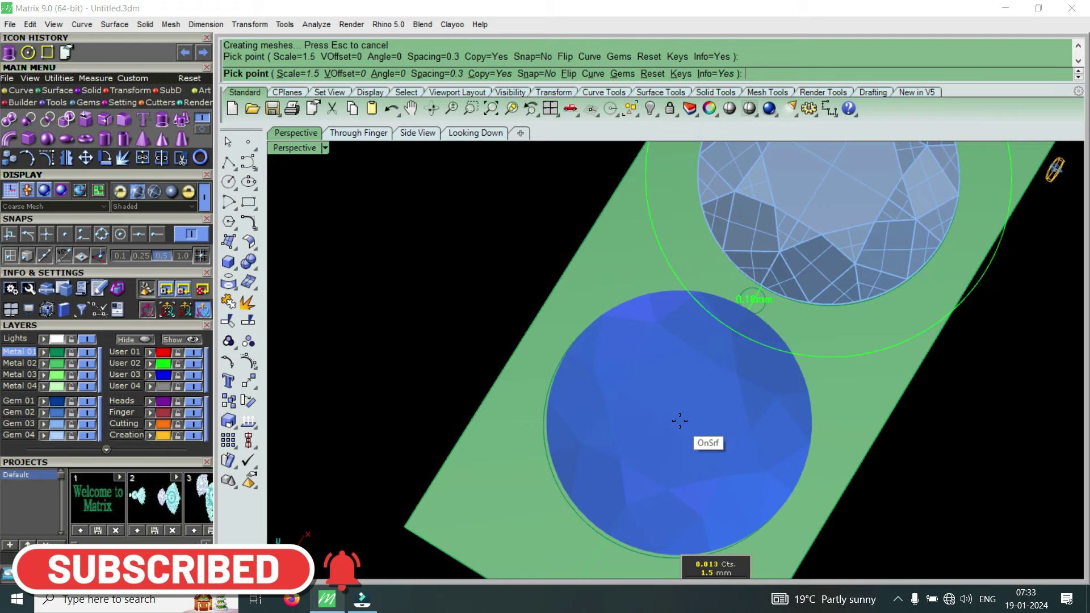
{"action": "left_click", "coordinate": [680, 421]}
{"action": "scroll", "coordinate": [680, 421], "scroll_direction": "down", "scroll_amount": 5}
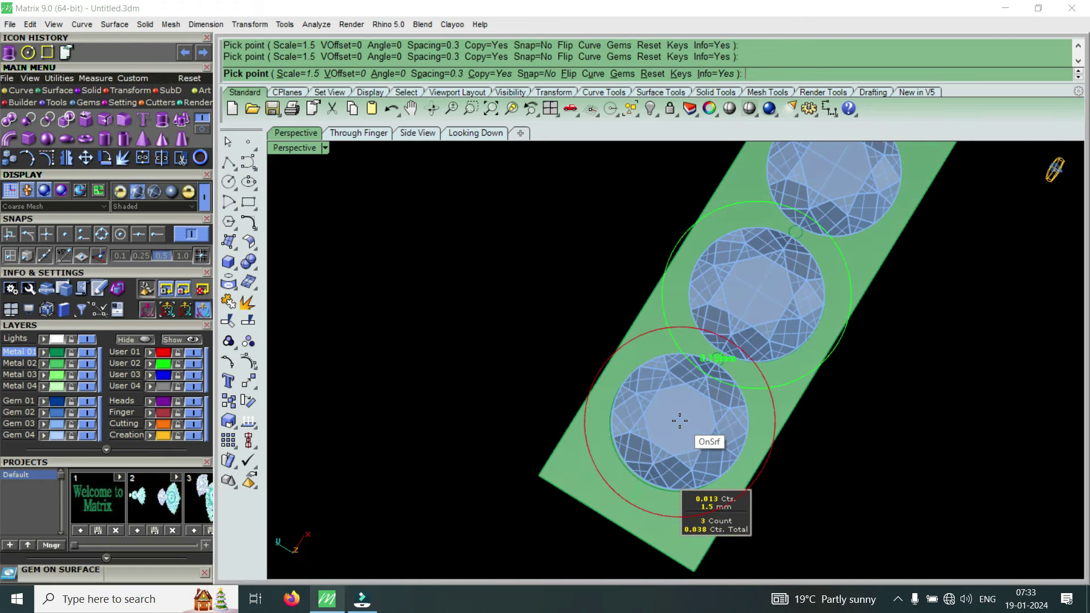
{"action": "key", "text": "Return"}
{"action": "left_click", "coordinate": [680, 422]}
Orbit the gem strip horizontal, clear the gem selection, and maximize the Looking Down view
{"action": "scroll", "coordinate": [700, 435], "scroll_direction": "down", "scroll_amount": 2}
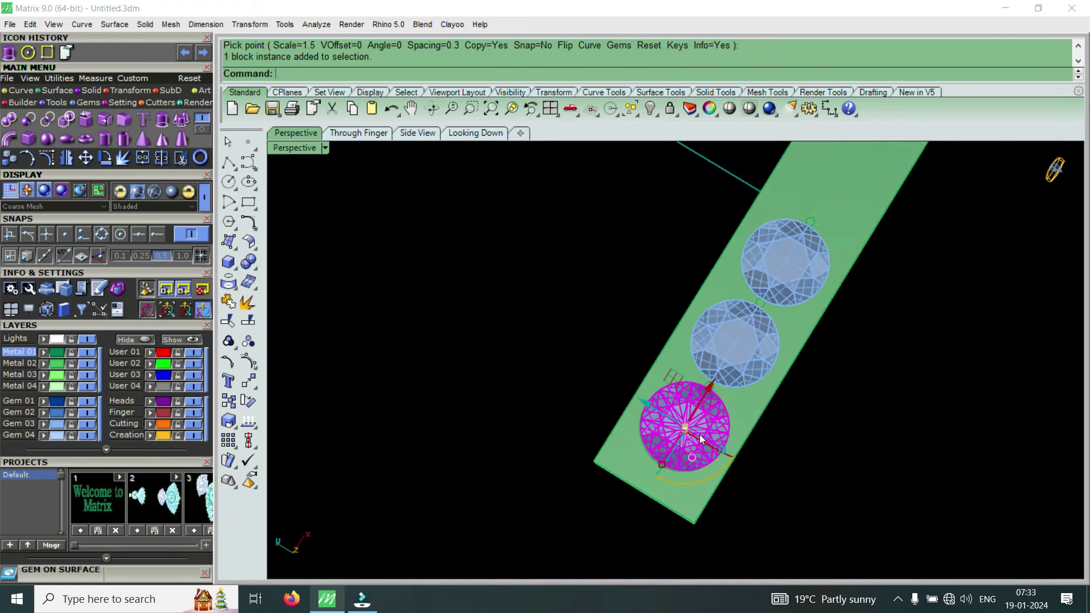
{"action": "left_click", "coordinate": [741, 372], "text": "shift"}
{"action": "left_click", "coordinate": [782, 302], "text": "shift"}
{"action": "right_click_drag", "start_coordinate": [782, 301], "coordinate": [691, 379]}
{"action": "scroll", "coordinate": [705, 367], "scroll_direction": "up", "scroll_amount": 3}
{"action": "scroll", "coordinate": [706, 367], "scroll_direction": "down", "scroll_amount": 3}
{"action": "scroll", "coordinate": [682, 367], "scroll_direction": "up", "scroll_amount": 2}
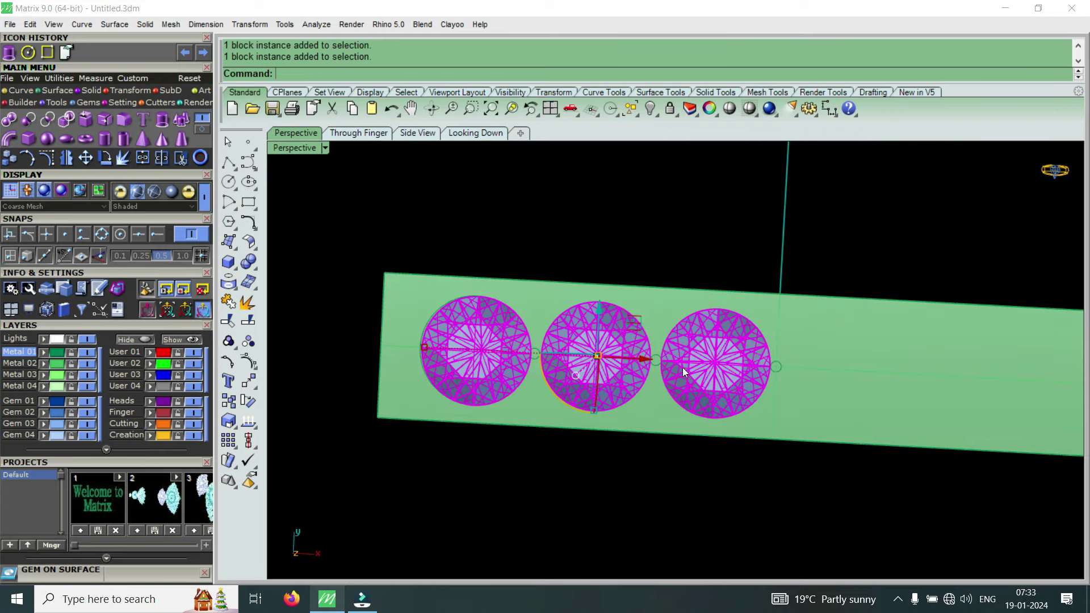
{"action": "scroll", "coordinate": [716, 361], "scroll_direction": "down", "scroll_amount": 2}
{"action": "key", "text": "Escape"}
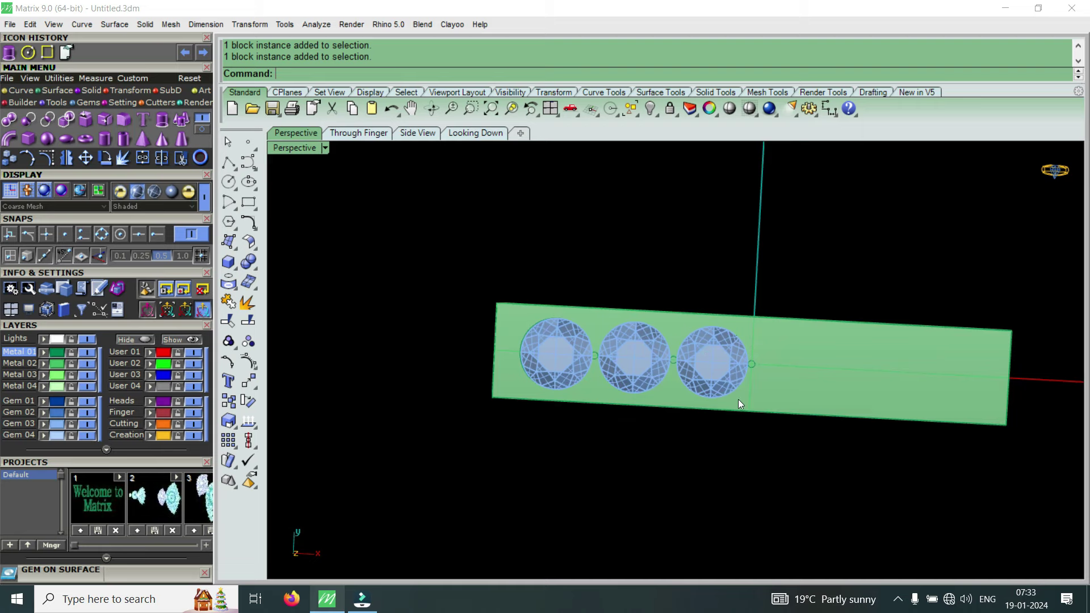
{"action": "double_click", "coordinate": [315, 149]}
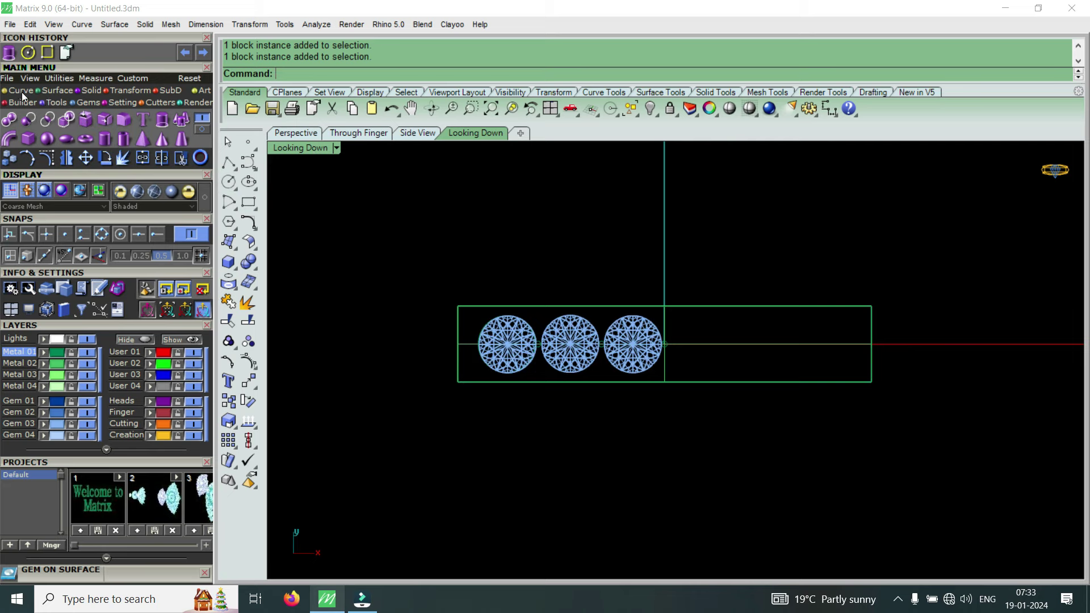
{"action": "scroll", "coordinate": [596, 364], "scroll_direction": "down", "scroll_amount": 2}
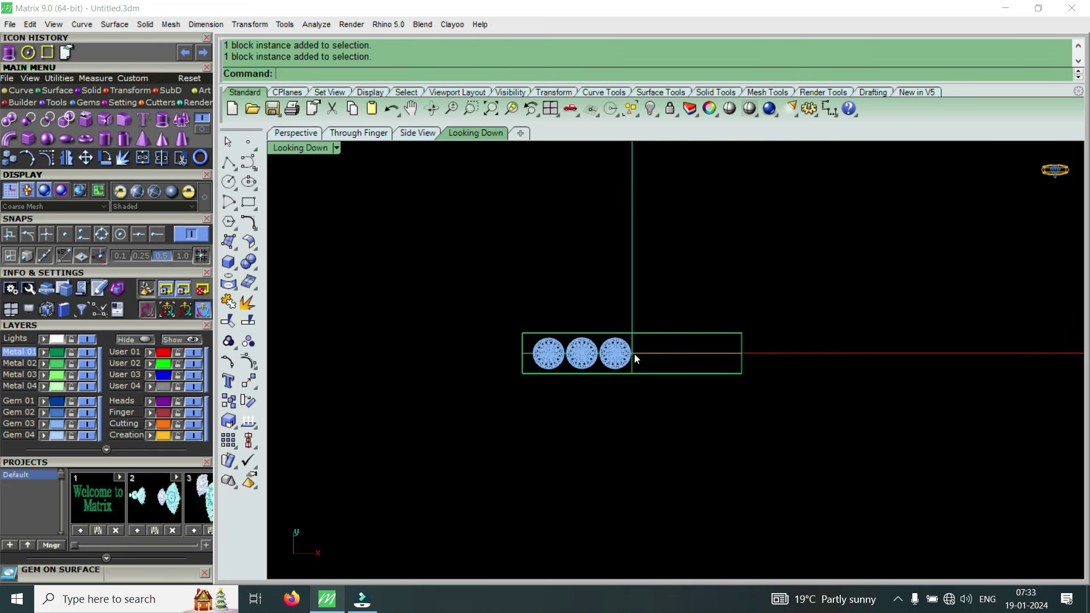
Draw a BothSides vertical line starting at the origin, extending equally above and below
{"action": "left_click", "coordinate": [21, 92]}
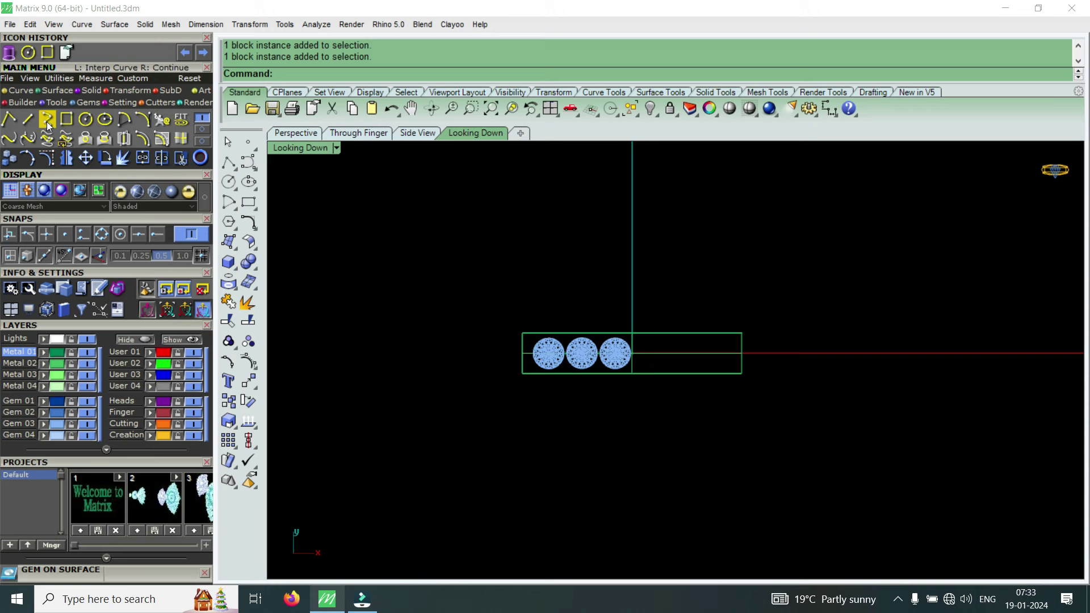
{"action": "left_click", "coordinate": [27, 119]}
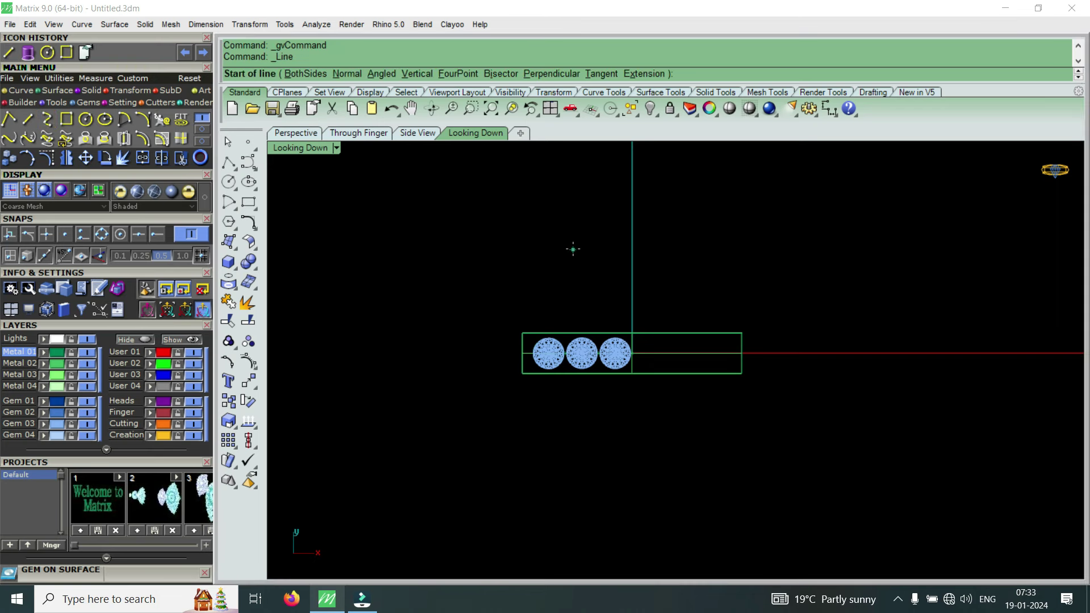
{"action": "type", "text": "0"}
{"action": "key", "text": "Return"}
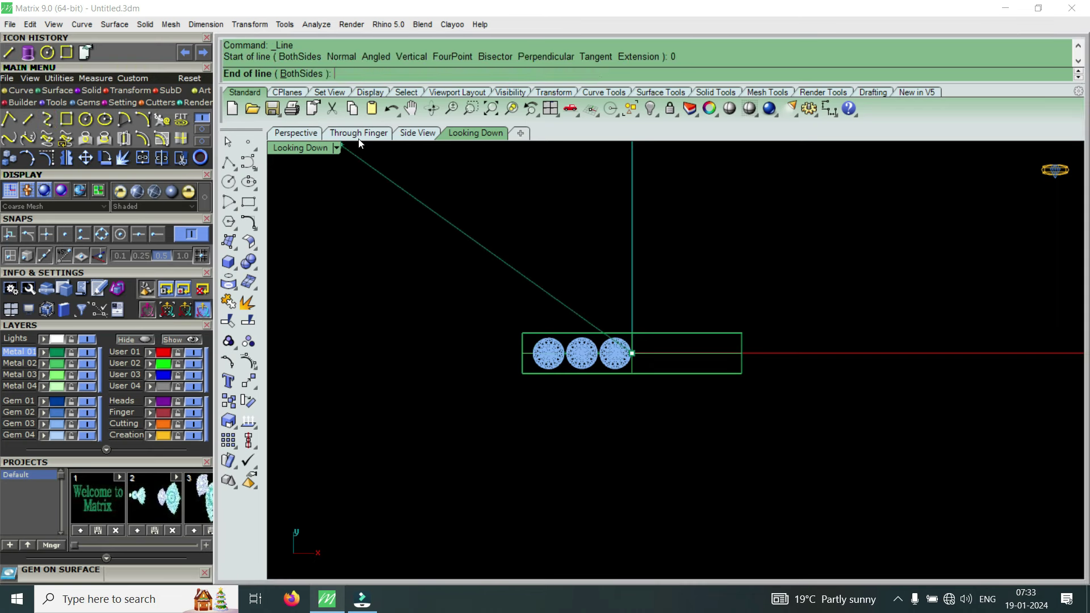
{"action": "scroll", "coordinate": [569, 304], "scroll_direction": "down", "scroll_amount": 3}
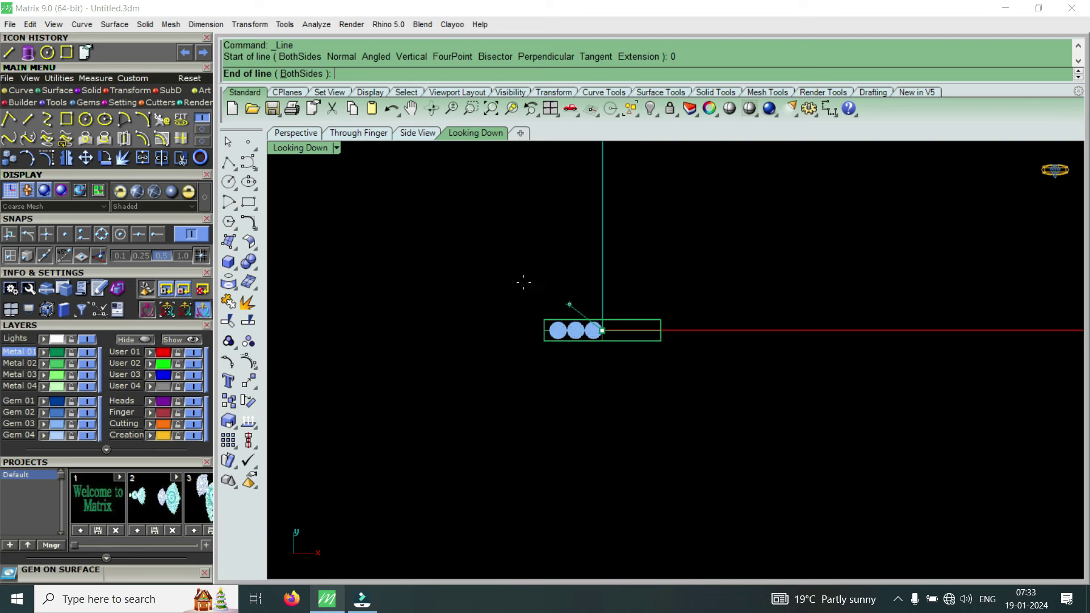
{"action": "left_click", "coordinate": [301, 74]}
{"action": "left_click", "coordinate": [622, 472]}
{"action": "scroll", "coordinate": [602, 352], "scroll_direction": "up", "scroll_amount": 2}
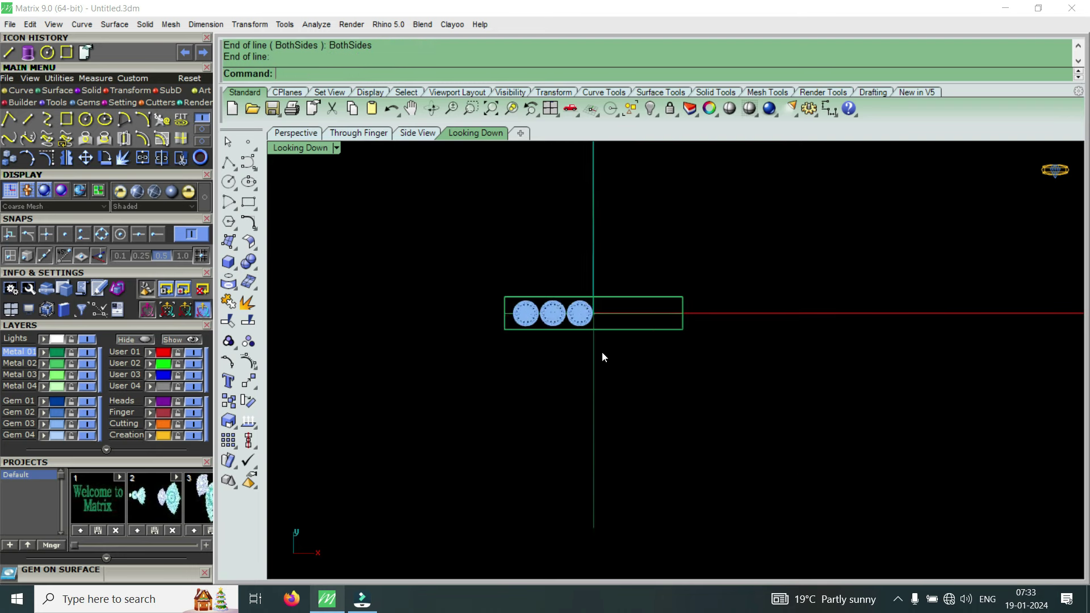
{"action": "scroll", "coordinate": [602, 352], "scroll_direction": "up", "scroll_amount": 2}
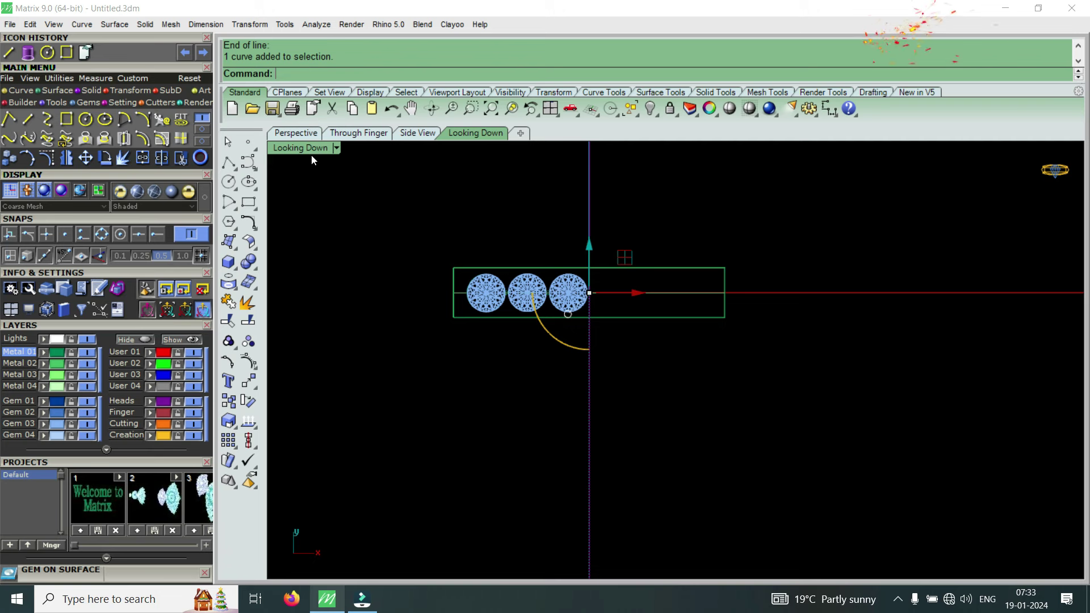
{"action": "scroll", "coordinate": [573, 340], "scroll_direction": "down", "scroll_amount": 5}
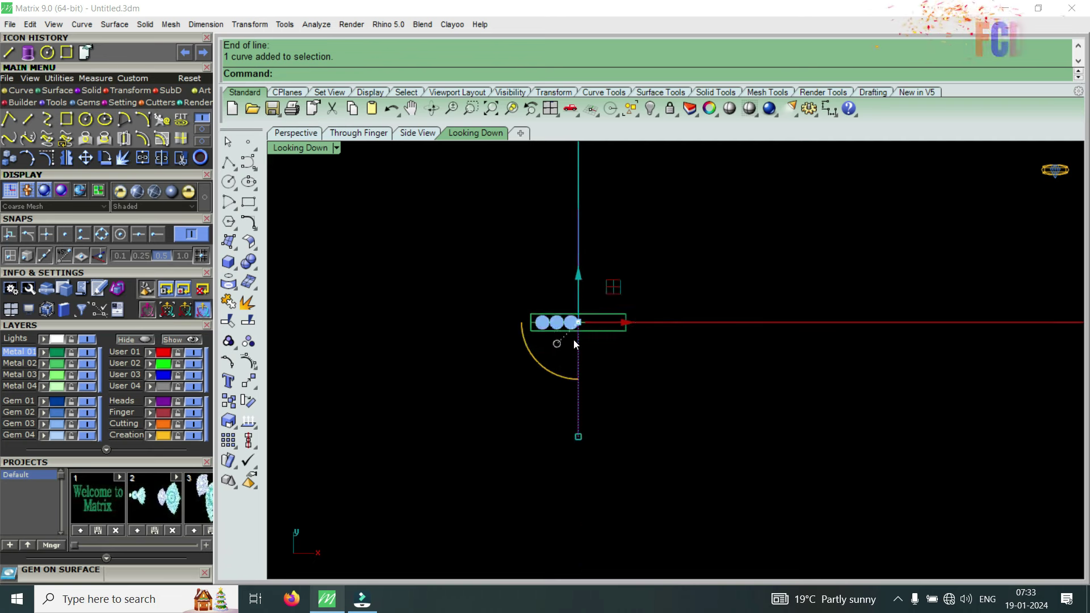
Draw a 110-diameter circle centred at the origin
{"action": "left_click", "coordinate": [48, 53]}
{"action": "type", "text": "0"}
{"action": "key", "text": "Return"}
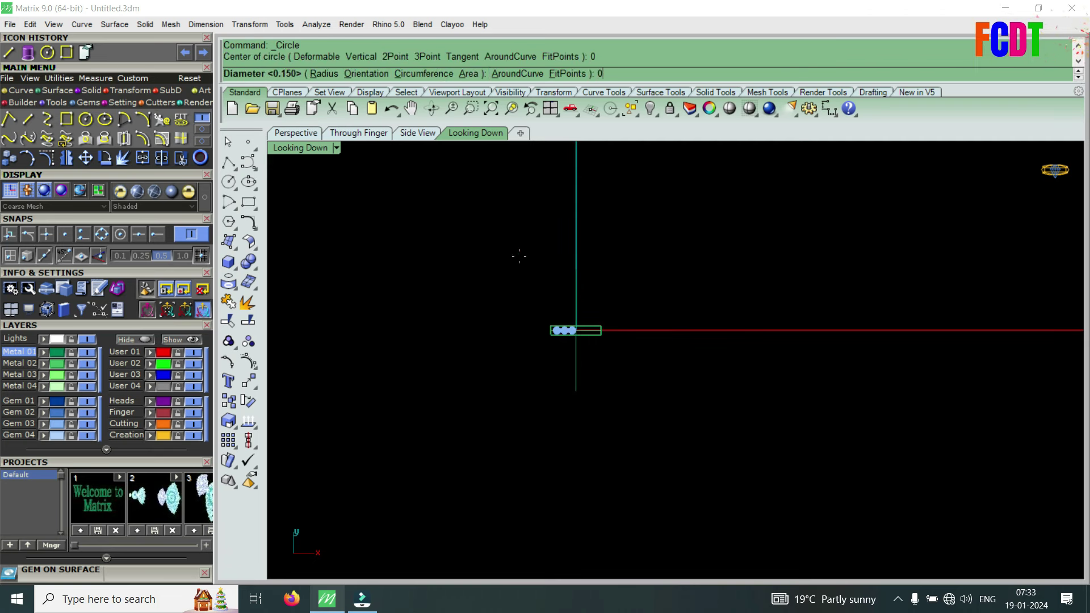
{"action": "type", "text": "110"}
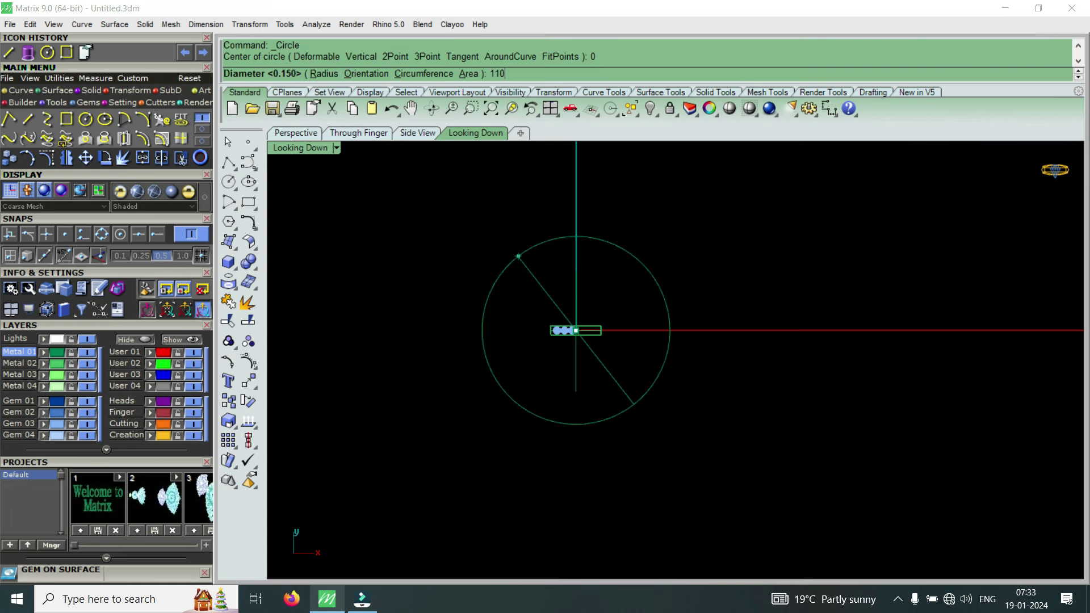
{"action": "key", "text": "Return"}
Offset the circle 2 units outward to make a second concentric circle
{"action": "scroll", "coordinate": [520, 256], "scroll_direction": "down", "scroll_amount": 2}
{"action": "scroll", "coordinate": [555, 298], "scroll_direction": "down", "scroll_amount": 1}
{"action": "left_click", "coordinate": [474, 369]}
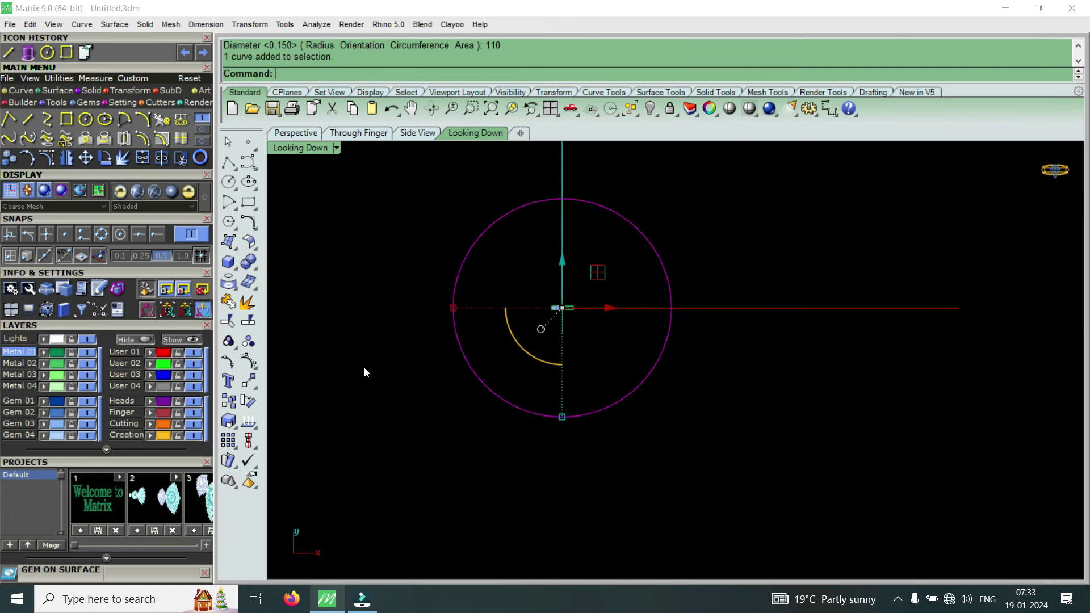
{"action": "left_click", "coordinate": [142, 139]}
{"action": "type", "text": "2"}
{"action": "key", "text": "Return"}
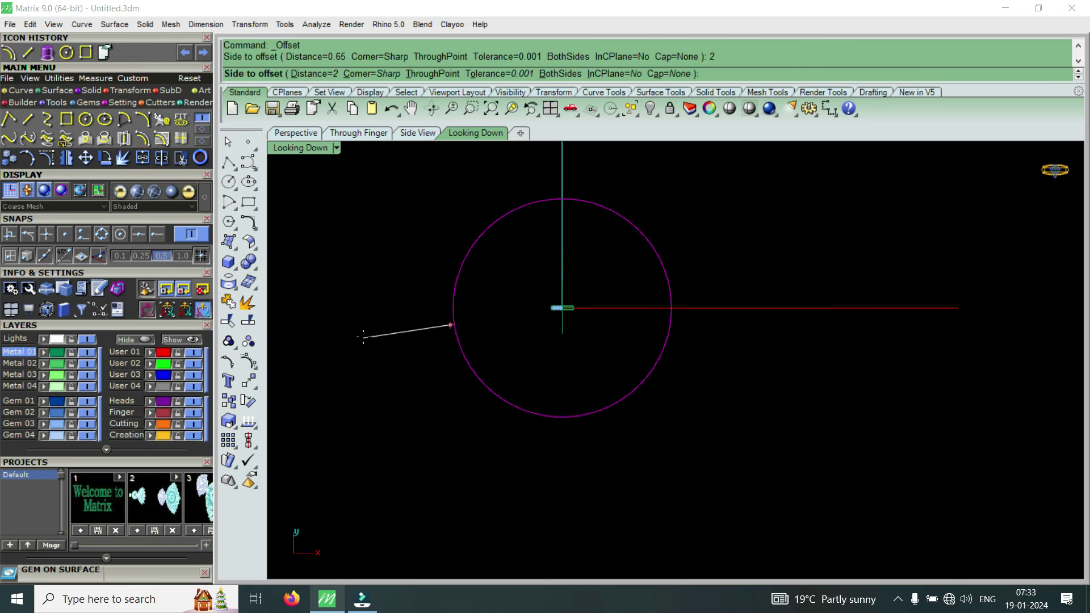
{"action": "left_click", "coordinate": [364, 336]}
{"action": "scroll", "coordinate": [508, 434], "scroll_direction": "up", "scroll_amount": 5}
{"action": "scroll", "coordinate": [564, 418], "scroll_direction": "up", "scroll_amount": 2}
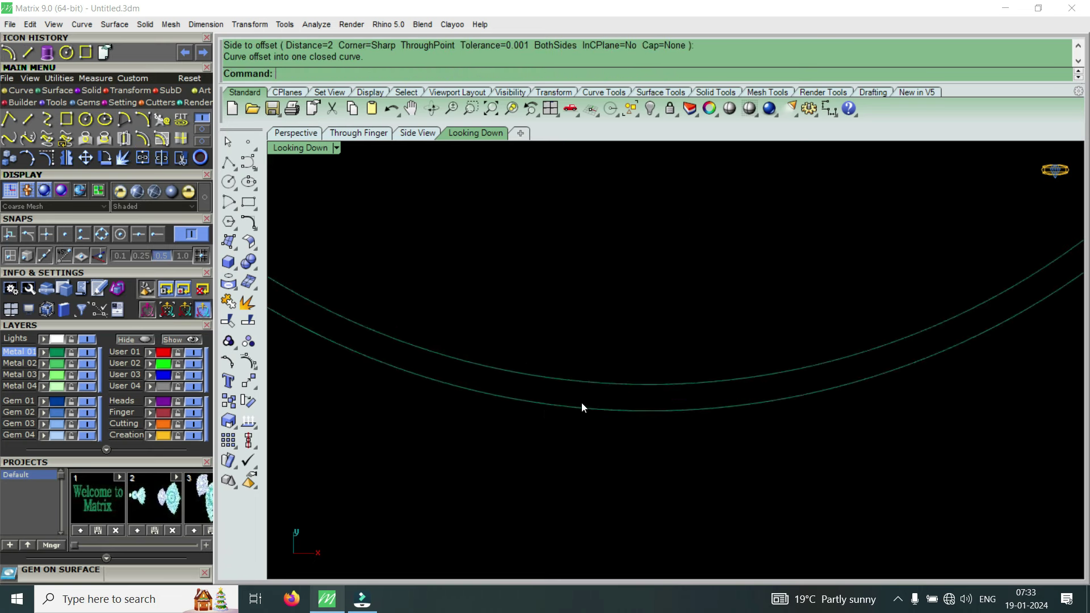
Draw a BothSides horizontal line from the origin across both circles
{"action": "left_click_drag", "start_coordinate": [559, 432], "coordinate": [560, 432]}
{"action": "scroll", "coordinate": [577, 427], "scroll_direction": "down", "scroll_amount": 3}
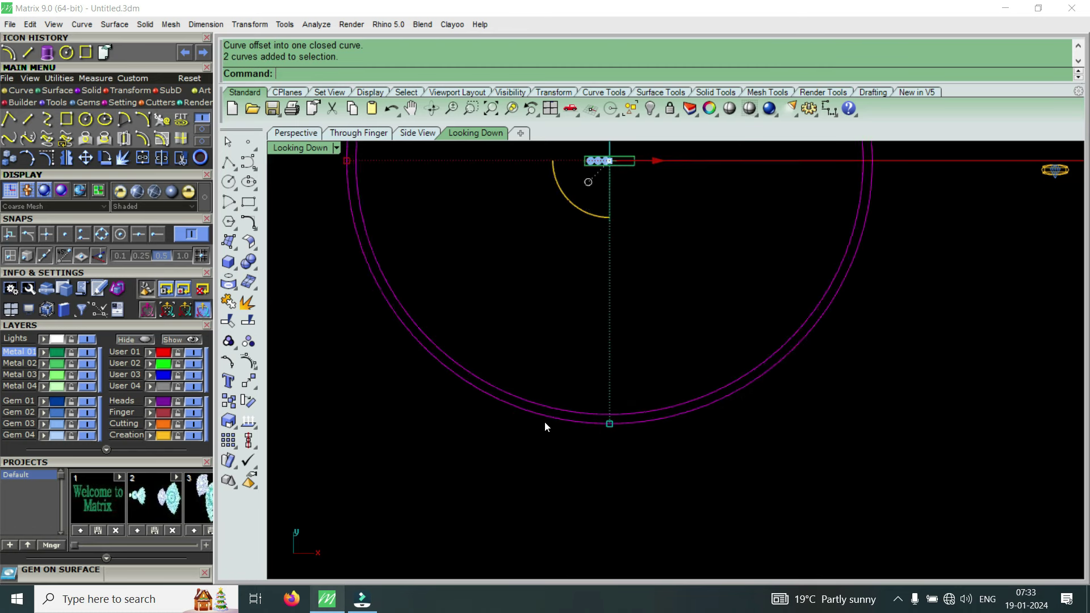
{"action": "scroll", "coordinate": [517, 410], "scroll_direction": "up", "scroll_amount": 1}
{"action": "scroll", "coordinate": [517, 410], "scroll_direction": "down", "scroll_amount": 3}
{"action": "scroll", "coordinate": [478, 287], "scroll_direction": "up", "scroll_amount": 3}
{"action": "left_click", "coordinate": [477, 287]}
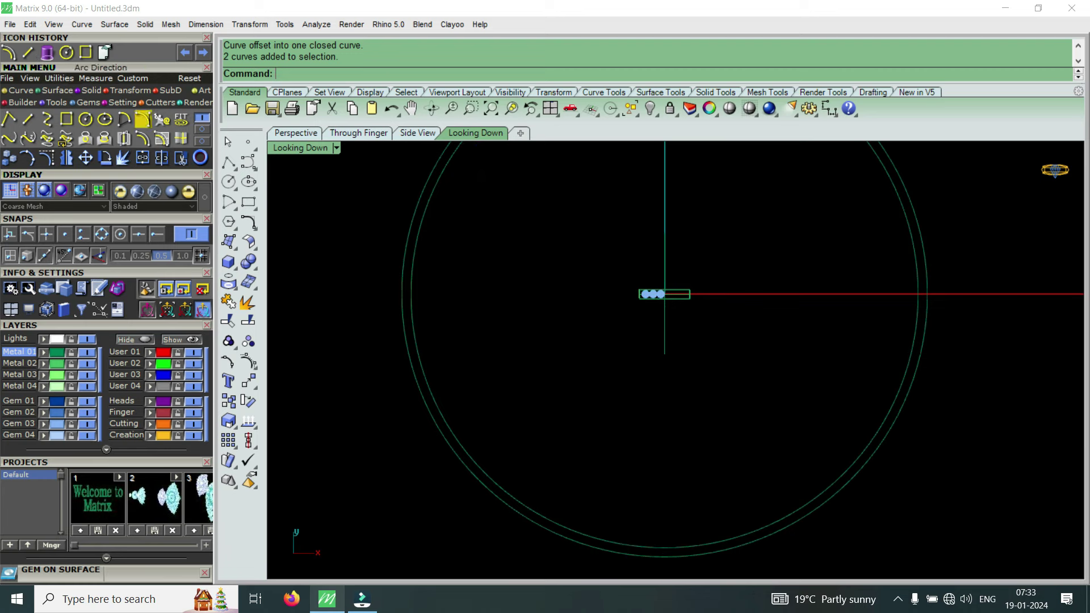
{"action": "left_click", "coordinate": [28, 51]}
{"action": "key", "text": "Return"}
{"action": "left_click", "coordinate": [299, 73]}
{"action": "left_click", "coordinate": [341, 256]}
{"action": "key", "text": "ctrl+a"}
Trim away both circles' upper halves and delete the horizontal dividing line
{"action": "left_click", "coordinate": [181, 157]}
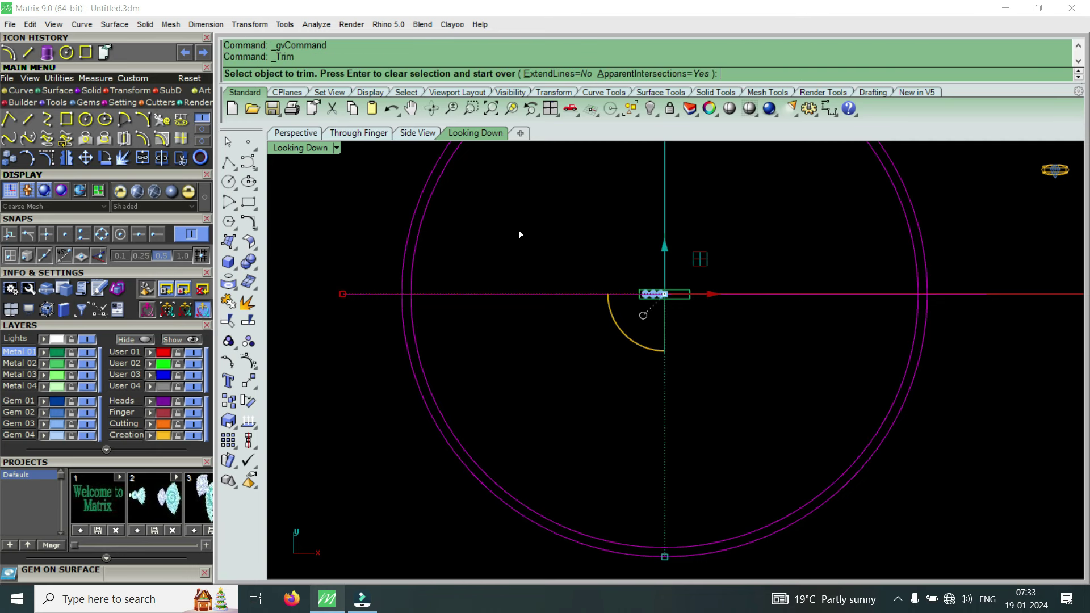
{"action": "left_click_drag", "start_coordinate": [524, 228], "coordinate": [380, 263]}
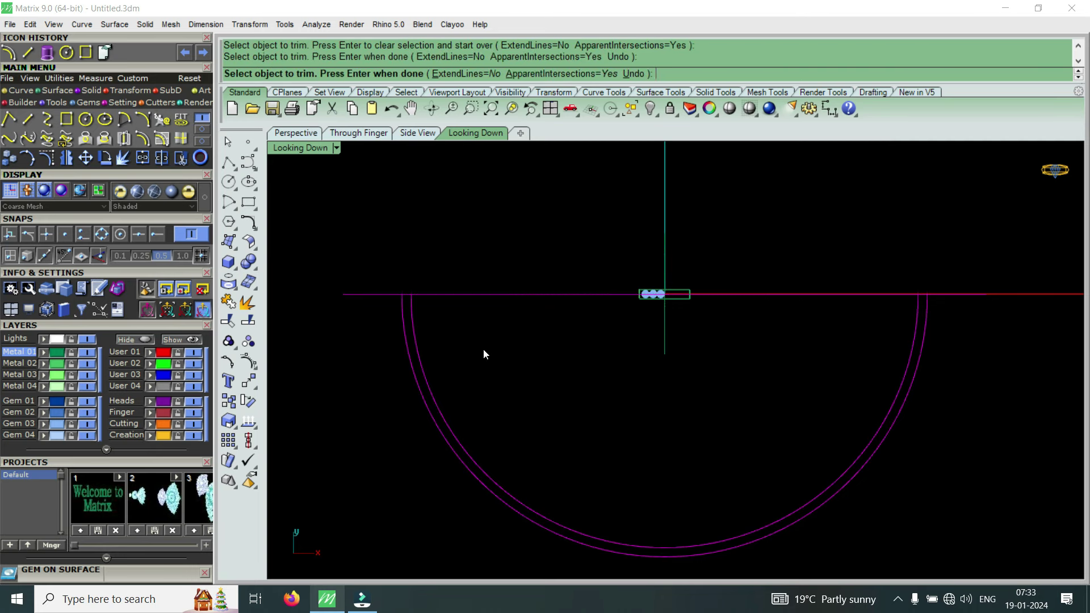
{"action": "key", "text": "Return"}
{"action": "left_click", "coordinate": [505, 294]}
{"action": "key", "text": "Delete"}
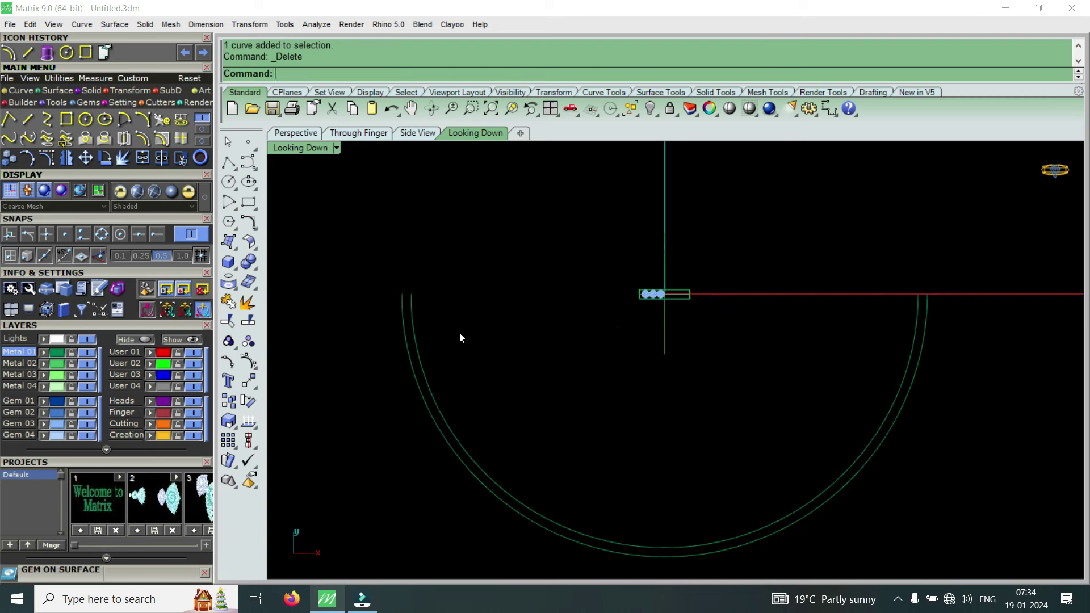
Draw a short line joining the left ends of the two lower arcs
{"action": "left_click", "coordinate": [27, 52]}
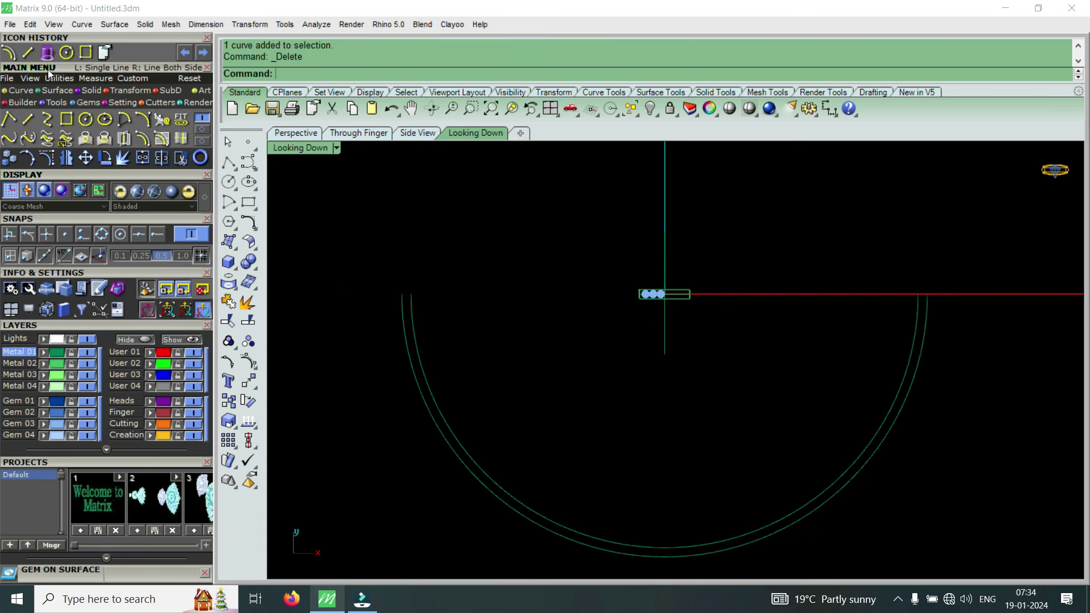
{"action": "scroll", "coordinate": [414, 304], "scroll_direction": "up", "scroll_amount": 2}
{"action": "scroll", "coordinate": [392, 278], "scroll_direction": "up", "scroll_amount": 1}
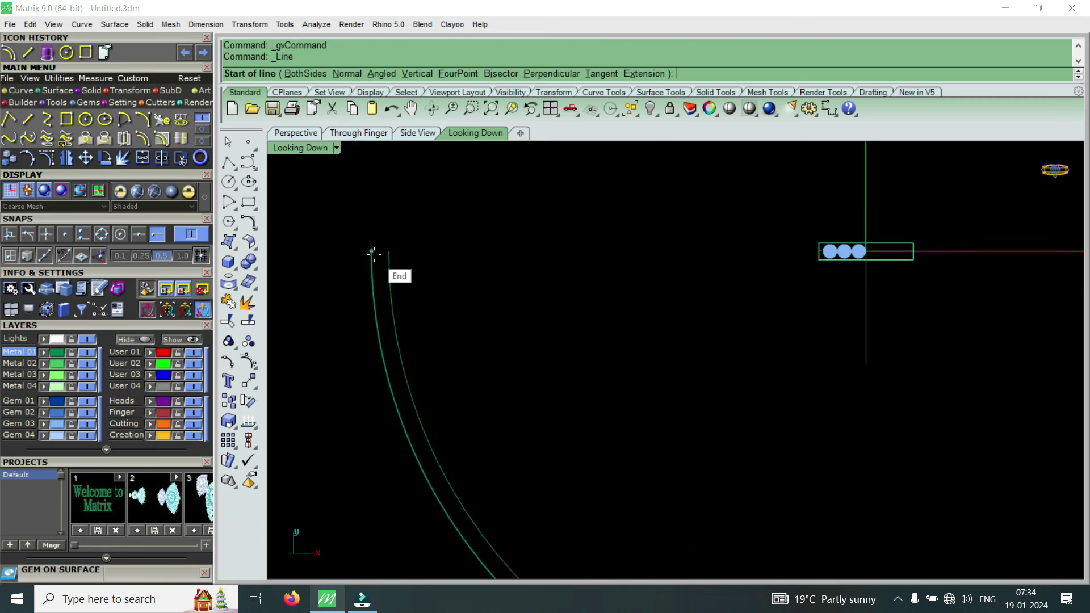
{"action": "left_click", "coordinate": [372, 251]}
{"action": "type", "text": "S2"}
{"action": "left_click", "coordinate": [322, 86]}
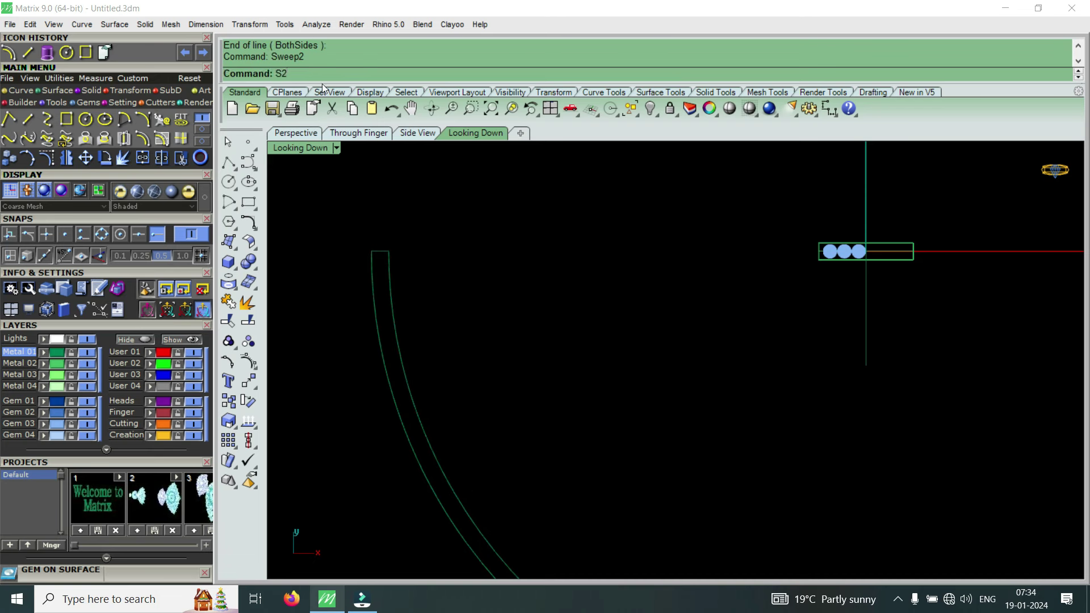
Sweep2 along both arcs with the short line as cross section
{"action": "left_click", "coordinate": [379, 287]}
{"action": "left_click", "coordinate": [383, 251]}
{"action": "scroll", "coordinate": [383, 251], "scroll_direction": "down", "scroll_amount": 3}
{"action": "key", "text": "Return"}
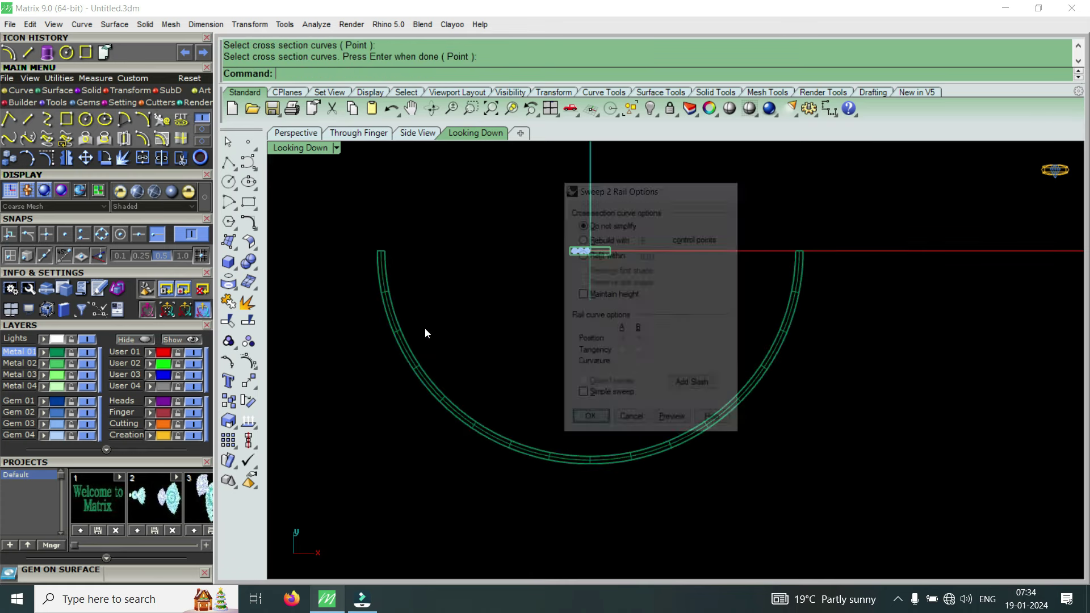
{"action": "key", "text": "Return"}
{"action": "scroll", "coordinate": [547, 467], "scroll_direction": "up", "scroll_amount": 3}
{"action": "scroll", "coordinate": [549, 496], "scroll_direction": "up", "scroll_amount": 1}
{"action": "left_click", "coordinate": [551, 496]}
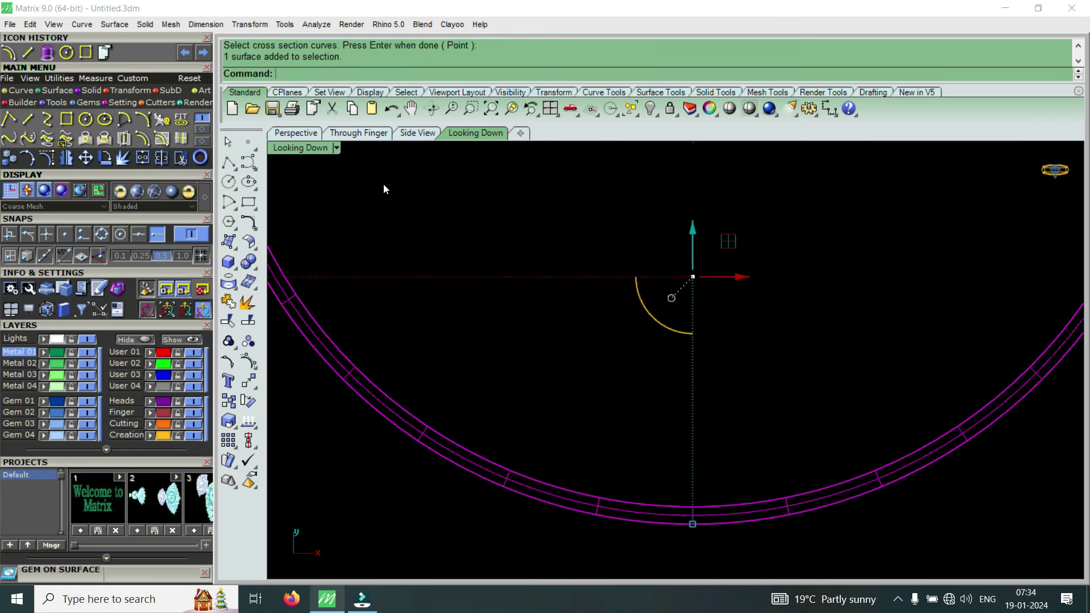
Switch to four viewports and orbit the Perspective view around the band
{"action": "double_click", "coordinate": [319, 149]}
{"action": "scroll", "coordinate": [786, 275], "scroll_direction": "down", "scroll_amount": 3}
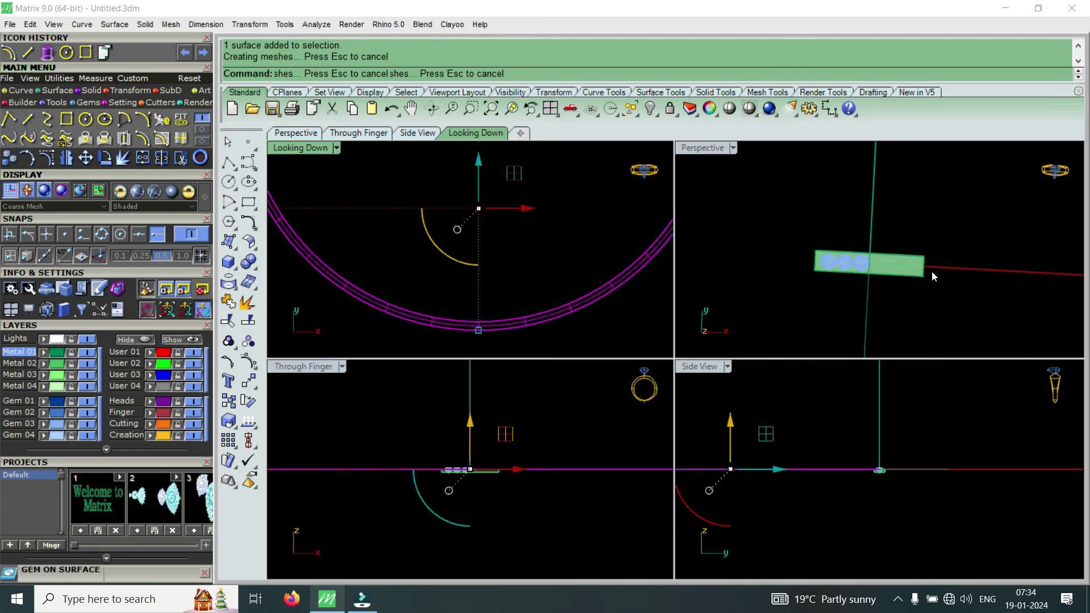
{"action": "scroll", "coordinate": [932, 271], "scroll_direction": "down", "scroll_amount": 3}
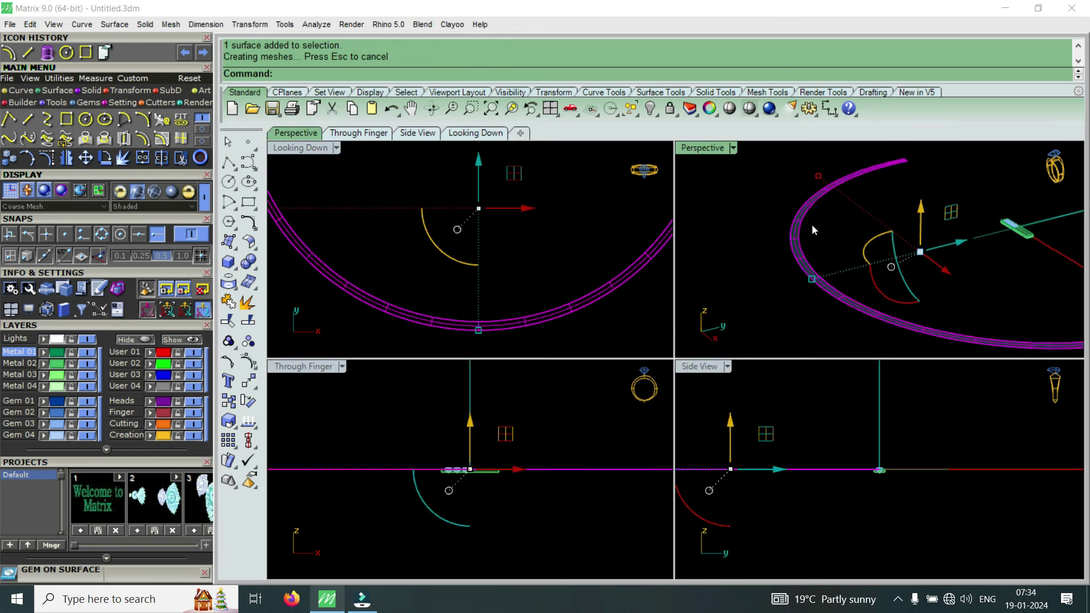
{"action": "right_click_drag", "start_coordinate": [920, 327], "coordinate": [812, 227]}
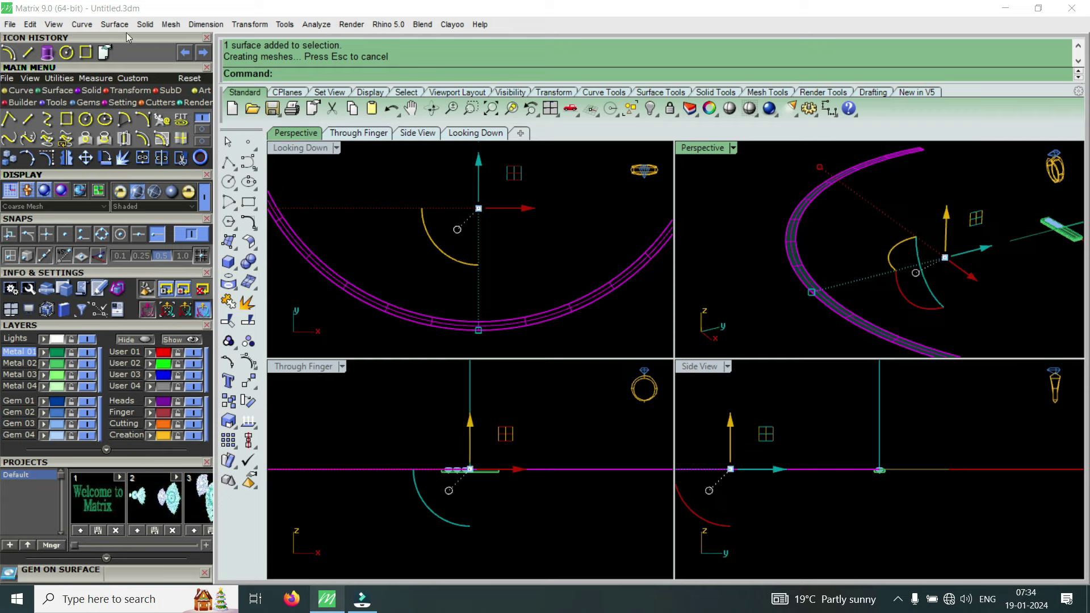
{"action": "left_click", "coordinate": [145, 25]}
{"action": "mouse_move", "coordinate": [191, 369]}
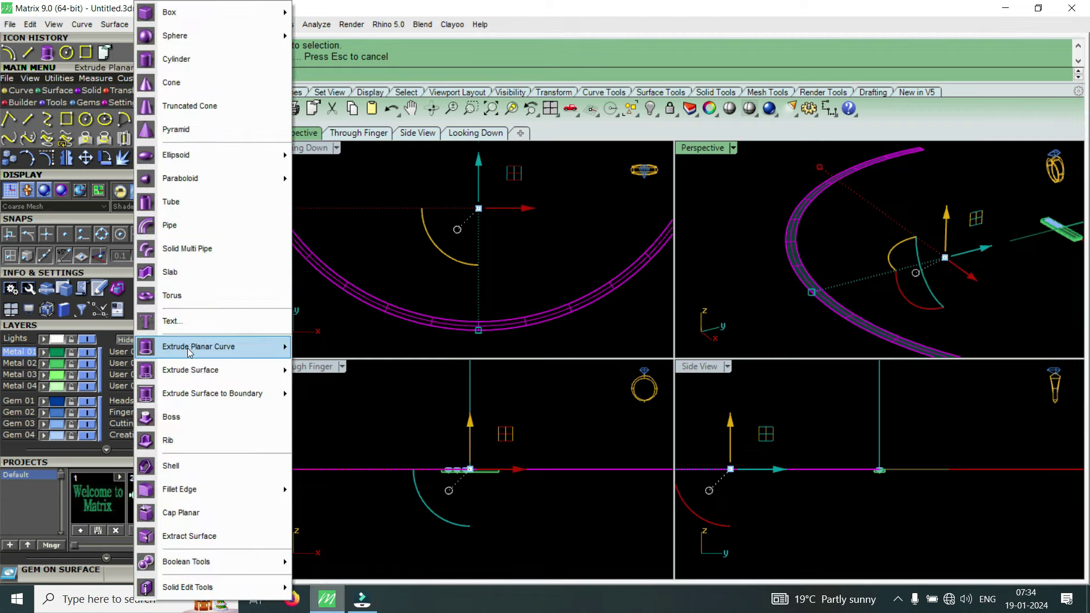
Extrude the surface straight by -0.8 into a solid and delete the leftover surface
{"action": "left_click", "coordinate": [335, 377]}
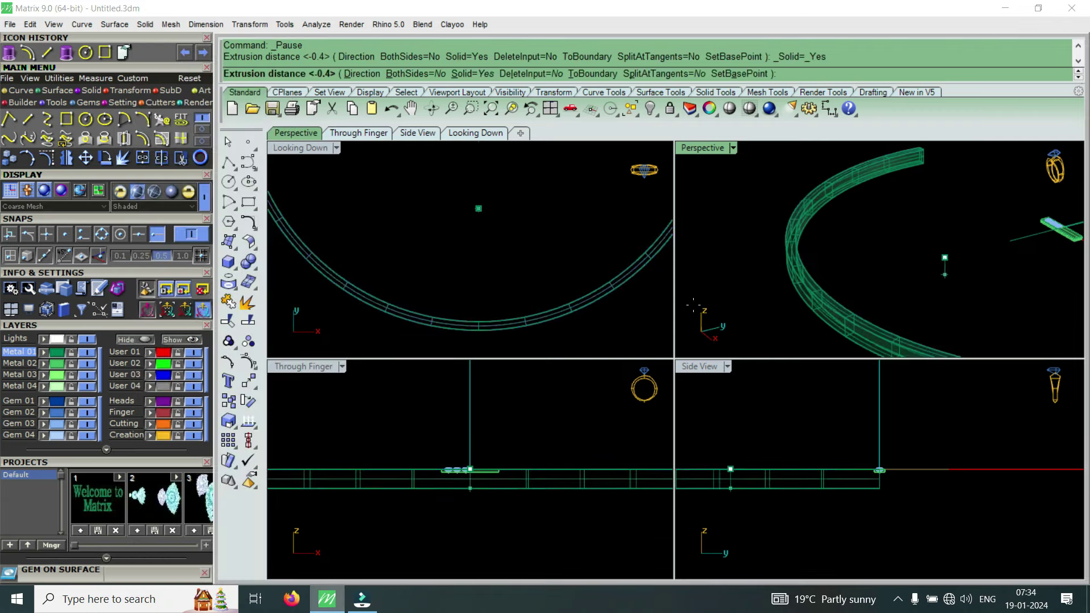
{"action": "type", "text": "-.8"}
{"action": "key", "text": "Return"}
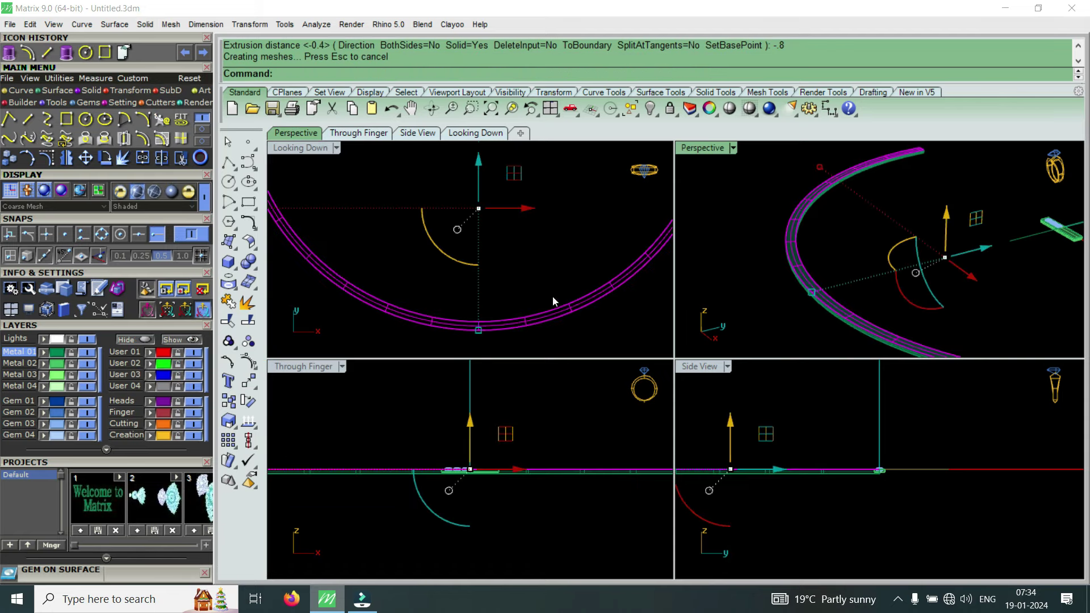
{"action": "key", "text": "Delete"}
Maximize the top view to fill the workspace again
{"action": "scroll", "coordinate": [512, 233], "scroll_direction": "down", "scroll_amount": 3}
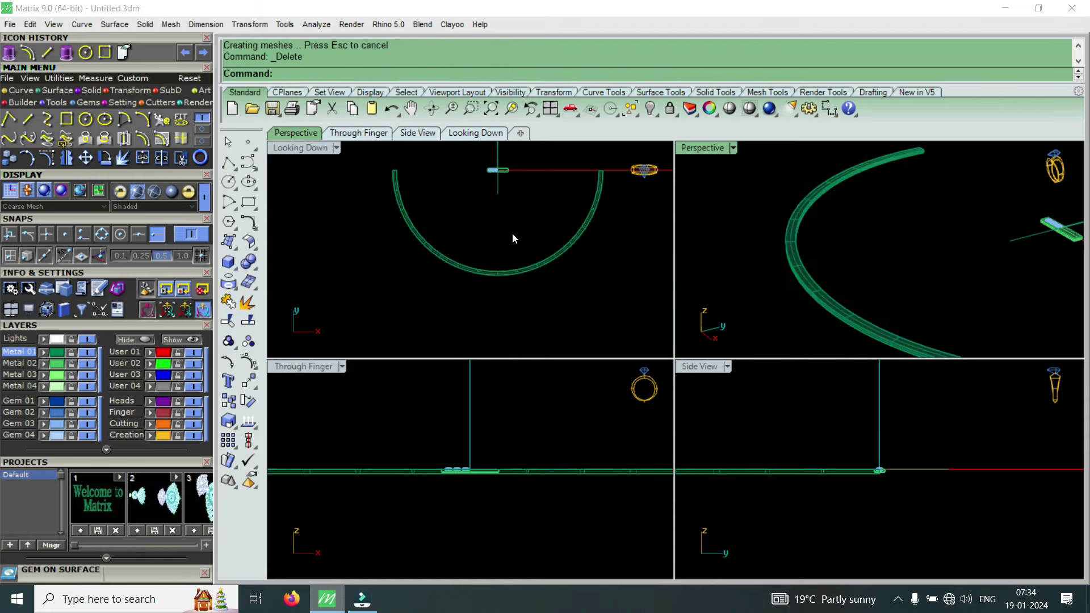
{"action": "double_click", "coordinate": [314, 149]}
{"action": "scroll", "coordinate": [581, 312], "scroll_direction": "down", "scroll_amount": 3}
{"action": "scroll", "coordinate": [594, 264], "scroll_direction": "up", "scroll_amount": 2}
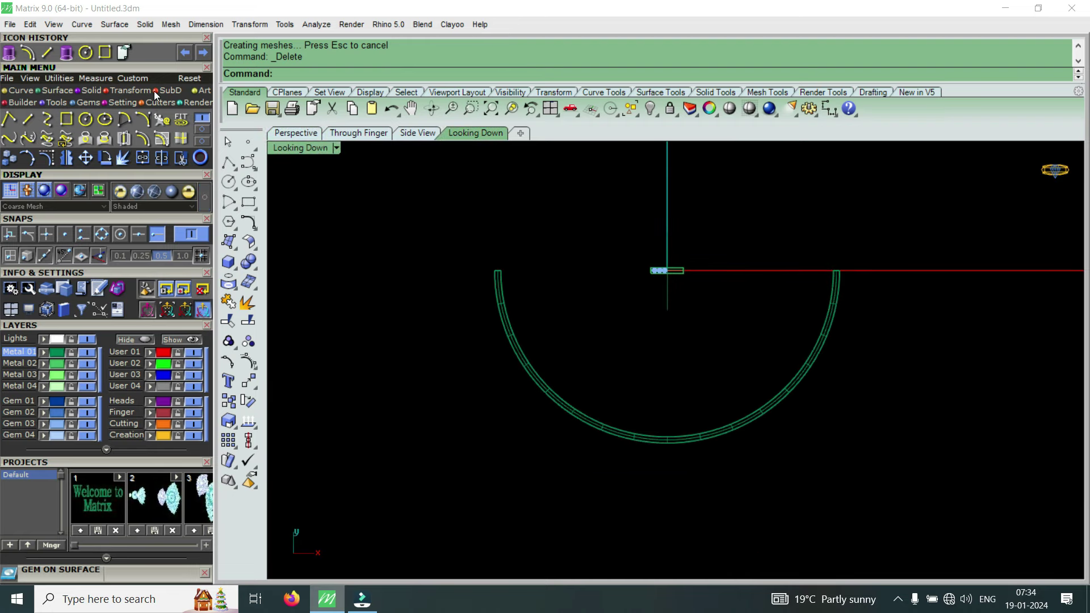
{"action": "left_click", "coordinate": [85, 53]}
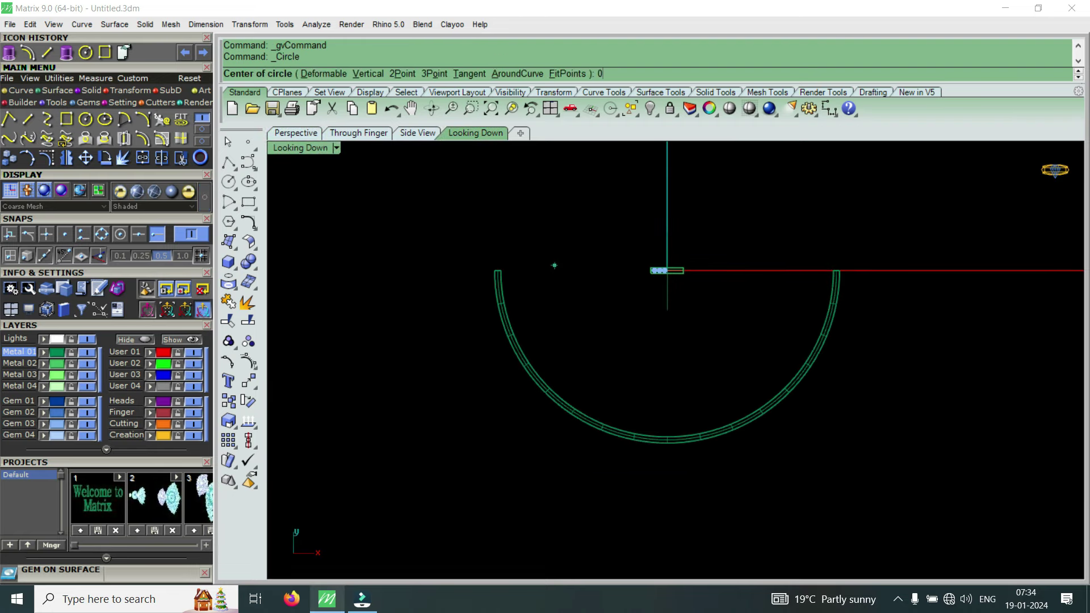
Draw a 110-diameter circle at the origin and move it to layer User 01
{"action": "key", "text": "Return"}
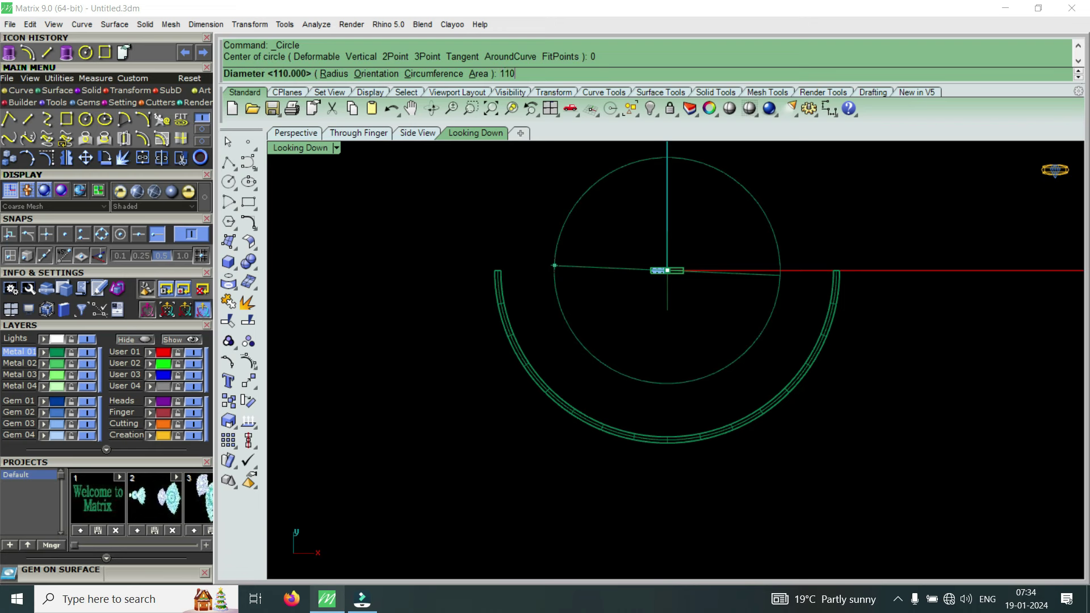
{"action": "key", "text": "Return"}
{"action": "left_click", "coordinate": [498, 238]}
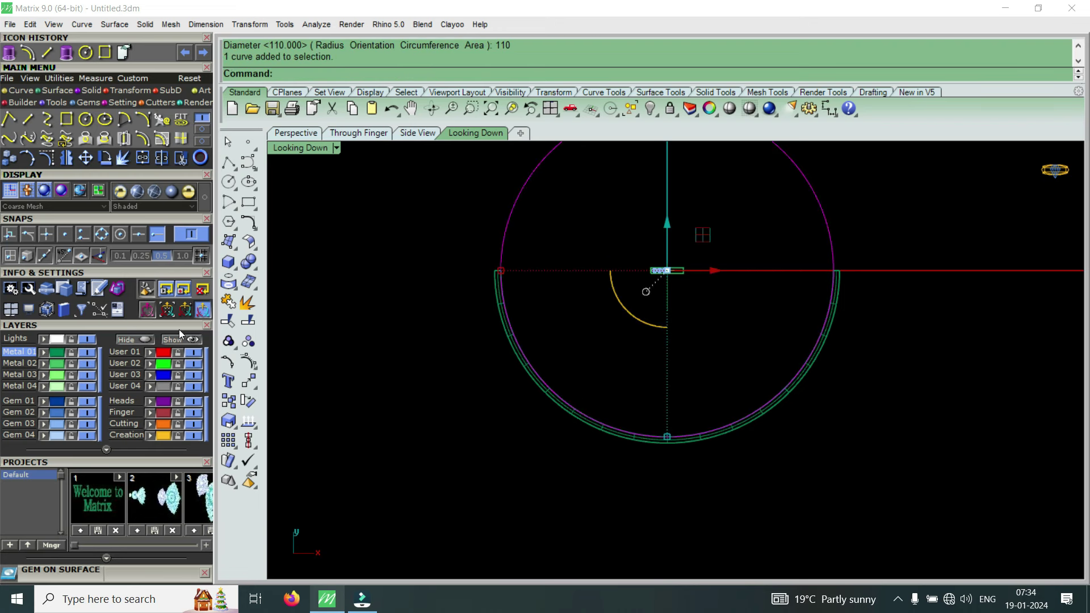
{"action": "left_click", "coordinate": [150, 352]}
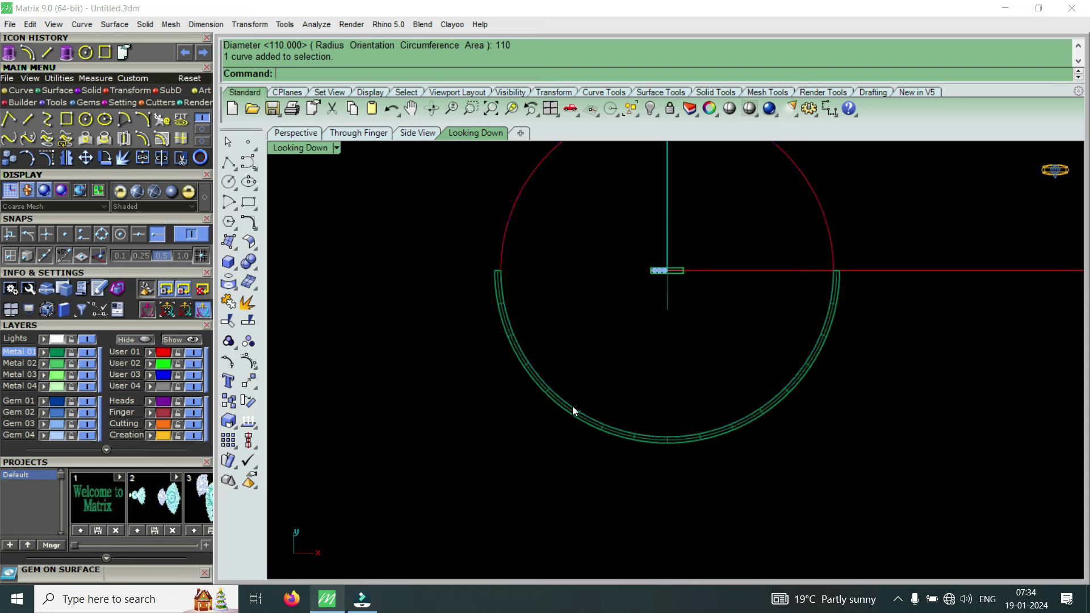
{"action": "scroll", "coordinate": [599, 411], "scroll_direction": "down", "scroll_amount": 2}
{"action": "scroll", "coordinate": [636, 426], "scroll_direction": "up", "scroll_amount": 4}
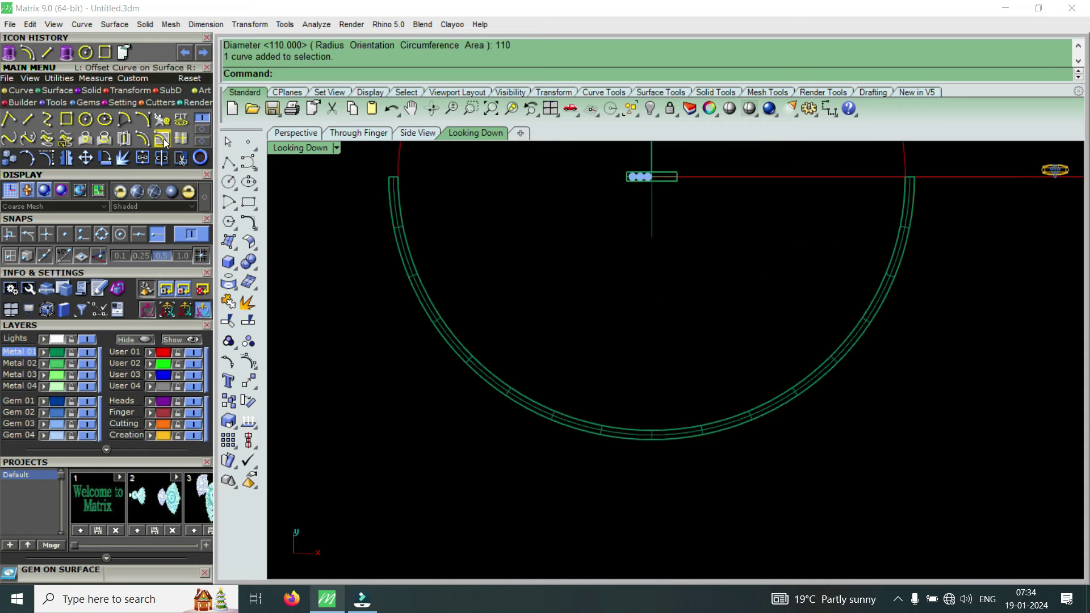
{"action": "scroll", "coordinate": [480, 343], "scroll_direction": "up", "scroll_amount": 2}
Pick the band polysurface from the overlapping objects, then deselect it
{"action": "left_click", "coordinate": [473, 377]}
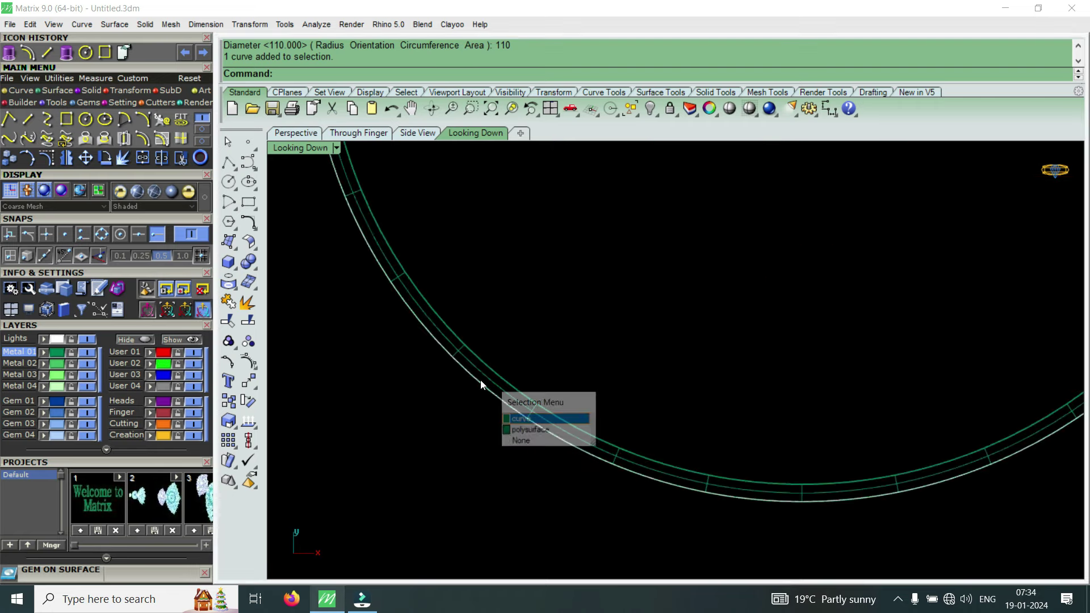
{"action": "left_click", "coordinate": [535, 431]}
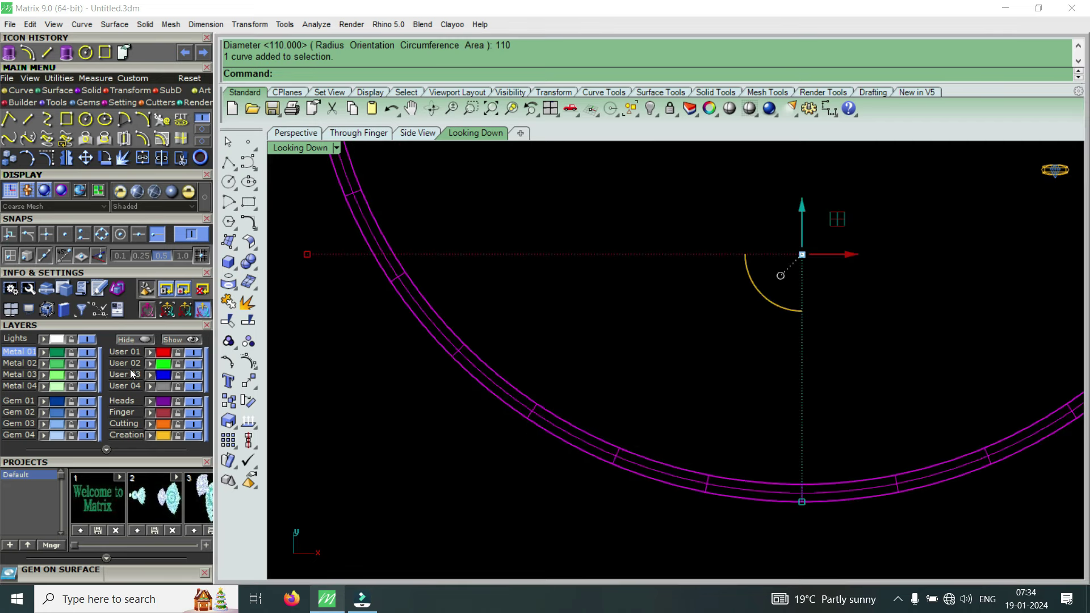
{"action": "left_click", "coordinate": [577, 385]}
{"action": "scroll", "coordinate": [491, 335], "scroll_direction": "down", "scroll_amount": 4}
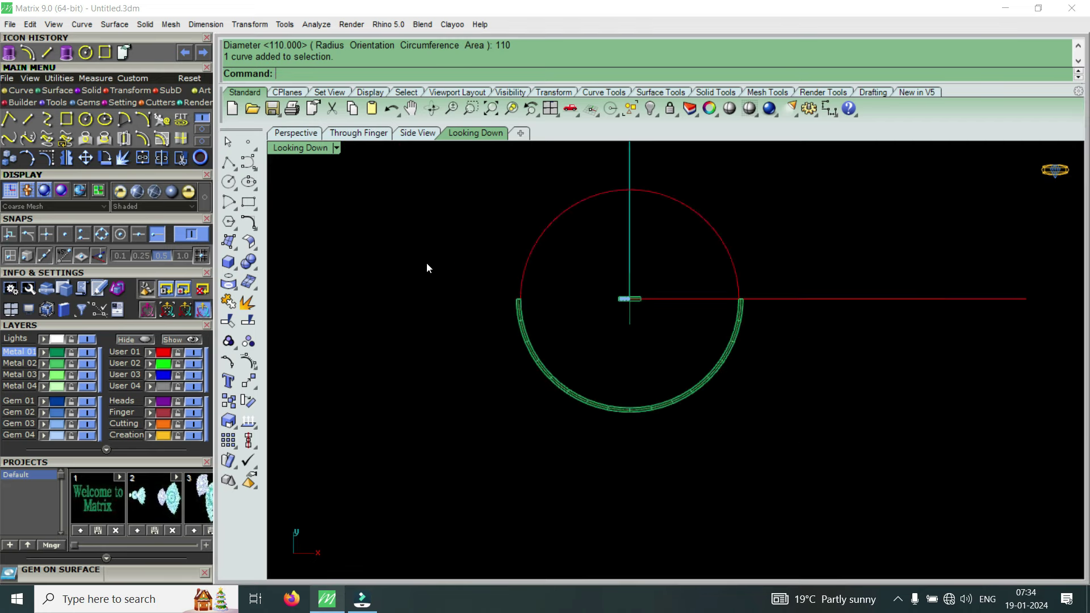
Draw a vertical line from the origin straight down across the band
{"action": "type", "text": "l0"}
{"action": "key", "text": "Return"}
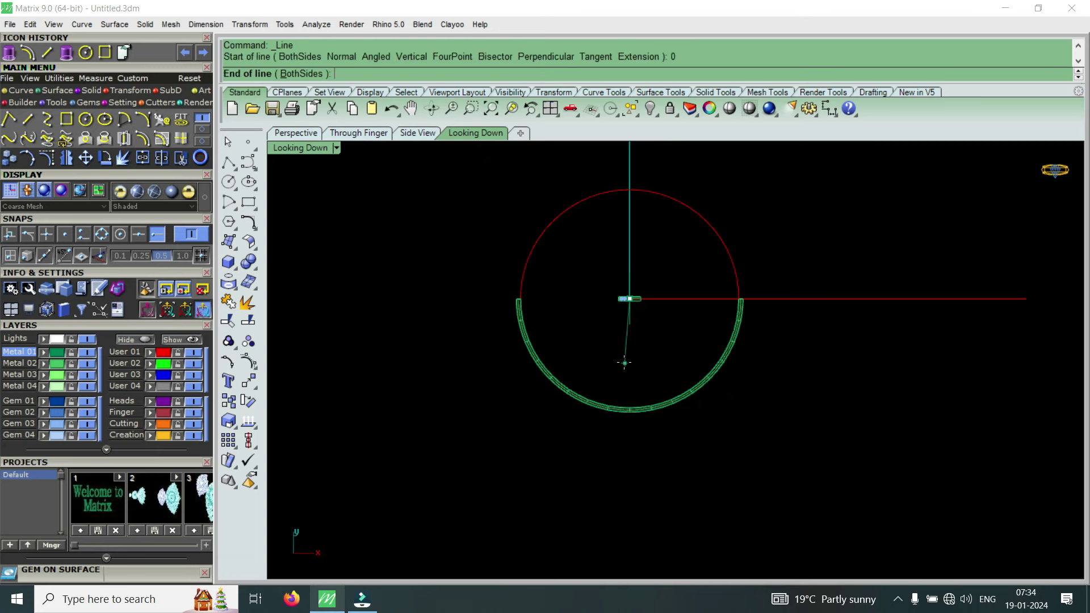
{"action": "left_click", "coordinate": [622, 465]}
{"action": "scroll", "coordinate": [621, 466], "scroll_direction": "up", "scroll_amount": 3}
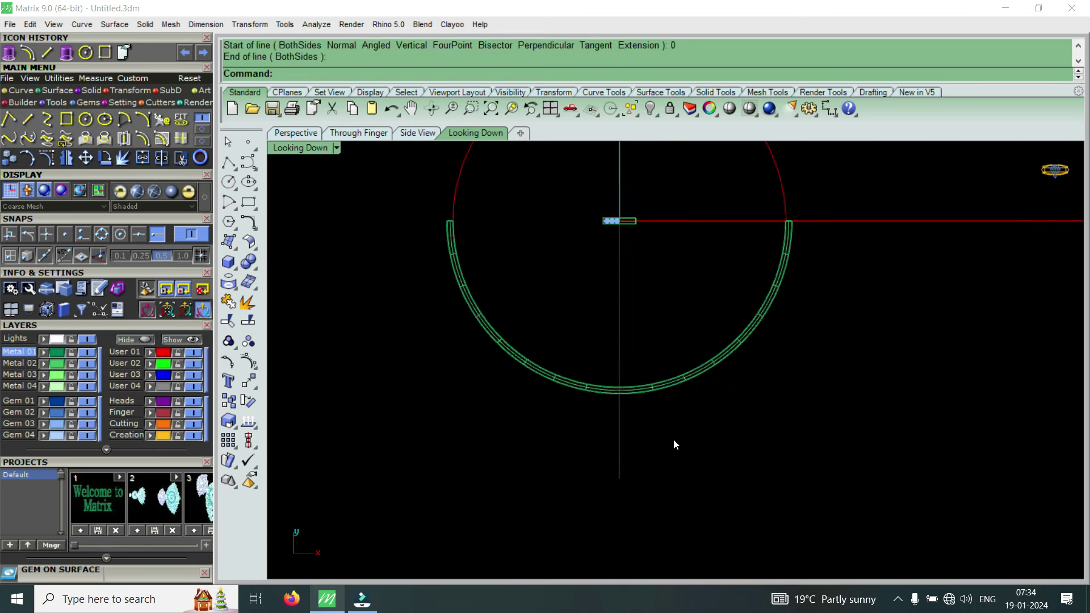
{"action": "left_click", "coordinate": [619, 472]}
{"action": "scroll", "coordinate": [590, 435], "scroll_direction": "down", "scroll_amount": 2}
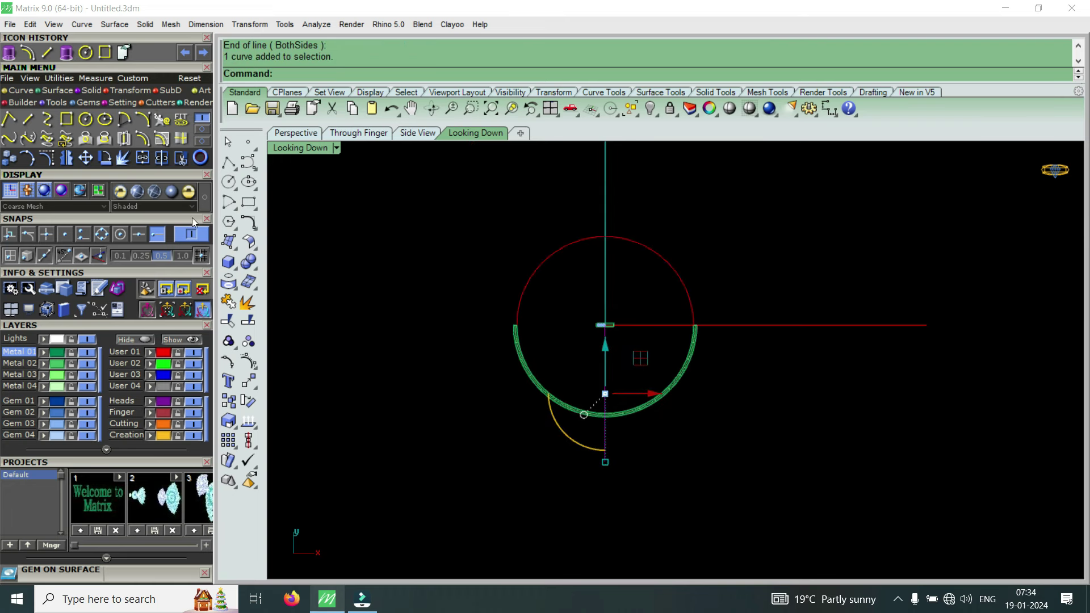
Rotate the vertical line about the origin toward the lower left
{"action": "left_click", "coordinate": [105, 158]}
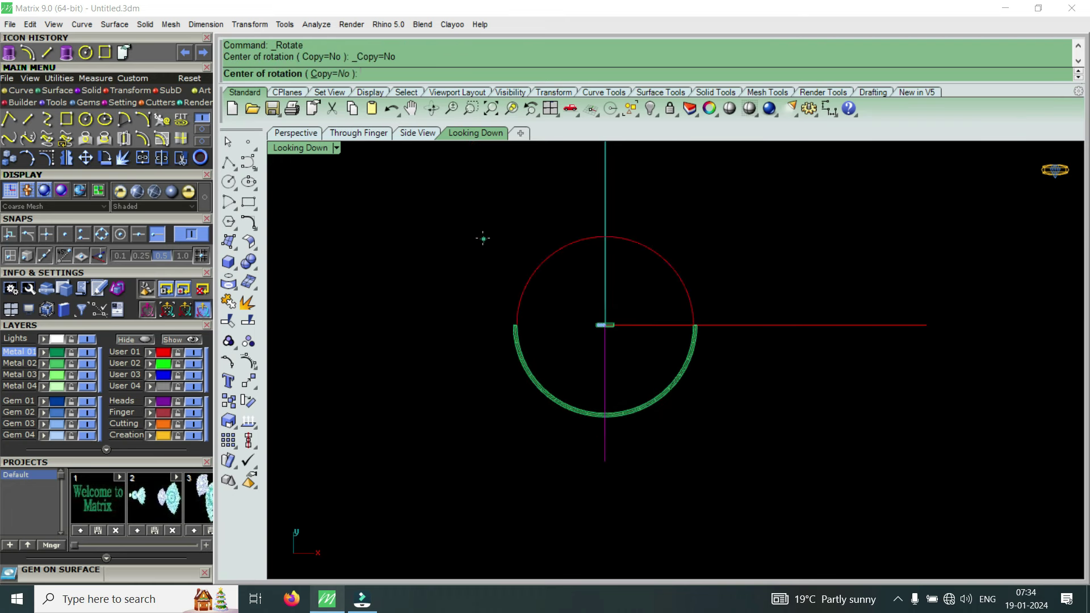
{"action": "type", "text": "0"}
{"action": "key", "text": "Return"}
{"action": "scroll", "coordinate": [642, 407], "scroll_direction": "up", "scroll_amount": 2}
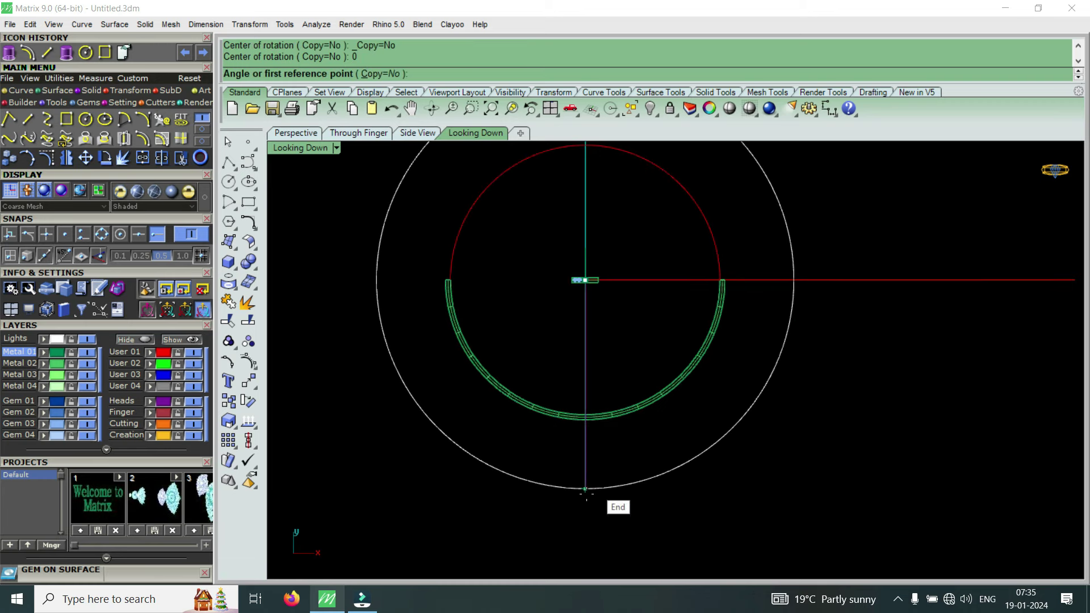
{"action": "left_click", "coordinate": [585, 507]}
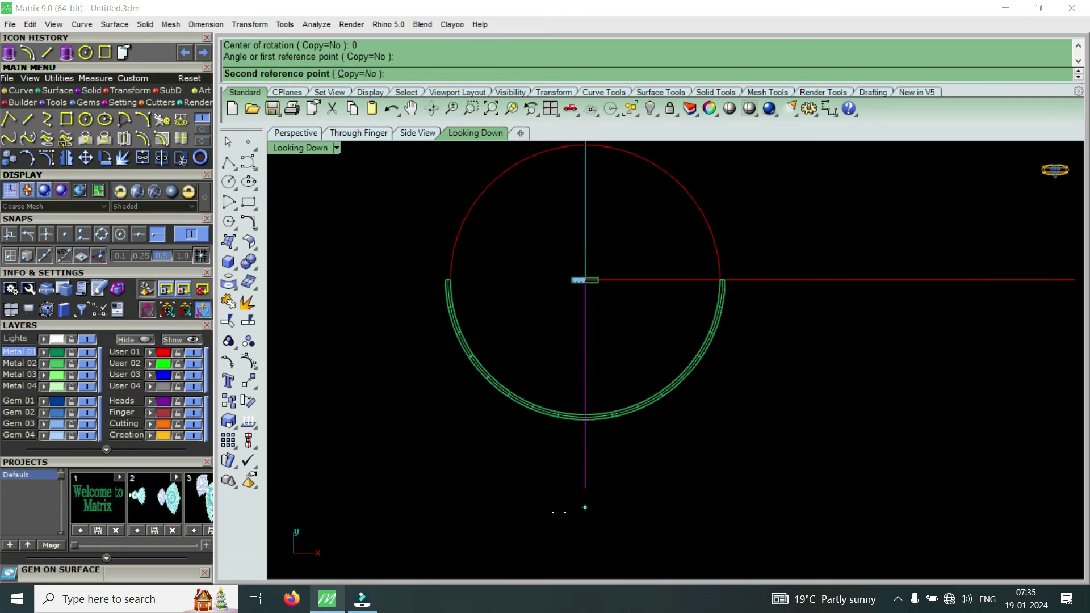
{"action": "left_click", "coordinate": [504, 517]}
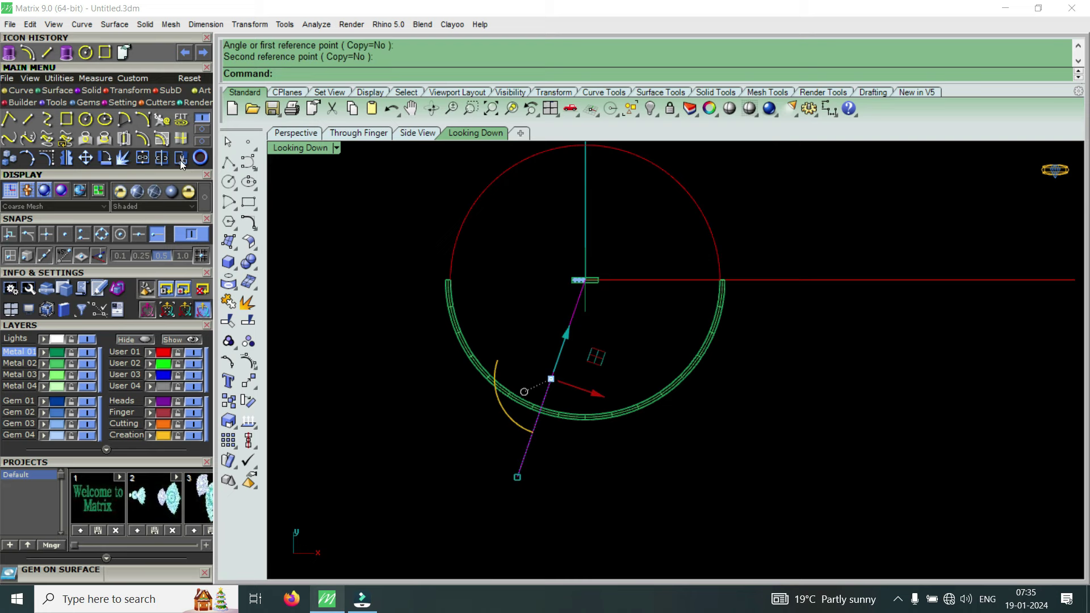
Rotate a copy of the angled line about the origin farther left
{"action": "key", "text": "Return"}
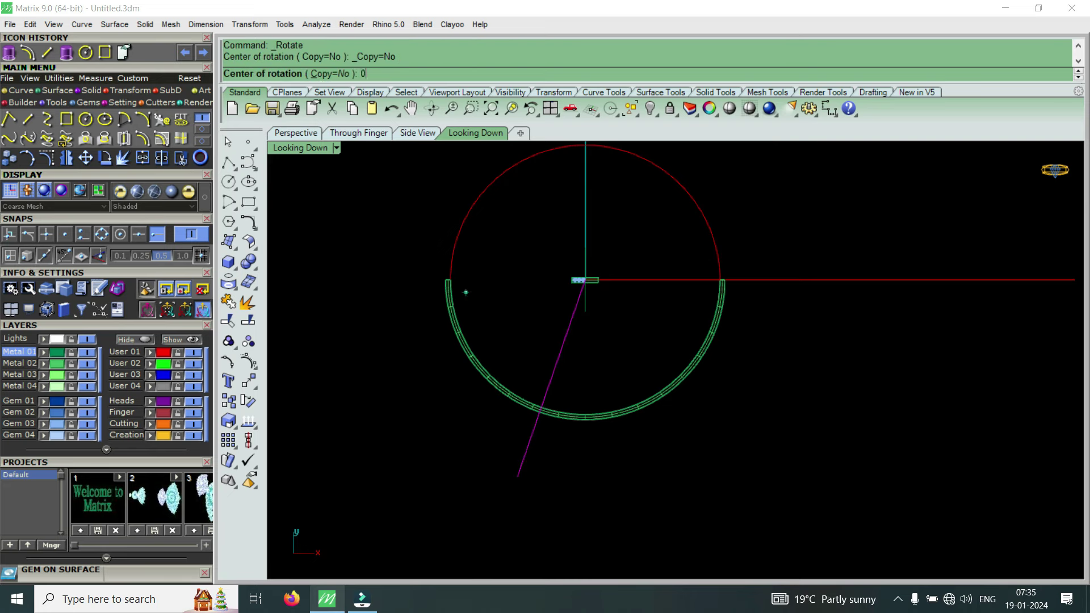
{"action": "key", "text": "Return"}
{"action": "left_click", "coordinate": [418, 73]}
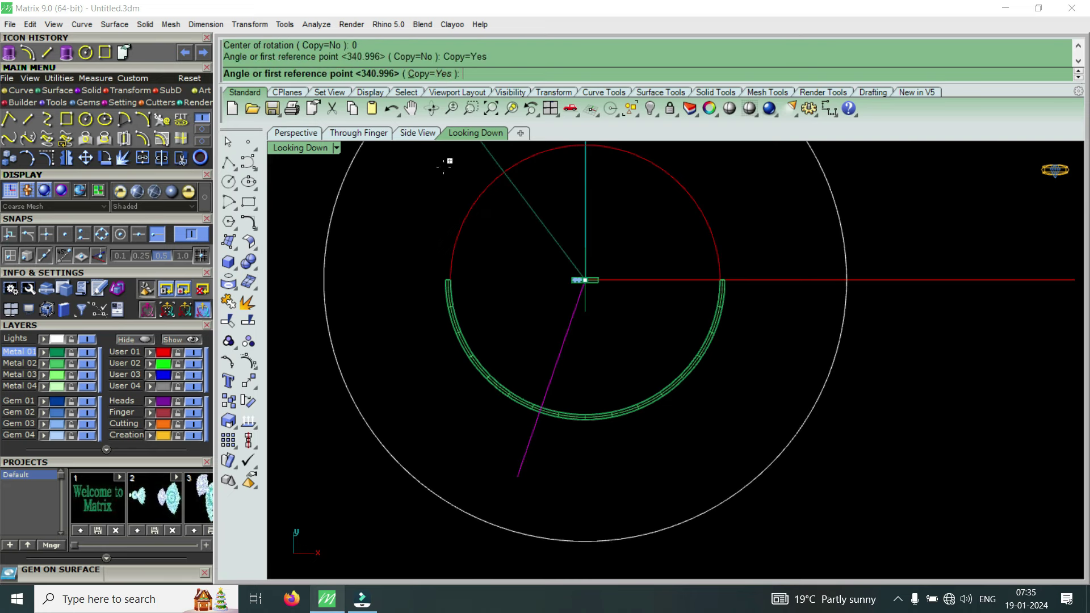
{"action": "left_click", "coordinate": [517, 478]}
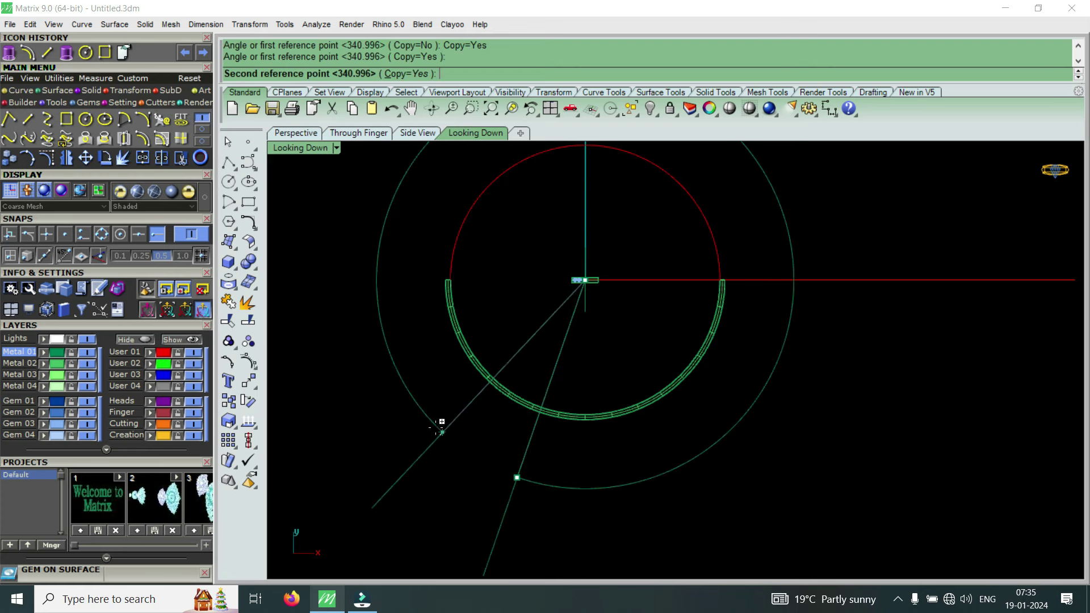
{"action": "left_click", "coordinate": [407, 391]}
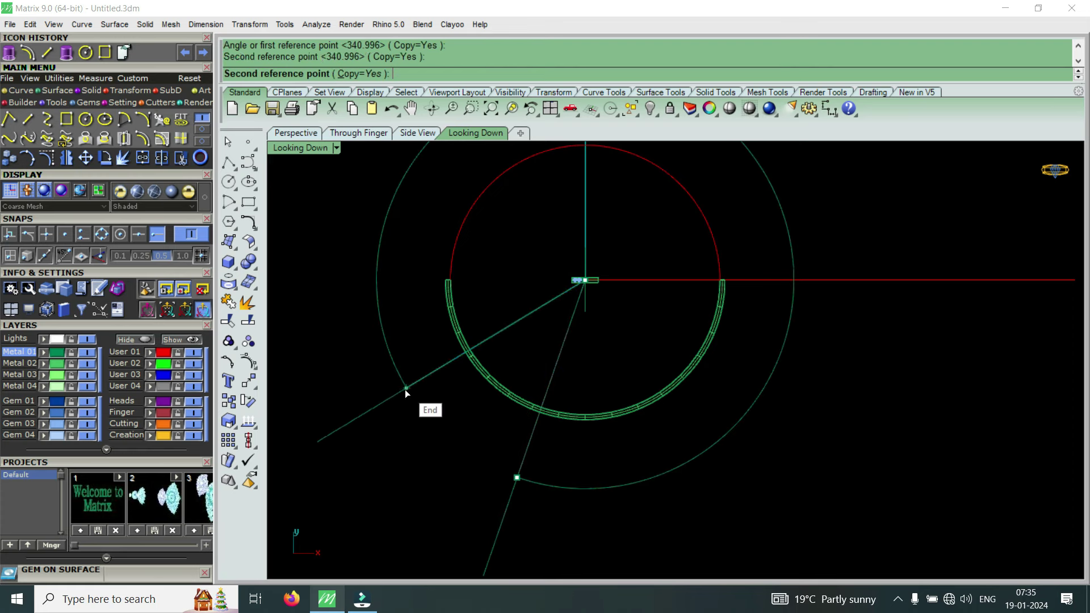
{"action": "key", "text": "Return"}
{"action": "key", "text": "Escape"}
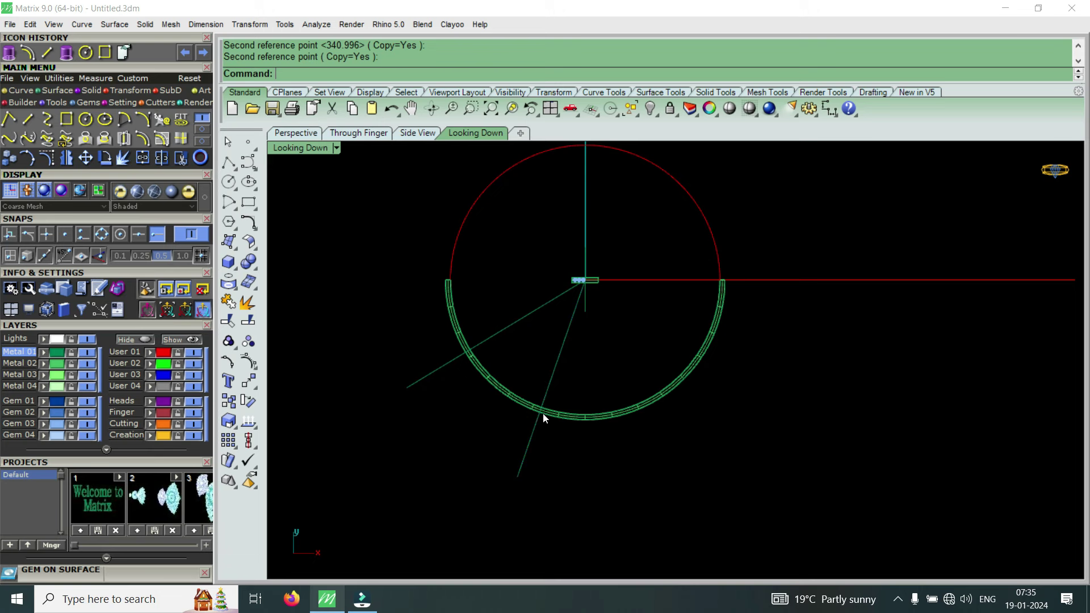
{"action": "left_click", "coordinate": [534, 429]}
Mirror both lower-left guide lines across the vertical axis through the origin
{"action": "left_click", "coordinate": [425, 376], "text": "shift"}
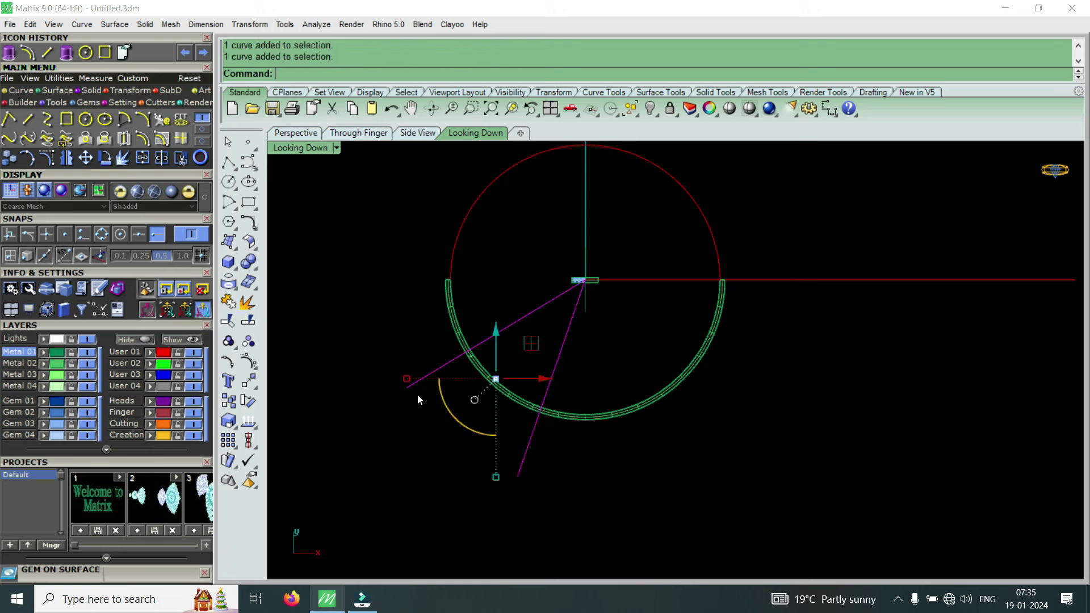
{"action": "type", "text": "0"}
{"action": "key", "text": "Return"}
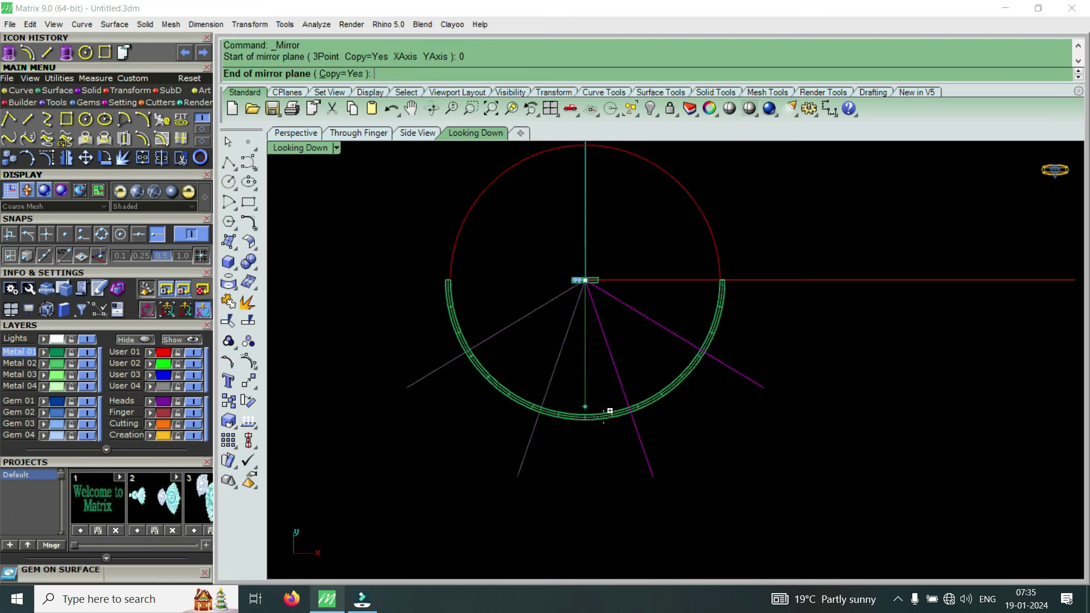
{"action": "left_click", "coordinate": [604, 418]}
{"action": "scroll", "coordinate": [585, 419], "scroll_direction": "up", "scroll_amount": 2}
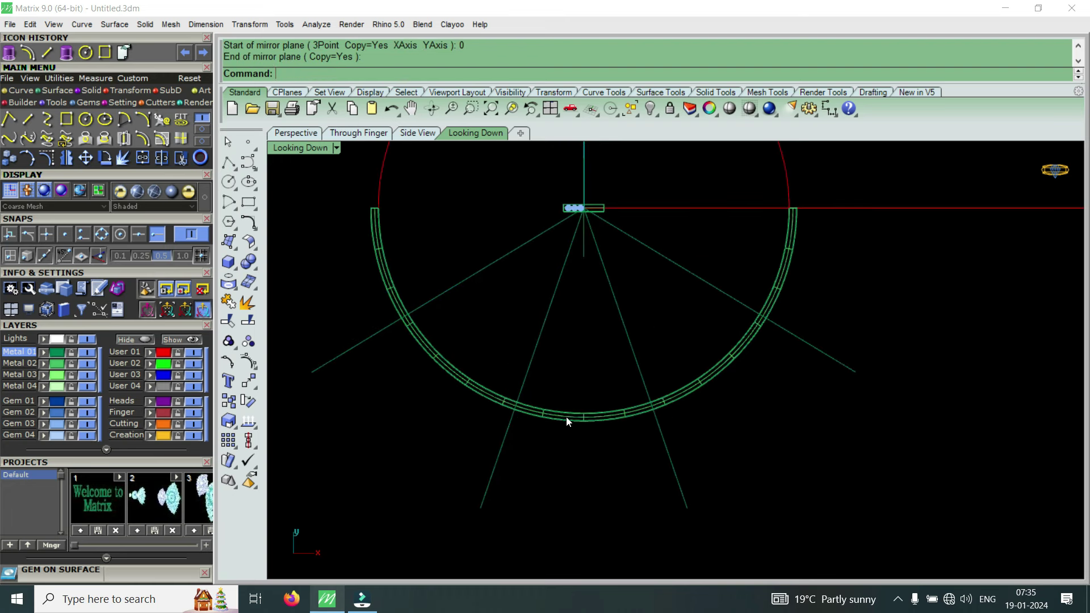
{"action": "scroll", "coordinate": [507, 405], "scroll_direction": "up", "scroll_amount": 2}
{"action": "scroll", "coordinate": [517, 406], "scroll_direction": "up", "scroll_amount": 1}
{"action": "scroll", "coordinate": [520, 414], "scroll_direction": "down", "scroll_amount": 2}
{"action": "scroll", "coordinate": [519, 420], "scroll_direction": "down", "scroll_amount": 2}
{"action": "scroll", "coordinate": [445, 355], "scroll_direction": "up", "scroll_amount": 2}
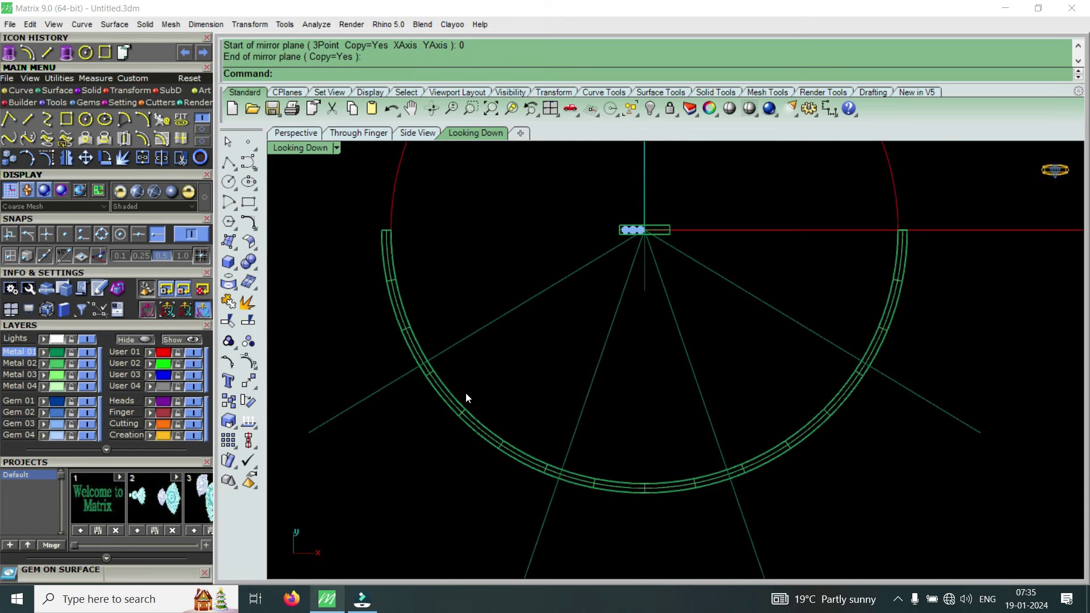
{"action": "scroll", "coordinate": [707, 383], "scroll_direction": "up", "scroll_amount": 2}
{"action": "scroll", "coordinate": [771, 361], "scroll_direction": "down", "scroll_amount": 2}
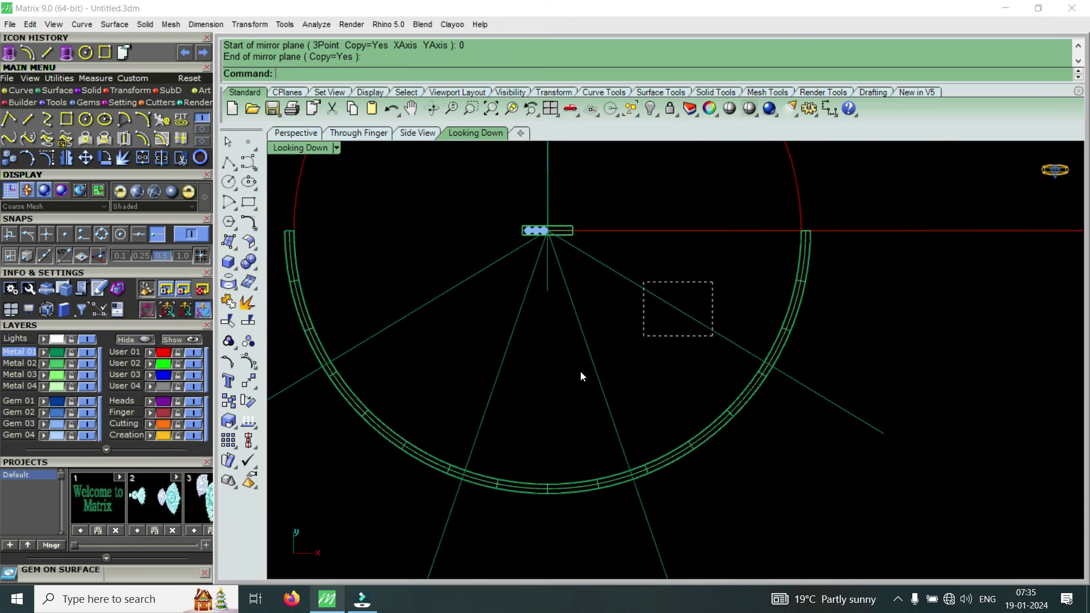
Select all five radial guide lines together
{"action": "left_click_drag", "start_coordinate": [426, 374], "coordinate": [426, 374]}
{"action": "scroll", "coordinate": [318, 365], "scroll_direction": "up", "scroll_amount": 2}
{"action": "scroll", "coordinate": [353, 366], "scroll_direction": "up", "scroll_amount": 3}
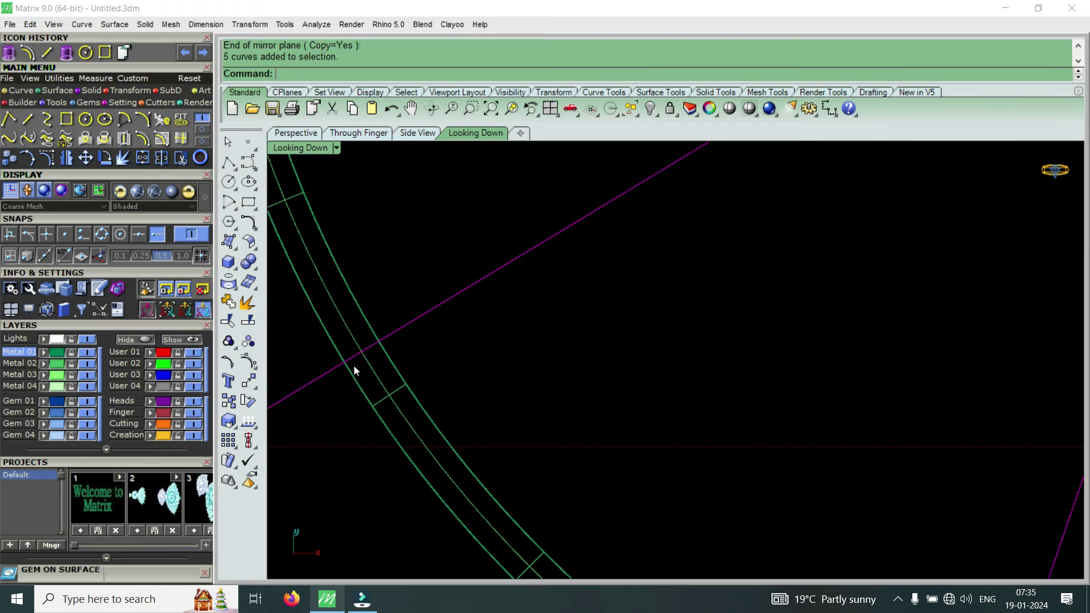
{"action": "scroll", "coordinate": [377, 343], "scroll_direction": "down", "scroll_amount": 5}
{"action": "scroll", "coordinate": [546, 464], "scroll_direction": "up", "scroll_amount": 4}
{"action": "scroll", "coordinate": [540, 473], "scroll_direction": "down", "scroll_amount": 5}
{"action": "scroll", "coordinate": [703, 465], "scroll_direction": "up", "scroll_amount": 2}
{"action": "scroll", "coordinate": [635, 479], "scroll_direction": "up", "scroll_amount": 1}
{"action": "scroll", "coordinate": [710, 449], "scroll_direction": "down", "scroll_amount": 4}
{"action": "scroll", "coordinate": [682, 409], "scroll_direction": "up", "scroll_amount": 4}
{"action": "scroll", "coordinate": [705, 398], "scroll_direction": "down", "scroll_amount": 4}
{"action": "scroll", "coordinate": [720, 390], "scroll_direction": "down", "scroll_amount": 4}
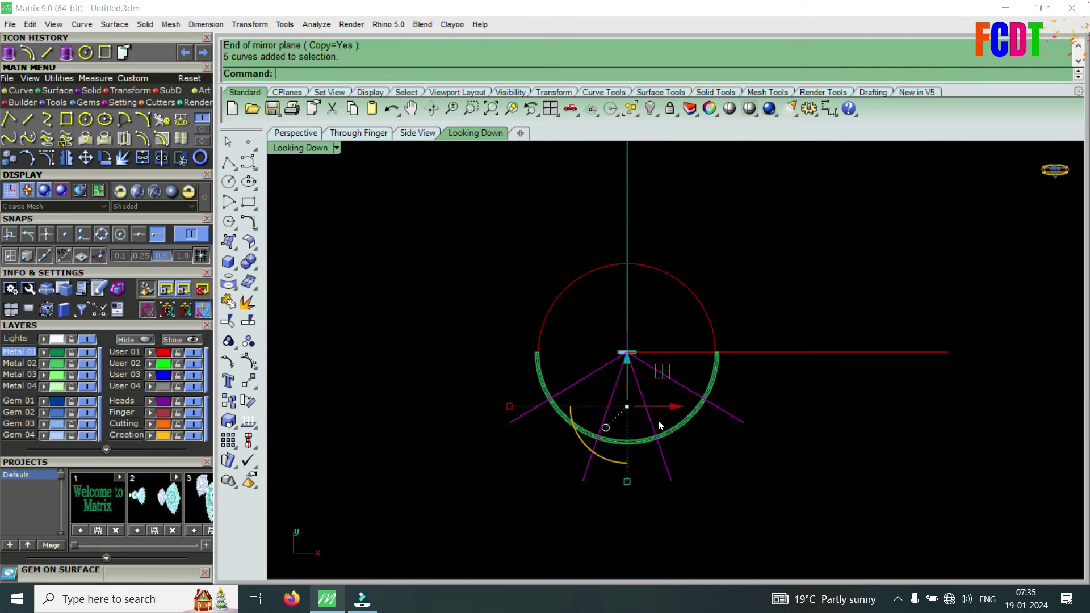
{"action": "scroll", "coordinate": [659, 420], "scroll_direction": "up", "scroll_amount": 5}
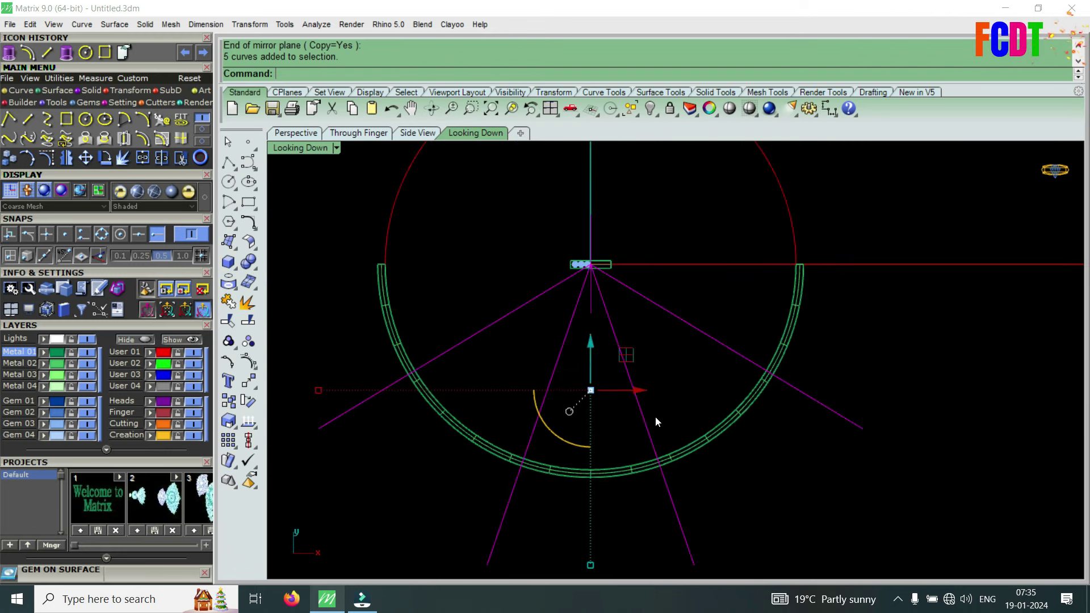
Restore four views, maximize Perspective and orbit the ring nearly edge-on
{"action": "double_click", "coordinate": [309, 148]}
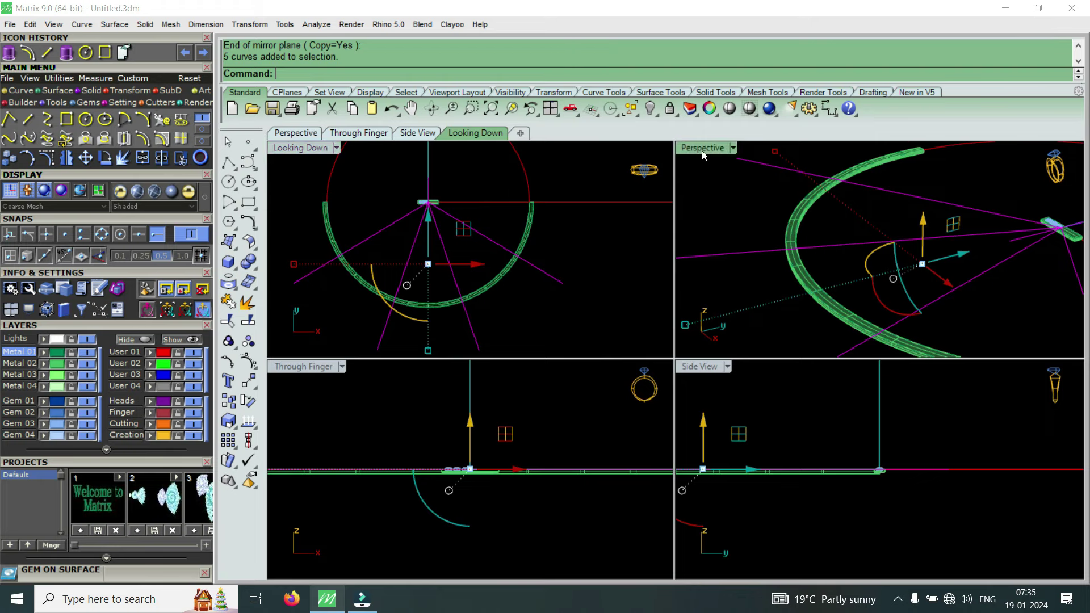
{"action": "double_click", "coordinate": [702, 148]}
{"action": "right_click_drag", "start_coordinate": [599, 298], "coordinate": [602, 227]}
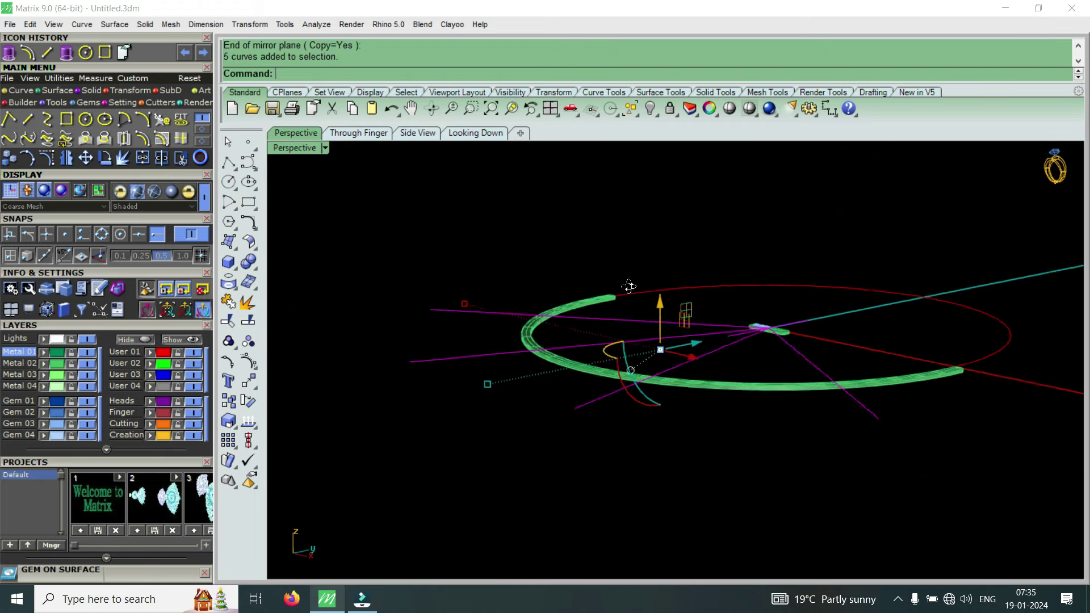
Extrude the five guide lines straight up into vertical planes crossing the band
{"action": "left_click", "coordinate": [72, 54]}
{"action": "left_click", "coordinate": [683, 240]}
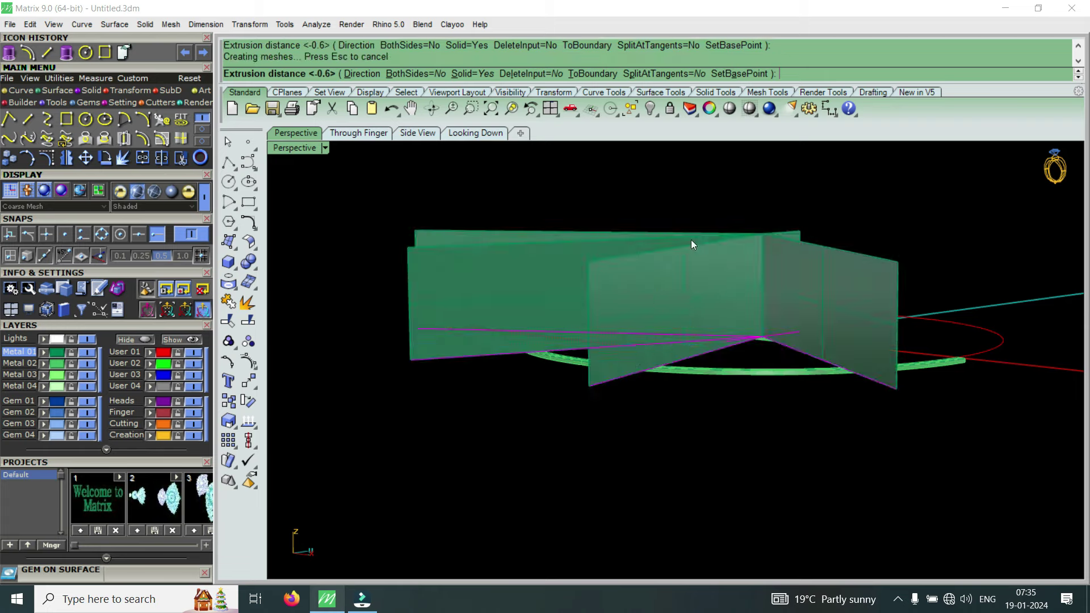
{"action": "left_click_drag", "start_coordinate": [821, 187], "coordinate": [738, 250]}
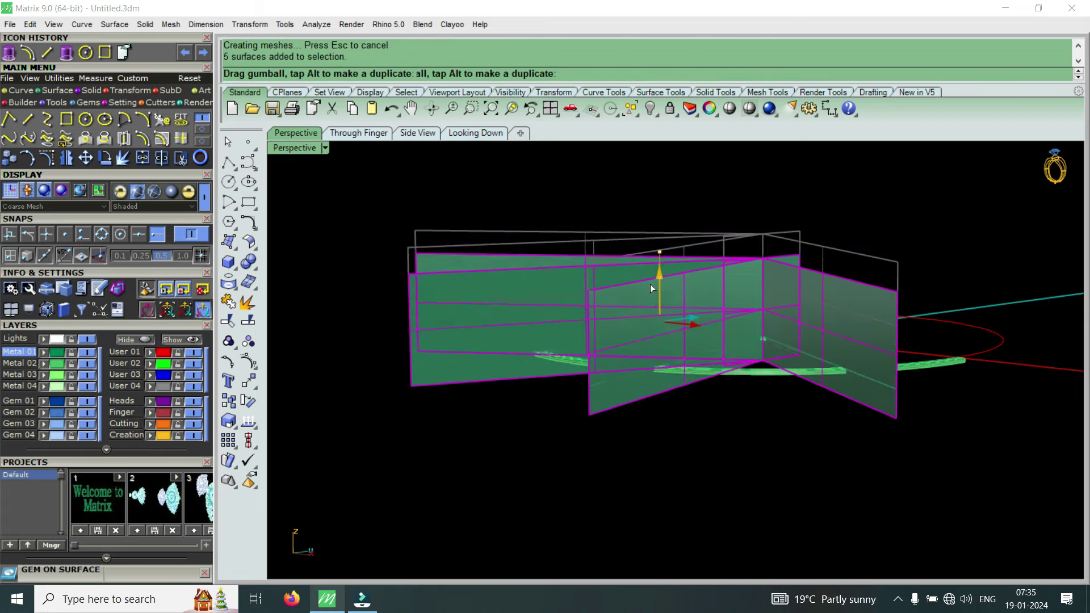
{"action": "right_click_drag", "start_coordinate": [583, 293], "coordinate": [461, 413]}
{"action": "scroll", "coordinate": [455, 397], "scroll_direction": "up", "scroll_amount": 4}
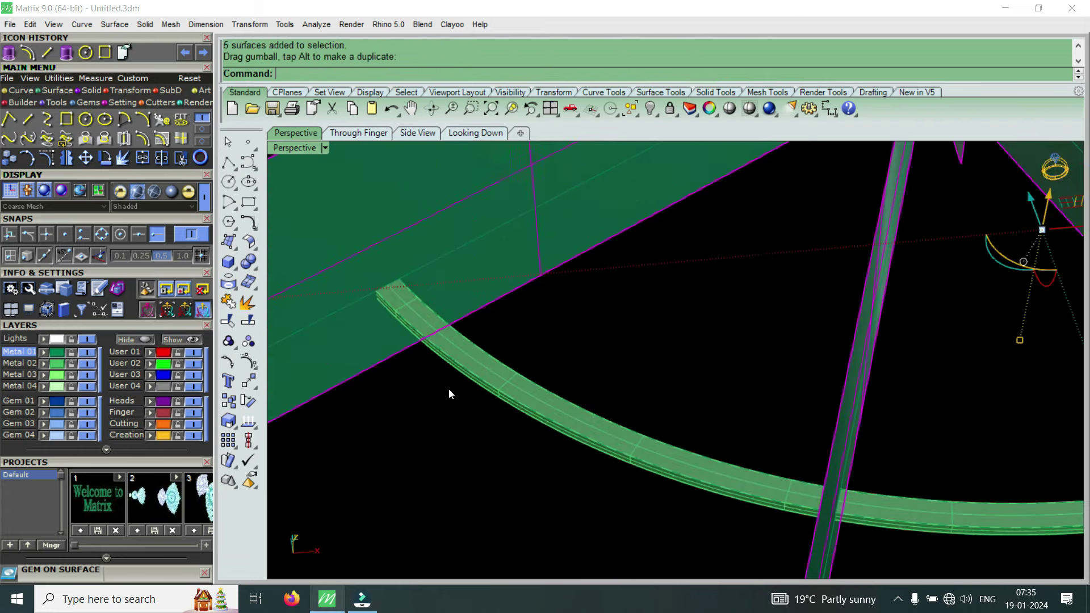
Split the ring band with BooleanSplit, using three vertical planes as cutters
{"action": "type", "text": "BooleanDifference"}
{"action": "left_click", "coordinate": [355, 120]}
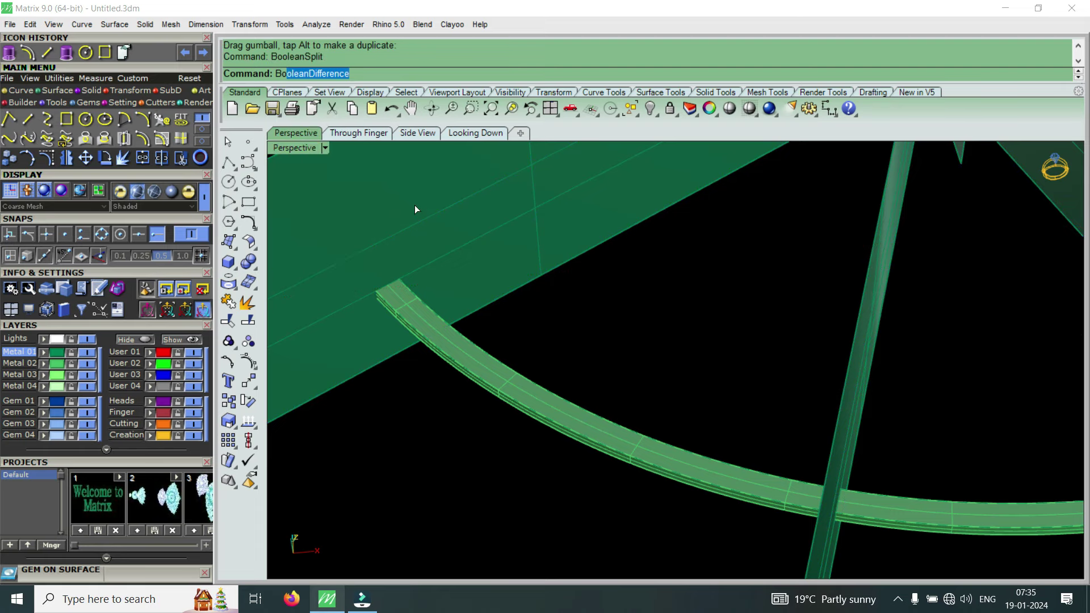
{"action": "left_click", "coordinate": [519, 380]}
{"action": "mouse_move", "coordinate": [519, 381]}
{"action": "right_mouse_down"}
{"action": "mouse_move", "coordinate": [771, 337]}
{"action": "mouse_move", "coordinate": [702, 377]}
{"action": "right_mouse_up"}
{"action": "right_click", "coordinate": [706, 377]}
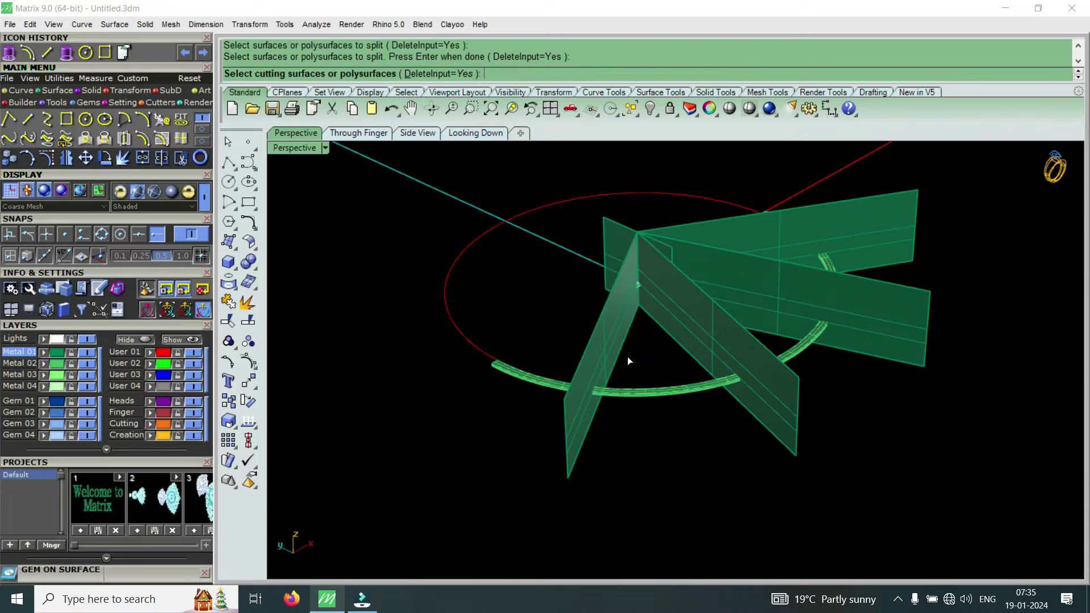
{"action": "scroll", "coordinate": [625, 355], "scroll_direction": "up", "scroll_amount": 2}
{"action": "left_click", "coordinate": [614, 341]}
{"action": "left_click", "coordinate": [761, 336]}
{"action": "left_click", "coordinate": [856, 189]}
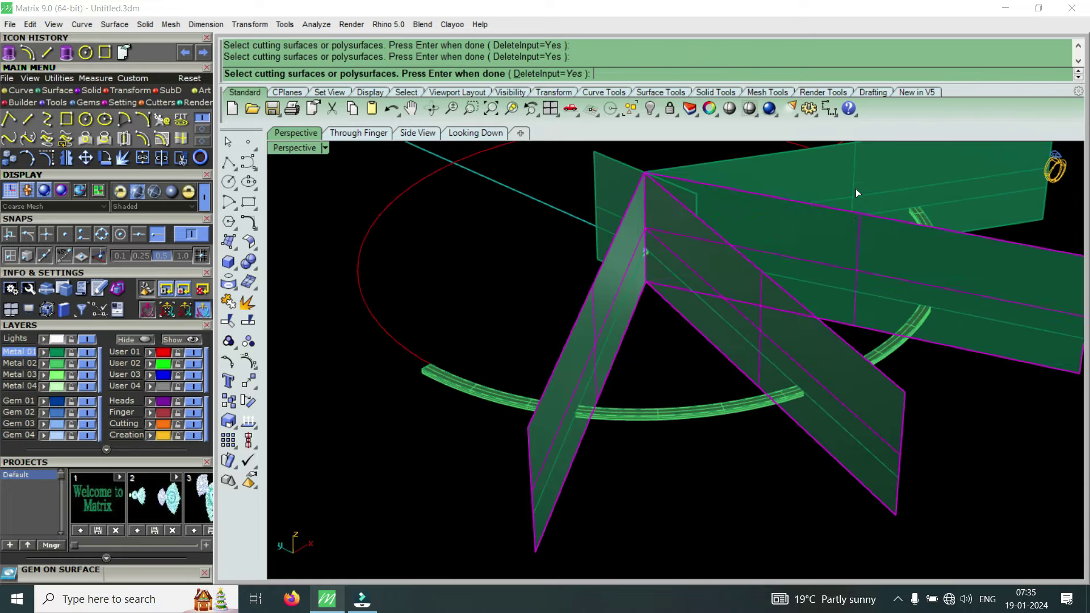
Select a split band piece and orbit around the ring to inspect the cuts
{"action": "scroll", "coordinate": [778, 282], "scroll_direction": "down", "scroll_amount": 3}
{"action": "scroll", "coordinate": [813, 288], "scroll_direction": "up", "scroll_amount": 3}
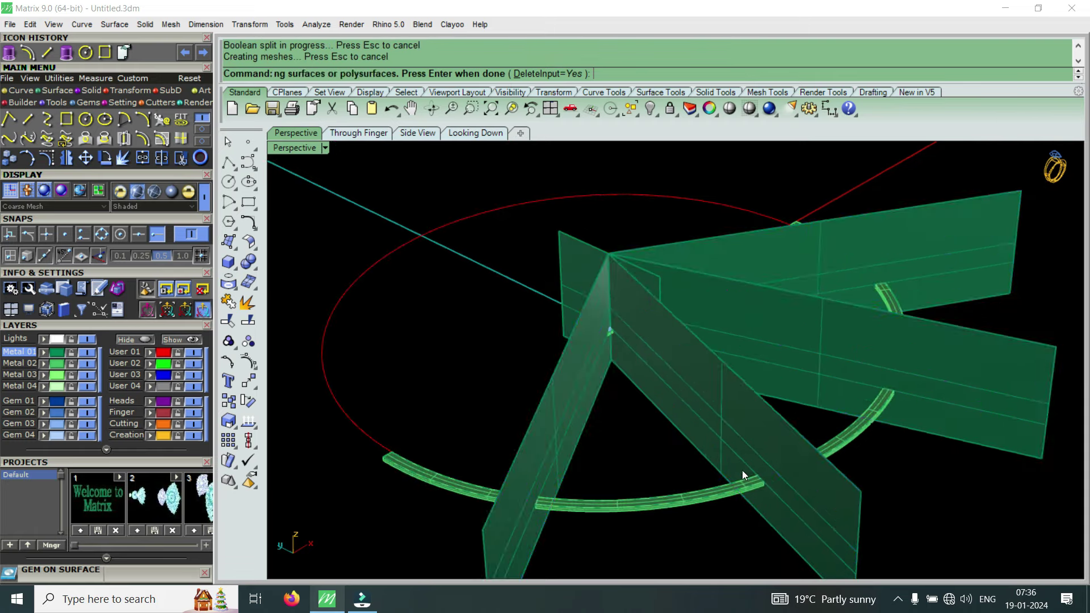
{"action": "scroll", "coordinate": [744, 474], "scroll_direction": "up", "scroll_amount": 3}
{"action": "left_click", "coordinate": [746, 459]}
{"action": "scroll", "coordinate": [755, 426], "scroll_direction": "down", "scroll_amount": 1}
{"action": "scroll", "coordinate": [765, 387], "scroll_direction": "down", "scroll_amount": 3}
{"action": "mouse_move", "coordinate": [686, 500]}
{"action": "right_mouse_down"}
{"action": "mouse_move", "coordinate": [652, 418]}
{"action": "mouse_move", "coordinate": [684, 386]}
{"action": "mouse_move", "coordinate": [552, 394]}
{"action": "mouse_move", "coordinate": [737, 418]}
{"action": "right_mouse_up"}
{"action": "scroll", "coordinate": [653, 398], "scroll_direction": "up", "scroll_amount": 3}
{"action": "scroll", "coordinate": [675, 428], "scroll_direction": "down", "scroll_amount": 1}
{"action": "scroll", "coordinate": [738, 418], "scroll_direction": "up", "scroll_amount": 3}
{"action": "right_click_drag", "start_coordinate": [849, 440], "coordinate": [724, 455]}
{"action": "scroll", "coordinate": [799, 382], "scroll_direction": "down", "scroll_amount": 3}
{"action": "scroll", "coordinate": [837, 445], "scroll_direction": "up", "scroll_amount": 2}
{"action": "scroll", "coordinate": [838, 444], "scroll_direction": "down", "scroll_amount": 3}
{"action": "mouse_move", "coordinate": [833, 401]}
{"action": "right_mouse_down"}
{"action": "mouse_move", "coordinate": [853, 404]}
{"action": "mouse_move", "coordinate": [488, 360]}
{"action": "mouse_move", "coordinate": [513, 418]}
{"action": "mouse_move", "coordinate": [510, 447]}
{"action": "right_mouse_up"}
{"action": "scroll", "coordinate": [882, 352], "scroll_direction": "up", "scroll_amount": 3}
{"action": "scroll", "coordinate": [880, 349], "scroll_direction": "up", "scroll_amount": 2}
{"action": "scroll", "coordinate": [679, 441], "scroll_direction": "down", "scroll_amount": 5}
Select the diagonal and vertical cutting planes
{"action": "left_click", "coordinate": [864, 400]}
{"action": "right_click_drag", "start_coordinate": [667, 384], "coordinate": [611, 407]}
{"action": "left_click", "coordinate": [690, 389]}
{"action": "mouse_move", "coordinate": [690, 390]}
{"action": "left_mouse_down"}
{"action": "mouse_move", "coordinate": [629, 413]}
{"action": "mouse_move", "coordinate": [468, 274]}
{"action": "left_mouse_up"}
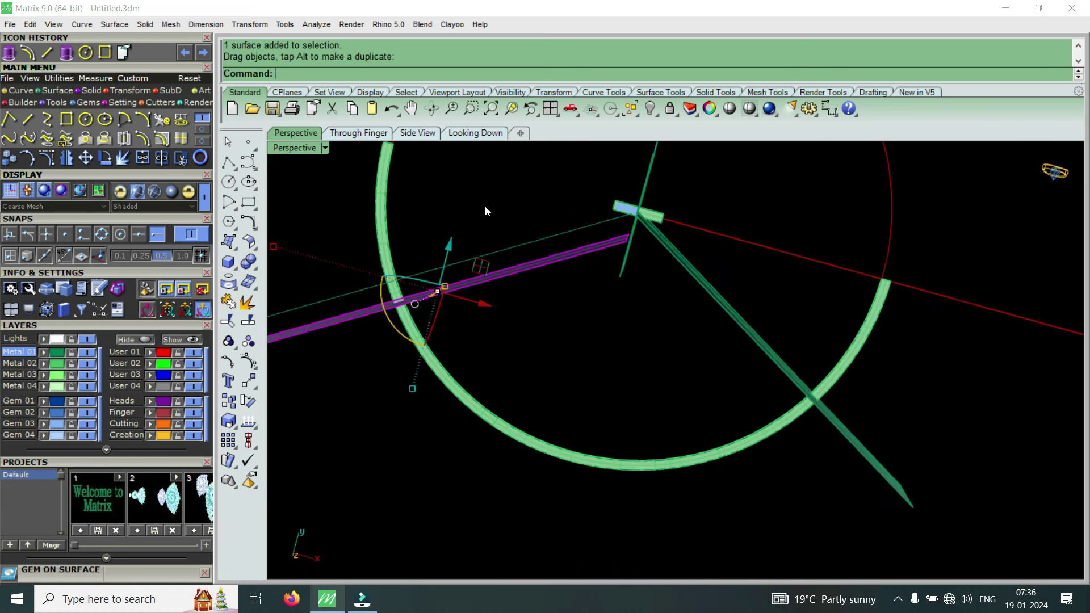
Delete the selected cutting planes, then pick the bottom band piece
{"action": "key", "text": "Delete"}
{"action": "right_click_drag", "start_coordinate": [572, 445], "coordinate": [572, 473]}
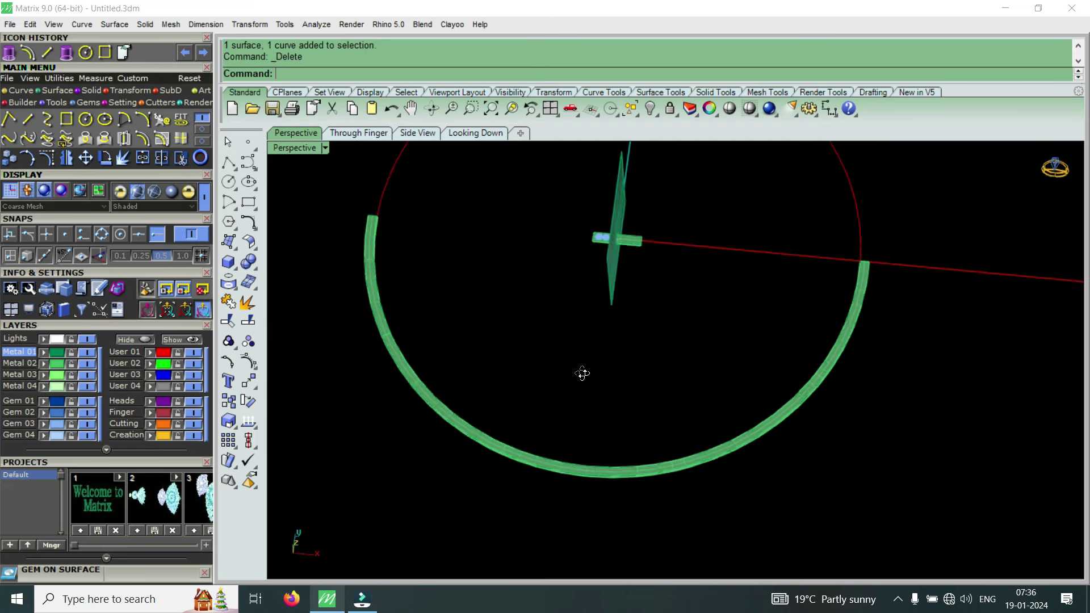
{"action": "left_click", "coordinate": [574, 472]}
{"action": "key", "text": "Down"}
{"action": "key", "text": "Return"}
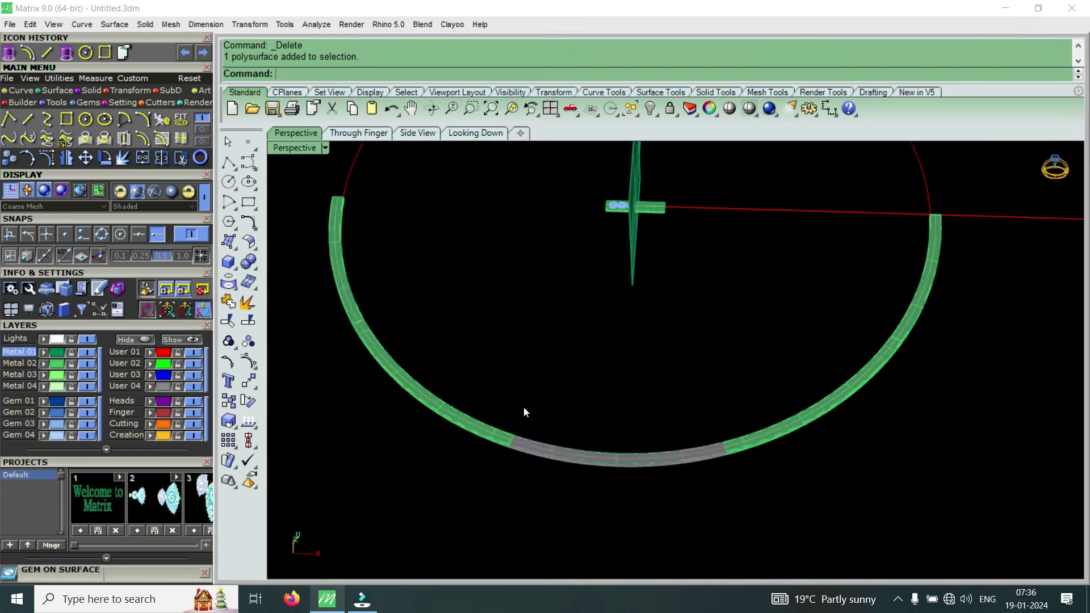
Move the left and right band pieces to the Finger layer, turning them red
{"action": "left_click", "coordinate": [463, 425]}
{"action": "left_click", "coordinate": [873, 428], "text": "shift"}
{"action": "key", "text": "Down"}
{"action": "key", "text": "Return"}
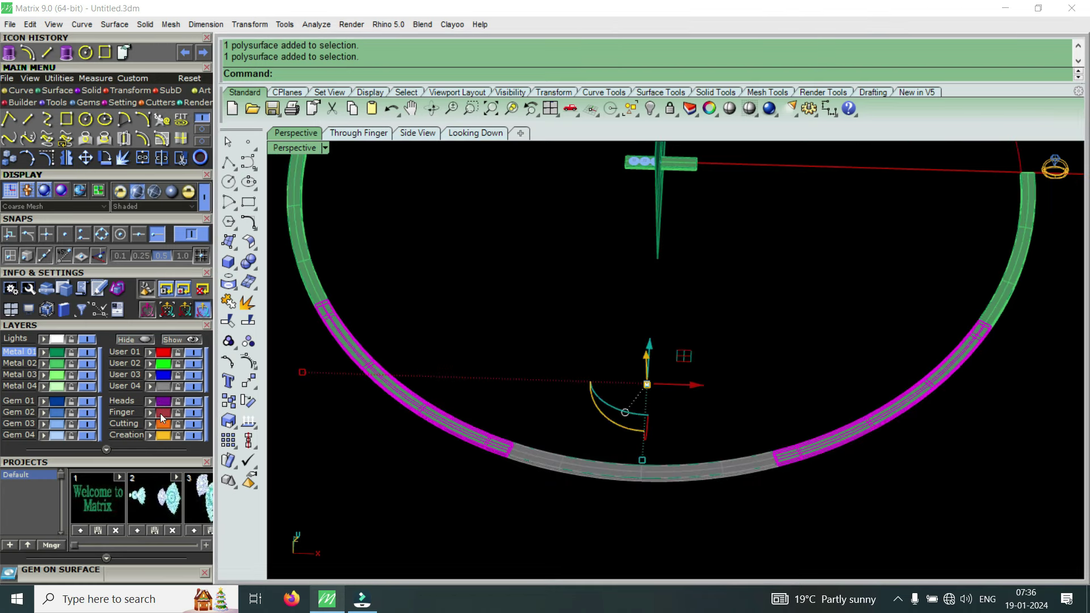
{"action": "left_click", "coordinate": [152, 413]}
{"action": "right_click_drag", "start_coordinate": [642, 401], "coordinate": [602, 462]}
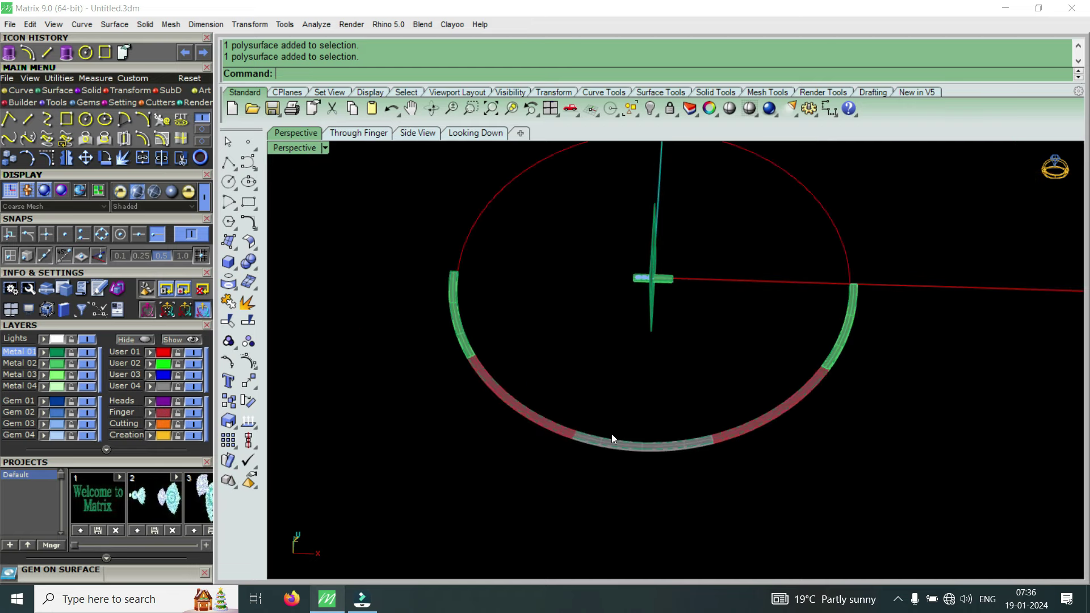
{"action": "scroll", "coordinate": [601, 462], "scroll_direction": "up", "scroll_amount": 3}
{"action": "scroll", "coordinate": [564, 420], "scroll_direction": "up", "scroll_amount": 3}
Select the grey centre band piece and start Gem on Surface from the F6 actions
{"action": "scroll", "coordinate": [562, 437], "scroll_direction": "up", "scroll_amount": 3}
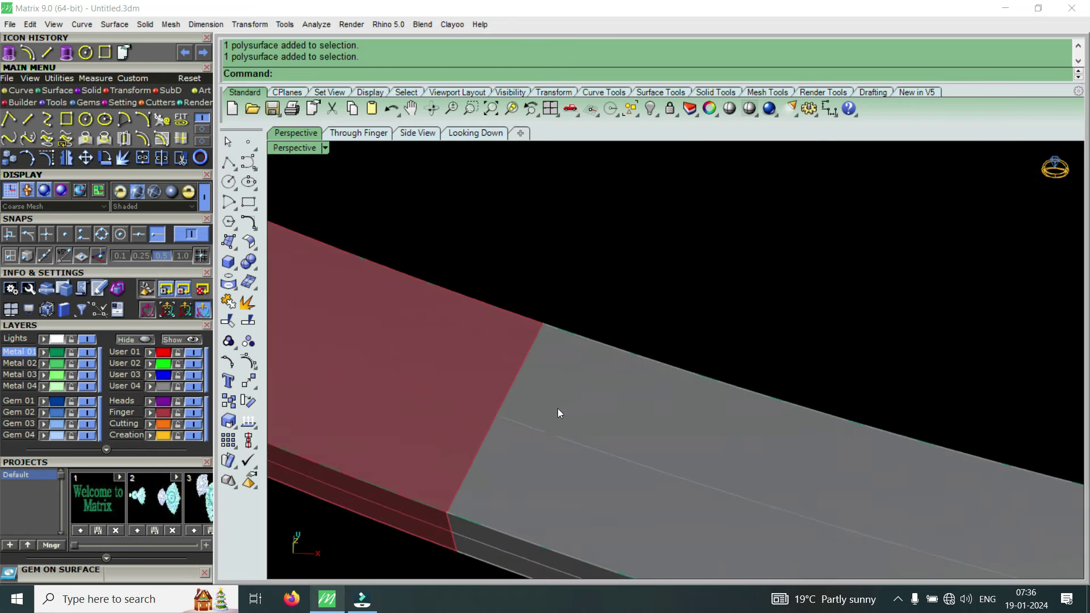
{"action": "right_click_drag", "start_coordinate": [533, 364], "coordinate": [564, 452]}
{"action": "left_click", "coordinate": [599, 417]}
{"action": "key", "text": "F6"}
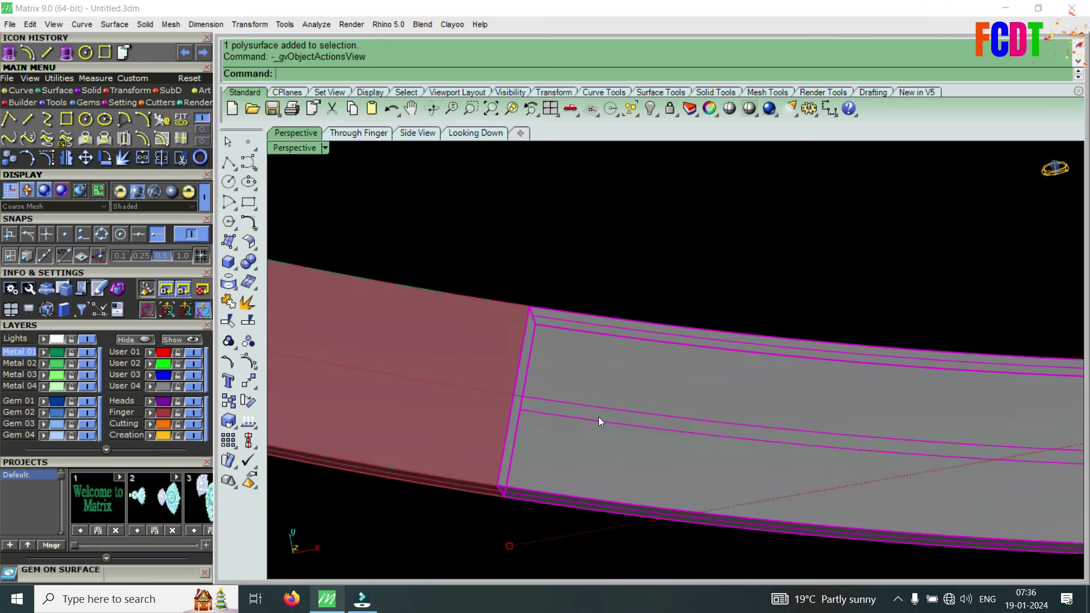
{"action": "left_click", "coordinate": [642, 421]}
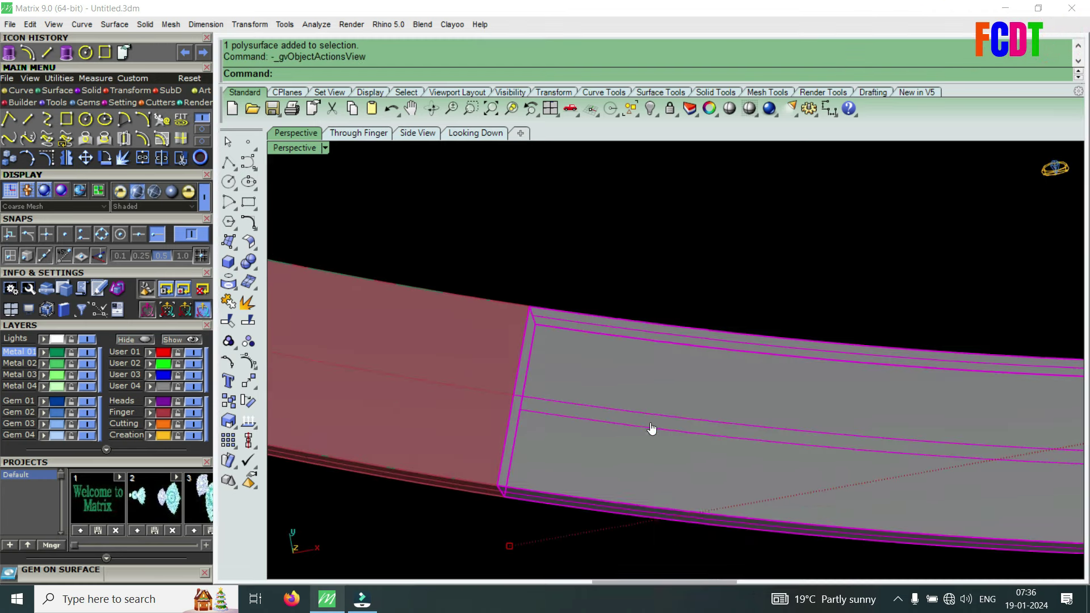
{"action": "scroll", "coordinate": [616, 418], "scroll_direction": "up", "scroll_amount": 2}
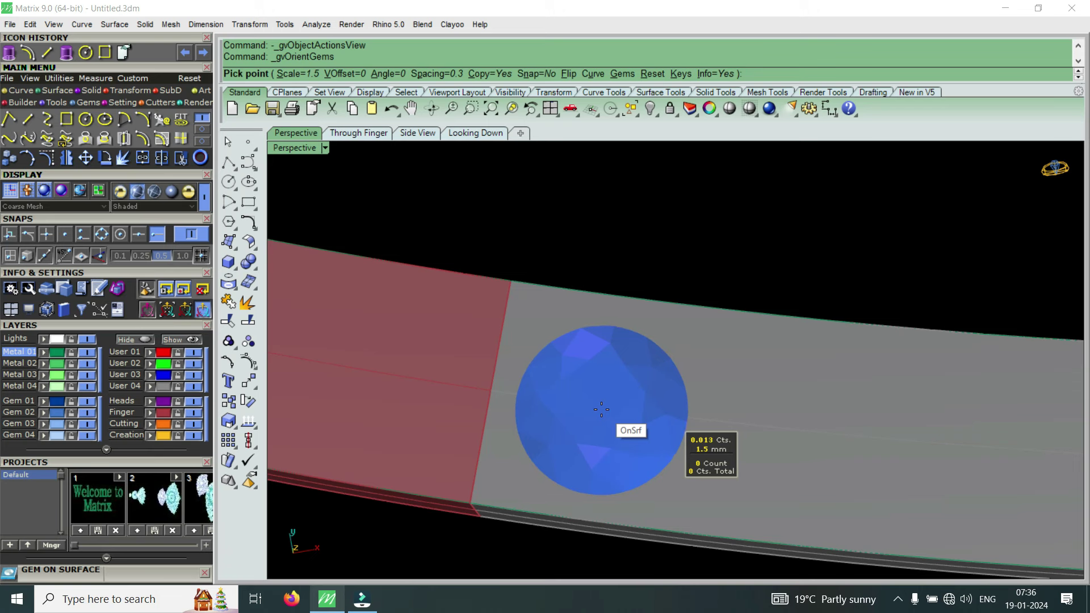
Place three round 1.5 mm gems in a row on the grey section
{"action": "left_click", "coordinate": [602, 410]}
{"action": "scroll", "coordinate": [602, 409], "scroll_direction": "down", "scroll_amount": 3}
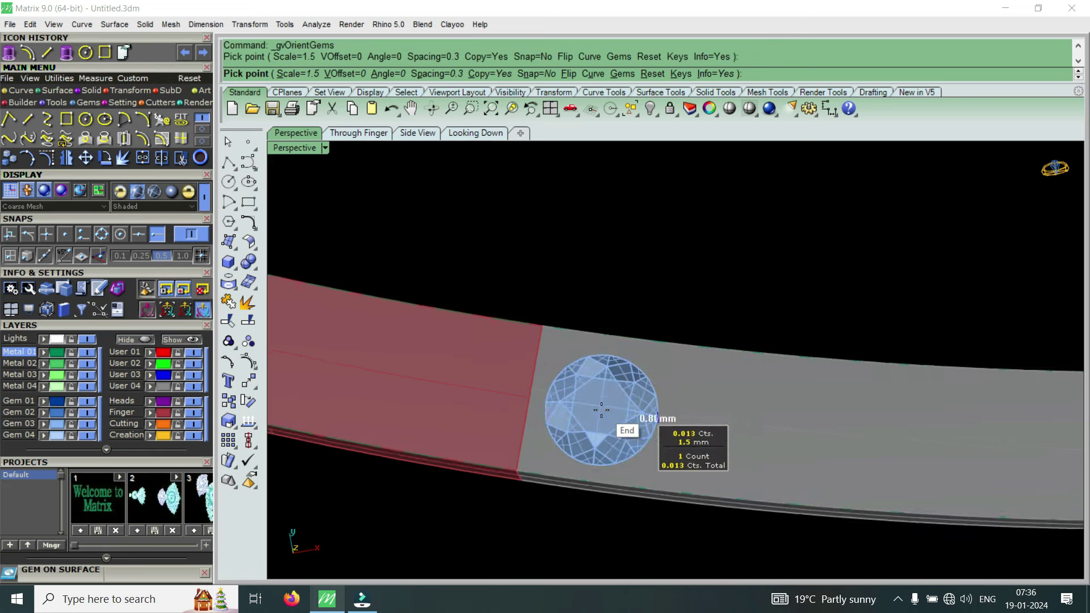
{"action": "scroll", "coordinate": [693, 415], "scroll_direction": "up", "scroll_amount": 3}
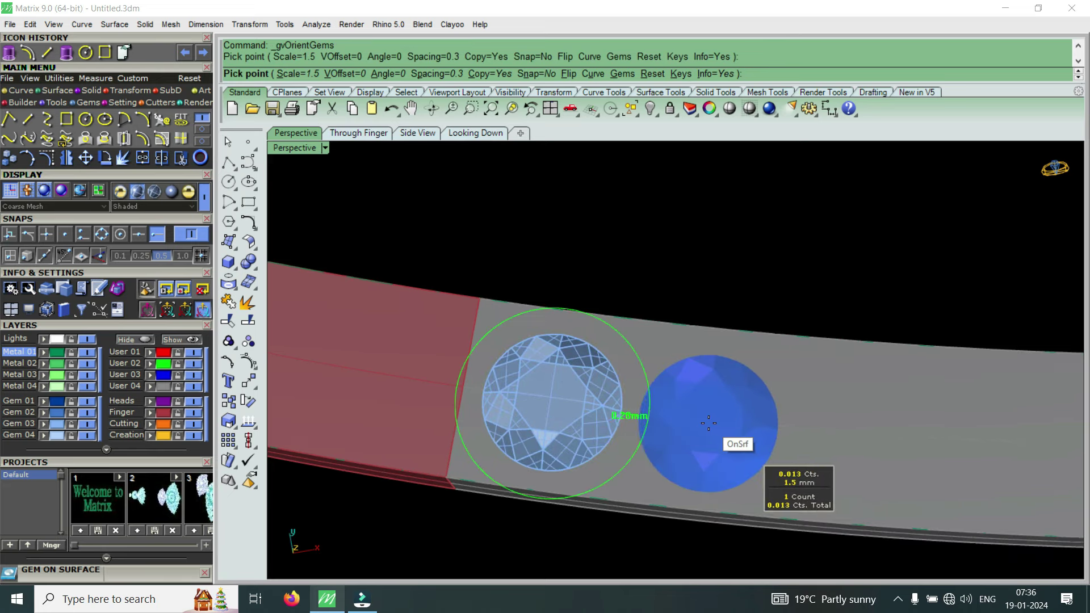
{"action": "left_click", "coordinate": [703, 421]}
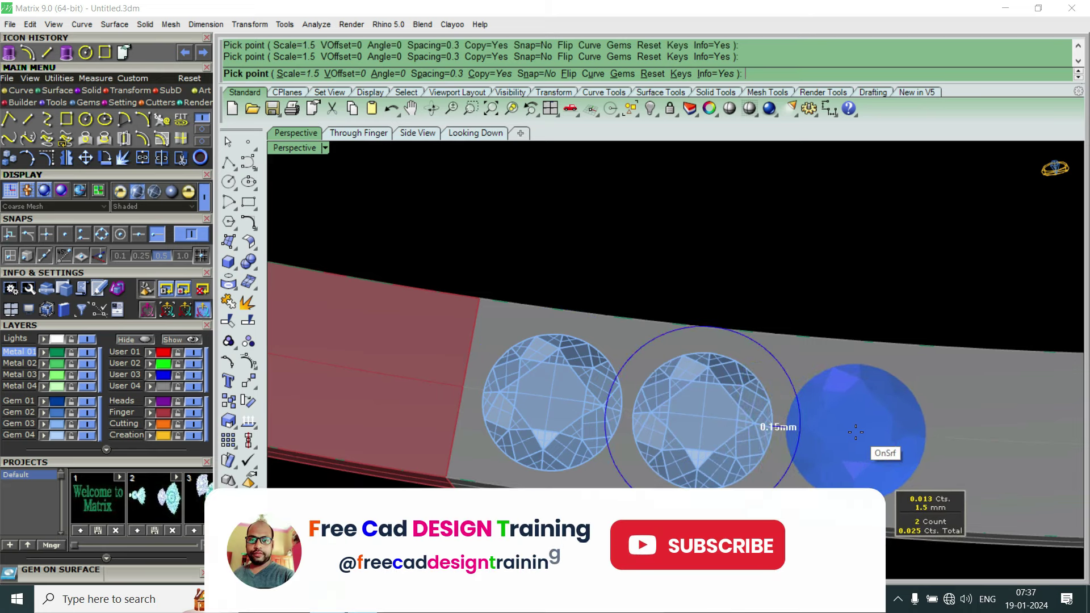
{"action": "left_click", "coordinate": [854, 433]}
{"action": "scroll", "coordinate": [855, 433], "scroll_direction": "down", "scroll_amount": 5}
{"action": "key", "text": "Return"}
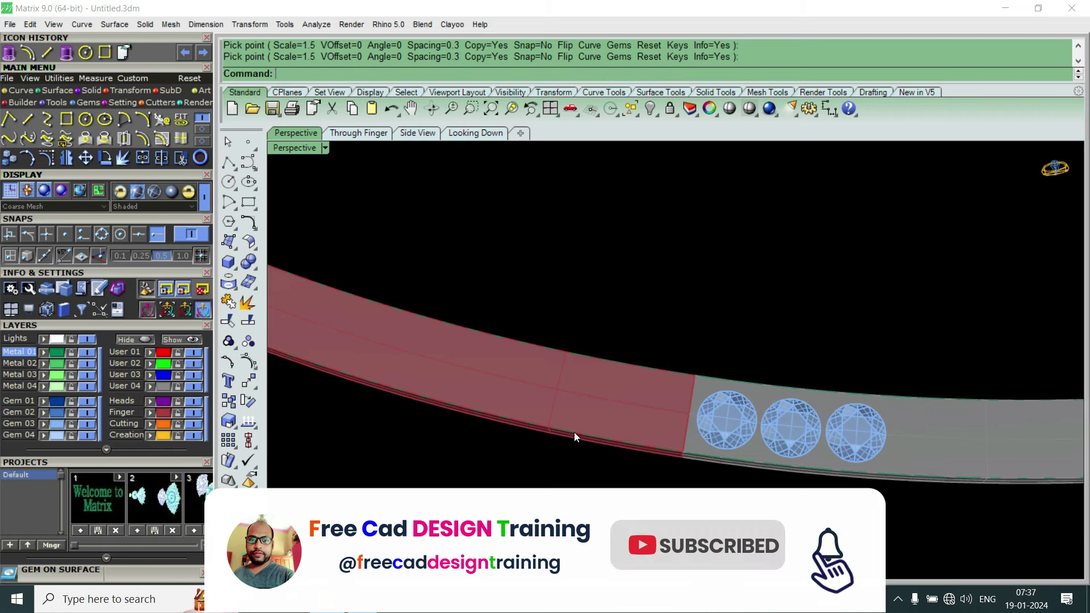
{"action": "left_click", "coordinate": [608, 402]}
Restart gem placement on the red section, then cancel without adding gems
{"action": "scroll", "coordinate": [607, 402], "scroll_direction": "up", "scroll_amount": 3}
{"action": "scroll", "coordinate": [636, 403], "scroll_direction": "up", "scroll_amount": 2}
{"action": "key", "text": "Return"}
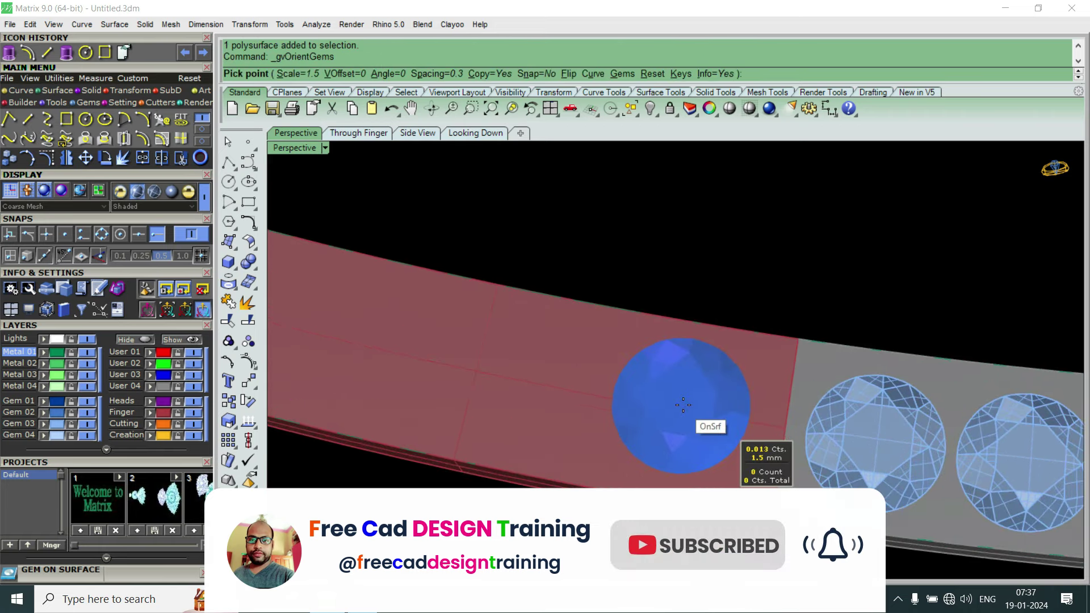
{"action": "scroll", "coordinate": [682, 406], "scroll_direction": "down", "scroll_amount": 2}
{"action": "scroll", "coordinate": [698, 412], "scroll_direction": "up", "scroll_amount": 2}
{"action": "scroll", "coordinate": [710, 417], "scroll_direction": "up", "scroll_amount": 2}
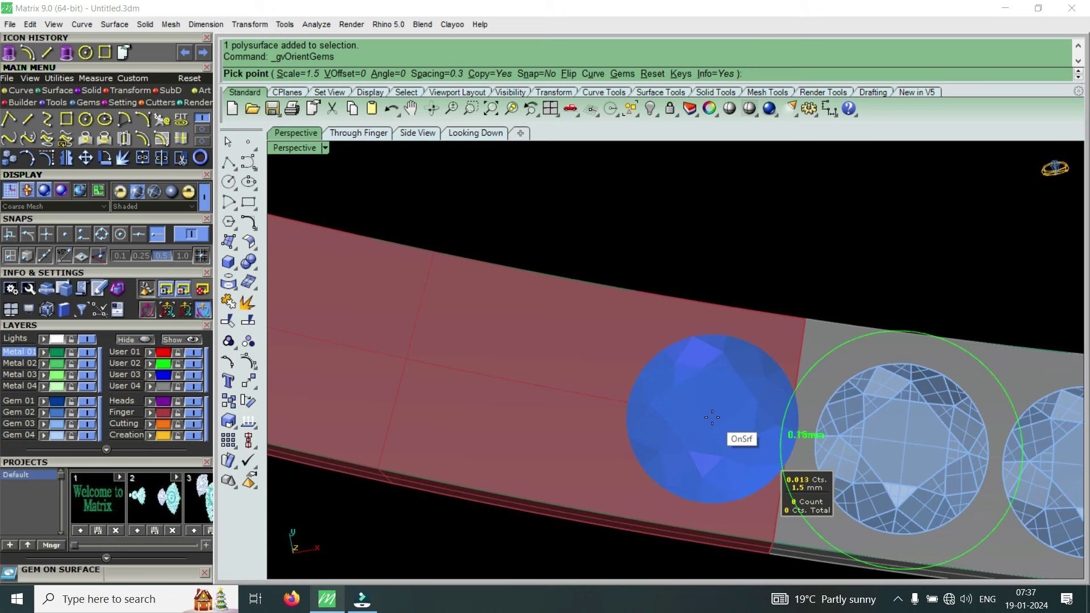
{"action": "key", "text": "Escape"}
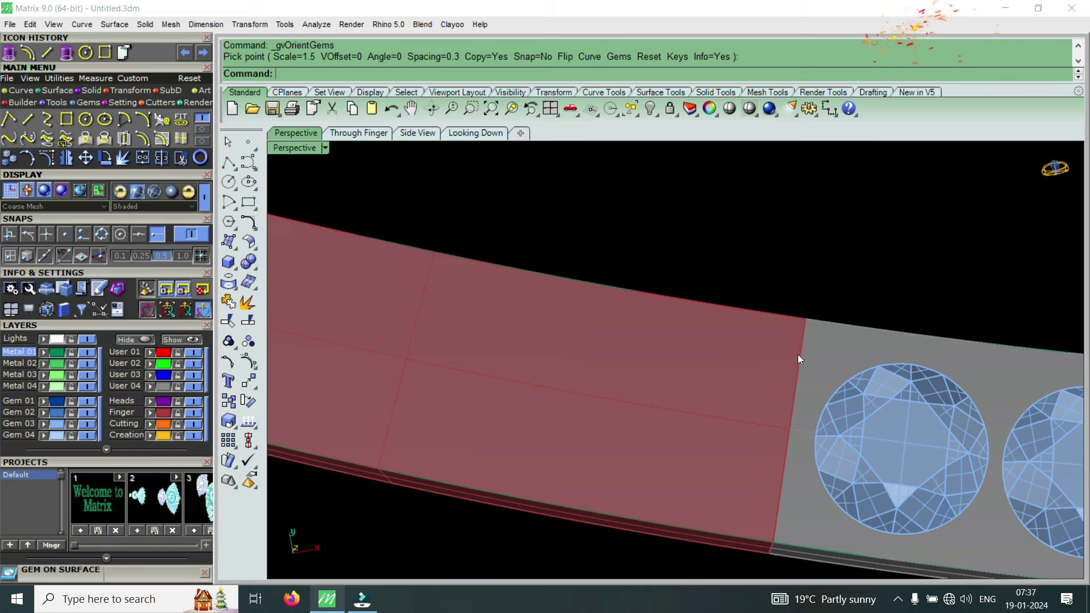
Place 1.5 mm round gems along the red band section, extending the row to six
{"action": "left_click", "coordinate": [729, 435]}
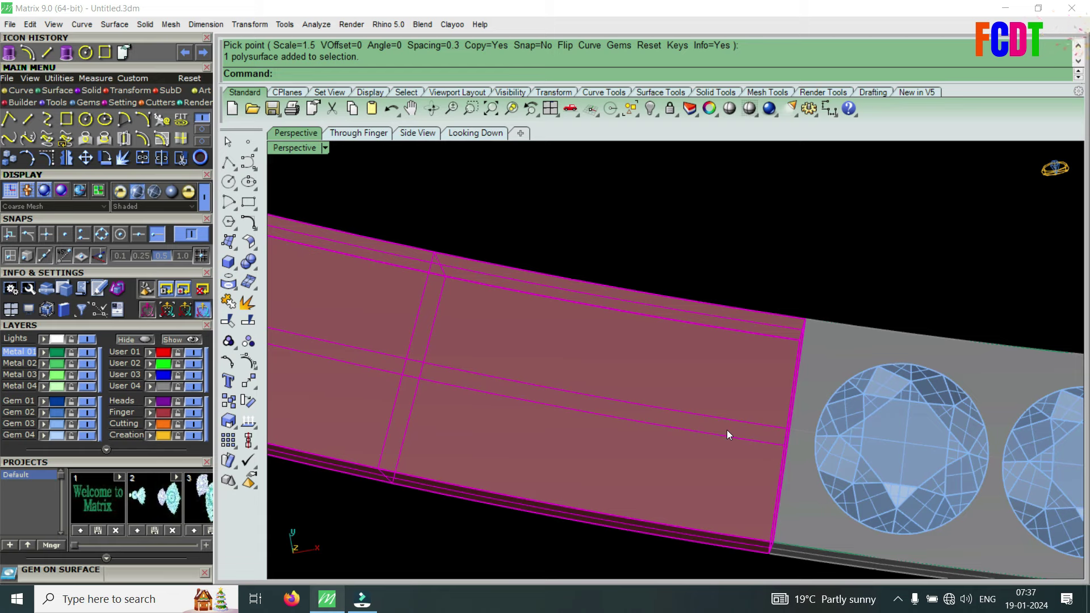
{"action": "key", "text": "F6"}
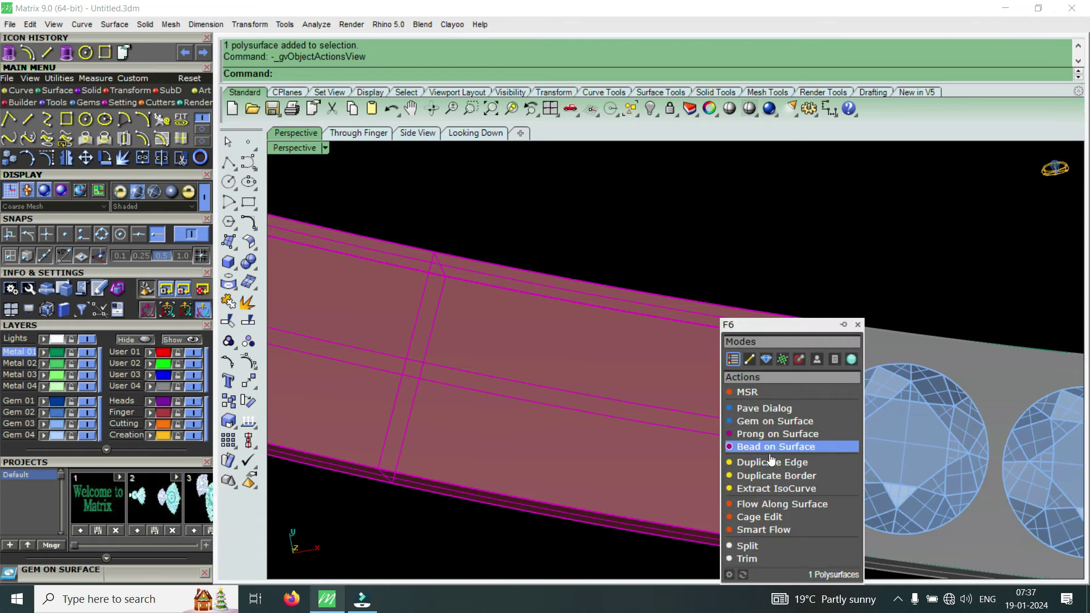
{"action": "left_click", "coordinate": [781, 434]}
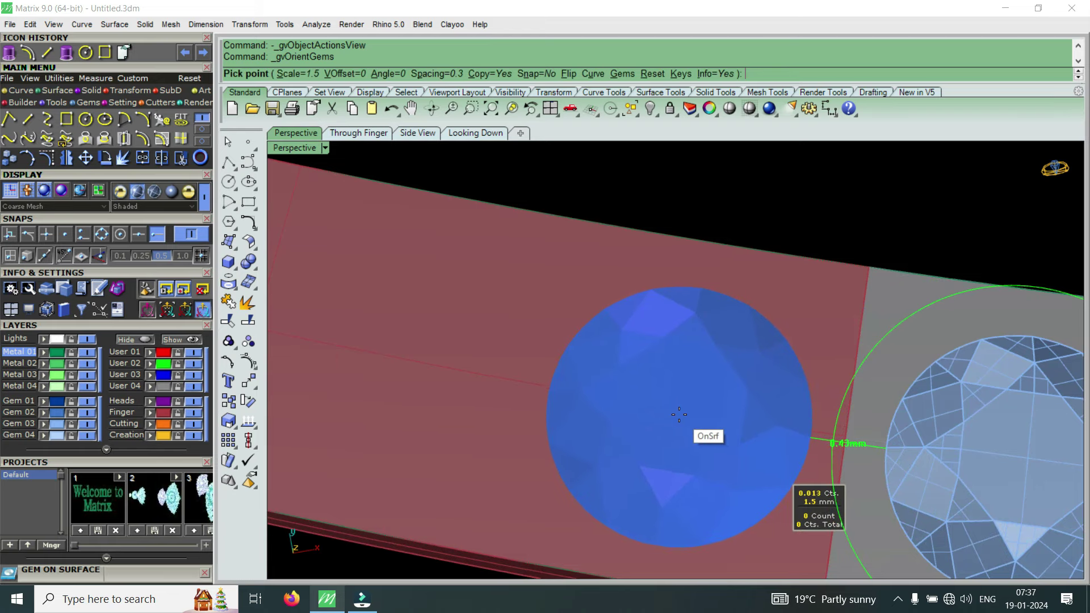
{"action": "left_click", "coordinate": [679, 415]}
{"action": "scroll", "coordinate": [681, 414], "scroll_direction": "down", "scroll_amount": 2}
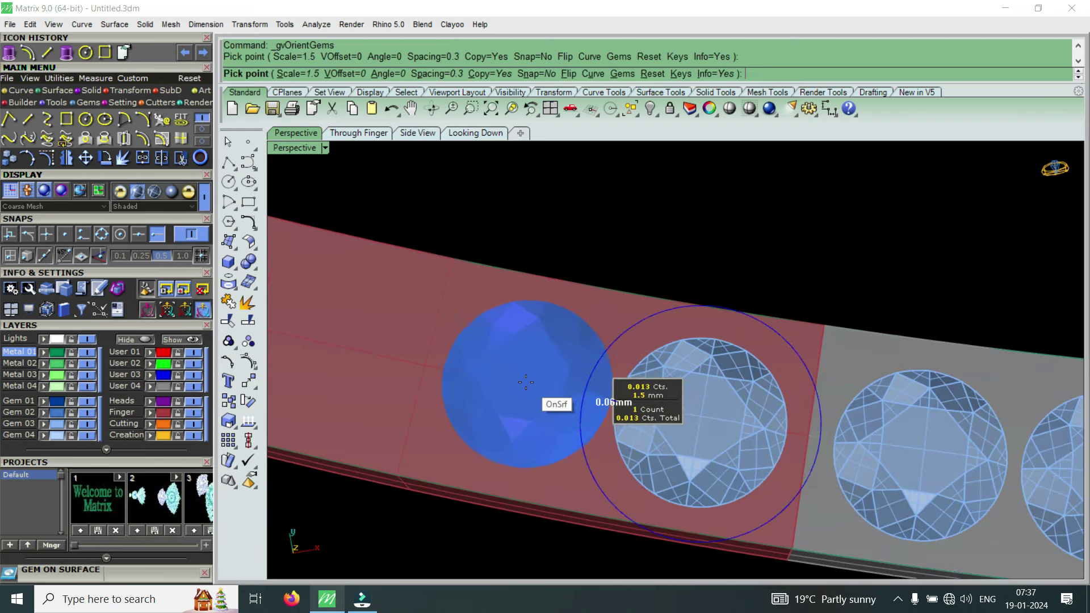
{"action": "scroll", "coordinate": [446, 366], "scroll_direction": "up", "scroll_amount": 3}
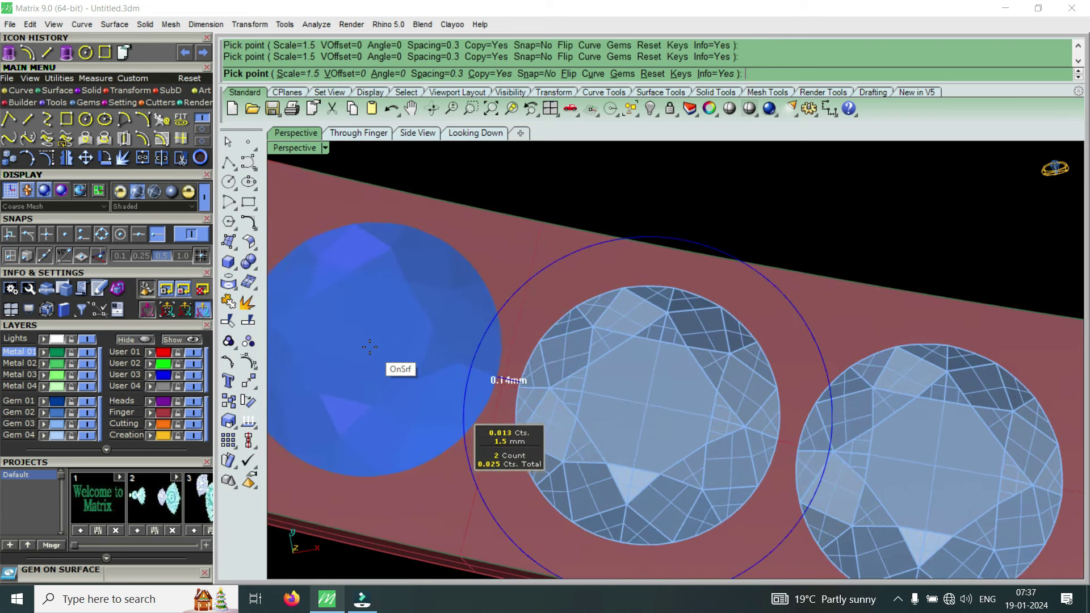
{"action": "left_click", "coordinate": [371, 349]}
{"action": "scroll", "coordinate": [369, 349], "scroll_direction": "down", "scroll_amount": 3}
{"action": "key", "text": "Return"}
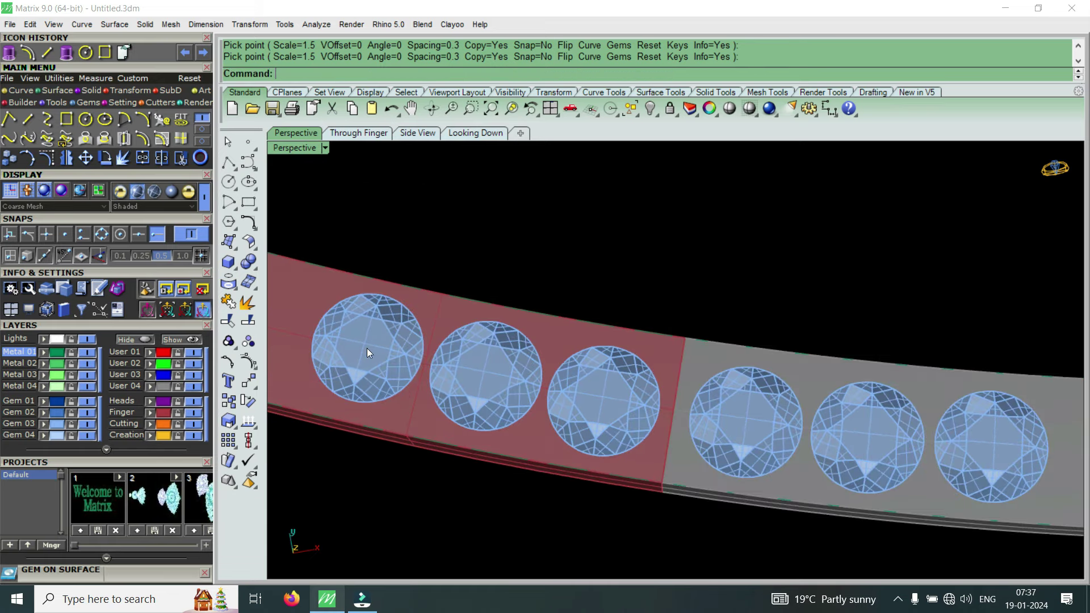
{"action": "scroll", "coordinate": [685, 364], "scroll_direction": "down", "scroll_amount": 3}
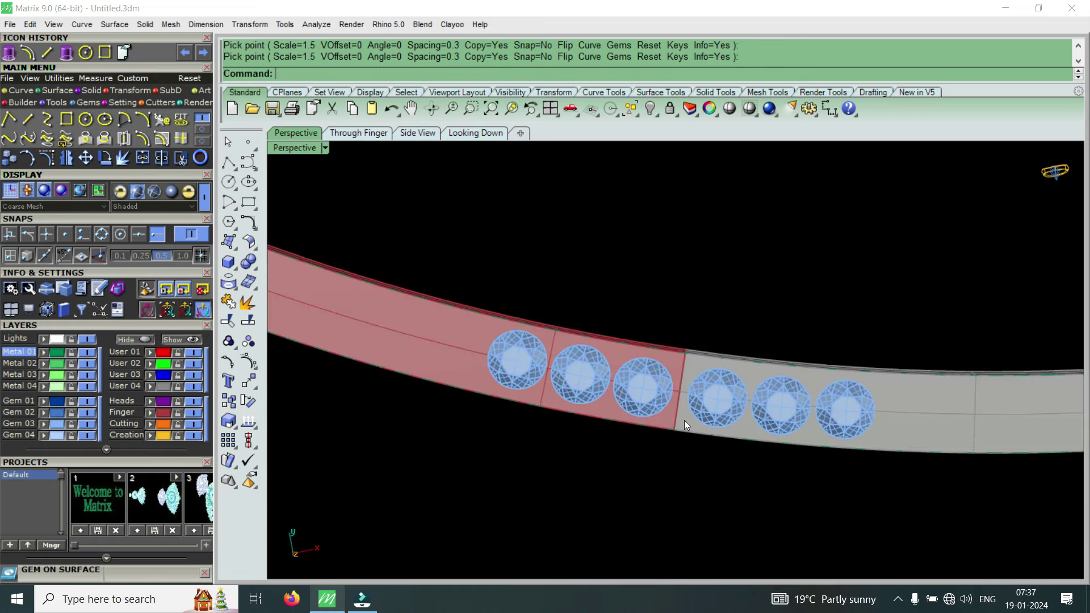
{"action": "scroll", "coordinate": [670, 397], "scroll_direction": "up", "scroll_amount": 2}
{"action": "scroll", "coordinate": [659, 386], "scroll_direction": "down", "scroll_amount": 1}
{"action": "scroll", "coordinate": [654, 417], "scroll_direction": "down", "scroll_amount": 1}
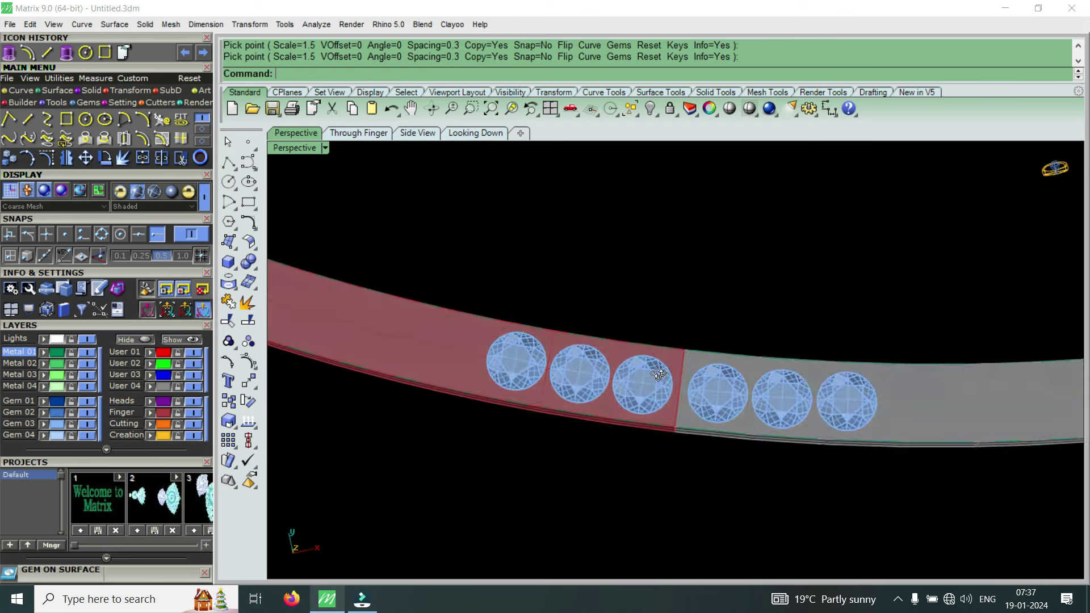
{"action": "scroll", "coordinate": [672, 367], "scroll_direction": "up", "scroll_amount": 5}
Select the band and start Prong on Surface from the F6 actions
{"action": "scroll", "coordinate": [664, 369], "scroll_direction": "up", "scroll_amount": 1}
{"action": "left_click", "coordinate": [659, 377]}
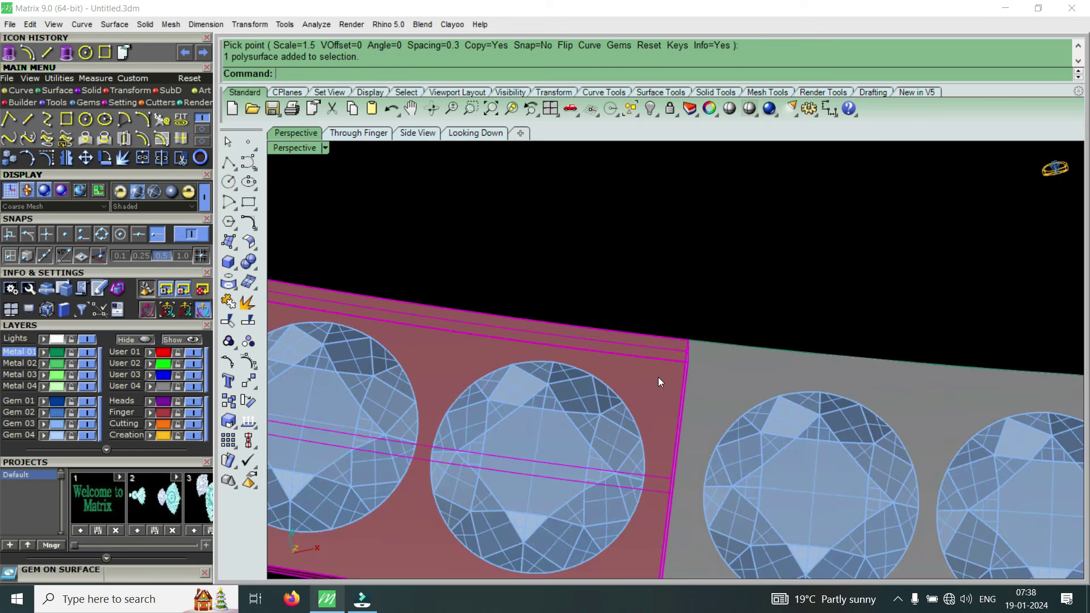
{"action": "key", "text": "F6"}
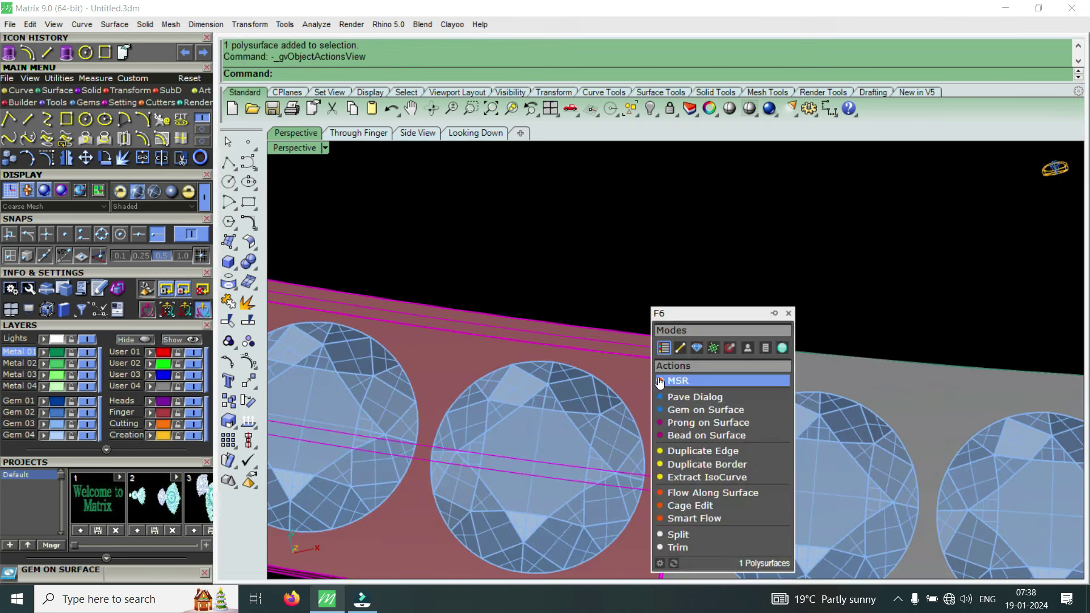
{"action": "left_click", "coordinate": [689, 424]}
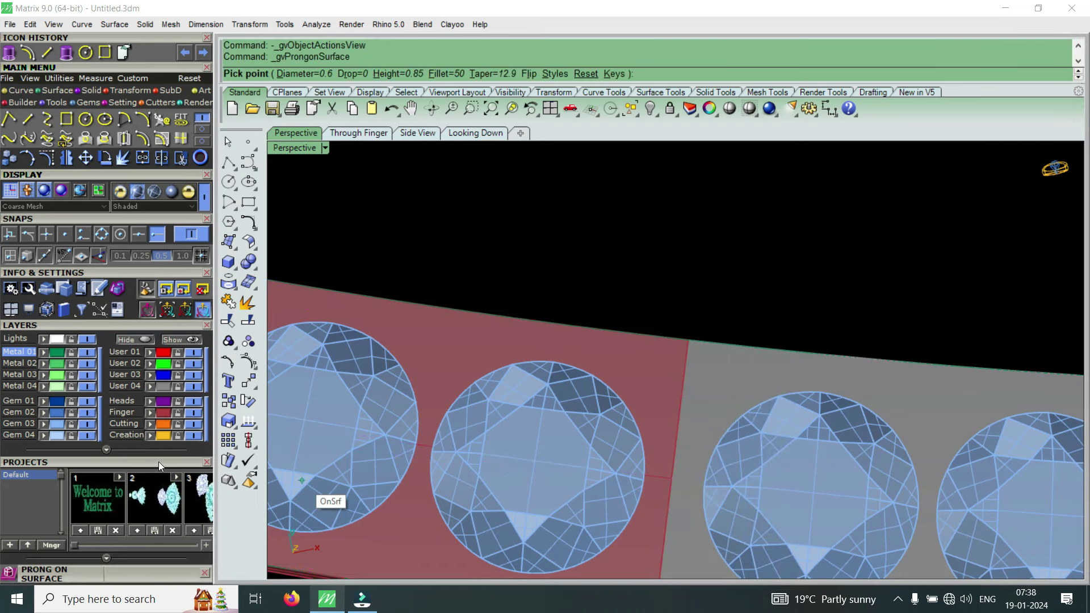
Set the prong drop to 0.3 mm, height to 0.65 mm and taper to 0%
{"action": "left_click", "coordinate": [114, 371]}
{"action": "type", "text": "0.3"}
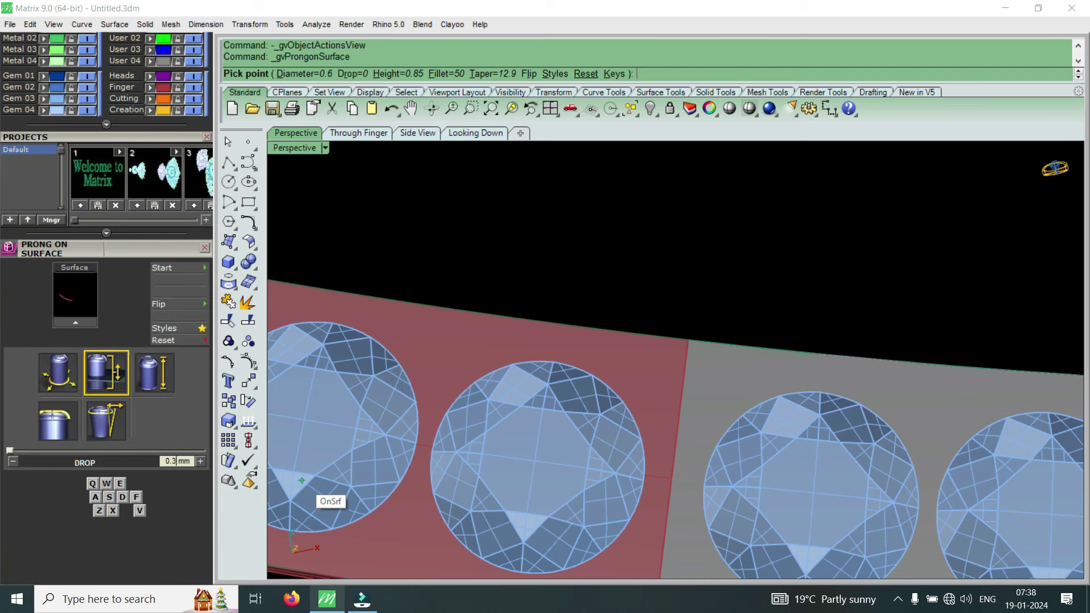
{"action": "key", "text": "Return"}
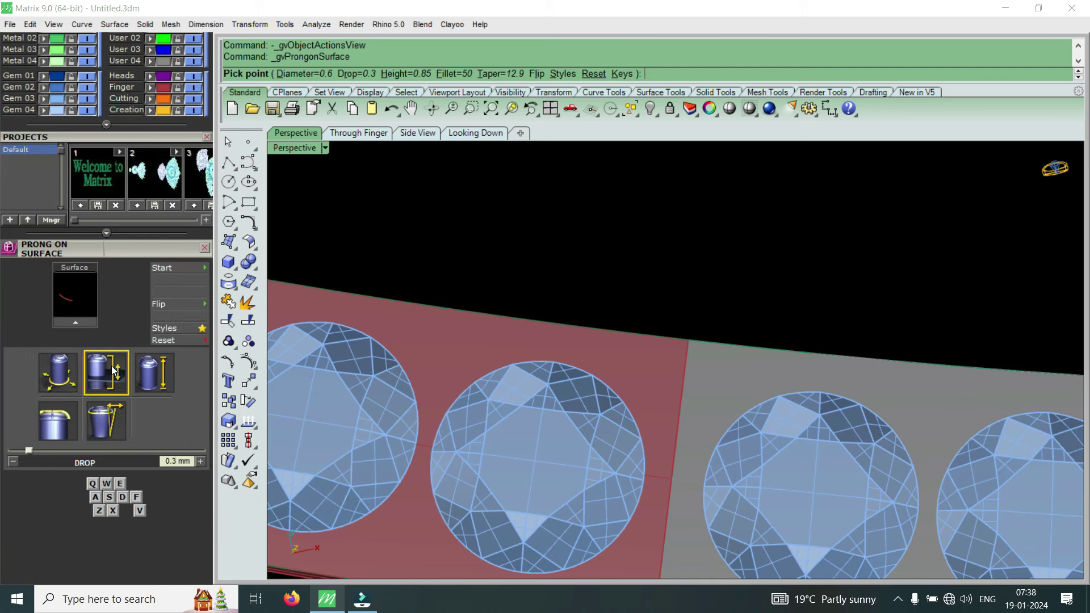
{"action": "left_click", "coordinate": [153, 374]}
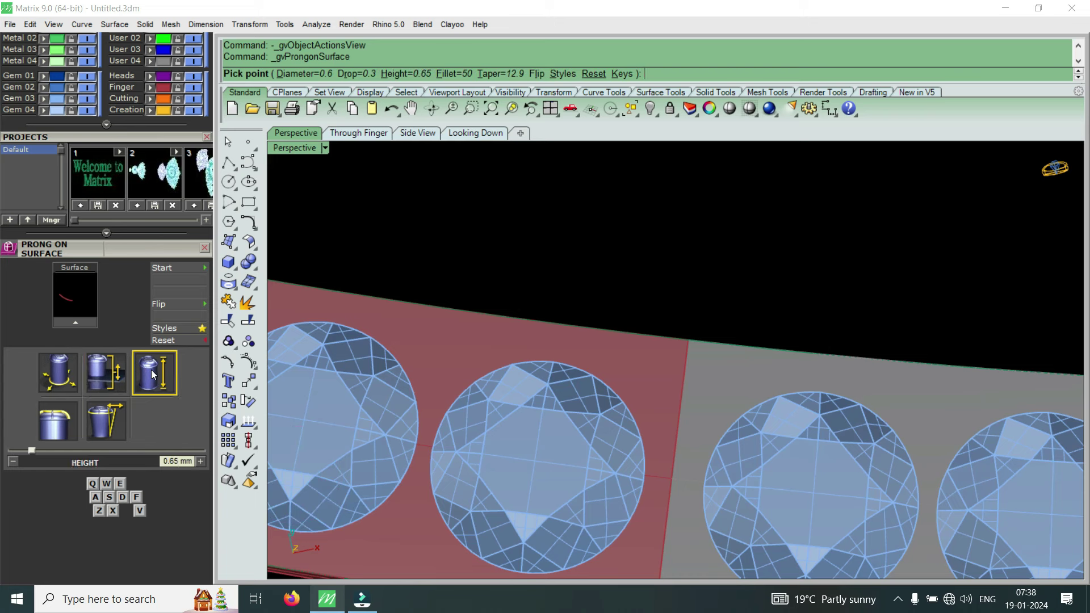
{"action": "left_click", "coordinate": [105, 422]}
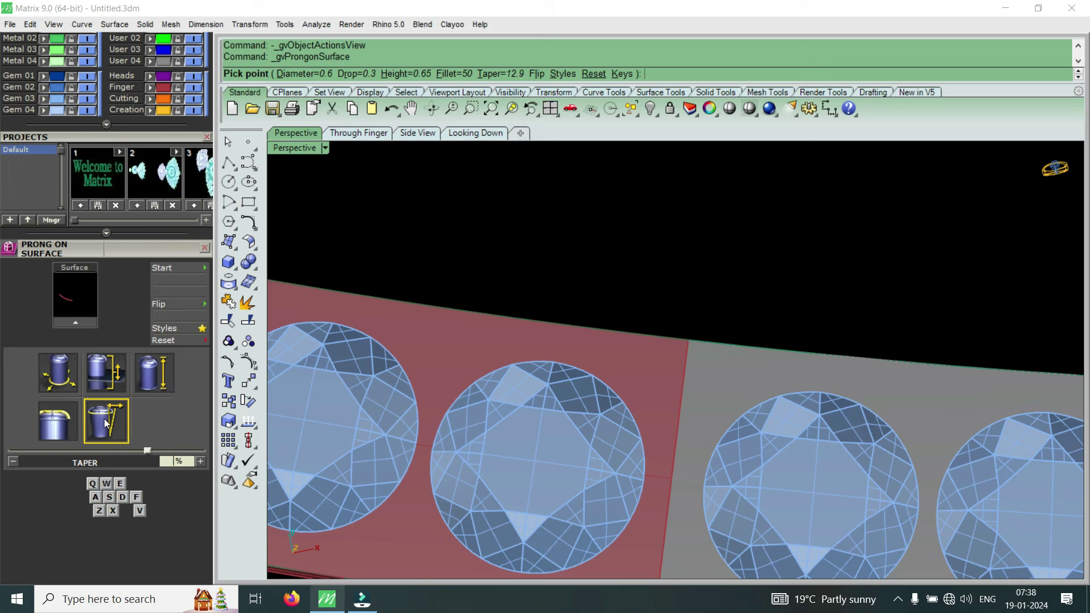
{"action": "key", "text": "Return"}
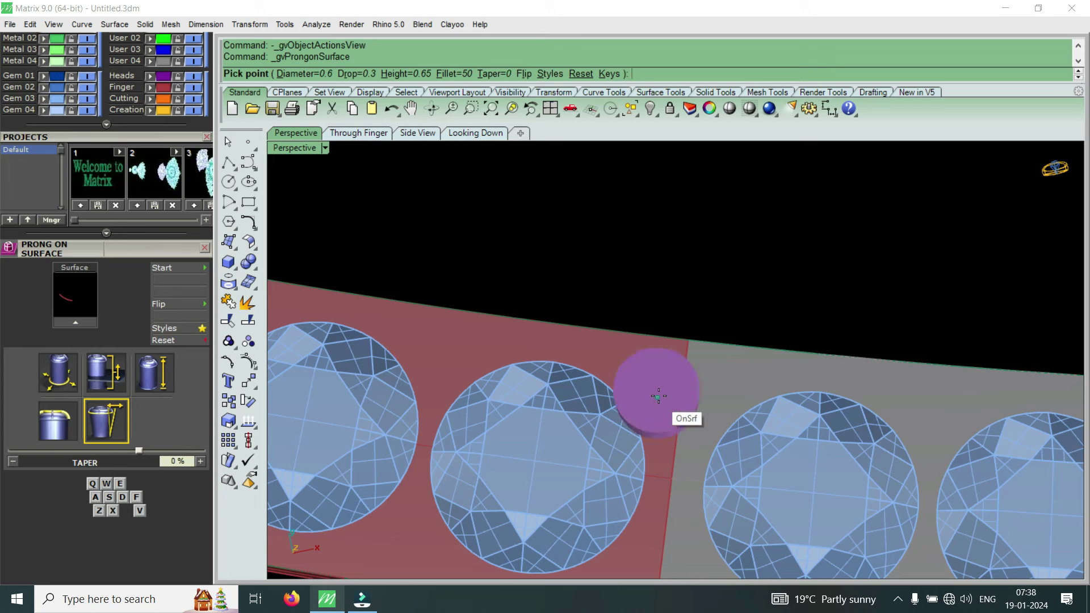
Flip the prong orientation and place two purple prongs beside the seam gem on the band
{"action": "left_click", "coordinate": [523, 75]}
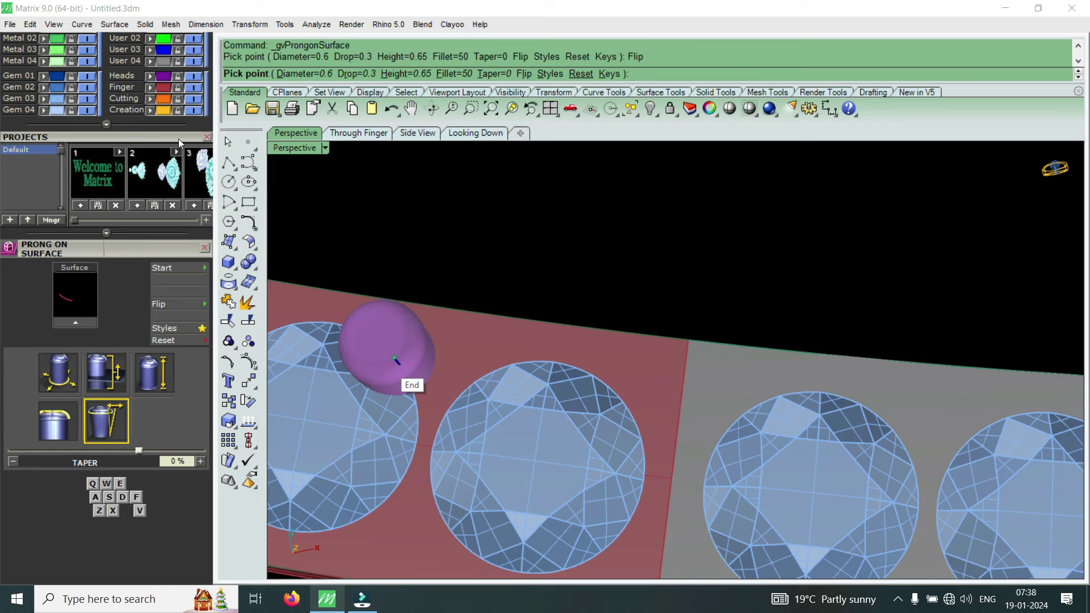
{"action": "left_click_drag", "start_coordinate": [179, 137], "coordinate": [122, 454]}
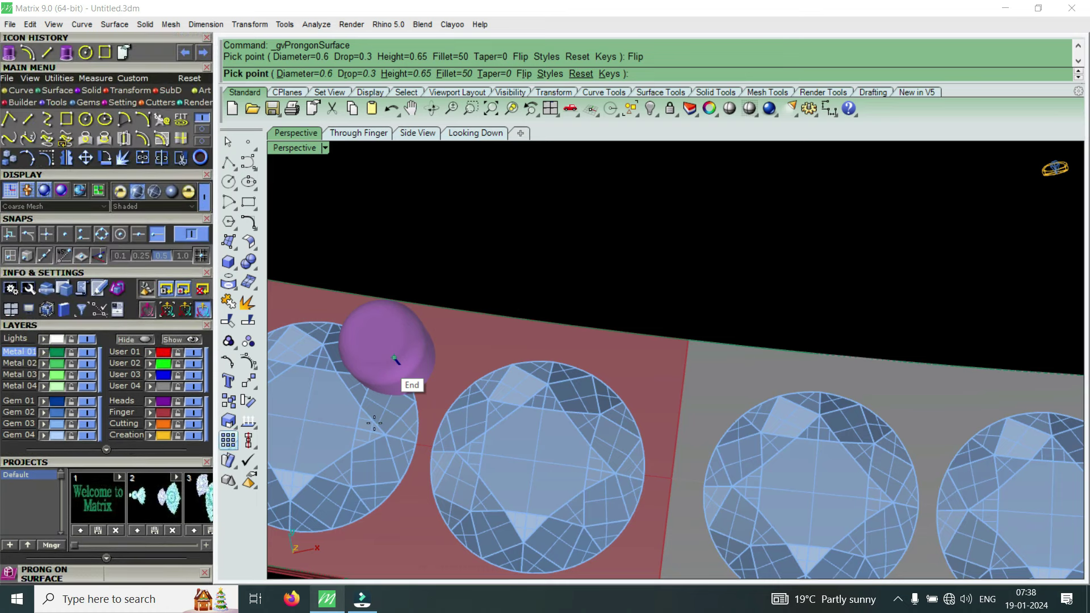
{"action": "scroll", "coordinate": [815, 379], "scroll_direction": "down", "scroll_amount": 3}
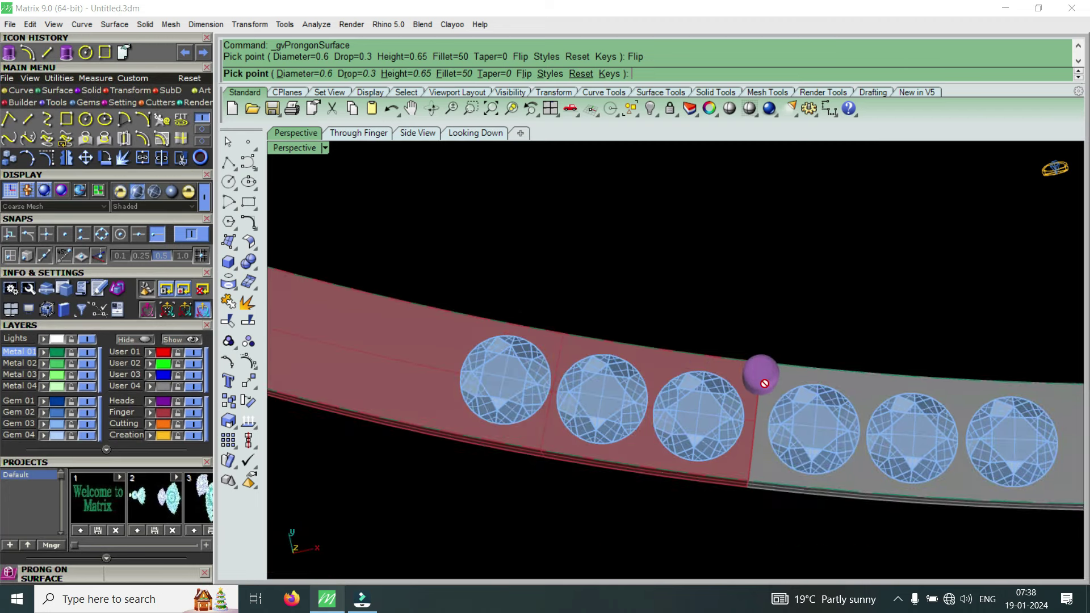
{"action": "scroll", "coordinate": [765, 384], "scroll_direction": "up", "scroll_amount": 3}
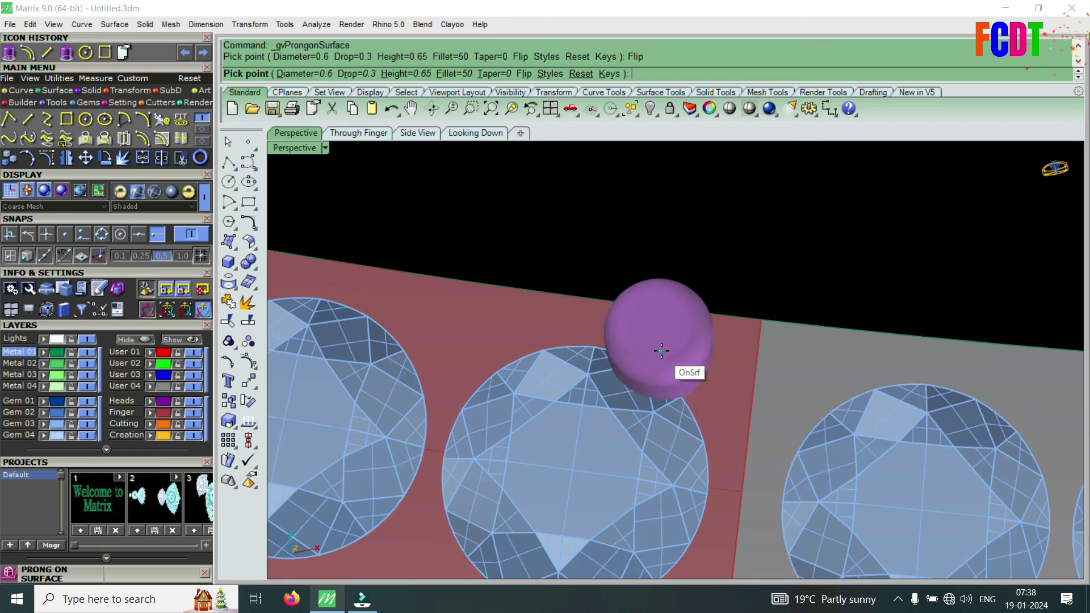
{"action": "right_click_drag", "start_coordinate": [662, 351], "coordinate": [694, 382]}
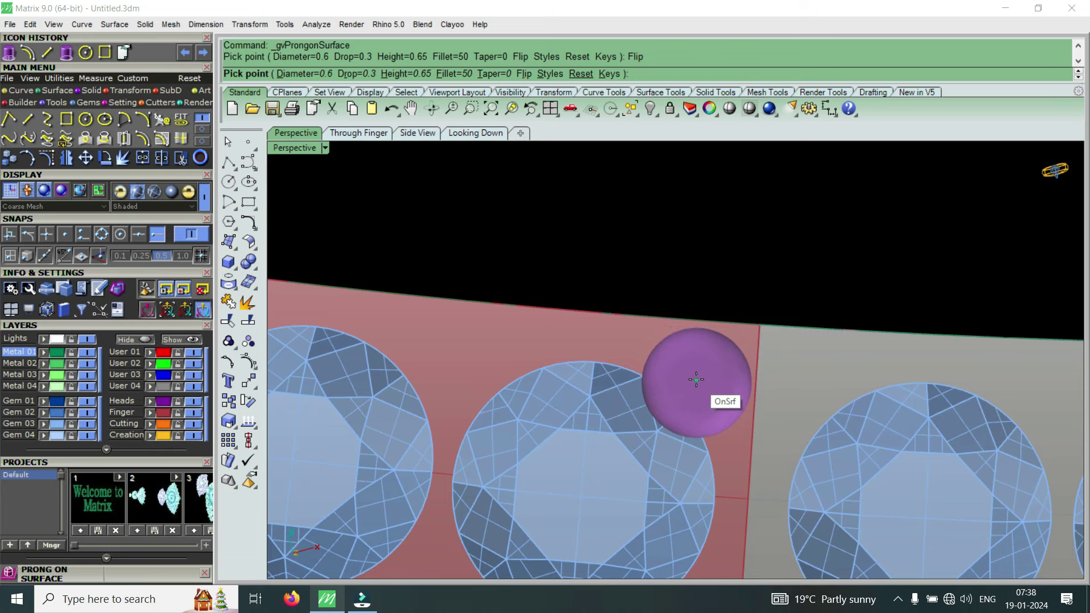
{"action": "left_click", "coordinate": [698, 384]}
{"action": "scroll", "coordinate": [699, 382], "scroll_direction": "down", "scroll_amount": 2}
{"action": "scroll", "coordinate": [713, 395], "scroll_direction": "up", "scroll_amount": 3}
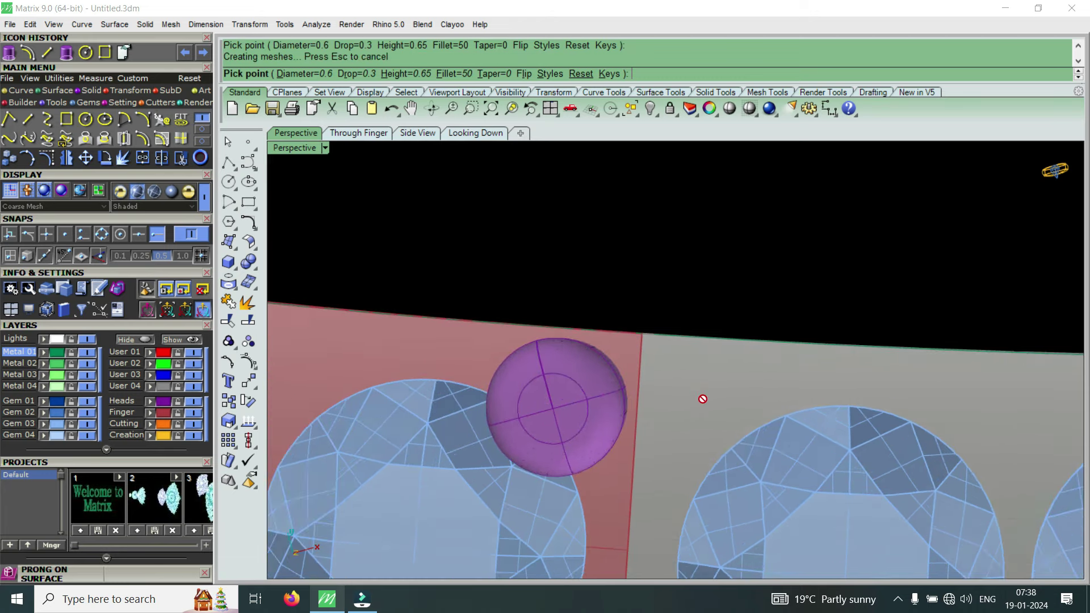
{"action": "scroll", "coordinate": [702, 399], "scroll_direction": "down", "scroll_amount": 3}
{"action": "scroll", "coordinate": [613, 536], "scroll_direction": "up", "scroll_amount": 2}
{"action": "scroll", "coordinate": [663, 497], "scroll_direction": "up", "scroll_amount": 1}
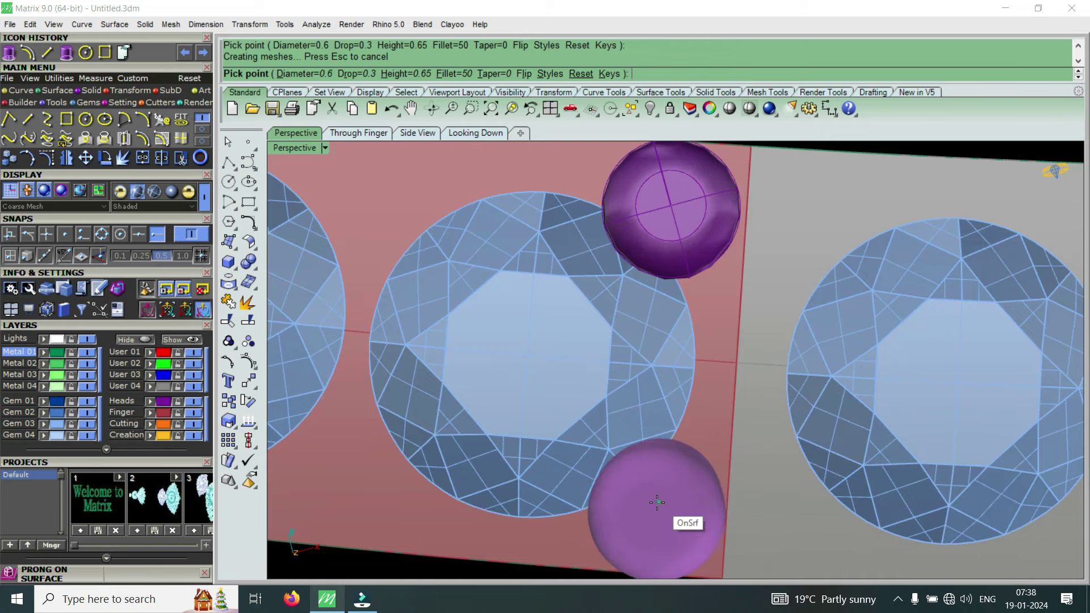
{"action": "left_click", "coordinate": [653, 502]}
{"action": "scroll", "coordinate": [750, 357], "scroll_direction": "down", "scroll_amount": 2}
{"action": "scroll", "coordinate": [762, 316], "scroll_direction": "up", "scroll_amount": 2}
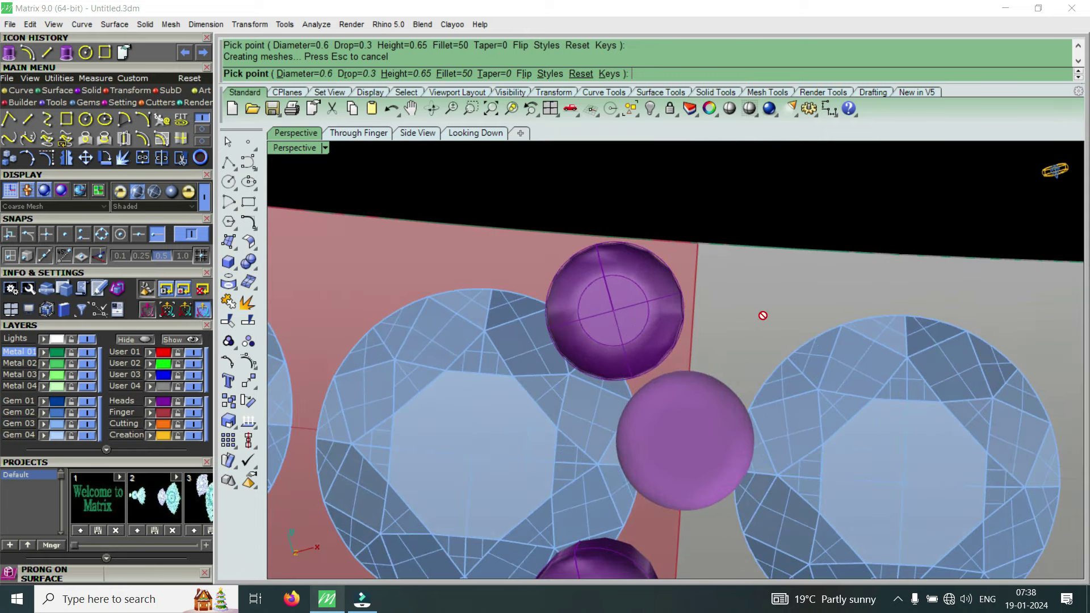
{"action": "key", "text": "Escape"}
Place two more prongs on the grey band section beside the seam
{"action": "left_click", "coordinate": [769, 321]}
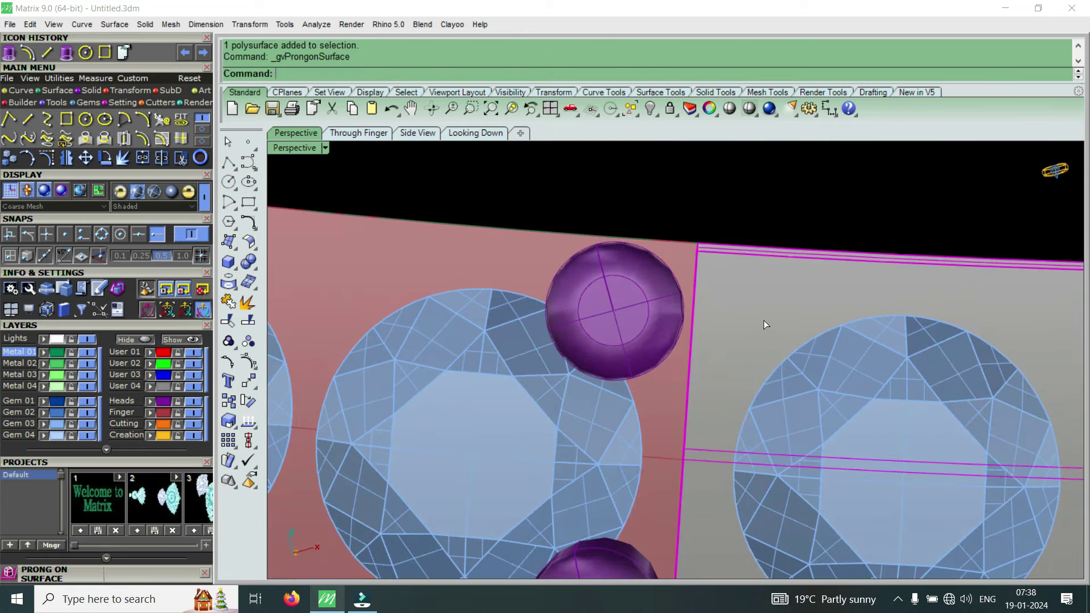
{"action": "right_click", "coordinate": [757, 332]}
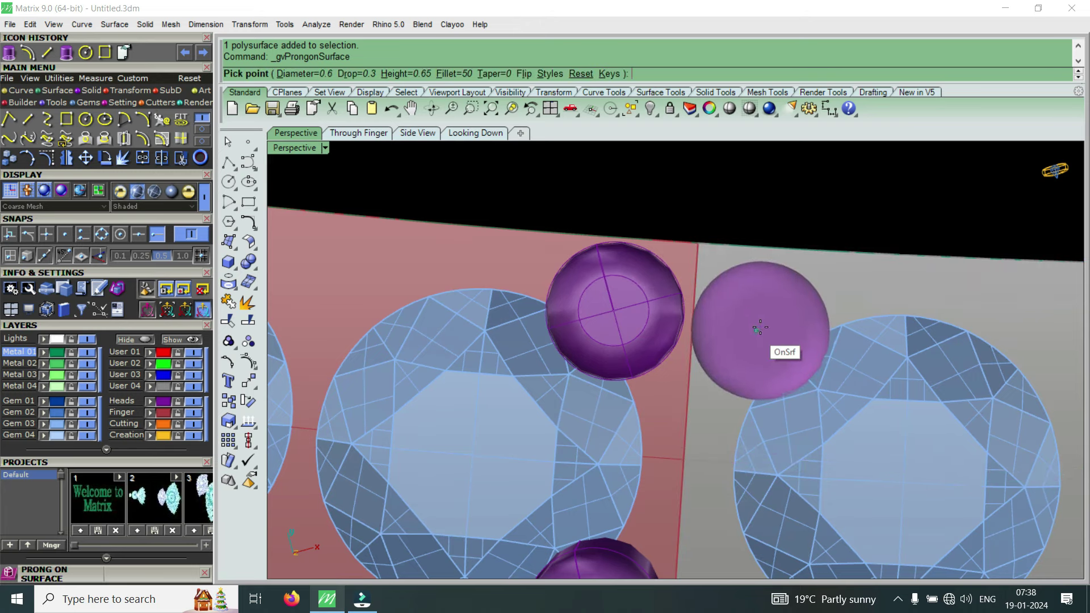
{"action": "left_click", "coordinate": [763, 325]}
{"action": "scroll", "coordinate": [763, 324], "scroll_direction": "down", "scroll_amount": 2}
{"action": "scroll", "coordinate": [766, 426], "scroll_direction": "up", "scroll_amount": 2}
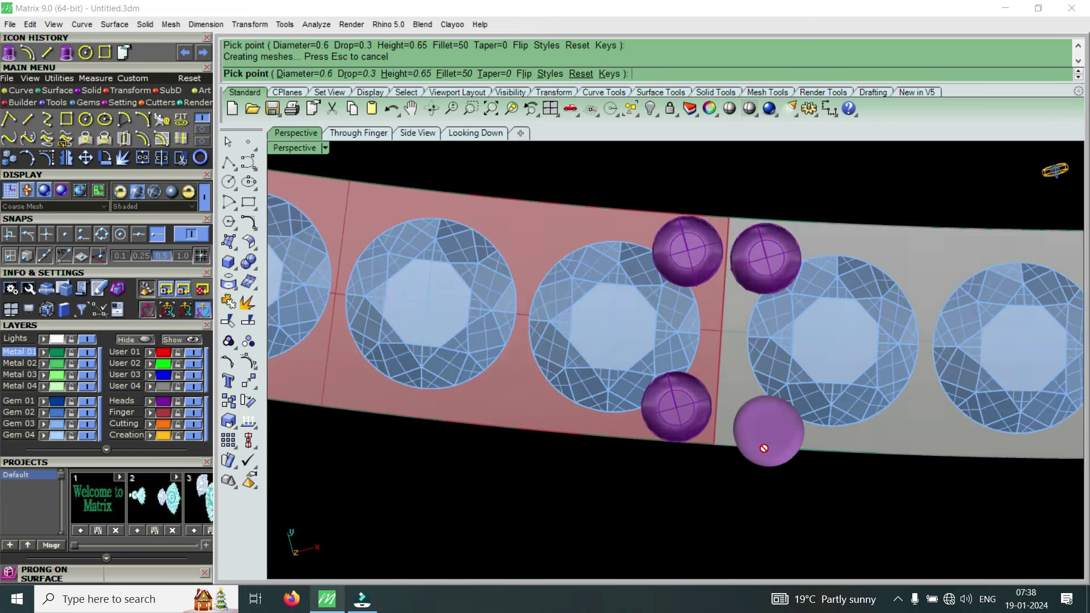
{"action": "left_click", "coordinate": [758, 403]}
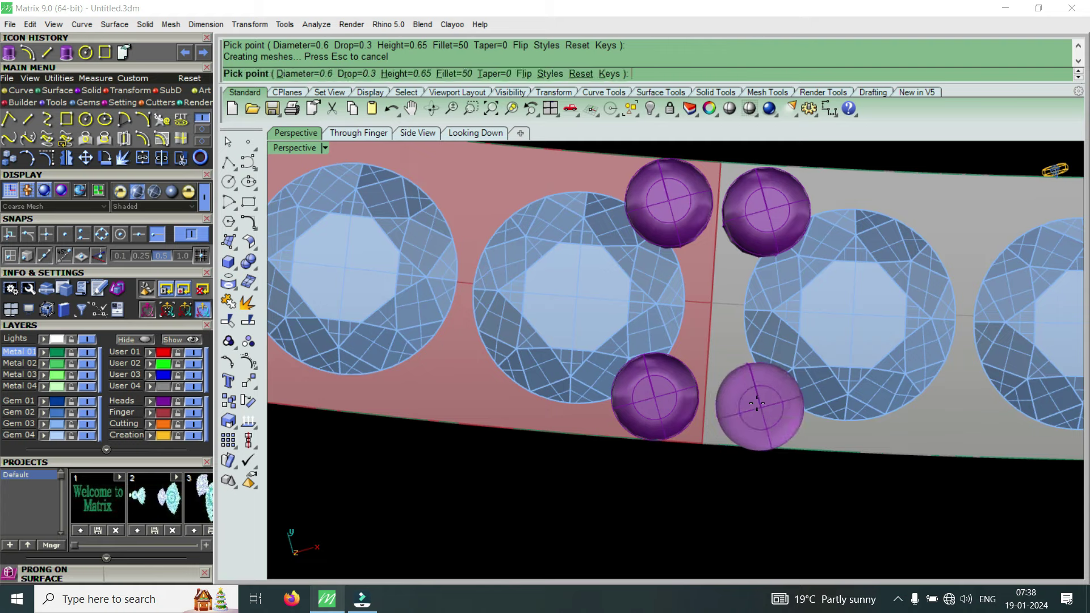
{"action": "right_click", "coordinate": [691, 380]}
{"action": "scroll", "coordinate": [692, 380], "scroll_direction": "down", "scroll_amount": 3}
{"action": "scroll", "coordinate": [695, 350], "scroll_direction": "up", "scroll_amount": 3}
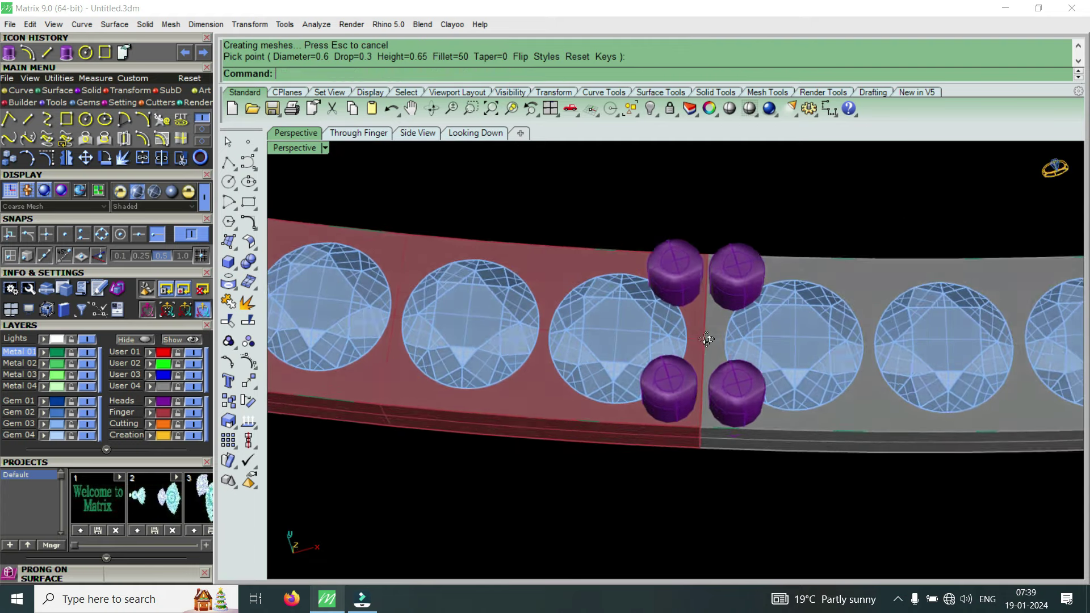
Delete the upper-left prong and slide the upper-right prong left onto the seam
{"action": "right_click_drag", "start_coordinate": [734, 312], "coordinate": [727, 342]}
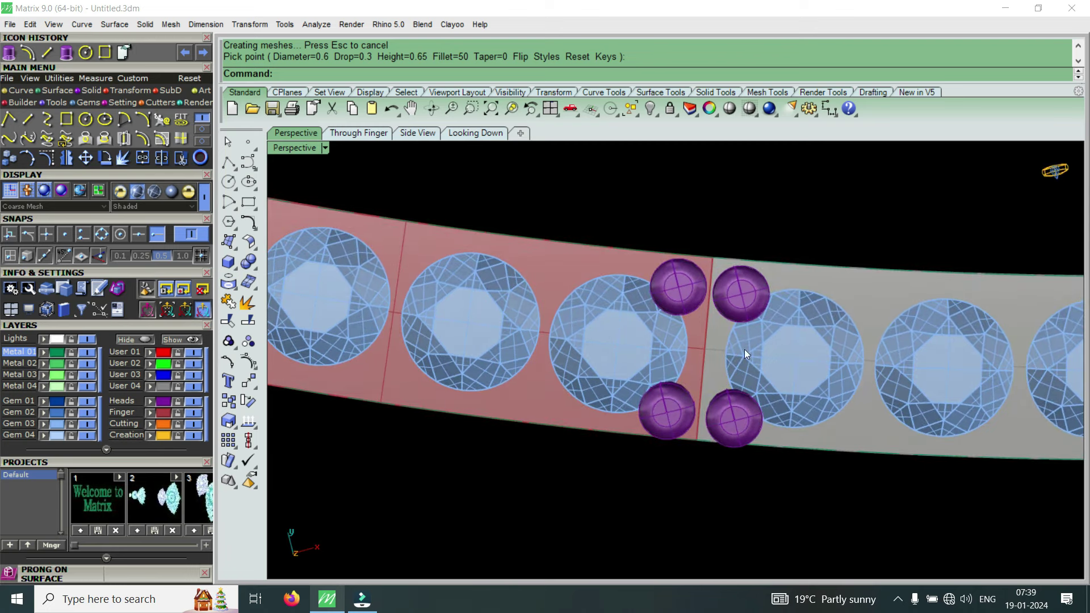
{"action": "left_click", "coordinate": [687, 292]}
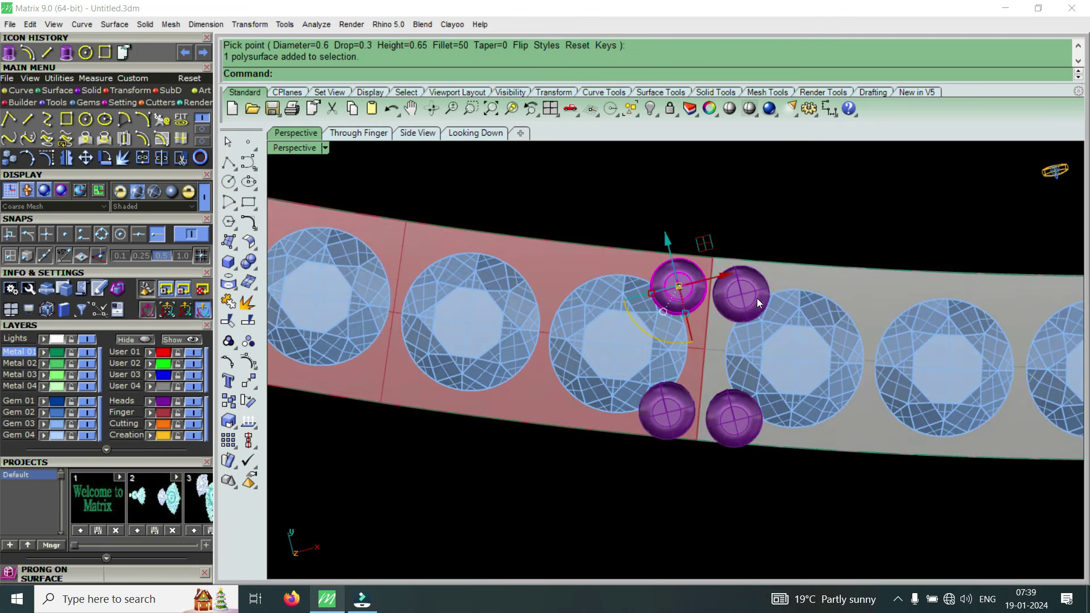
{"action": "left_click", "coordinate": [757, 298], "text": "shift"}
{"action": "scroll", "coordinate": [663, 310], "scroll_direction": "up", "scroll_amount": 2}
{"action": "left_click", "coordinate": [689, 282]}
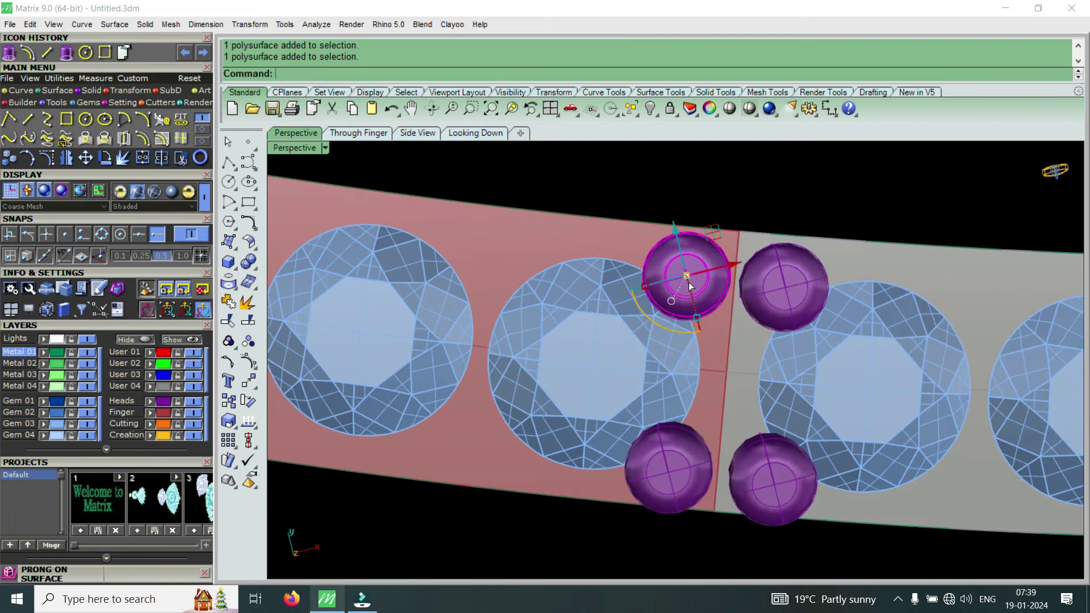
{"action": "key", "text": "Delete"}
{"action": "left_click", "coordinate": [771, 285]}
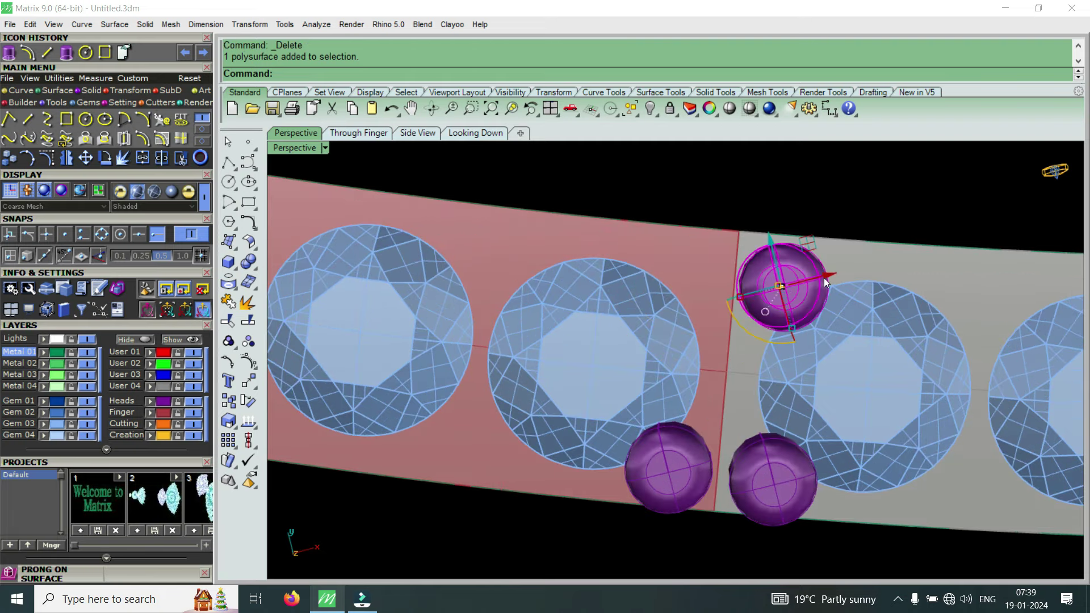
{"action": "left_click_drag", "start_coordinate": [823, 278], "coordinate": [778, 291]}
{"action": "scroll", "coordinate": [663, 358], "scroll_direction": "down", "scroll_amount": 3}
Shift the gems on either side of the seam slightly toward the join
{"action": "left_click", "coordinate": [643, 359]}
{"action": "scroll", "coordinate": [643, 358], "scroll_direction": "up", "scroll_amount": 2}
{"action": "left_click_drag", "start_coordinate": [672, 338], "coordinate": [686, 345]}
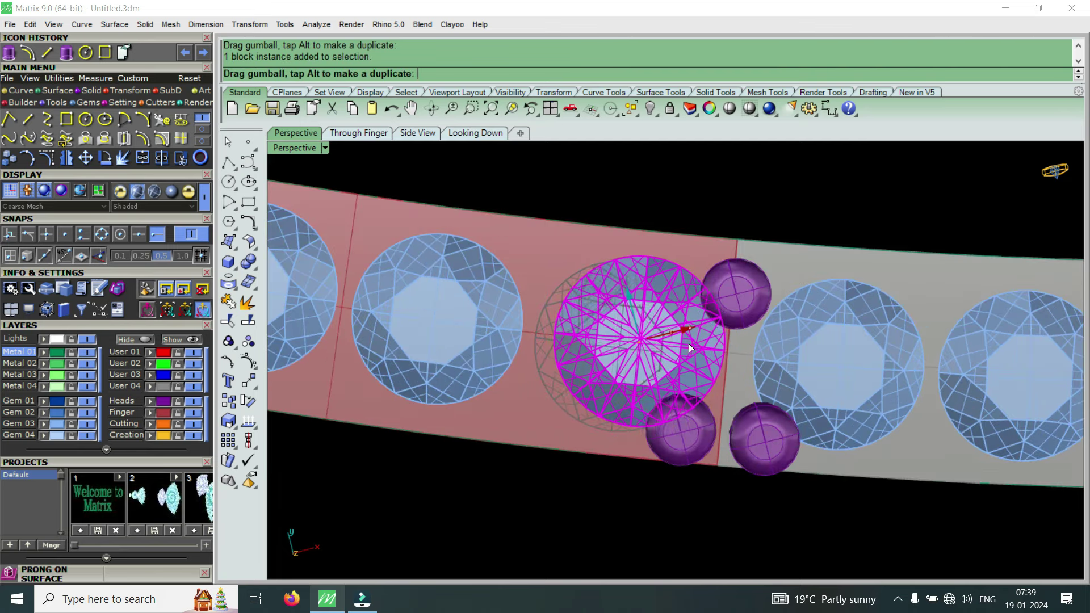
{"action": "left_click", "coordinate": [822, 393]}
{"action": "left_click_drag", "start_coordinate": [856, 358], "coordinate": [744, 328]}
{"action": "left_click", "coordinate": [738, 318]}
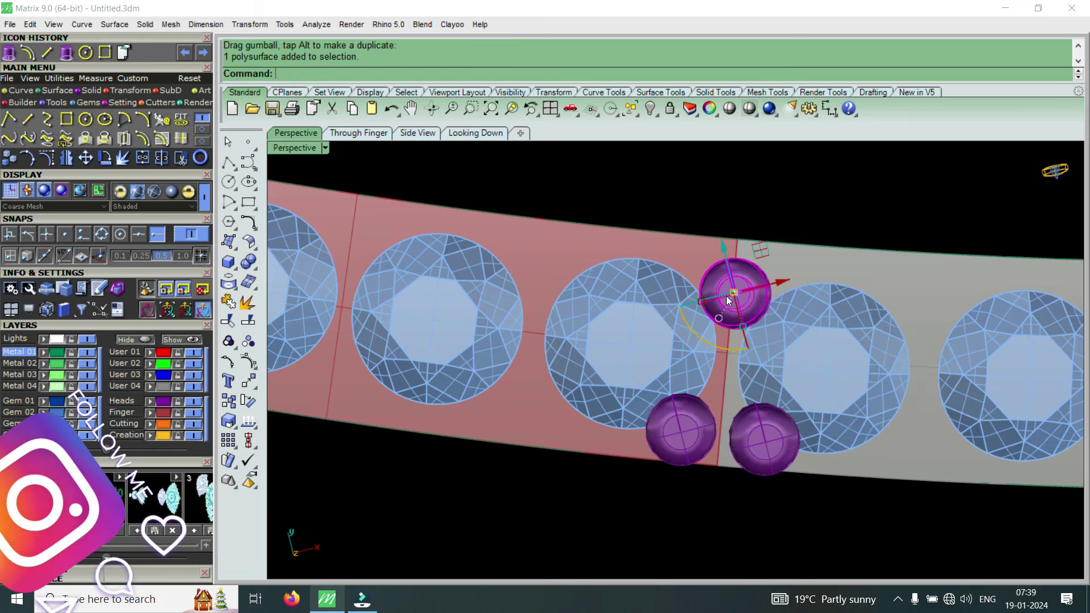
{"action": "scroll", "coordinate": [739, 306], "scroll_direction": "up", "scroll_amount": 3}
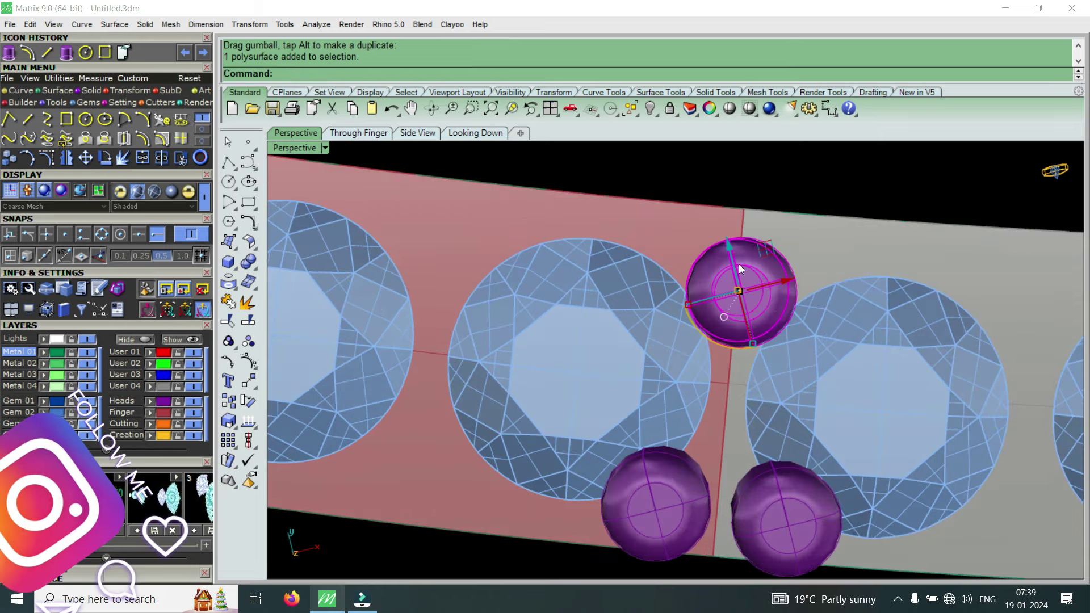
Delete the lower-right prong and slide the lower-left prong right onto the seam
{"action": "left_click", "coordinate": [775, 514]}
{"action": "key", "text": "Delete"}
{"action": "left_click", "coordinate": [690, 518]}
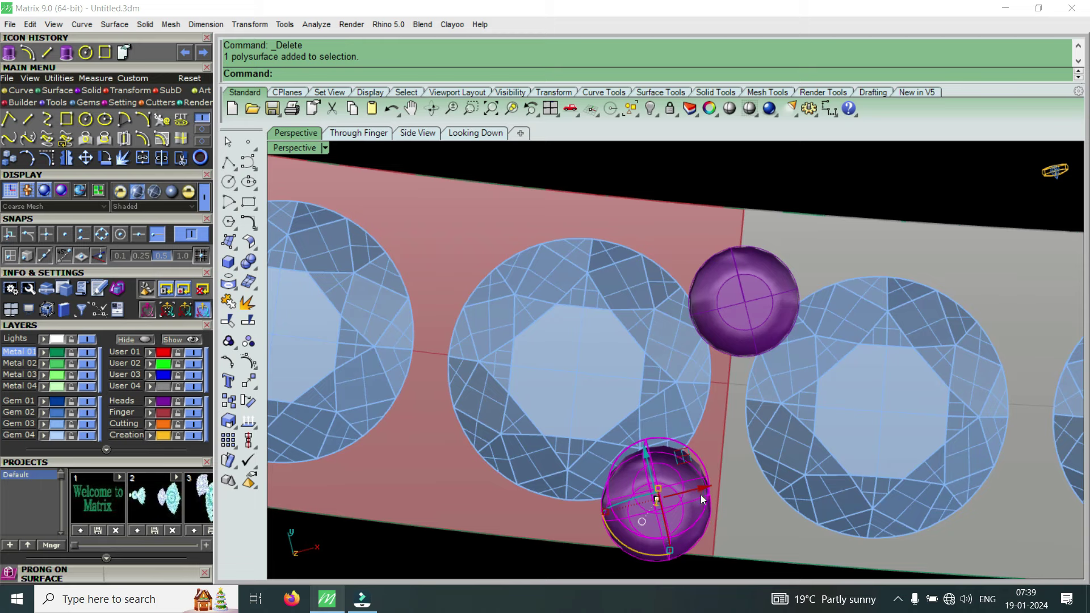
{"action": "left_click_drag", "start_coordinate": [702, 500], "coordinate": [757, 480]}
{"action": "scroll", "coordinate": [682, 332], "scroll_direction": "down", "scroll_amount": 2}
{"action": "key", "text": "Escape"}
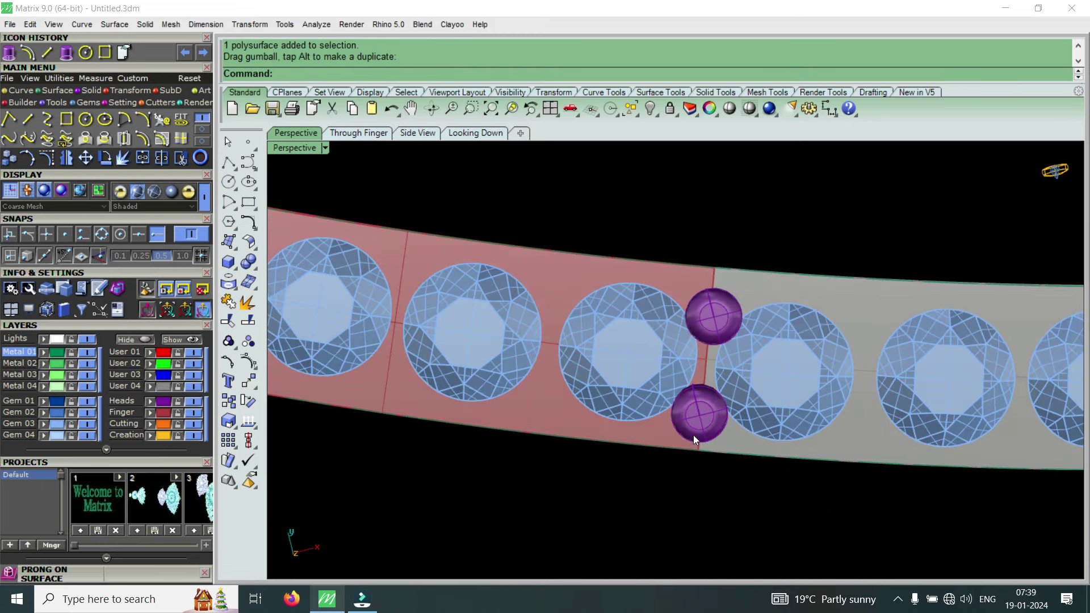
Orbit between low side and top views to inspect the moved prongs
{"action": "right_click_drag", "start_coordinate": [694, 435], "coordinate": [713, 318]}
{"action": "scroll", "coordinate": [718, 288], "scroll_direction": "up", "scroll_amount": 3}
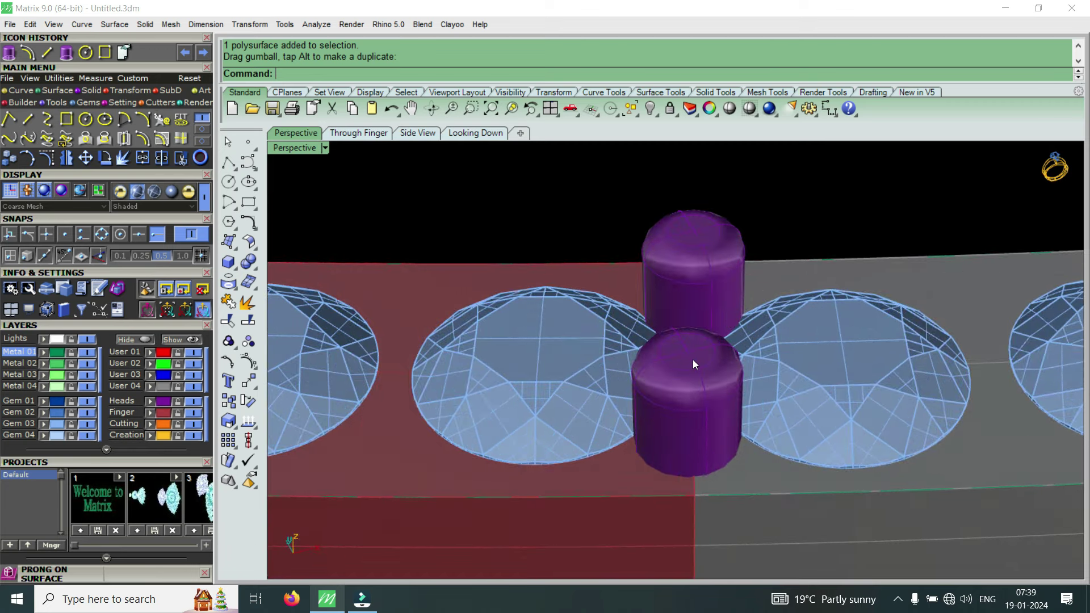
{"action": "scroll", "coordinate": [687, 355], "scroll_direction": "down", "scroll_amount": 2}
{"action": "right_click_drag", "start_coordinate": [687, 355], "coordinate": [686, 408]}
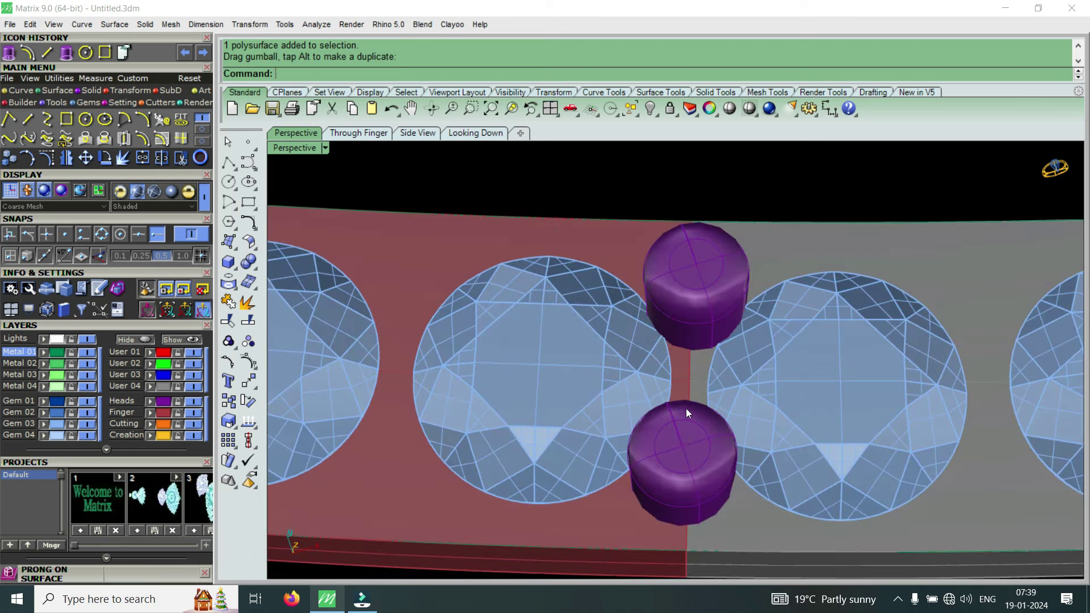
{"action": "scroll", "coordinate": [696, 275], "scroll_direction": "down", "scroll_amount": 2}
{"action": "scroll", "coordinate": [704, 349], "scroll_direction": "up", "scroll_amount": 3}
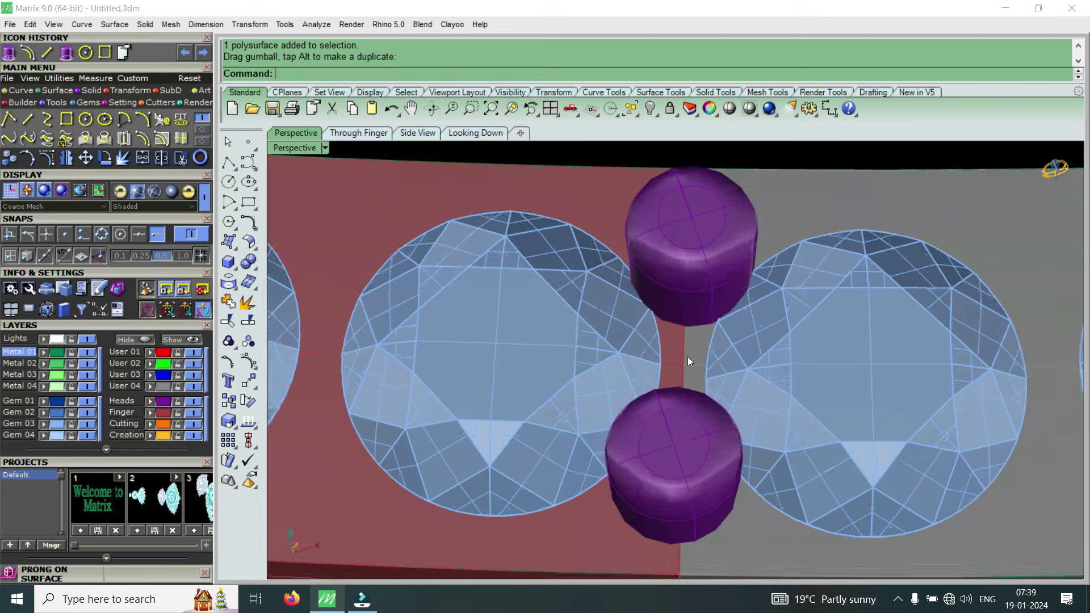
{"action": "scroll", "coordinate": [687, 356], "scroll_direction": "up", "scroll_amount": 3}
{"action": "scroll", "coordinate": [650, 384], "scroll_direction": "down", "scroll_amount": 3}
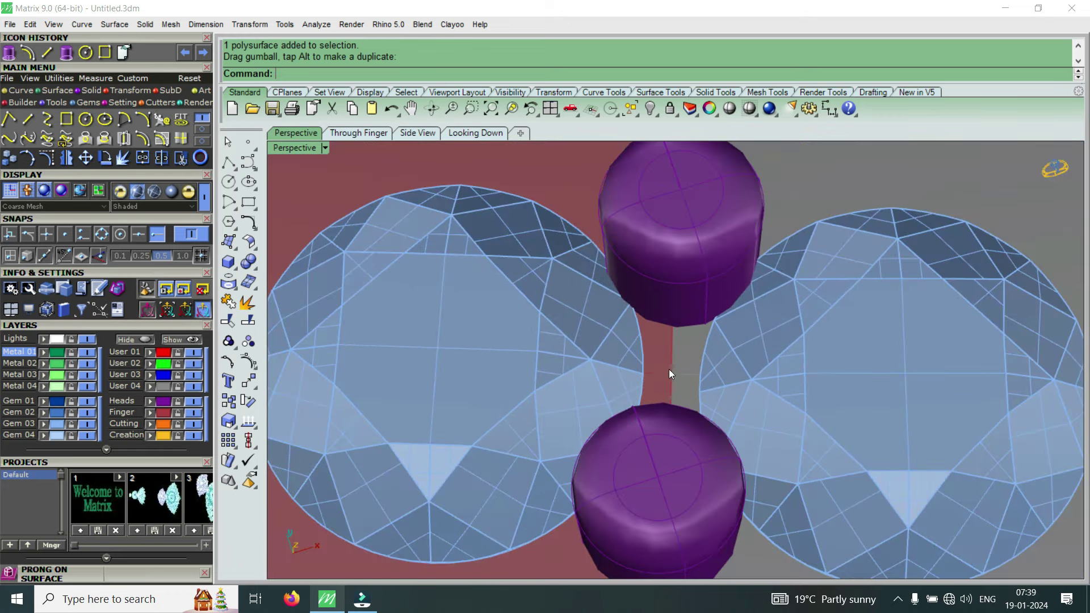
{"action": "scroll", "coordinate": [679, 376], "scroll_direction": "down", "scroll_amount": 3}
{"action": "scroll", "coordinate": [678, 377], "scroll_direction": "down", "scroll_amount": 2}
{"action": "scroll", "coordinate": [663, 369], "scroll_direction": "up", "scroll_amount": 2}
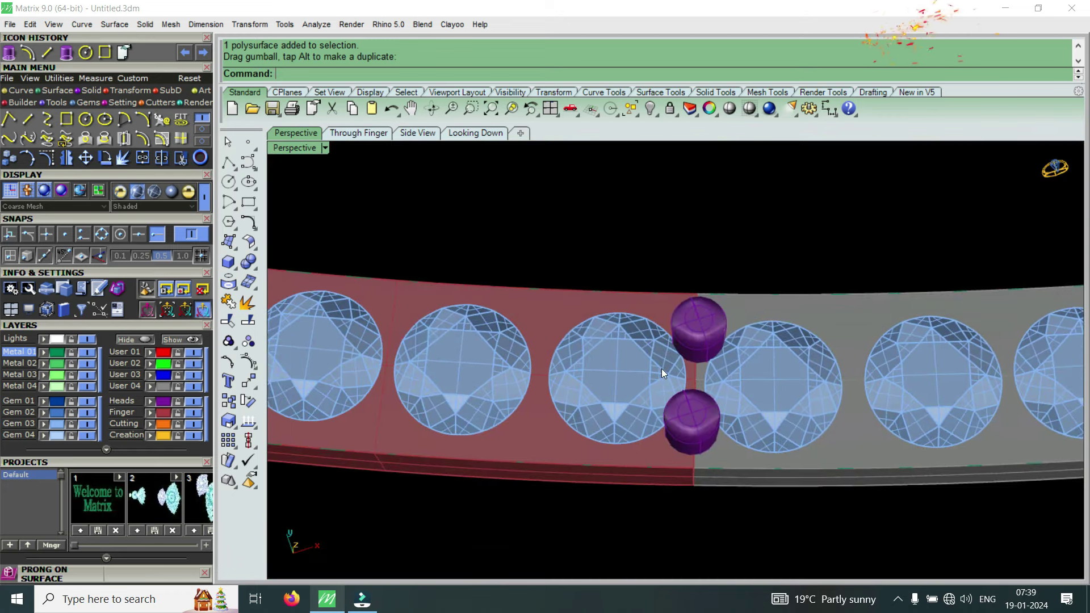
Undo the prong and gem edits, restoring all four seam prongs
{"action": "key", "text": "ctrl+z"}
{"action": "key", "text": "ctrl+z"}
{"action": "key", "text": "ctrl+z"}
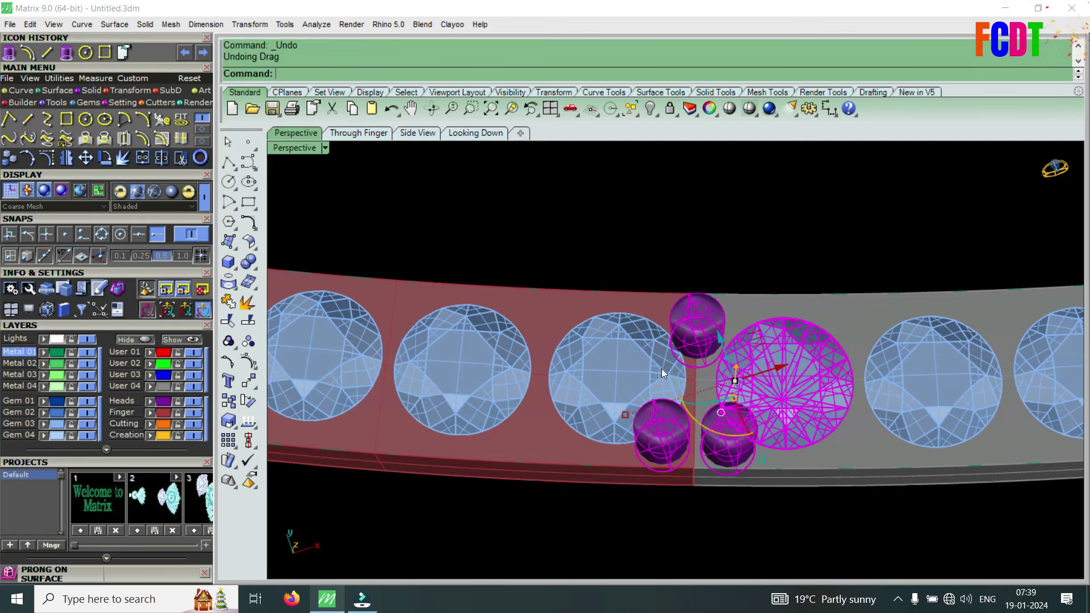
{"action": "key", "text": "ctrl+z"}
{"action": "key", "text": "ctrl+z"}
{"action": "key", "text": "ctrl+z"}
{"action": "key", "text": "Escape"}
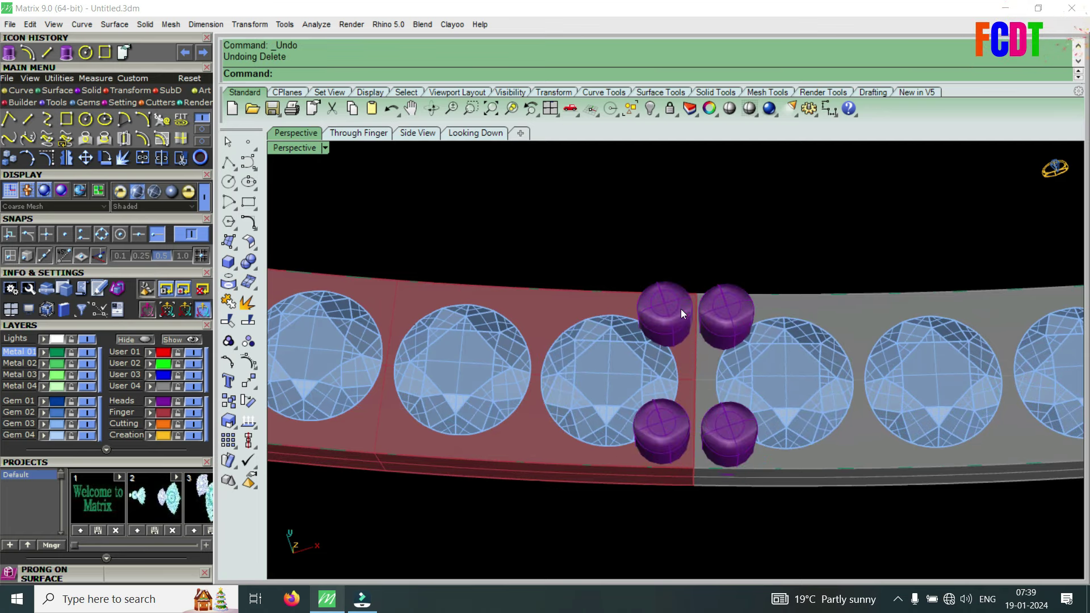
{"action": "right_click_drag", "start_coordinate": [703, 364], "coordinate": [697, 379]}
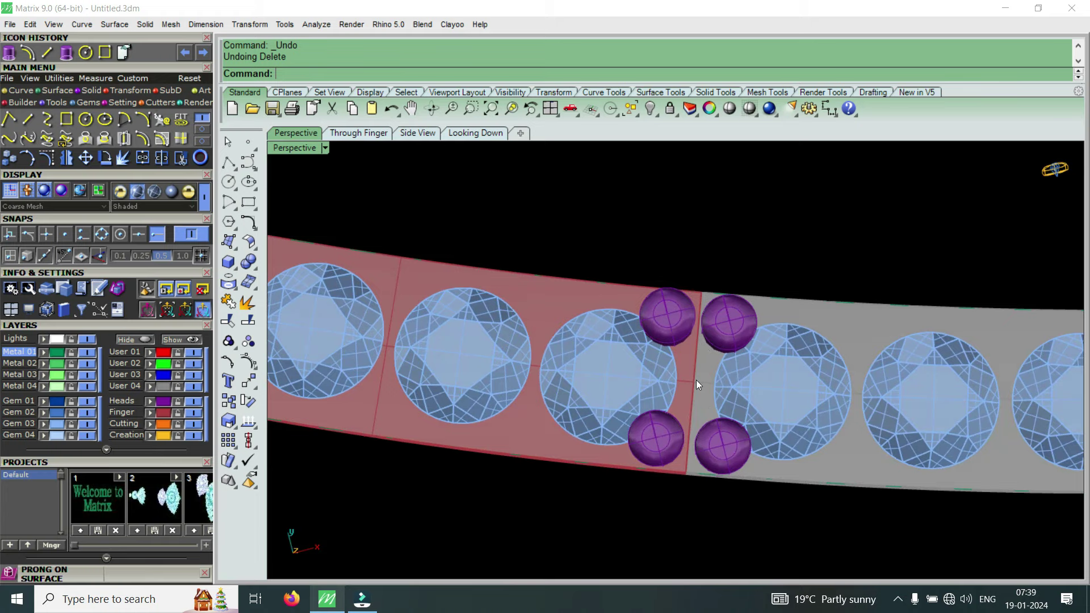
{"action": "mouse_move", "coordinate": [693, 422]}
{"action": "right_mouse_down"}
{"action": "mouse_move", "coordinate": [717, 295]}
{"action": "mouse_move", "coordinate": [707, 356]}
{"action": "mouse_move", "coordinate": [661, 398]}
{"action": "mouse_move", "coordinate": [669, 456]}
{"action": "mouse_move", "coordinate": [637, 483]}
{"action": "right_mouse_up"}
{"action": "scroll", "coordinate": [707, 384], "scroll_direction": "down", "scroll_amount": 3}
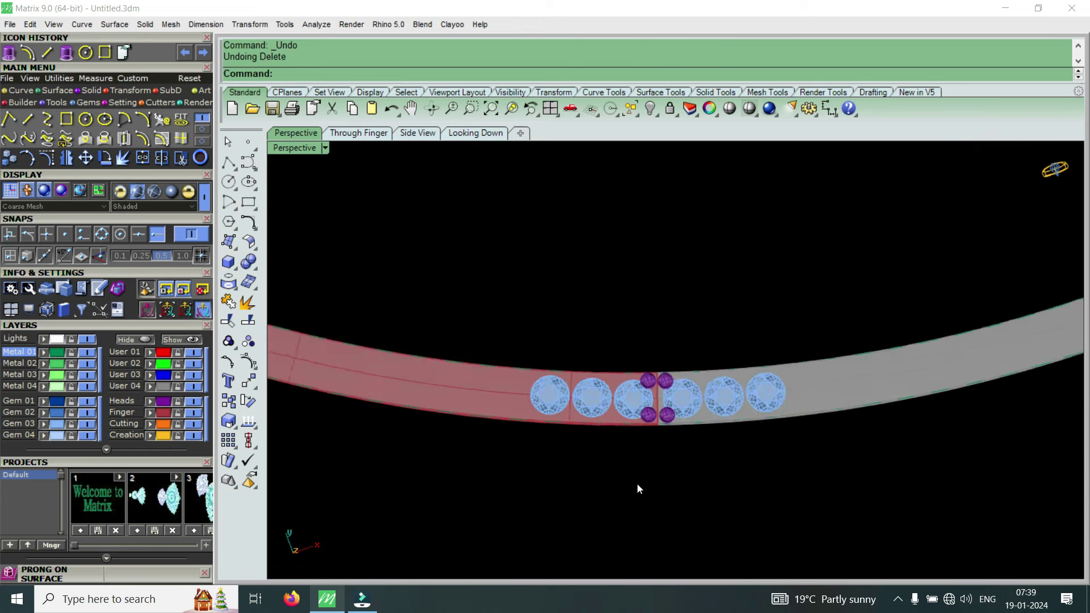
Orbit to an angled view of the green gem plate and its cutter
{"action": "scroll", "coordinate": [639, 485], "scroll_direction": "down", "scroll_amount": 5}
{"action": "scroll", "coordinate": [643, 483], "scroll_direction": "down", "scroll_amount": 1}
{"action": "scroll", "coordinate": [622, 426], "scroll_direction": "up", "scroll_amount": 1}
{"action": "right_click_drag", "start_coordinate": [621, 426], "coordinate": [649, 242]}
{"action": "scroll", "coordinate": [595, 347], "scroll_direction": "up", "scroll_amount": 3}
{"action": "scroll", "coordinate": [602, 352], "scroll_direction": "up", "scroll_amount": 2}
{"action": "scroll", "coordinate": [652, 359], "scroll_direction": "up", "scroll_amount": 4}
{"action": "mouse_move", "coordinate": [653, 358]}
{"action": "right_mouse_down"}
{"action": "mouse_move", "coordinate": [725, 314]}
{"action": "mouse_move", "coordinate": [701, 407]}
{"action": "mouse_move", "coordinate": [776, 409]}
{"action": "right_mouse_up"}
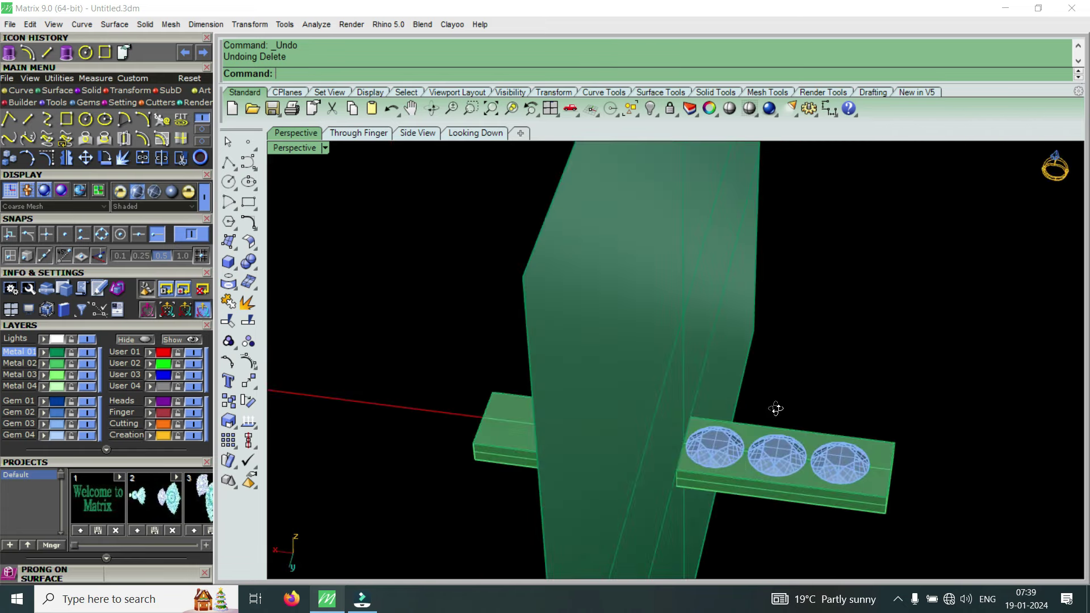
{"action": "scroll", "coordinate": [688, 486], "scroll_direction": "up", "scroll_amount": 2}
{"action": "scroll", "coordinate": [690, 483], "scroll_direction": "up", "scroll_amount": 2}
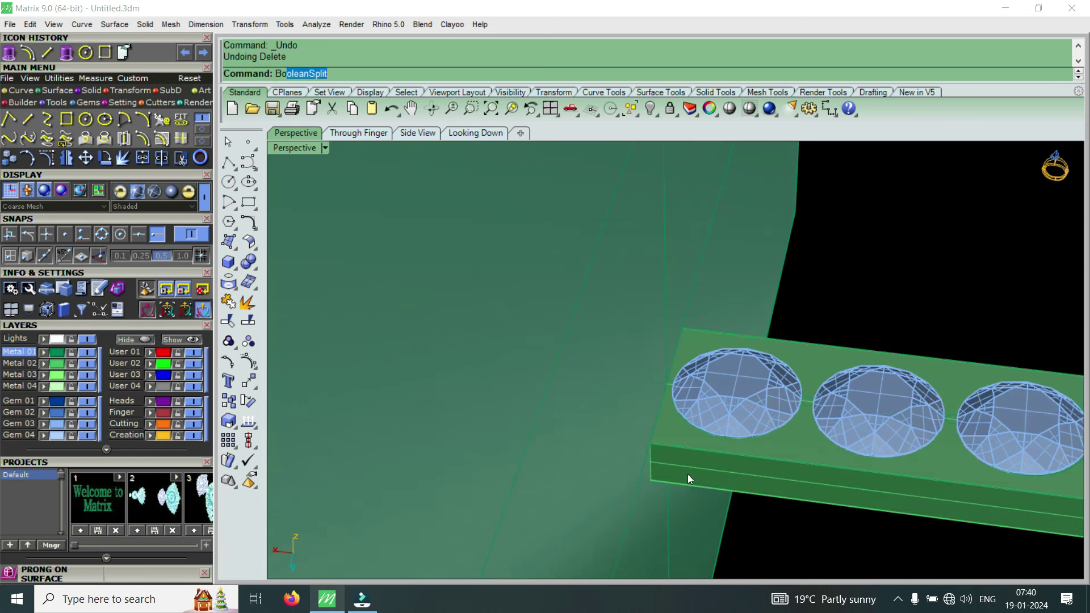
Split the gem plate with BooleanSplit using the upright cutting surface
{"action": "left_click", "coordinate": [314, 115]}
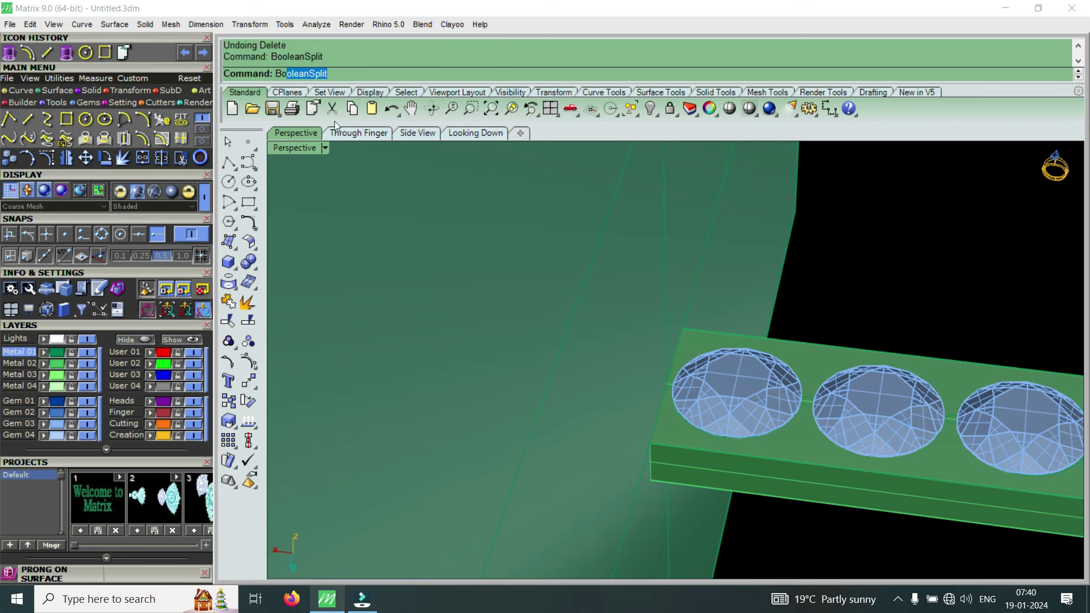
{"action": "key", "text": "Return"}
{"action": "left_click", "coordinate": [727, 473]}
{"action": "key", "text": "Return"}
{"action": "left_click", "coordinate": [617, 374]}
{"action": "key", "text": "Return"}
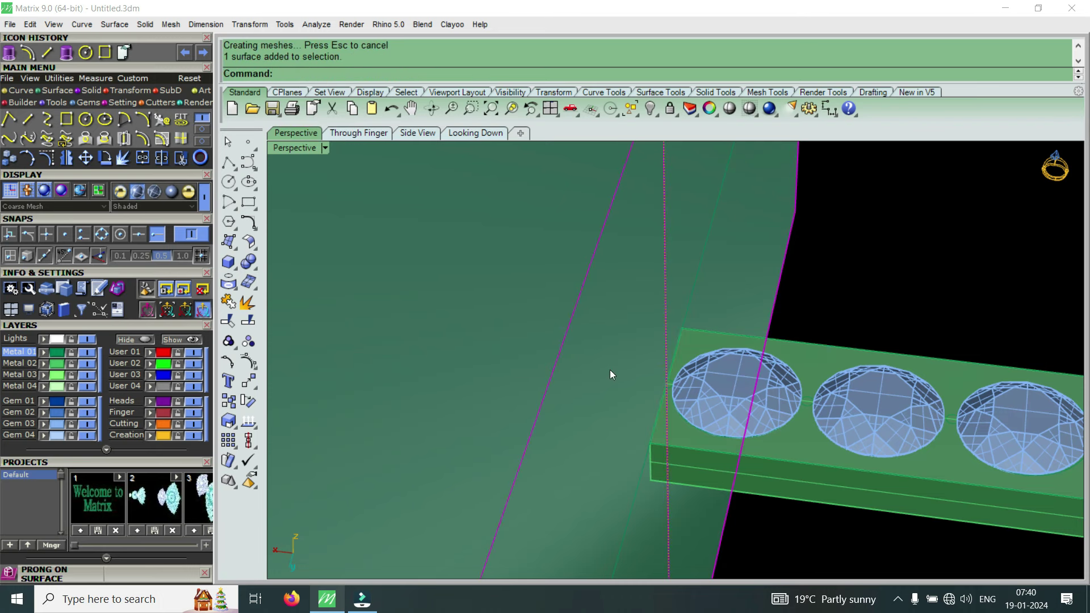
Delete the cutting surface and the empty left piece of the plate
{"action": "key", "text": "Delete"}
{"action": "scroll", "coordinate": [606, 360], "scroll_direction": "down", "scroll_amount": 2}
{"action": "scroll", "coordinate": [606, 360], "scroll_direction": "down", "scroll_amount": 3}
{"action": "left_click", "coordinate": [573, 370]}
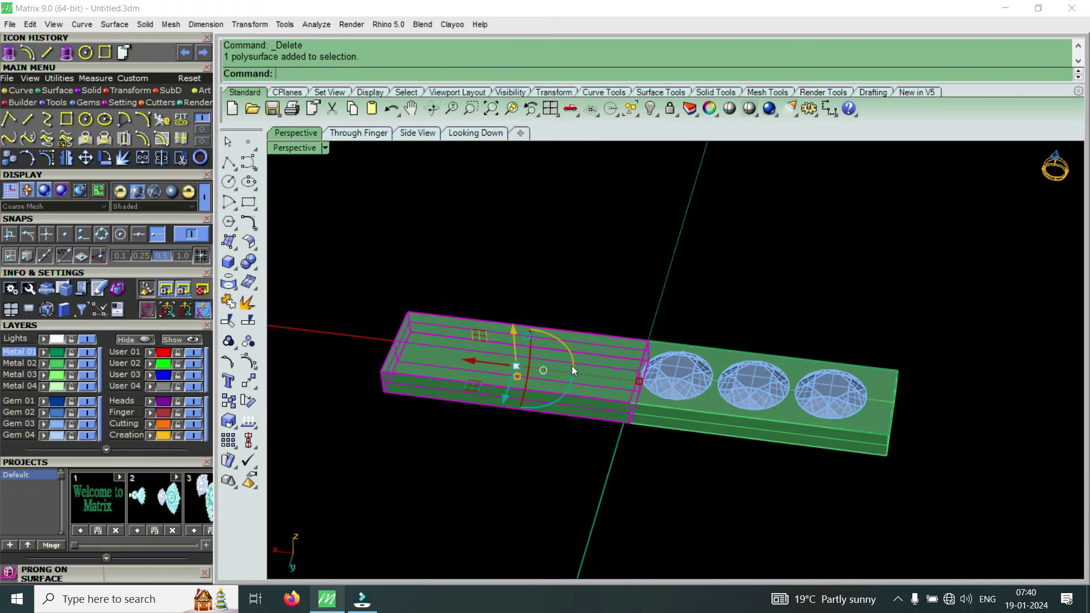
{"action": "key", "text": "Delete"}
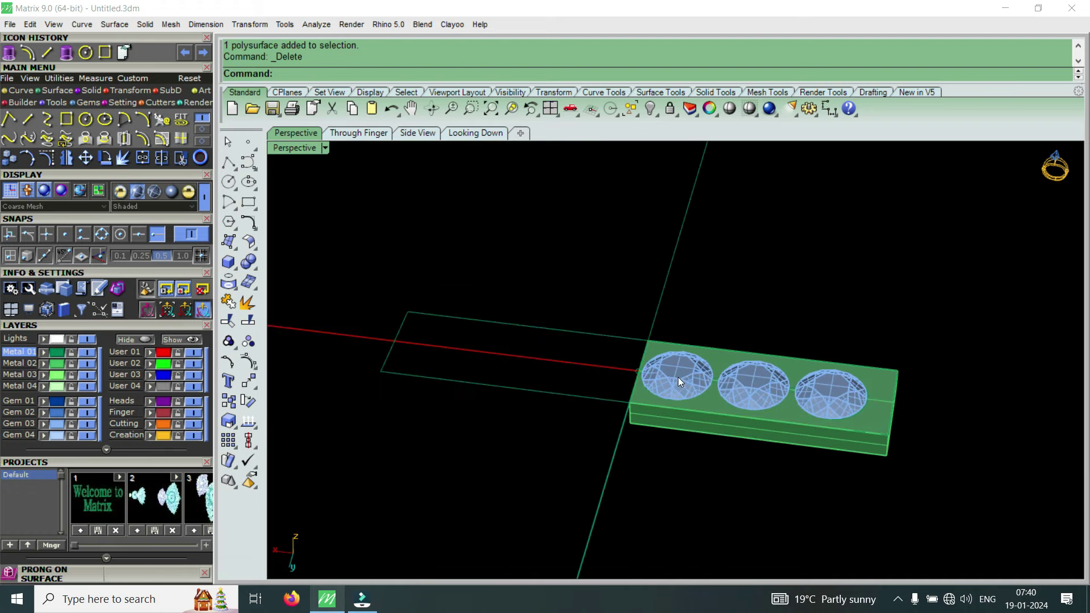
{"action": "scroll", "coordinate": [678, 377], "scroll_direction": "up", "scroll_amount": 3}
{"action": "left_click", "coordinate": [675, 386]}
Select the three gems and shift them right along the plate with the gumball
{"action": "left_click", "coordinate": [795, 392], "text": "shift"}
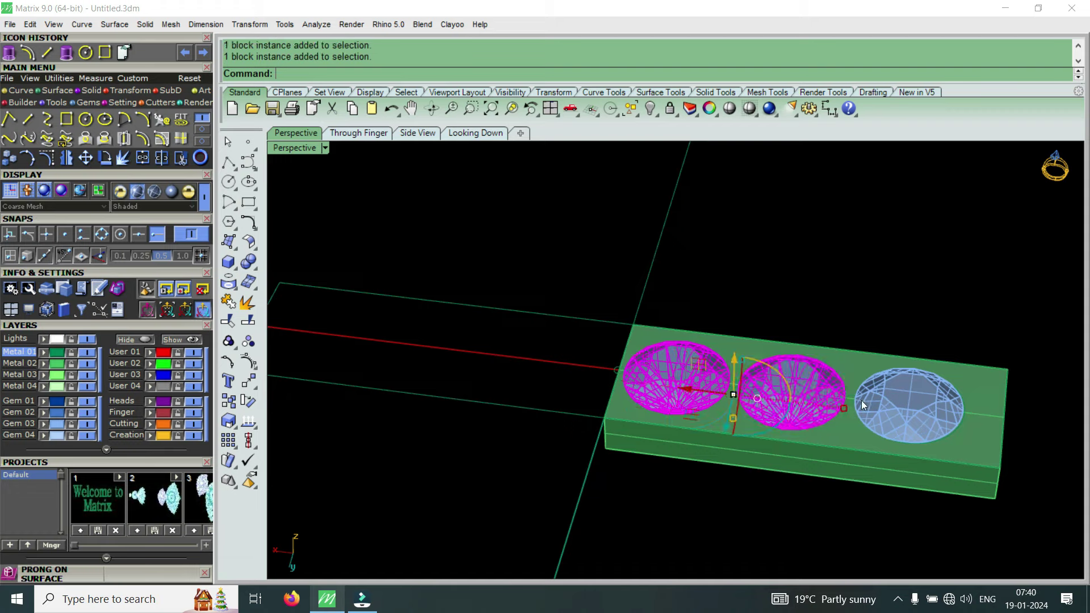
{"action": "left_click", "coordinate": [932, 405], "text": "shift"}
{"action": "scroll", "coordinate": [721, 408], "scroll_direction": "up", "scroll_amount": 2}
{"action": "left_click_drag", "start_coordinate": [713, 396], "coordinate": [737, 392]}
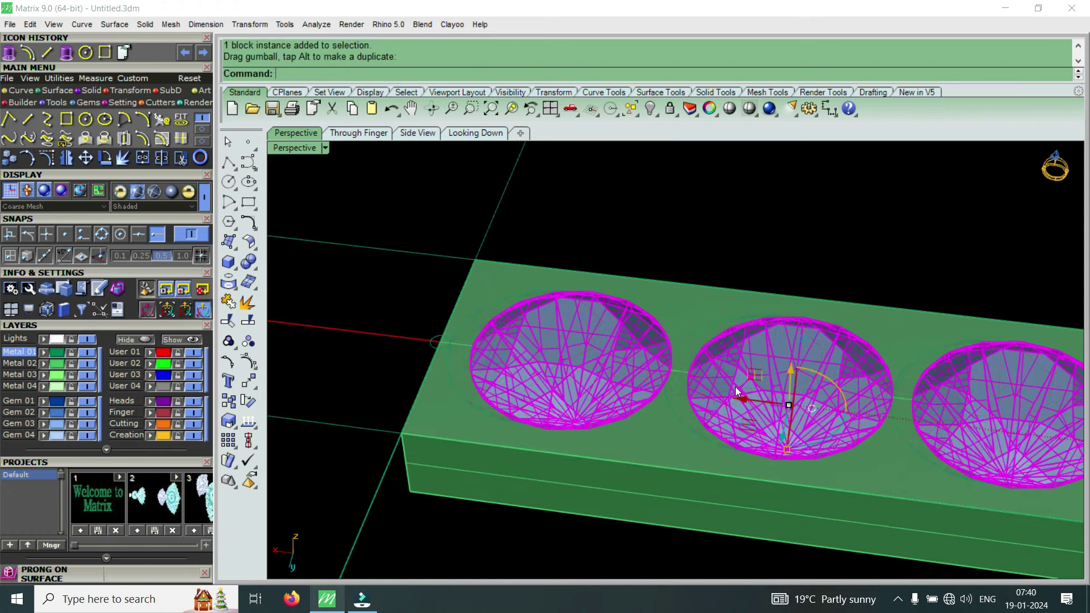
{"action": "scroll", "coordinate": [737, 392], "scroll_direction": "down", "scroll_amount": 3}
{"action": "right_click_drag", "start_coordinate": [699, 370], "coordinate": [696, 431]}
{"action": "scroll", "coordinate": [544, 390], "scroll_direction": "up", "scroll_amount": 4}
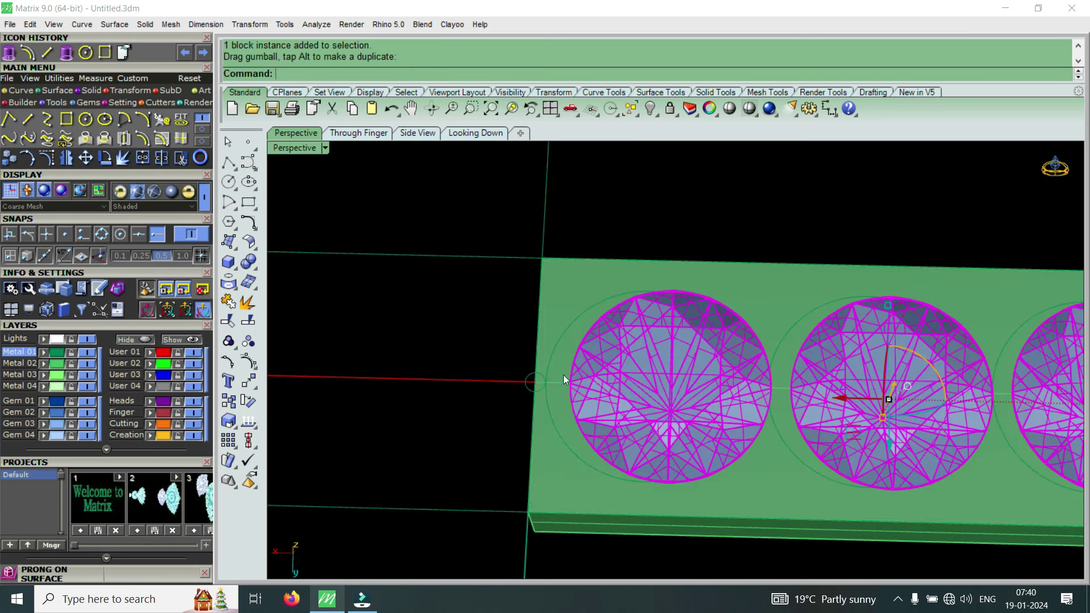
{"action": "scroll", "coordinate": [556, 389], "scroll_direction": "up", "scroll_amount": 2}
{"action": "scroll", "coordinate": [569, 376], "scroll_direction": "down", "scroll_amount": 3}
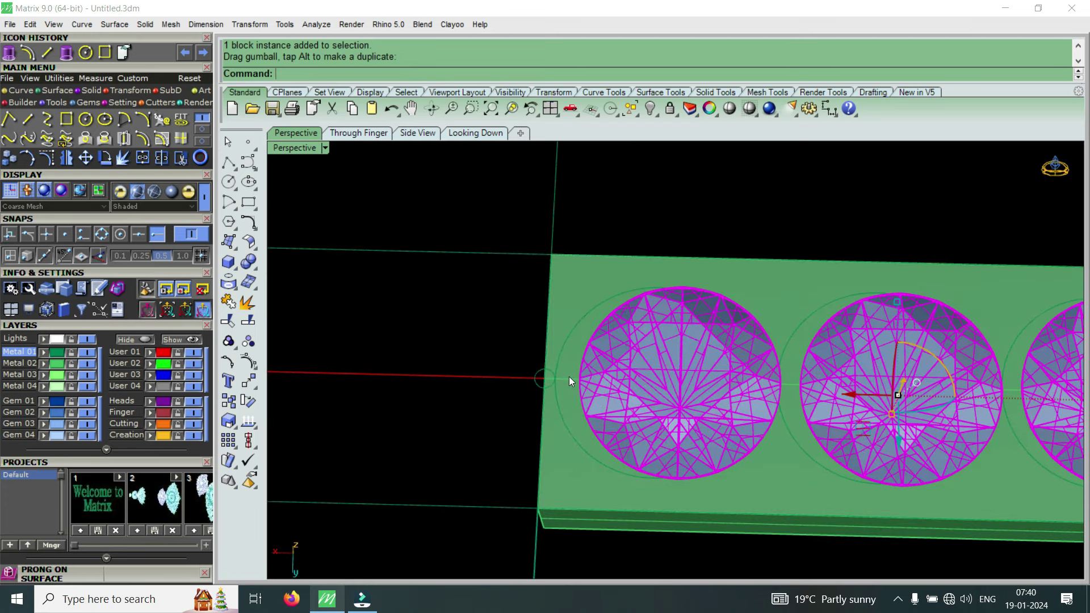
{"action": "scroll", "coordinate": [594, 387], "scroll_direction": "down", "scroll_amount": 2}
{"action": "scroll", "coordinate": [768, 393], "scroll_direction": "up", "scroll_amount": 2}
{"action": "scroll", "coordinate": [768, 393], "scroll_direction": "up", "scroll_amount": 1}
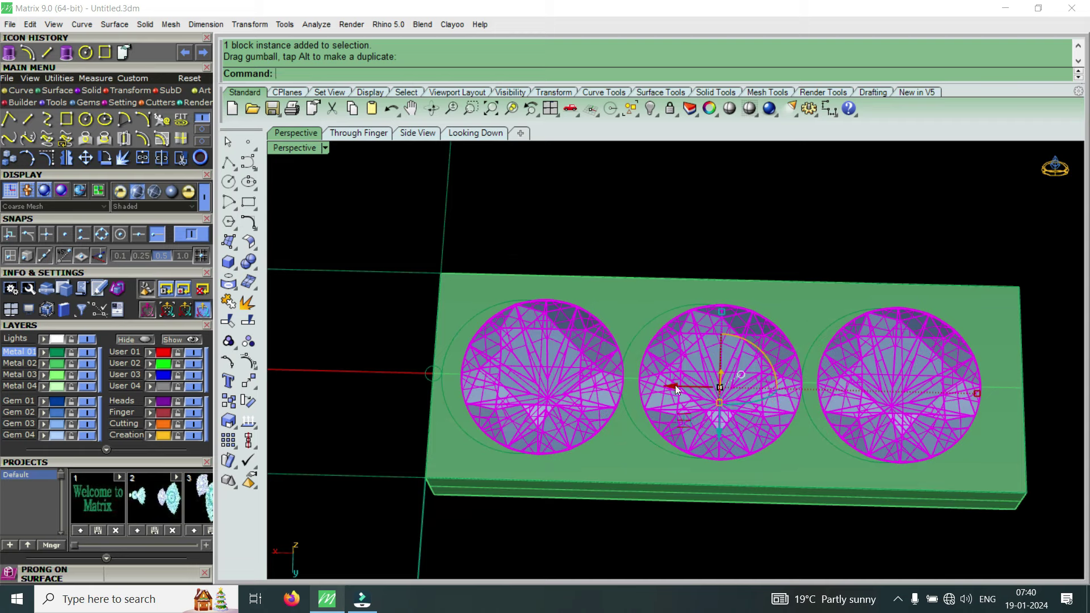
{"action": "left_click_drag", "start_coordinate": [676, 388], "coordinate": [680, 389]}
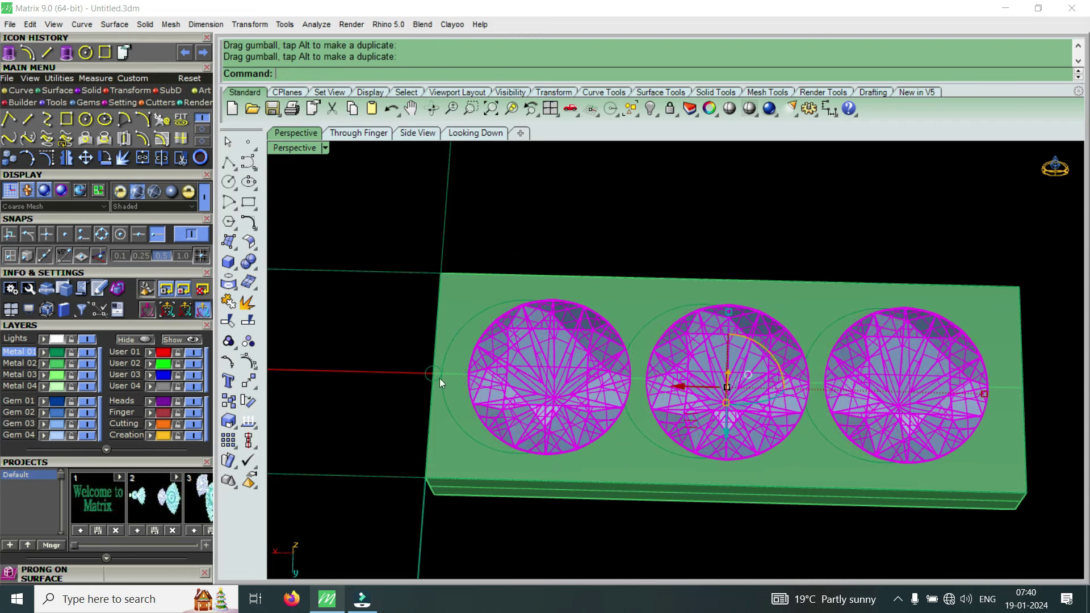
{"action": "key", "text": "Escape"}
Window-select the gems, deselect the right and middle ones, and delete the extra left gem
{"action": "mouse_move", "coordinate": [530, 375]}
{"action": "right_mouse_down"}
{"action": "mouse_move", "coordinate": [612, 363]}
{"action": "mouse_move", "coordinate": [583, 427]}
{"action": "mouse_move", "coordinate": [547, 339]}
{"action": "right_mouse_up"}
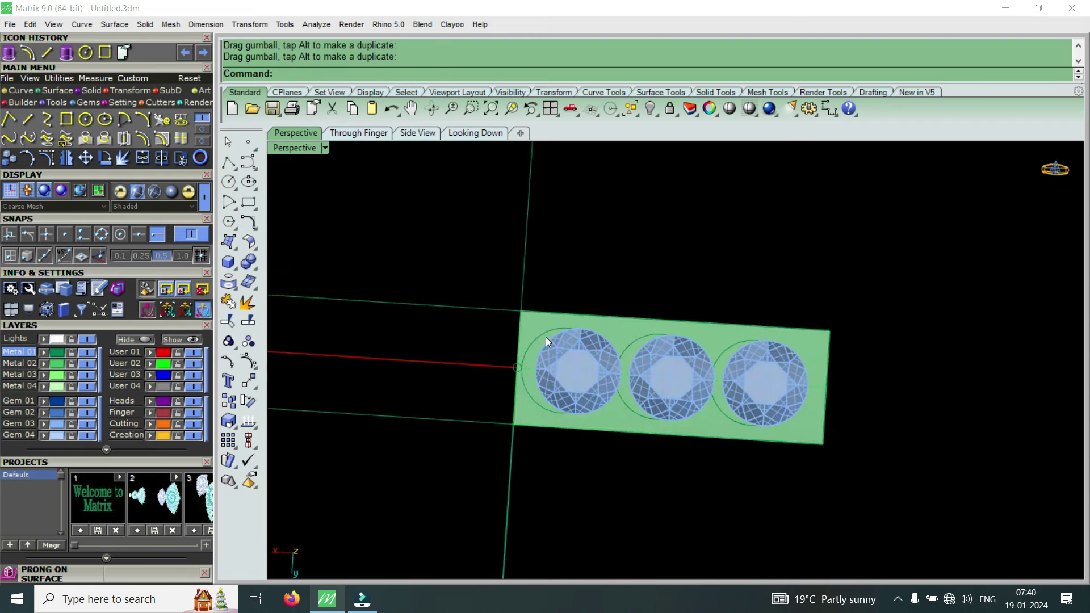
{"action": "left_click_drag", "start_coordinate": [534, 322], "coordinate": [842, 475]}
{"action": "scroll", "coordinate": [823, 443], "scroll_direction": "up", "scroll_amount": 3}
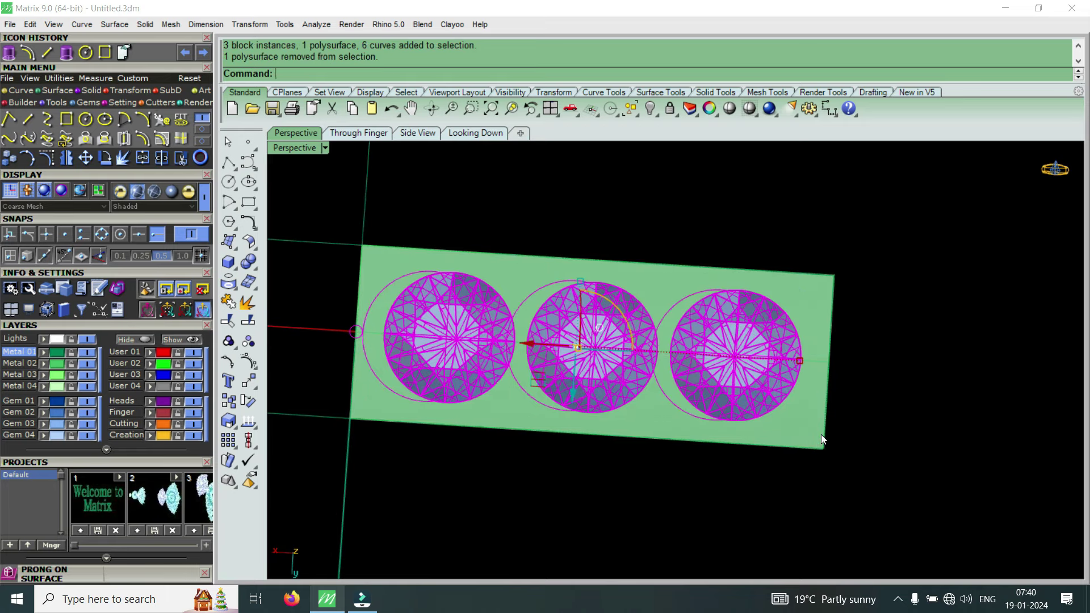
{"action": "left_click", "coordinate": [765, 390], "text": "ctrl"}
{"action": "left_click", "coordinate": [539, 376], "text": "ctrl"}
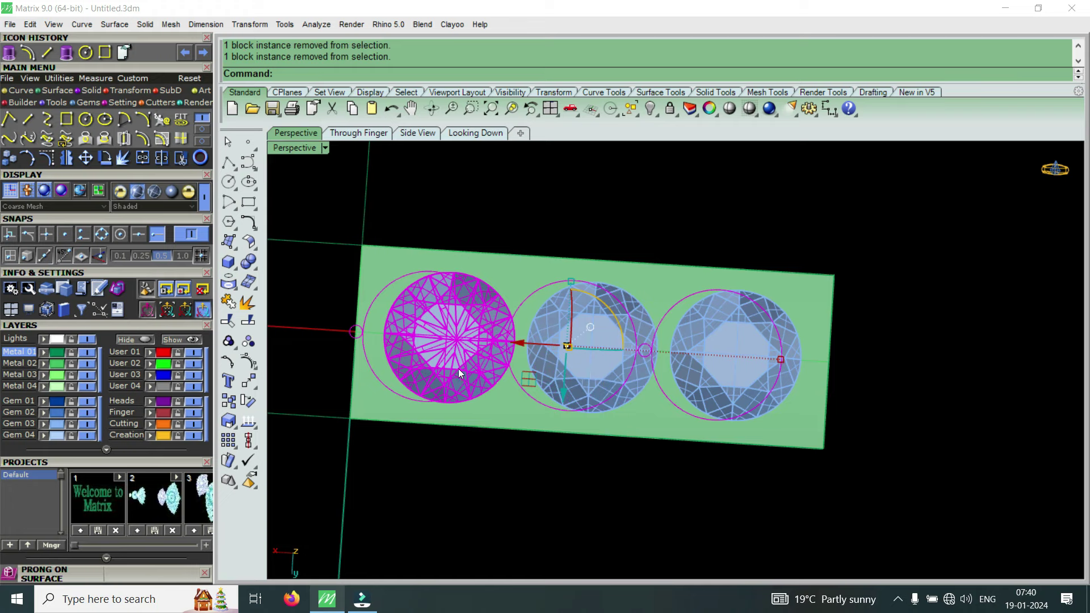
{"action": "key", "text": "Delete"}
{"action": "mouse_move", "coordinate": [649, 386]}
{"action": "right_mouse_down"}
{"action": "mouse_move", "coordinate": [661, 403]}
{"action": "mouse_move", "coordinate": [684, 379]}
{"action": "mouse_move", "coordinate": [704, 425]}
{"action": "right_mouse_up"}
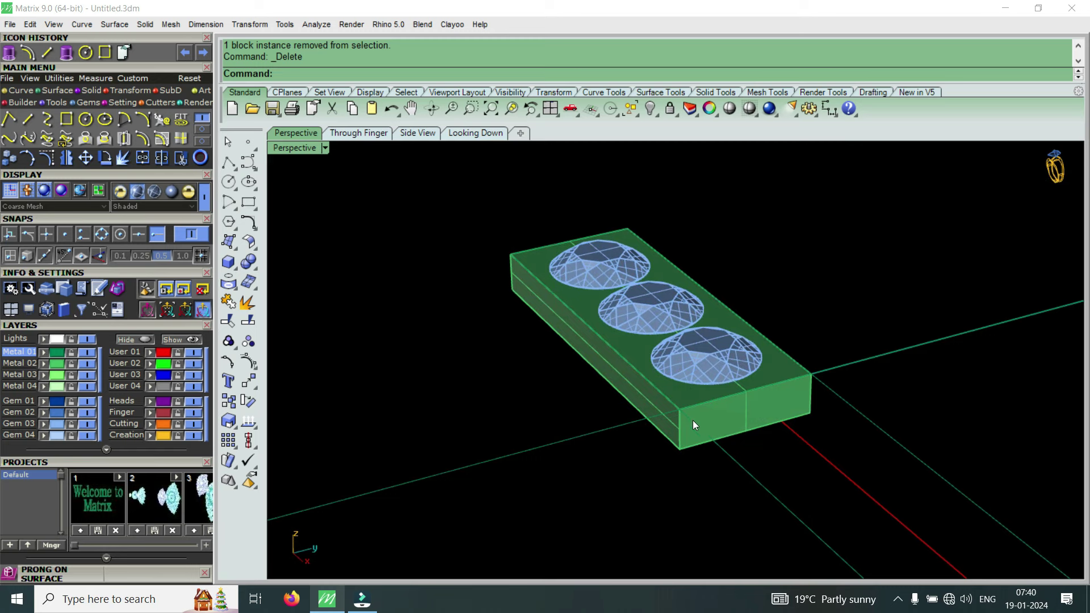
{"action": "mouse_move", "coordinate": [681, 379]}
{"action": "right_mouse_down"}
{"action": "mouse_move", "coordinate": [595, 376]}
{"action": "mouse_move", "coordinate": [632, 337]}
{"action": "right_mouse_up"}
{"action": "mouse_move", "coordinate": [625, 380]}
{"action": "right_mouse_down"}
{"action": "mouse_move", "coordinate": [780, 362]}
{"action": "mouse_move", "coordinate": [665, 378]}
{"action": "mouse_move", "coordinate": [738, 365]}
{"action": "right_mouse_up"}
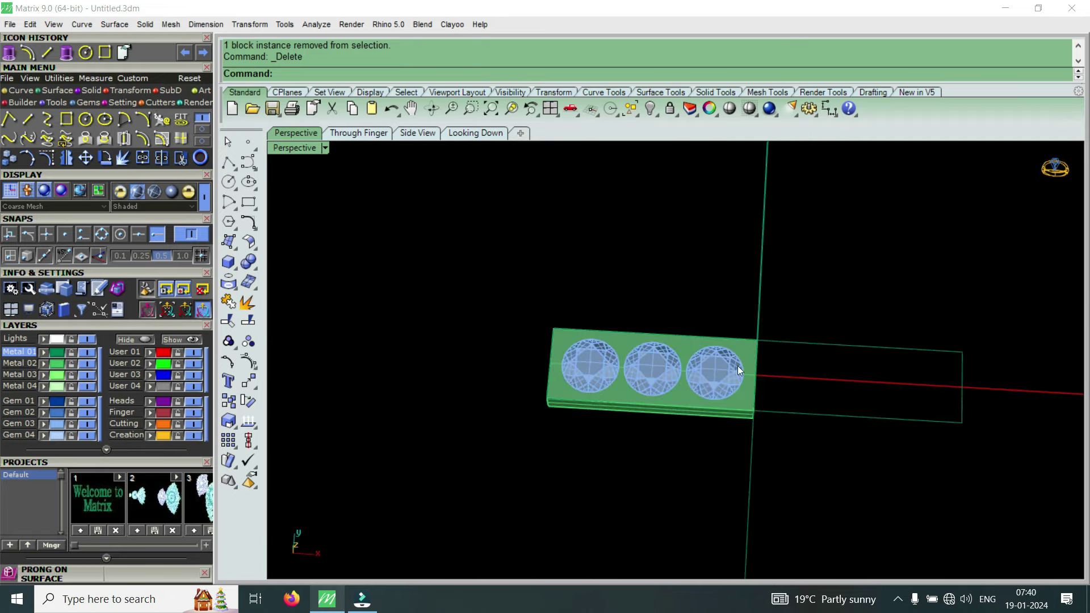
Start Prong on Surface on the plate with the prong orientation flipped
{"action": "scroll", "coordinate": [693, 404], "scroll_direction": "up", "scroll_amount": 5}
{"action": "left_click", "coordinate": [682, 401]}
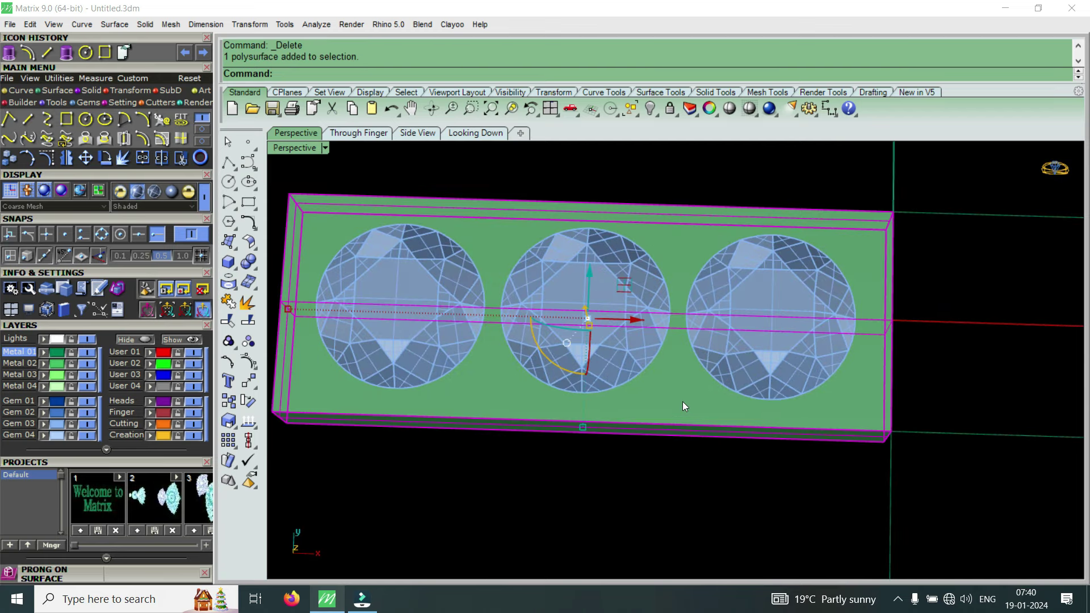
{"action": "middle_click", "coordinate": [683, 401]}
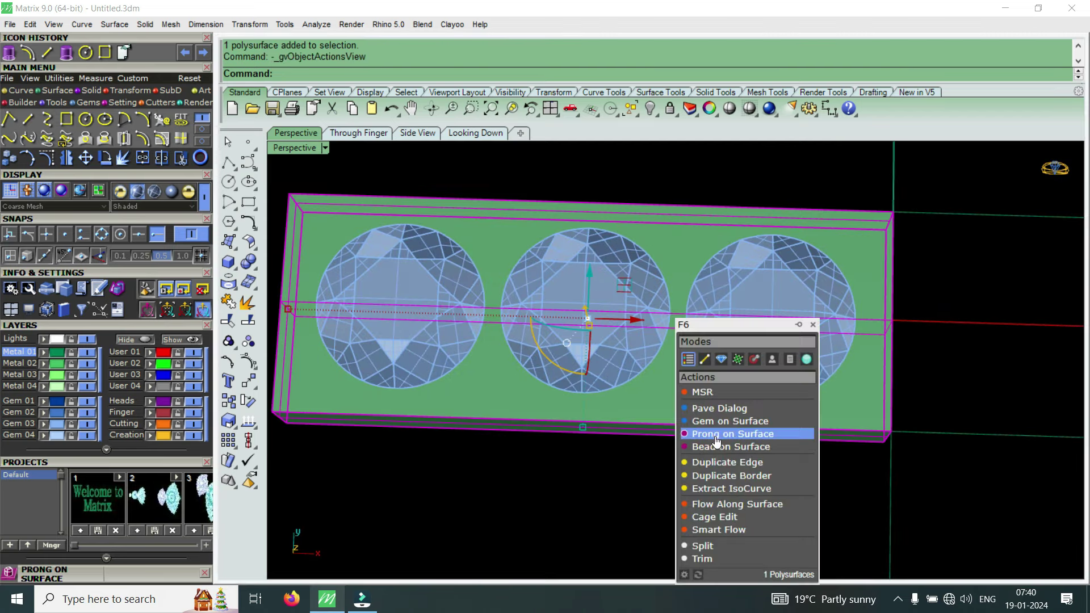
{"action": "left_click", "coordinate": [720, 440]}
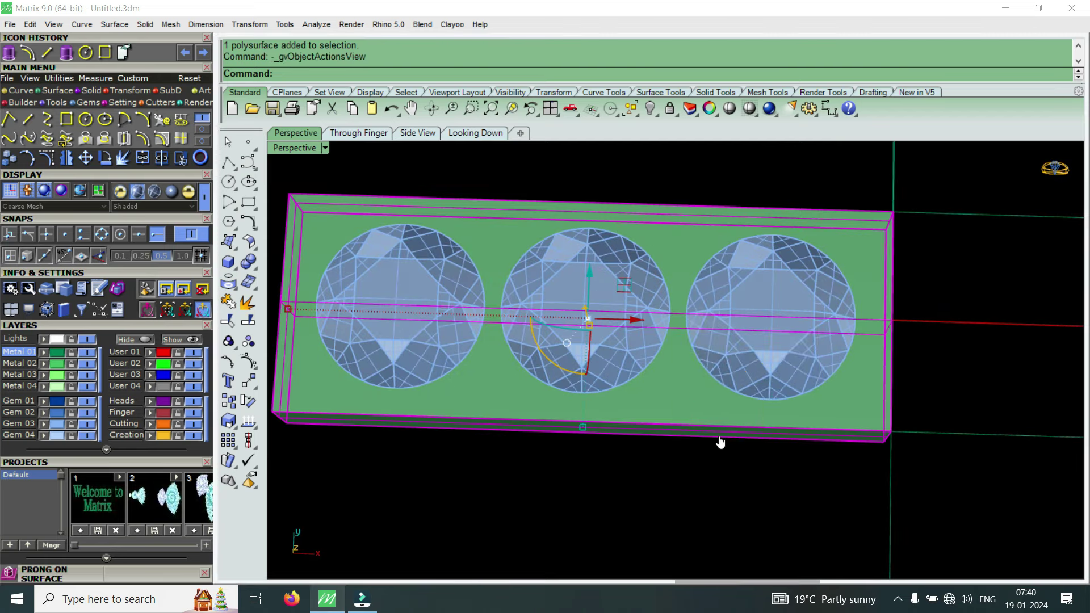
{"action": "left_click", "coordinate": [547, 229]}
{"action": "left_click", "coordinate": [523, 74]}
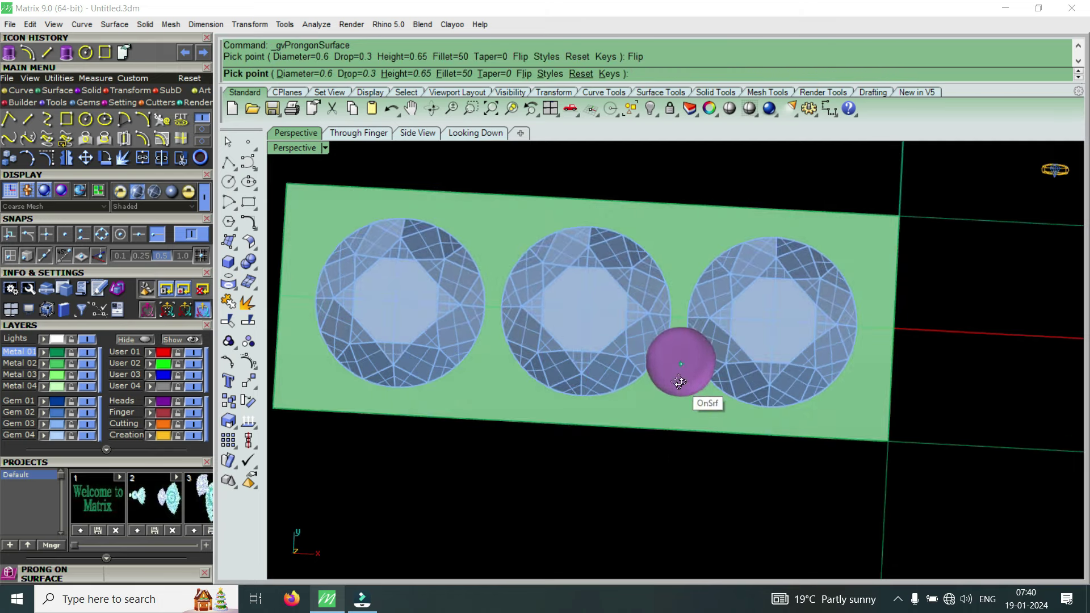
{"action": "left_click", "coordinate": [49, 192]}
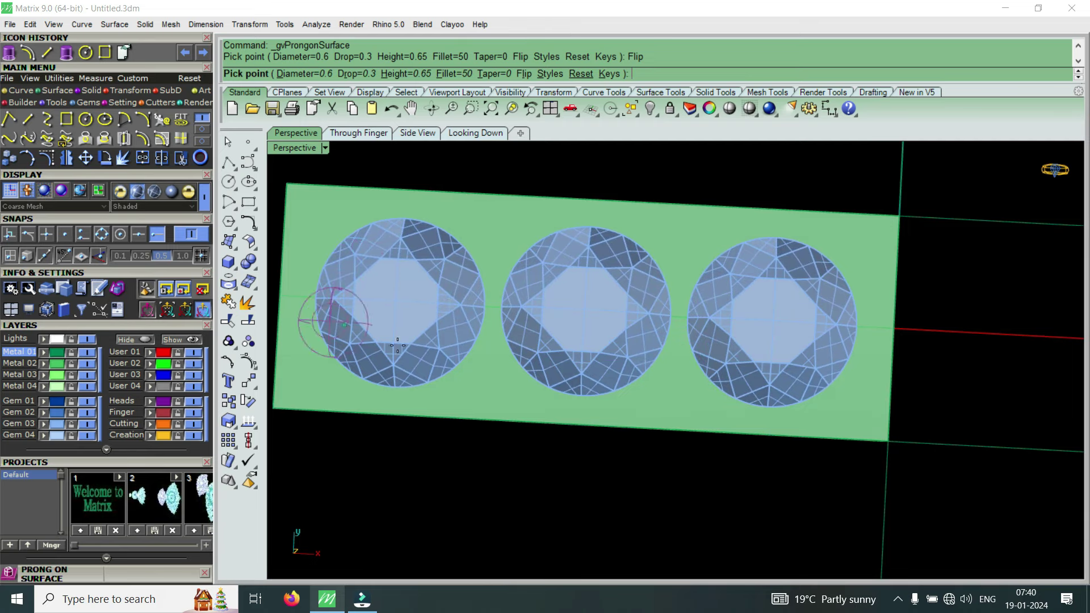
{"action": "scroll", "coordinate": [665, 391], "scroll_direction": "up", "scroll_amount": 2}
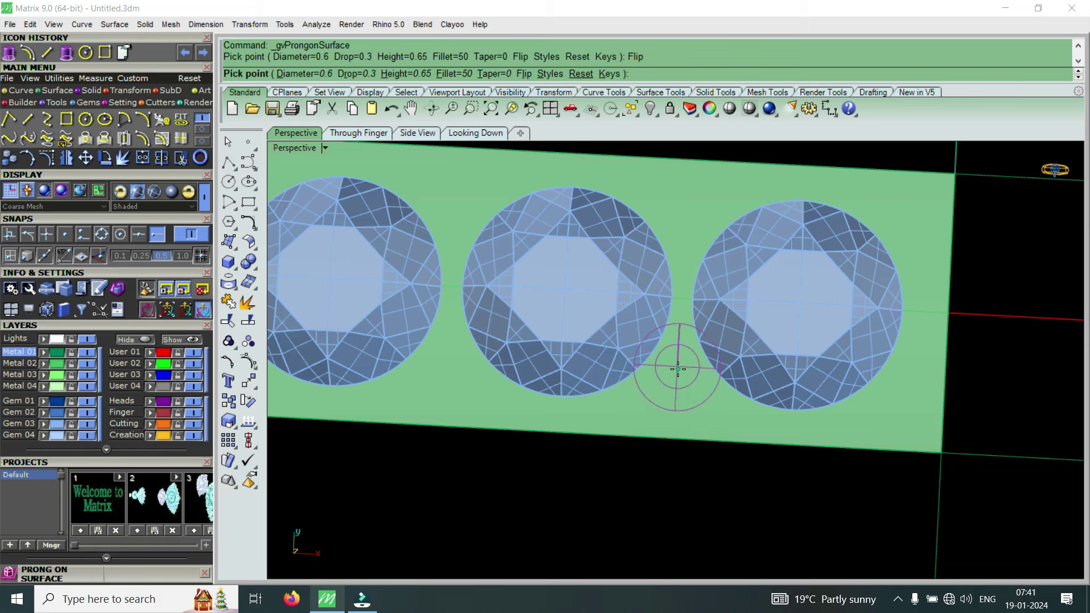
Place prongs between the middle and right gems and at the plate's right end
{"action": "left_click", "coordinate": [677, 369]}
{"action": "scroll", "coordinate": [754, 365], "scroll_direction": "down", "scroll_amount": 5}
{"action": "scroll", "coordinate": [772, 377], "scroll_direction": "up", "scroll_amount": 5}
{"action": "scroll", "coordinate": [726, 362], "scroll_direction": "up", "scroll_amount": 2}
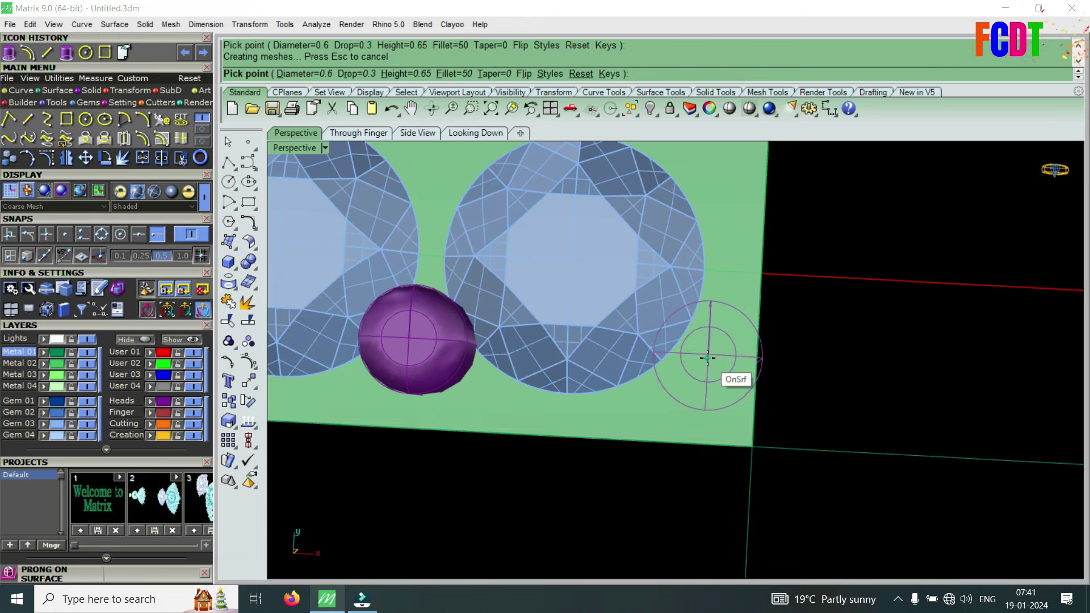
{"action": "left_click", "coordinate": [707, 357]}
{"action": "scroll", "coordinate": [707, 357], "scroll_direction": "down", "scroll_amount": 5}
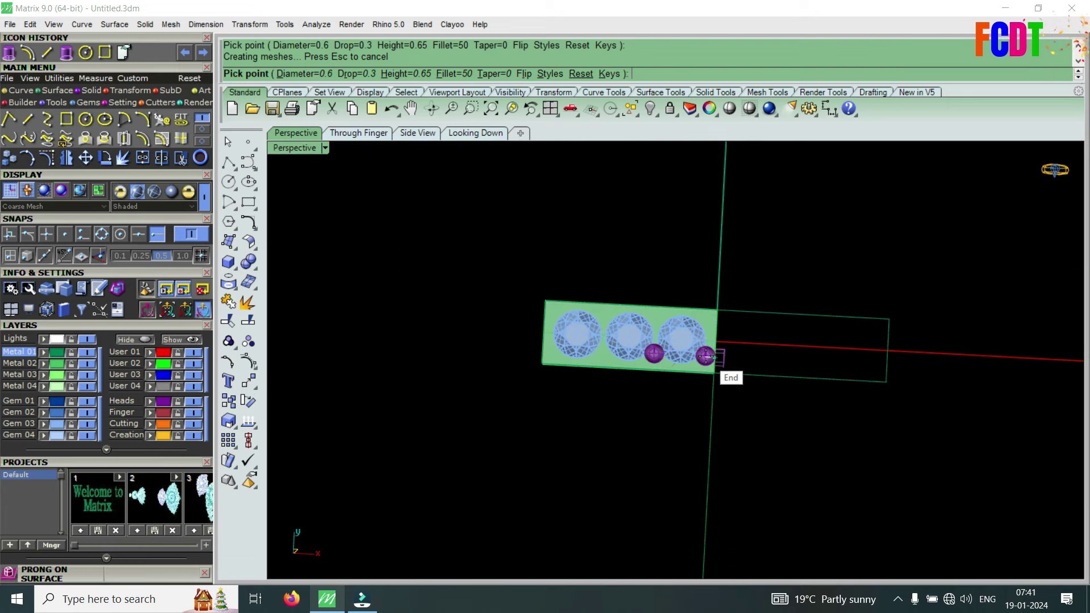
{"action": "scroll", "coordinate": [642, 363], "scroll_direction": "up", "scroll_amount": 2}
{"action": "scroll", "coordinate": [574, 358], "scroll_direction": "up", "scroll_amount": 2}
{"action": "scroll", "coordinate": [590, 357], "scroll_direction": "up", "scroll_amount": 2}
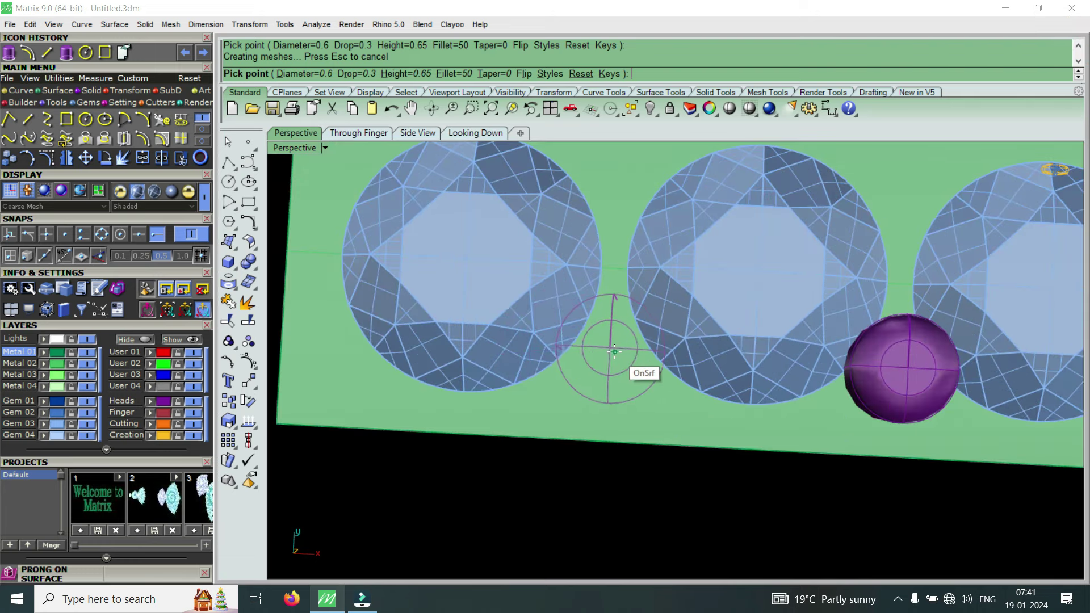
Place prongs between the first two gems and at the left end, then finish
{"action": "left_click", "coordinate": [614, 352]}
{"action": "scroll", "coordinate": [749, 414], "scroll_direction": "down", "scroll_amount": 3}
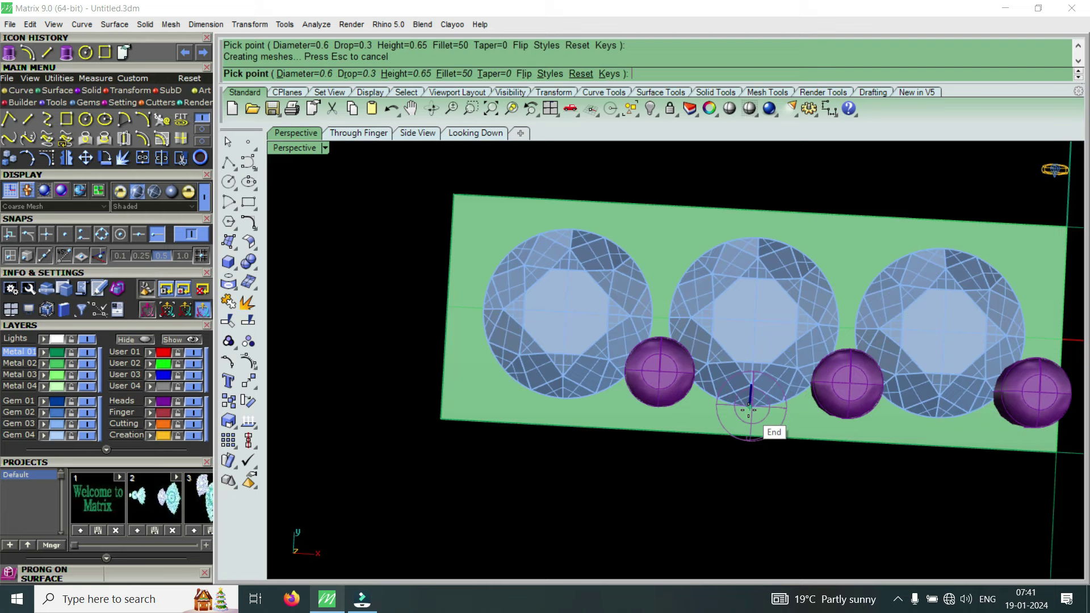
{"action": "scroll", "coordinate": [694, 414], "scroll_direction": "down", "scroll_amount": 2}
{"action": "scroll", "coordinate": [631, 383], "scroll_direction": "up", "scroll_amount": 2}
{"action": "scroll", "coordinate": [632, 384], "scroll_direction": "up", "scroll_amount": 3}
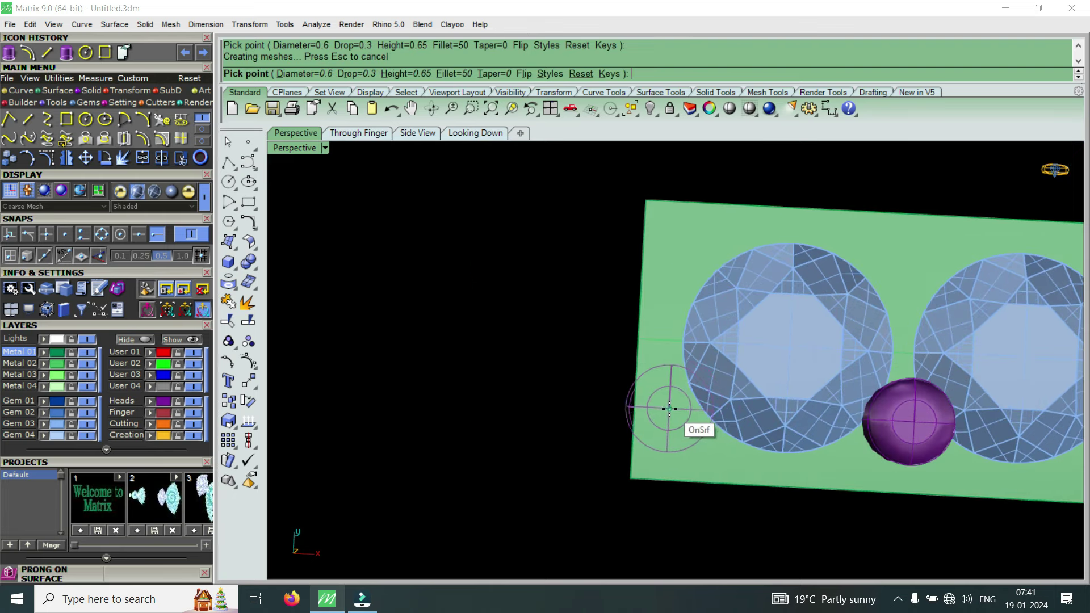
{"action": "left_click", "coordinate": [676, 408]}
{"action": "scroll", "coordinate": [676, 407], "scroll_direction": "down", "scroll_amount": 3}
{"action": "key", "text": "Return"}
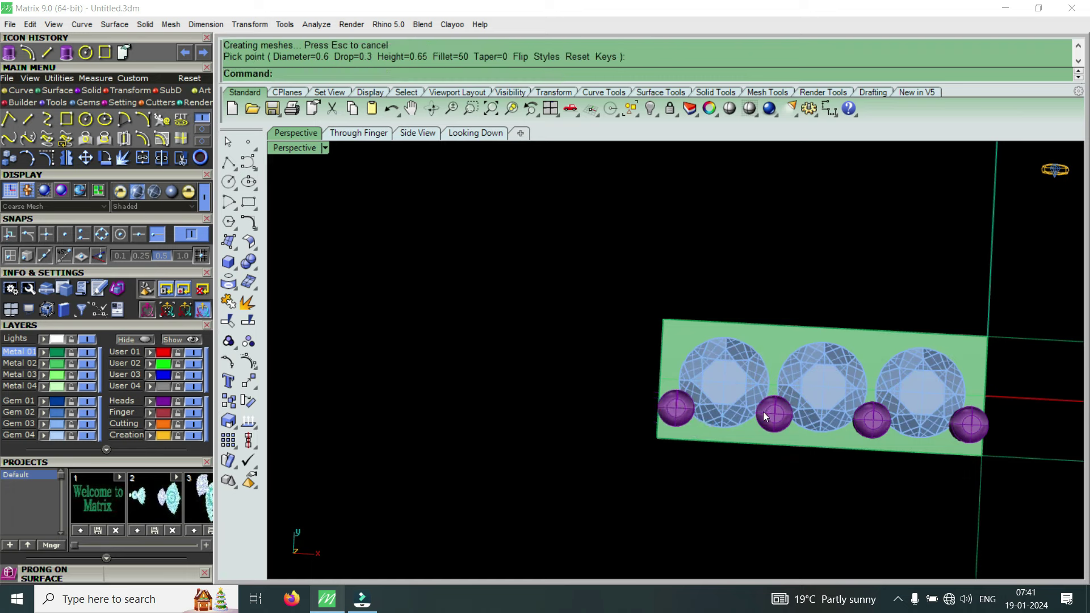
{"action": "left_click", "coordinate": [763, 411]}
Select all four prongs and zoom into the enlarged Looking Down view
{"action": "left_click", "coordinate": [684, 411], "text": "shift"}
{"action": "left_click", "coordinate": [872, 422], "text": "shift"}
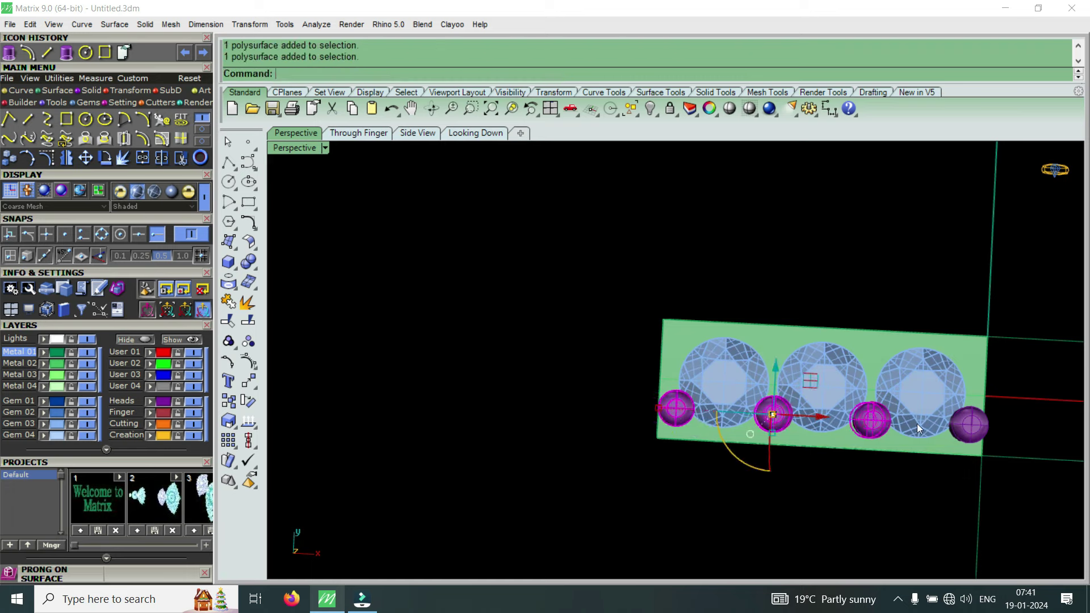
{"action": "left_click", "coordinate": [970, 430], "text": "shift"}
{"action": "double_click", "coordinate": [295, 149]}
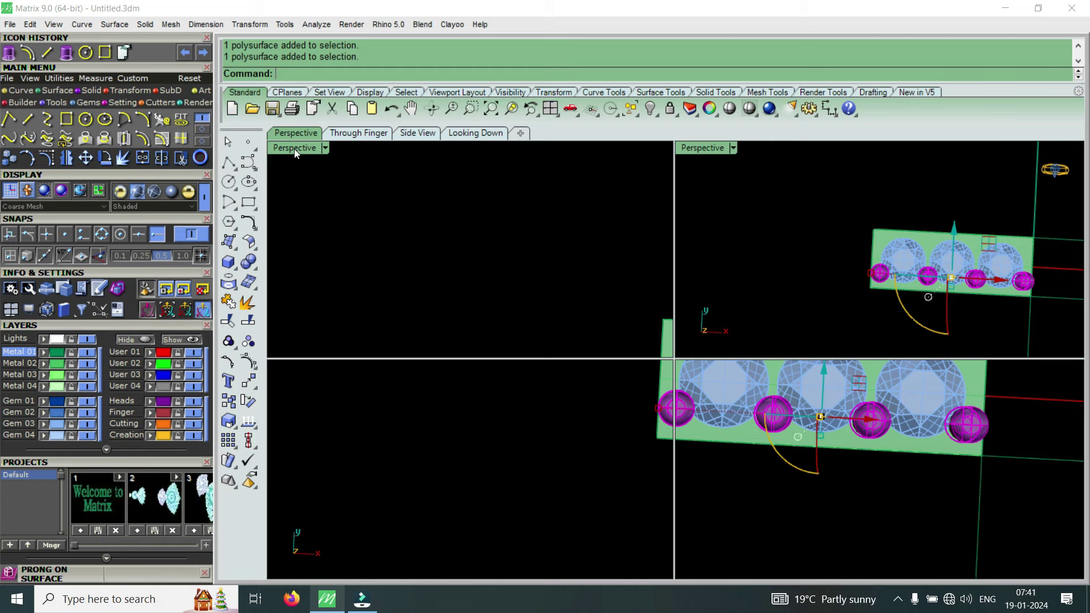
{"action": "double_click", "coordinate": [294, 148]}
{"action": "scroll", "coordinate": [582, 272], "scroll_direction": "up", "scroll_amount": 4}
{"action": "scroll", "coordinate": [582, 272], "scroll_direction": "up", "scroll_amount": 5}
{"action": "scroll", "coordinate": [582, 273], "scroll_direction": "up", "scroll_amount": 8}
{"action": "scroll", "coordinate": [582, 272], "scroll_direction": "up", "scroll_amount": 5}
Mirror the four prongs to the slab's opposite edge using Mid snap on the edges
{"action": "left_click", "coordinate": [67, 159]}
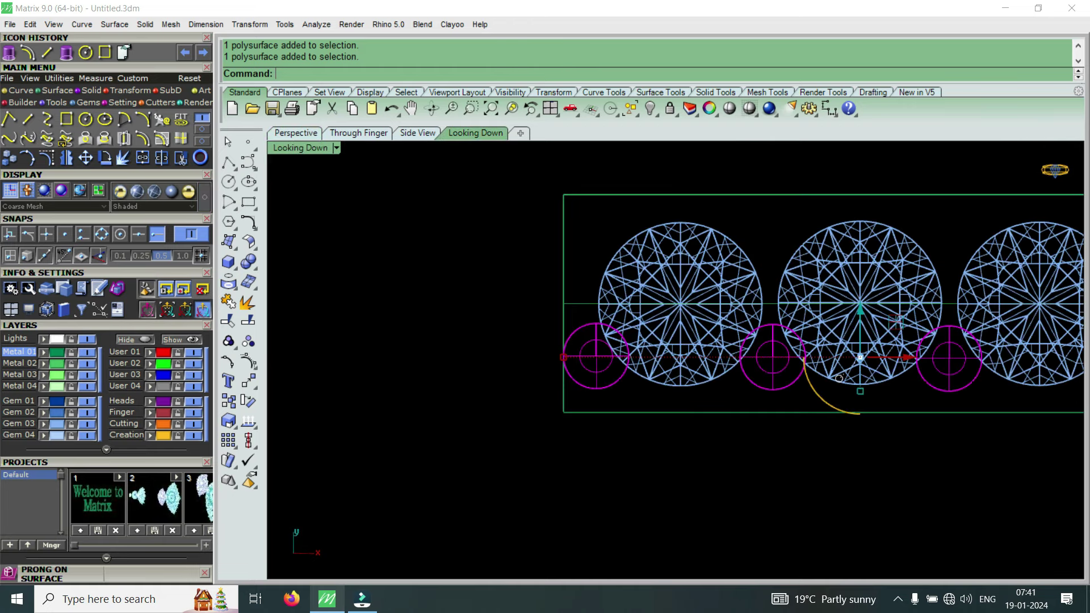
{"action": "left_click", "coordinate": [140, 235]}
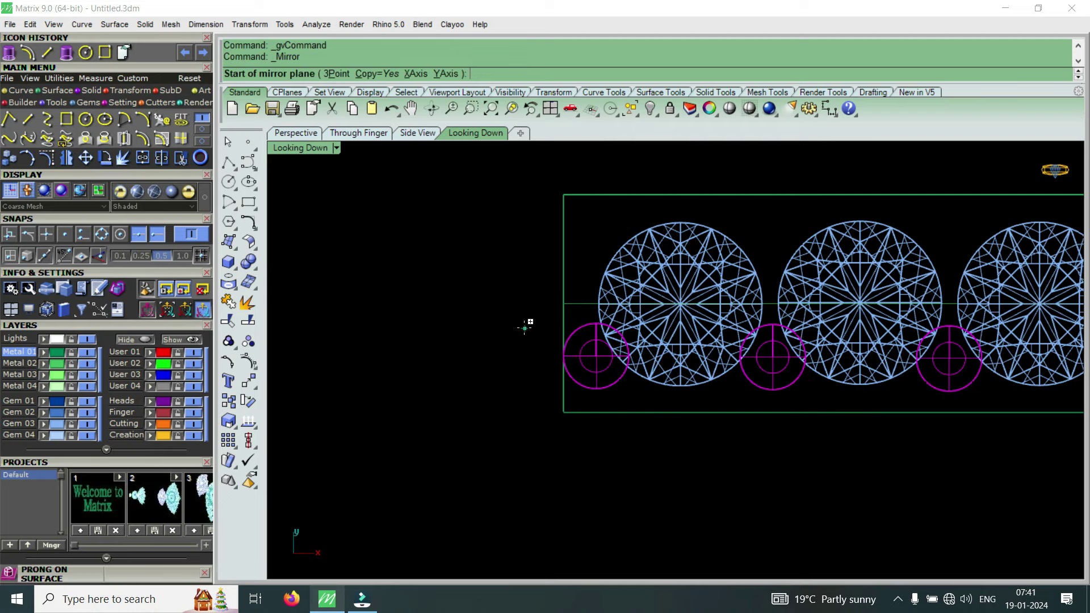
{"action": "left_click", "coordinate": [564, 303]}
{"action": "left_click", "coordinate": [612, 297]}
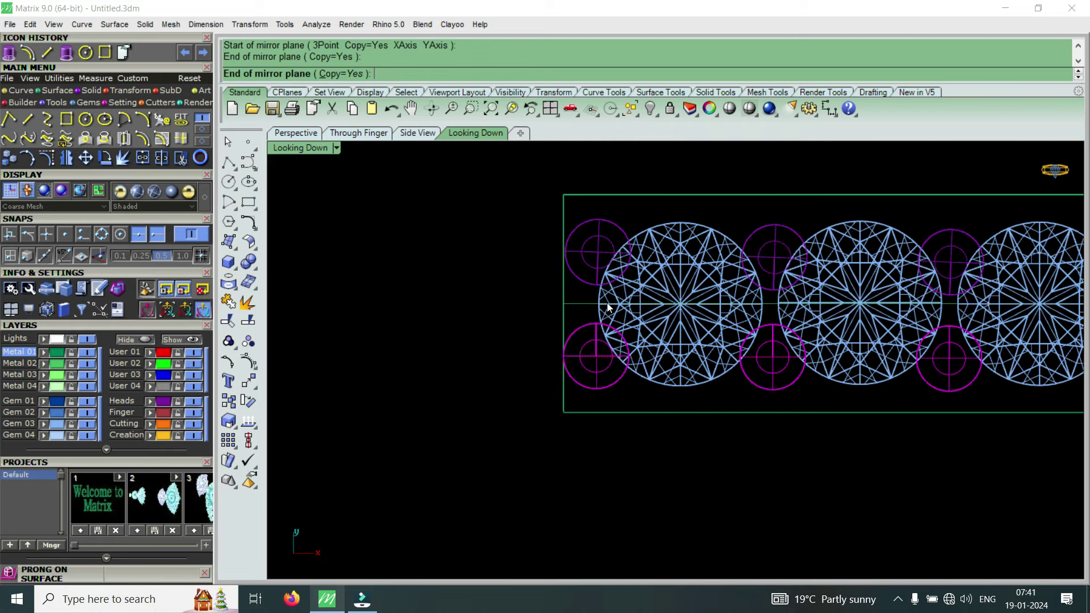
{"action": "scroll", "coordinate": [514, 322], "scroll_direction": "down", "scroll_amount": 4}
{"action": "scroll", "coordinate": [514, 321], "scroll_direction": "down", "scroll_amount": 3}
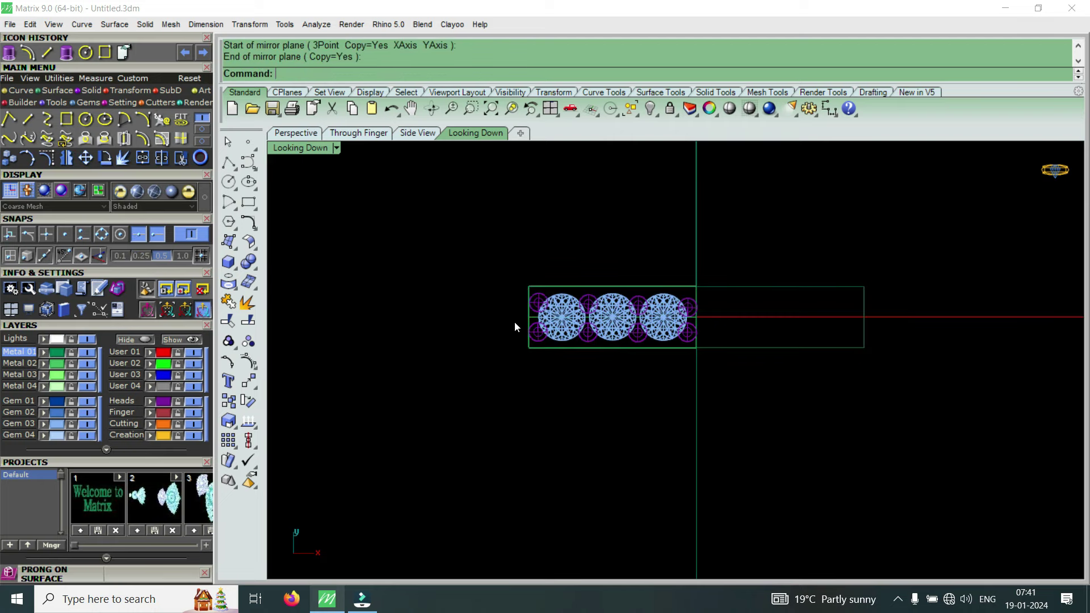
Delete the stray rectangle curve and orbit the perspective view to check the eight prongs
{"action": "double_click", "coordinate": [318, 149]}
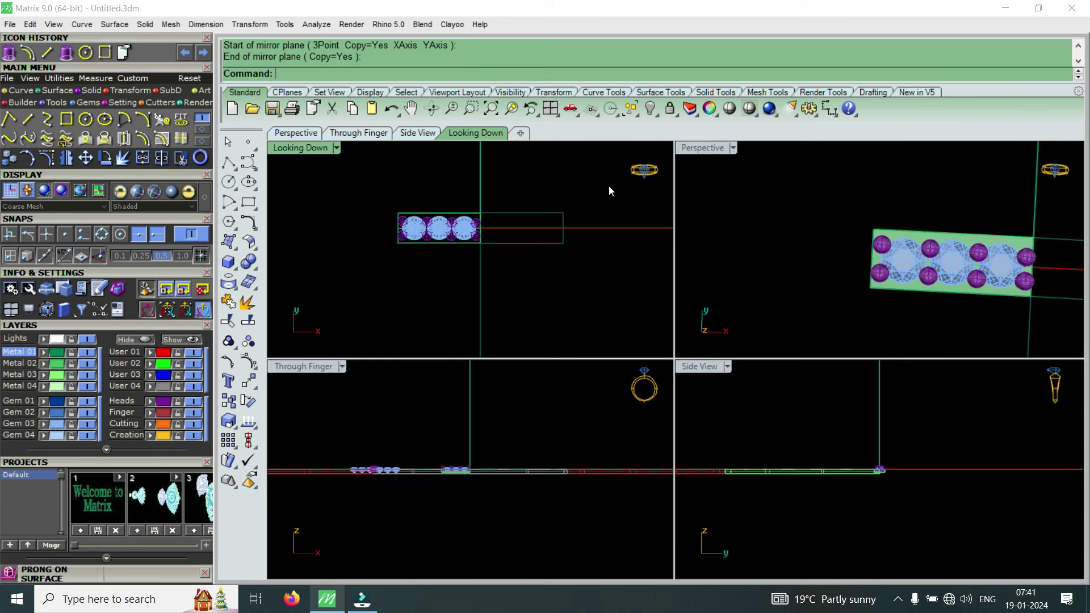
{"action": "double_click", "coordinate": [706, 154]}
{"action": "mouse_move", "coordinate": [583, 260]}
{"action": "right_mouse_down"}
{"action": "mouse_move", "coordinate": [763, 381]}
{"action": "mouse_move", "coordinate": [963, 272]}
{"action": "right_mouse_up"}
{"action": "left_click_drag", "start_coordinate": [870, 329], "coordinate": [868, 328]}
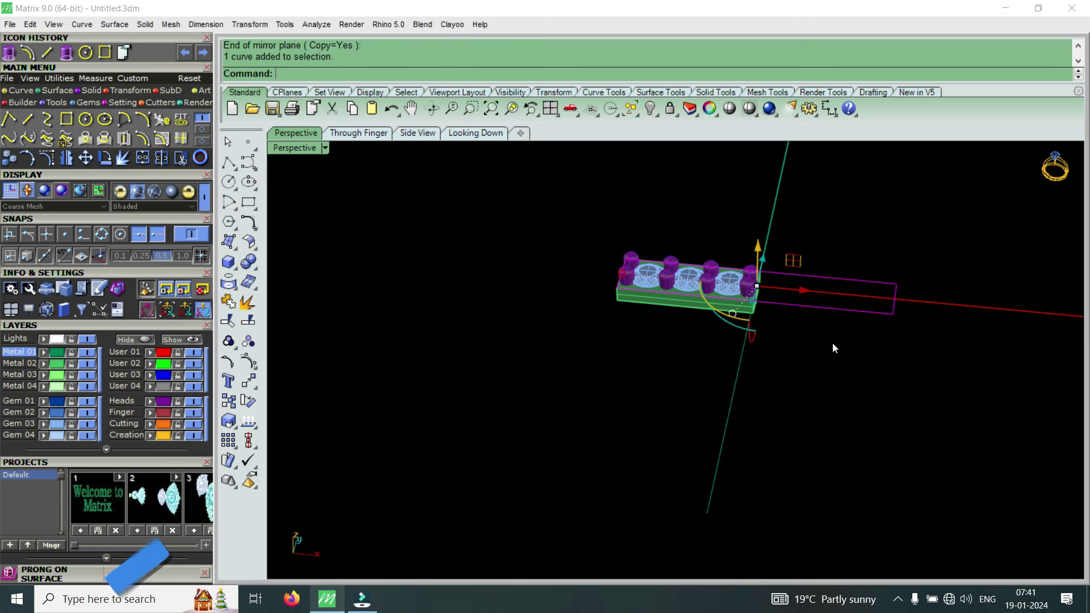
{"action": "key", "text": "Delete"}
{"action": "left_click_drag", "start_coordinate": [812, 361], "coordinate": [719, 431]}
{"action": "mouse_move", "coordinate": [745, 368]}
{"action": "right_mouse_down"}
{"action": "mouse_move", "coordinate": [657, 377]}
{"action": "mouse_move", "coordinate": [775, 365]}
{"action": "mouse_move", "coordinate": [709, 271]}
{"action": "mouse_move", "coordinate": [680, 332]}
{"action": "mouse_move", "coordinate": [720, 319]}
{"action": "right_mouse_up"}
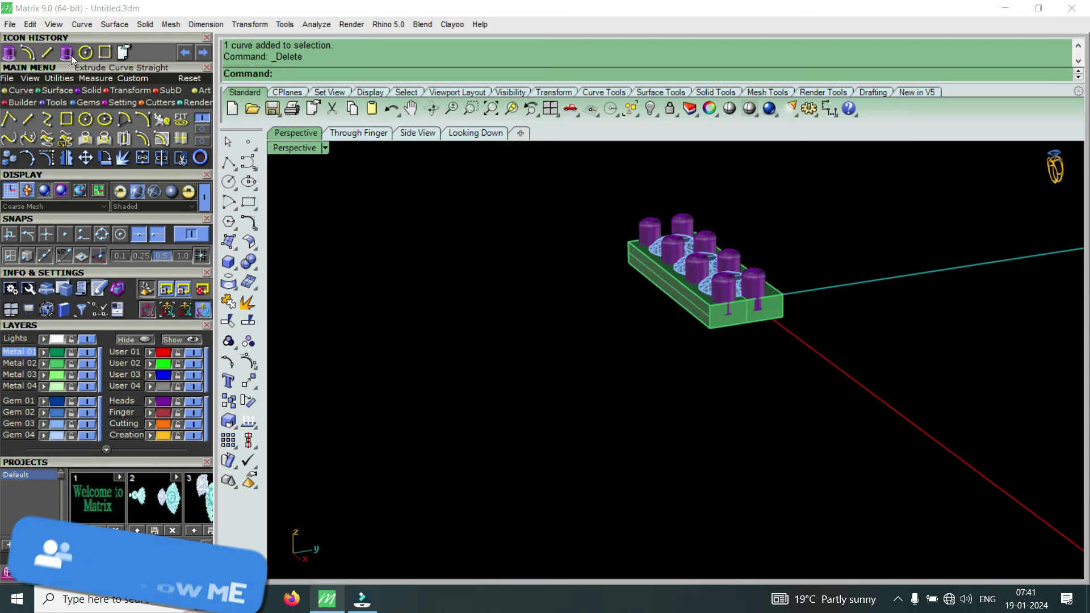
{"action": "left_click", "coordinate": [93, 92]}
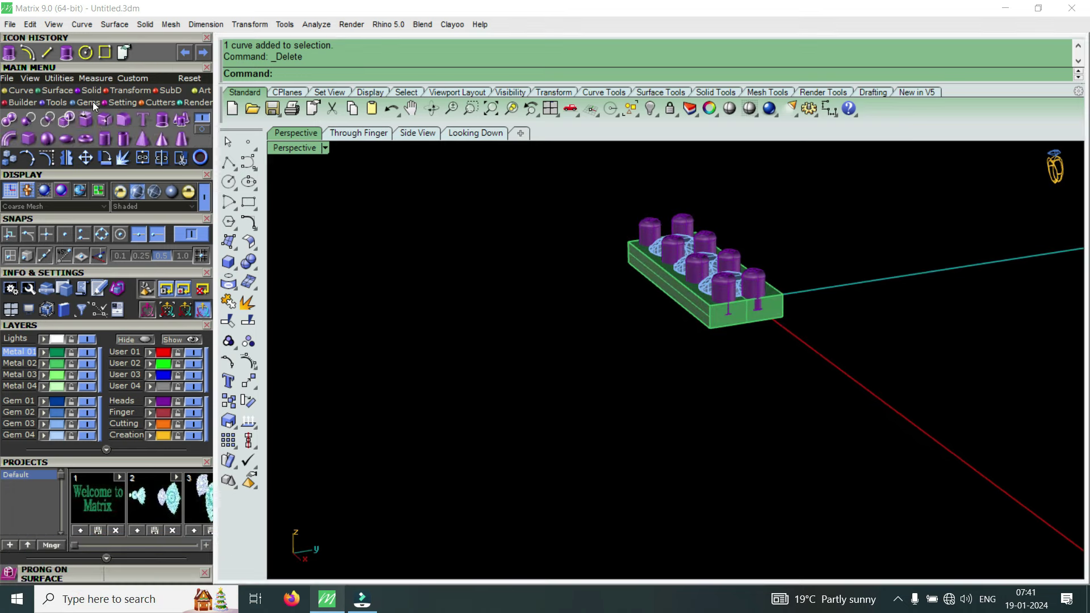
Extract two side faces of the band block as separate surfaces
{"action": "left_click", "coordinate": [101, 121]}
{"action": "scroll", "coordinate": [691, 309], "scroll_direction": "up", "scroll_amount": 2}
{"action": "left_click", "coordinate": [691, 309]}
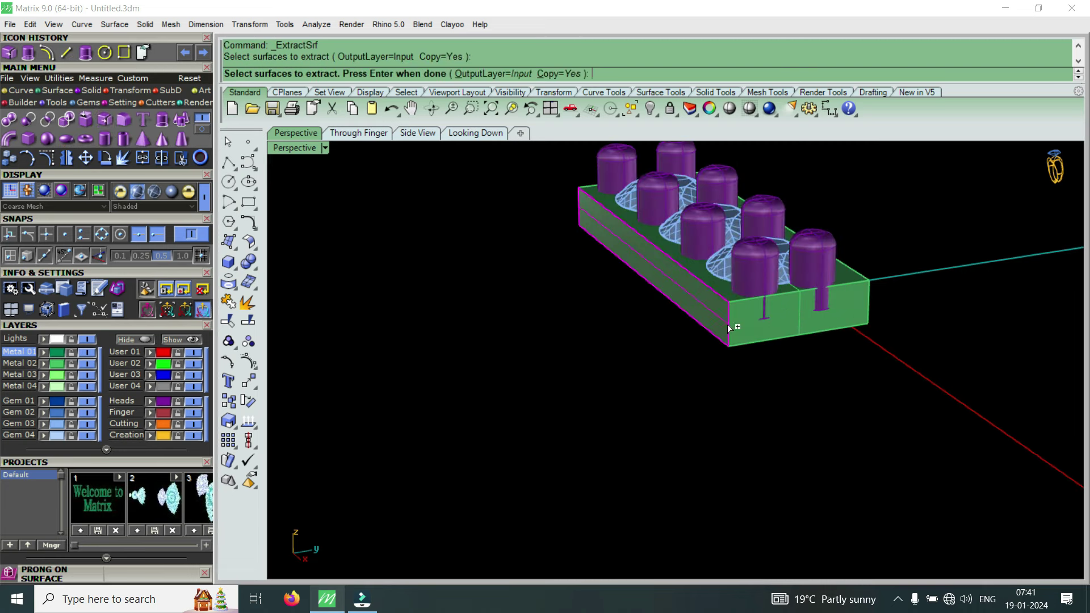
{"action": "right_click_drag", "start_coordinate": [727, 325], "coordinate": [585, 332]}
{"action": "left_click", "coordinate": [585, 332]}
{"action": "mouse_move", "coordinate": [648, 343]}
{"action": "right_mouse_down"}
{"action": "mouse_move", "coordinate": [752, 408]}
{"action": "mouse_move", "coordinate": [636, 359]}
{"action": "right_mouse_up"}
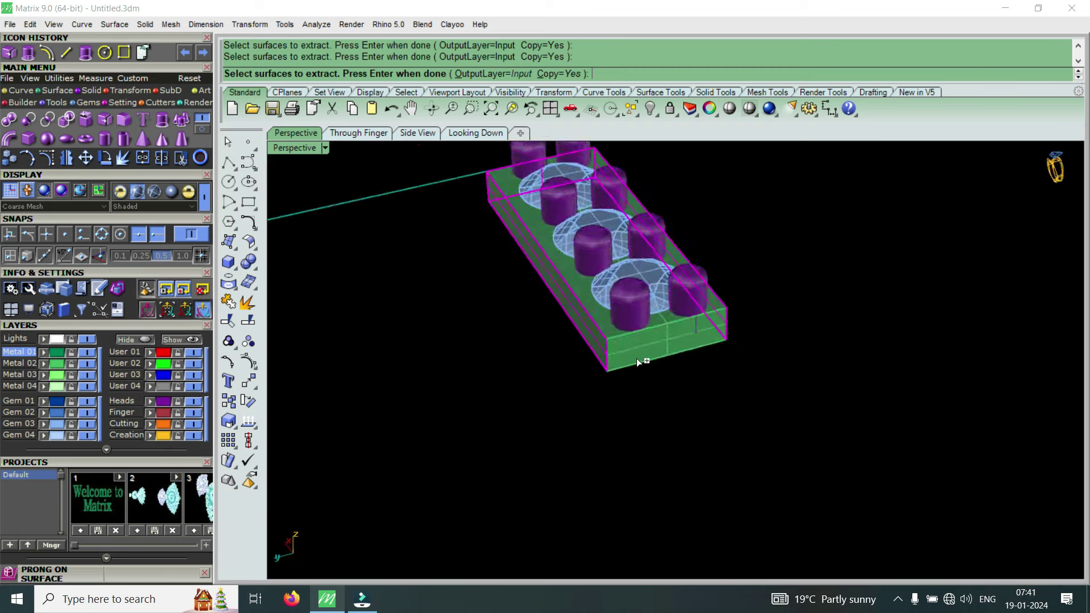
{"action": "scroll", "coordinate": [642, 355], "scroll_direction": "up", "scroll_amount": 3}
{"action": "key", "text": "Return"}
Repeat Extract Surface on the block's front face
{"action": "scroll", "coordinate": [642, 355], "scroll_direction": "down", "scroll_amount": 3}
{"action": "scroll", "coordinate": [638, 336], "scroll_direction": "up", "scroll_amount": 3}
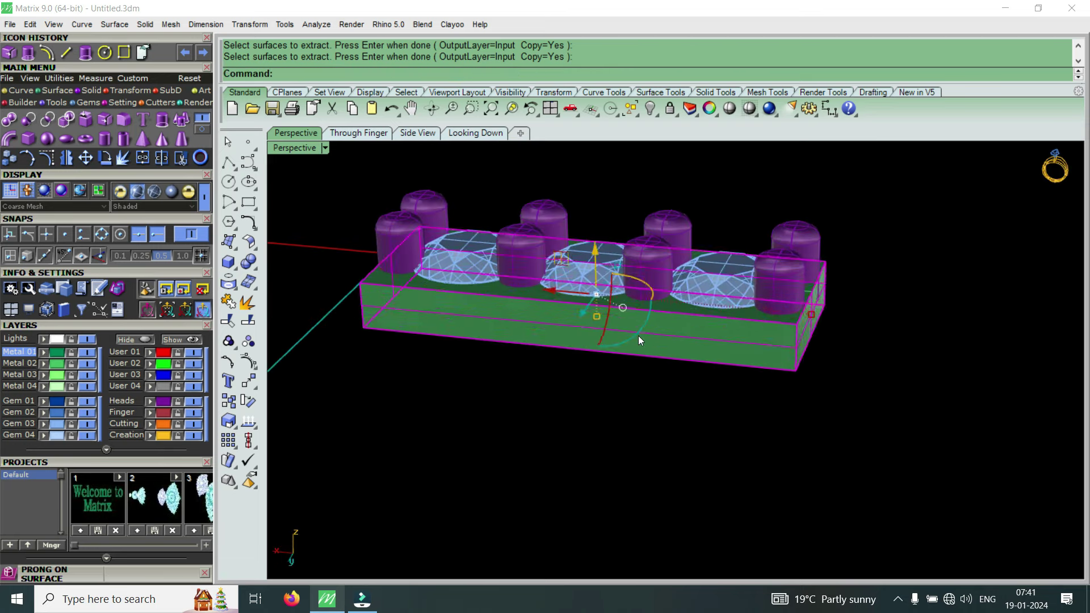
{"action": "right_click", "coordinate": [638, 336]}
{"action": "scroll", "coordinate": [649, 348], "scroll_direction": "down", "scroll_amount": 3}
{"action": "scroll", "coordinate": [741, 366], "scroll_direction": "up", "scroll_amount": 4}
{"action": "right_click_drag", "start_coordinate": [741, 366], "coordinate": [748, 339]}
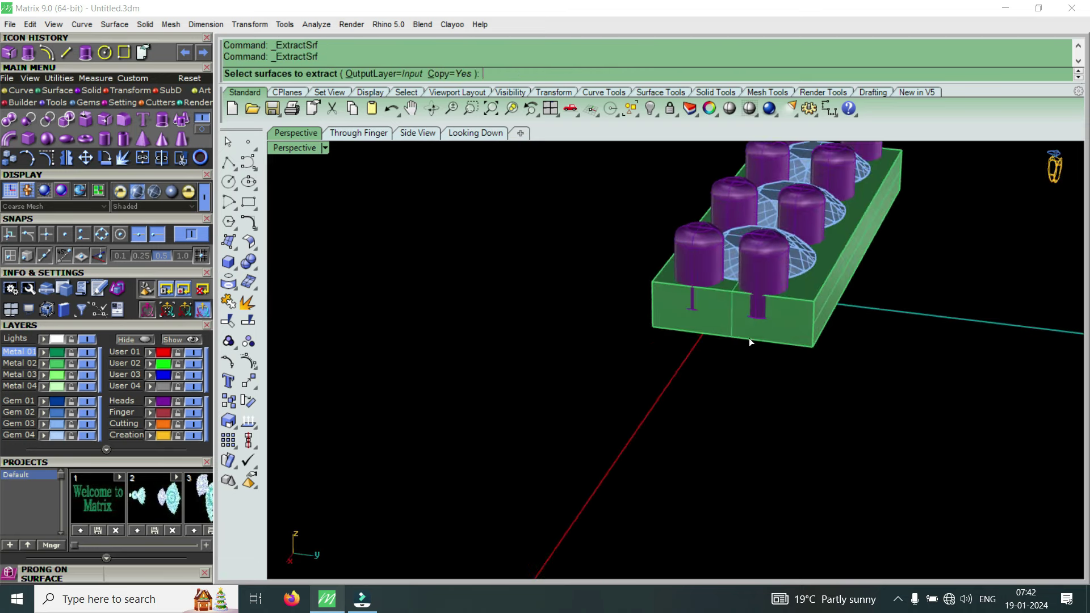
{"action": "key", "text": "Return"}
{"action": "left_click", "coordinate": [773, 329]}
{"action": "key", "text": "Escape"}
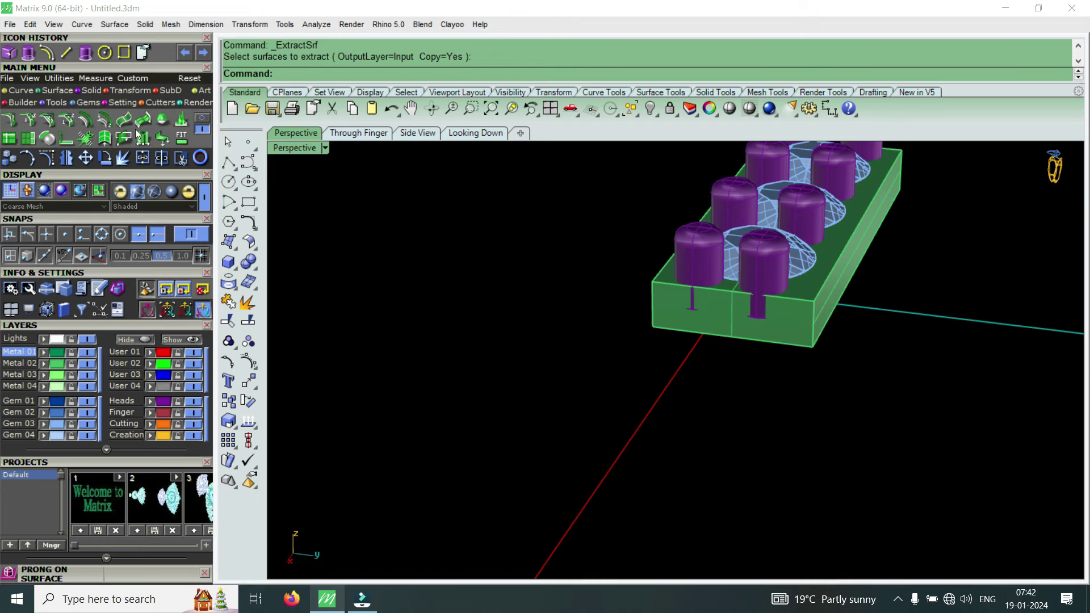
Extend the front bottom edge and a second side wall downward by a factor of 2
{"action": "left_click", "coordinate": [29, 138]}
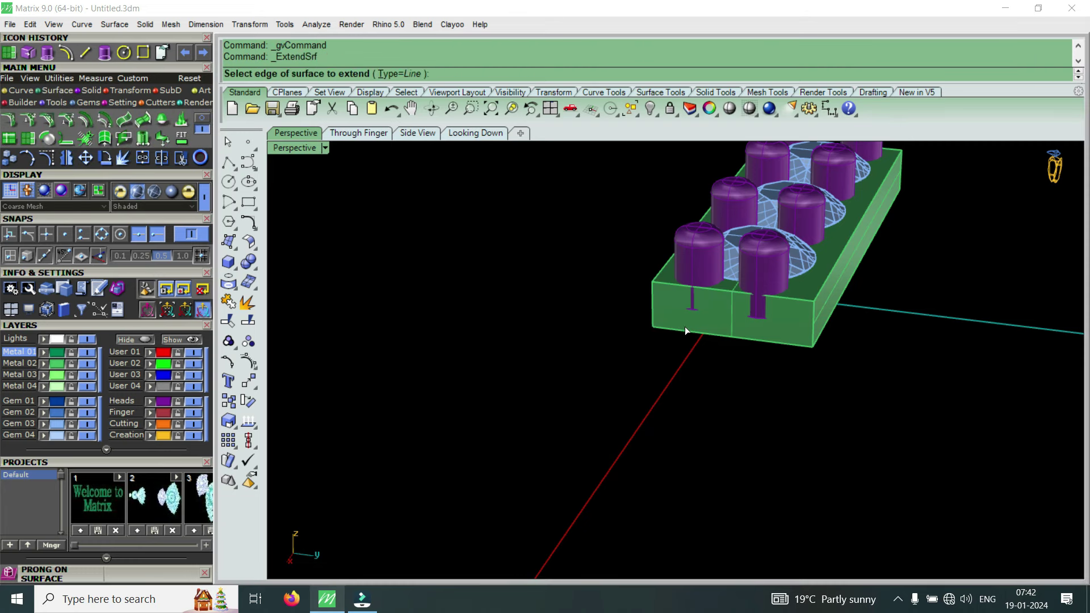
{"action": "left_click", "coordinate": [685, 329]}
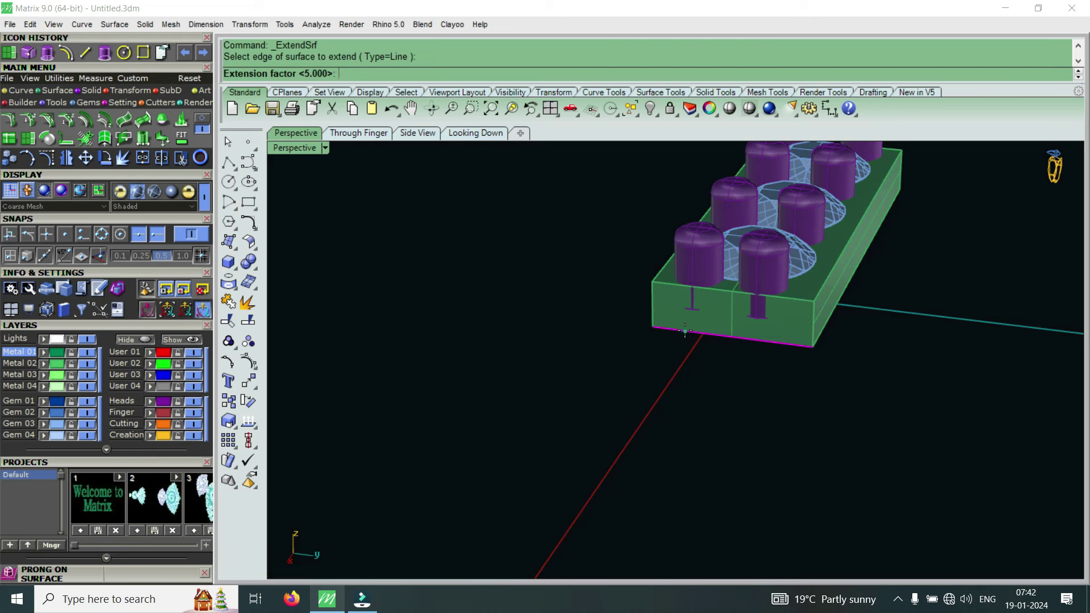
{"action": "type", "text": "2"}
{"action": "key", "text": "Return"}
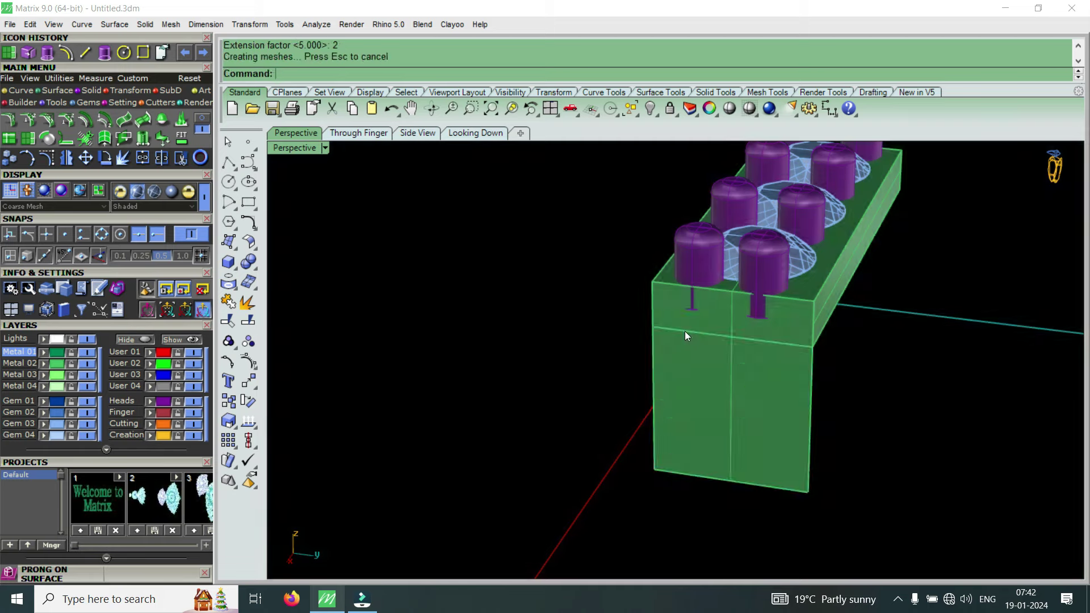
{"action": "mouse_move", "coordinate": [680, 374]}
{"action": "right_mouse_down"}
{"action": "mouse_move", "coordinate": [745, 370]}
{"action": "mouse_move", "coordinate": [816, 347]}
{"action": "right_mouse_up"}
{"action": "key", "text": "Return"}
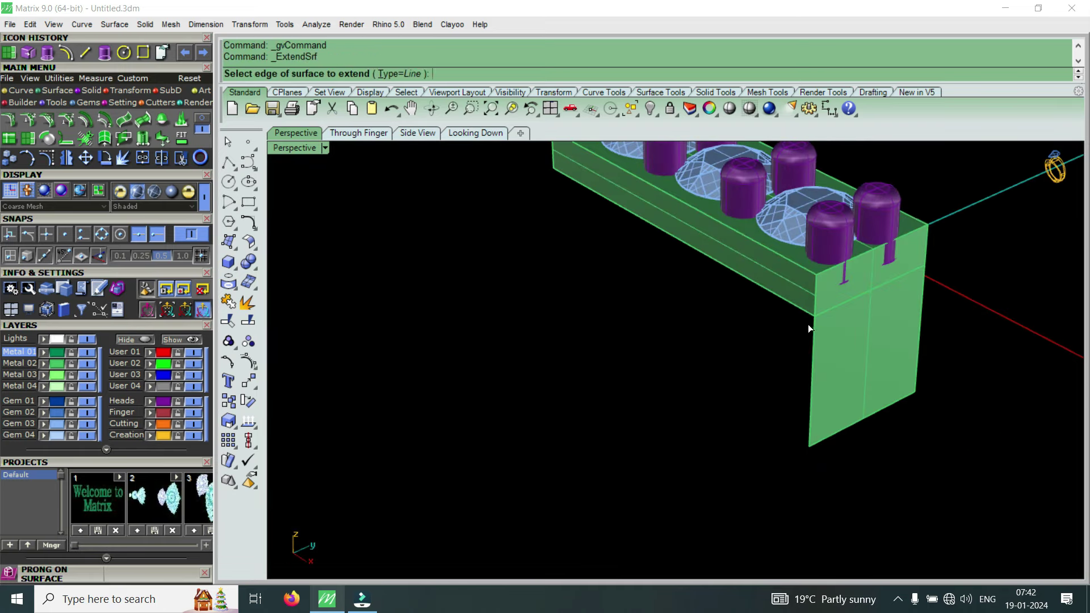
{"action": "left_click", "coordinate": [799, 312]}
{"action": "key", "text": "Return"}
Extend the remaining two side walls downward by the same 2.000 factor
{"action": "mouse_move", "coordinate": [773, 311]}
{"action": "right_mouse_down"}
{"action": "mouse_move", "coordinate": [757, 368]}
{"action": "mouse_move", "coordinate": [855, 353]}
{"action": "mouse_move", "coordinate": [517, 319]}
{"action": "mouse_move", "coordinate": [547, 318]}
{"action": "right_mouse_up"}
{"action": "key", "text": "Return"}
{"action": "left_click", "coordinate": [757, 383]}
{"action": "key", "text": "Return"}
{"action": "scroll", "coordinate": [547, 318], "scroll_direction": "up", "scroll_amount": 2}
{"action": "key", "text": "Return"}
{"action": "left_click", "coordinate": [546, 267]}
{"action": "key", "text": "Return"}
{"action": "mouse_move", "coordinate": [663, 414]}
{"action": "right_mouse_down"}
{"action": "mouse_move", "coordinate": [616, 334]}
{"action": "mouse_move", "coordinate": [628, 406]}
{"action": "mouse_move", "coordinate": [607, 333]}
{"action": "mouse_move", "coordinate": [653, 235]}
{"action": "right_mouse_up"}
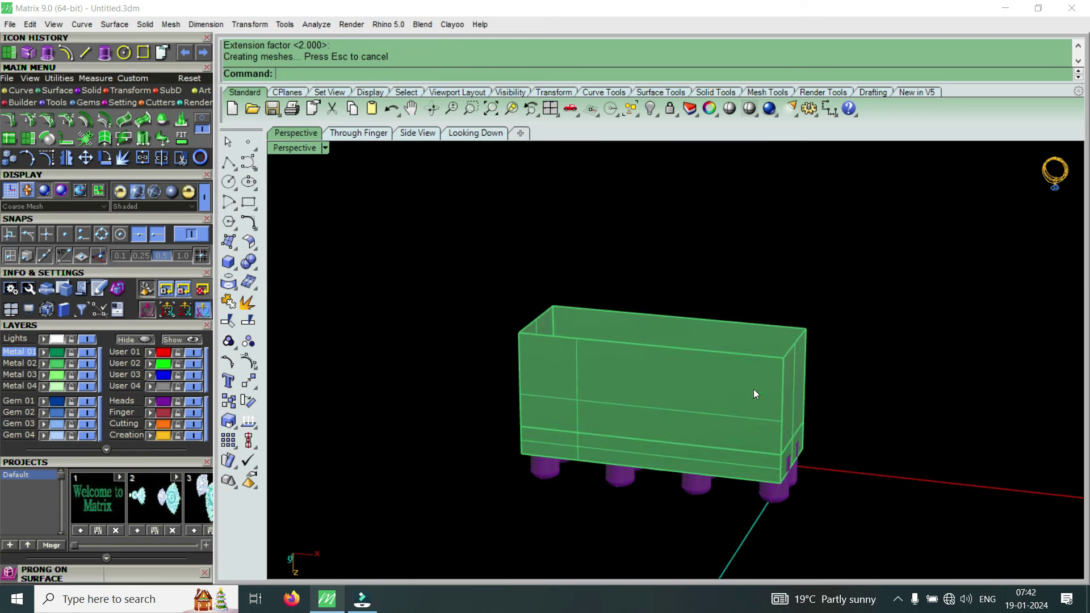
{"action": "scroll", "coordinate": [790, 414], "scroll_direction": "up", "scroll_amount": 2}
{"action": "scroll", "coordinate": [794, 421], "scroll_direction": "up", "scroll_amount": 2}
{"action": "mouse_move", "coordinate": [640, 414]}
{"action": "right_mouse_down"}
{"action": "mouse_move", "coordinate": [714, 321]}
{"action": "mouse_move", "coordinate": [719, 474]}
{"action": "right_mouse_up"}
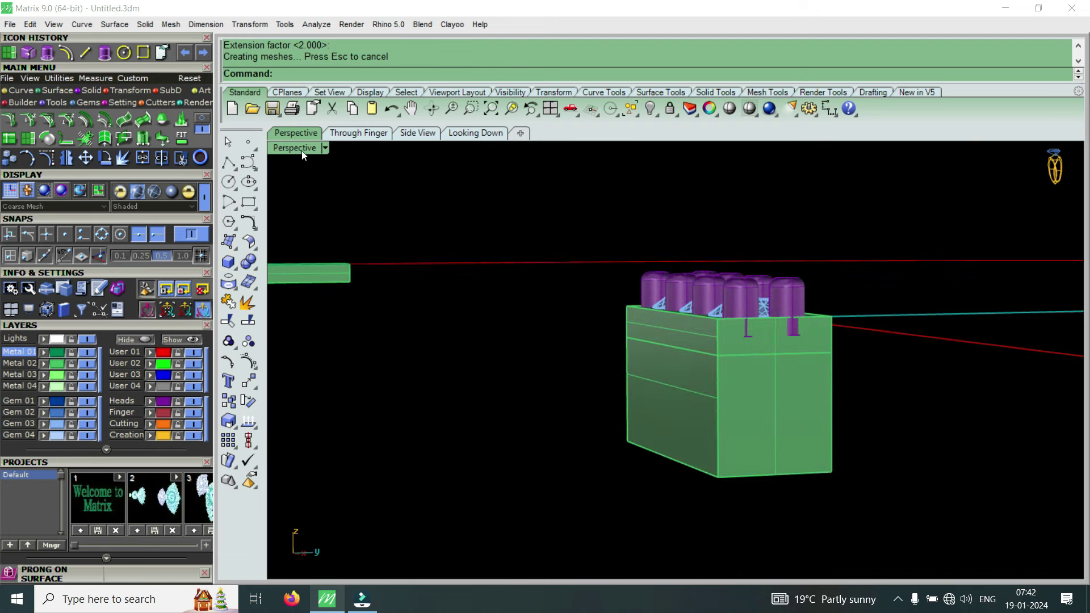
{"action": "double_click", "coordinate": [303, 149]}
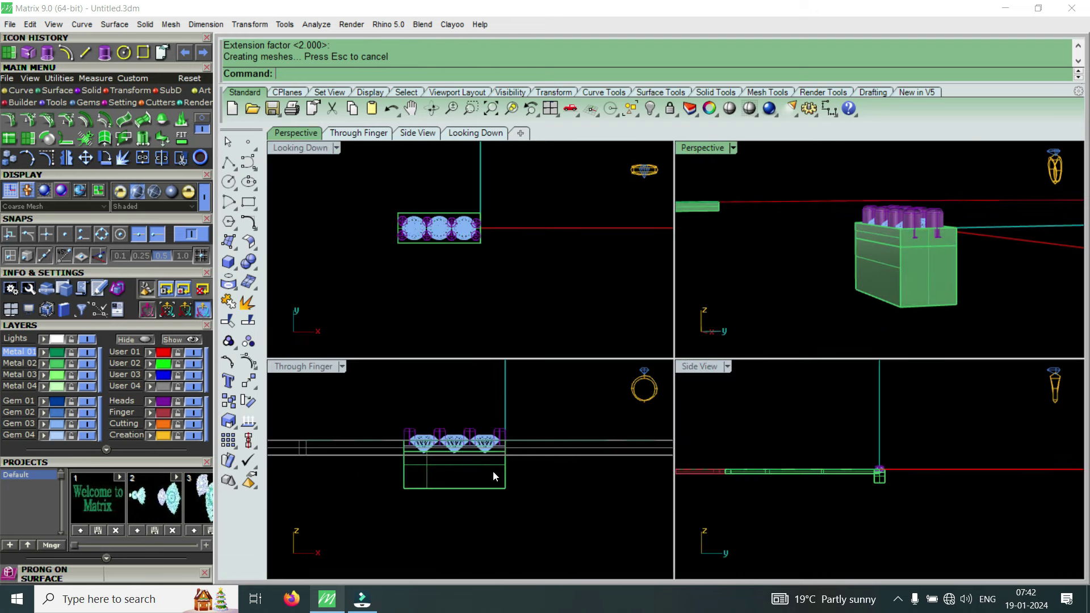
{"action": "scroll", "coordinate": [942, 261], "scroll_direction": "up", "scroll_amount": 1}
{"action": "scroll", "coordinate": [852, 227], "scroll_direction": "up", "scroll_amount": 1}
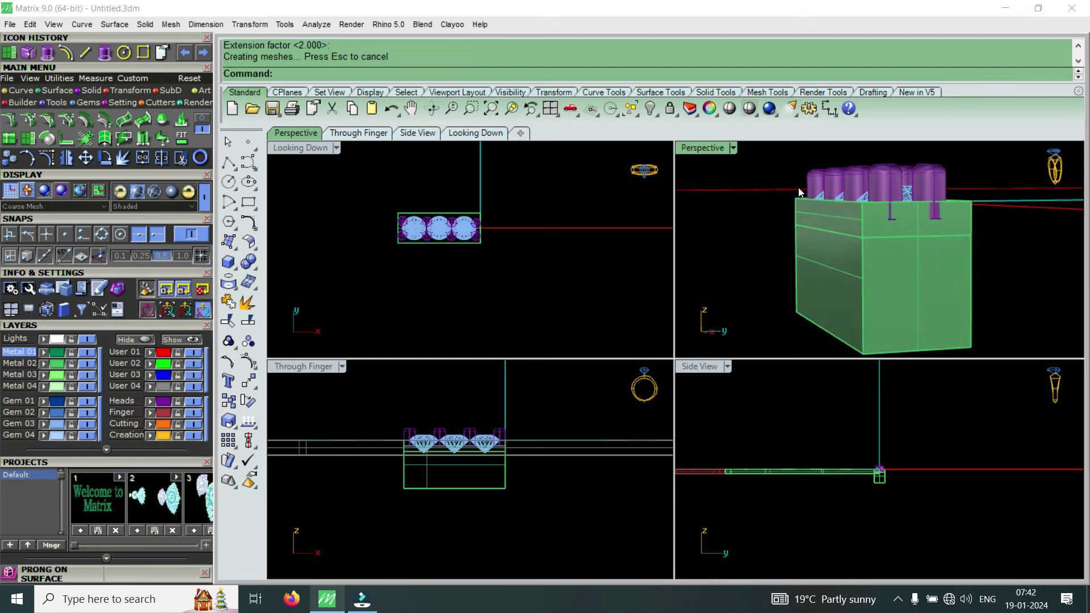
{"action": "double_click", "coordinate": [700, 145]}
{"action": "mouse_move", "coordinate": [685, 287]}
{"action": "right_mouse_down"}
{"action": "mouse_move", "coordinate": [768, 327]}
{"action": "mouse_move", "coordinate": [695, 274]}
{"action": "right_mouse_up"}
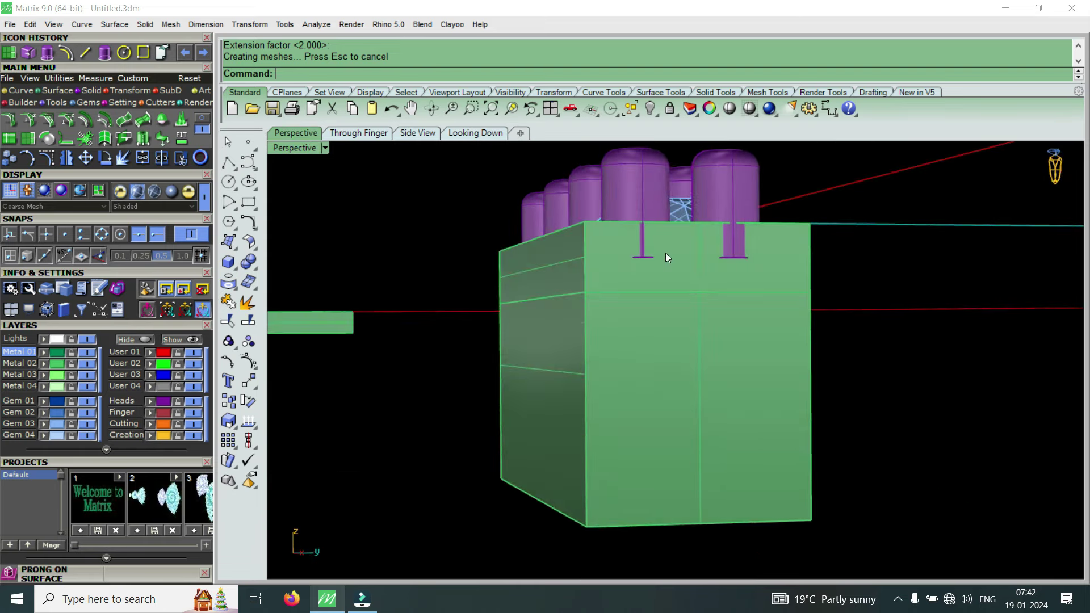
{"action": "scroll", "coordinate": [621, 306], "scroll_direction": "up", "scroll_amount": 2}
{"action": "left_click", "coordinate": [621, 306]}
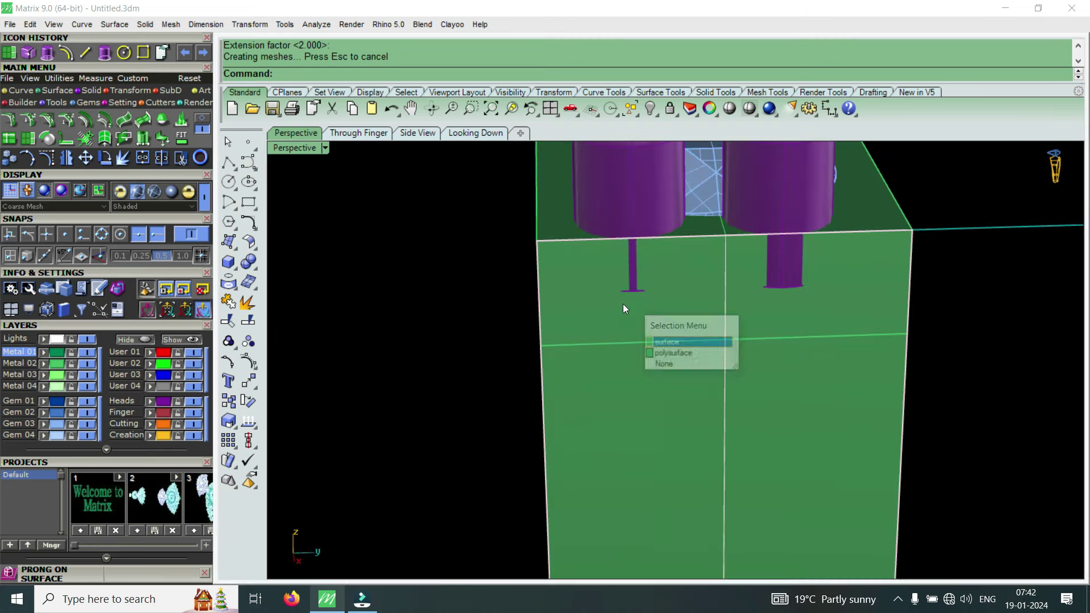
{"action": "left_click", "coordinate": [674, 354]}
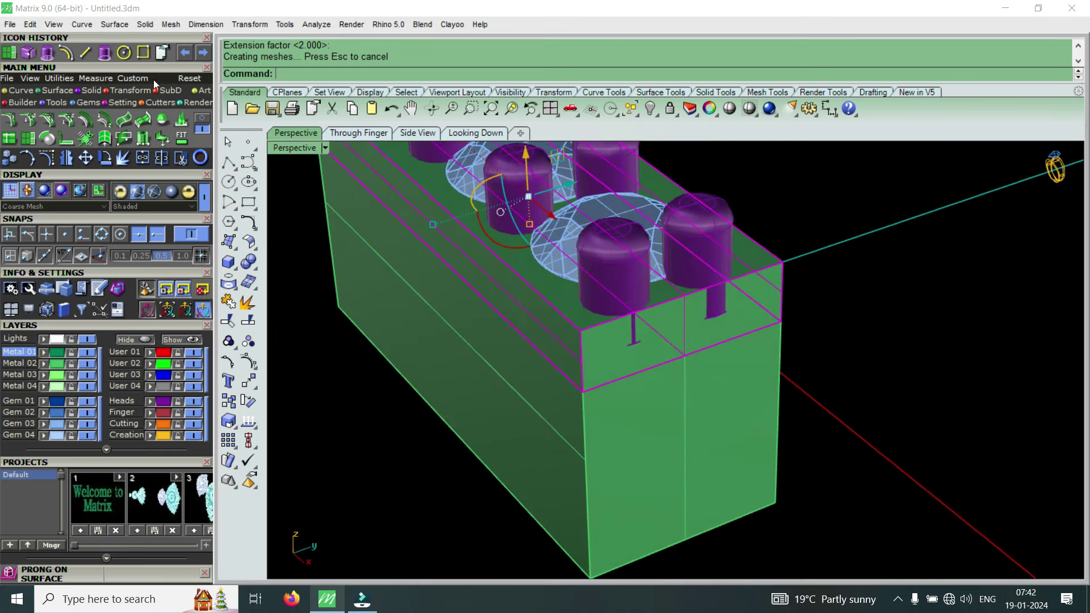
{"action": "left_click", "coordinate": [315, 25]}
Measure from the band's top corner to the point below it, reading 0.600 mm
{"action": "left_click", "coordinate": [358, 187]}
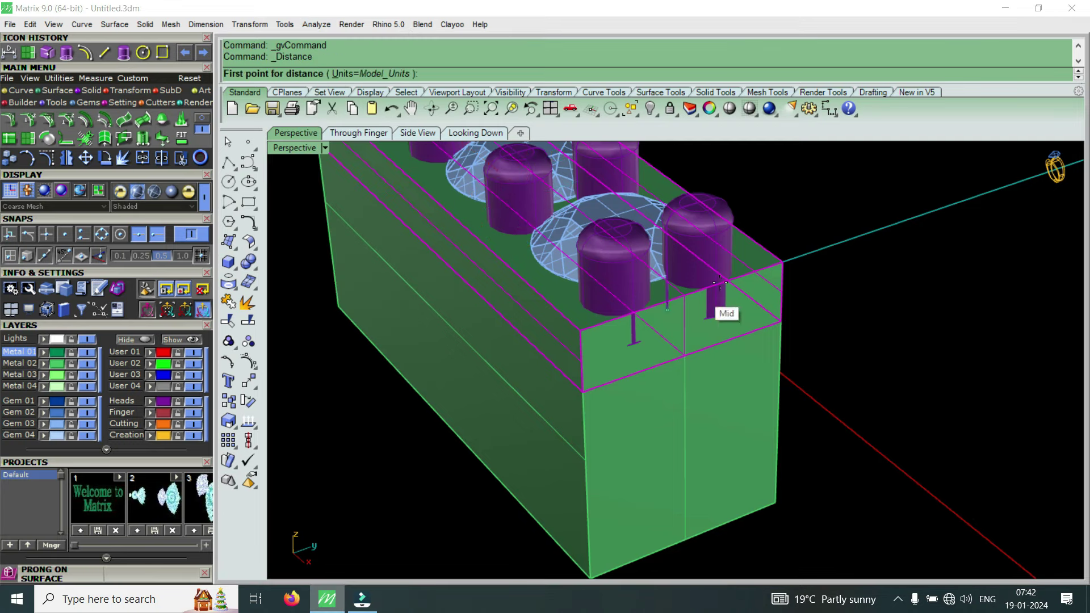
{"action": "left_click", "coordinate": [783, 263]}
{"action": "scroll", "coordinate": [790, 329], "scroll_direction": "up", "scroll_amount": 4}
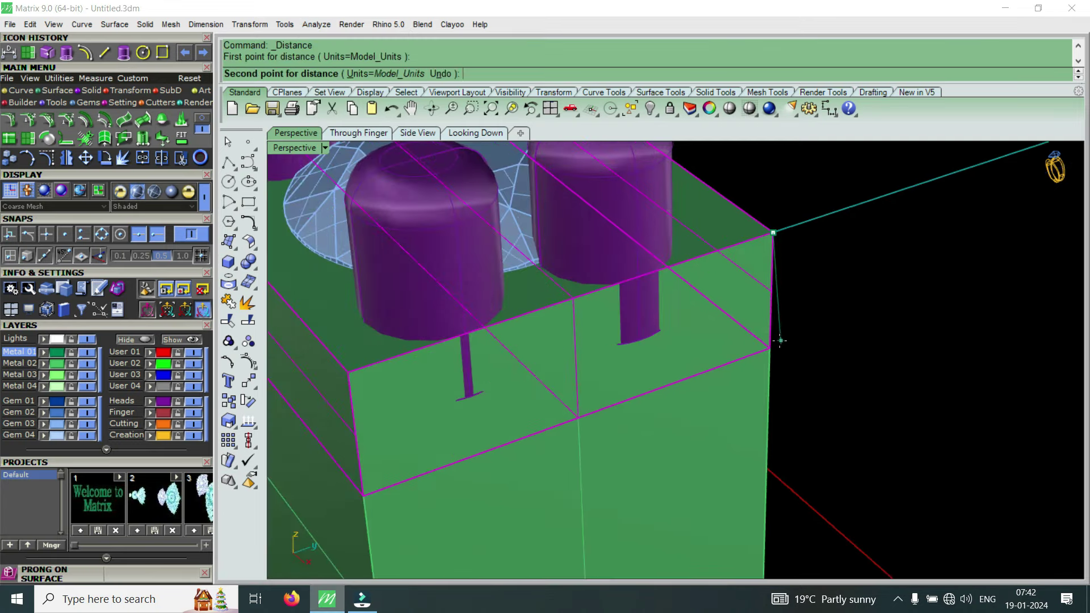
{"action": "left_click", "coordinate": [777, 347]}
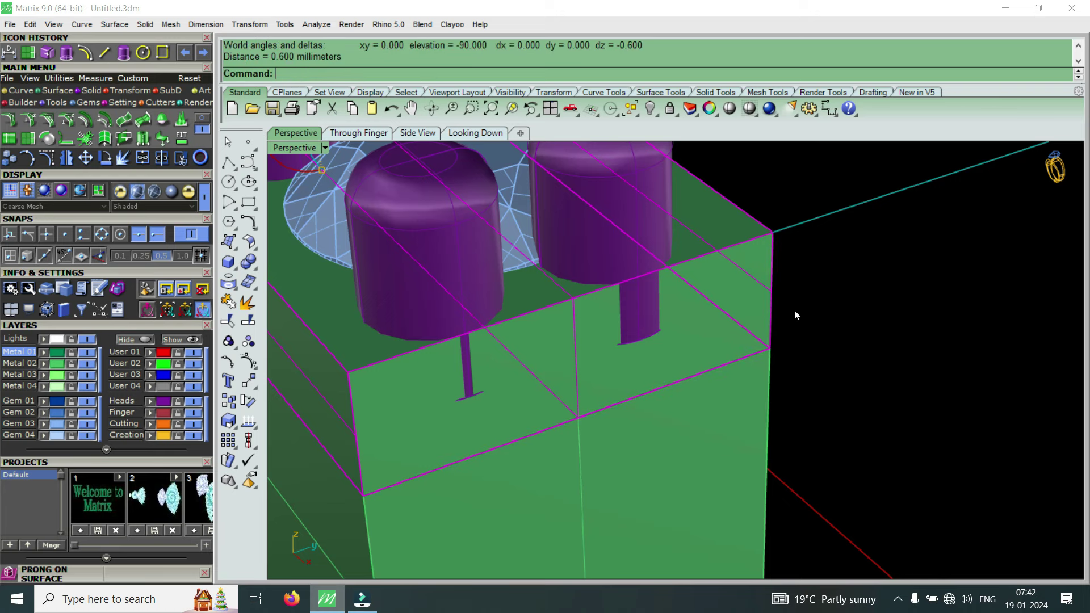
{"action": "scroll", "coordinate": [765, 322], "scroll_direction": "down", "scroll_amount": 3}
{"action": "right_click_drag", "start_coordinate": [766, 321], "coordinate": [650, 343]}
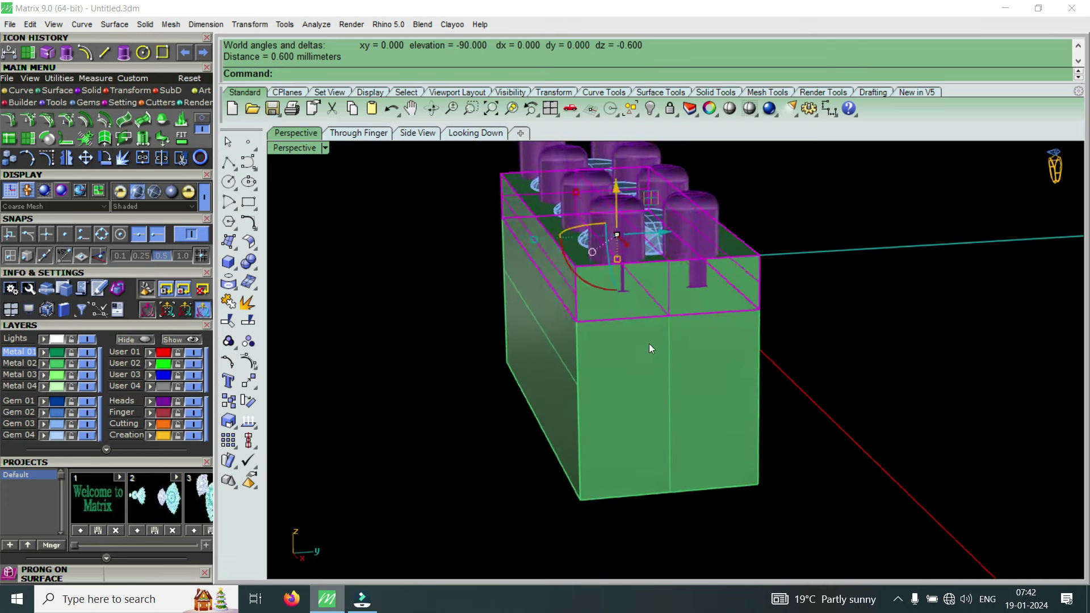
{"action": "scroll", "coordinate": [649, 343], "scroll_direction": "up", "scroll_amount": 3}
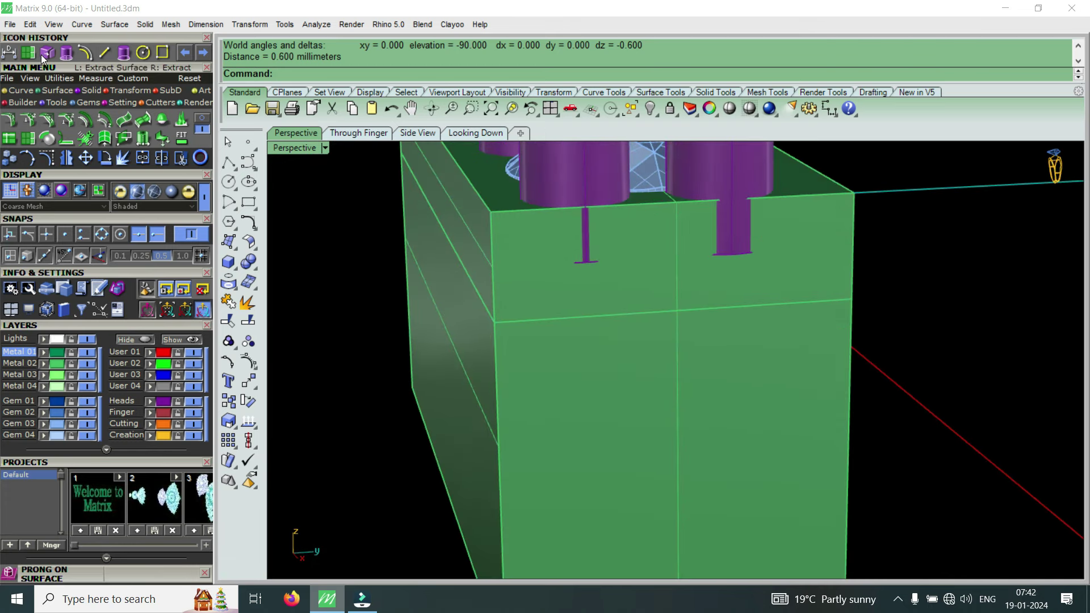
{"action": "left_click", "coordinate": [17, 92]}
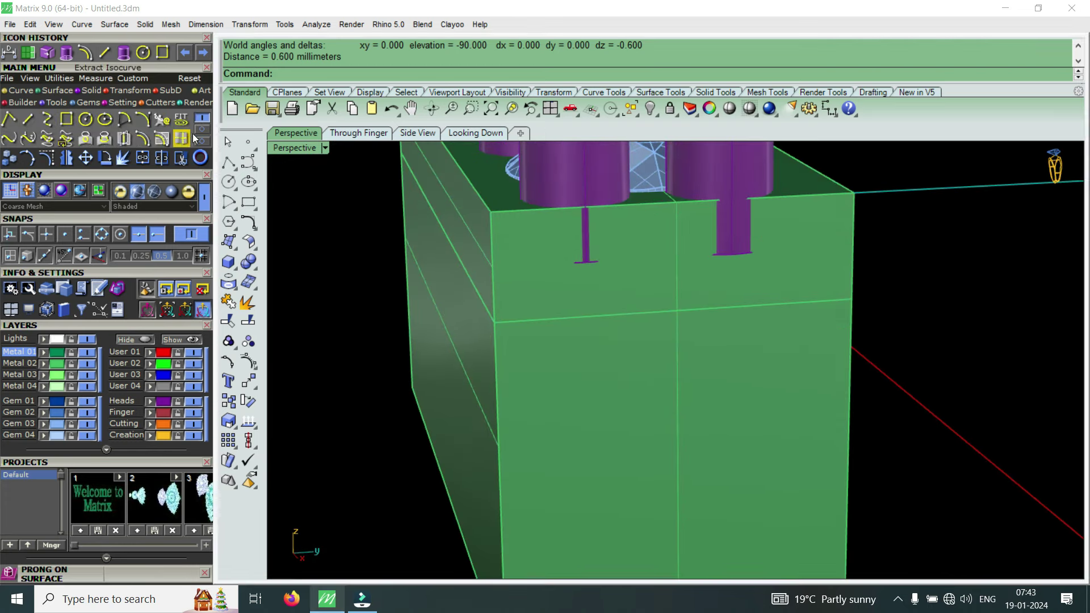
Duplicate the side face's horizontal edge as a curve
{"action": "left_click", "coordinate": [168, 140]}
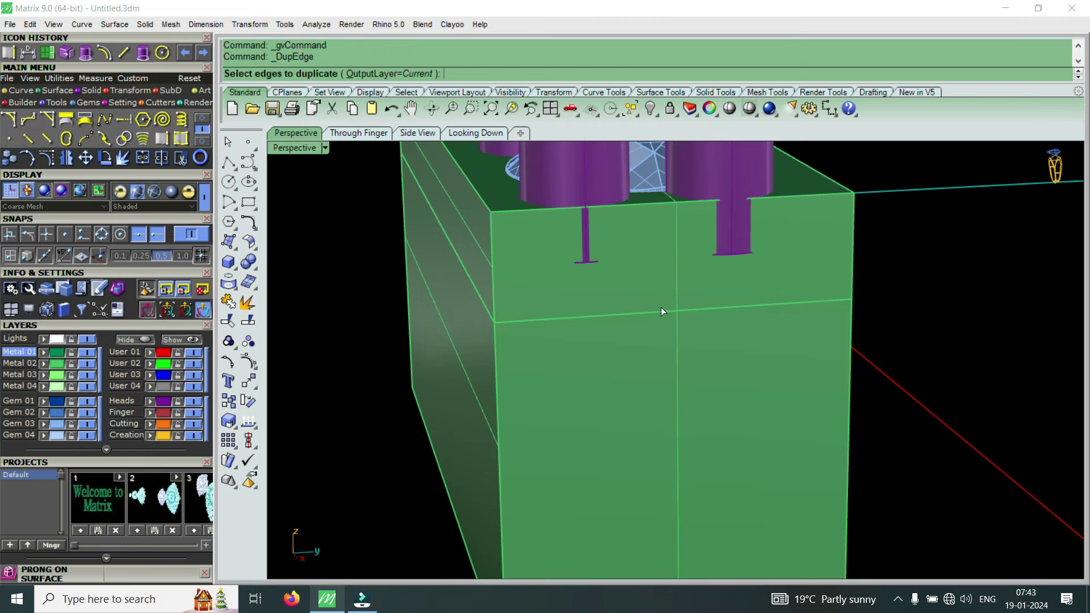
{"action": "left_click", "coordinate": [661, 313]}
{"action": "right_click", "coordinate": [660, 311]}
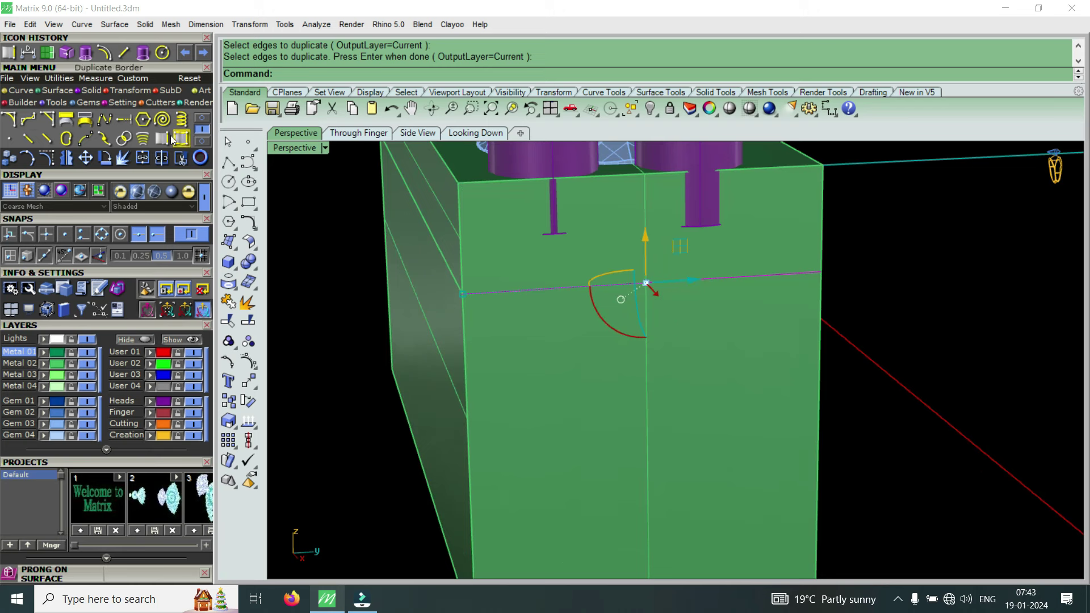
{"action": "left_click", "coordinate": [202, 140]}
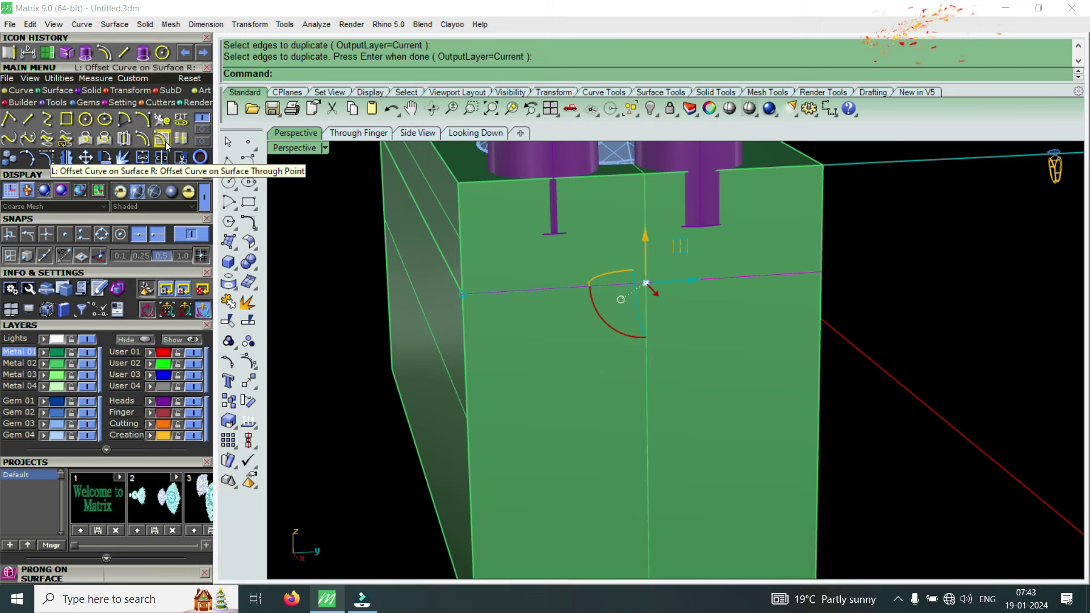
Offset that curve along the side face, flipping the direction downward with F
{"action": "key", "text": "Return"}
{"action": "left_click", "coordinate": [615, 386]}
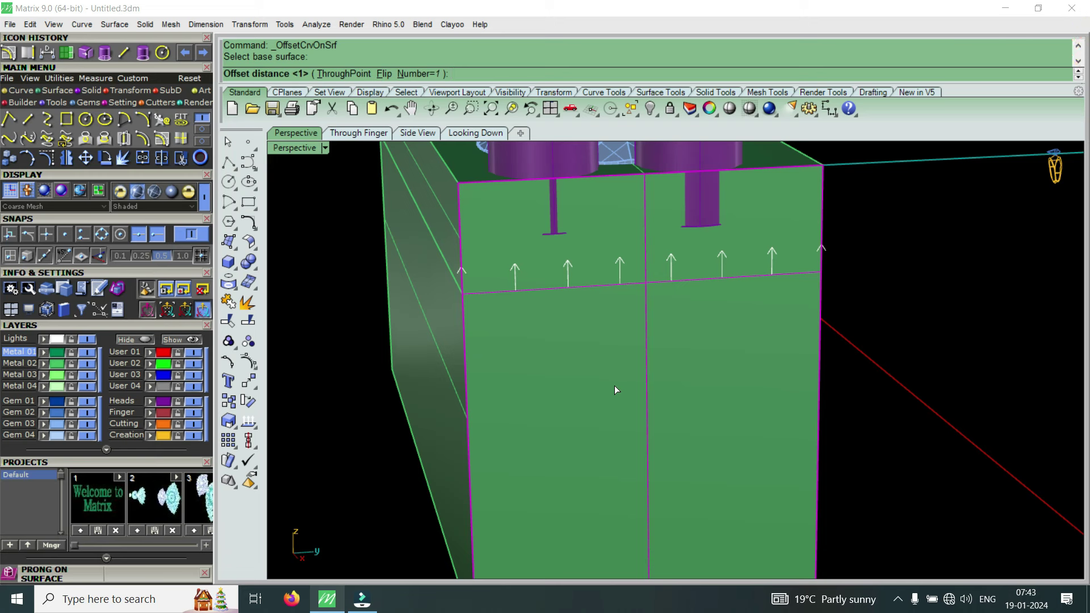
{"action": "type", "text": "f"}
{"action": "key", "text": "Return"}
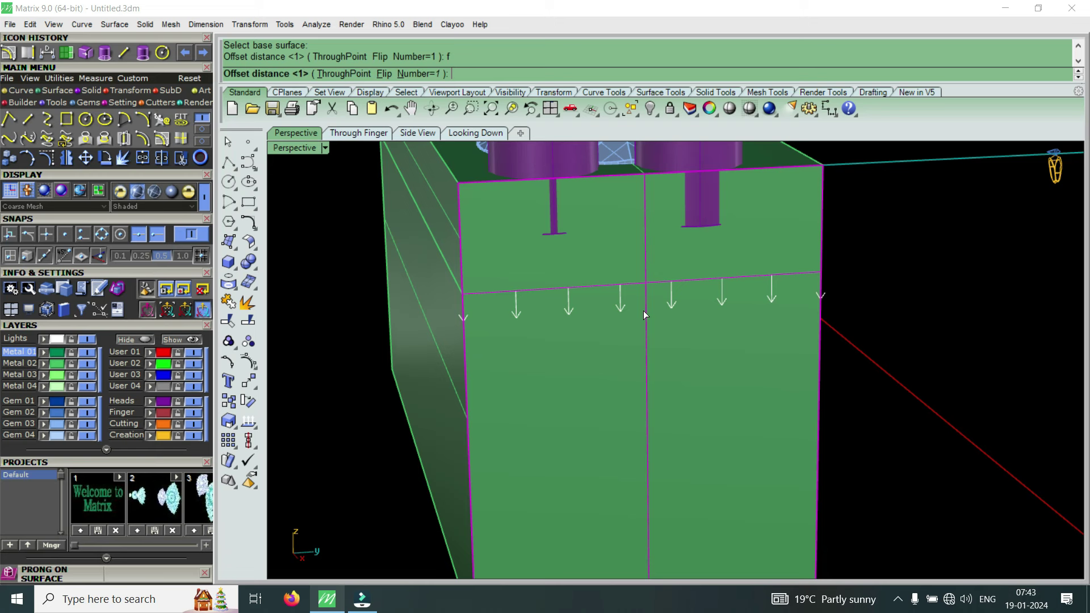
Offset a curve 0.8 downward across the block's front face
{"action": "key", "text": "Return"}
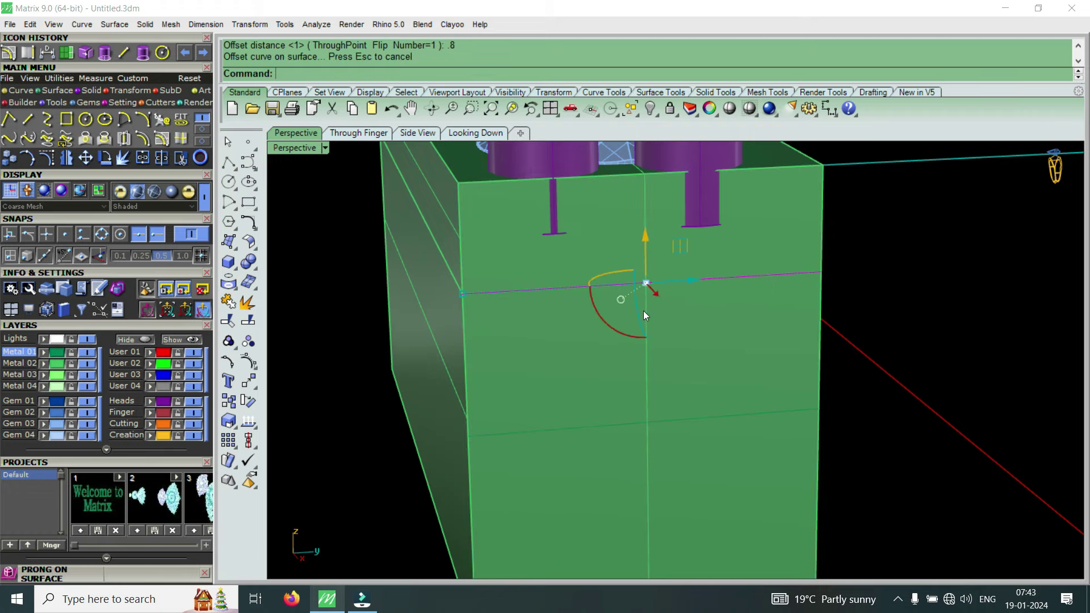
{"action": "scroll", "coordinate": [643, 311], "scroll_direction": "down", "scroll_amount": 5}
{"action": "scroll", "coordinate": [642, 328], "scroll_direction": "up", "scroll_amount": 3}
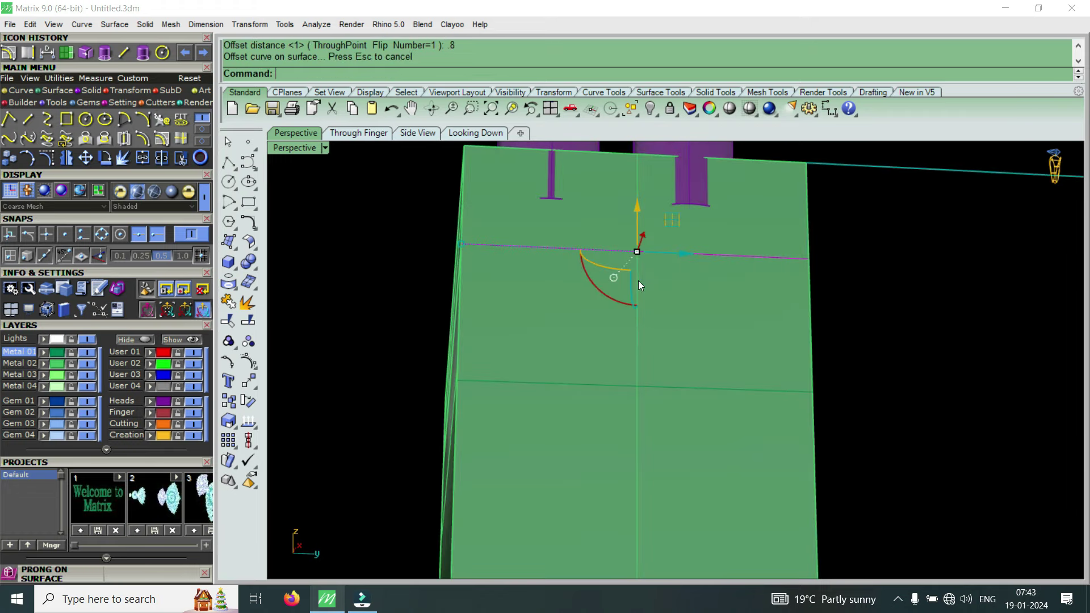
{"action": "scroll", "coordinate": [628, 333], "scroll_direction": "down", "scroll_amount": 3}
{"action": "right_click_drag", "start_coordinate": [586, 352], "coordinate": [653, 398]}
{"action": "scroll", "coordinate": [670, 405], "scroll_direction": "up", "scroll_amount": 2}
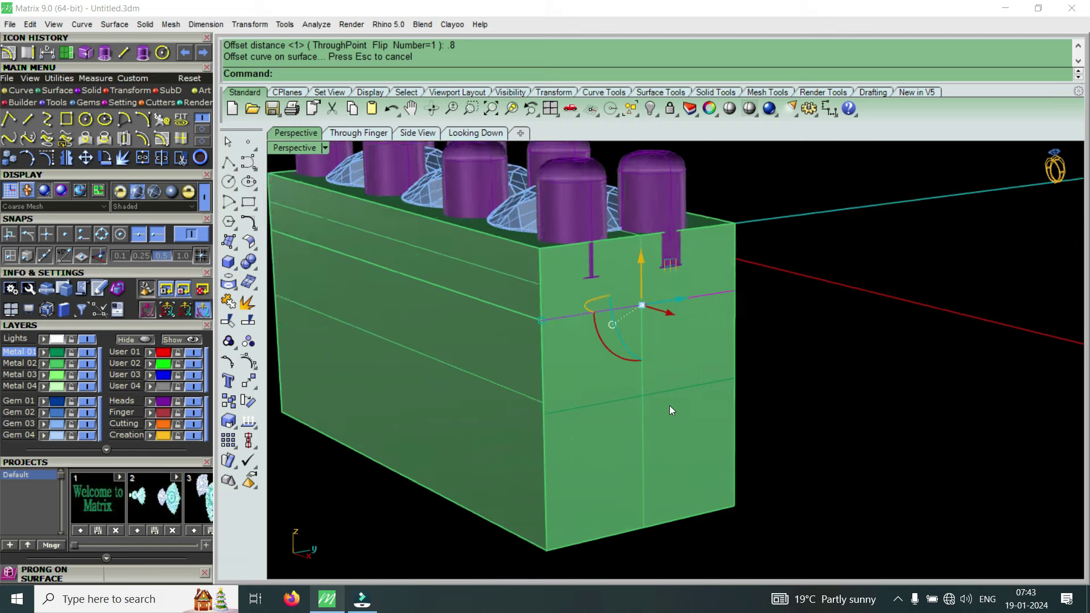
{"action": "scroll", "coordinate": [635, 395], "scroll_direction": "up", "scroll_amount": 2}
{"action": "left_click", "coordinate": [635, 395]}
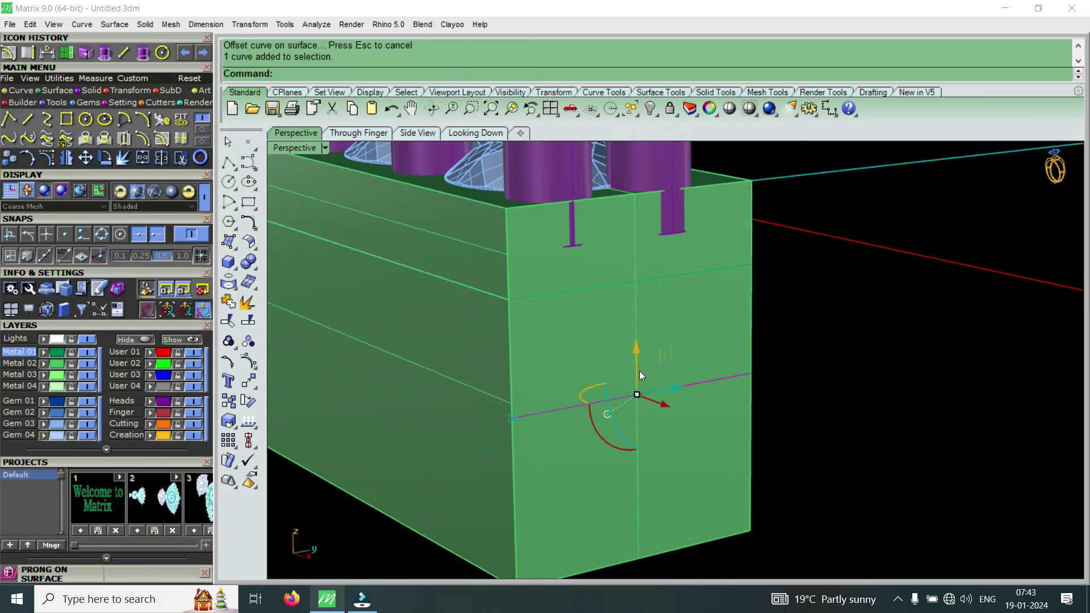
{"action": "scroll", "coordinate": [640, 370], "scroll_direction": "down", "scroll_amount": 2}
{"action": "scroll", "coordinate": [642, 345], "scroll_direction": "down", "scroll_amount": 1}
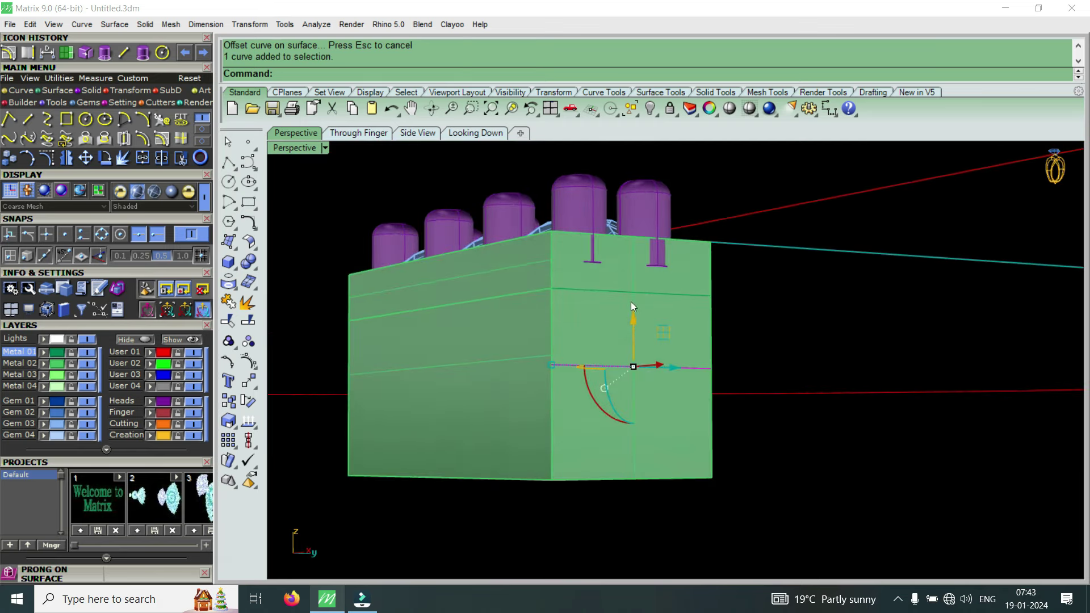
{"action": "scroll", "coordinate": [632, 302], "scroll_direction": "up", "scroll_amount": 3}
{"action": "scroll", "coordinate": [638, 288], "scroll_direction": "down", "scroll_amount": 2}
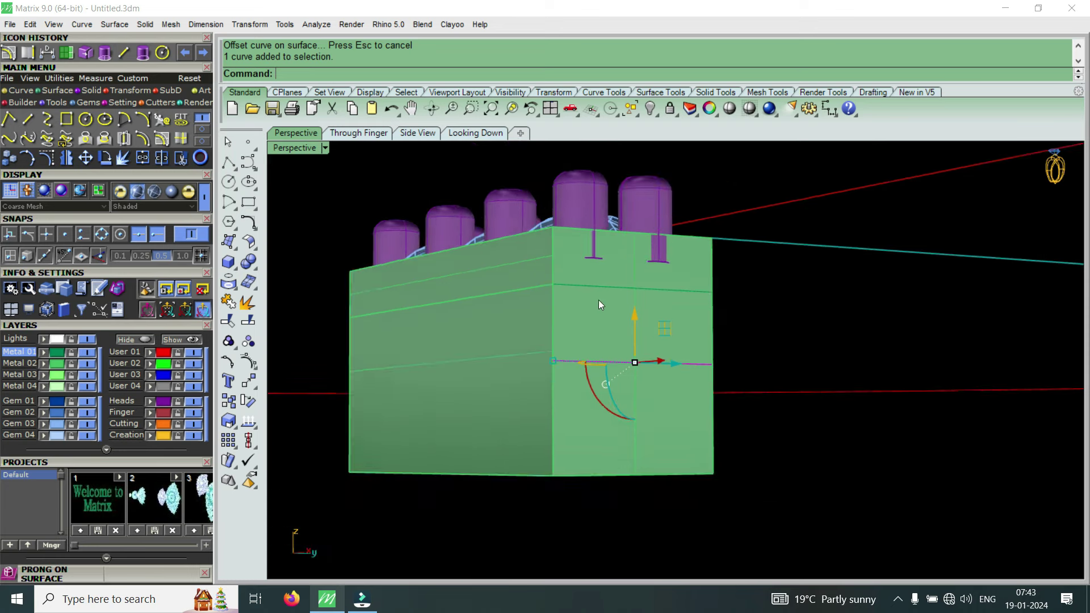
{"action": "right_click_drag", "start_coordinate": [598, 300], "coordinate": [640, 296]}
{"action": "scroll", "coordinate": [665, 361], "scroll_direction": "up", "scroll_amount": 2}
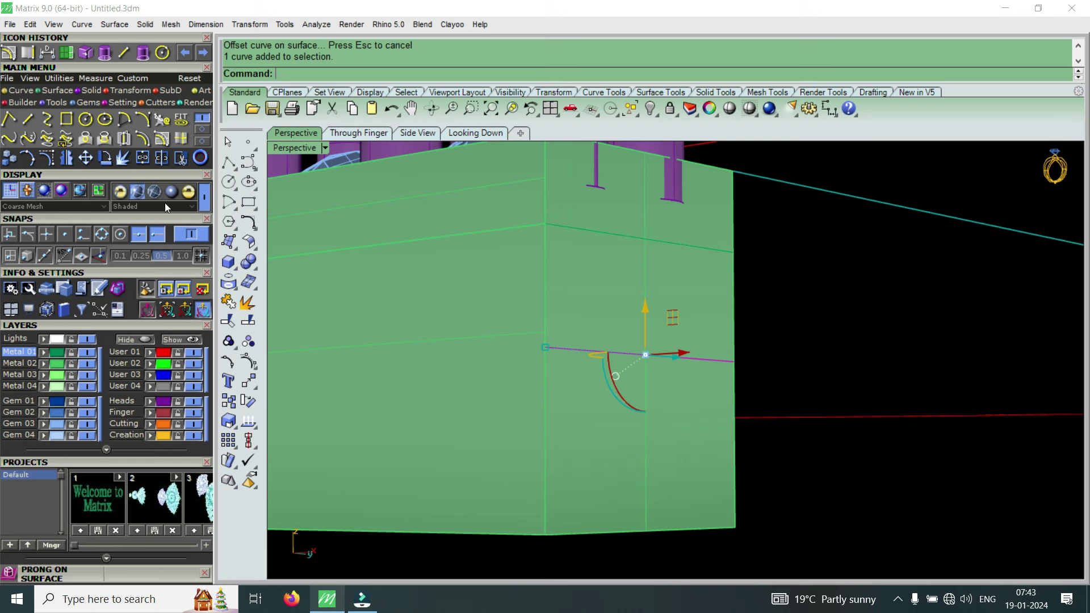
Offset the new curve a further 0.9 downward on the front face, flipping direction
{"action": "left_click", "coordinate": [16, 55]}
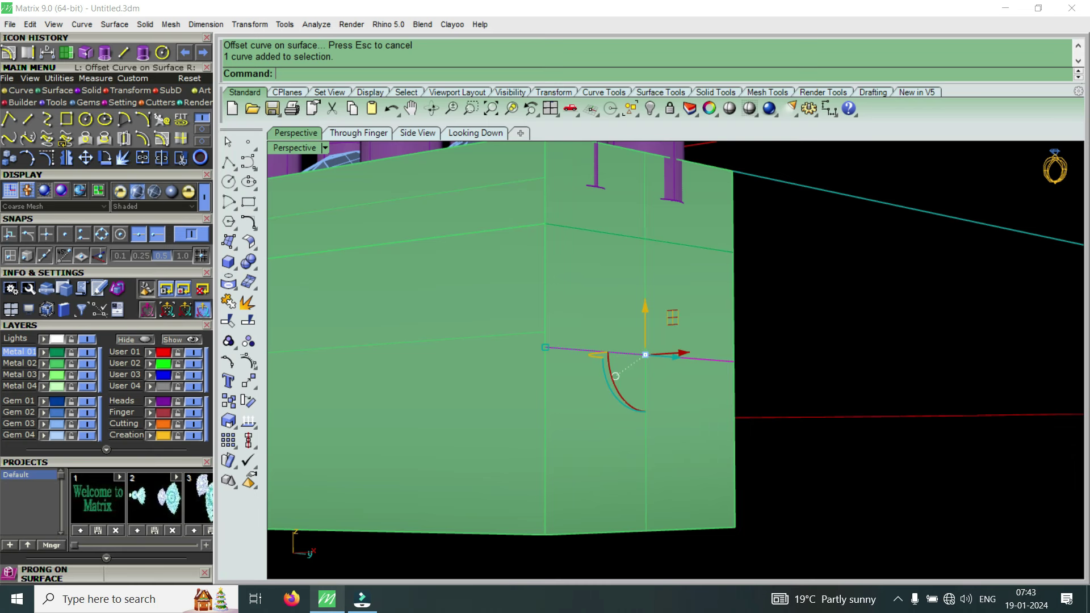
{"action": "left_click", "coordinate": [649, 398]}
{"action": "type", "text": "f"}
{"action": "key", "text": "Return"}
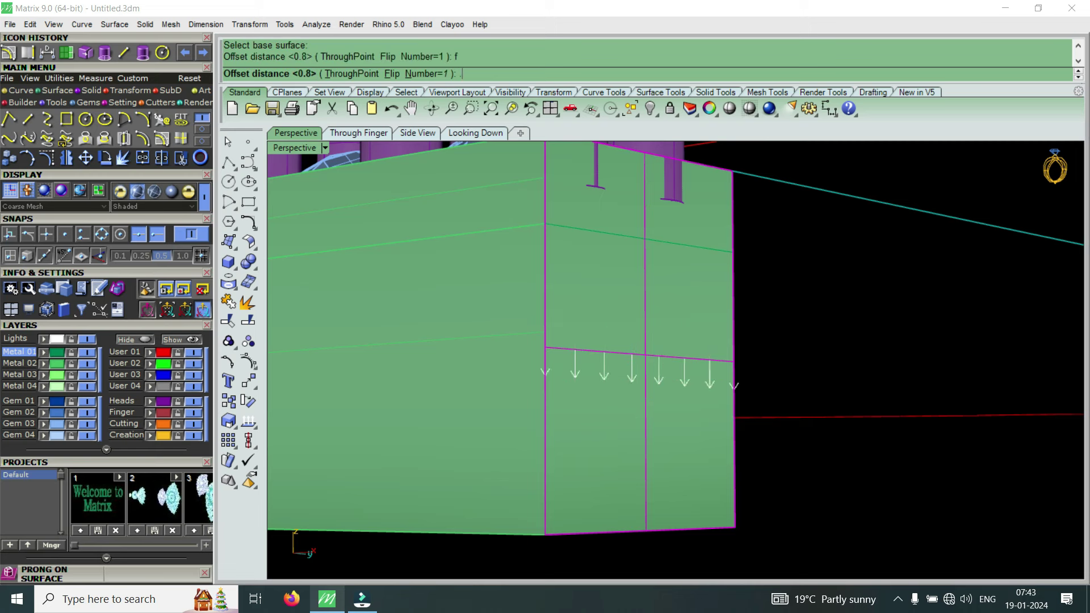
{"action": "key", "text": "Return"}
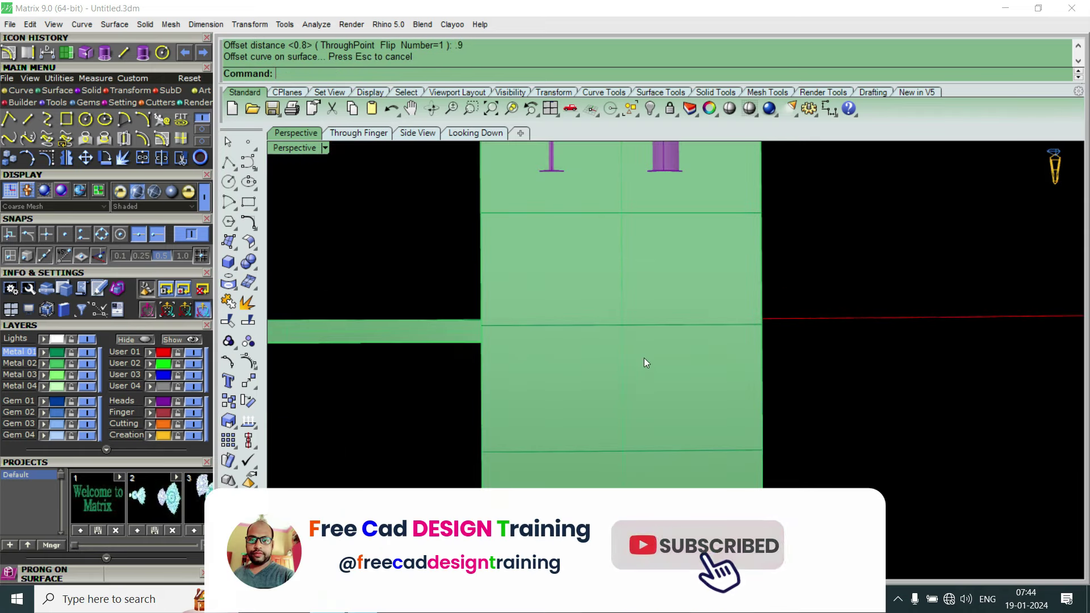
{"action": "scroll", "coordinate": [642, 377], "scroll_direction": "down", "scroll_amount": 5}
{"action": "right_click_drag", "start_coordinate": [657, 383], "coordinate": [727, 282]}
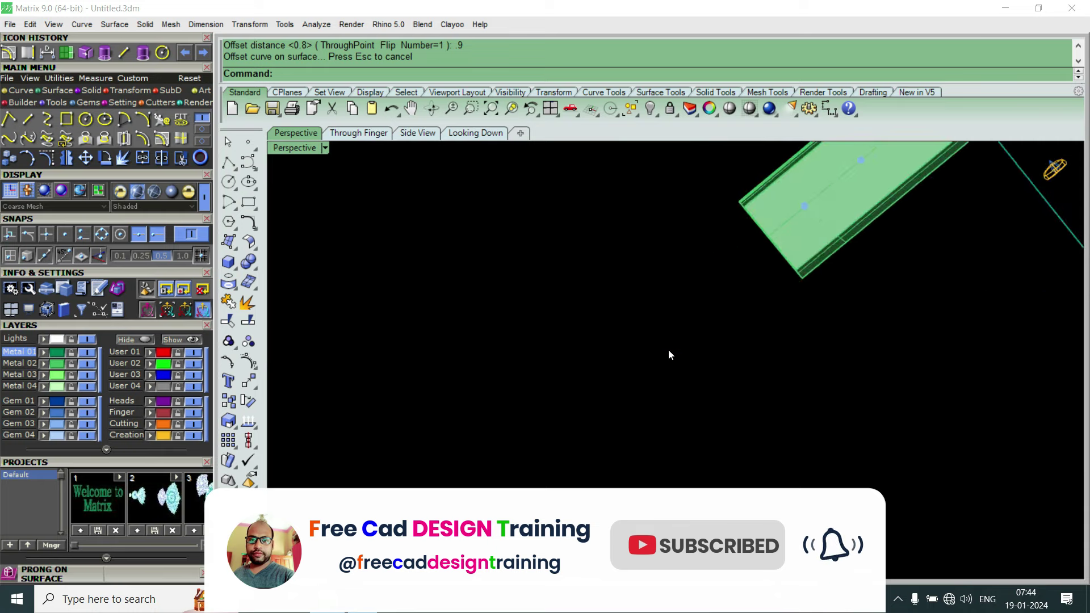
{"action": "scroll", "coordinate": [727, 282], "scroll_direction": "up", "scroll_amount": 3}
{"action": "scroll", "coordinate": [850, 321], "scroll_direction": "up", "scroll_amount": 3}
Select the block's surfaces and orbit it to run diagonally
{"action": "left_click", "coordinate": [779, 221], "text": "ctrl+shift"}
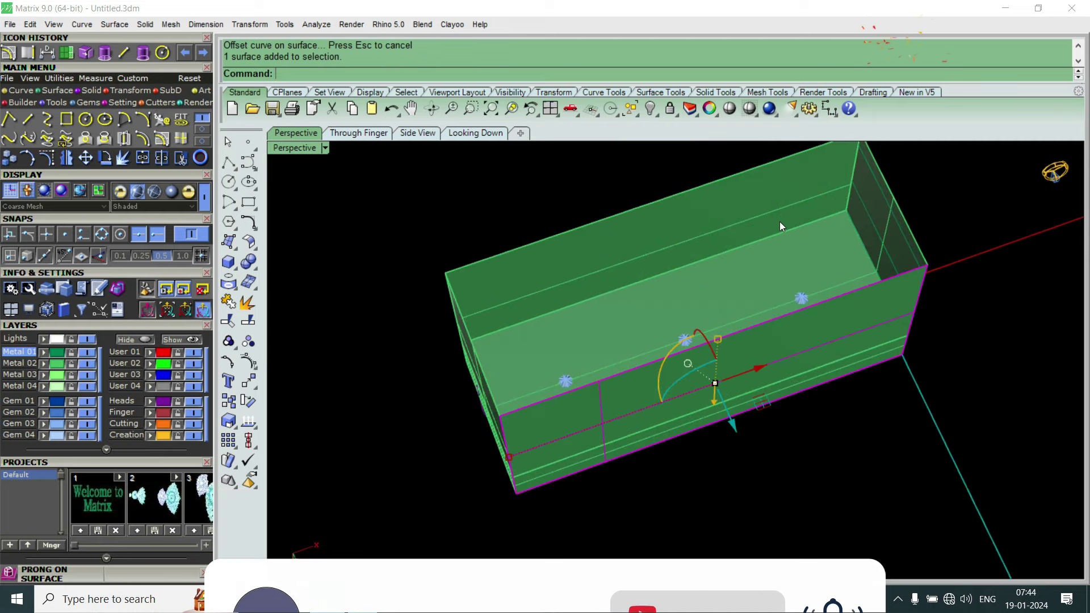
{"action": "left_click", "coordinate": [830, 206], "text": "ctrl+shift"}
{"action": "mouse_move", "coordinate": [878, 216]}
{"action": "right_mouse_down"}
{"action": "mouse_move", "coordinate": [741, 280]}
{"action": "mouse_move", "coordinate": [628, 255]}
{"action": "right_mouse_up"}
{"action": "scroll", "coordinate": [602, 374], "scroll_direction": "up", "scroll_amount": 3}
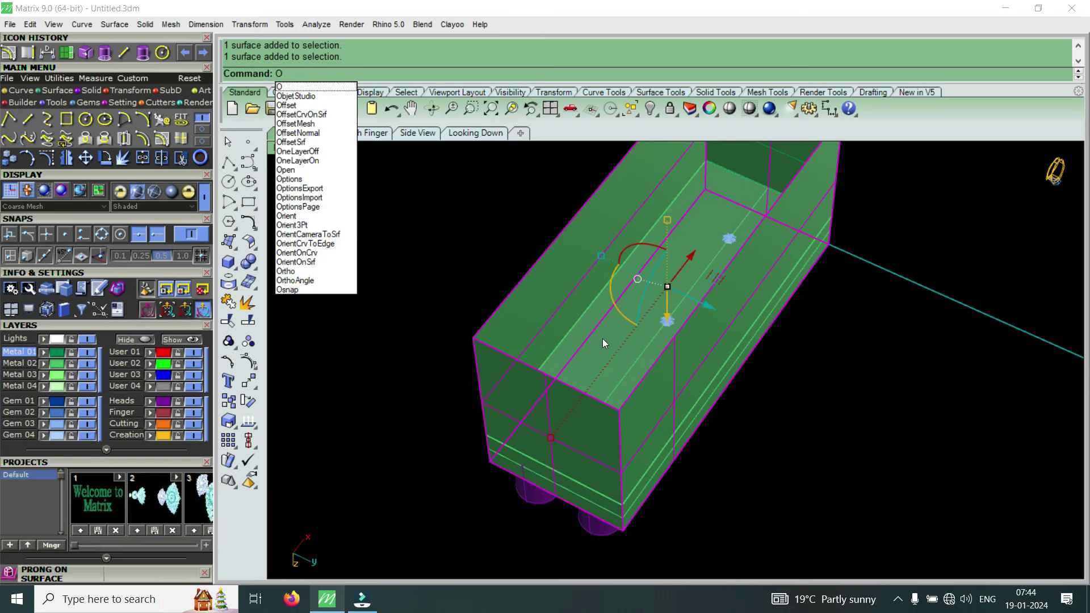
Offset the selected block surfaces inward by 0.5 with OffsetSrf, flipping all directions
{"action": "type", "text": "ffsetSrf"}
{"action": "key", "text": "Return"}
{"action": "type", "text": "f"}
{"action": "key", "text": "Return"}
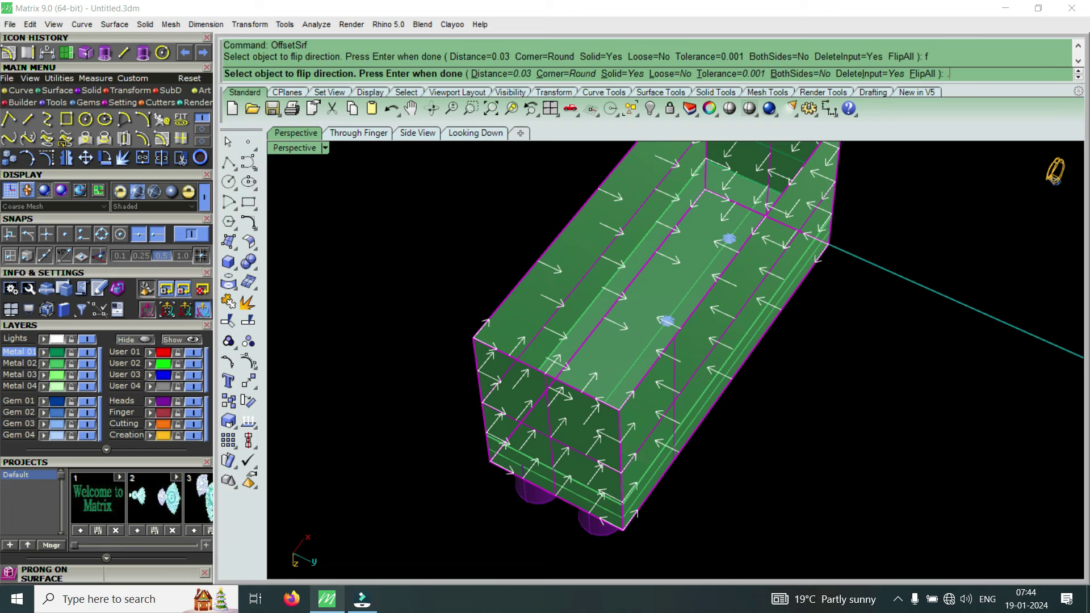
{"action": "key", "text": "Return"}
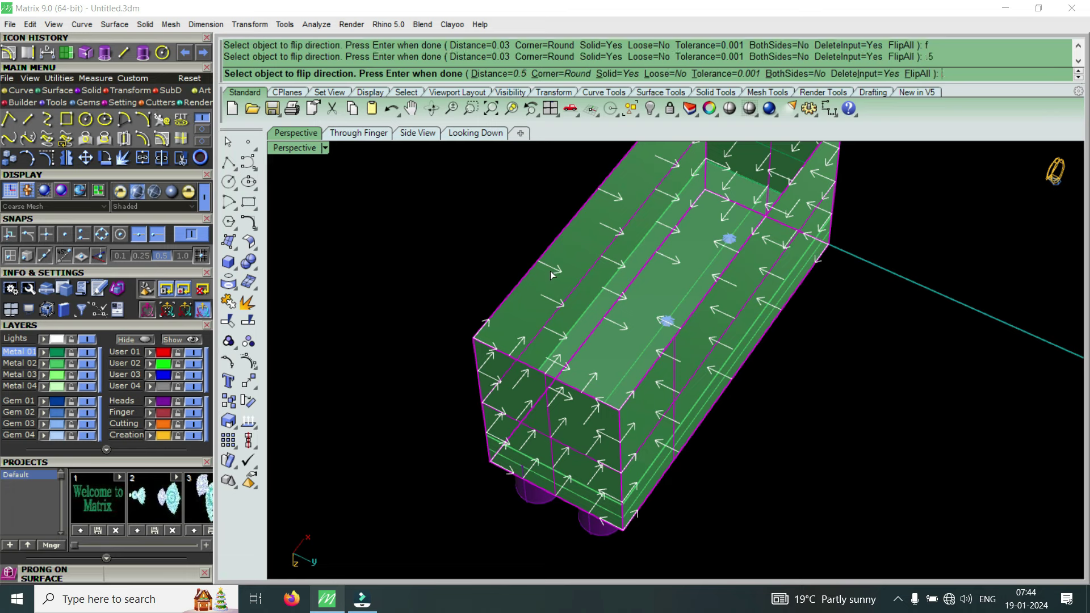
{"action": "scroll", "coordinate": [697, 322], "scroll_direction": "down", "scroll_amount": 2}
{"action": "key", "text": "Escape"}
Orbit around the hollow block to inspect the shell, gems and prongs
{"action": "mouse_move", "coordinate": [696, 323]}
{"action": "right_mouse_down"}
{"action": "mouse_move", "coordinate": [720, 405]}
{"action": "mouse_move", "coordinate": [738, 268]}
{"action": "mouse_move", "coordinate": [699, 312]}
{"action": "mouse_move", "coordinate": [762, 356]}
{"action": "right_mouse_up"}
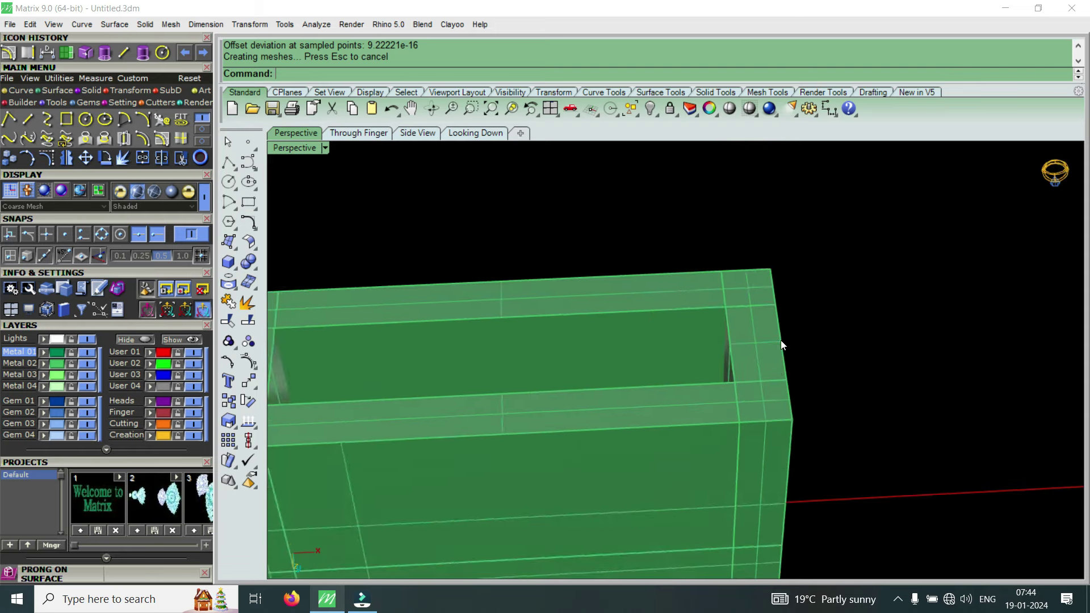
{"action": "mouse_move", "coordinate": [714, 336]}
{"action": "right_mouse_down"}
{"action": "mouse_move", "coordinate": [779, 364]}
{"action": "mouse_move", "coordinate": [672, 373]}
{"action": "right_mouse_up"}
{"action": "scroll", "coordinate": [750, 363], "scroll_direction": "up", "scroll_amount": 2}
{"action": "scroll", "coordinate": [743, 351], "scroll_direction": "down", "scroll_amount": 3}
{"action": "scroll", "coordinate": [778, 365], "scroll_direction": "up", "scroll_amount": 3}
{"action": "scroll", "coordinate": [461, 357], "scroll_direction": "up", "scroll_amount": 3}
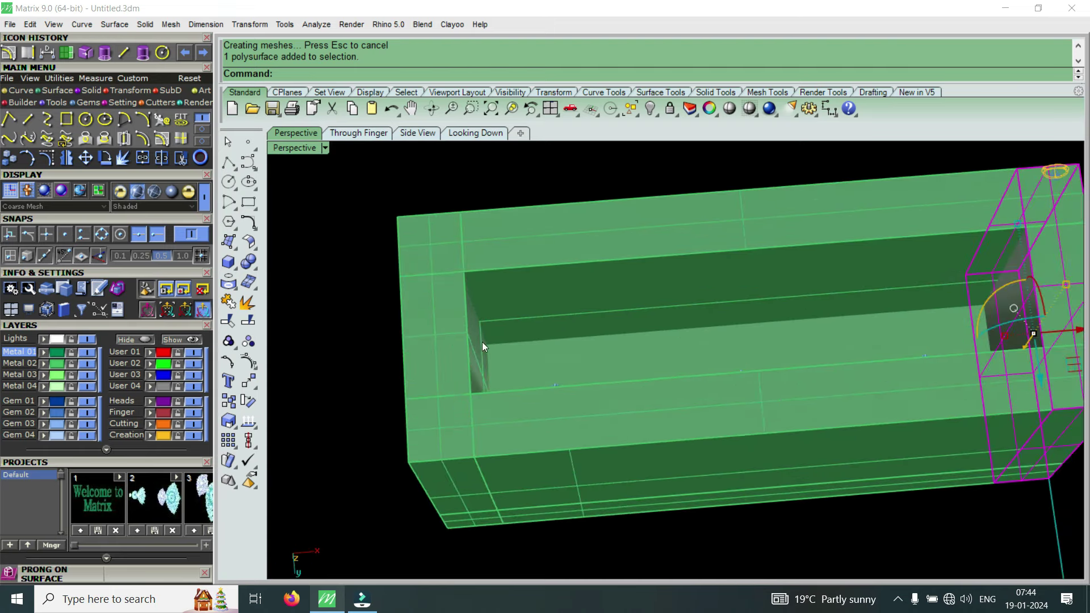
{"action": "scroll", "coordinate": [508, 346], "scroll_direction": "down", "scroll_amount": 3}
{"action": "right_click_drag", "start_coordinate": [707, 346], "coordinate": [846, 371]}
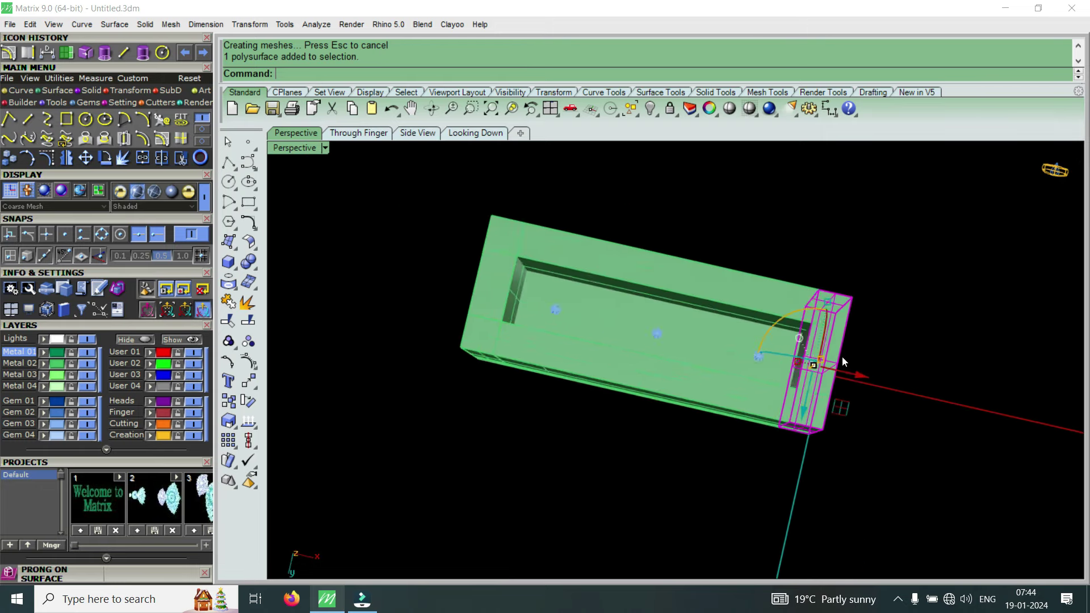
{"action": "scroll", "coordinate": [840, 370], "scroll_direction": "down", "scroll_amount": 2}
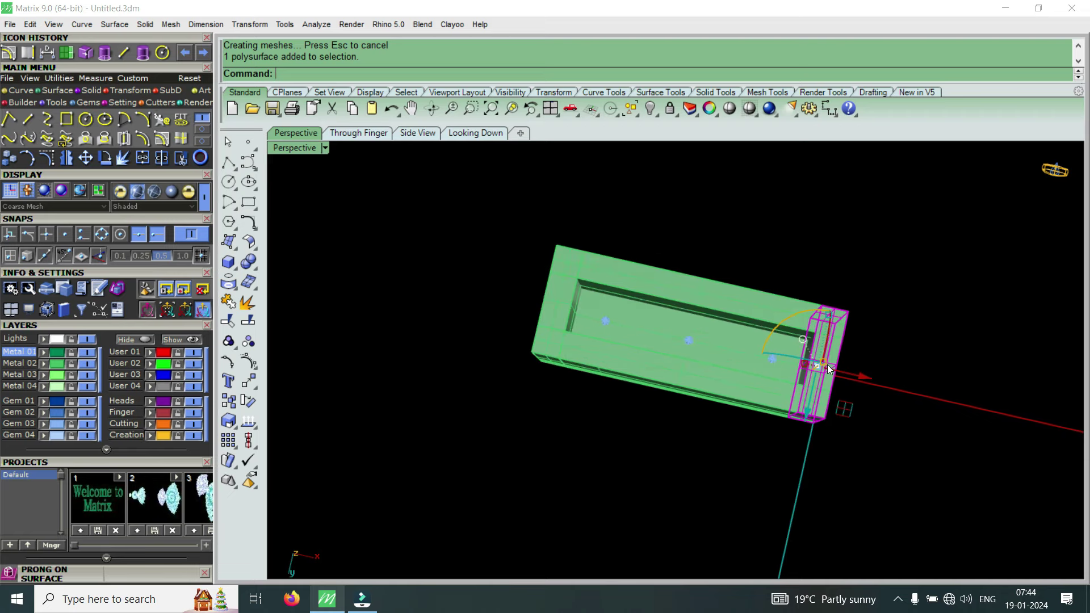
{"action": "right_click_drag", "start_coordinate": [633, 365], "coordinate": [602, 381]}
{"action": "scroll", "coordinate": [593, 391], "scroll_direction": "up", "scroll_amount": 3}
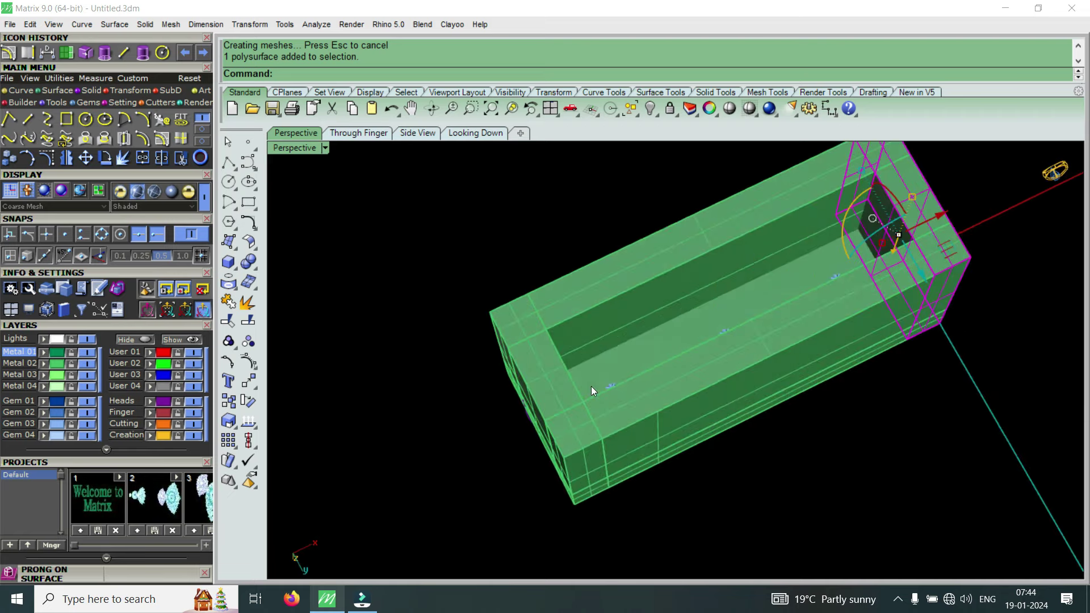
{"action": "scroll", "coordinate": [586, 374], "scroll_direction": "down", "scroll_amount": 3}
{"action": "scroll", "coordinate": [697, 335], "scroll_direction": "up", "scroll_amount": 3}
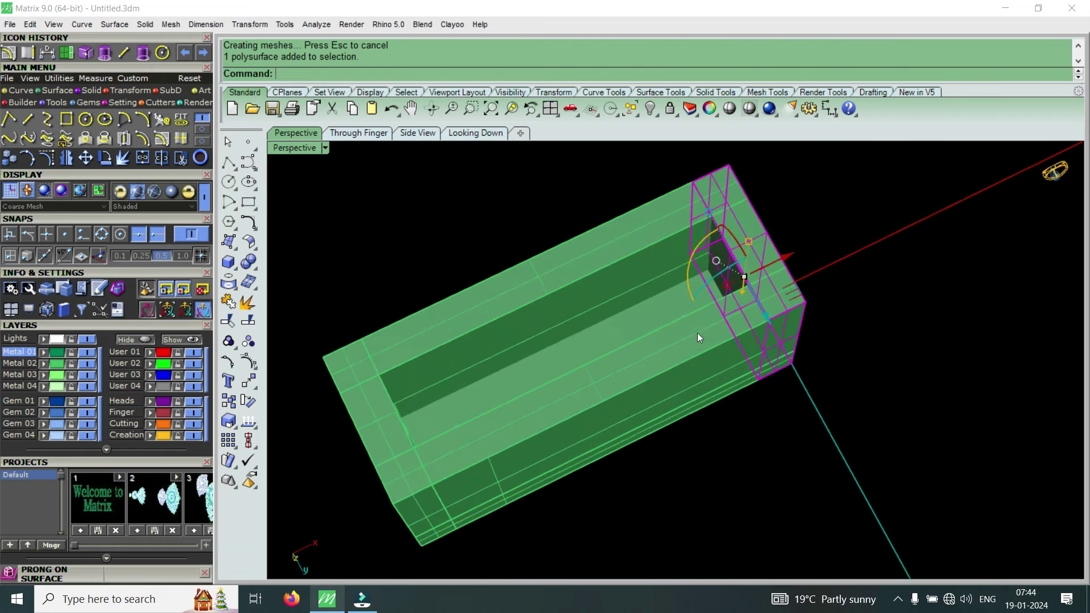
{"action": "scroll", "coordinate": [721, 306], "scroll_direction": "down", "scroll_amount": 2}
{"action": "scroll", "coordinate": [707, 292], "scroll_direction": "up", "scroll_amount": 3}
{"action": "scroll", "coordinate": [720, 277], "scroll_direction": "down", "scroll_amount": 2}
{"action": "mouse_move", "coordinate": [721, 277]}
{"action": "right_mouse_down"}
{"action": "mouse_move", "coordinate": [645, 346]}
{"action": "mouse_move", "coordinate": [660, 426]}
{"action": "right_mouse_up"}
{"action": "scroll", "coordinate": [664, 344], "scroll_direction": "up", "scroll_amount": 3}
{"action": "scroll", "coordinate": [665, 344], "scroll_direction": "down", "scroll_amount": 3}
{"action": "scroll", "coordinate": [661, 425], "scroll_direction": "up", "scroll_amount": 2}
{"action": "right_click_drag", "start_coordinate": [676, 382], "coordinate": [640, 287]}
{"action": "scroll", "coordinate": [645, 292], "scroll_direction": "up", "scroll_amount": 2}
{"action": "scroll", "coordinate": [602, 334], "scroll_direction": "down", "scroll_amount": 1}
{"action": "mouse_move", "coordinate": [602, 334]}
{"action": "right_mouse_down"}
{"action": "mouse_move", "coordinate": [761, 243]}
{"action": "mouse_move", "coordinate": [761, 309]}
{"action": "right_mouse_up"}
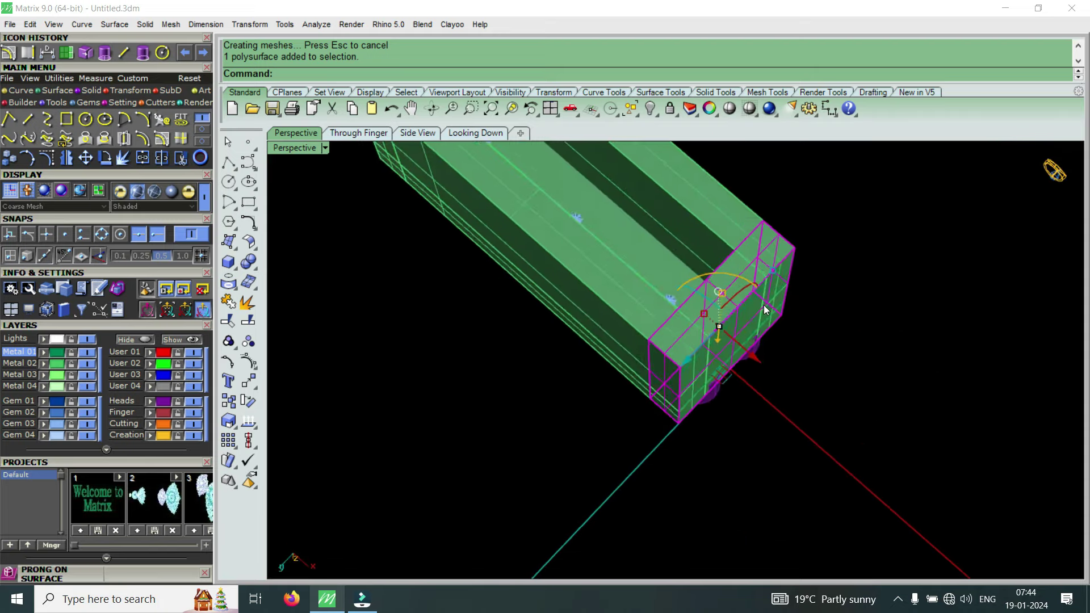
{"action": "scroll", "coordinate": [744, 357], "scroll_direction": "up", "scroll_amount": 1}
{"action": "scroll", "coordinate": [735, 362], "scroll_direction": "down", "scroll_amount": 1}
{"action": "key", "text": "Escape"}
{"action": "mouse_move", "coordinate": [735, 362]}
{"action": "right_mouse_down"}
{"action": "mouse_move", "coordinate": [703, 352]}
{"action": "mouse_move", "coordinate": [653, 301]}
{"action": "mouse_move", "coordinate": [585, 463]}
{"action": "mouse_move", "coordinate": [564, 431]}
{"action": "mouse_move", "coordinate": [629, 380]}
{"action": "right_mouse_up"}
{"action": "scroll", "coordinate": [629, 379], "scroll_direction": "up", "scroll_amount": 3}
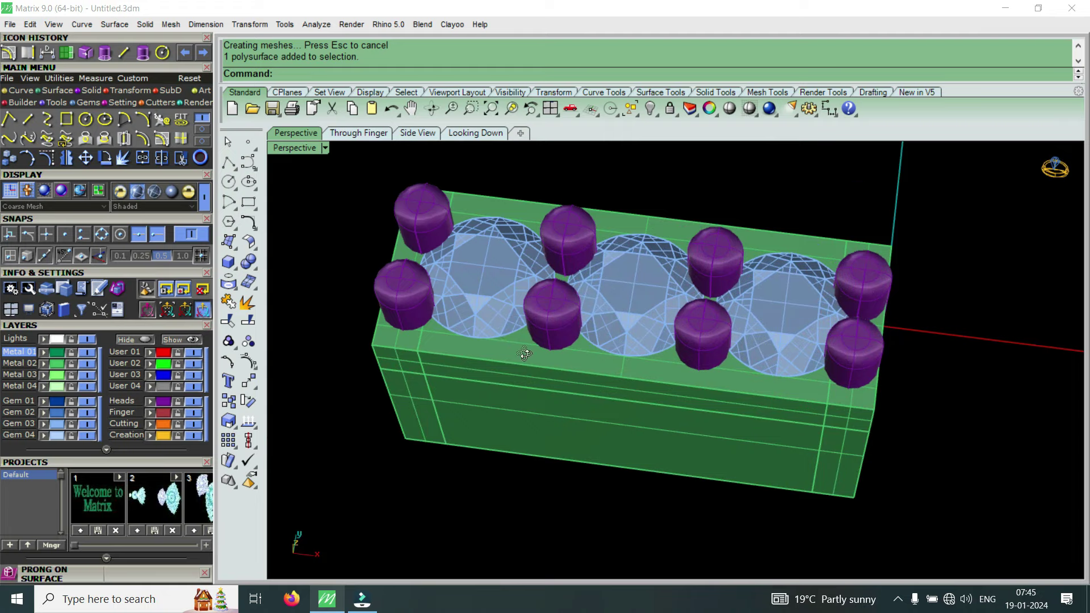
{"action": "right_click_drag", "start_coordinate": [525, 354], "coordinate": [633, 360]}
{"action": "scroll", "coordinate": [640, 373], "scroll_direction": "down", "scroll_amount": 2}
{"action": "scroll", "coordinate": [704, 330], "scroll_direction": "up", "scroll_amount": 2}
{"action": "mouse_move", "coordinate": [687, 287]}
{"action": "right_mouse_down"}
{"action": "mouse_move", "coordinate": [698, 385]}
{"action": "mouse_move", "coordinate": [693, 275]}
{"action": "mouse_move", "coordinate": [670, 450]}
{"action": "right_mouse_up"}
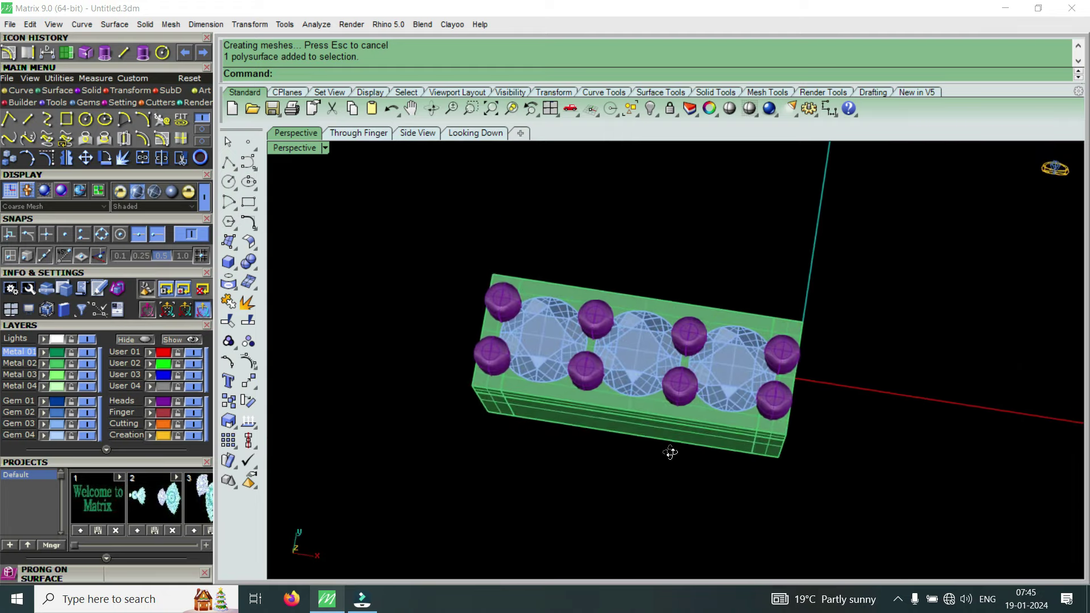
Select all the prongs, the base block and its remaining parts and curves
{"action": "scroll", "coordinate": [669, 450], "scroll_direction": "up", "scroll_amount": 2}
{"action": "left_click", "coordinate": [682, 392]}
{"action": "left_click", "coordinate": [544, 373], "text": "shift"}
{"action": "left_click", "coordinate": [391, 343], "text": "shift"}
{"action": "left_click", "coordinate": [400, 264], "text": "shift"}
{"action": "left_click", "coordinate": [542, 277], "text": "shift"}
{"action": "left_click", "coordinate": [683, 299], "text": "shift"}
{"action": "left_click", "coordinate": [833, 400], "text": "shift"}
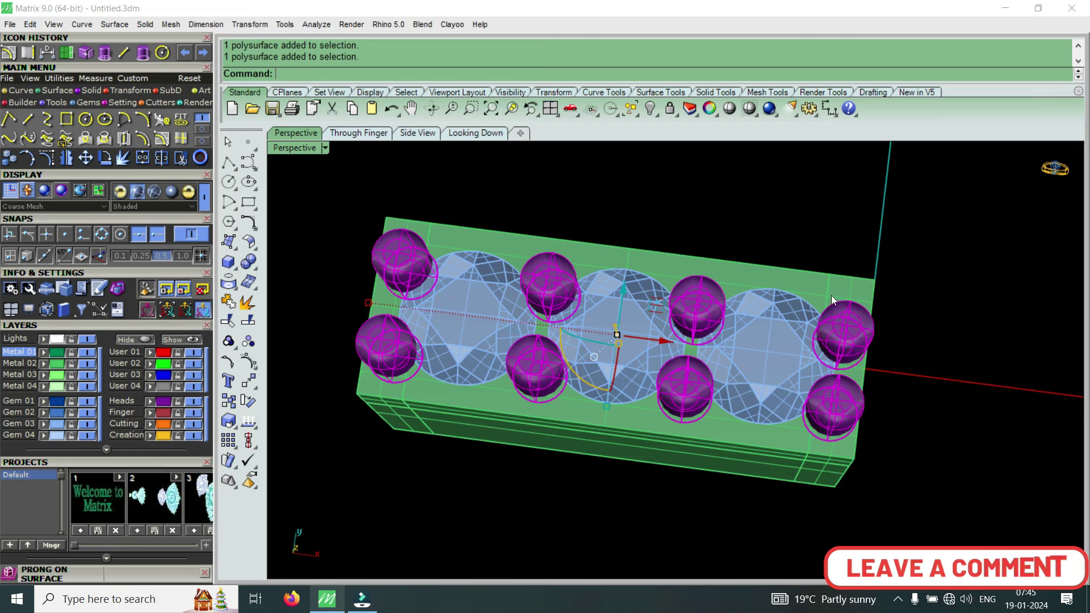
{"action": "left_click", "coordinate": [823, 280], "text": "shift"}
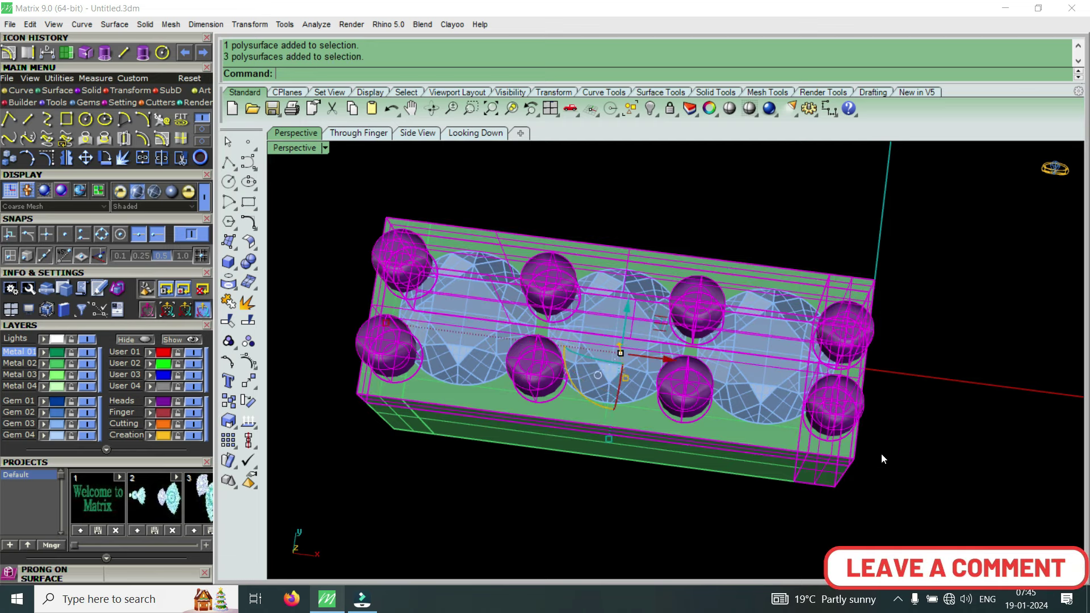
{"action": "left_click_drag", "start_coordinate": [830, 509], "coordinate": [830, 505]}
Group the selected prongs, gems and block into one object
{"action": "right_click_drag", "start_coordinate": [489, 396], "coordinate": [399, 429]}
{"action": "mouse_move", "coordinate": [523, 377]}
{"action": "right_mouse_down"}
{"action": "mouse_move", "coordinate": [495, 454]}
{"action": "mouse_move", "coordinate": [535, 302]}
{"action": "right_mouse_up"}
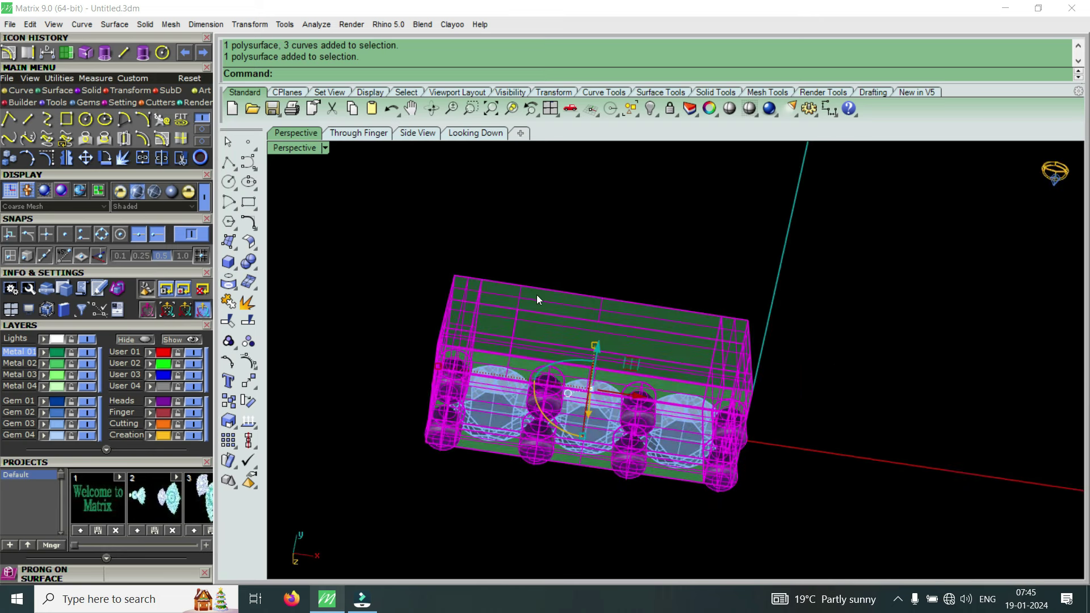
{"action": "type", "text": "g"}
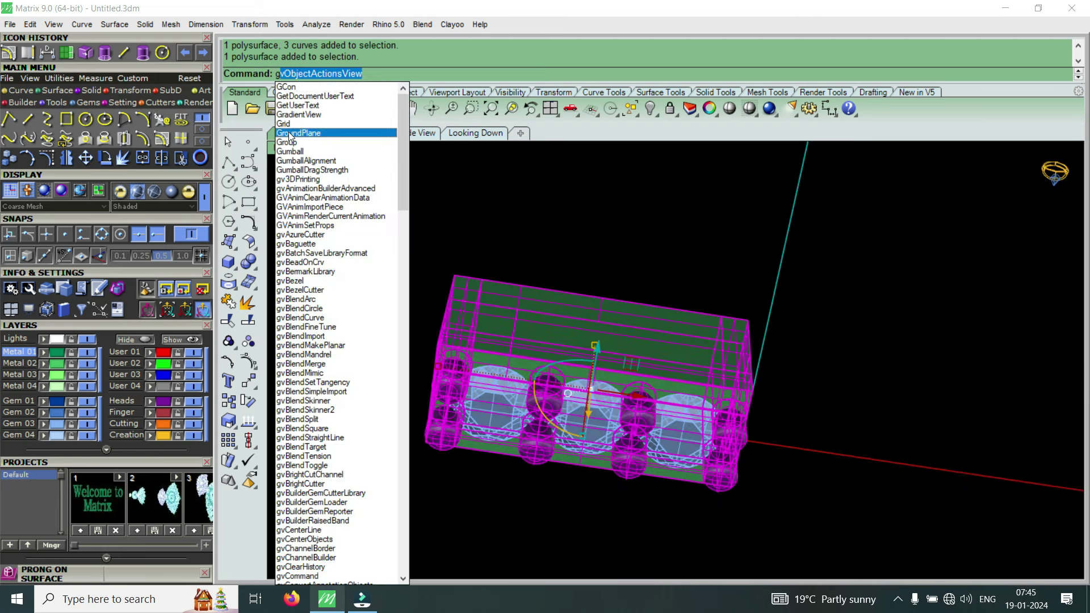
{"action": "left_click", "coordinate": [293, 143]}
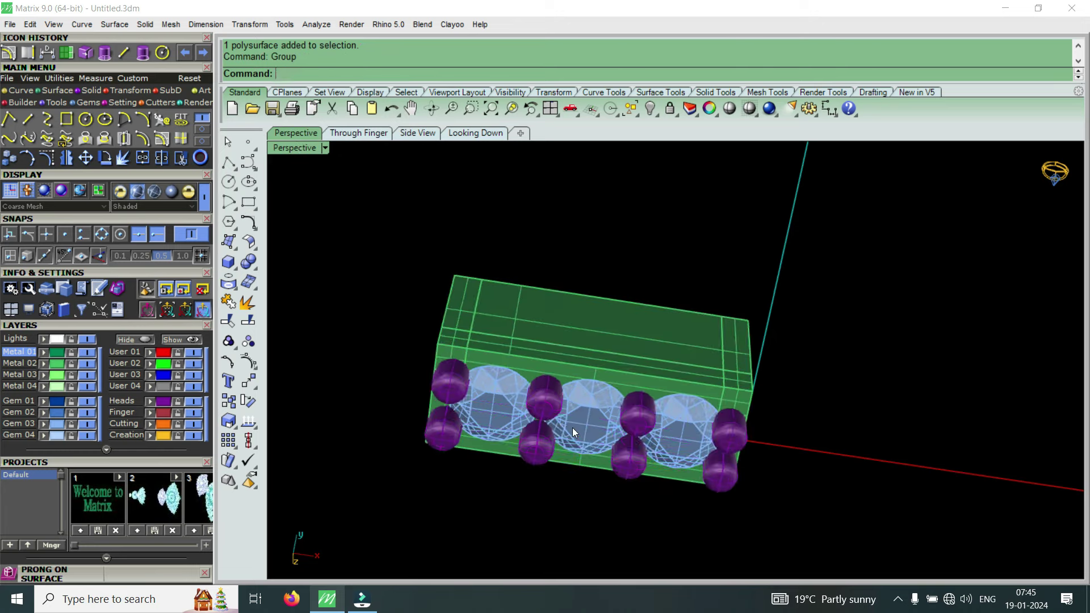
Start the gem cutter tool and select the three gems for cutters
{"action": "left_click", "coordinate": [596, 402]}
{"action": "right_click_drag", "start_coordinate": [596, 402], "coordinate": [700, 398]}
{"action": "left_click", "coordinate": [763, 400]}
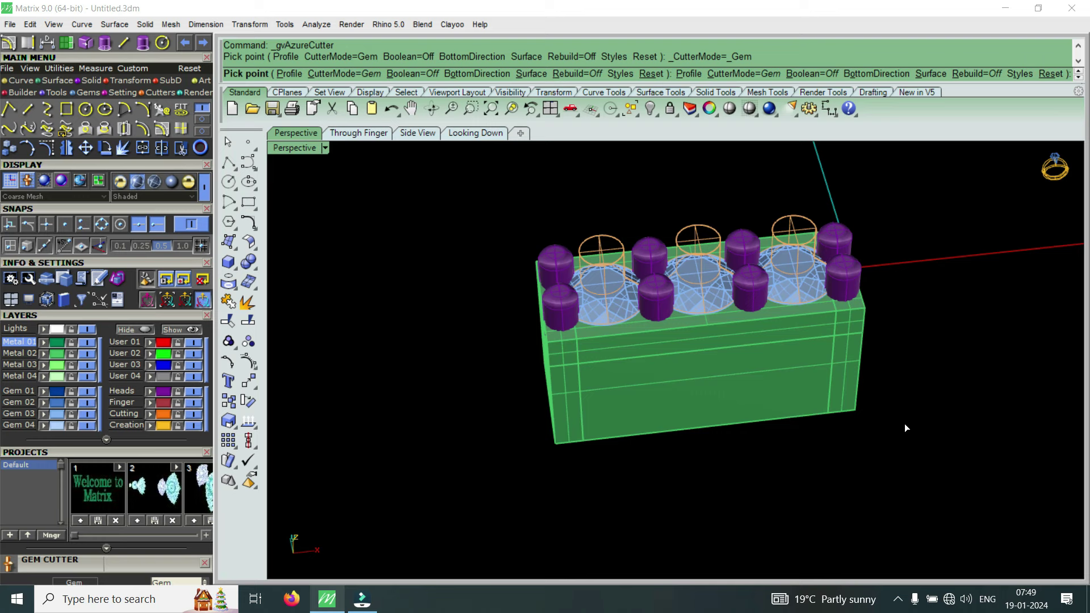
Choose the adjustable-girdle cutter style, widen the girdle to 11.9%, and accept the cutters
{"action": "scroll", "coordinate": [905, 426], "scroll_direction": "down", "scroll_amount": 3}
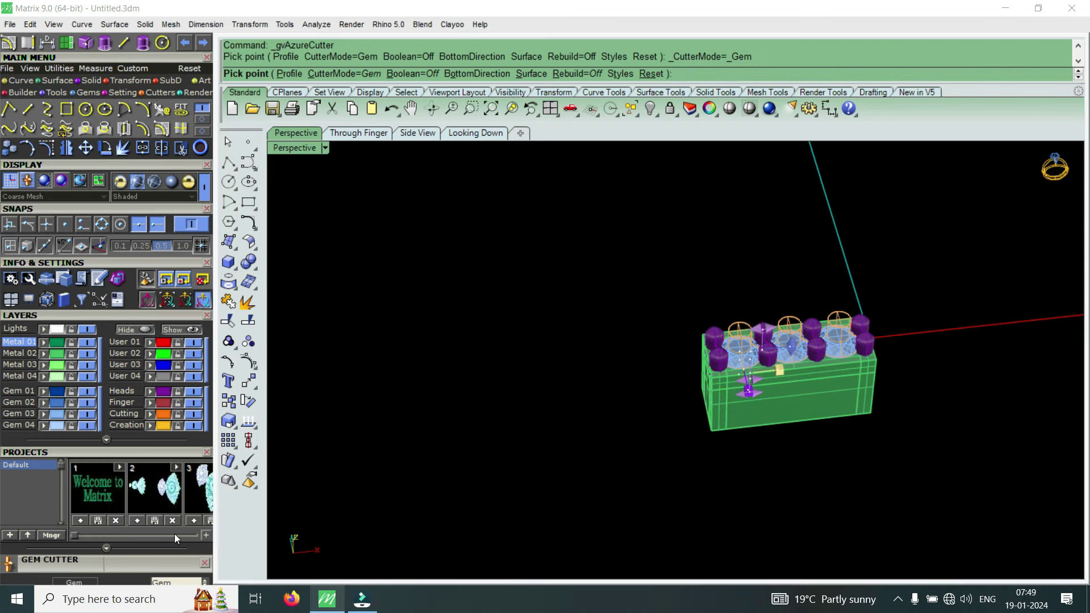
{"action": "left_click_drag", "start_coordinate": [169, 561], "coordinate": [196, 363]}
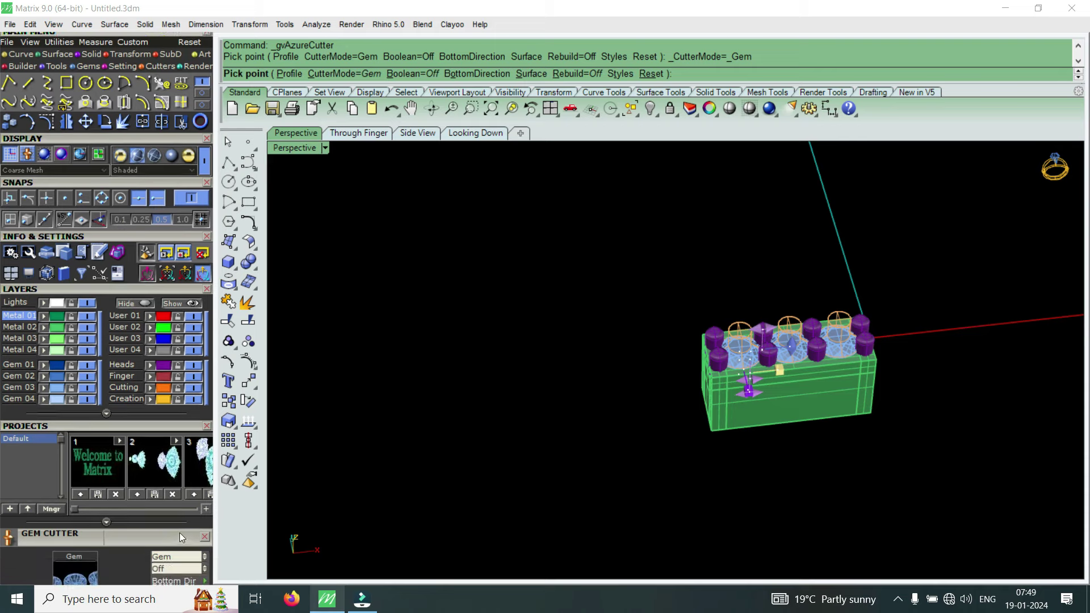
{"action": "left_click", "coordinate": [161, 530]}
{"action": "left_click_drag", "start_coordinate": [38, 565], "coordinate": [83, 554]}
{"action": "scroll", "coordinate": [789, 406], "scroll_direction": "up", "scroll_amount": 2}
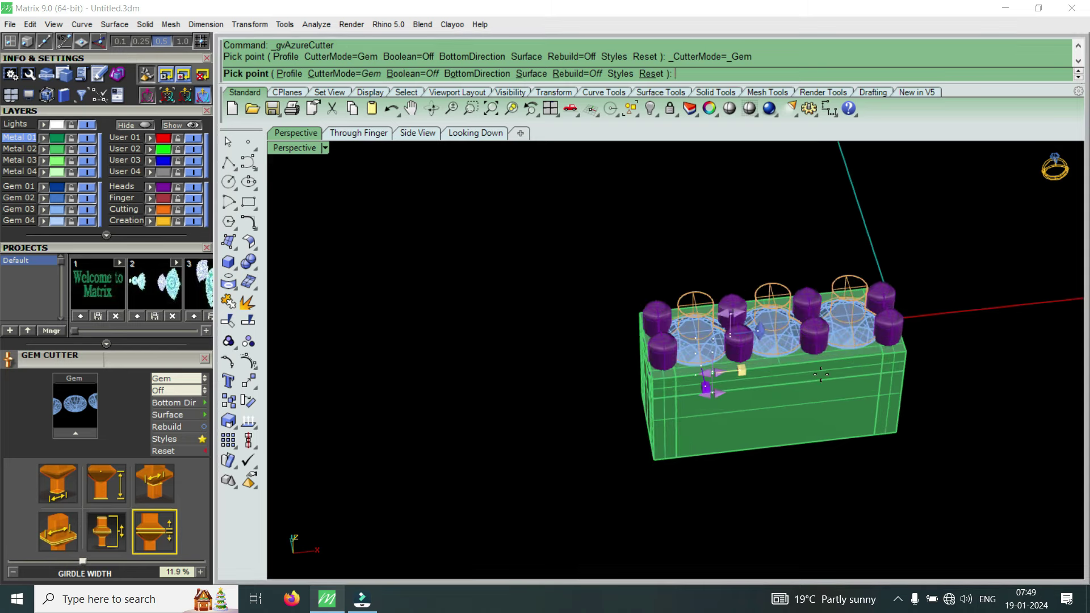
{"action": "scroll", "coordinate": [778, 407], "scroll_direction": "up", "scroll_amount": 2}
{"action": "scroll", "coordinate": [755, 410], "scroll_direction": "up", "scroll_amount": 3}
{"action": "scroll", "coordinate": [737, 413], "scroll_direction": "up", "scroll_amount": 3}
{"action": "mouse_move", "coordinate": [737, 413]}
{"action": "right_mouse_down"}
{"action": "mouse_move", "coordinate": [684, 329]}
{"action": "mouse_move", "coordinate": [730, 297]}
{"action": "right_mouse_up"}
{"action": "right_click", "coordinate": [732, 303]}
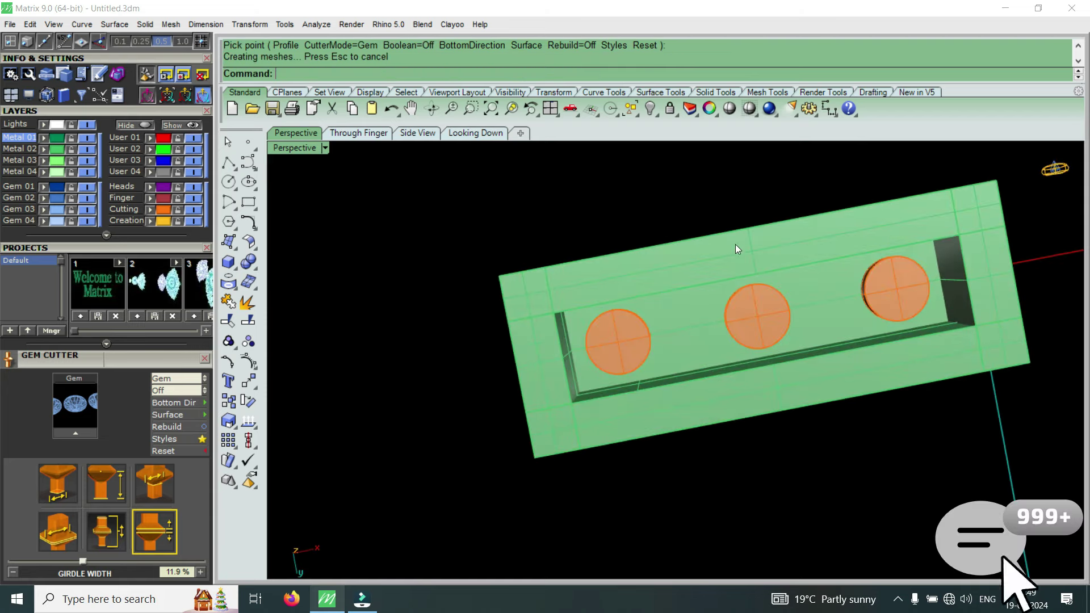
{"action": "right_click_drag", "start_coordinate": [735, 246], "coordinate": [715, 373]}
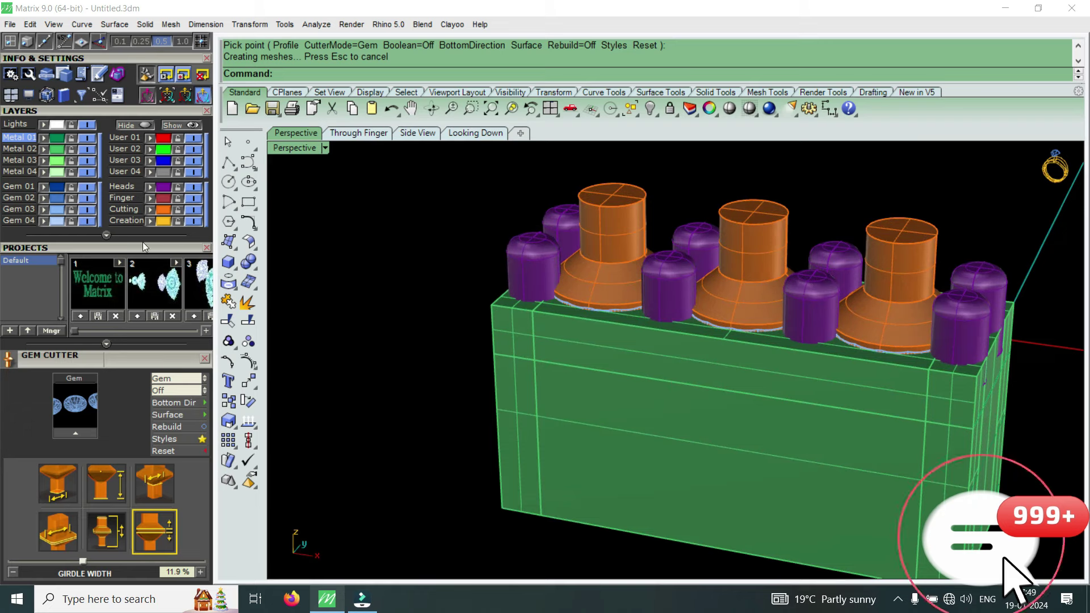
{"action": "mouse_move", "coordinate": [145, 247]}
{"action": "left_mouse_down"}
{"action": "mouse_move", "coordinate": [52, 475]}
{"action": "mouse_move", "coordinate": [59, 553]}
{"action": "mouse_move", "coordinate": [60, 481]}
{"action": "left_mouse_up"}
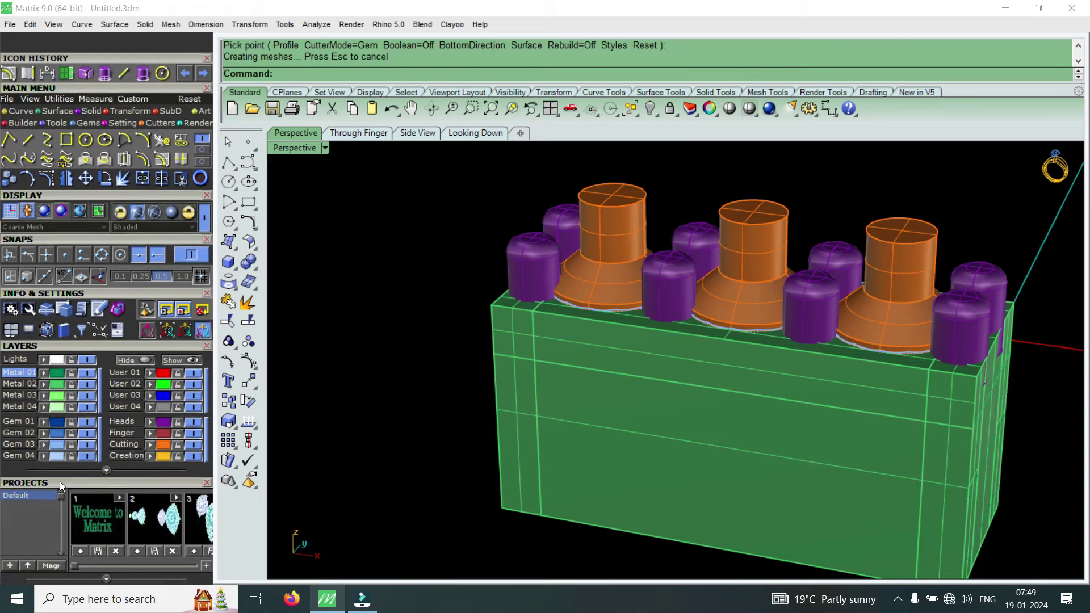
Boolean Difference the three orange cutters out of the green block
{"action": "left_click", "coordinate": [91, 111]}
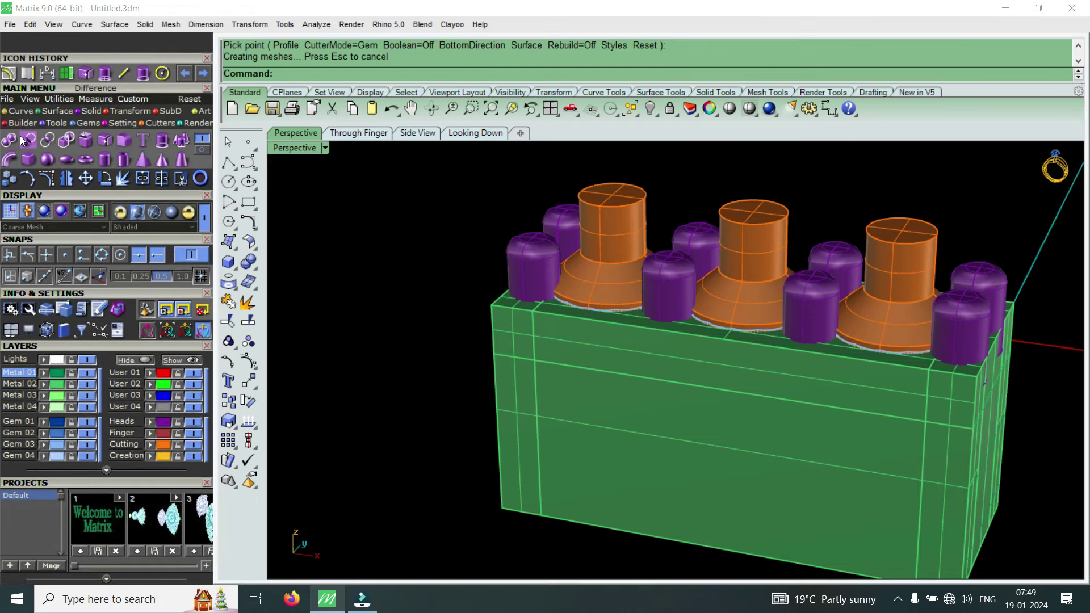
{"action": "left_click", "coordinate": [27, 139]}
{"action": "left_click", "coordinate": [656, 395]}
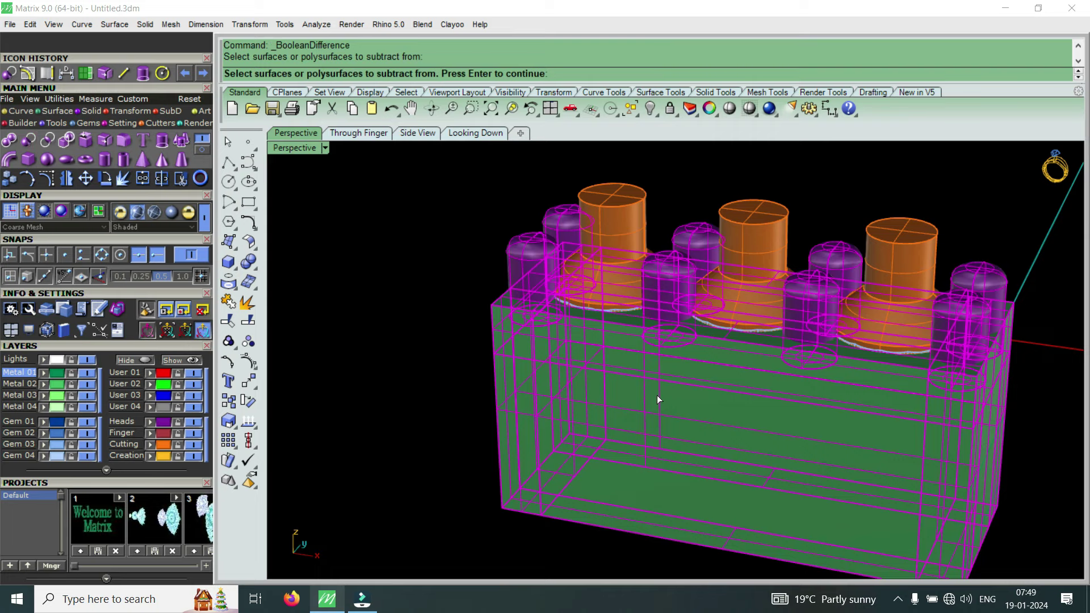
{"action": "key", "text": "Return"}
{"action": "left_click", "coordinate": [710, 285]}
{"action": "key", "text": "Return"}
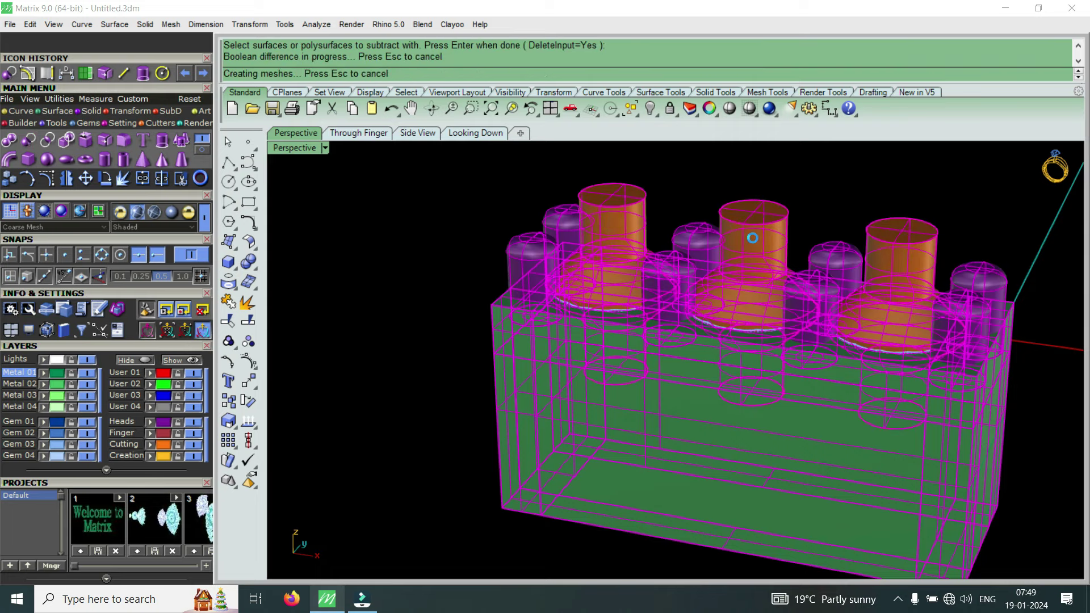
{"action": "mouse_move", "coordinate": [752, 243]}
{"action": "right_mouse_down"}
{"action": "mouse_move", "coordinate": [735, 470]}
{"action": "mouse_move", "coordinate": [713, 452]}
{"action": "mouse_move", "coordinate": [693, 373]}
{"action": "mouse_move", "coordinate": [713, 357]}
{"action": "mouse_move", "coordinate": [774, 389]}
{"action": "right_mouse_up"}
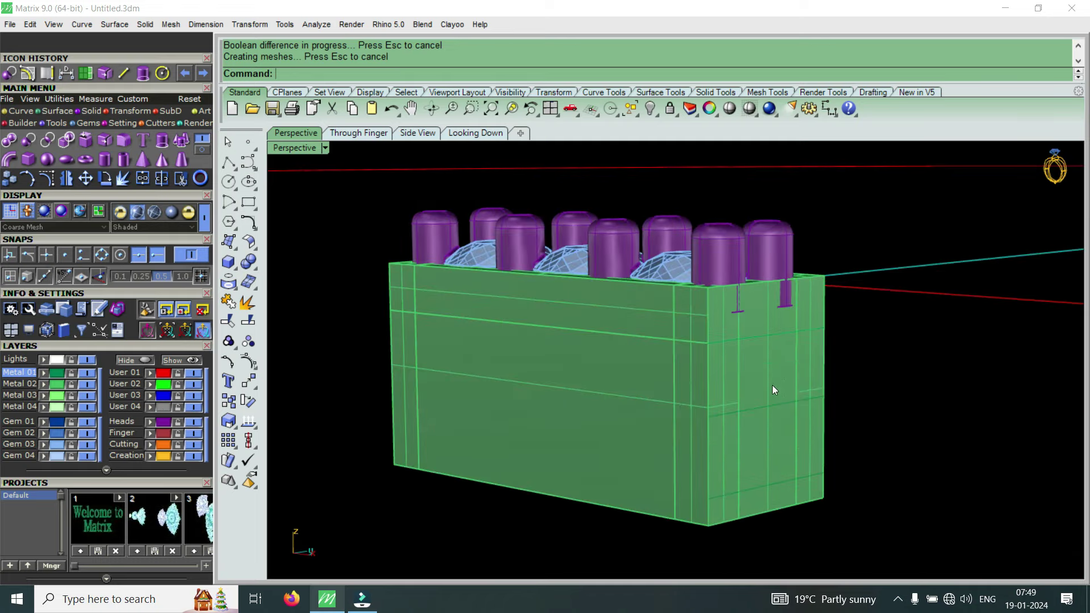
{"action": "double_click", "coordinate": [300, 148]}
Draw a 4-unit straight line from the block's end corner
{"action": "scroll", "coordinate": [435, 230], "scroll_direction": "up", "scroll_amount": 3}
{"action": "scroll", "coordinate": [454, 239], "scroll_direction": "up", "scroll_amount": 2}
{"action": "scroll", "coordinate": [441, 218], "scroll_direction": "up", "scroll_amount": 3}
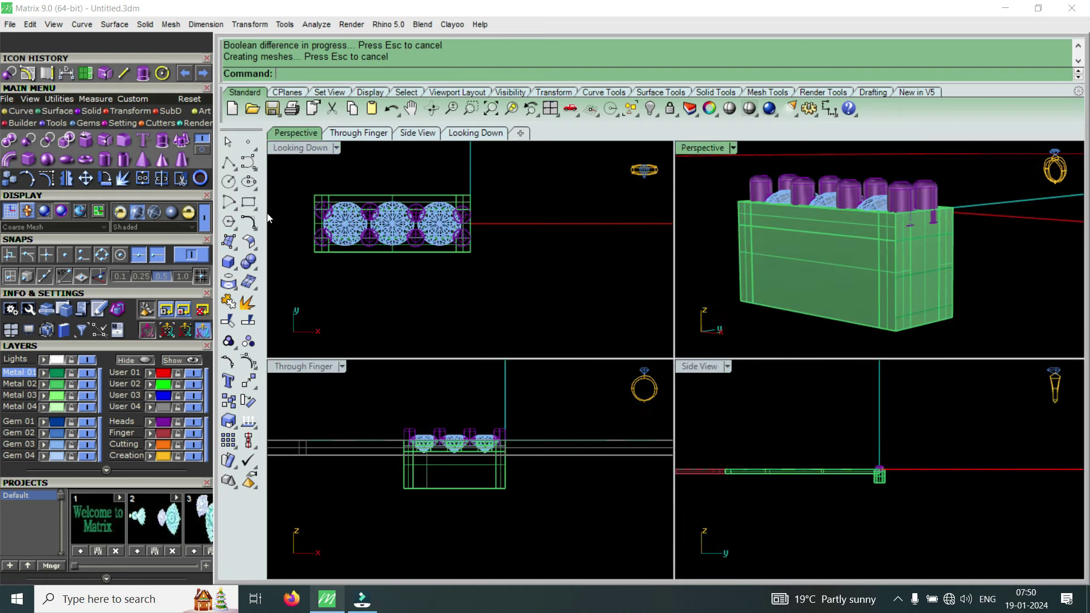
{"action": "left_click", "coordinate": [124, 74]}
{"action": "left_click", "coordinate": [470, 224]}
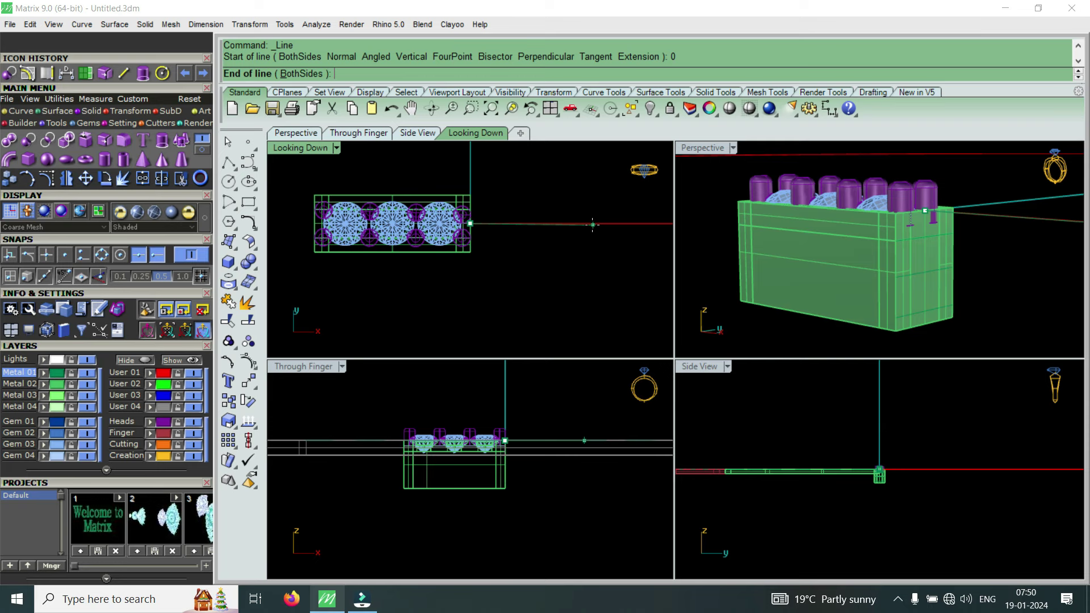
{"action": "type", "text": "4"}
{"action": "key", "text": "Return"}
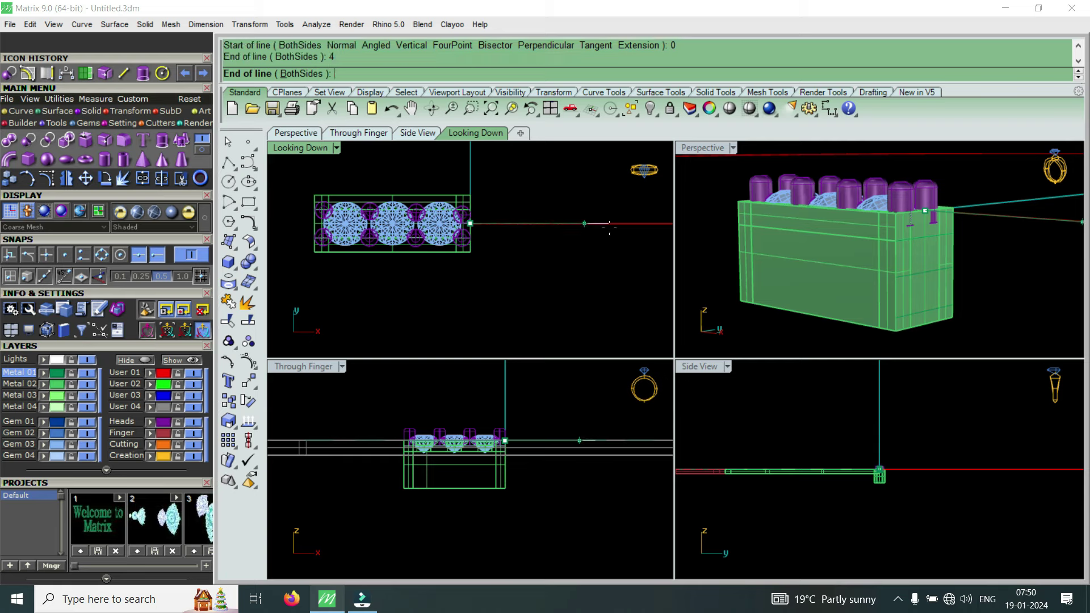
{"action": "left_click", "coordinate": [610, 228]}
Shift the line slightly left with the gumball and maximize the perspective view
{"action": "left_click", "coordinate": [557, 226]}
{"action": "scroll", "coordinate": [465, 237], "scroll_direction": "up", "scroll_amount": 2}
{"action": "scroll", "coordinate": [465, 242], "scroll_direction": "up", "scroll_amount": 2}
{"action": "scroll", "coordinate": [487, 213], "scroll_direction": "down", "scroll_amount": 2}
{"action": "left_click_drag", "start_coordinate": [581, 234], "coordinate": [554, 241]}
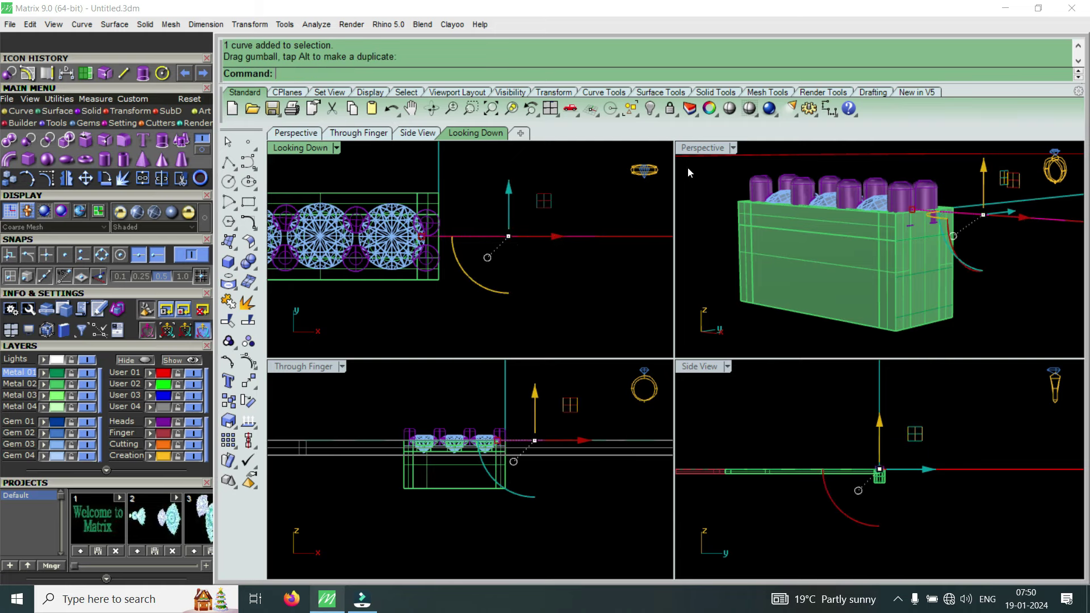
{"action": "double_click", "coordinate": [697, 149]}
{"action": "scroll", "coordinate": [807, 289], "scroll_direction": "down", "scroll_amount": 2}
{"action": "scroll", "coordinate": [807, 288], "scroll_direction": "up", "scroll_amount": 2}
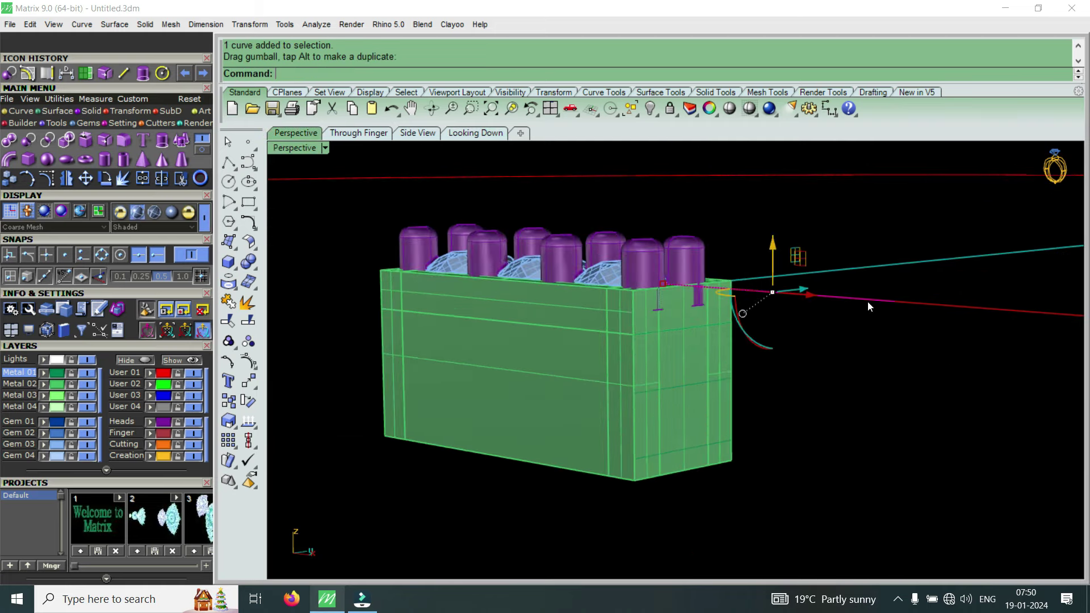
{"action": "scroll", "coordinate": [868, 301], "scroll_direction": "up", "scroll_amount": 1}
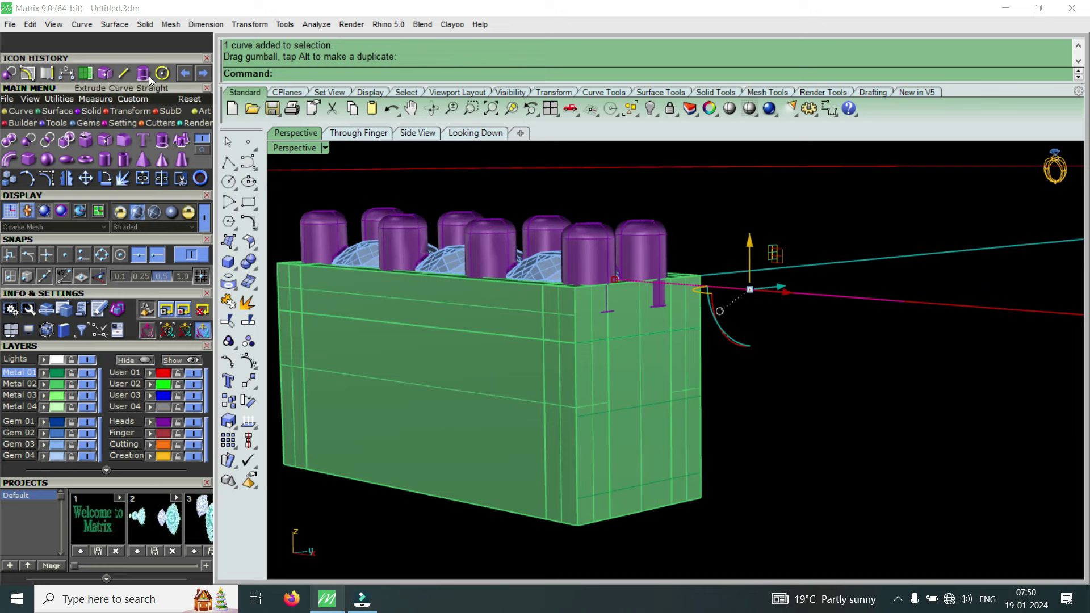
{"action": "left_click", "coordinate": [10, 159]}
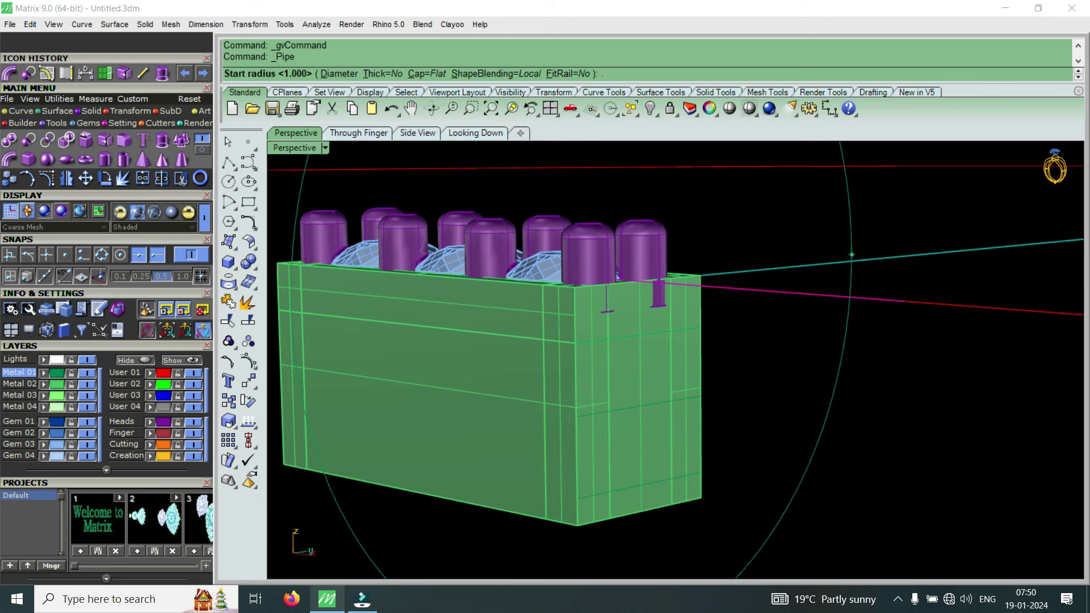
{"action": "type", "text": "4"}
Create a 0.4-radius pipe along the line and lower it
{"action": "key", "text": "Return"}
{"action": "key", "text": "Return"}
{"action": "key", "text": "Return"}
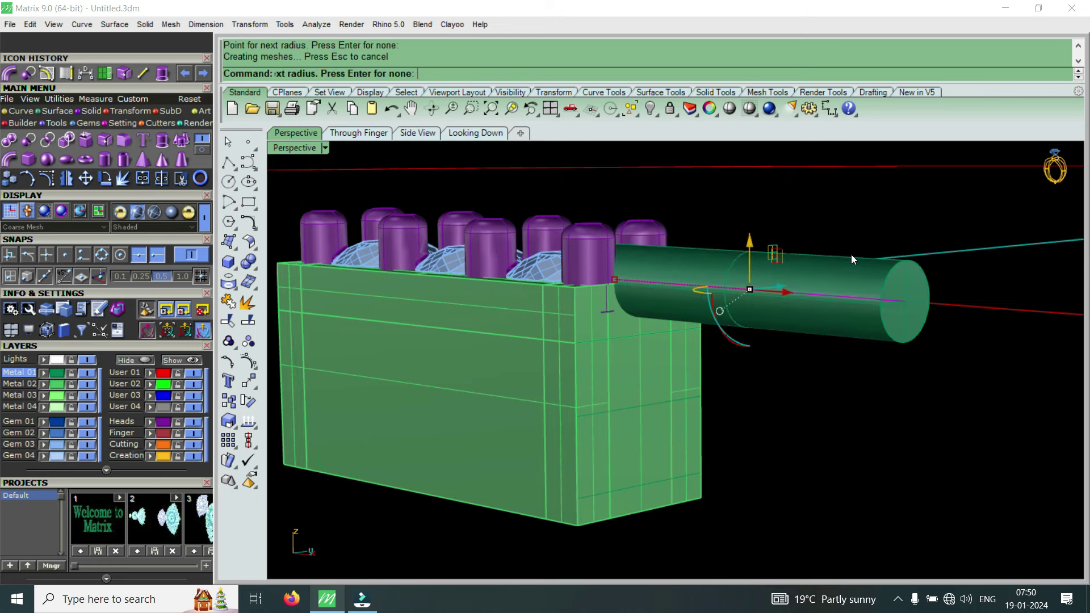
{"action": "left_click", "coordinate": [896, 322]}
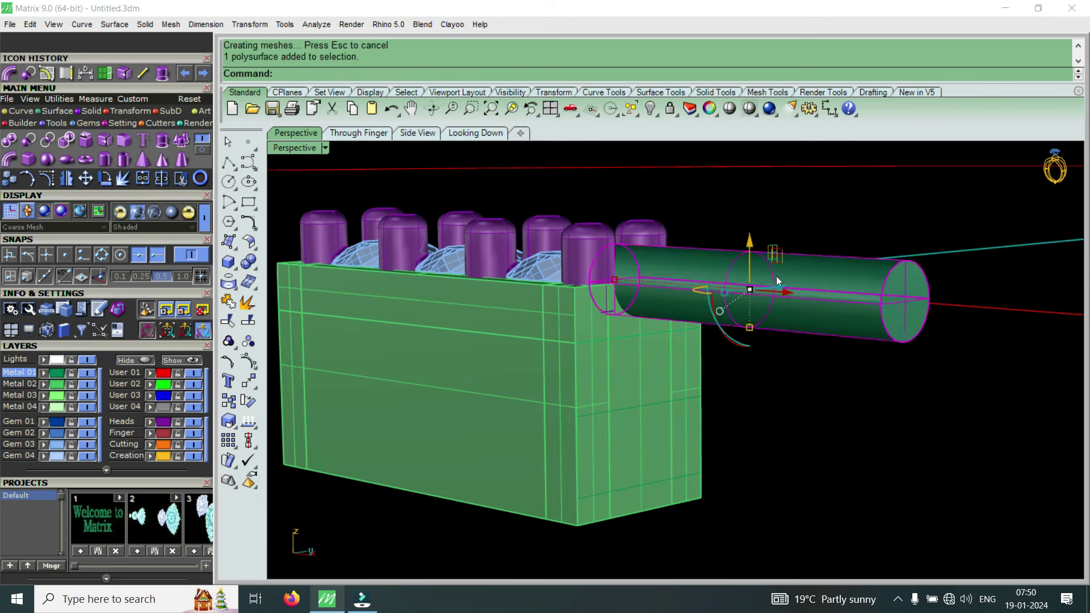
{"action": "left_click_drag", "start_coordinate": [751, 243], "coordinate": [755, 355]}
{"action": "scroll", "coordinate": [578, 349], "scroll_direction": "up", "scroll_amount": 3}
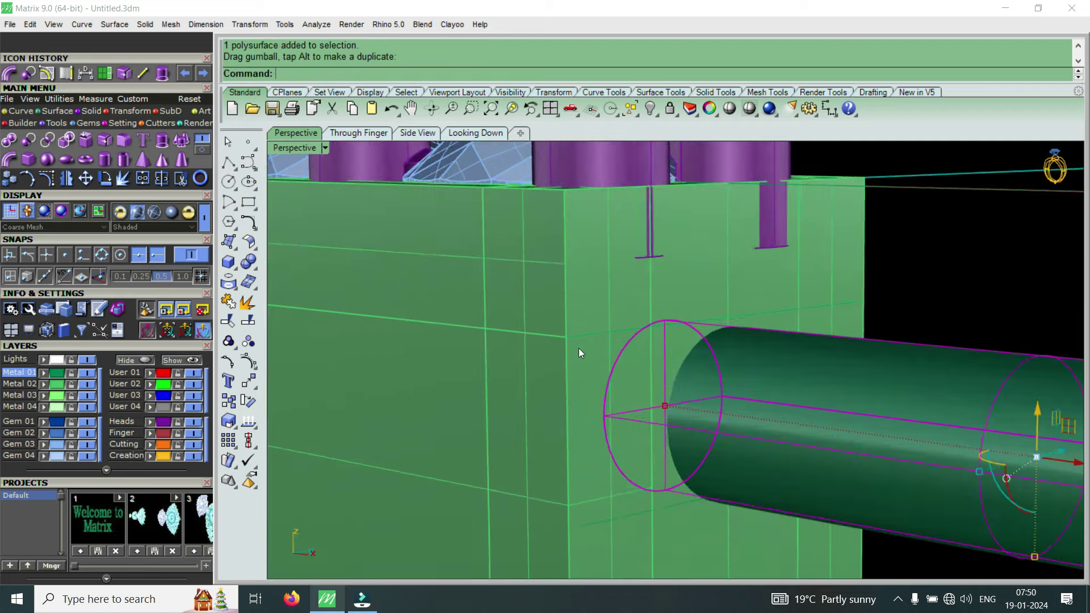
{"action": "scroll", "coordinate": [594, 317], "scroll_direction": "up", "scroll_amount": 2}
{"action": "scroll", "coordinate": [609, 324], "scroll_direction": "down", "scroll_amount": 5}
Nudge the tube left and slightly up against the block's end wall
{"action": "right_click_drag", "start_coordinate": [719, 343], "coordinate": [633, 357]}
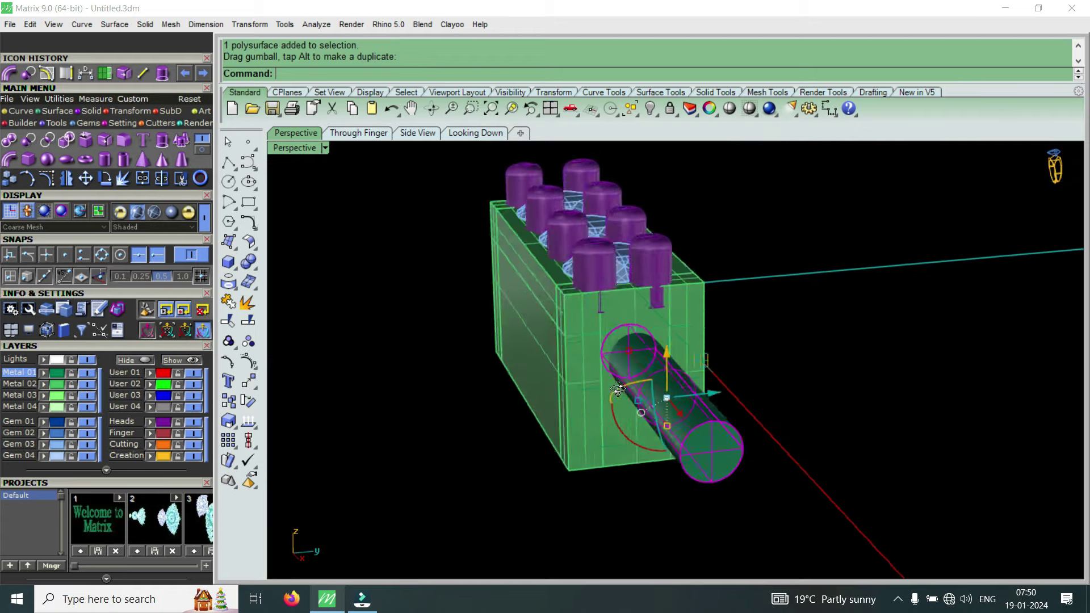
{"action": "scroll", "coordinate": [633, 356], "scroll_direction": "up", "scroll_amount": 4}
{"action": "scroll", "coordinate": [629, 332], "scroll_direction": "up", "scroll_amount": 3}
{"action": "scroll", "coordinate": [623, 332], "scroll_direction": "down", "scroll_amount": 4}
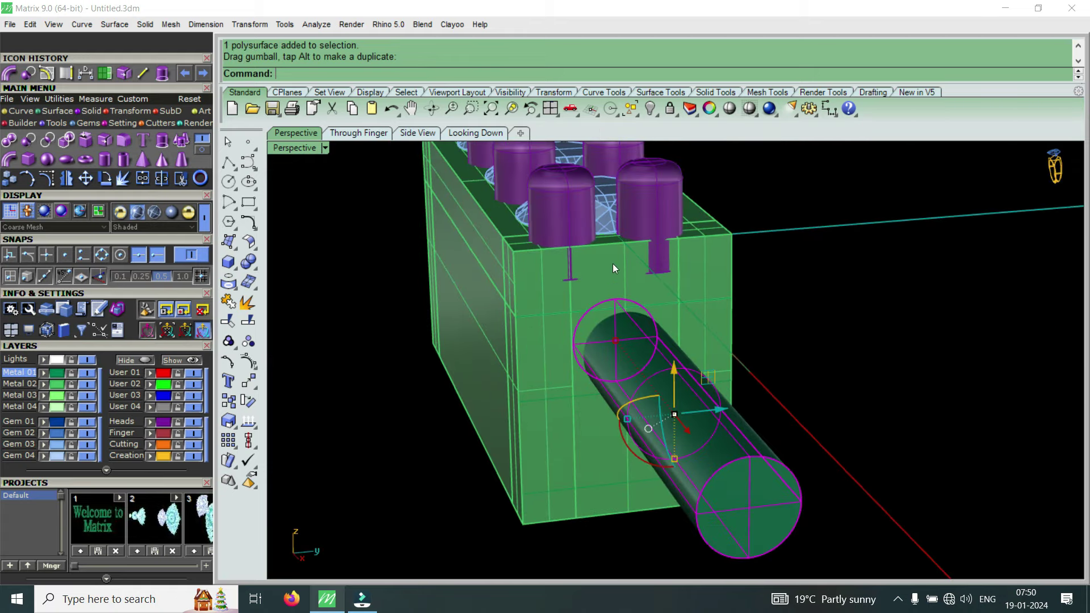
{"action": "right_click_drag", "start_coordinate": [612, 264], "coordinate": [792, 339]}
{"action": "scroll", "coordinate": [792, 339], "scroll_direction": "down", "scroll_amount": 3}
{"action": "scroll", "coordinate": [813, 357], "scroll_direction": "up", "scroll_amount": 4}
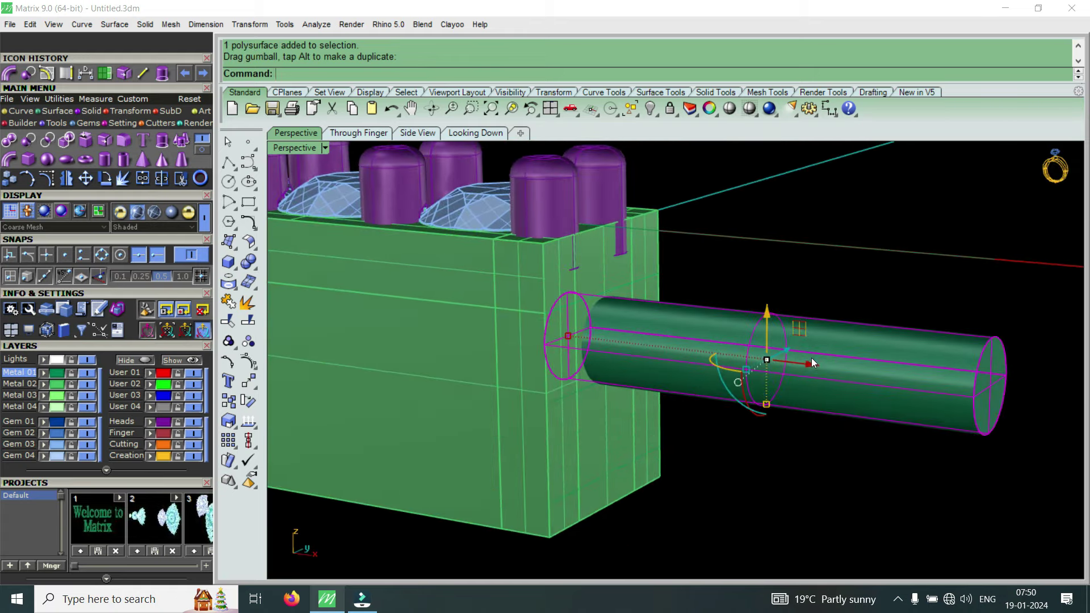
{"action": "left_click_drag", "start_coordinate": [811, 368], "coordinate": [788, 370]}
{"action": "scroll", "coordinate": [765, 326], "scroll_direction": "up", "scroll_amount": 2}
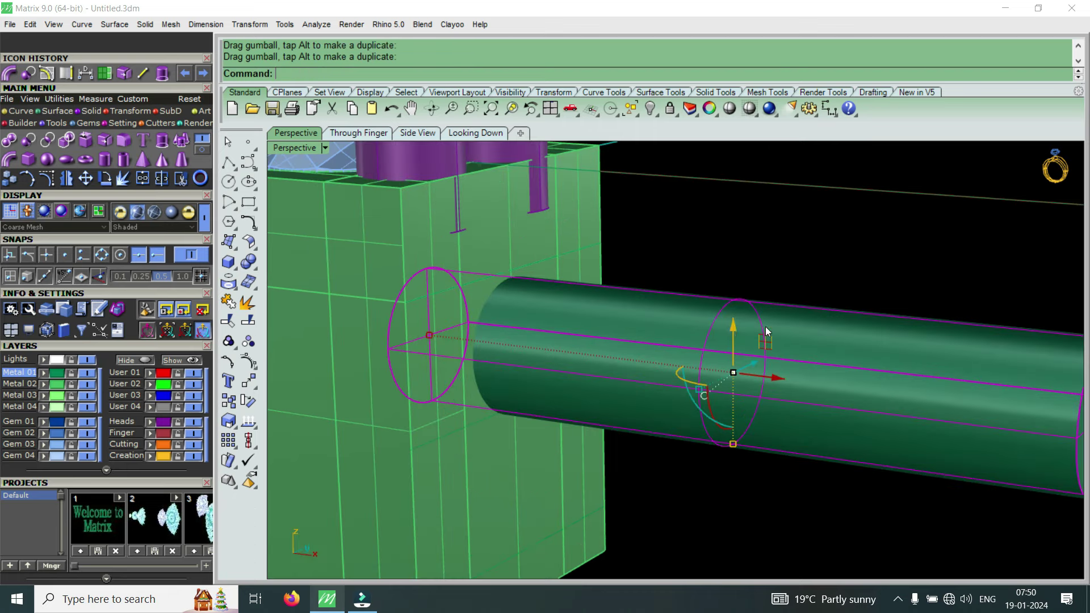
{"action": "left_click_drag", "start_coordinate": [735, 325], "coordinate": [737, 318]}
{"action": "scroll", "coordinate": [596, 325], "scroll_direction": "down", "scroll_amount": 3}
Orbit the perspective view to check that the tube sits level against the block's end
{"action": "mouse_move", "coordinate": [560, 371]}
{"action": "right_mouse_down"}
{"action": "mouse_move", "coordinate": [568, 239]}
{"action": "mouse_move", "coordinate": [458, 364]}
{"action": "mouse_move", "coordinate": [485, 404]}
{"action": "mouse_move", "coordinate": [588, 313]}
{"action": "right_mouse_up"}
{"action": "left_click_drag", "start_coordinate": [588, 308], "coordinate": [586, 324]}
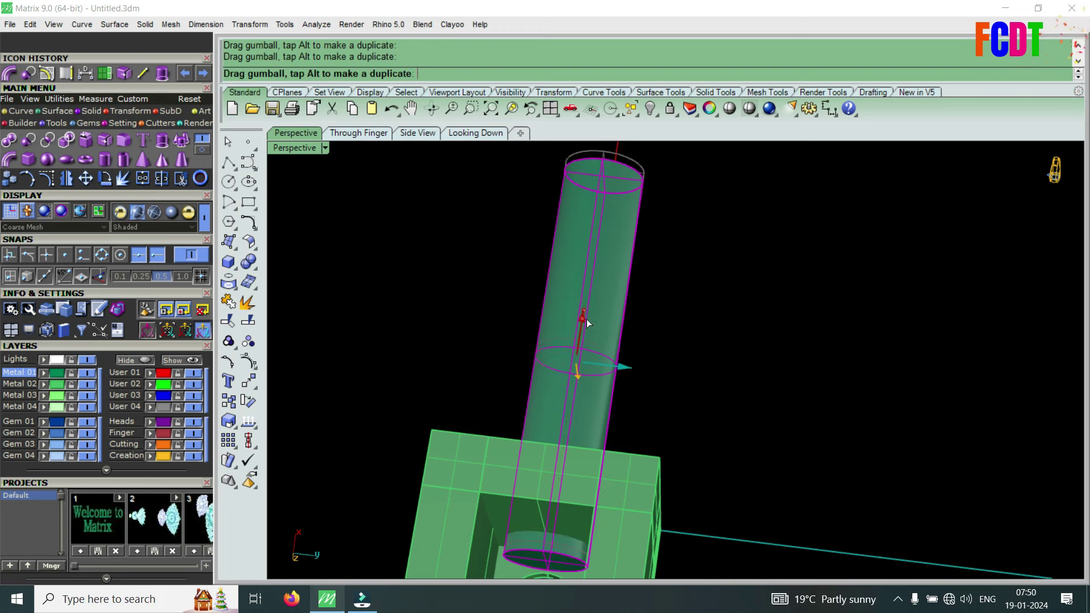
{"action": "left_click_drag", "start_coordinate": [585, 322], "coordinate": [585, 321]}
{"action": "mouse_move", "coordinate": [585, 322]}
{"action": "right_mouse_down"}
{"action": "mouse_move", "coordinate": [556, 309]}
{"action": "mouse_move", "coordinate": [597, 366]}
{"action": "mouse_move", "coordinate": [657, 349]}
{"action": "mouse_move", "coordinate": [699, 243]}
{"action": "mouse_move", "coordinate": [637, 334]}
{"action": "mouse_move", "coordinate": [636, 295]}
{"action": "right_mouse_up"}
{"action": "key", "text": "Escape"}
Reselect the tube and restore the four-view layout to begin copying it
{"action": "left_click", "coordinate": [631, 316]}
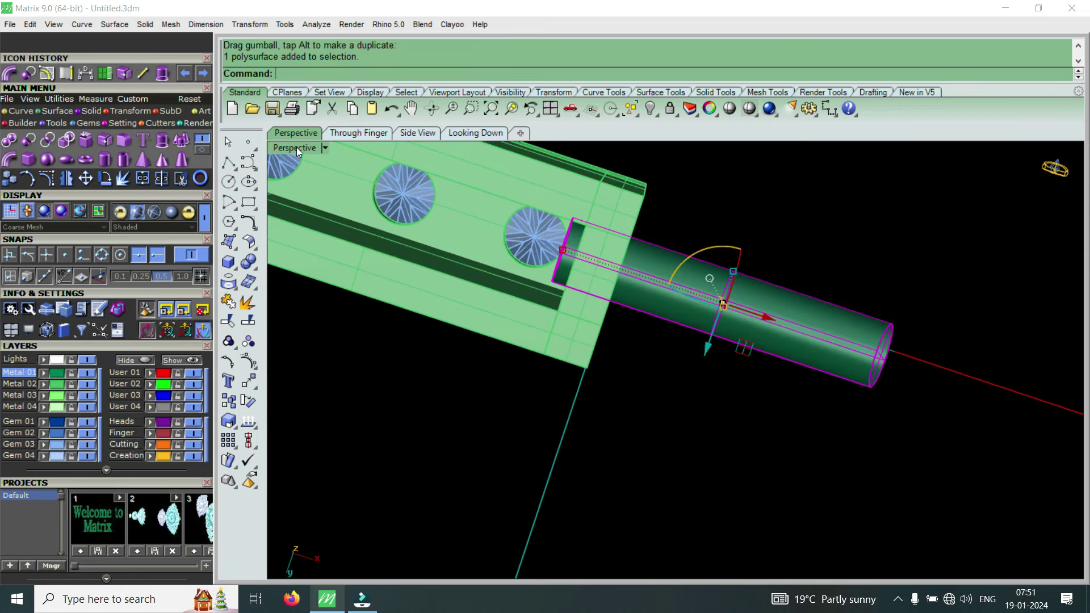
{"action": "double_click", "coordinate": [297, 148]}
{"action": "scroll", "coordinate": [533, 465], "scroll_direction": "up", "scroll_amount": 3}
{"action": "left_click", "coordinate": [9, 179]}
Place a copy of the tube directly below the original beside the block
{"action": "left_click", "coordinate": [550, 488]}
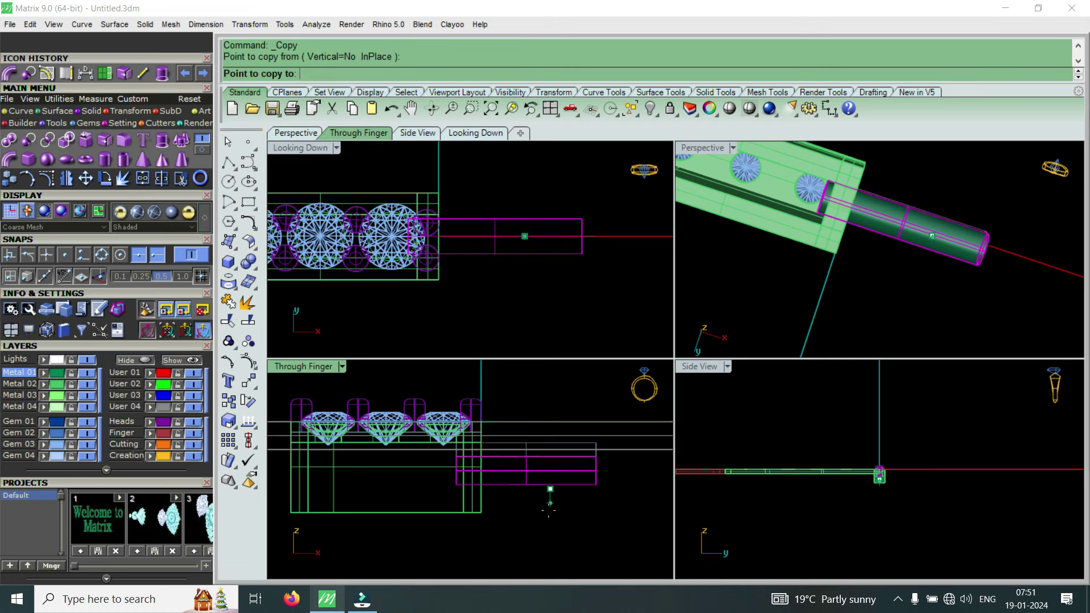
{"action": "left_click", "coordinate": [550, 541]}
{"action": "key", "text": "Return"}
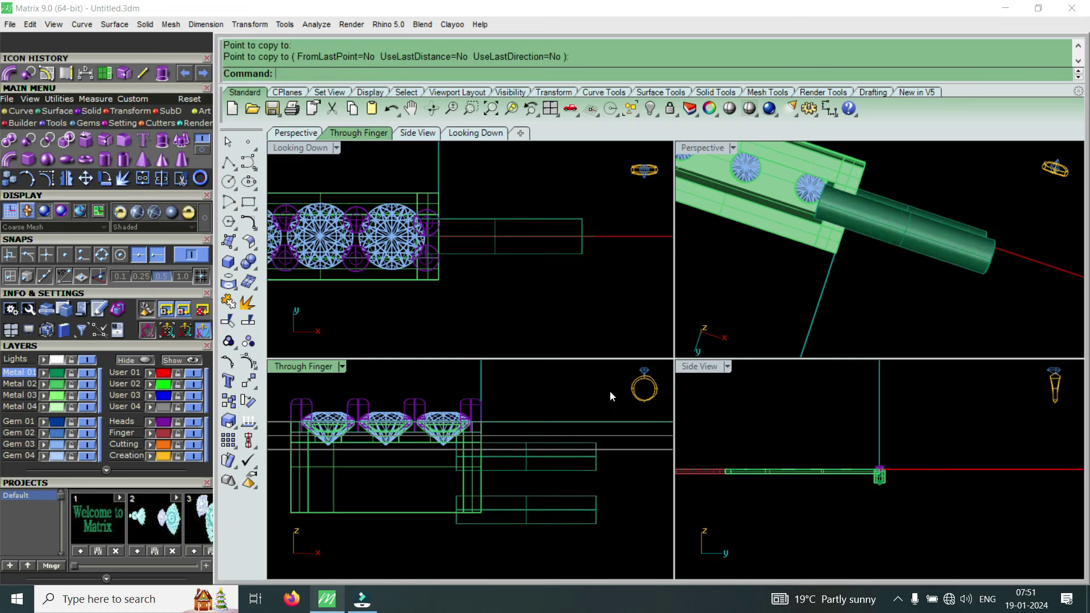
{"action": "double_click", "coordinate": [714, 147]}
{"action": "mouse_move", "coordinate": [700, 272]}
{"action": "right_mouse_down"}
{"action": "mouse_move", "coordinate": [511, 471]}
{"action": "mouse_move", "coordinate": [429, 463]}
{"action": "right_mouse_up"}
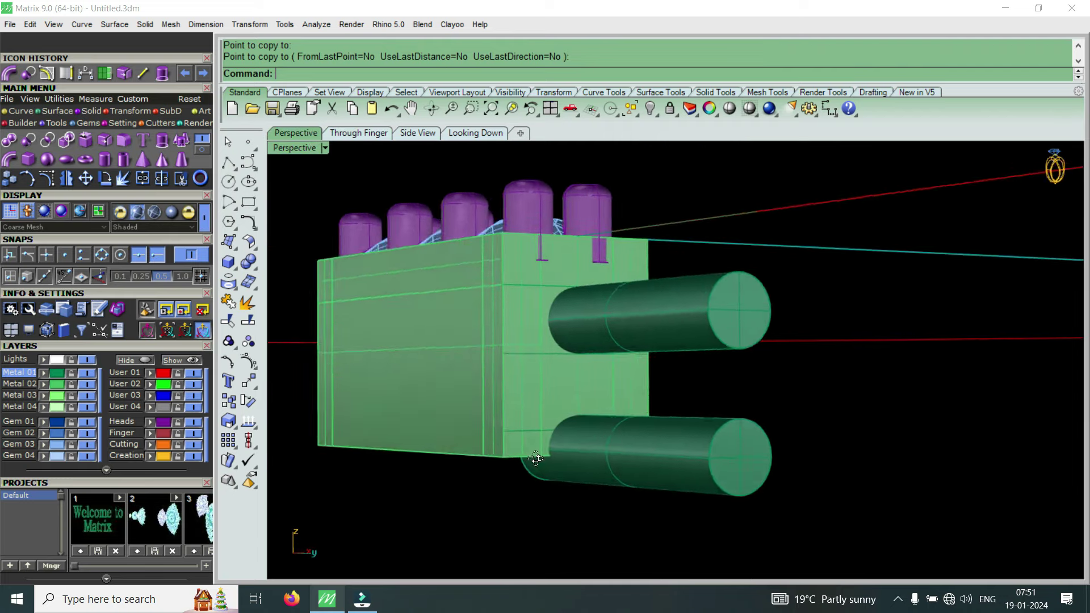
{"action": "scroll", "coordinate": [536, 458], "scroll_direction": "up", "scroll_amount": 3}
{"action": "right_click_drag", "start_coordinate": [587, 472], "coordinate": [654, 339]}
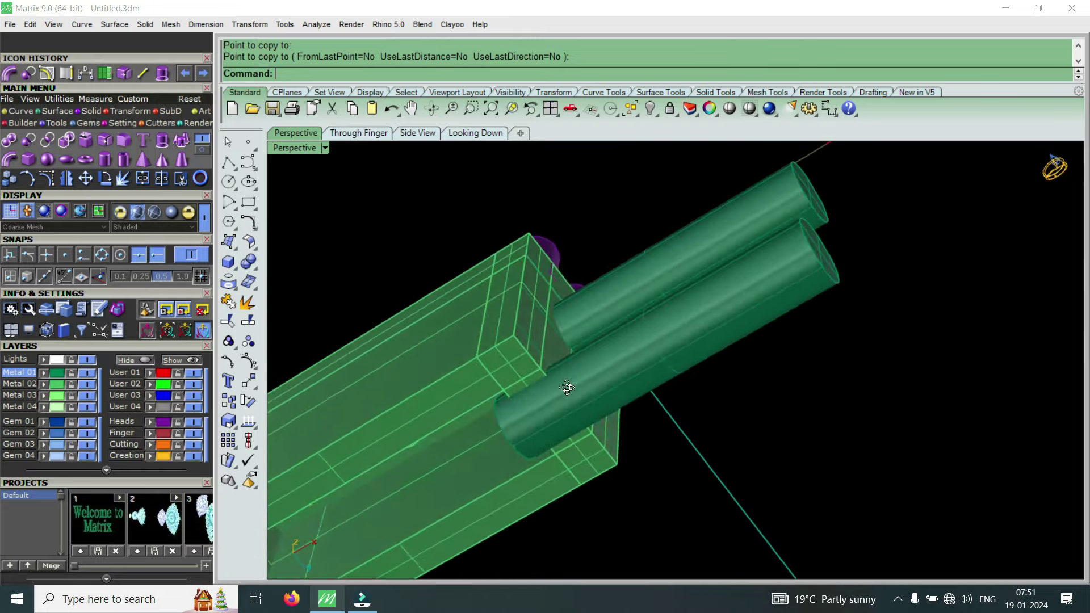
Duplicate the upper cylinder in place
{"action": "left_click", "coordinate": [651, 298]}
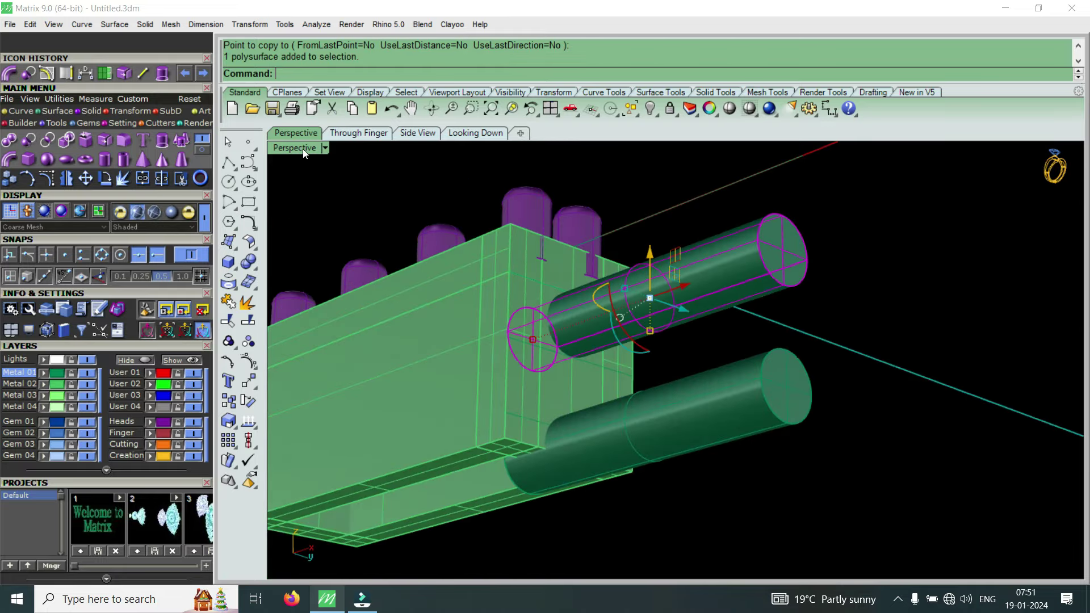
{"action": "double_click", "coordinate": [304, 150]}
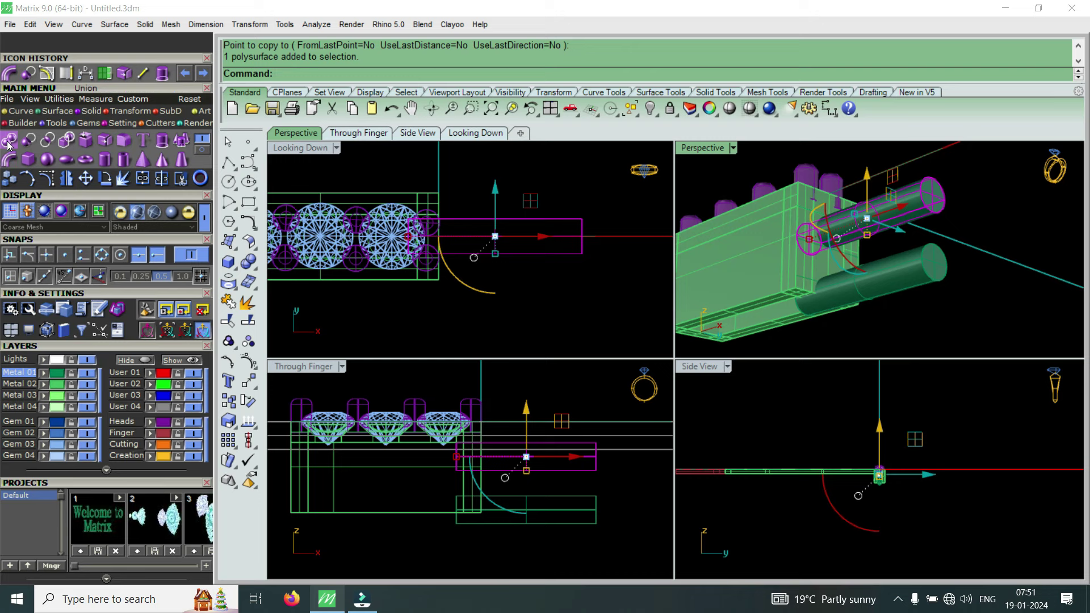
{"action": "left_click", "coordinate": [9, 180]}
{"action": "left_click", "coordinate": [604, 325]}
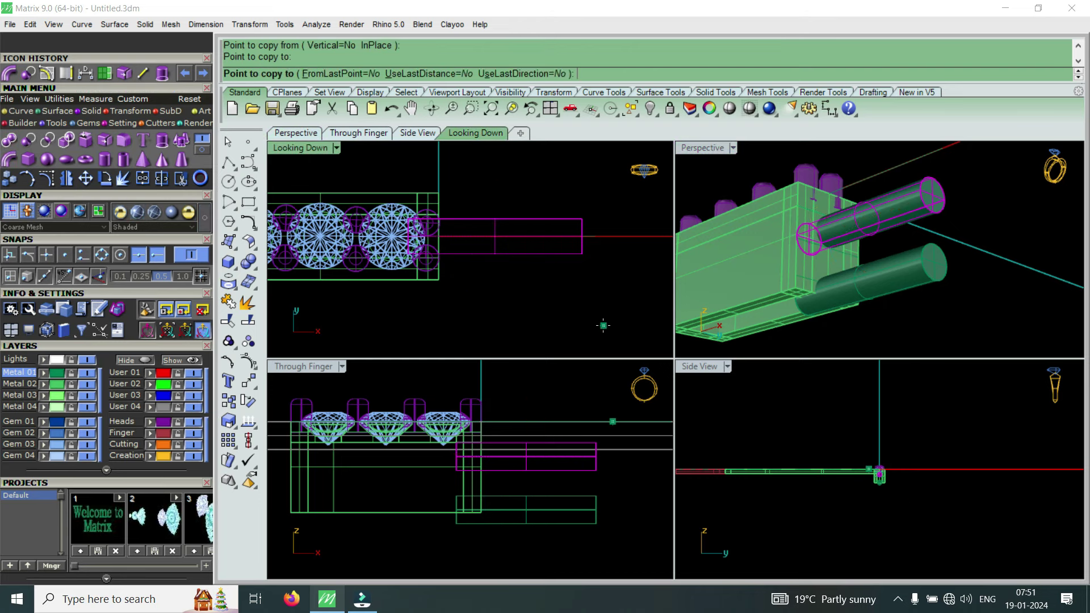
{"action": "key", "text": "Return"}
Put the in-place duplicate cylinder on layer User 04 and hide that layer
{"action": "left_click", "coordinate": [909, 217]}
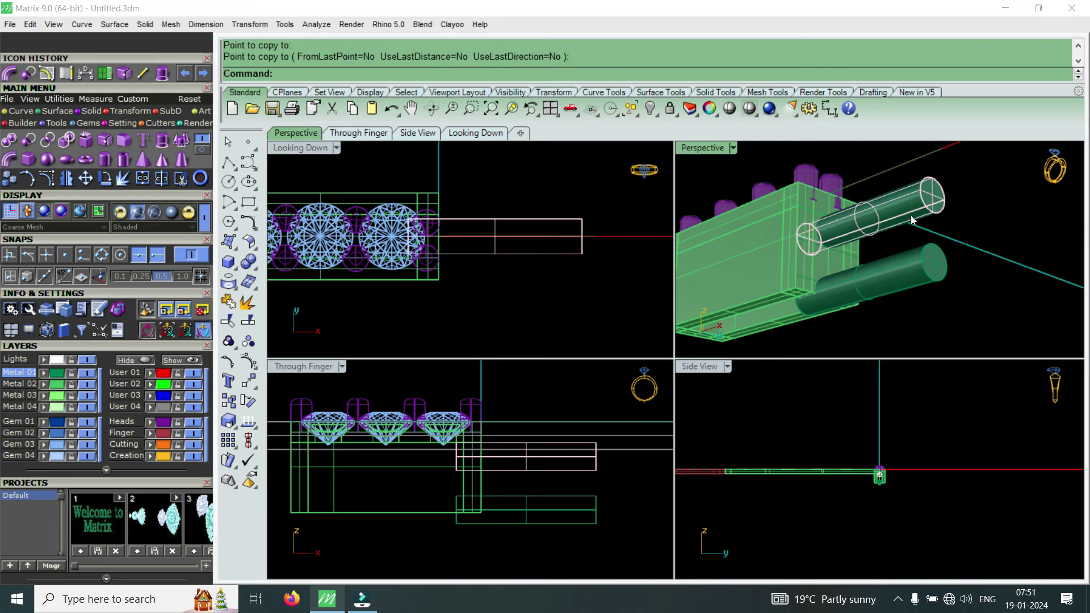
{"action": "left_click", "coordinate": [954, 246]}
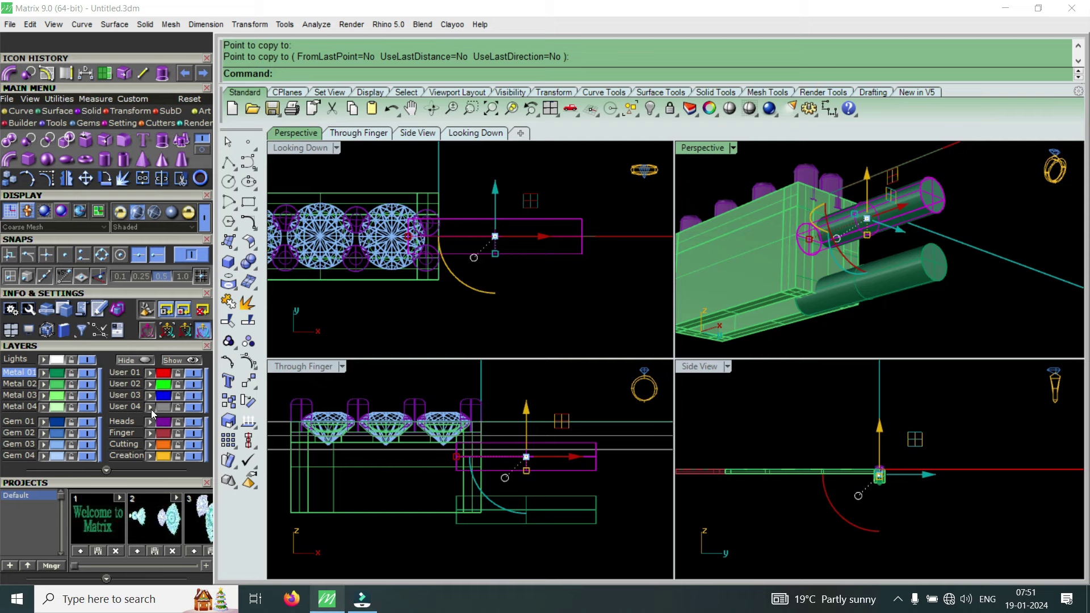
{"action": "left_click", "coordinate": [193, 407]}
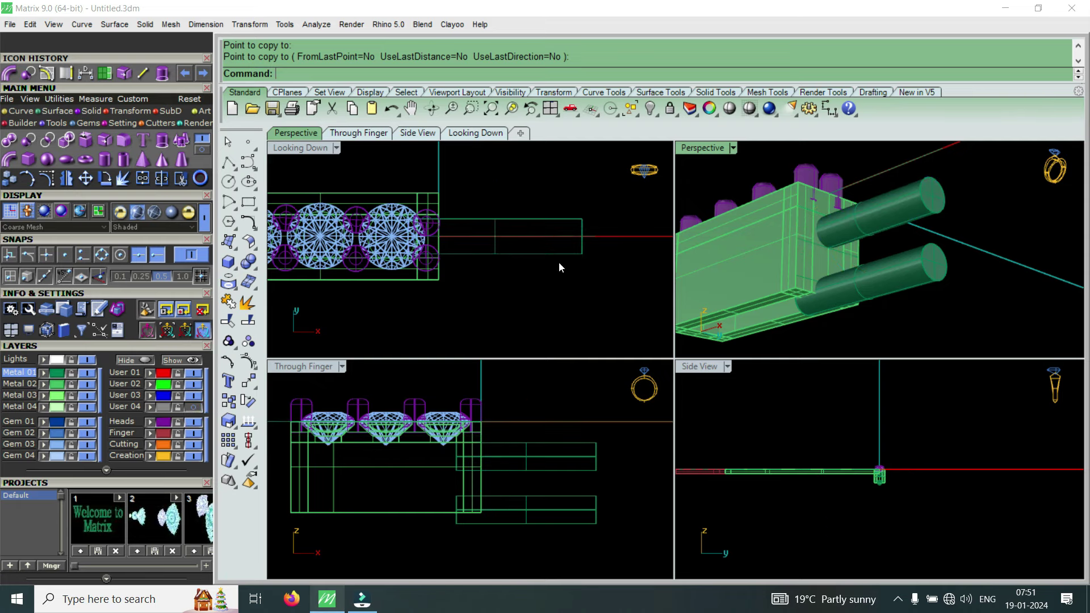
{"action": "double_click", "coordinate": [701, 148]}
{"action": "scroll", "coordinate": [540, 352], "scroll_direction": "down", "scroll_amount": 2}
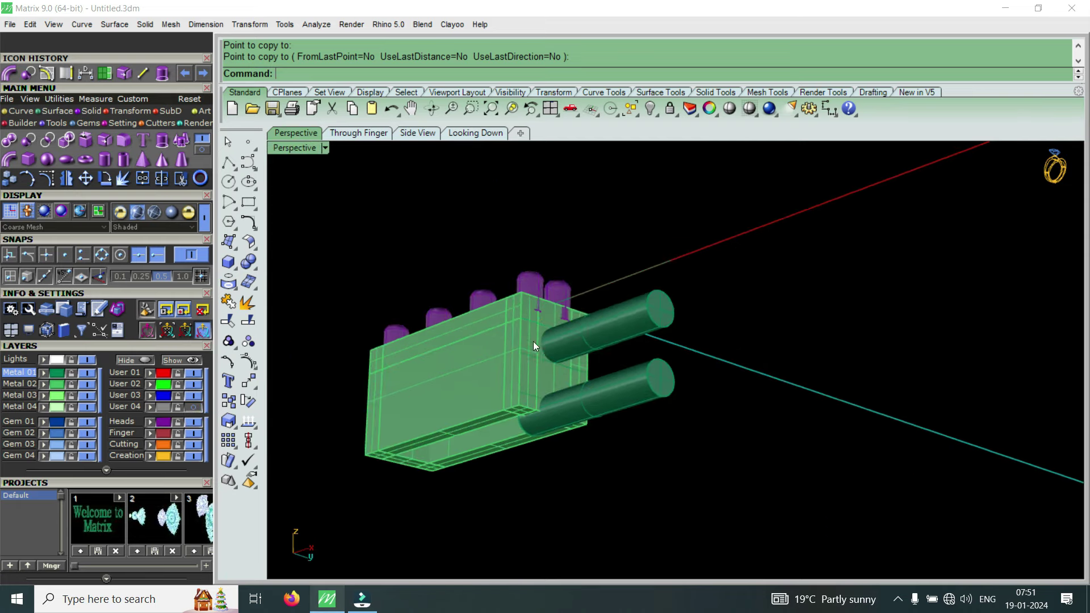
{"action": "scroll", "coordinate": [602, 347], "scroll_direction": "up", "scroll_amount": 2}
{"action": "mouse_move", "coordinate": [602, 347]}
{"action": "right_mouse_down"}
{"action": "mouse_move", "coordinate": [703, 271]}
{"action": "mouse_move", "coordinate": [612, 284]}
{"action": "mouse_move", "coordinate": [588, 366]}
{"action": "mouse_move", "coordinate": [661, 254]}
{"action": "right_mouse_up"}
Boolean-subtract the upper cylinder from the gallery block
{"action": "scroll", "coordinate": [661, 254], "scroll_direction": "up", "scroll_amount": 2}
{"action": "scroll", "coordinate": [642, 284], "scroll_direction": "down", "scroll_amount": 2}
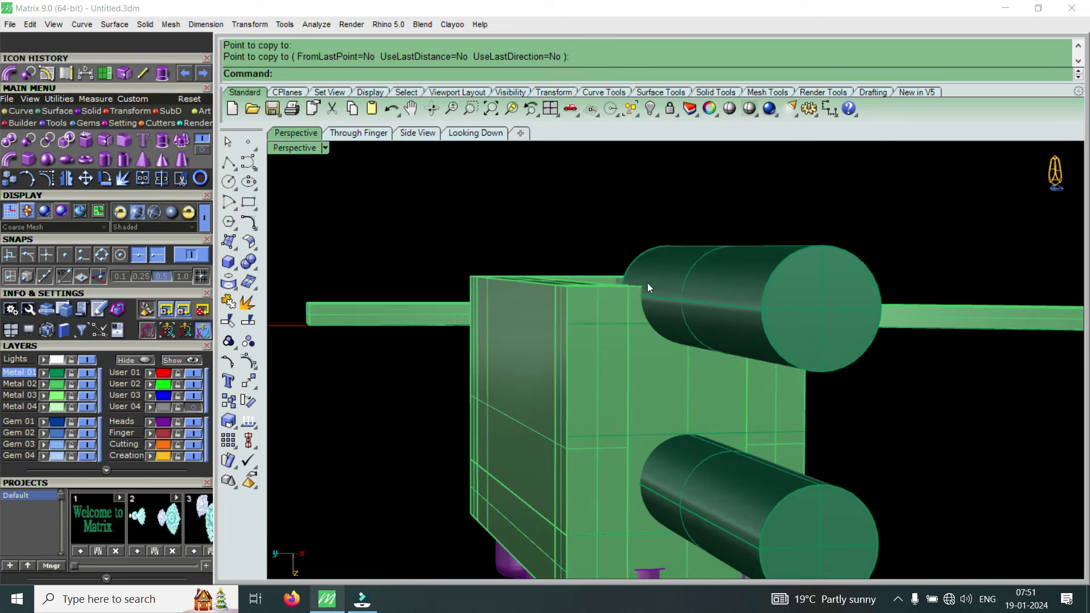
{"action": "scroll", "coordinate": [647, 283], "scroll_direction": "down", "scroll_amount": 3}
{"action": "scroll", "coordinate": [633, 367], "scroll_direction": "up", "scroll_amount": 2}
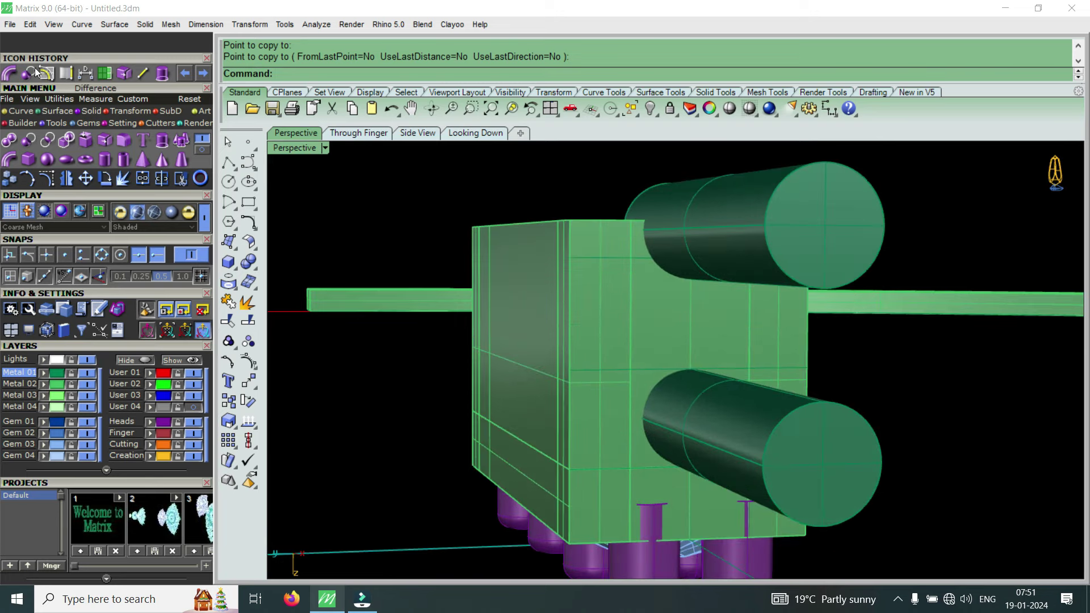
{"action": "left_click", "coordinate": [147, 148]}
{"action": "left_click", "coordinate": [587, 393]}
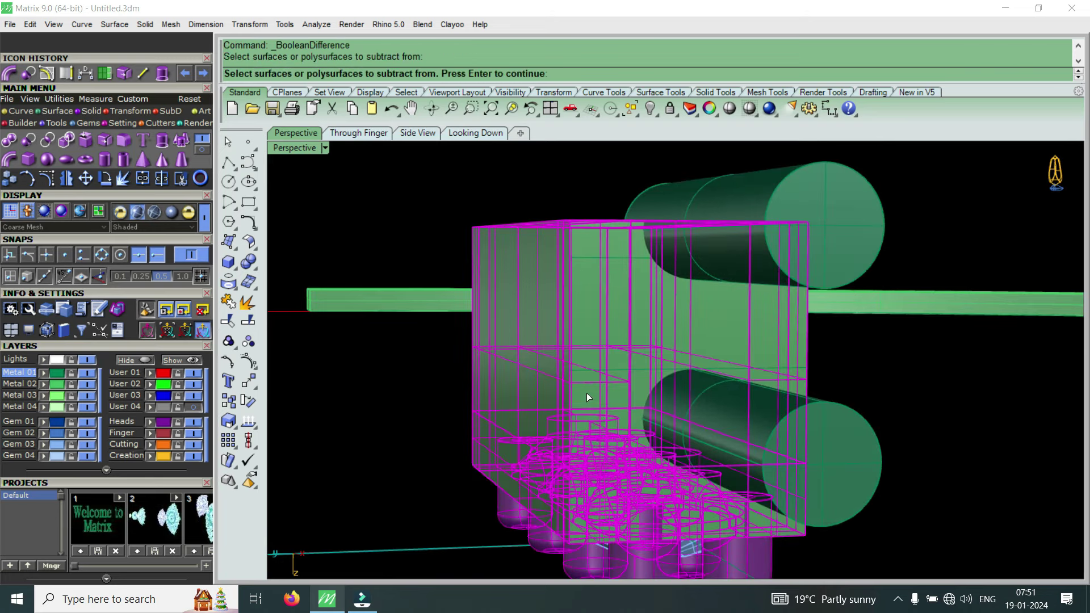
{"action": "key", "text": "Return"}
{"action": "left_click", "coordinate": [719, 431]}
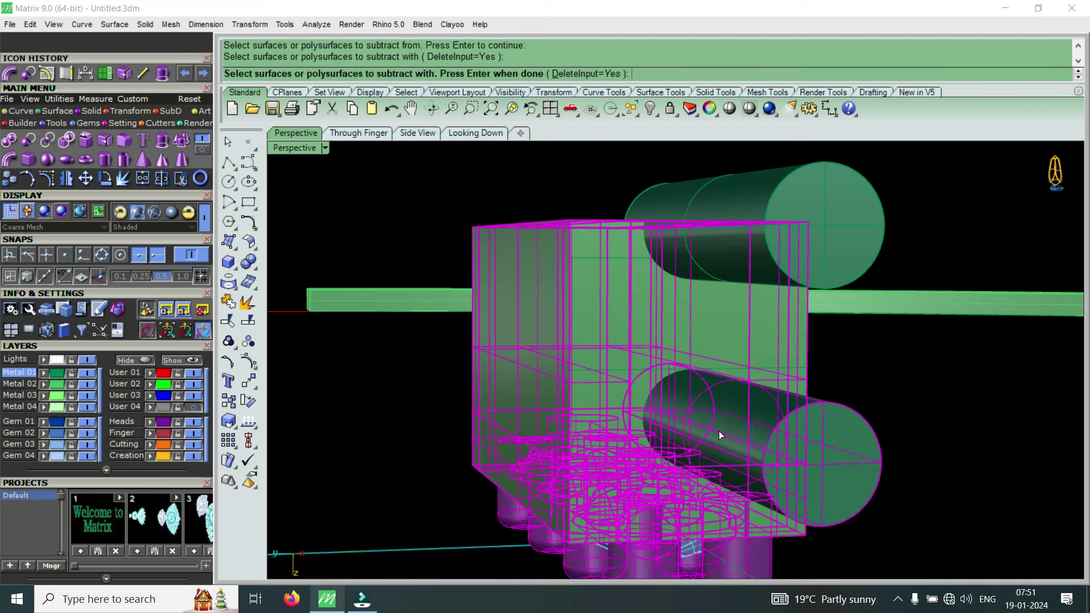
{"action": "key", "text": "Return"}
Orbit and zoom to inspect the new round hole in the block's end wall
{"action": "mouse_move", "coordinate": [708, 407]}
{"action": "right_mouse_down"}
{"action": "mouse_move", "coordinate": [584, 455]}
{"action": "mouse_move", "coordinate": [578, 294]}
{"action": "mouse_move", "coordinate": [489, 431]}
{"action": "mouse_move", "coordinate": [612, 393]}
{"action": "mouse_move", "coordinate": [501, 297]}
{"action": "mouse_move", "coordinate": [672, 309]}
{"action": "mouse_move", "coordinate": [817, 273]}
{"action": "mouse_move", "coordinate": [803, 275]}
{"action": "mouse_move", "coordinate": [712, 378]}
{"action": "mouse_move", "coordinate": [653, 392]}
{"action": "mouse_move", "coordinate": [628, 418]}
{"action": "mouse_move", "coordinate": [690, 267]}
{"action": "mouse_move", "coordinate": [705, 278]}
{"action": "mouse_move", "coordinate": [618, 278]}
{"action": "mouse_move", "coordinate": [652, 282]}
{"action": "mouse_move", "coordinate": [435, 379]}
{"action": "mouse_move", "coordinate": [309, 266]}
{"action": "right_mouse_up"}
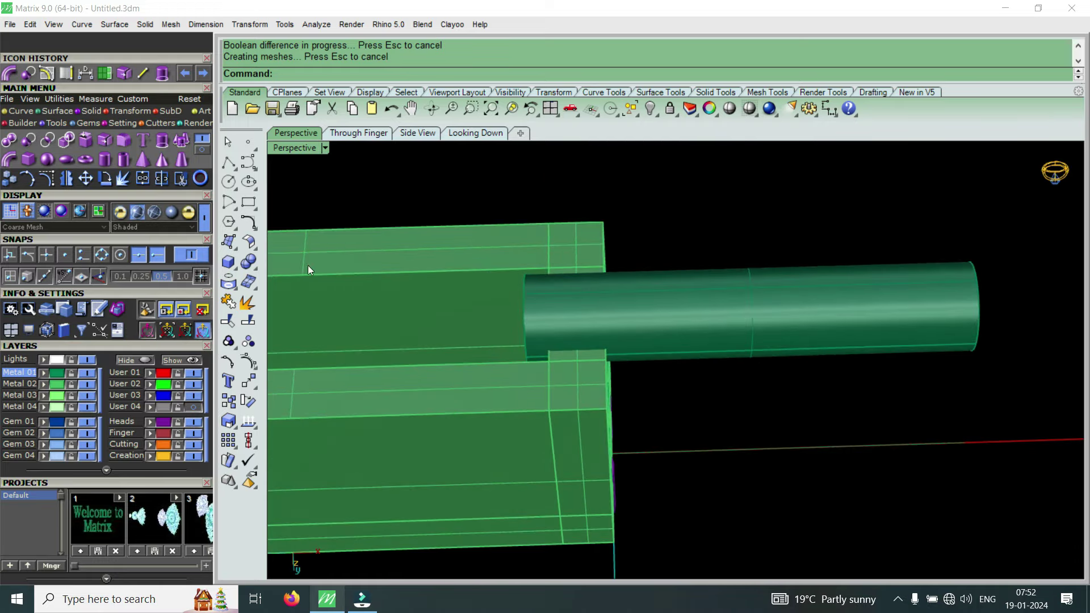
{"action": "mouse_move", "coordinate": [577, 298]}
{"action": "right_mouse_down"}
{"action": "mouse_move", "coordinate": [567, 348]}
{"action": "mouse_move", "coordinate": [622, 309]}
{"action": "mouse_move", "coordinate": [598, 434]}
{"action": "mouse_move", "coordinate": [610, 430]}
{"action": "right_mouse_up"}
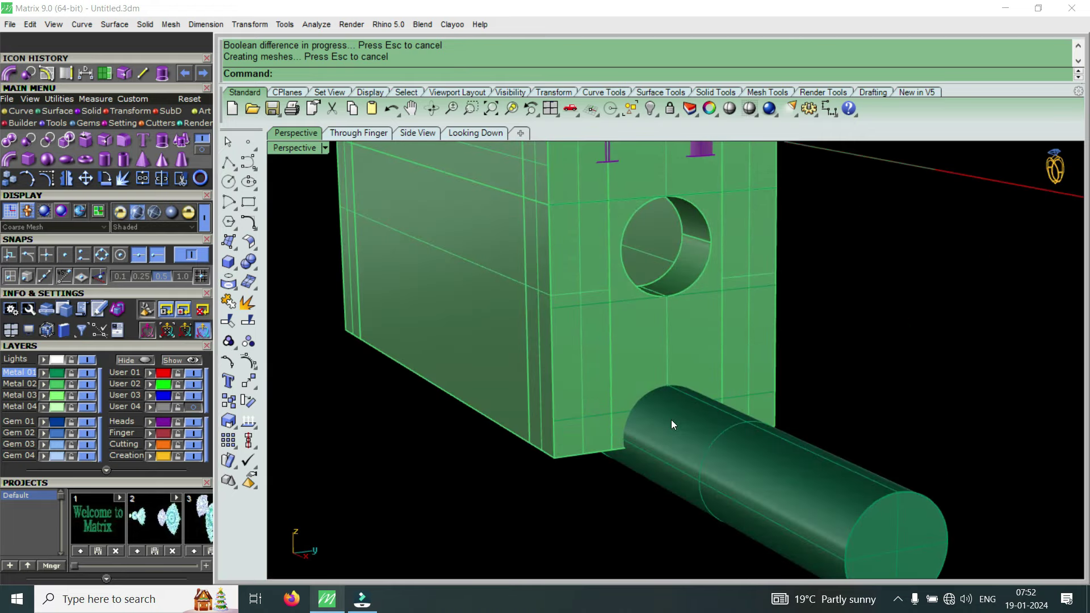
{"action": "mouse_move", "coordinate": [519, 379]}
{"action": "right_mouse_down"}
{"action": "mouse_move", "coordinate": [679, 343]}
{"action": "mouse_move", "coordinate": [614, 442]}
{"action": "right_mouse_up"}
{"action": "scroll", "coordinate": [651, 382], "scroll_direction": "down", "scroll_amount": 3}
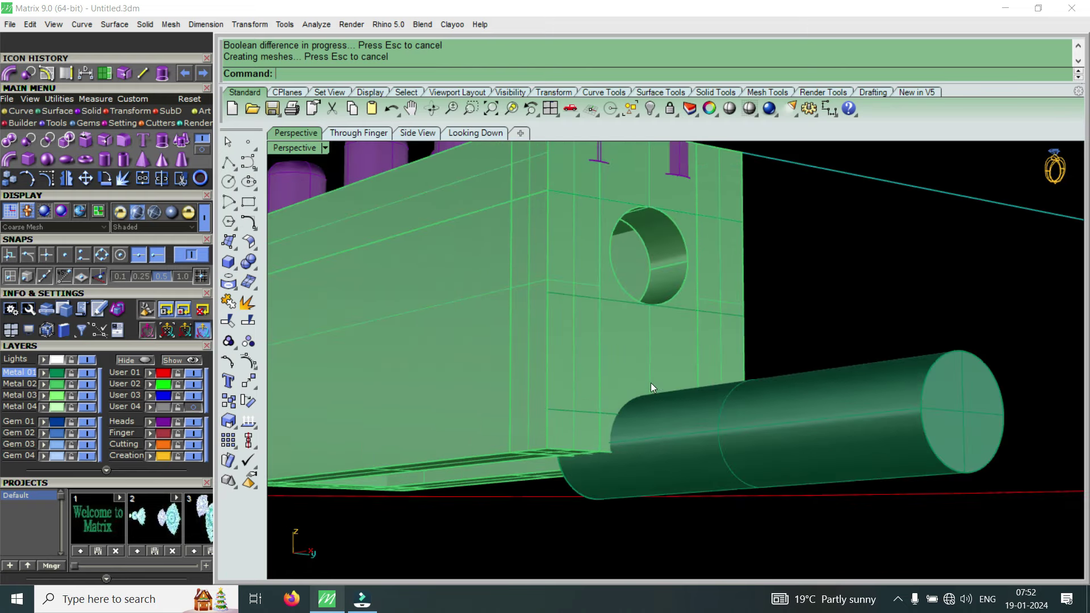
{"action": "scroll", "coordinate": [656, 379], "scroll_direction": "up", "scroll_amount": 1}
{"action": "scroll", "coordinate": [670, 431], "scroll_direction": "up", "scroll_amount": 2}
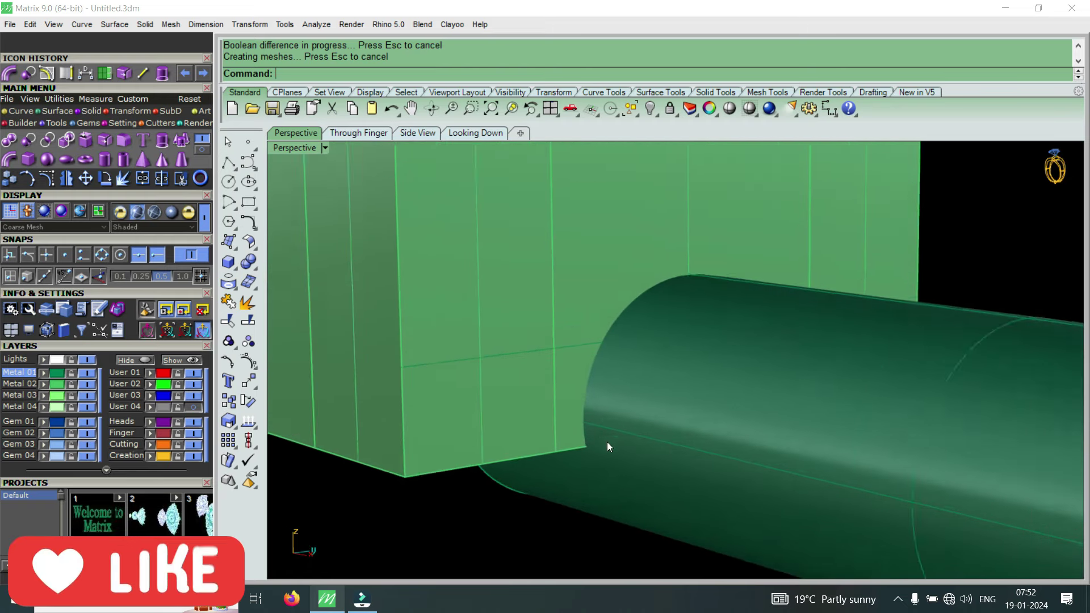
{"action": "scroll", "coordinate": [608, 442], "scroll_direction": "up", "scroll_amount": 2}
{"action": "scroll", "coordinate": [585, 423], "scroll_direction": "up", "scroll_amount": 1}
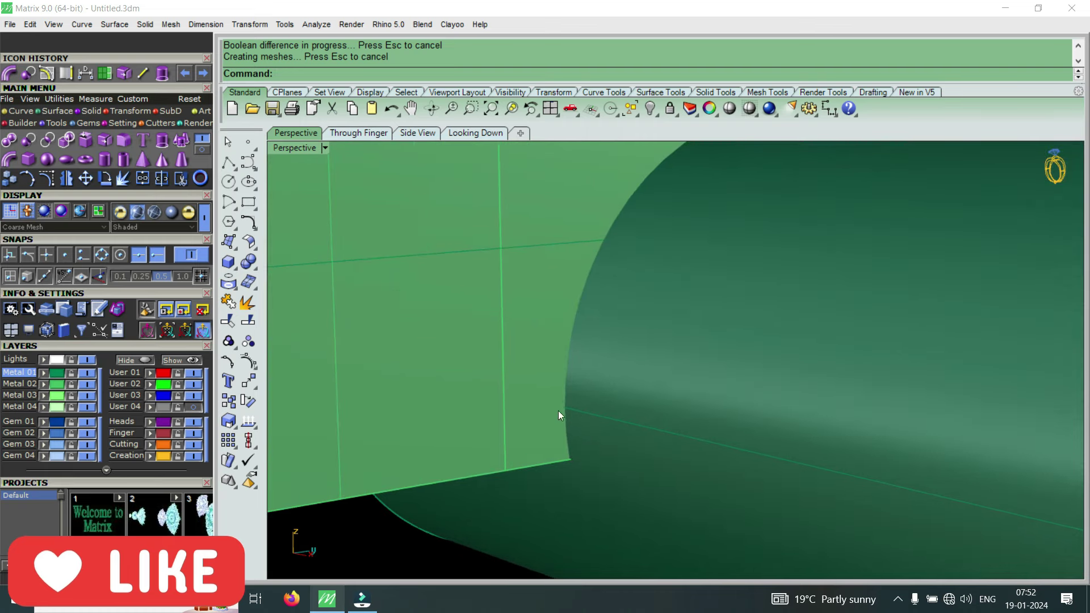
{"action": "scroll", "coordinate": [567, 409], "scroll_direction": "down", "scroll_amount": 3}
{"action": "scroll", "coordinate": [561, 435], "scroll_direction": "down", "scroll_amount": 1}
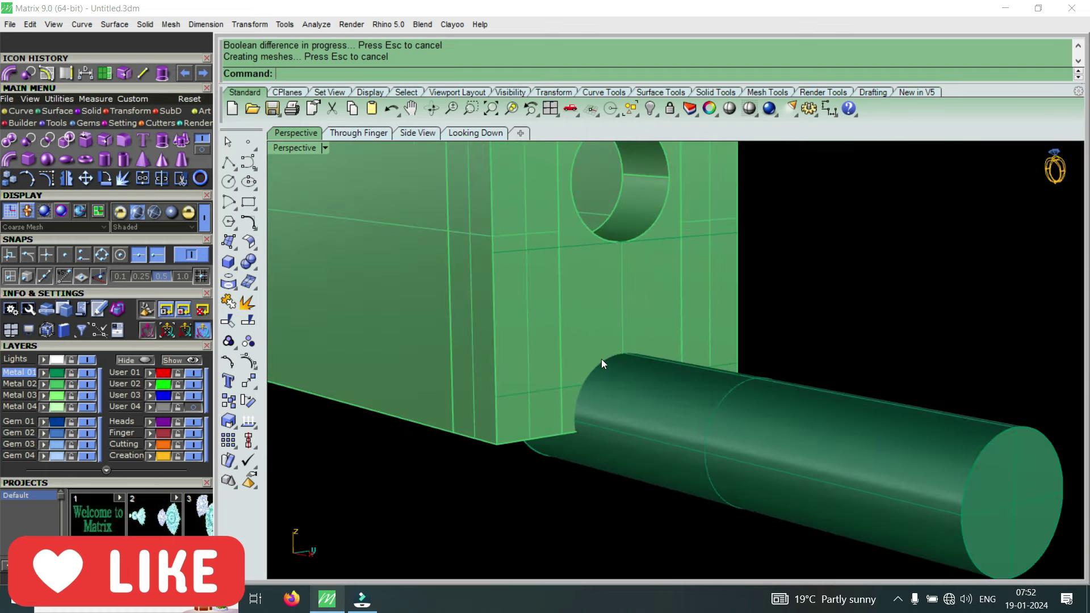
Subtract the remaining cylinder for a second hole, then turn layer User 04 back on
{"action": "left_click", "coordinate": [31, 71]}
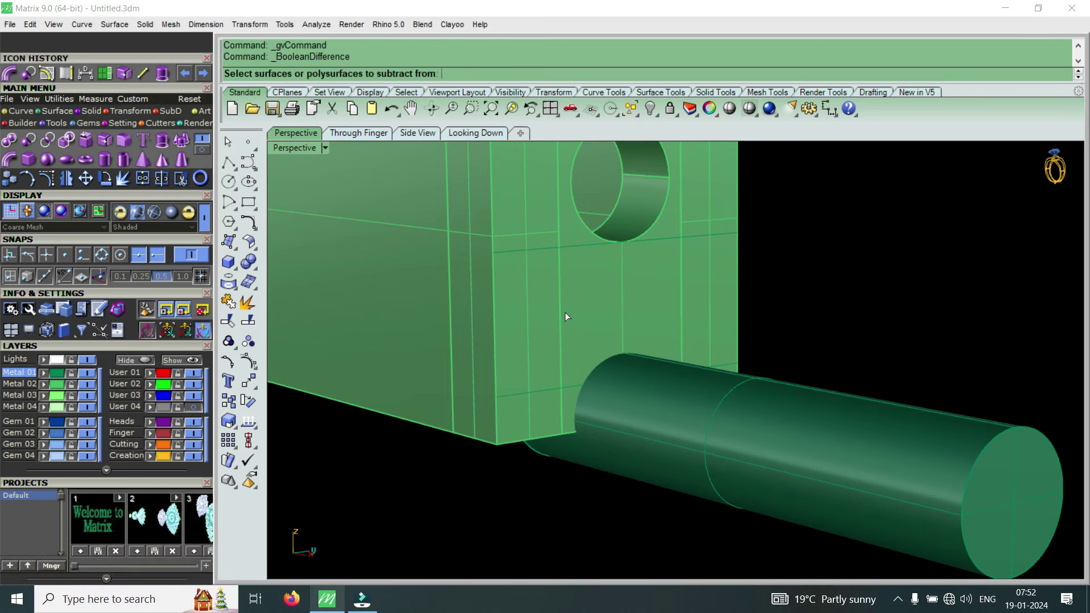
{"action": "left_click", "coordinate": [566, 316]}
{"action": "key", "text": "Return"}
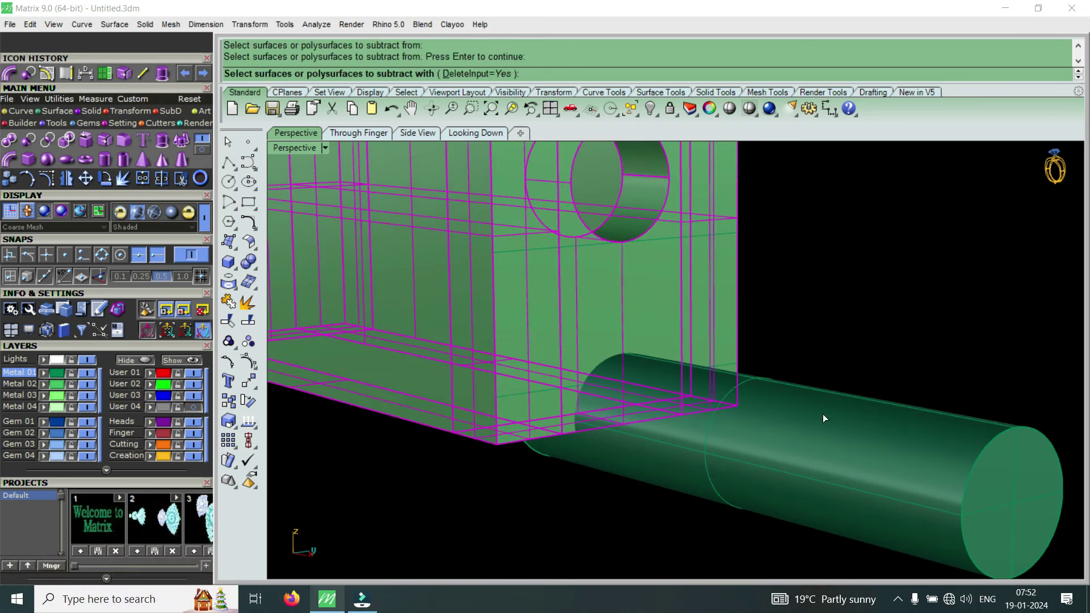
{"action": "left_click", "coordinate": [821, 425]}
{"action": "key", "text": "Return"}
{"action": "mouse_move", "coordinate": [817, 429]}
{"action": "right_mouse_down"}
{"action": "mouse_move", "coordinate": [703, 334]}
{"action": "mouse_move", "coordinate": [770, 401]}
{"action": "right_mouse_up"}
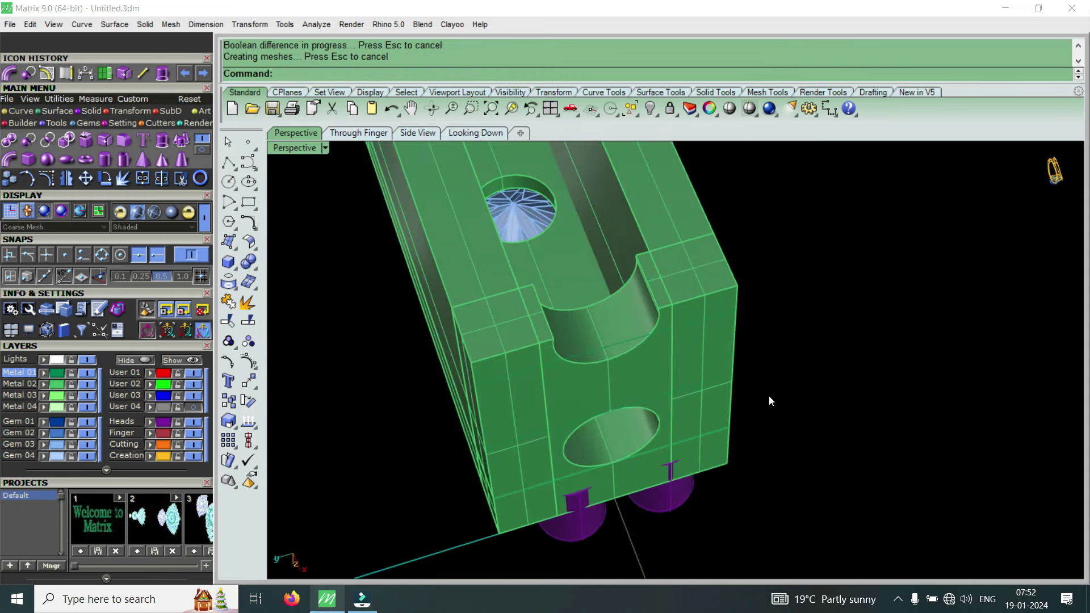
{"action": "left_click", "coordinate": [195, 405]}
{"action": "mouse_move", "coordinate": [669, 398]}
{"action": "right_mouse_down"}
{"action": "mouse_move", "coordinate": [609, 367]}
{"action": "mouse_move", "coordinate": [592, 405]}
{"action": "right_mouse_up"}
Slide the grey duplicate rod further out along its axis through the block's end hole
{"action": "left_click", "coordinate": [646, 369]}
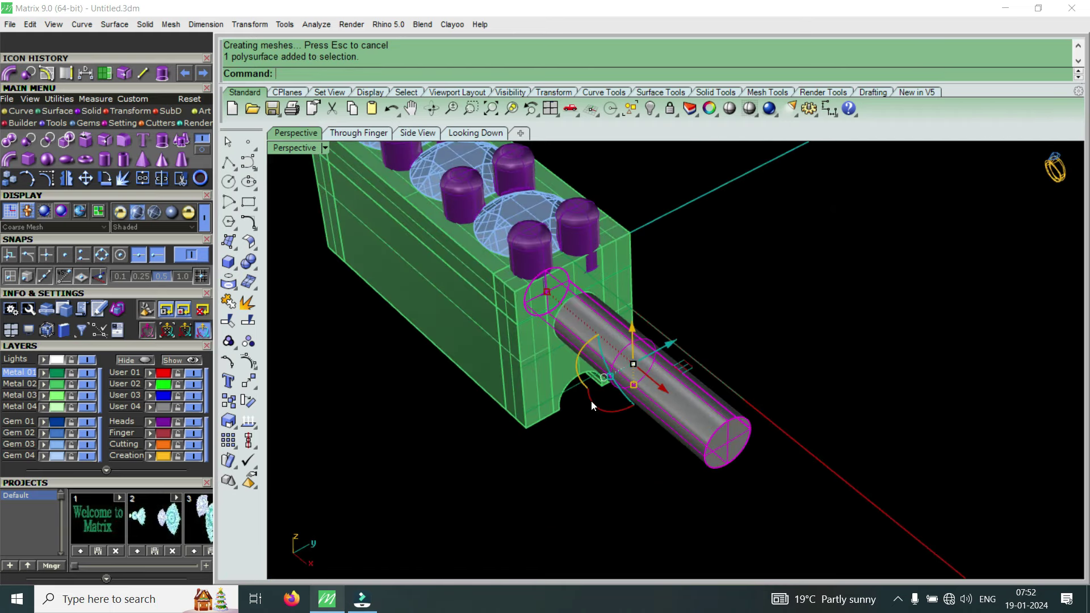
{"action": "right_click_drag", "start_coordinate": [561, 359], "coordinate": [665, 422]}
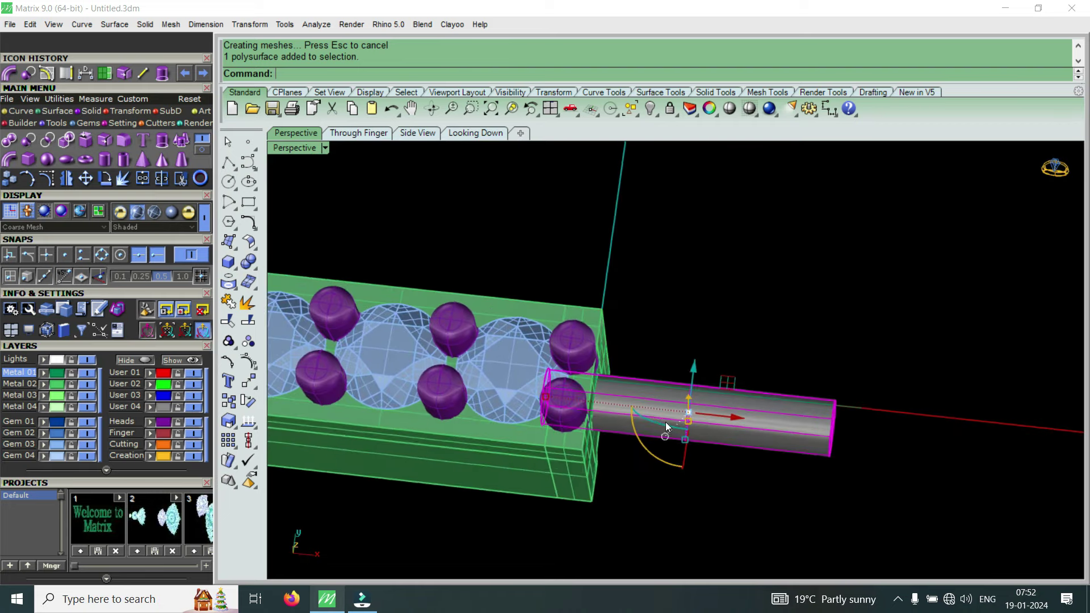
{"action": "scroll", "coordinate": [659, 420], "scroll_direction": "up", "scroll_amount": 3}
{"action": "left_click_drag", "start_coordinate": [766, 431], "coordinate": [793, 433]}
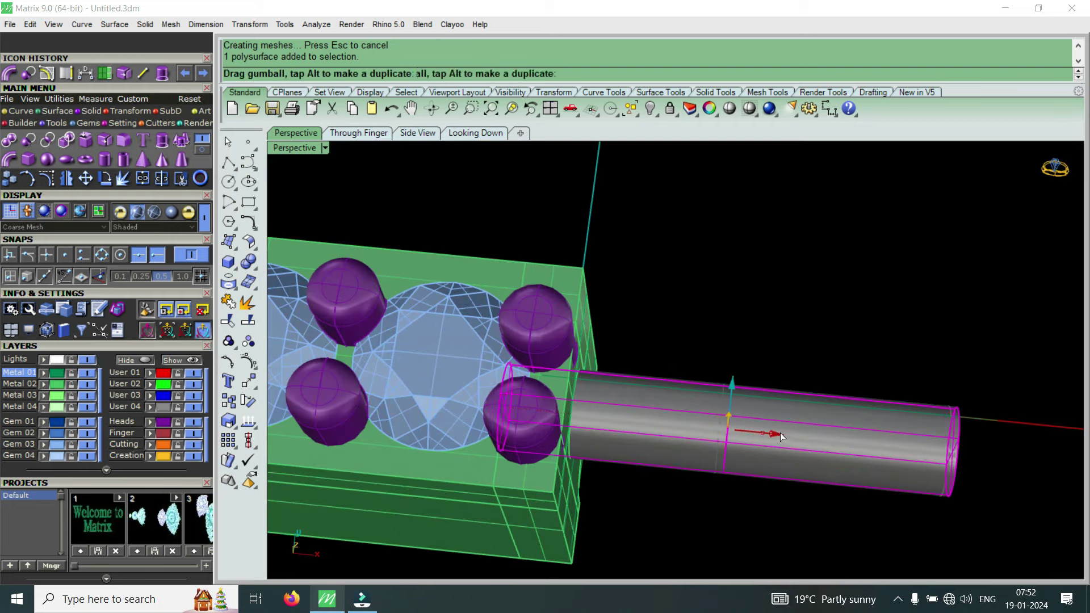
{"action": "mouse_move", "coordinate": [639, 429]}
{"action": "right_mouse_down"}
{"action": "mouse_move", "coordinate": [530, 390]}
{"action": "mouse_move", "coordinate": [615, 338]}
{"action": "right_mouse_up"}
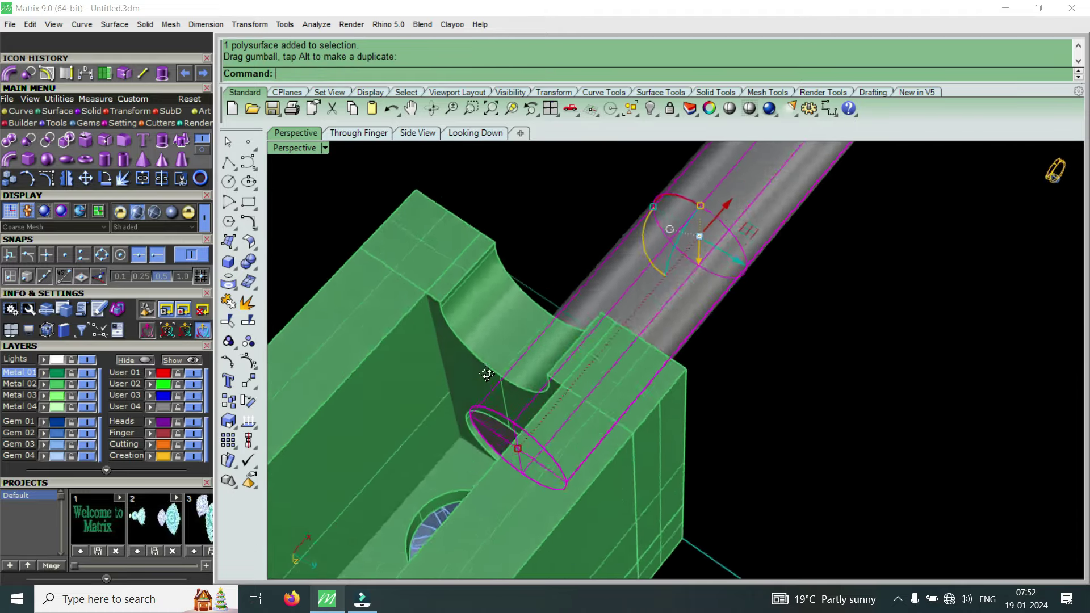
{"action": "left_click_drag", "start_coordinate": [657, 276], "coordinate": [666, 278]}
Orbit toward the rod end to check it, then restore the four-viewport layout
{"action": "mouse_move", "coordinate": [652, 285]}
{"action": "right_mouse_down"}
{"action": "mouse_move", "coordinate": [656, 438]}
{"action": "mouse_move", "coordinate": [730, 360]}
{"action": "right_mouse_up"}
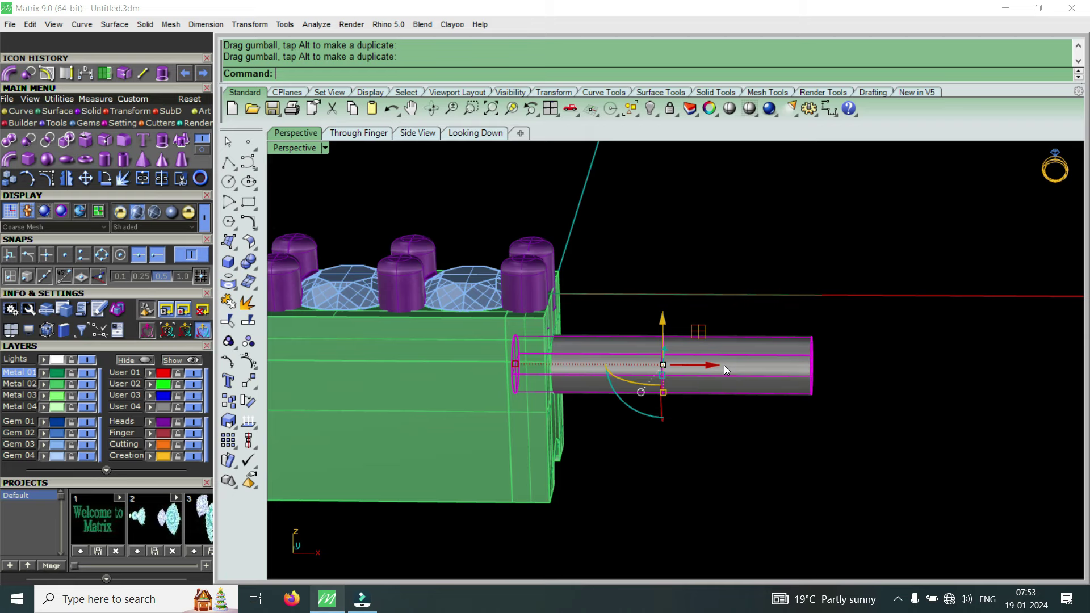
{"action": "scroll", "coordinate": [694, 365], "scroll_direction": "down", "scroll_amount": 3}
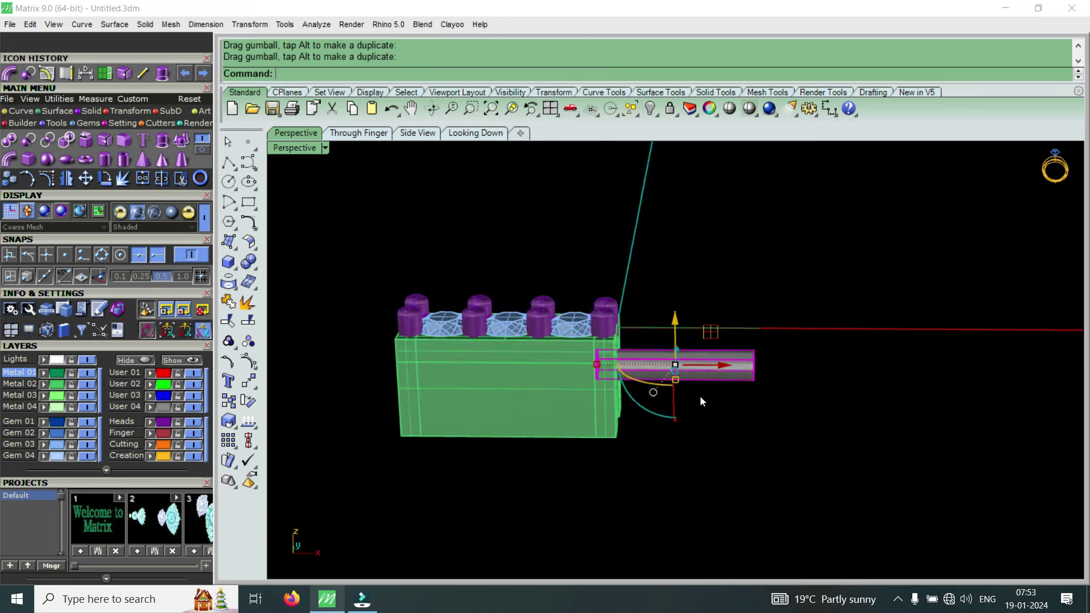
{"action": "right_click_drag", "start_coordinate": [729, 344], "coordinate": [614, 312]}
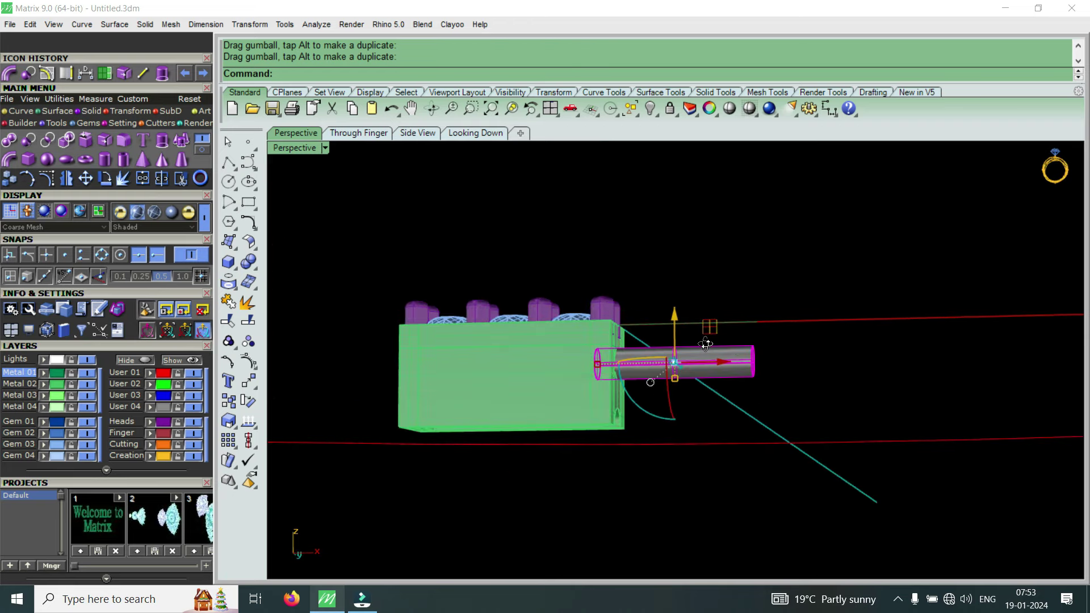
{"action": "scroll", "coordinate": [613, 312], "scroll_direction": "up", "scroll_amount": 2}
{"action": "double_click", "coordinate": [299, 146]}
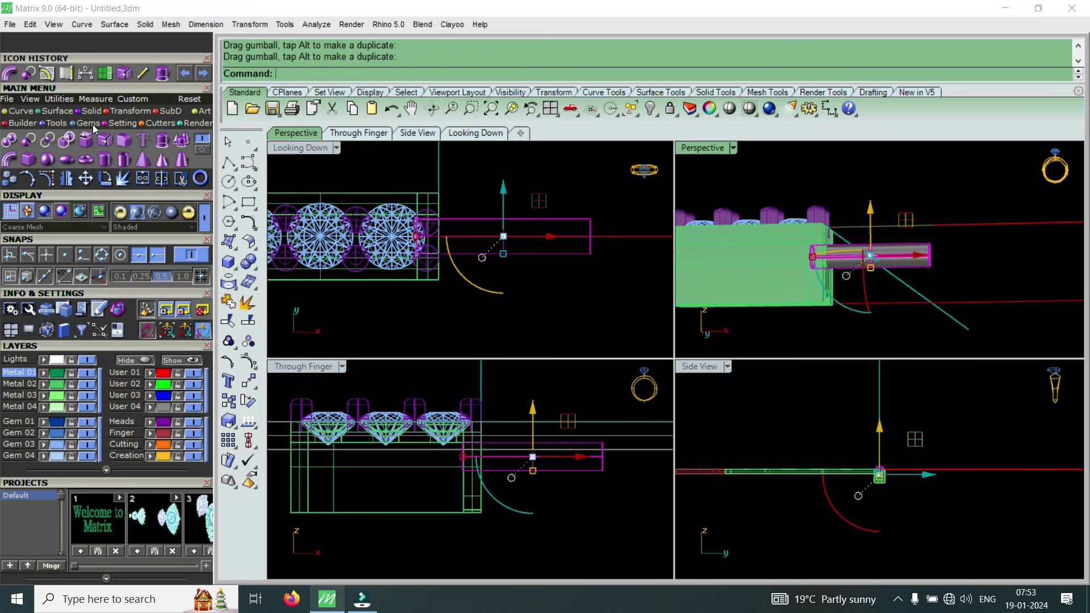
{"action": "left_click", "coordinate": [113, 112]}
{"action": "left_click", "coordinate": [145, 156]}
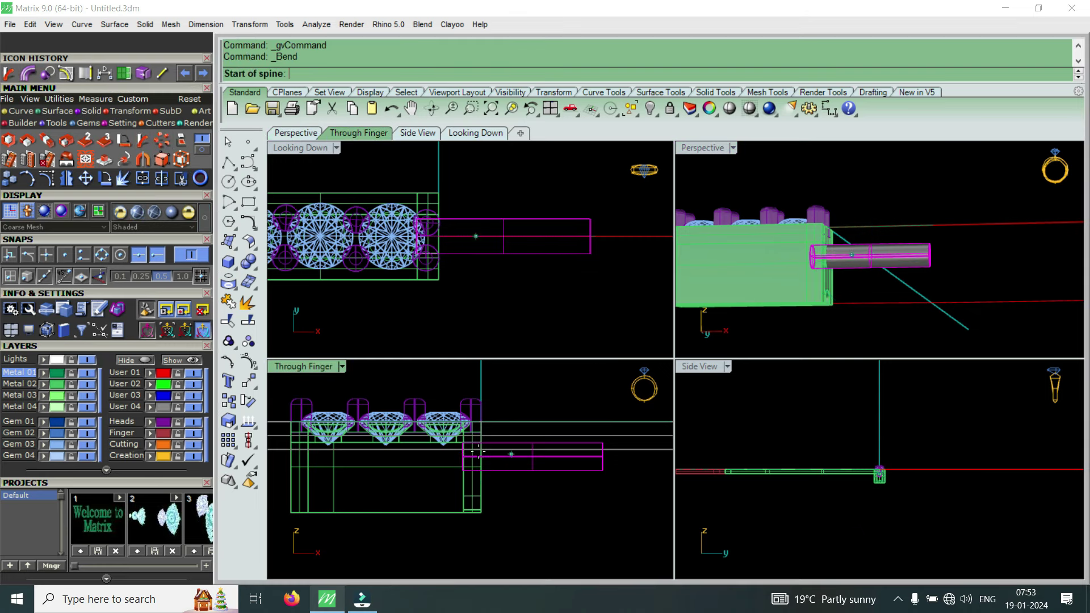
{"action": "left_click", "coordinate": [155, 255]}
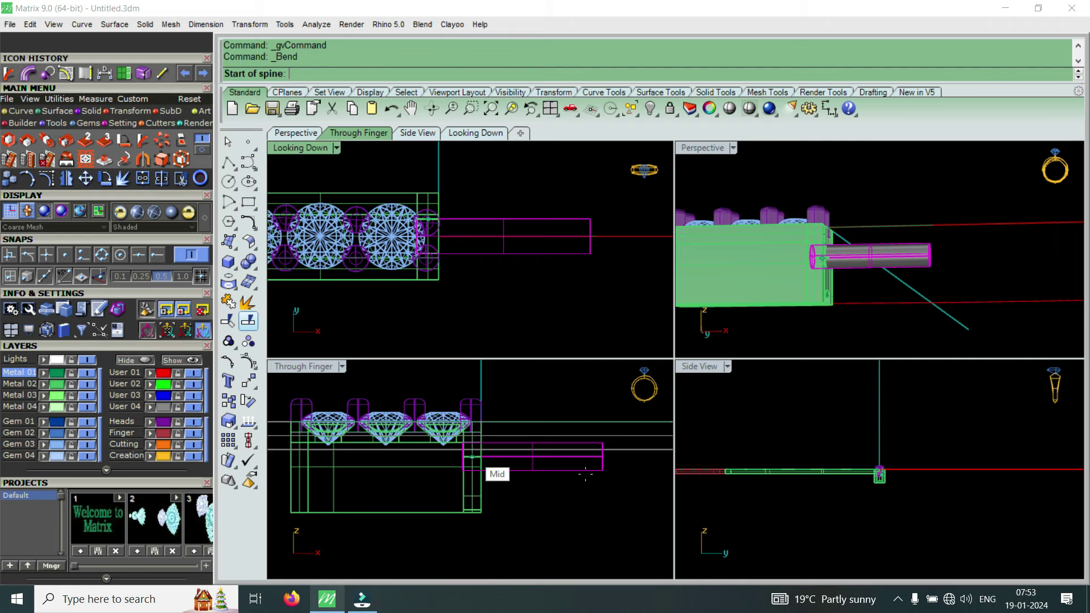
{"action": "left_click", "coordinate": [511, 456]}
{"action": "left_click", "coordinate": [599, 457]}
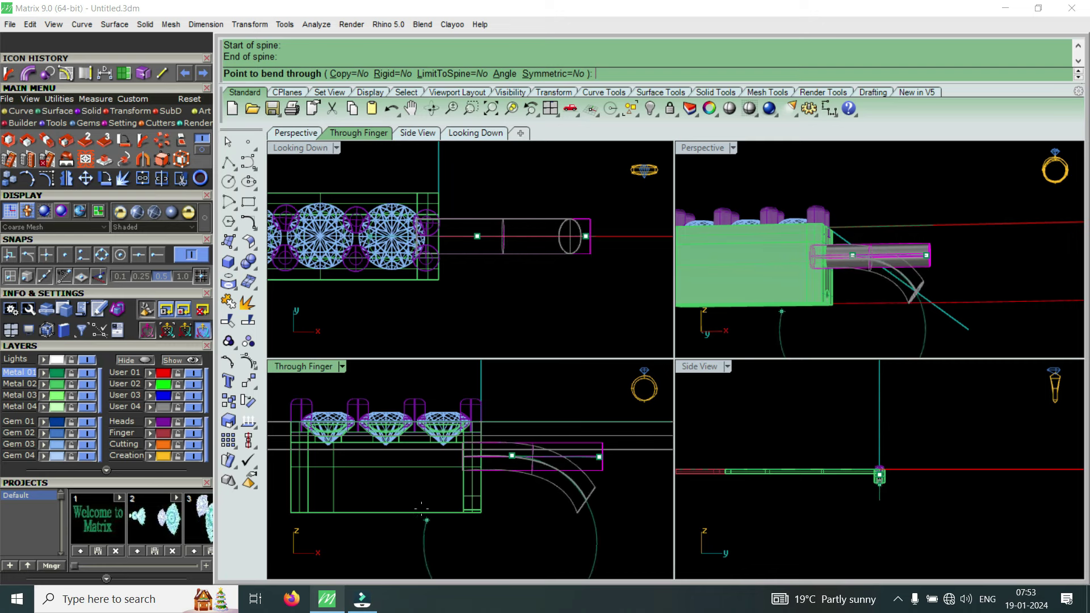
{"action": "key", "text": "Escape"}
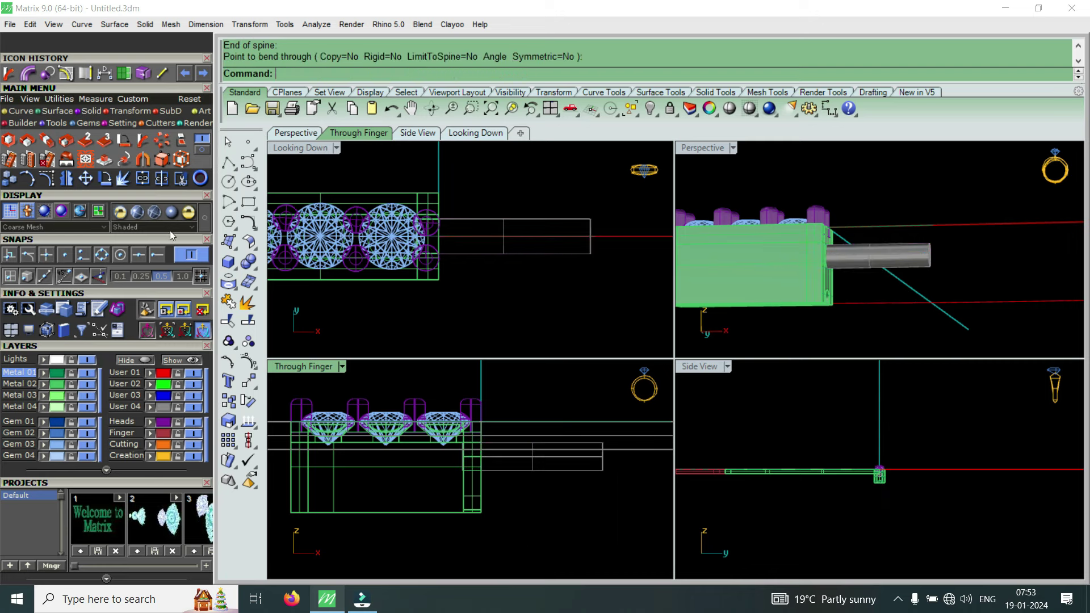
Begin an interpolated curve from inside the block along the rod, then cancel it
{"action": "left_click", "coordinate": [22, 112]}
{"action": "left_click", "coordinate": [47, 139]}
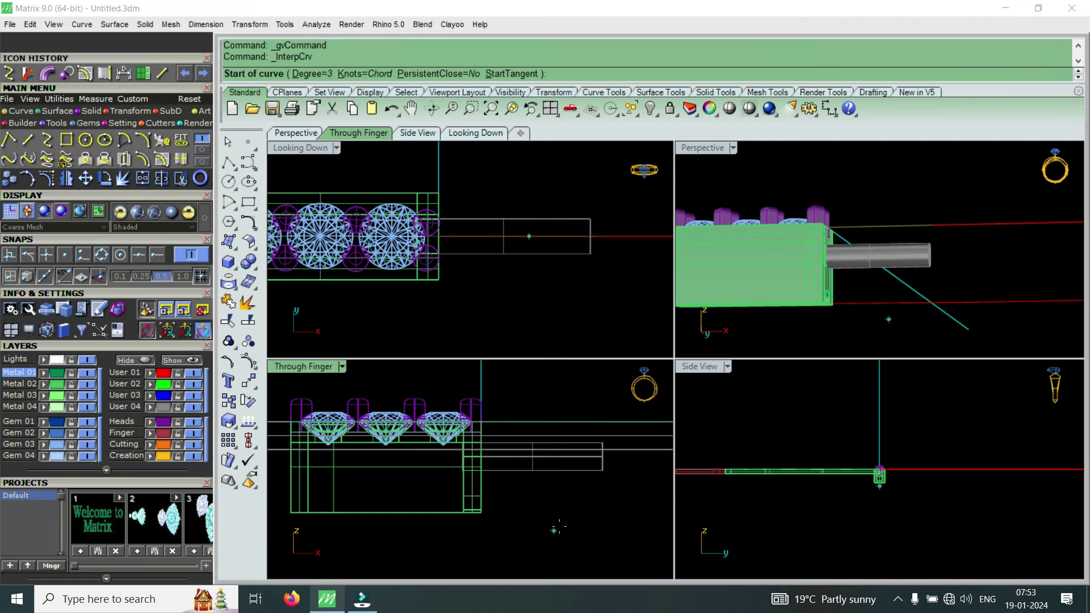
{"action": "scroll", "coordinate": [494, 483], "scroll_direction": "up", "scroll_amount": 3}
{"action": "left_click", "coordinate": [459, 453]}
{"action": "scroll", "coordinate": [458, 453], "scroll_direction": "down", "scroll_amount": 3}
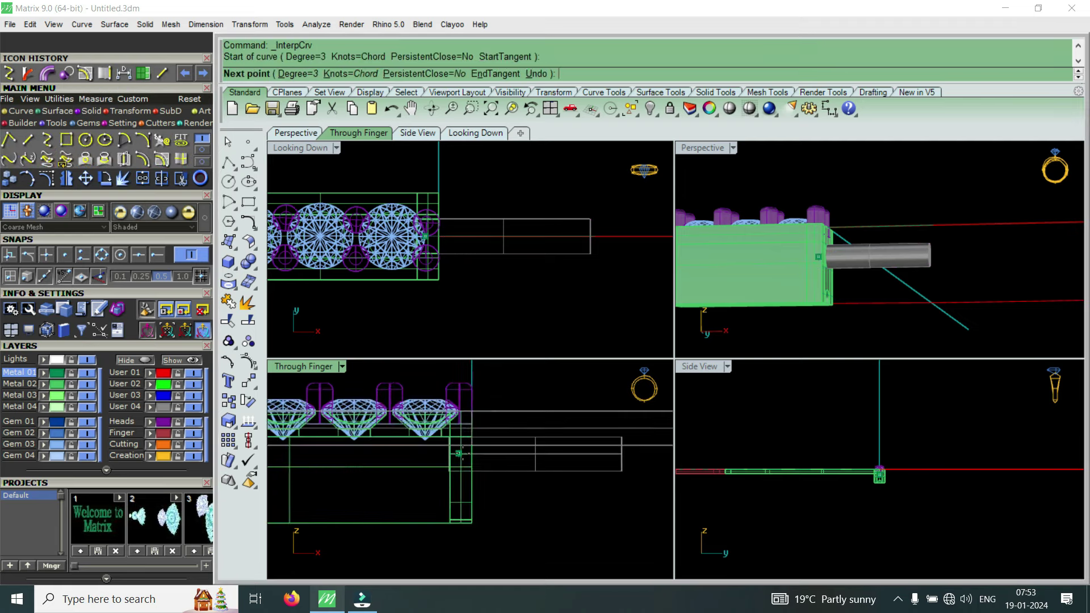
{"action": "left_click", "coordinate": [531, 454]}
{"action": "left_click", "coordinate": [570, 456]}
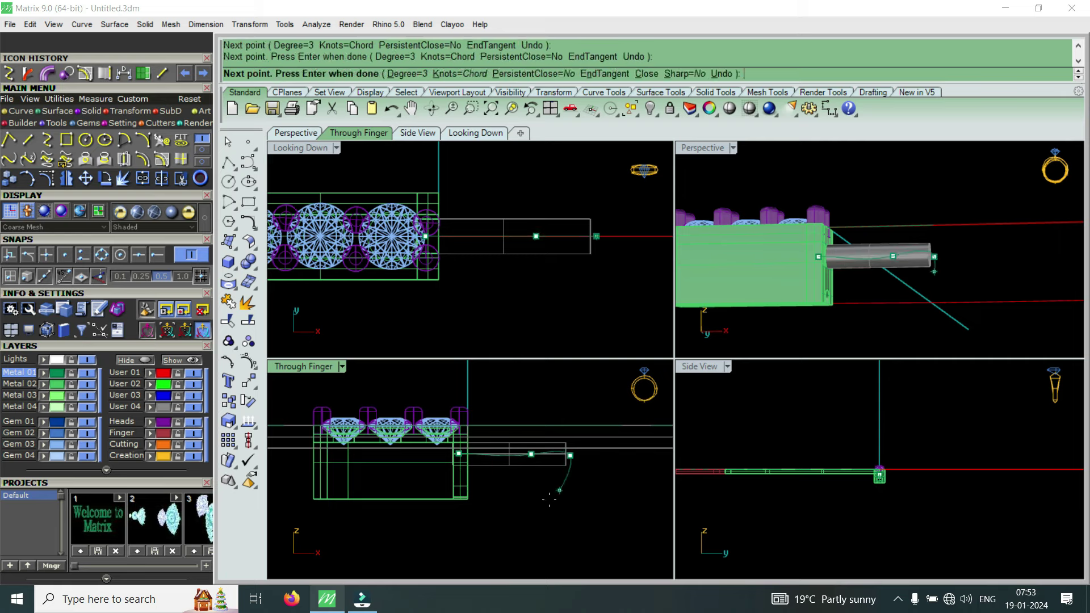
{"action": "key", "text": "Escape"}
{"action": "key", "text": "Return"}
Retry the curve from inside the block bending down past the rod, then cancel again
{"action": "scroll", "coordinate": [454, 452], "scroll_direction": "up", "scroll_amount": 2}
{"action": "scroll", "coordinate": [454, 452], "scroll_direction": "up", "scroll_amount": 2}
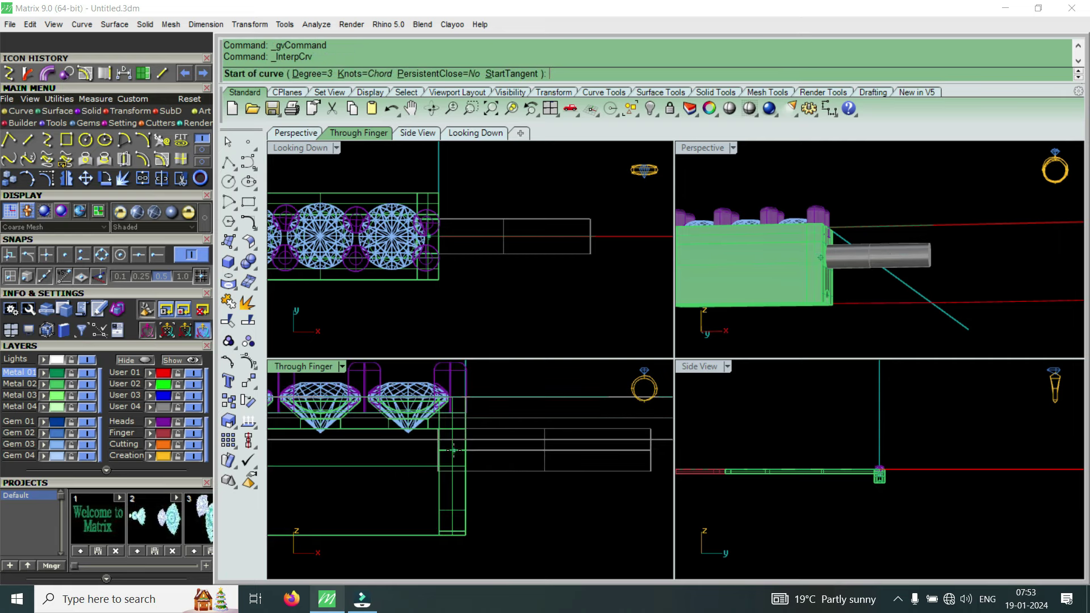
{"action": "left_click", "coordinate": [453, 450]}
{"action": "left_click", "coordinate": [531, 448]}
{"action": "left_click", "coordinate": [586, 484]}
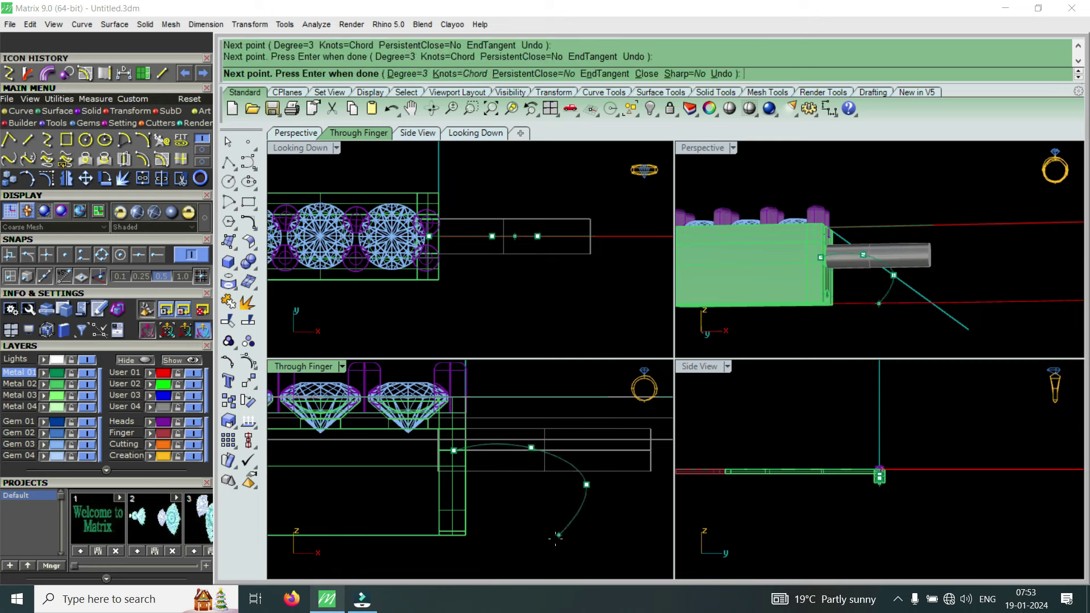
{"action": "left_click", "coordinate": [547, 546]}
{"action": "key", "text": "Escape"}
{"action": "key", "text": "Return"}
Draw the six-point U-shaped curve from inside the block, around the rod end, back underneath
{"action": "left_click", "coordinate": [446, 451]}
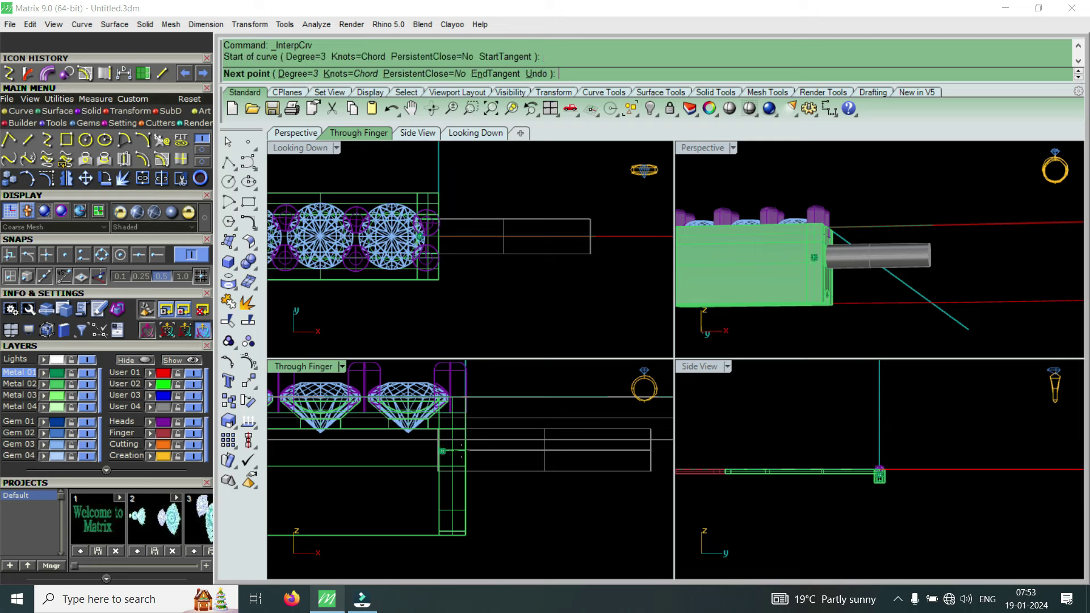
{"action": "left_click", "coordinate": [527, 452]}
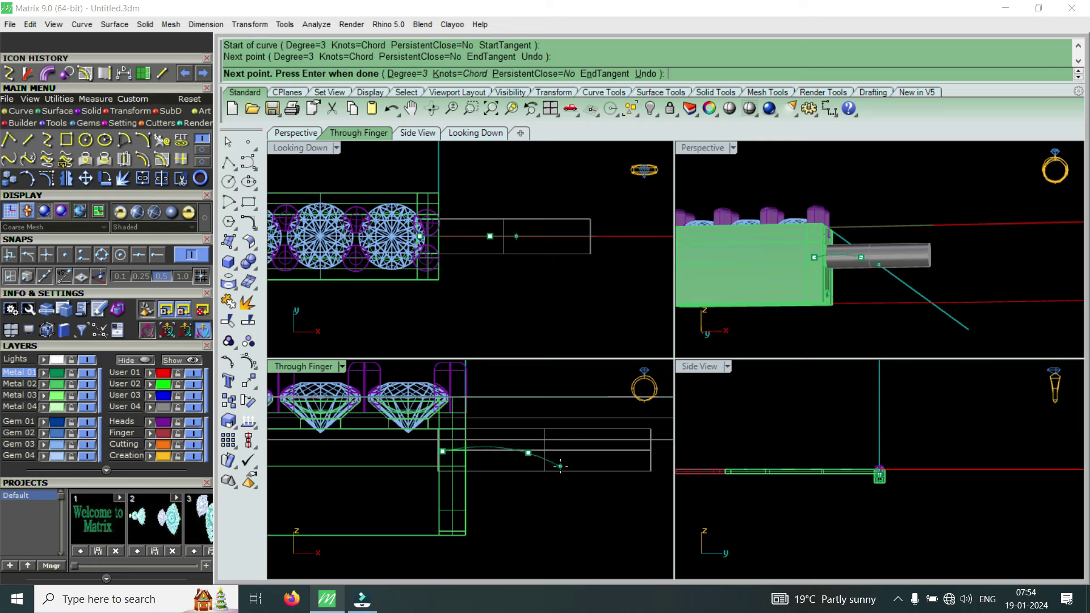
{"action": "left_click", "coordinate": [560, 466]}
{"action": "left_click", "coordinate": [574, 516]}
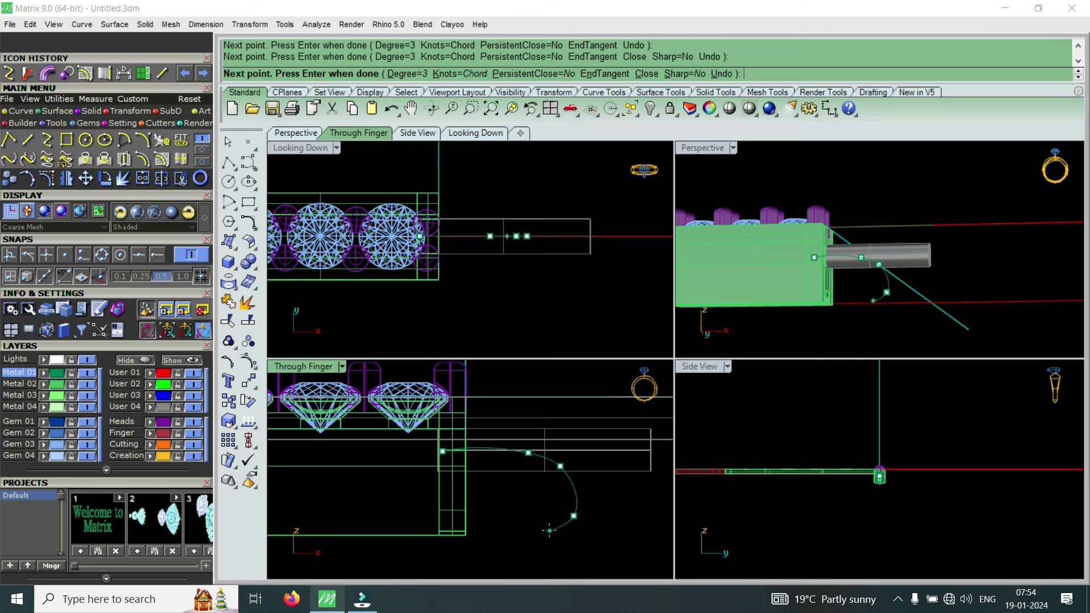
{"action": "left_click", "coordinate": [550, 531]}
{"action": "left_click", "coordinate": [487, 530]}
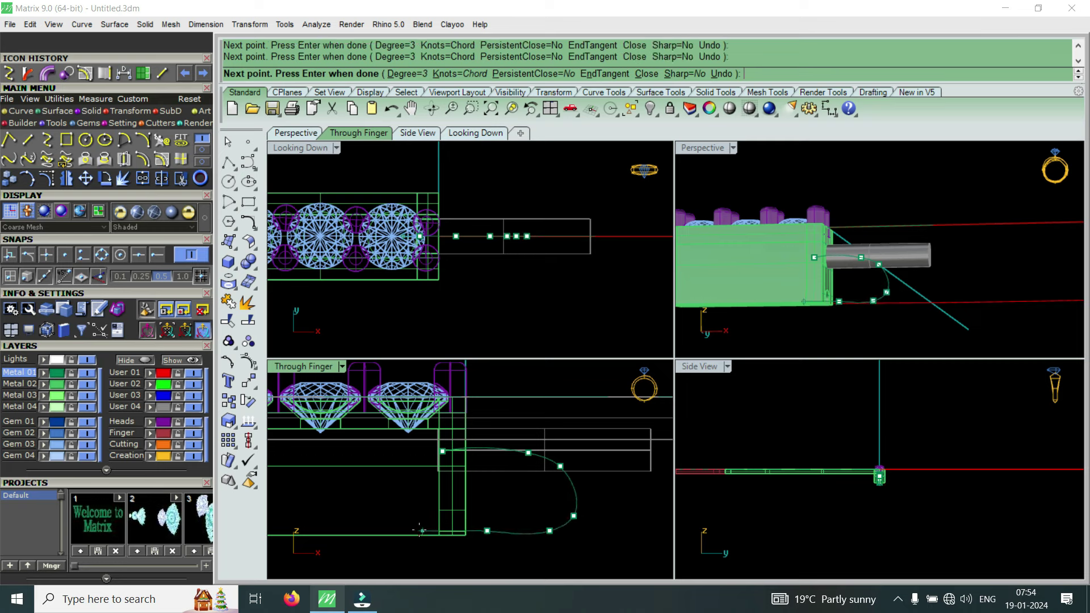
{"action": "key", "text": "Return"}
{"action": "left_click", "coordinate": [524, 535]}
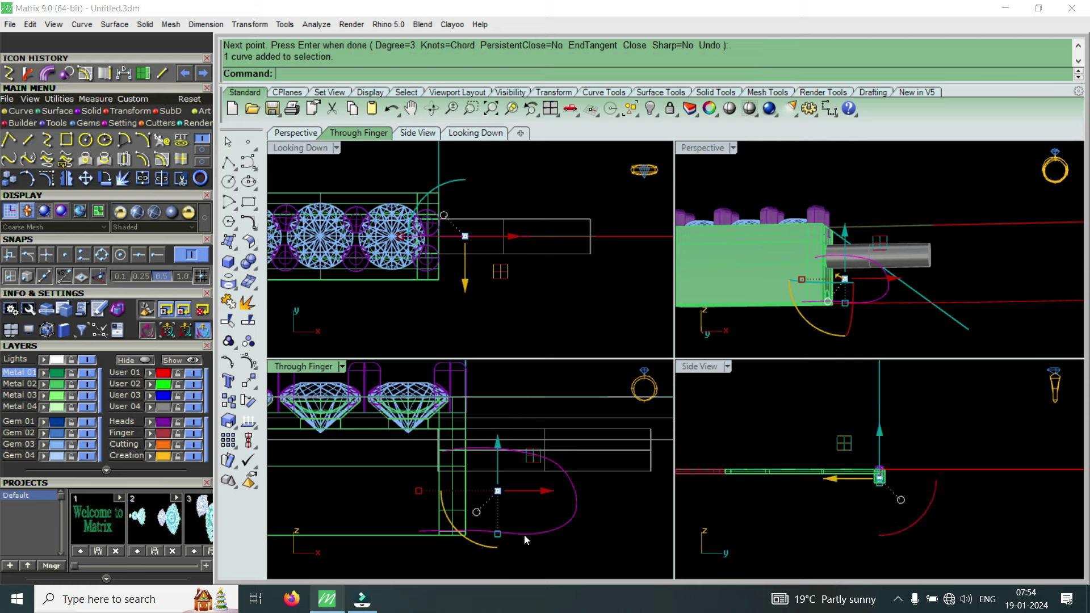
Show the curve's control points and pull one outward to round the bend
{"action": "left_click", "coordinate": [54, 182]}
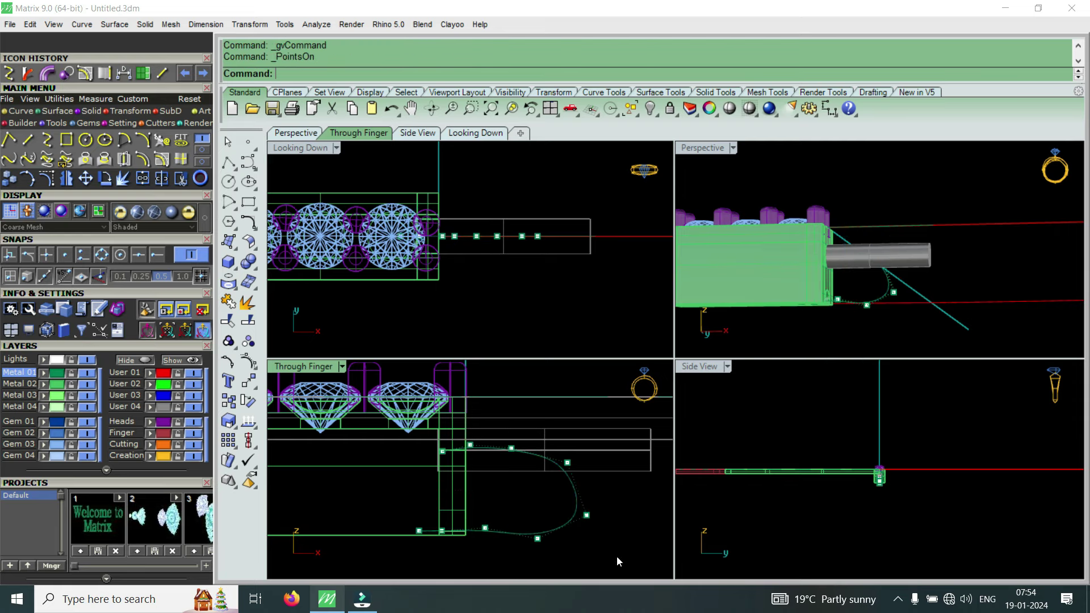
{"action": "left_click", "coordinate": [587, 515]}
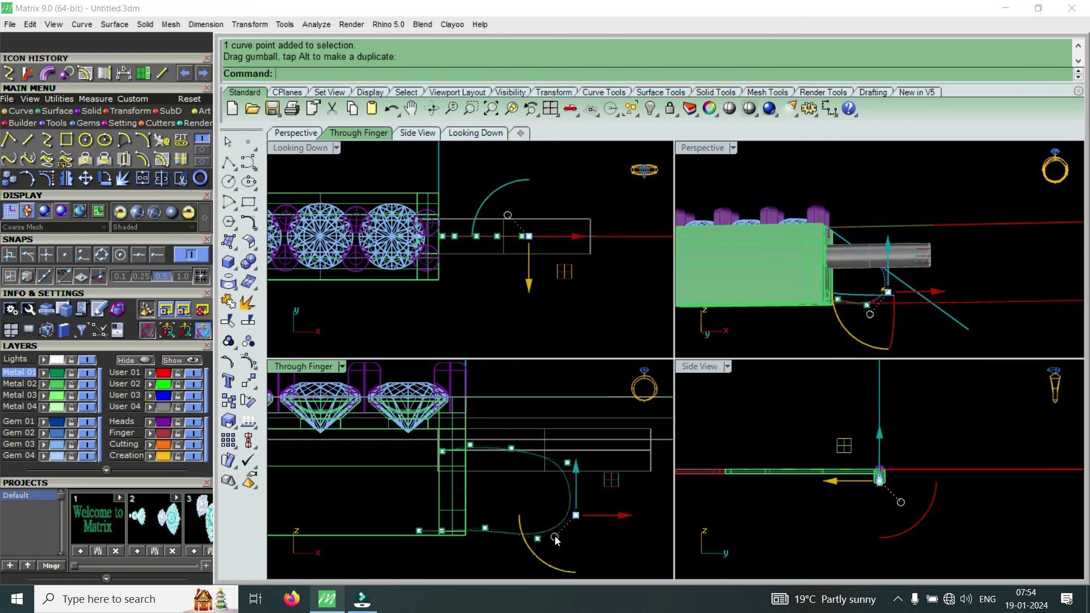
{"action": "scroll", "coordinate": [548, 531], "scroll_direction": "up", "scroll_amount": 5}
{"action": "left_click", "coordinate": [526, 539]}
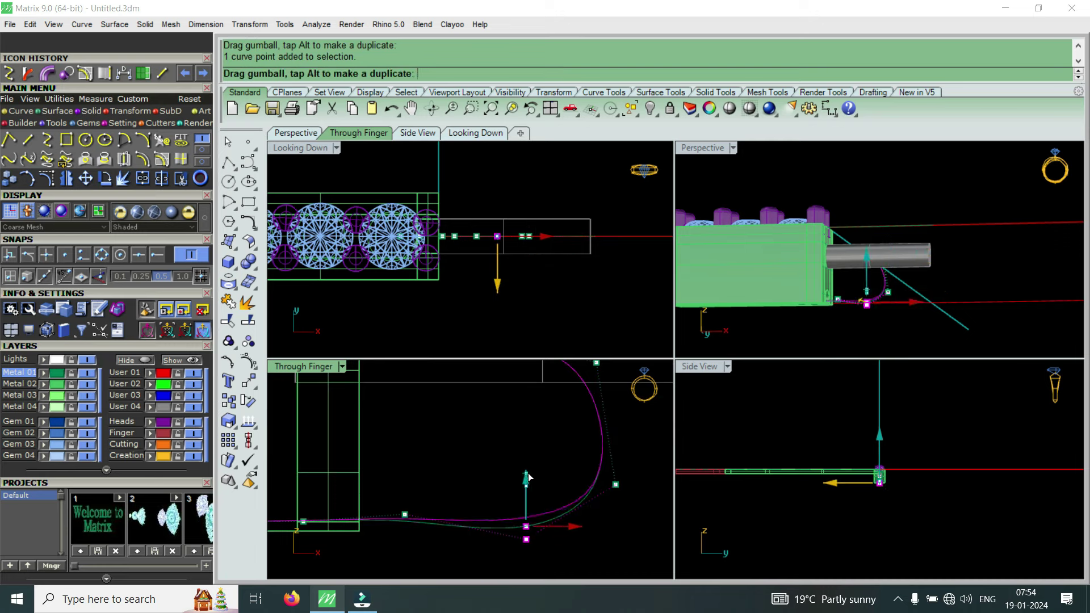
{"action": "scroll", "coordinate": [528, 494], "scroll_direction": "down", "scroll_amount": 2}
{"action": "scroll", "coordinate": [527, 500], "scroll_direction": "down", "scroll_amount": 1}
{"action": "left_click_drag", "start_coordinate": [568, 495], "coordinate": [594, 495]}
Adjust the bend's right-side and bottom points, then clear selection and maximize Perspective
{"action": "left_click", "coordinate": [525, 516]}
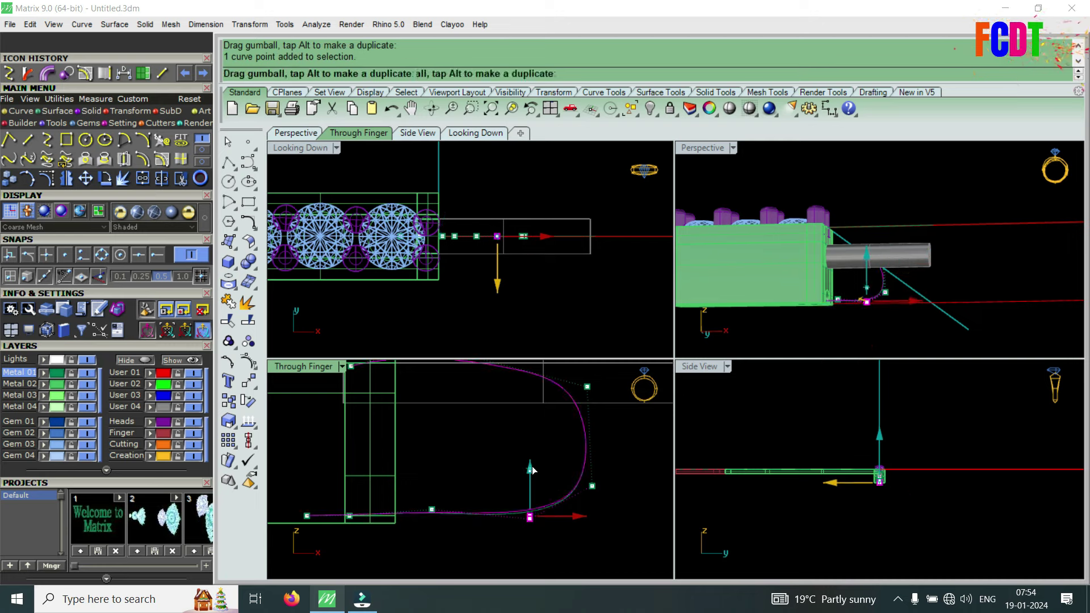
{"action": "scroll", "coordinate": [550, 507], "scroll_direction": "down", "scroll_amount": 2}
{"action": "left_click", "coordinate": [570, 515]}
{"action": "left_click_drag", "start_coordinate": [569, 508], "coordinate": [596, 438]}
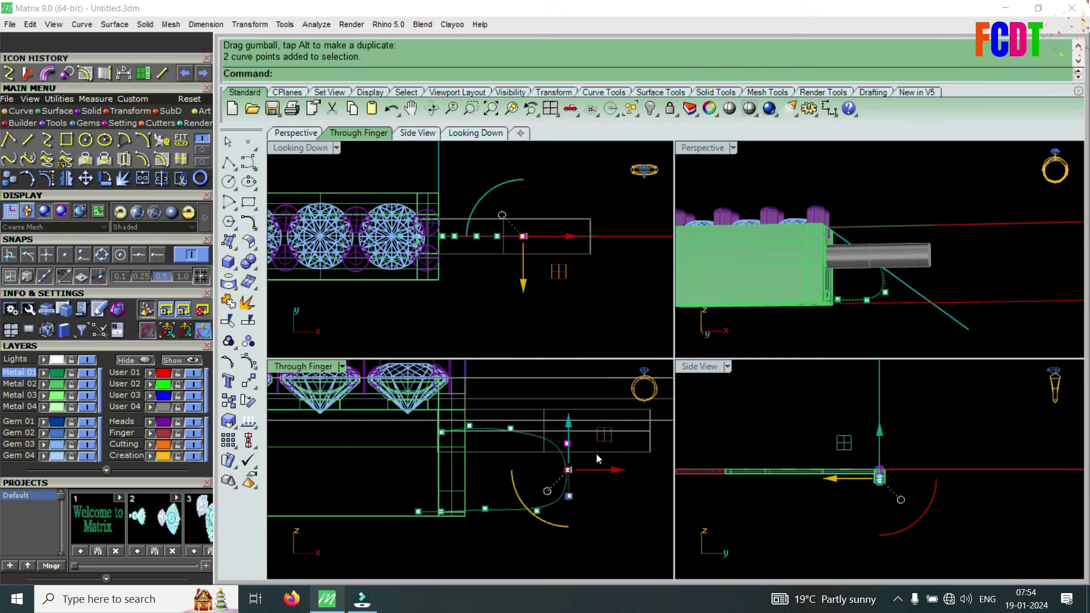
{"action": "scroll", "coordinate": [554, 511], "scroll_direction": "up", "scroll_amount": 3}
{"action": "left_click_drag", "start_coordinate": [534, 536], "coordinate": [511, 502]}
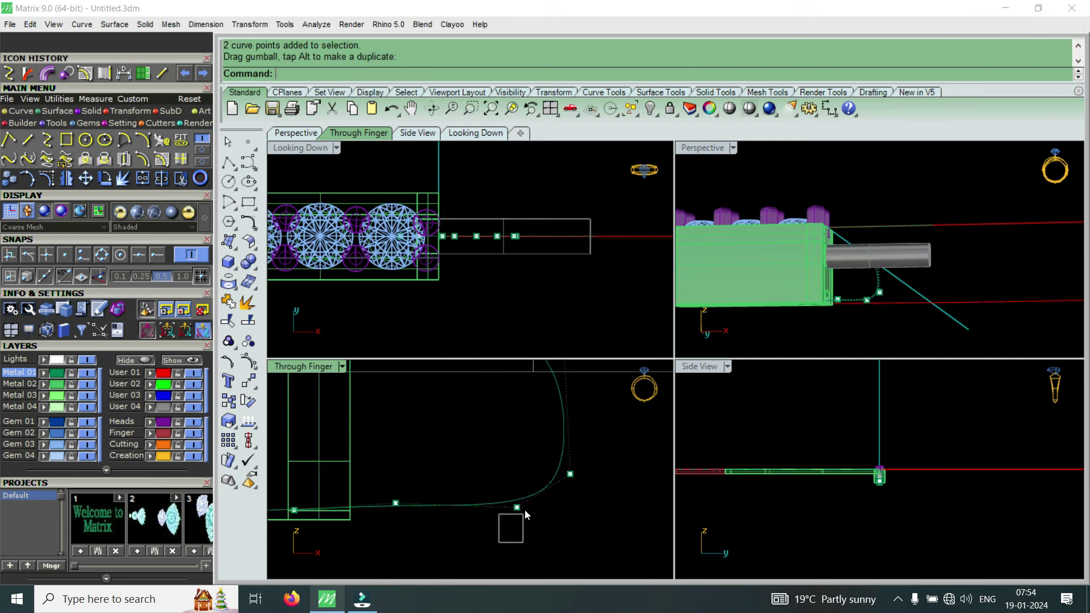
{"action": "scroll", "coordinate": [545, 517], "scroll_direction": "up", "scroll_amount": 1}
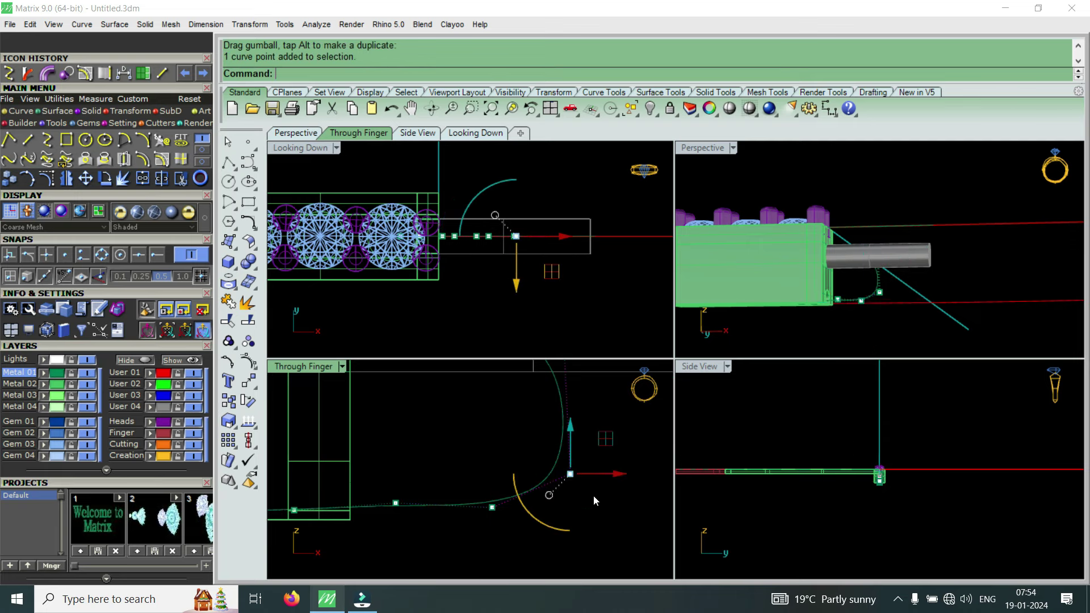
{"action": "scroll", "coordinate": [607, 474], "scroll_direction": "down", "scroll_amount": 3}
{"action": "key", "text": "Escape"}
{"action": "key", "text": "Escape"}
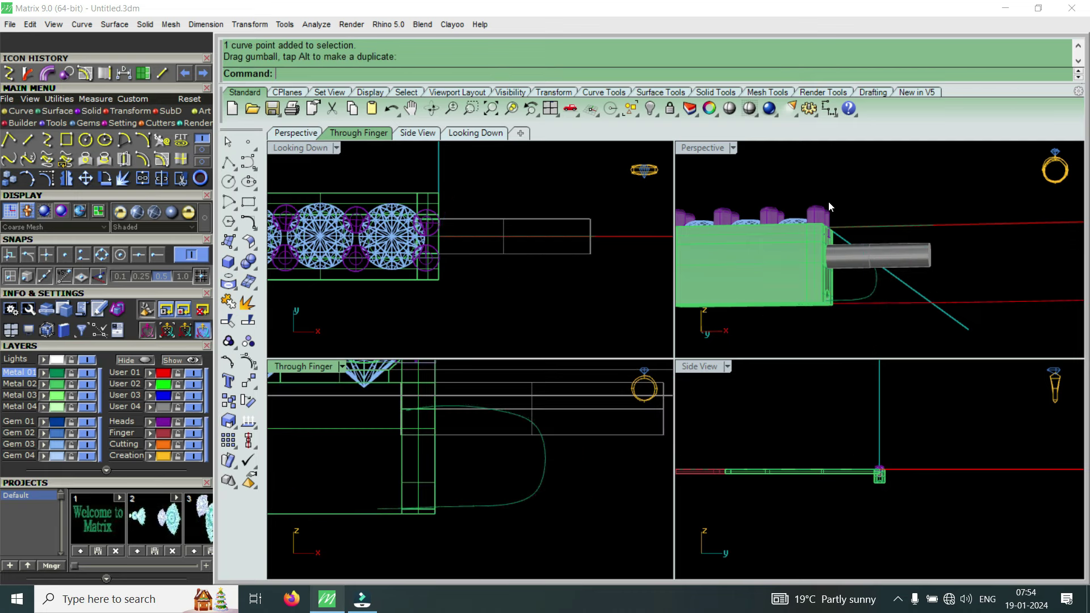
{"action": "double_click", "coordinate": [701, 147]}
Run Pipe on the U-shaped curve to create a round tube along it
{"action": "right_click_drag", "start_coordinate": [718, 254], "coordinate": [678, 401]}
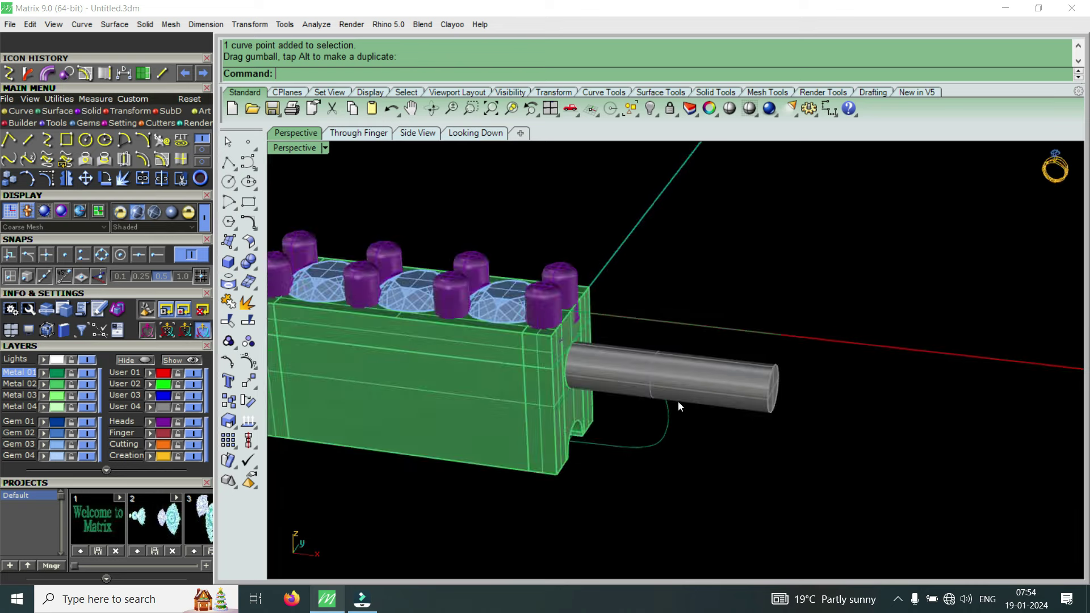
{"action": "left_click", "coordinate": [670, 431]}
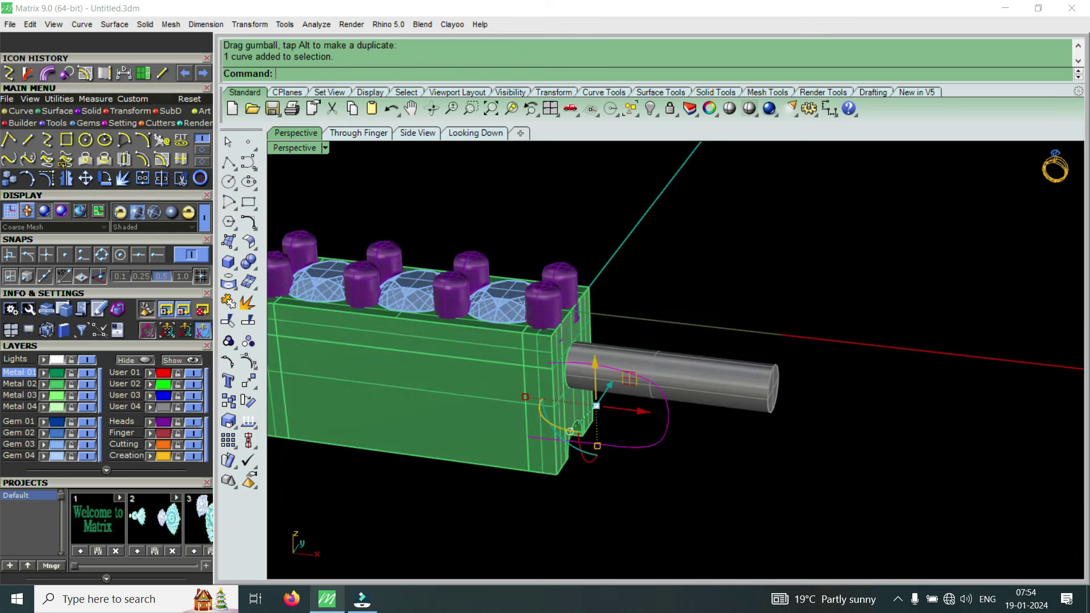
{"action": "left_click", "coordinate": [47, 72]}
{"action": "key", "text": "Return"}
{"action": "key", "text": "Return"}
{"action": "mouse_move", "coordinate": [626, 383]}
{"action": "right_mouse_down"}
{"action": "mouse_move", "coordinate": [643, 474]}
{"action": "mouse_move", "coordinate": [699, 337]}
{"action": "mouse_move", "coordinate": [673, 441]}
{"action": "mouse_move", "coordinate": [595, 420]}
{"action": "mouse_move", "coordinate": [534, 324]}
{"action": "mouse_move", "coordinate": [642, 329]}
{"action": "mouse_move", "coordinate": [525, 446]}
{"action": "right_mouse_up"}
Move the new tube to layer Metal 04, then window-select the whole setting
{"action": "left_click", "coordinate": [642, 329]}
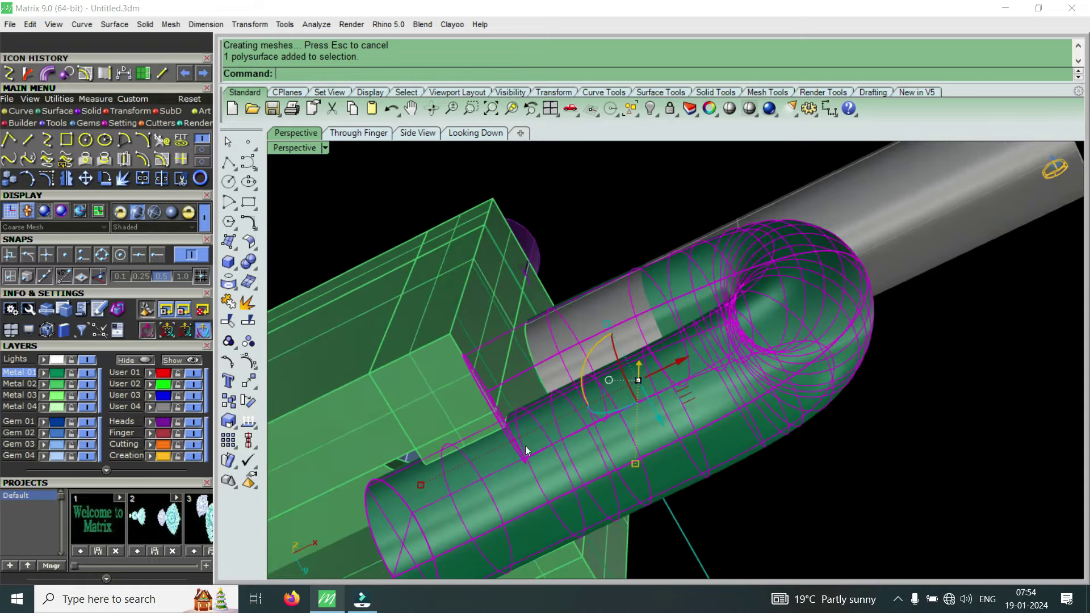
{"action": "left_click", "coordinate": [45, 407]}
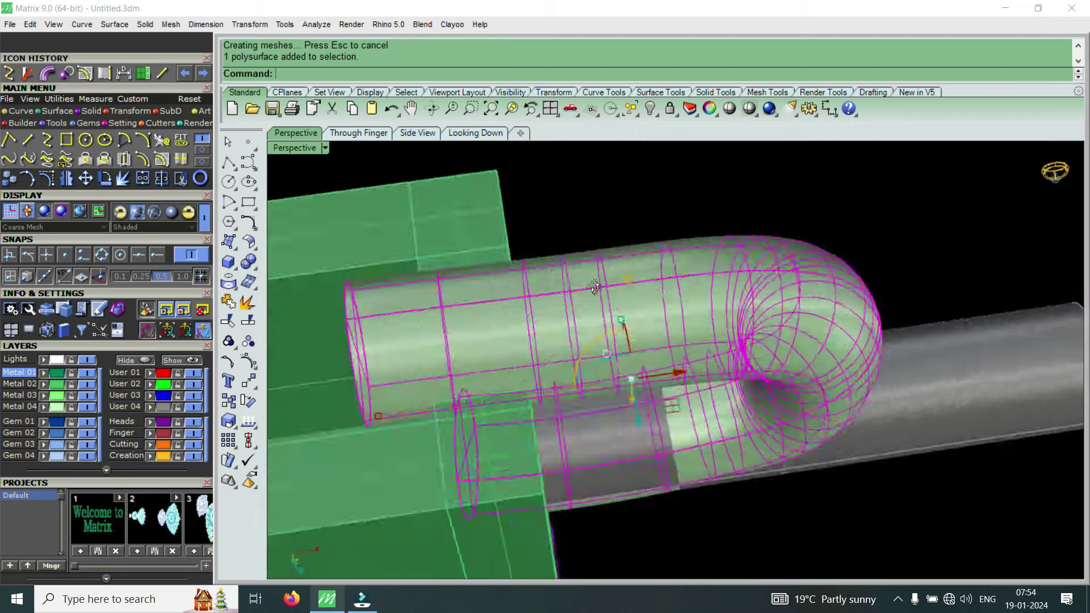
{"action": "mouse_move", "coordinate": [540, 417]}
{"action": "right_mouse_down"}
{"action": "mouse_move", "coordinate": [668, 241]}
{"action": "mouse_move", "coordinate": [677, 423]}
{"action": "right_mouse_up"}
{"action": "key", "text": "Escape"}
{"action": "mouse_move", "coordinate": [745, 341]}
{"action": "right_mouse_down"}
{"action": "mouse_move", "coordinate": [732, 515]}
{"action": "mouse_move", "coordinate": [535, 426]}
{"action": "mouse_move", "coordinate": [498, 316]}
{"action": "right_mouse_up"}
{"action": "left_click_drag", "start_coordinate": [486, 262], "coordinate": [722, 457]}
{"action": "scroll", "coordinate": [666, 362], "scroll_direction": "up", "scroll_amount": 3}
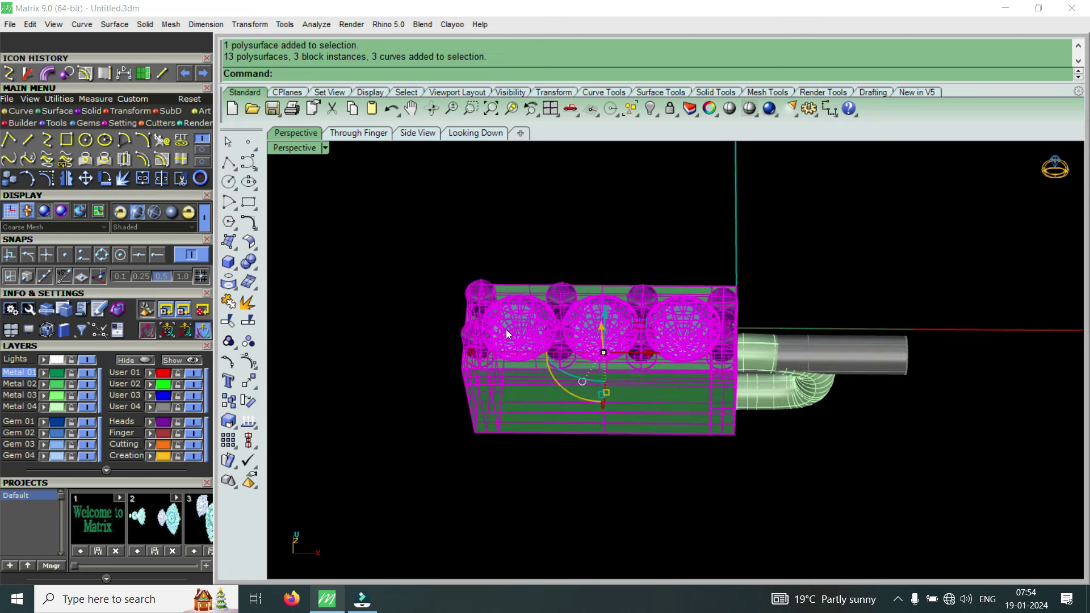
Group the setting and mirror a copy from start point 0 across the bent tube
{"action": "type", "text": "gvObjectActionsView"}
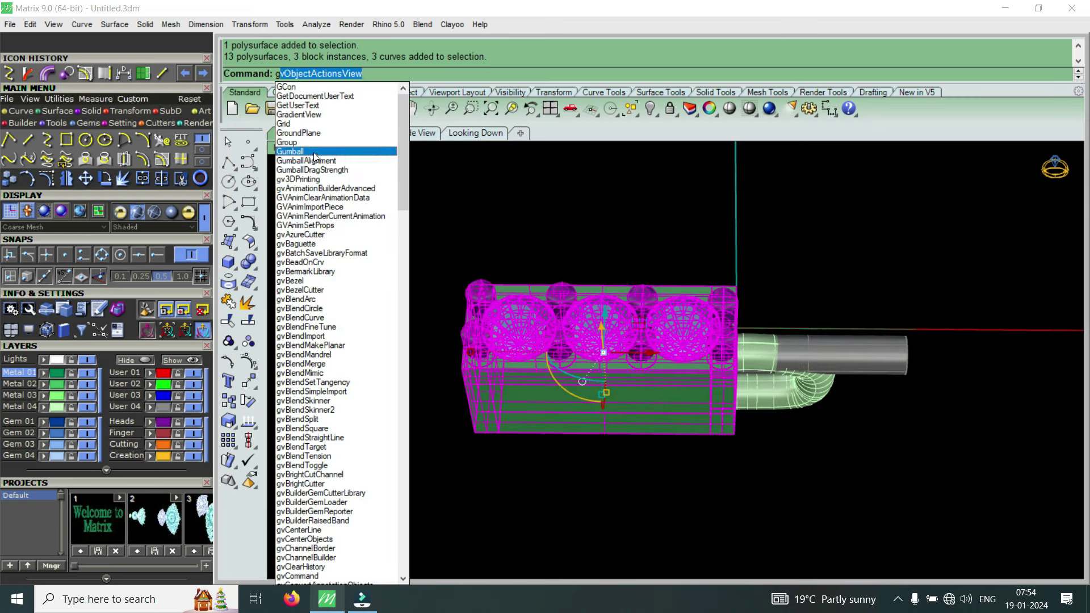
{"action": "left_click", "coordinate": [307, 142]}
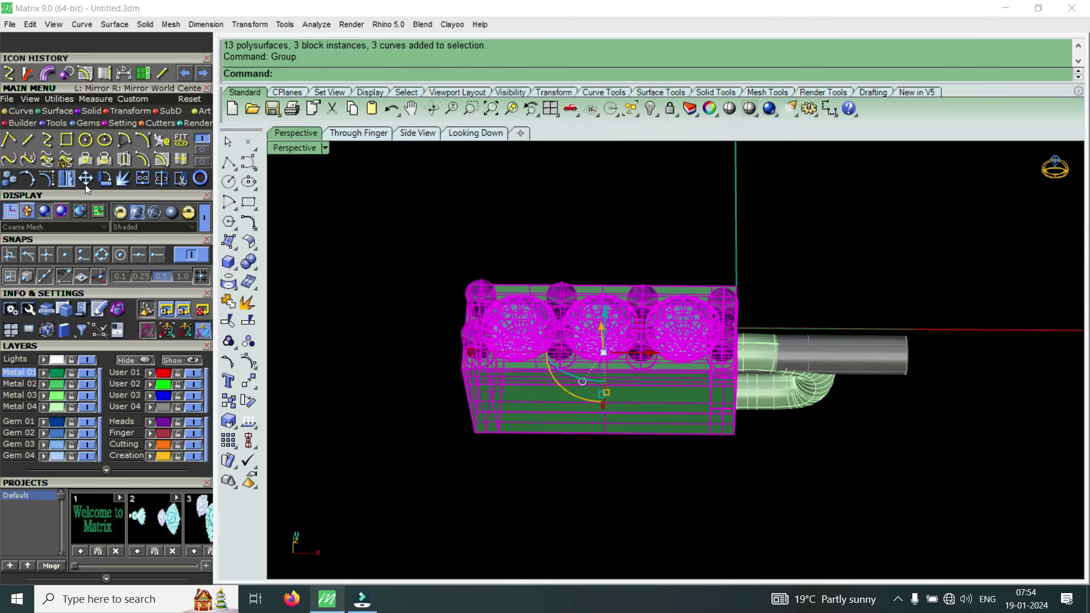
{"action": "left_click", "coordinate": [67, 179]}
{"action": "type", "text": "0"}
{"action": "key", "text": "Return"}
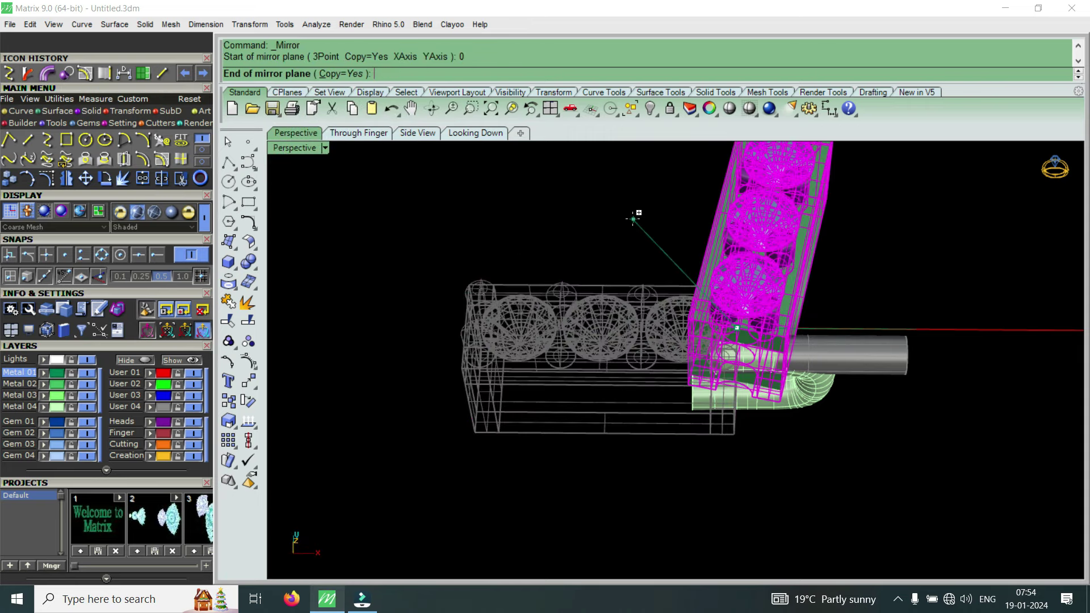
{"action": "left_click", "coordinate": [725, 272]}
{"action": "mouse_move", "coordinate": [724, 271]}
{"action": "right_mouse_down"}
{"action": "mouse_move", "coordinate": [780, 447]}
{"action": "mouse_move", "coordinate": [734, 278]}
{"action": "mouse_move", "coordinate": [788, 380]}
{"action": "mouse_move", "coordinate": [633, 477]}
{"action": "mouse_move", "coordinate": [640, 423]}
{"action": "mouse_move", "coordinate": [706, 452]}
{"action": "mouse_move", "coordinate": [653, 414]}
{"action": "mouse_move", "coordinate": [603, 353]}
{"action": "right_mouse_up"}
Orbit the model while selecting the mirrored cylinder and the other tube
{"action": "right_click_drag", "start_coordinate": [684, 380], "coordinate": [710, 362]}
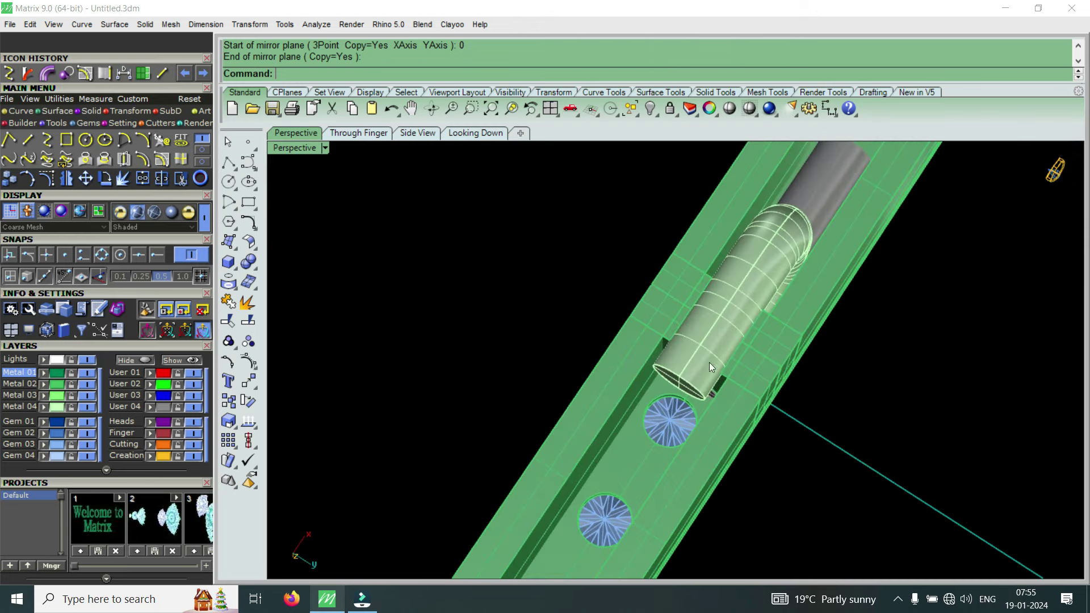
{"action": "key", "text": "ctrl+a"}
{"action": "left_click", "coordinate": [698, 353]}
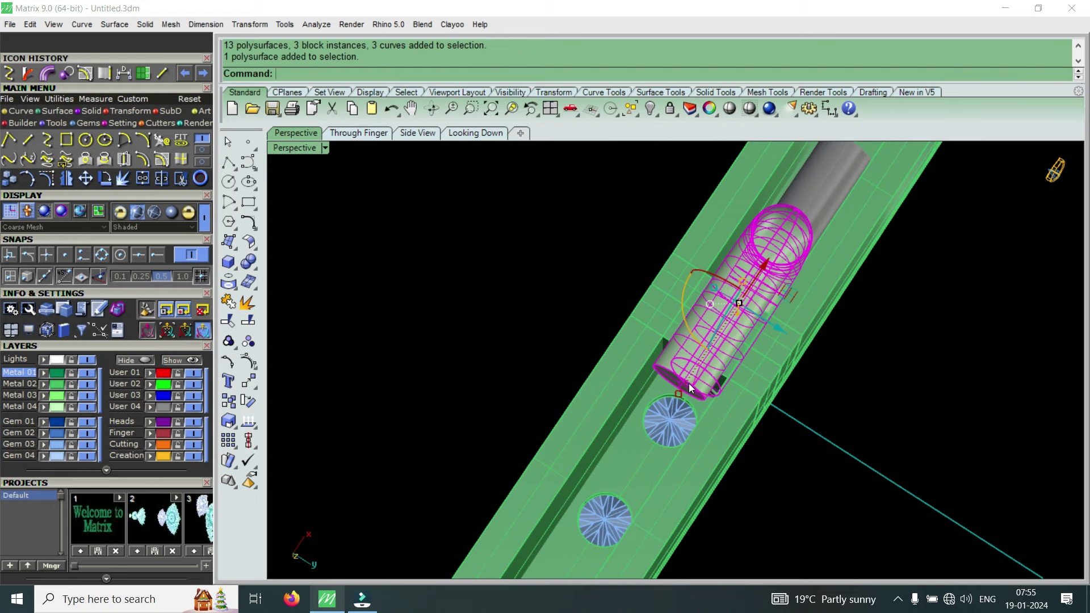
{"action": "mouse_move", "coordinate": [691, 389]}
{"action": "right_mouse_down"}
{"action": "mouse_move", "coordinate": [728, 359]}
{"action": "mouse_move", "coordinate": [788, 251]}
{"action": "mouse_move", "coordinate": [790, 373]}
{"action": "mouse_move", "coordinate": [808, 310]}
{"action": "mouse_move", "coordinate": [764, 292]}
{"action": "right_mouse_up"}
{"action": "left_click", "coordinate": [787, 251]}
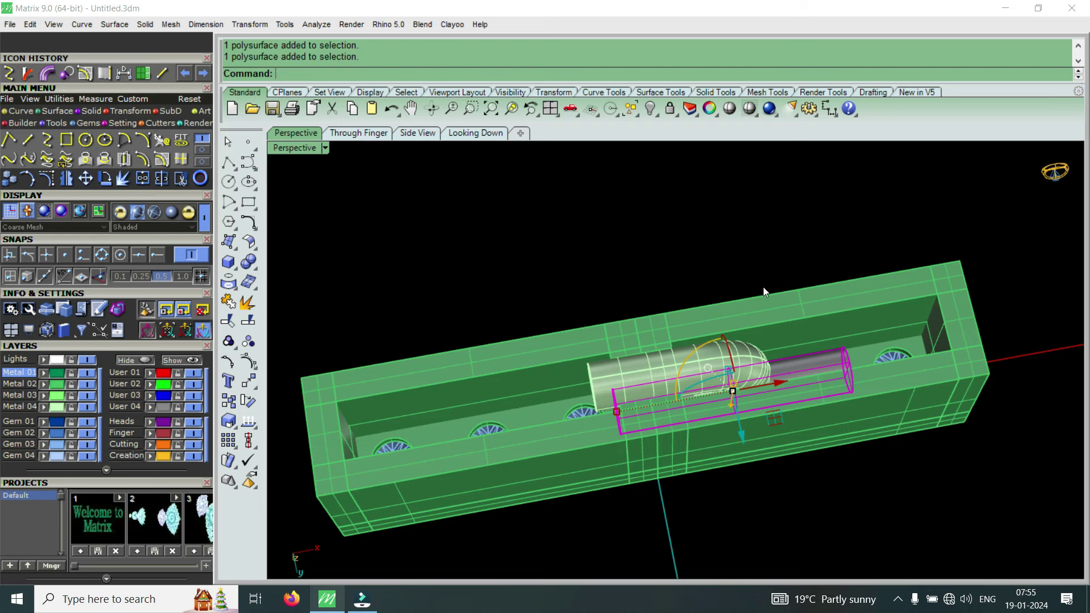
{"action": "scroll", "coordinate": [672, 380], "scroll_direction": "up", "scroll_amount": 3}
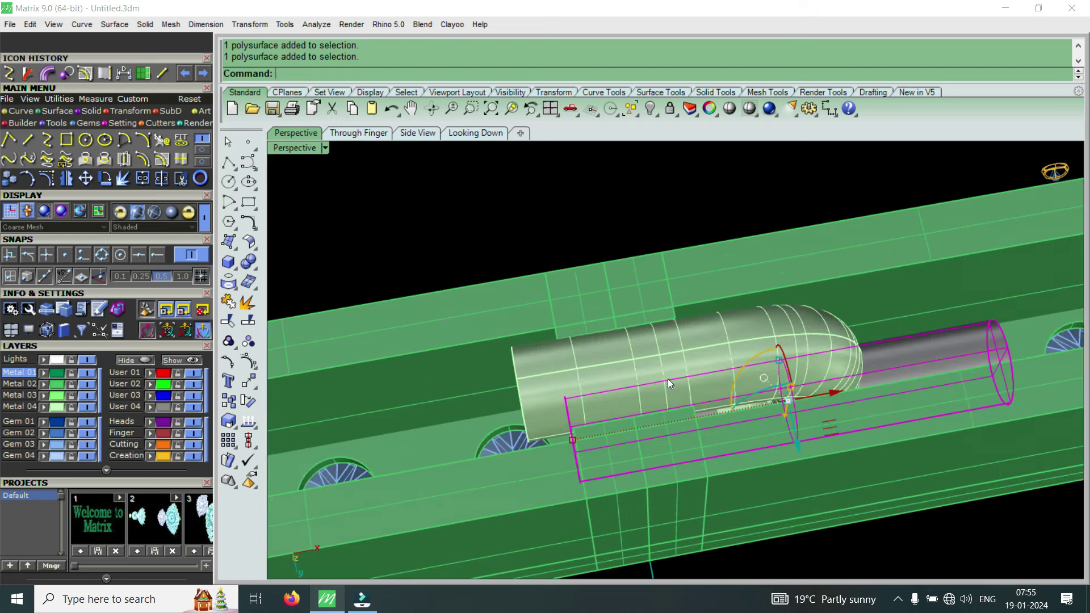
{"action": "mouse_move", "coordinate": [668, 380]}
{"action": "right_mouse_down"}
{"action": "mouse_move", "coordinate": [709, 326]}
{"action": "mouse_move", "coordinate": [661, 391]}
{"action": "mouse_move", "coordinate": [720, 426]}
{"action": "mouse_move", "coordinate": [772, 364]}
{"action": "mouse_move", "coordinate": [730, 361]}
{"action": "right_mouse_up"}
Select the mirrored block and slide it along its length to open a gap
{"action": "key", "text": "ctrl+a"}
{"action": "mouse_move", "coordinate": [878, 309]}
{"action": "right_mouse_down"}
{"action": "mouse_move", "coordinate": [659, 311]}
{"action": "mouse_move", "coordinate": [792, 359]}
{"action": "right_mouse_up"}
{"action": "left_click_drag", "start_coordinate": [765, 355], "coordinate": [897, 360]}
{"action": "mouse_move", "coordinate": [897, 360]}
{"action": "right_mouse_down"}
{"action": "mouse_move", "coordinate": [679, 302]}
{"action": "mouse_move", "coordinate": [608, 380]}
{"action": "right_mouse_up"}
{"action": "left_click", "coordinate": [678, 397]}
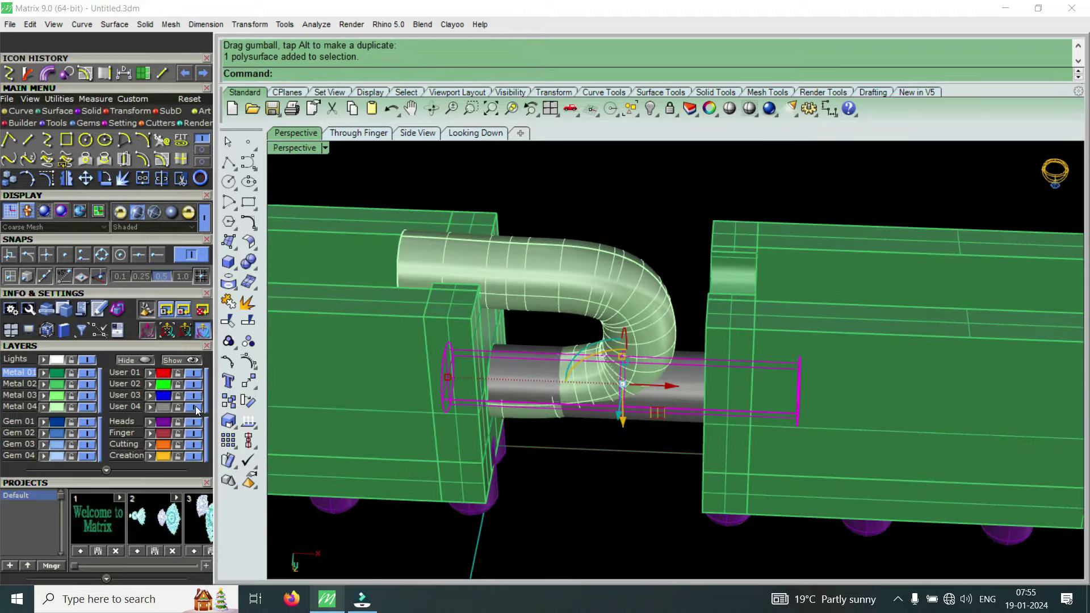
{"action": "key", "text": "Escape"}
{"action": "mouse_move", "coordinate": [493, 381]}
{"action": "right_mouse_down"}
{"action": "mouse_move", "coordinate": [382, 391]}
{"action": "mouse_move", "coordinate": [550, 393]}
{"action": "right_mouse_up"}
{"action": "scroll", "coordinate": [545, 386], "scroll_direction": "up", "scroll_amount": 2}
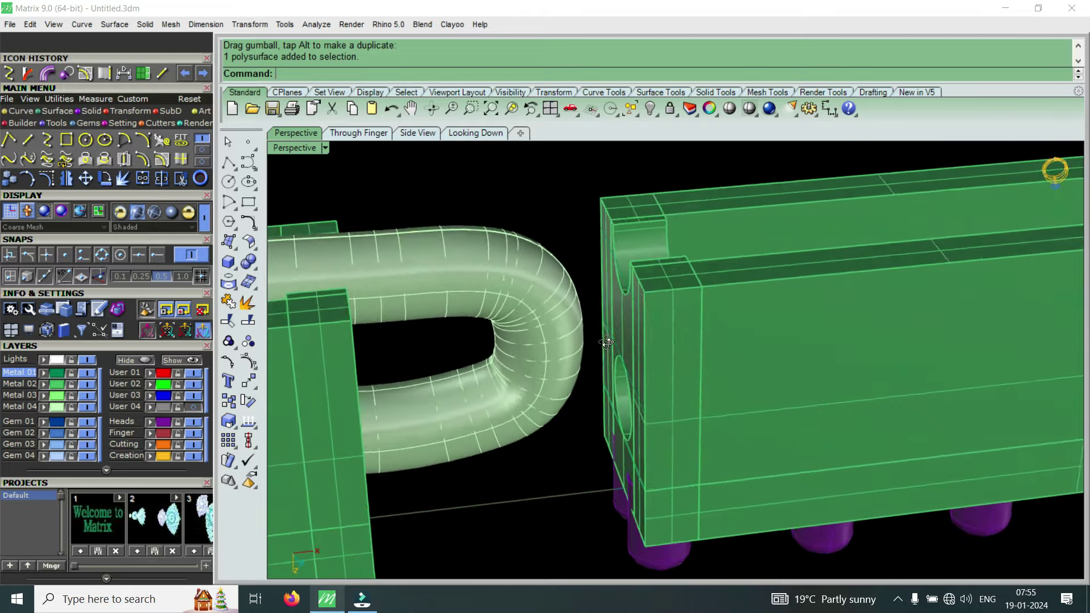
{"action": "scroll", "coordinate": [545, 386], "scroll_direction": "up", "scroll_amount": 2}
{"action": "scroll", "coordinate": [540, 380], "scroll_direction": "up", "scroll_amount": 2}
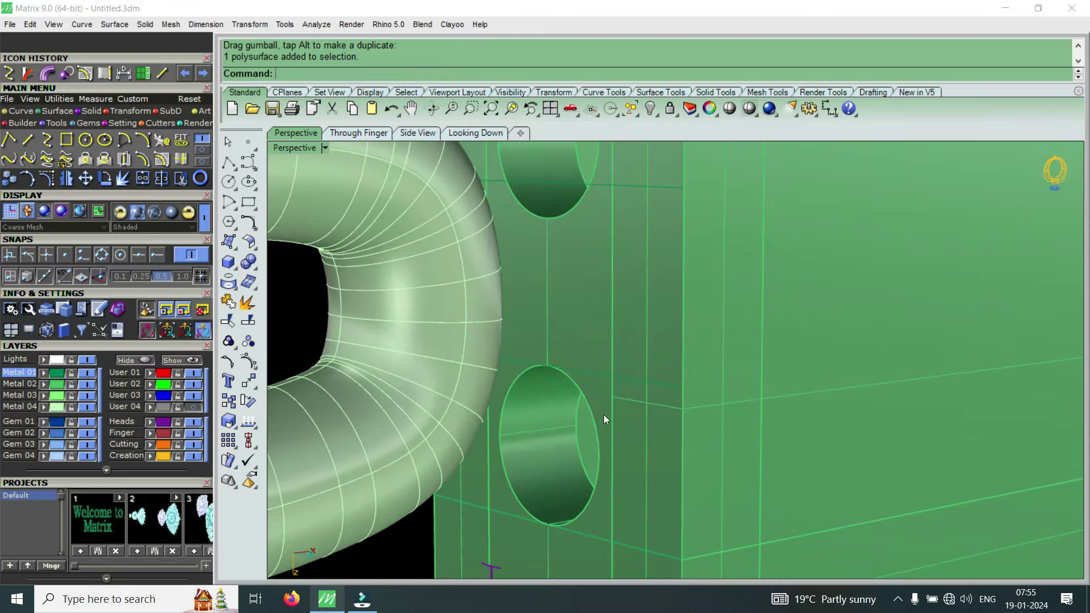
{"action": "scroll", "coordinate": [604, 414], "scroll_direction": "down", "scroll_amount": 3}
{"action": "scroll", "coordinate": [526, 407], "scroll_direction": "up", "scroll_amount": 2}
{"action": "scroll", "coordinate": [553, 334], "scroll_direction": "down", "scroll_amount": 3}
{"action": "mouse_move", "coordinate": [553, 334]}
{"action": "right_mouse_down"}
{"action": "mouse_move", "coordinate": [511, 348]}
{"action": "mouse_move", "coordinate": [528, 355]}
{"action": "right_mouse_up"}
{"action": "scroll", "coordinate": [510, 349], "scroll_direction": "up", "scroll_amount": 3}
{"action": "scroll", "coordinate": [499, 359], "scroll_direction": "up", "scroll_amount": 1}
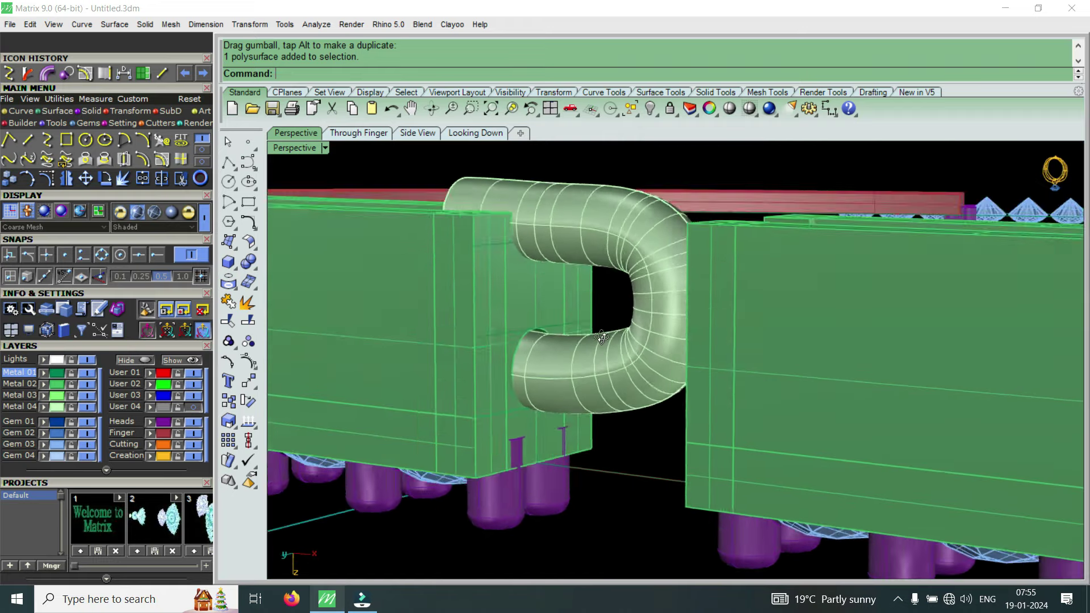
{"action": "scroll", "coordinate": [550, 352], "scroll_direction": "up", "scroll_amount": 3}
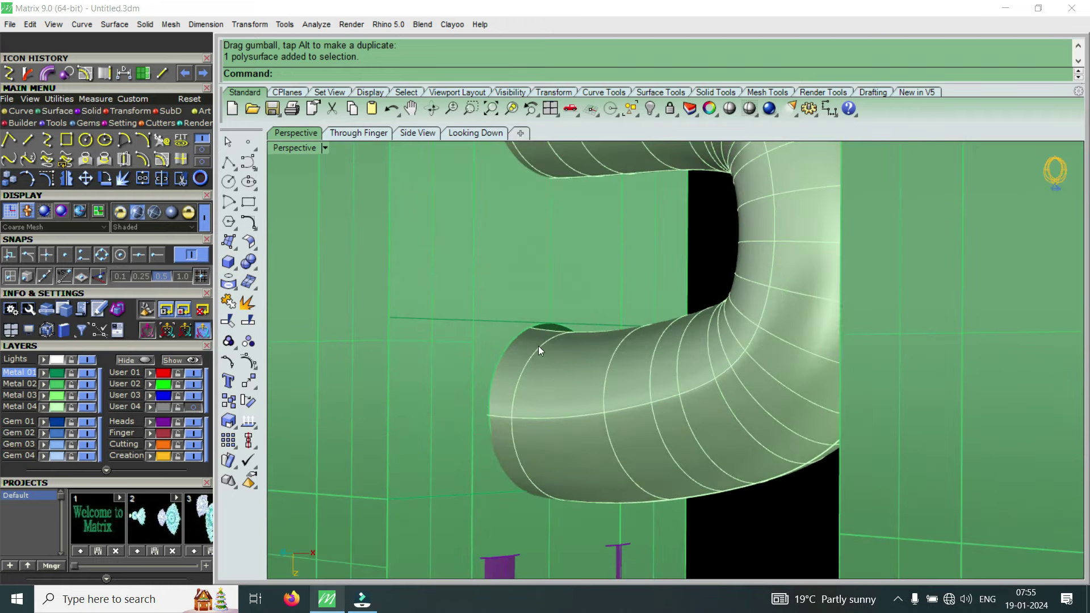
{"action": "scroll", "coordinate": [539, 344], "scroll_direction": "up", "scroll_amount": 2}
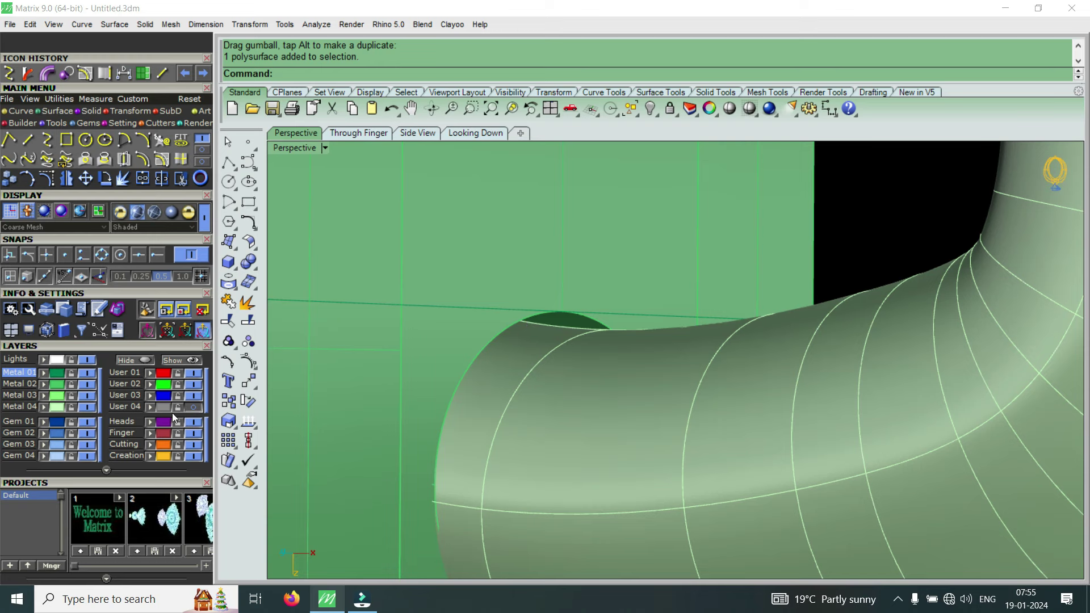
{"action": "left_click", "coordinate": [192, 406]}
{"action": "scroll", "coordinate": [605, 349], "scroll_direction": "down", "scroll_amount": 4}
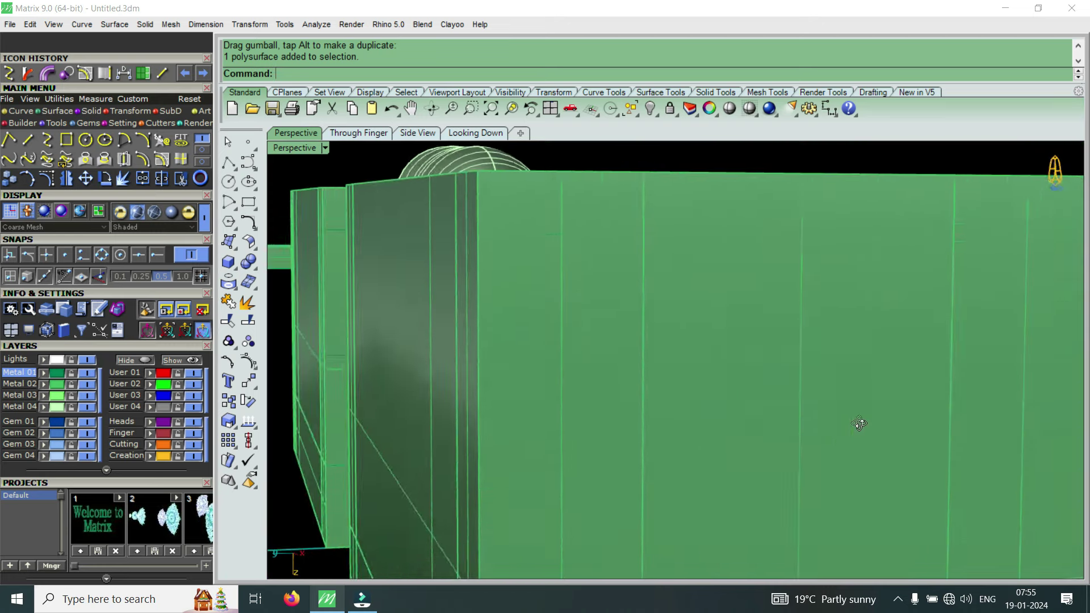
{"action": "scroll", "coordinate": [765, 407], "scroll_direction": "down", "scroll_amount": 5}
{"action": "scroll", "coordinate": [704, 321], "scroll_direction": "up", "scroll_amount": 2}
Delete the straight grey cylinder
{"action": "scroll", "coordinate": [912, 373], "scroll_direction": "up", "scroll_amount": 1}
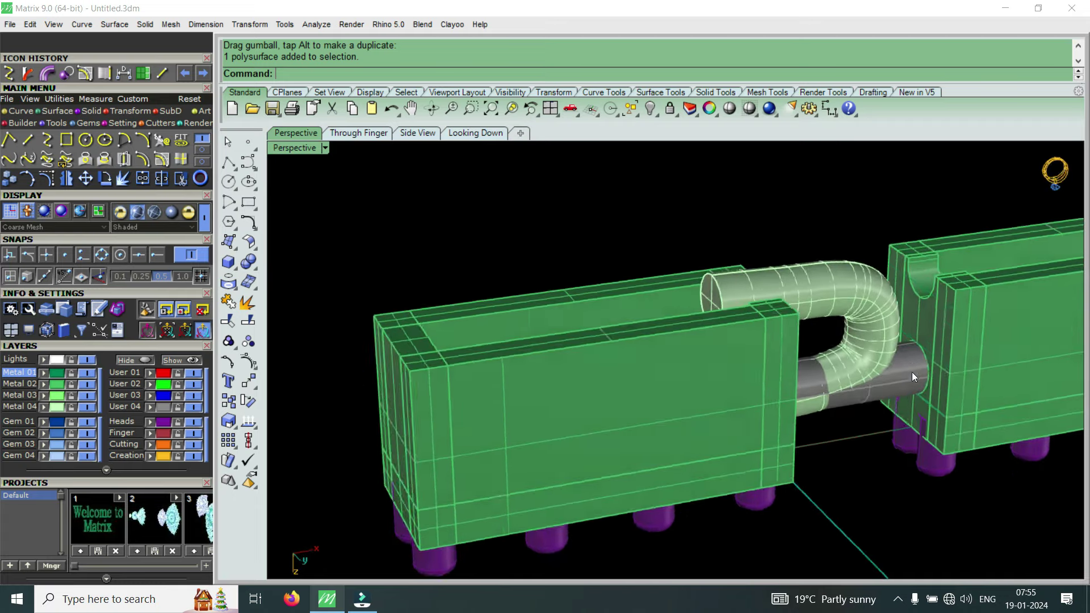
{"action": "scroll", "coordinate": [909, 366], "scroll_direction": "up", "scroll_amount": 3}
{"action": "scroll", "coordinate": [903, 337], "scroll_direction": "down", "scroll_amount": 3}
{"action": "scroll", "coordinate": [875, 358], "scroll_direction": "up", "scroll_amount": 2}
{"action": "left_click", "coordinate": [841, 385]}
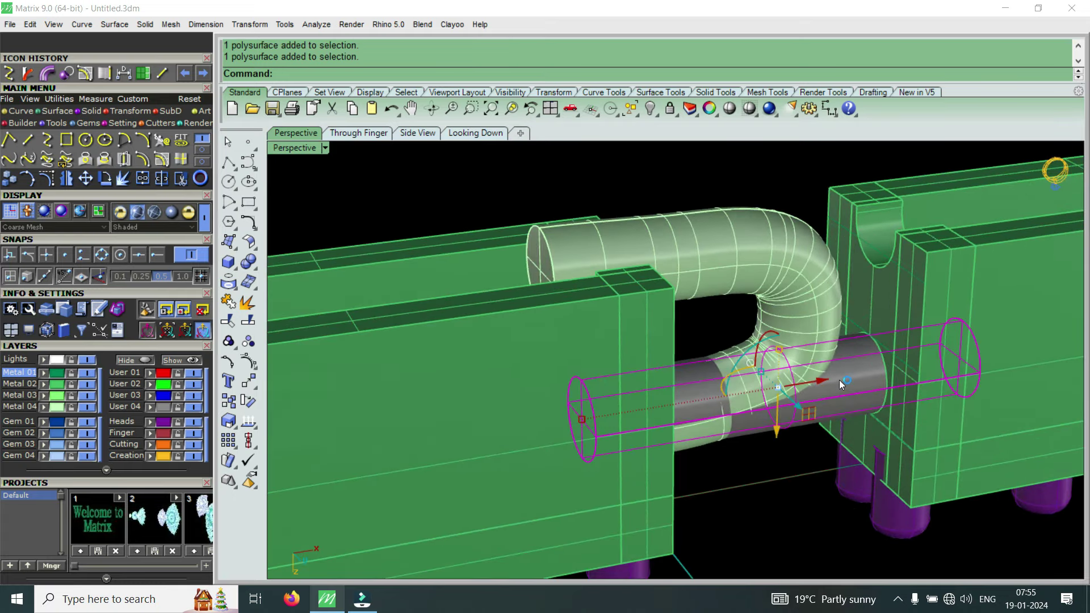
{"action": "key", "text": "Delete"}
Orbit around to check the now-empty side holes of both blocks
{"action": "scroll", "coordinate": [878, 379], "scroll_direction": "up", "scroll_amount": 2}
{"action": "scroll", "coordinate": [854, 393], "scroll_direction": "up", "scroll_amount": 2}
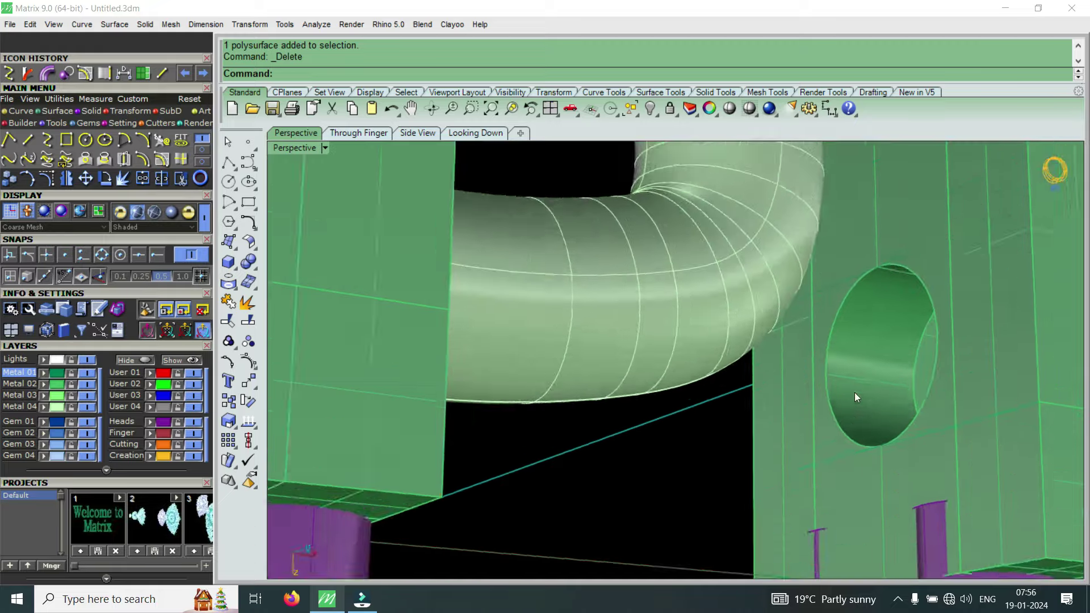
{"action": "scroll", "coordinate": [887, 363], "scroll_direction": "up", "scroll_amount": 2}
{"action": "scroll", "coordinate": [942, 339], "scroll_direction": "down", "scroll_amount": 1}
{"action": "scroll", "coordinate": [843, 301], "scroll_direction": "down", "scroll_amount": 3}
{"action": "right_click_drag", "start_coordinate": [843, 301], "coordinate": [878, 216]}
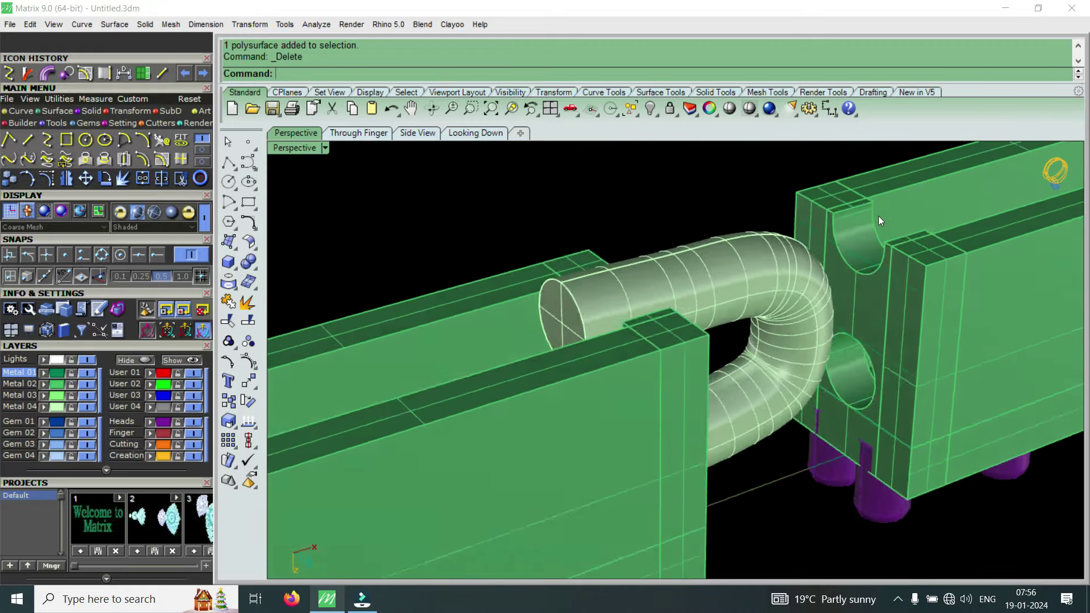
{"action": "scroll", "coordinate": [854, 255], "scroll_direction": "up", "scroll_amount": 3}
{"action": "scroll", "coordinate": [854, 255], "scroll_direction": "down", "scroll_amount": 3}
{"action": "right_click_drag", "start_coordinate": [854, 255], "coordinate": [842, 410]}
{"action": "scroll", "coordinate": [841, 410], "scroll_direction": "up", "scroll_amount": 3}
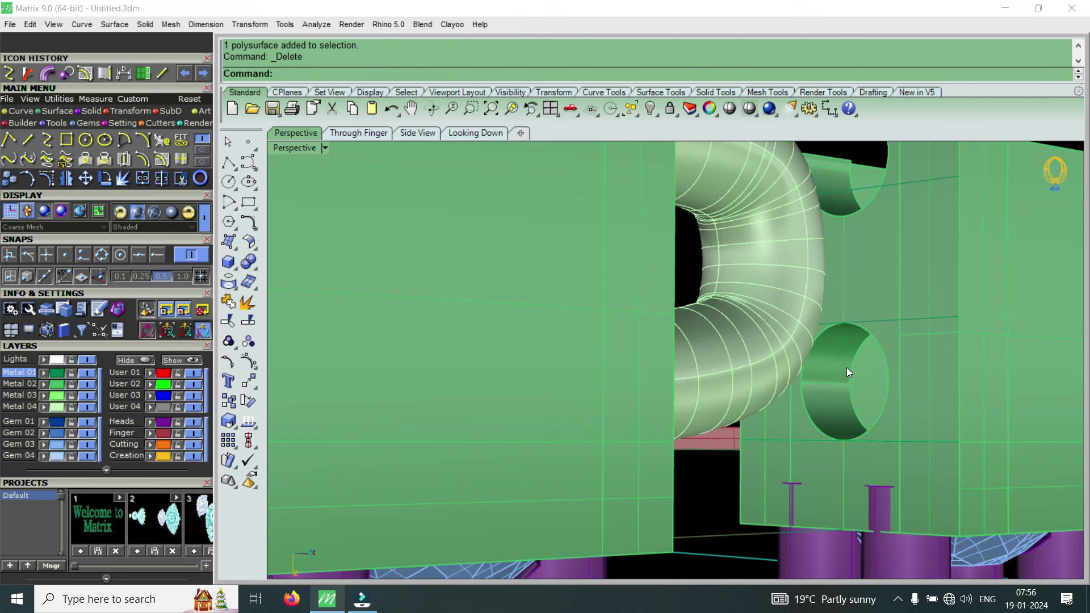
{"action": "scroll", "coordinate": [860, 365], "scroll_direction": "down", "scroll_amount": 3}
{"action": "mouse_move", "coordinate": [861, 365]}
{"action": "right_mouse_down"}
{"action": "mouse_move", "coordinate": [783, 350]}
{"action": "mouse_move", "coordinate": [782, 390]}
{"action": "right_mouse_up"}
{"action": "scroll", "coordinate": [782, 350], "scroll_direction": "up", "scroll_amount": 2}
{"action": "scroll", "coordinate": [782, 349], "scroll_direction": "down", "scroll_amount": 3}
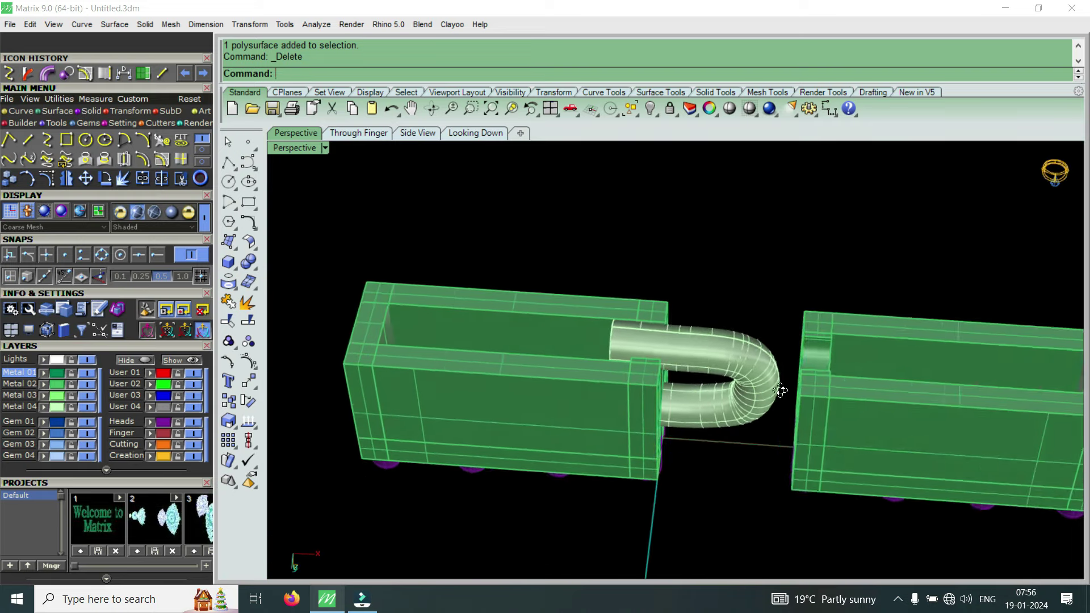
Select the right-hand gem block
{"action": "left_click", "coordinate": [840, 435]}
{"action": "scroll", "coordinate": [881, 401], "scroll_direction": "down", "scroll_amount": 2}
{"action": "scroll", "coordinate": [827, 413], "scroll_direction": "up", "scroll_amount": 4}
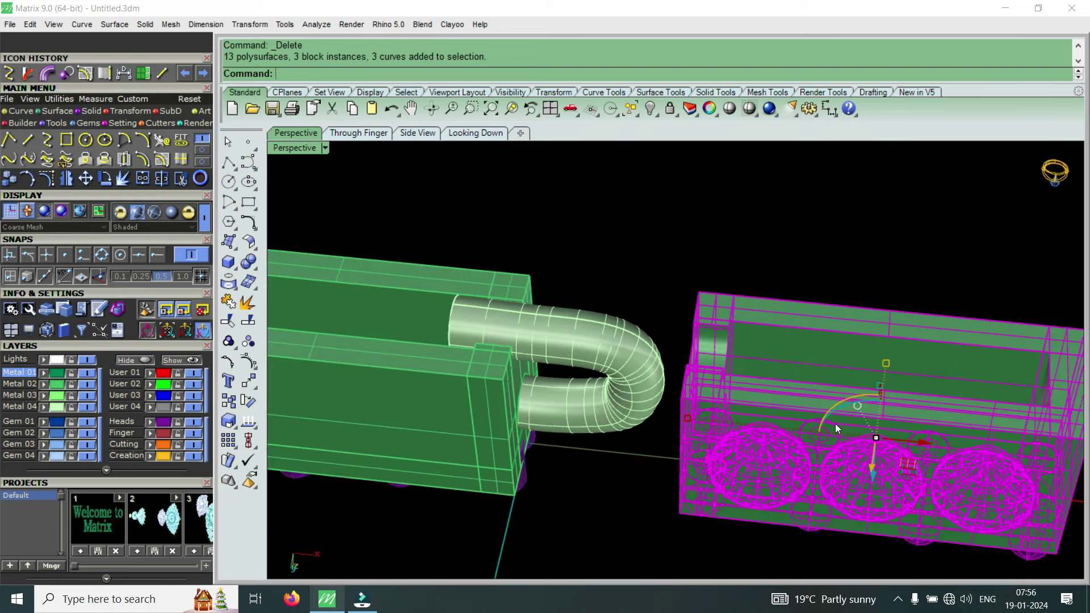
Drag the right block back against the left block and hide the Metal 04 layer
{"action": "left_click_drag", "start_coordinate": [918, 440], "coordinate": [750, 447]}
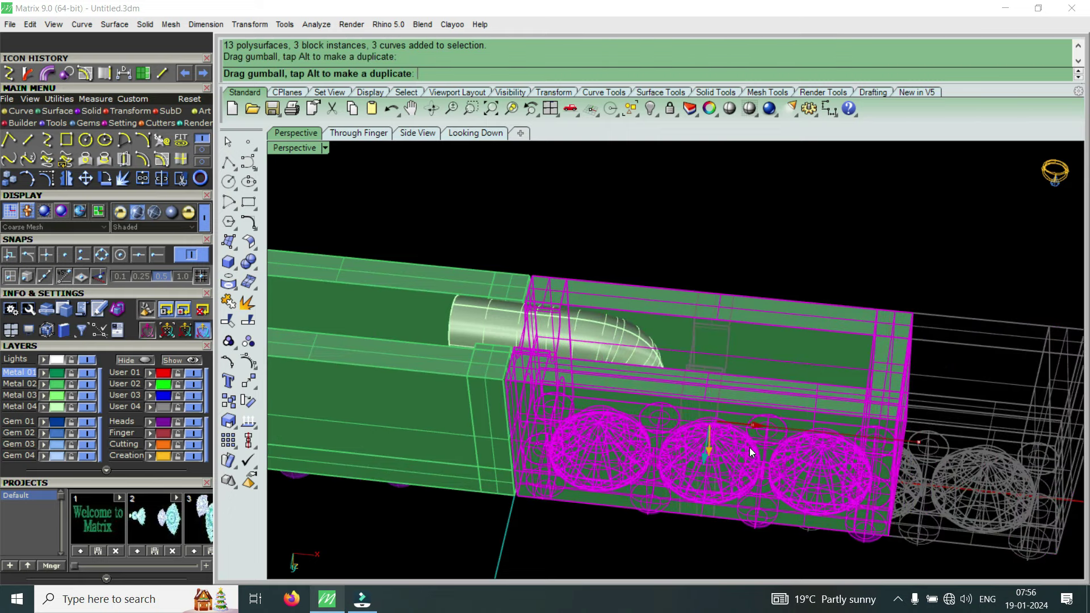
{"action": "mouse_move", "coordinate": [750, 447]}
{"action": "right_mouse_down"}
{"action": "mouse_move", "coordinate": [600, 427]}
{"action": "mouse_move", "coordinate": [501, 319]}
{"action": "mouse_move", "coordinate": [541, 357]}
{"action": "right_mouse_up"}
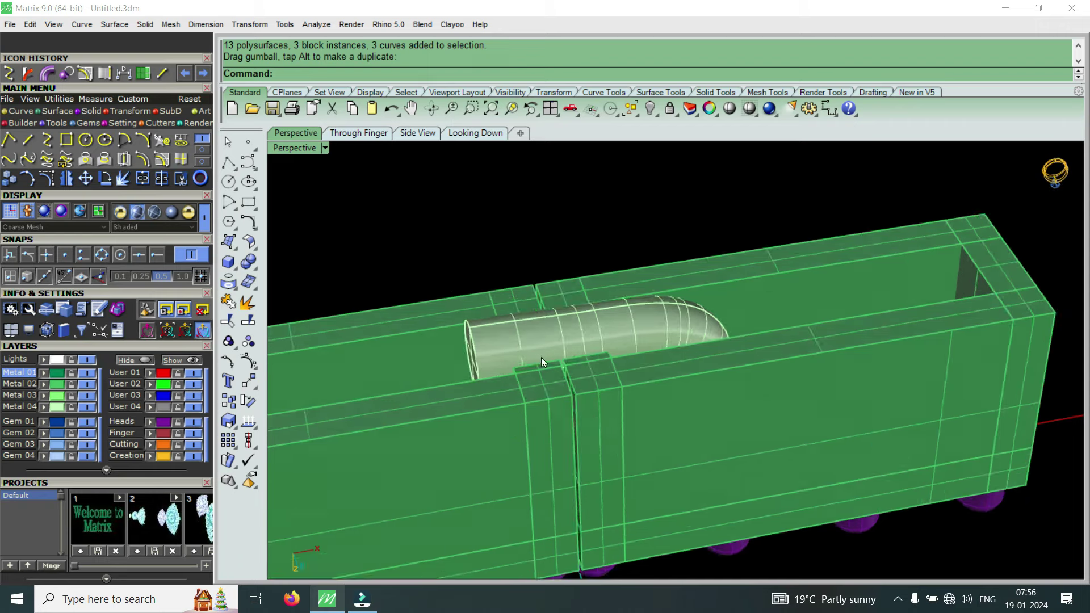
{"action": "left_click", "coordinate": [88, 407]}
{"action": "right_click_drag", "start_coordinate": [591, 333], "coordinate": [575, 346]}
Orbit to inspect the slot, the slab and its gems from a flatter angle
{"action": "scroll", "coordinate": [591, 503], "scroll_direction": "up", "scroll_amount": 3}
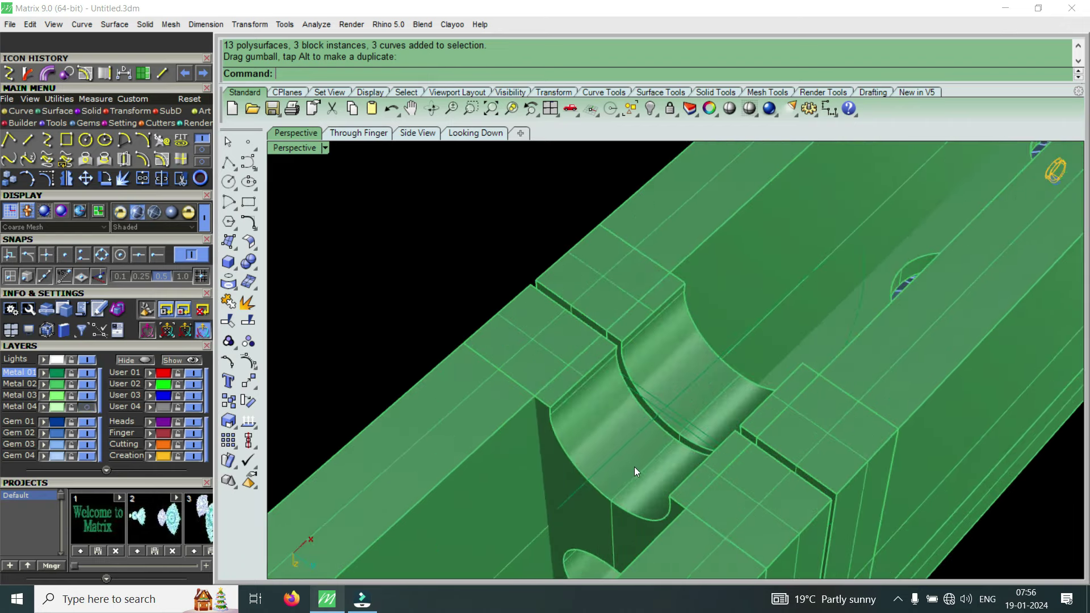
{"action": "scroll", "coordinate": [646, 428], "scroll_direction": "down", "scroll_amount": 5}
{"action": "right_click_drag", "start_coordinate": [645, 428], "coordinate": [600, 401]}
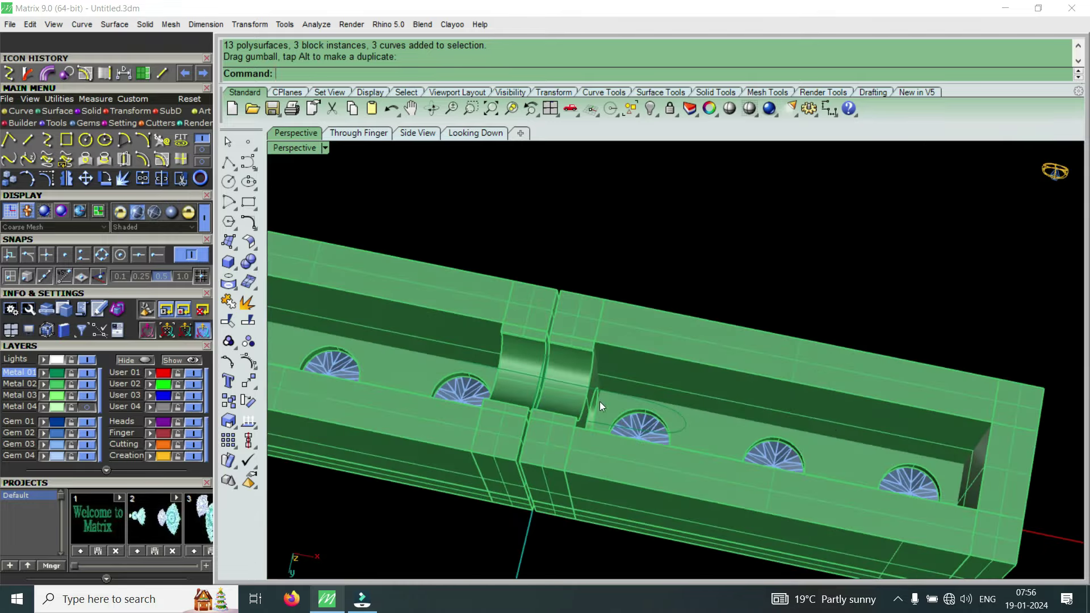
{"action": "scroll", "coordinate": [599, 401], "scroll_direction": "up", "scroll_amount": 3}
{"action": "scroll", "coordinate": [542, 343], "scroll_direction": "up", "scroll_amount": 2}
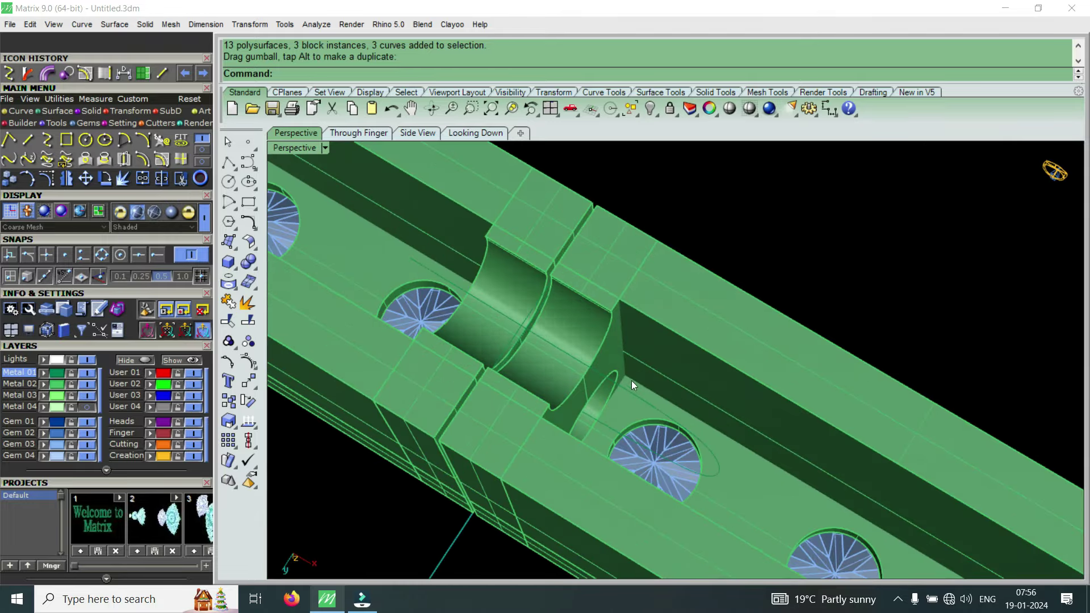
{"action": "scroll", "coordinate": [631, 381], "scroll_direction": "down", "scroll_amount": 3}
{"action": "scroll", "coordinate": [510, 418], "scroll_direction": "up", "scroll_amount": 2}
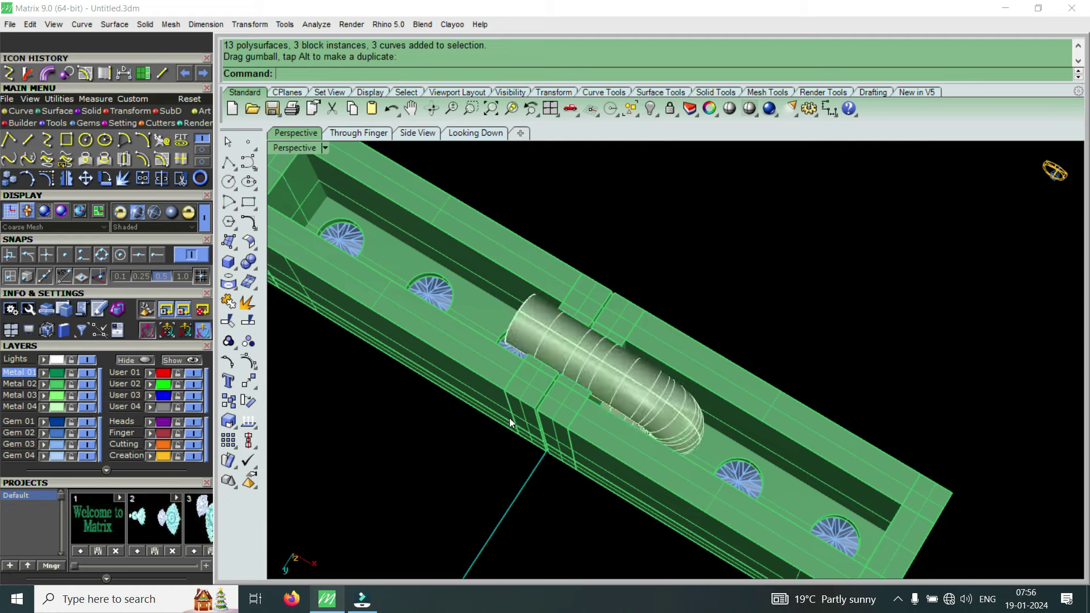
{"action": "scroll", "coordinate": [547, 397], "scroll_direction": "up", "scroll_amount": 2}
{"action": "mouse_move", "coordinate": [548, 397]}
{"action": "right_mouse_down"}
{"action": "mouse_move", "coordinate": [571, 427]}
{"action": "mouse_move", "coordinate": [674, 333]}
{"action": "mouse_move", "coordinate": [609, 361]}
{"action": "mouse_move", "coordinate": [615, 339]}
{"action": "mouse_move", "coordinate": [622, 364]}
{"action": "mouse_move", "coordinate": [649, 367]}
{"action": "right_mouse_up"}
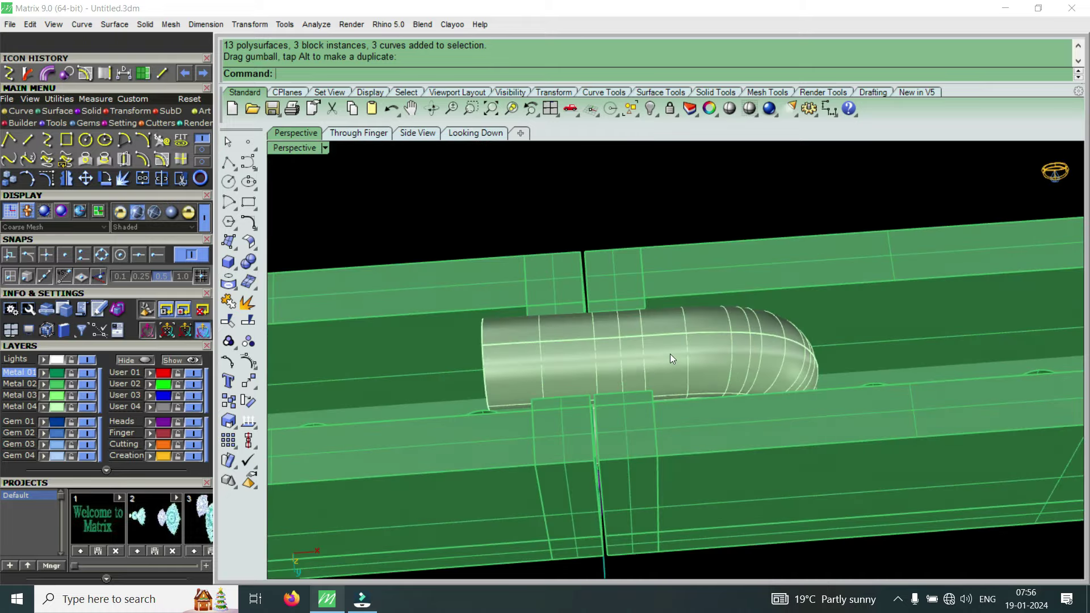
{"action": "scroll", "coordinate": [635, 368], "scroll_direction": "up", "scroll_amount": 3}
{"action": "scroll", "coordinate": [511, 370], "scroll_direction": "down", "scroll_amount": 3}
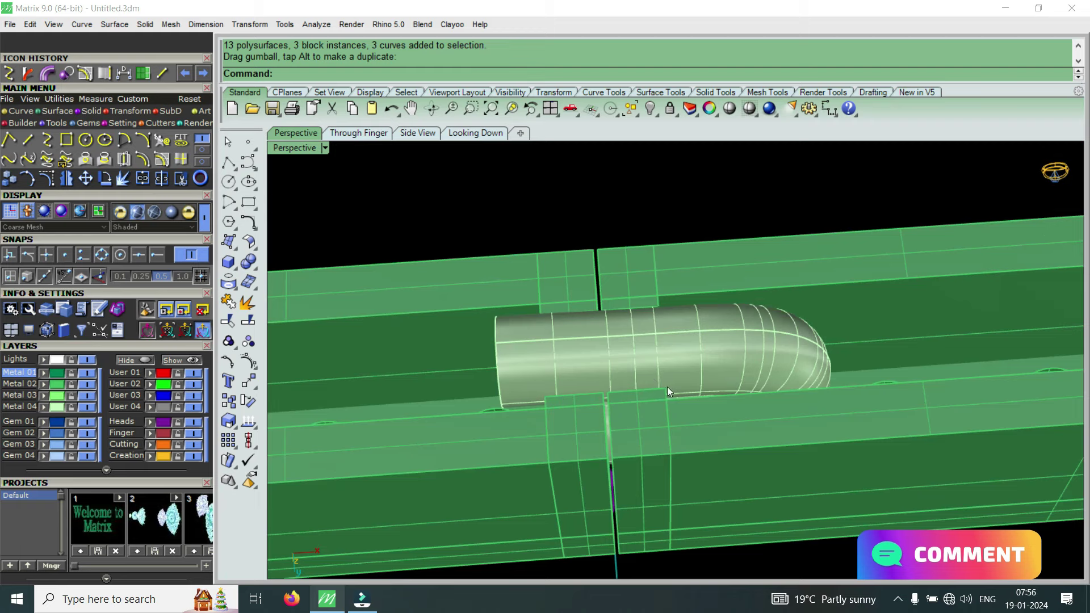
Toggle the Metal 04 layer again and undo the right block's last move
{"action": "left_click", "coordinate": [88, 407]}
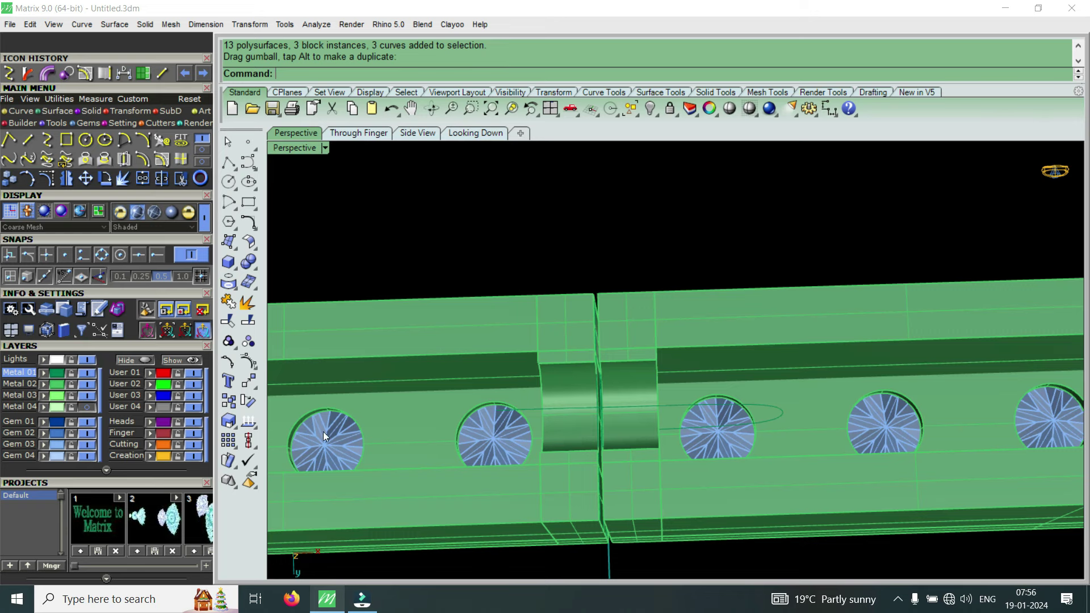
{"action": "scroll", "coordinate": [636, 400], "scroll_direction": "down", "scroll_amount": 2}
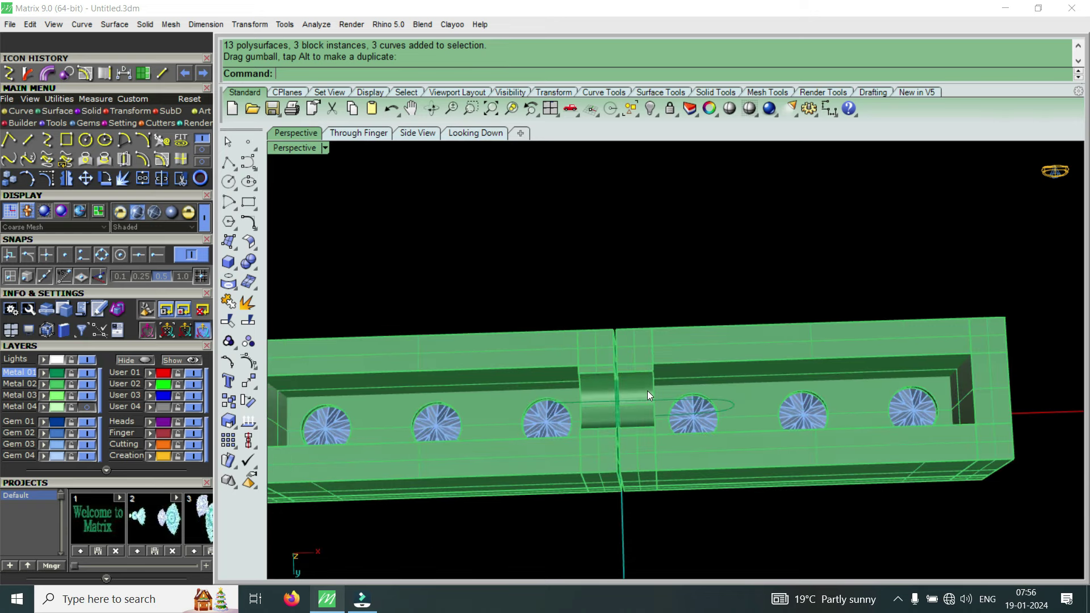
{"action": "key", "text": "ctrl+z"}
{"action": "key", "text": "ctrl+z"}
{"action": "key", "text": "ctrl+z"}
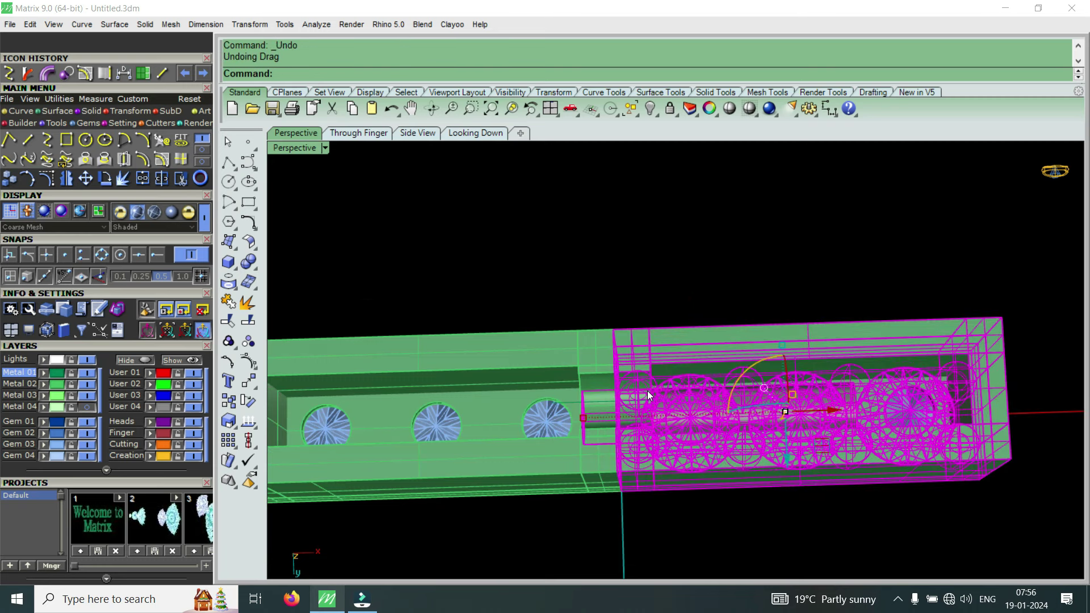
Redo the right block's move and show the Metal 04 layer to select the U-shaped tube
{"action": "key", "text": "ctrl+y"}
{"action": "key", "text": "Escape"}
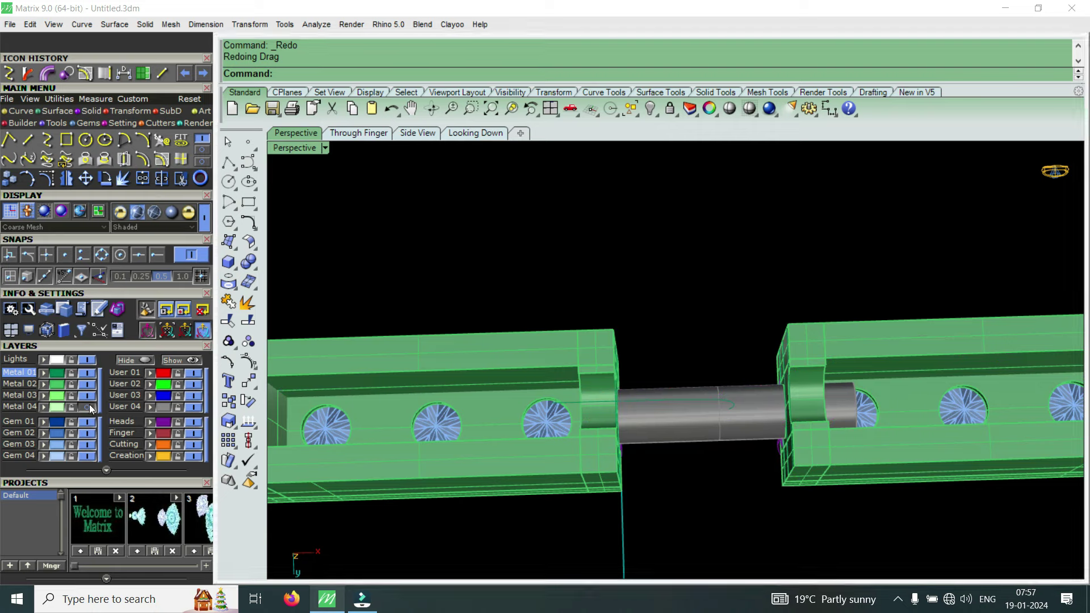
{"action": "left_click", "coordinate": [87, 407]}
{"action": "right_click_drag", "start_coordinate": [679, 342], "coordinate": [663, 527]}
{"action": "left_click", "coordinate": [754, 389]}
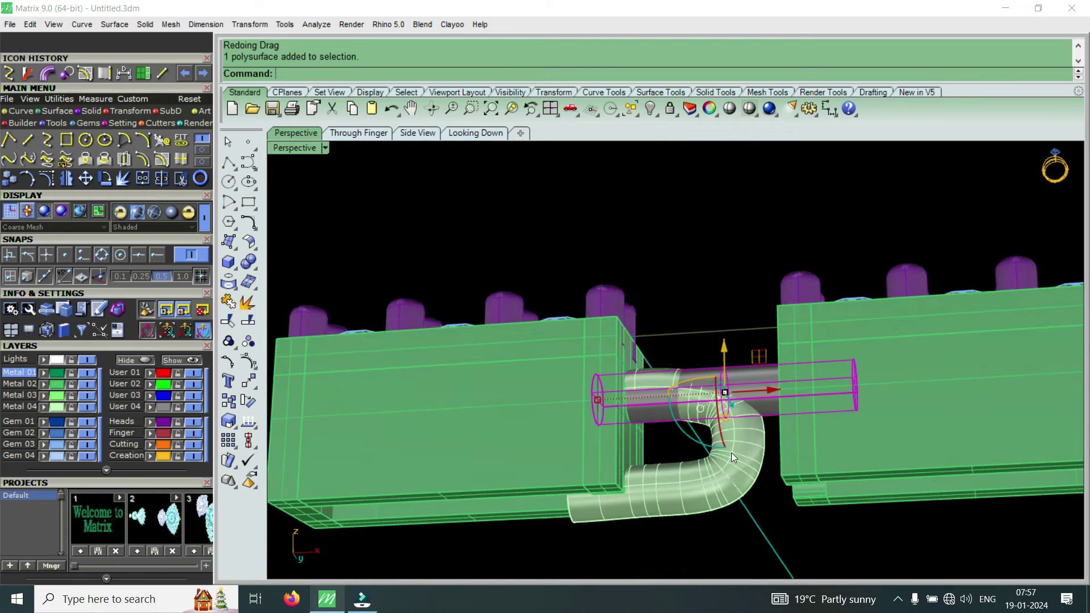
{"action": "left_click", "coordinate": [731, 452]}
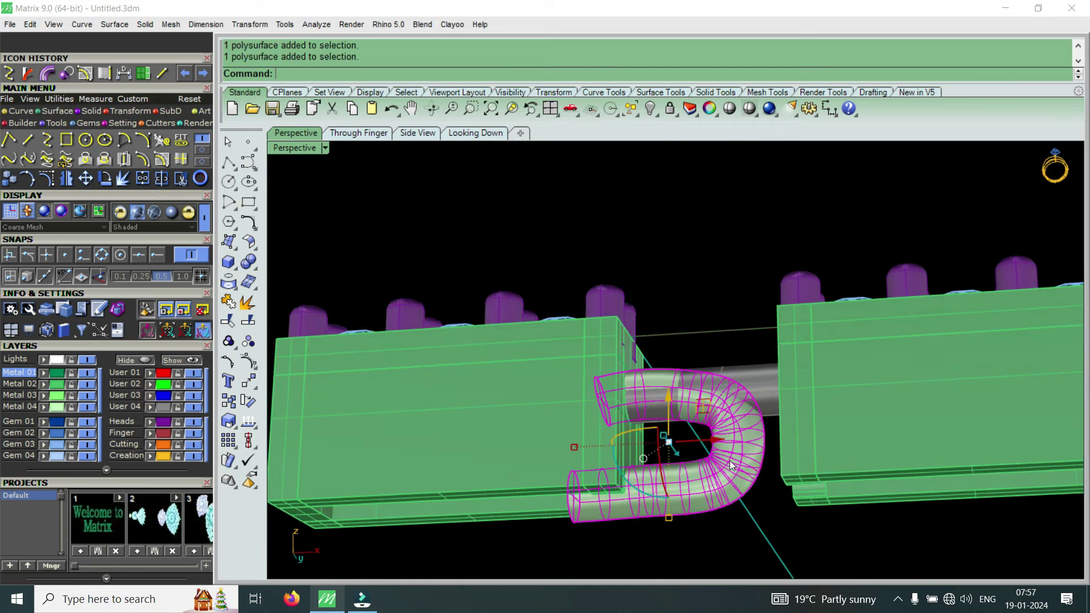
Hide the Metal 04 and User 04 layers and inspect the blocks from below
{"action": "left_click", "coordinate": [87, 406]}
{"action": "mouse_move", "coordinate": [642, 324]}
{"action": "right_mouse_down"}
{"action": "mouse_move", "coordinate": [718, 447]}
{"action": "mouse_move", "coordinate": [710, 369]}
{"action": "right_mouse_up"}
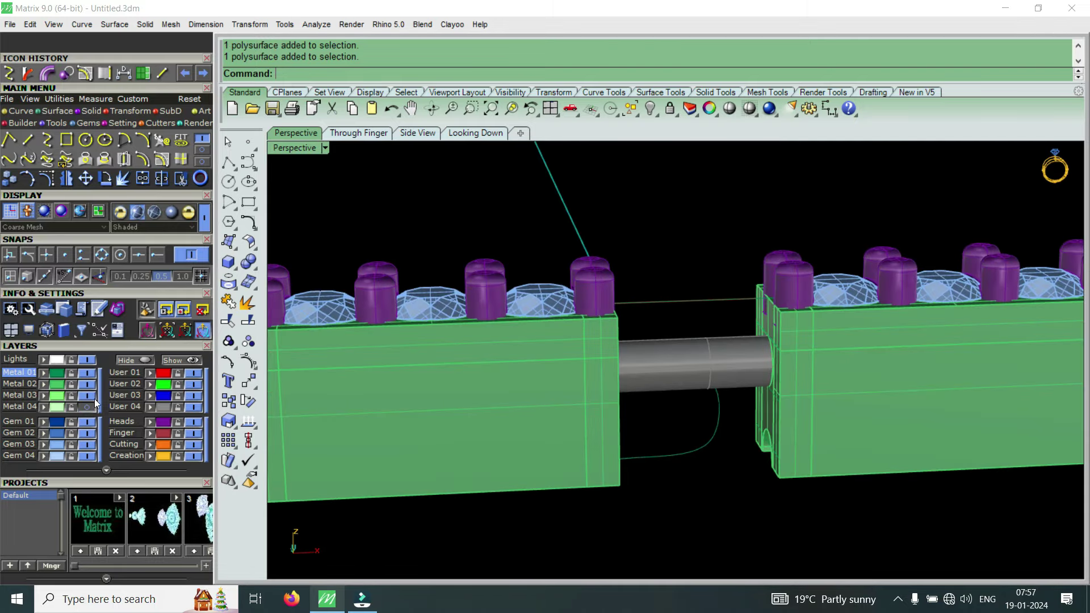
{"action": "left_click", "coordinate": [193, 408]}
{"action": "mouse_move", "coordinate": [677, 414]}
{"action": "right_mouse_down"}
{"action": "mouse_move", "coordinate": [748, 200]}
{"action": "mouse_move", "coordinate": [735, 398]}
{"action": "mouse_move", "coordinate": [769, 356]}
{"action": "right_mouse_up"}
{"action": "scroll", "coordinate": [769, 355], "scroll_direction": "up", "scroll_amount": 5}
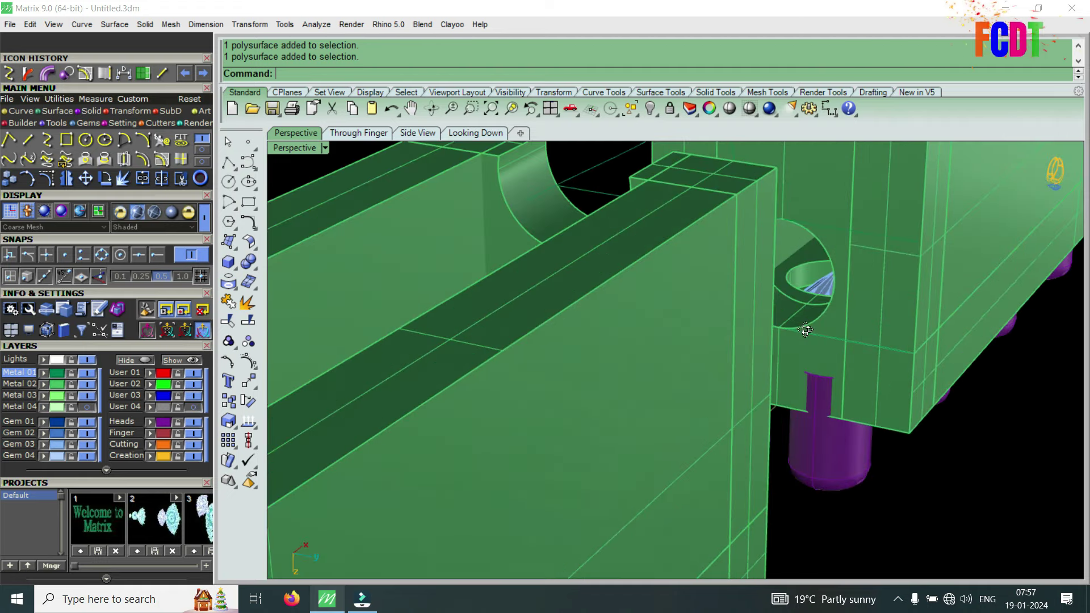
{"action": "scroll", "coordinate": [855, 304], "scroll_direction": "up", "scroll_amount": 5}
{"action": "scroll", "coordinate": [855, 304], "scroll_direction": "down", "scroll_amount": 5}
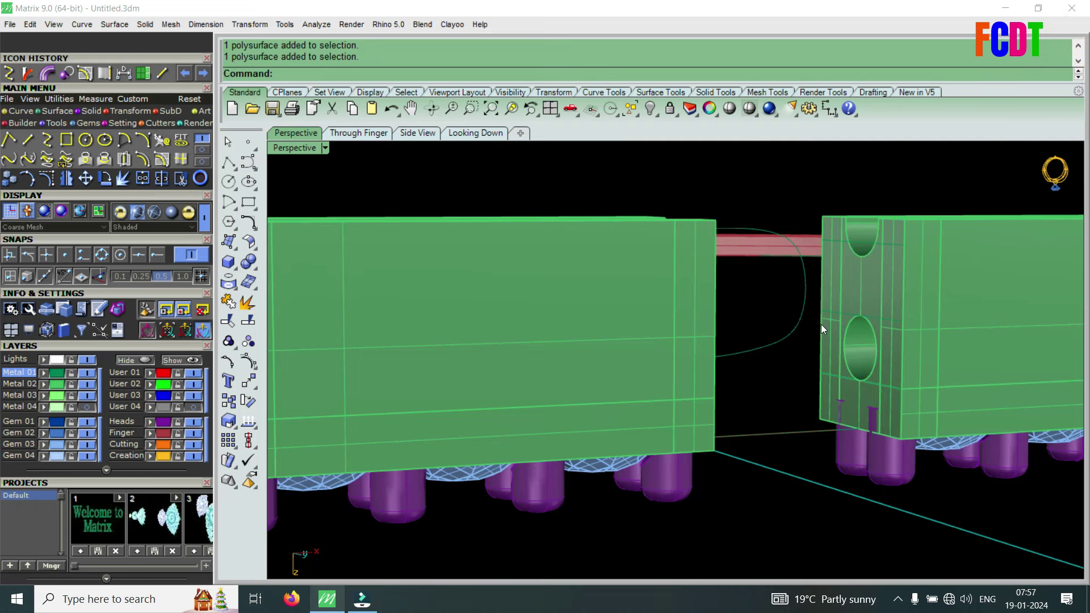
{"action": "scroll", "coordinate": [826, 328], "scroll_direction": "up", "scroll_amount": 3}
{"action": "scroll", "coordinate": [860, 332], "scroll_direction": "up", "scroll_amount": 2}
{"action": "scroll", "coordinate": [833, 325], "scroll_direction": "down", "scroll_amount": 3}
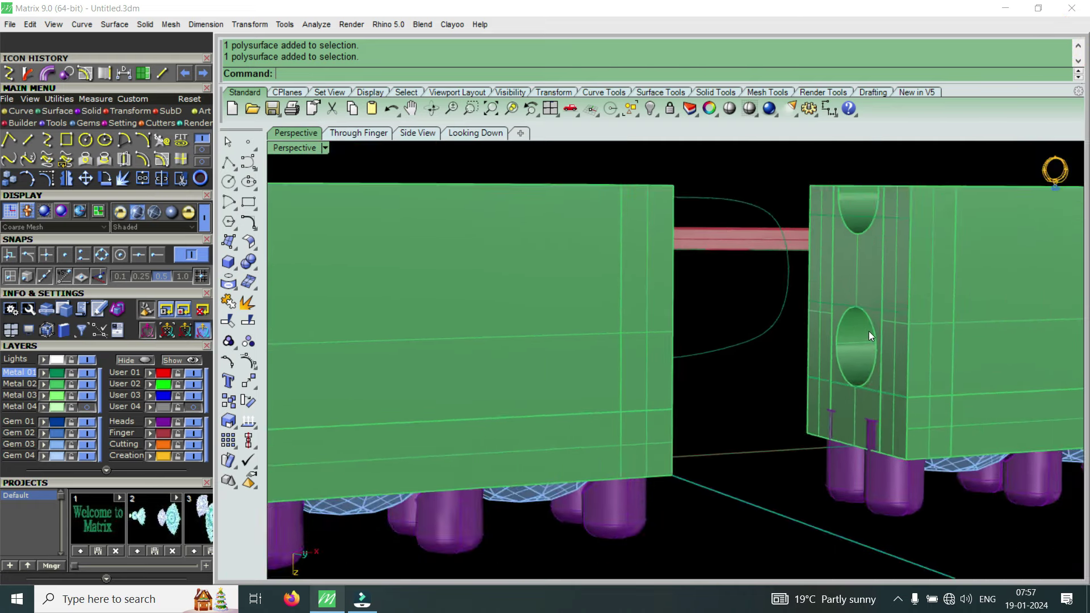
{"action": "scroll", "coordinate": [868, 336], "scroll_direction": "up", "scroll_amount": 2}
{"action": "scroll", "coordinate": [812, 349], "scroll_direction": "down", "scroll_amount": 2}
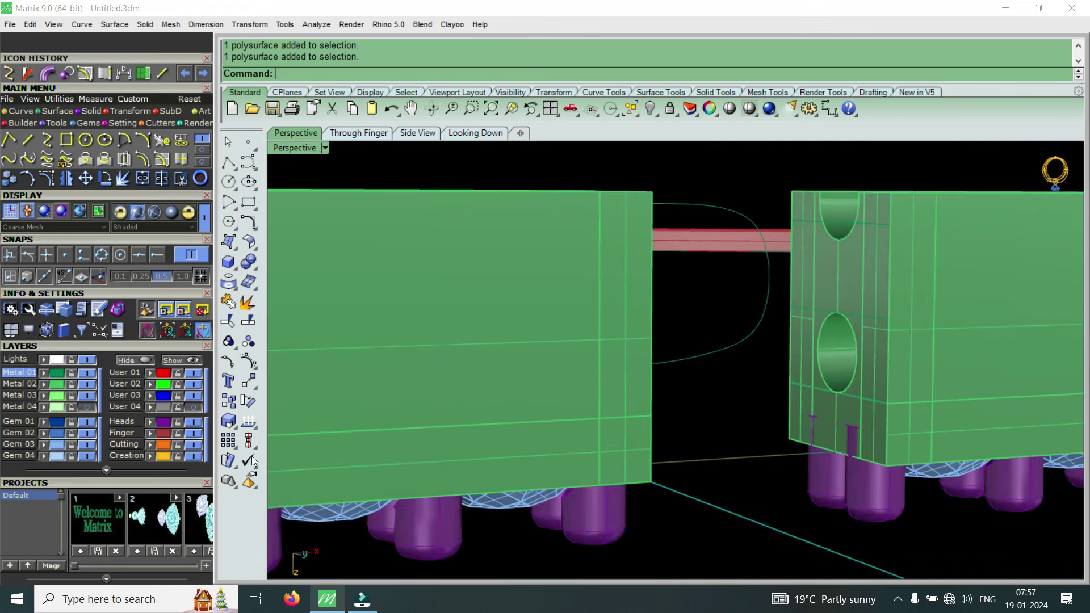
Show the User 04 layer's grey cylinder again and select the right block
{"action": "left_click", "coordinate": [192, 407]}
{"action": "scroll", "coordinate": [737, 359], "scroll_direction": "down", "scroll_amount": 3}
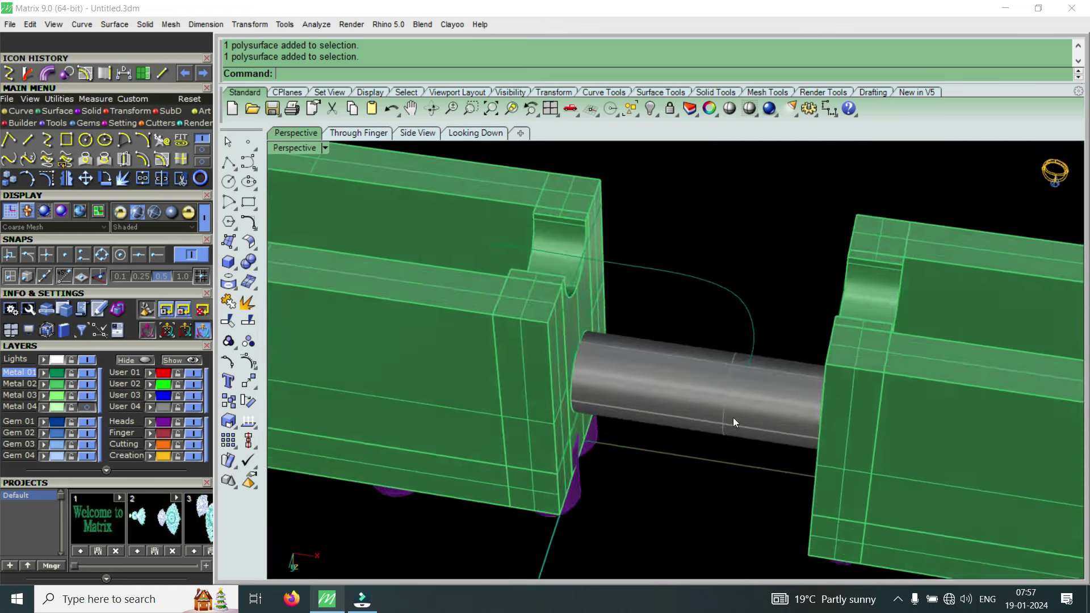
{"action": "scroll", "coordinate": [733, 417], "scroll_direction": "down", "scroll_amount": 3}
{"action": "left_click", "coordinate": [756, 400]}
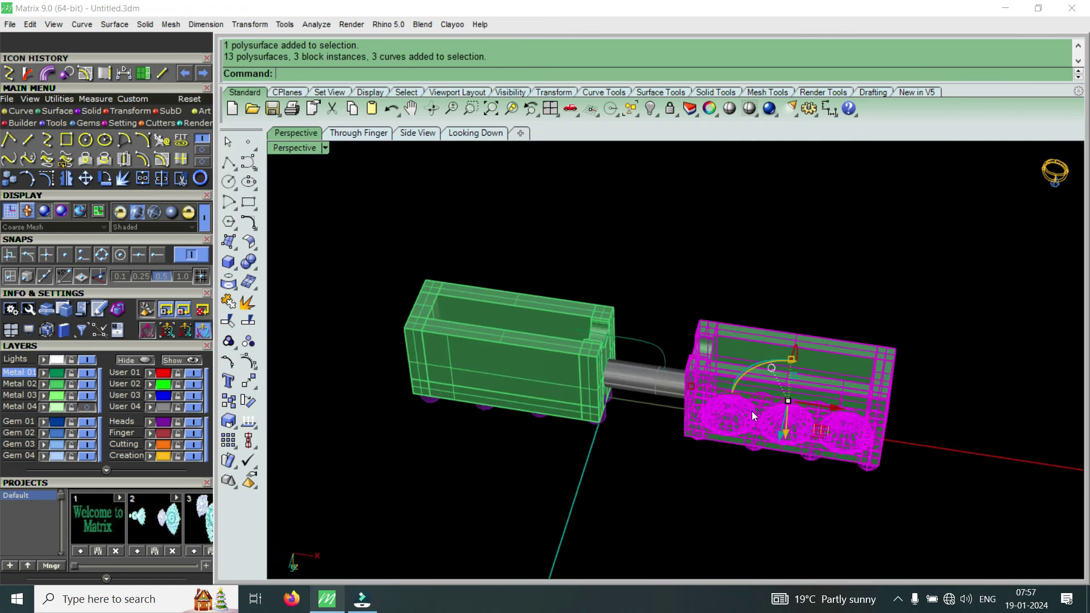
Move the right block farther right along X and clear the selection
{"action": "left_click_drag", "start_coordinate": [837, 406], "coordinate": [870, 408]}
{"action": "scroll", "coordinate": [676, 366], "scroll_direction": "up", "scroll_amount": 2}
{"action": "key", "text": "Escape"}
Orbit around the left block to view it from the side and end-on
{"action": "right_click_drag", "start_coordinate": [555, 314], "coordinate": [556, 272]}
{"action": "scroll", "coordinate": [555, 314], "scroll_direction": "up", "scroll_amount": 3}
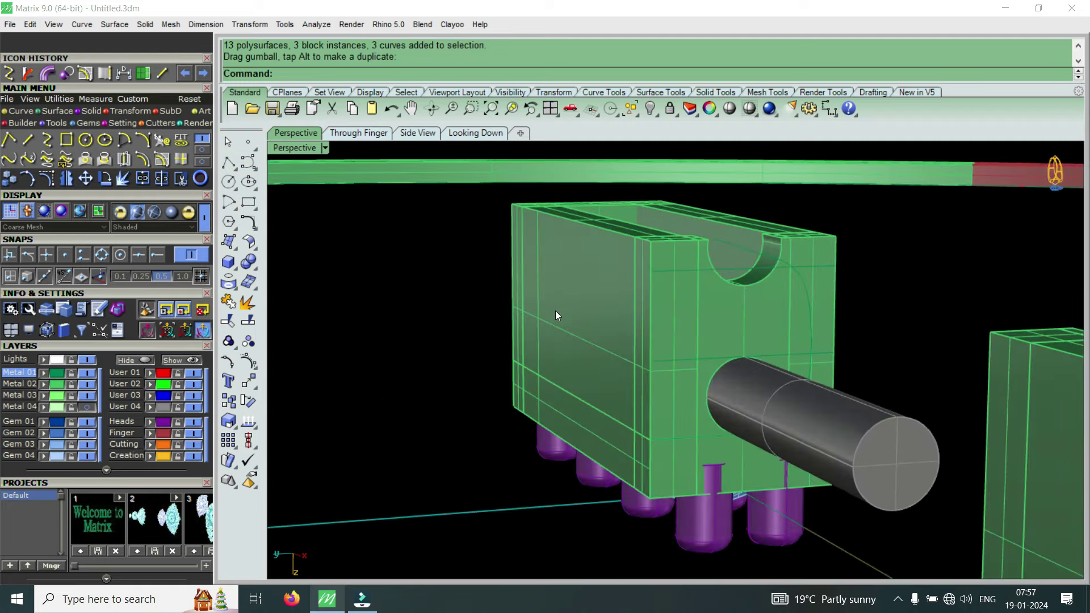
{"action": "scroll", "coordinate": [772, 350], "scroll_direction": "down", "scroll_amount": 3}
{"action": "scroll", "coordinate": [769, 328], "scroll_direction": "down", "scroll_amount": 2}
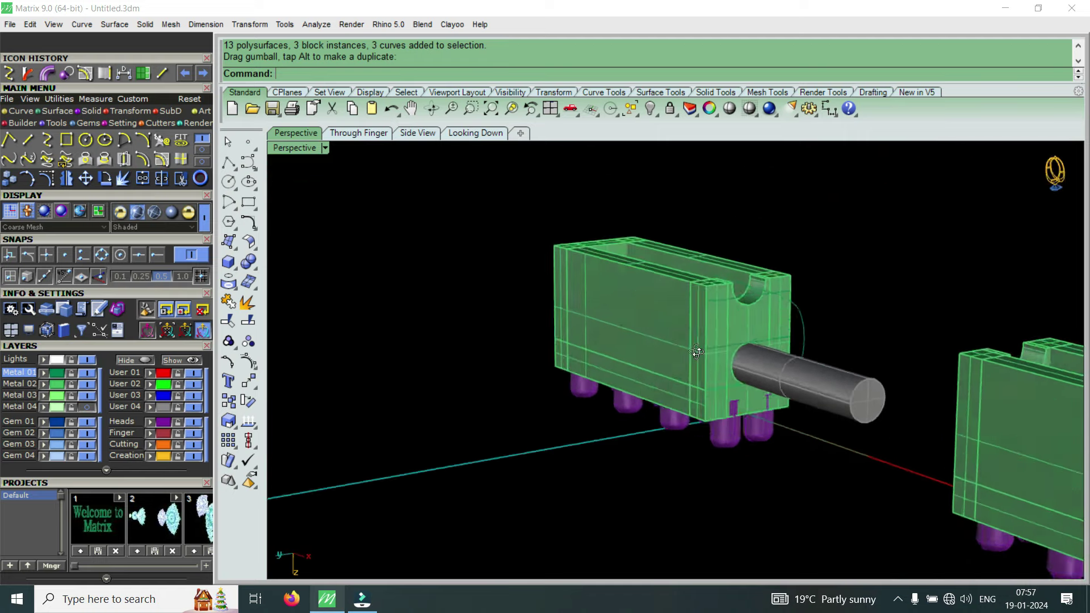
{"action": "scroll", "coordinate": [682, 357], "scroll_direction": "down", "scroll_amount": 2}
{"action": "mouse_move", "coordinate": [681, 356]}
{"action": "right_mouse_down"}
{"action": "mouse_move", "coordinate": [783, 331]}
{"action": "mouse_move", "coordinate": [630, 343]}
{"action": "right_mouse_up"}
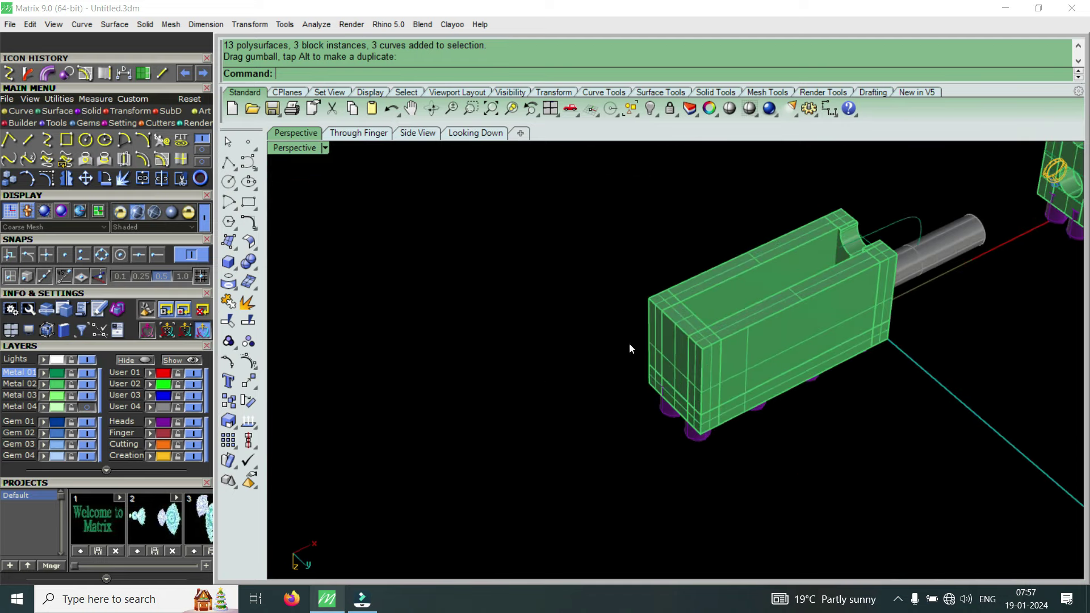
{"action": "scroll", "coordinate": [676, 348], "scroll_direction": "down", "scroll_amount": 3}
{"action": "scroll", "coordinate": [690, 332], "scroll_direction": "up", "scroll_amount": 4}
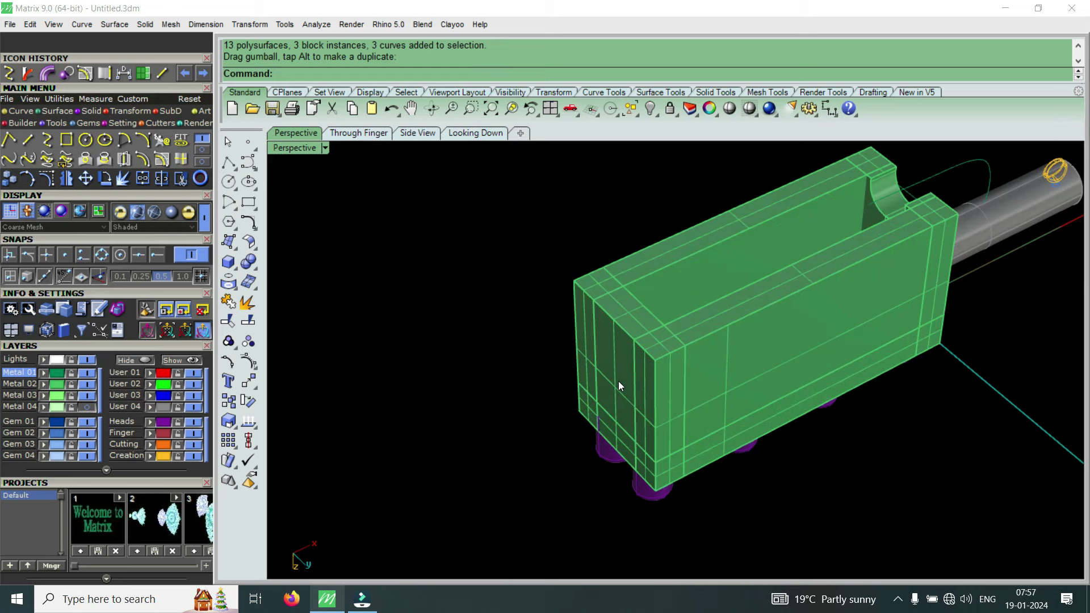
{"action": "scroll", "coordinate": [618, 381], "scroll_direction": "down", "scroll_amount": 3}
{"action": "scroll", "coordinate": [797, 300], "scroll_direction": "up", "scroll_amount": 2}
{"action": "scroll", "coordinate": [621, 386], "scroll_direction": "up", "scroll_amount": 2}
{"action": "scroll", "coordinate": [563, 416], "scroll_direction": "down", "scroll_amount": 3}
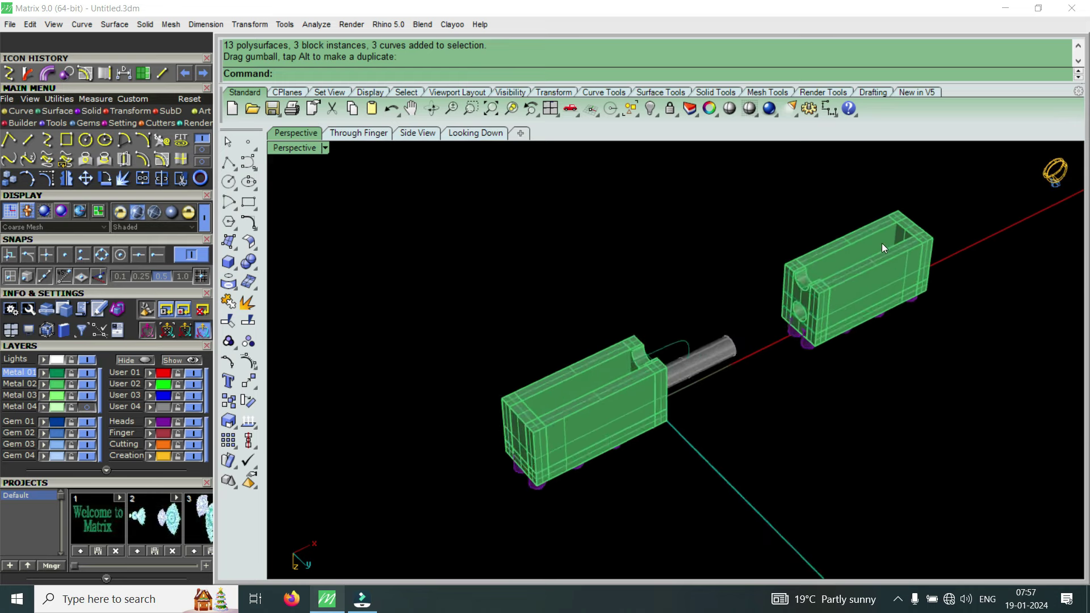
{"action": "scroll", "coordinate": [881, 243], "scroll_direction": "up", "scroll_amount": 3}
{"action": "scroll", "coordinate": [758, 352], "scroll_direction": "down", "scroll_amount": 3}
{"action": "scroll", "coordinate": [659, 386], "scroll_direction": "up", "scroll_amount": 2}
{"action": "scroll", "coordinate": [633, 377], "scroll_direction": "down", "scroll_amount": 2}
{"action": "scroll", "coordinate": [591, 408], "scroll_direction": "up", "scroll_amount": 3}
{"action": "mouse_move", "coordinate": [557, 433]}
{"action": "right_mouse_down"}
{"action": "mouse_move", "coordinate": [674, 448]}
{"action": "mouse_move", "coordinate": [625, 457]}
{"action": "mouse_move", "coordinate": [645, 472]}
{"action": "mouse_move", "coordinate": [723, 416]}
{"action": "mouse_move", "coordinate": [742, 449]}
{"action": "mouse_move", "coordinate": [711, 378]}
{"action": "mouse_move", "coordinate": [574, 218]}
{"action": "right_mouse_up"}
{"action": "scroll", "coordinate": [625, 255], "scroll_direction": "up", "scroll_amount": 2}
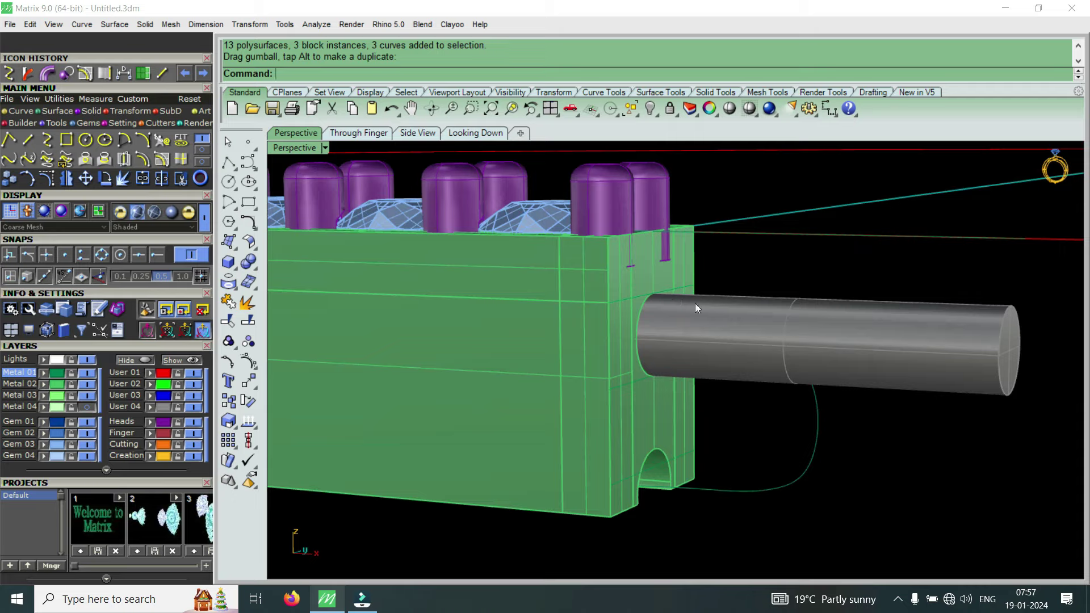
{"action": "scroll", "coordinate": [681, 301], "scroll_direction": "down", "scroll_amount": 3}
{"action": "right_click_drag", "start_coordinate": [628, 300], "coordinate": [618, 370]}
{"action": "scroll", "coordinate": [620, 358], "scroll_direction": "up", "scroll_amount": 3}
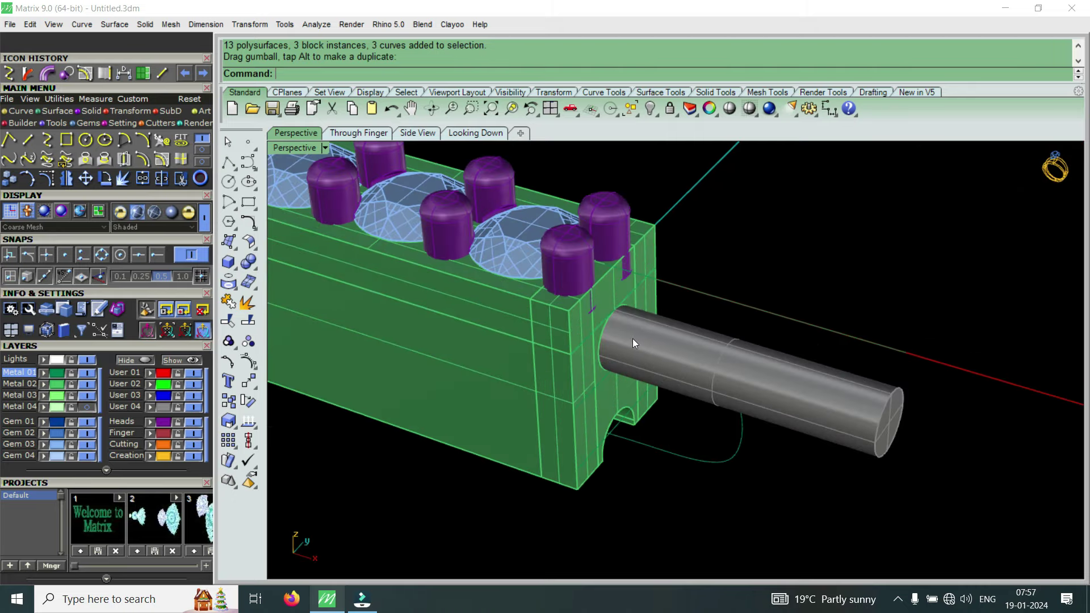
Select the straight grey cylinder and inspect it alongside the second block
{"action": "left_click", "coordinate": [734, 356]}
{"action": "mouse_move", "coordinate": [623, 425]}
{"action": "right_mouse_down"}
{"action": "mouse_move", "coordinate": [585, 355]}
{"action": "mouse_move", "coordinate": [720, 383]}
{"action": "right_mouse_up"}
{"action": "scroll", "coordinate": [584, 356], "scroll_direction": "down", "scroll_amount": 3}
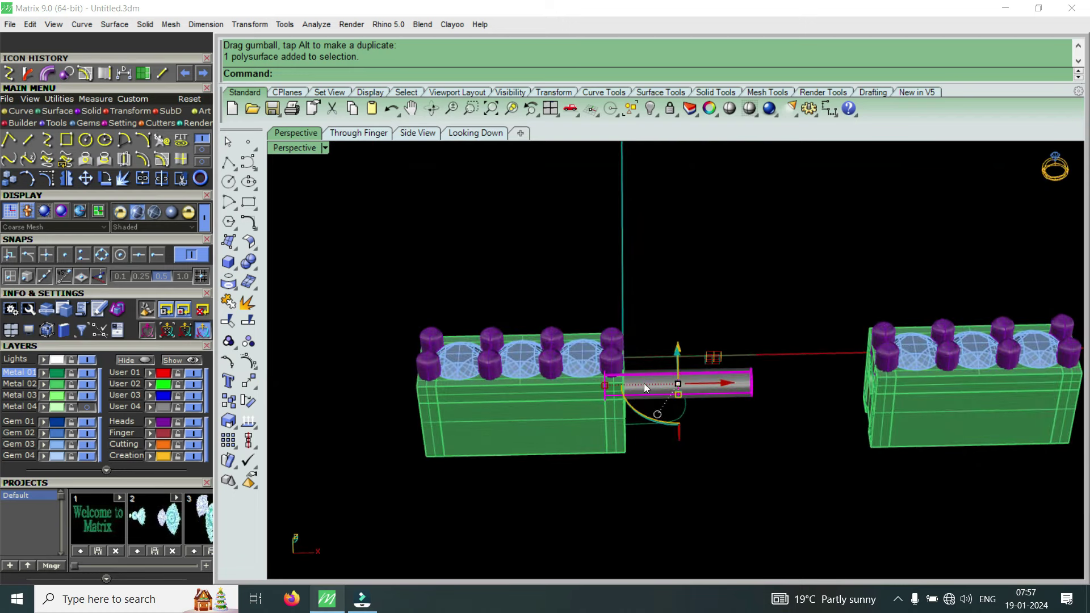
{"action": "scroll", "coordinate": [644, 383], "scroll_direction": "down", "scroll_amount": 1}
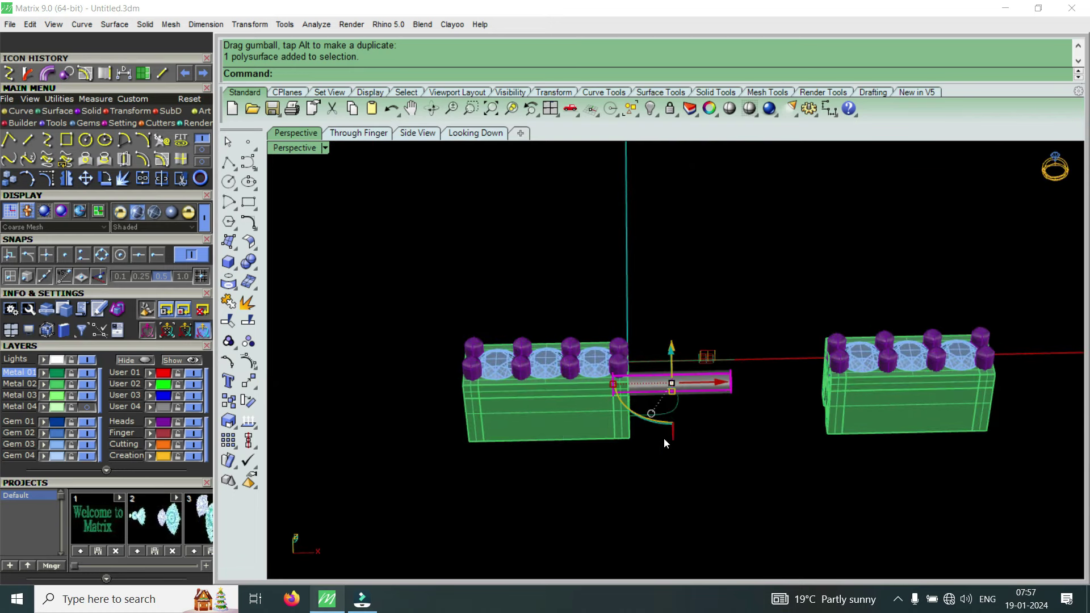
{"action": "right_click_drag", "start_coordinate": [666, 443], "coordinate": [611, 192]}
{"action": "scroll", "coordinate": [669, 322], "scroll_direction": "up", "scroll_amount": 3}
{"action": "scroll", "coordinate": [554, 311], "scroll_direction": "up", "scroll_amount": 2}
{"action": "key", "text": "Escape"}
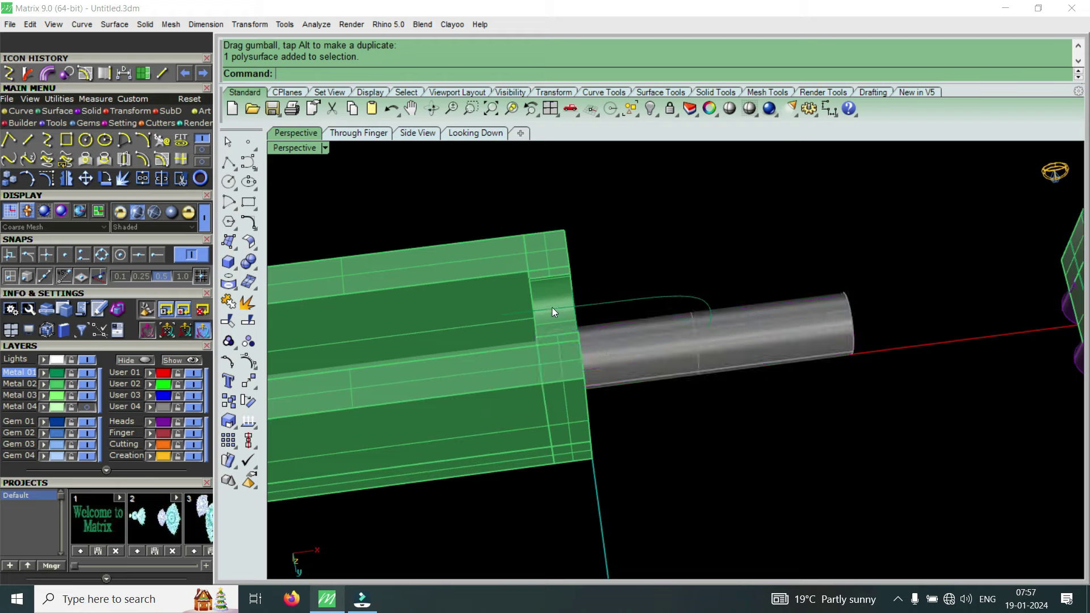
Select every object in the model
{"action": "scroll", "coordinate": [562, 298], "scroll_direction": "down", "scroll_amount": 3}
{"action": "right_click_drag", "start_coordinate": [567, 301], "coordinate": [563, 287]}
{"action": "scroll", "coordinate": [563, 288], "scroll_direction": "up", "scroll_amount": 3}
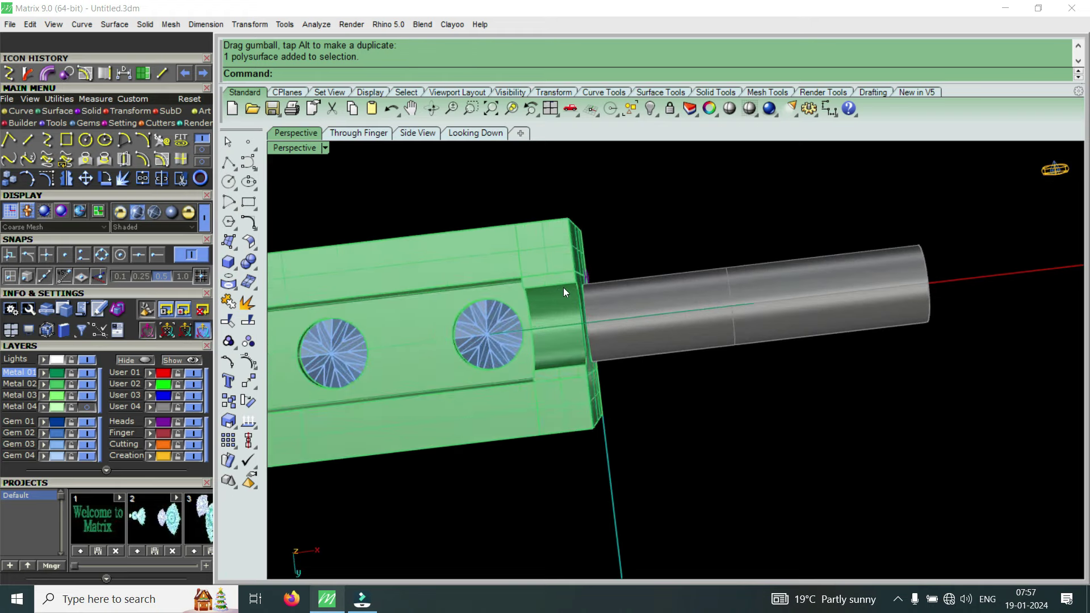
{"action": "key", "text": "ctrl+a"}
Ungroup the selection and select the block's end slab on its own
{"action": "type", "text": "U"}
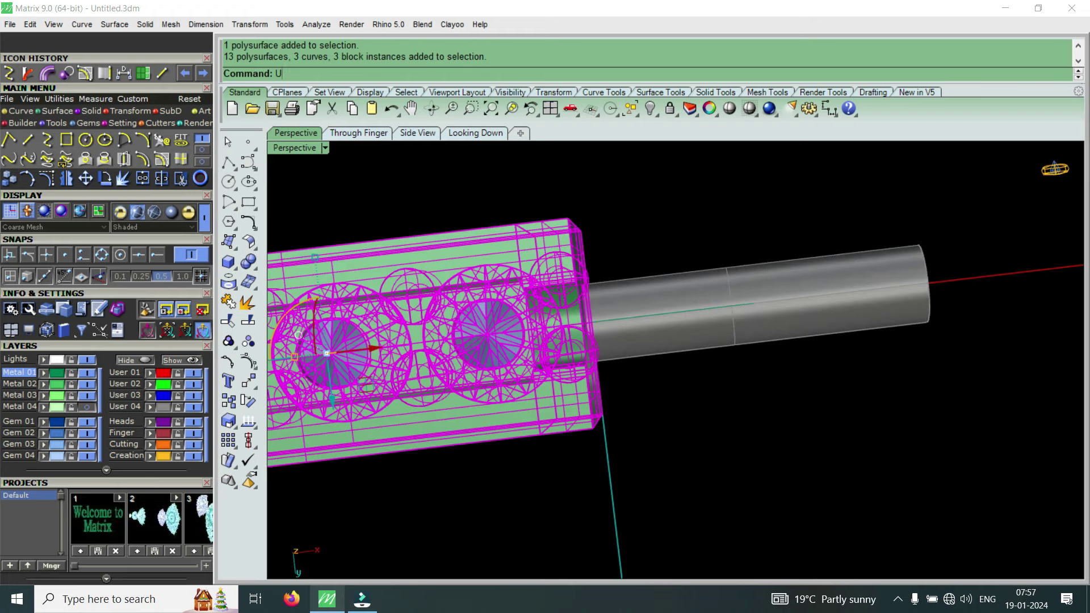
{"action": "type", "text": "ngroup"}
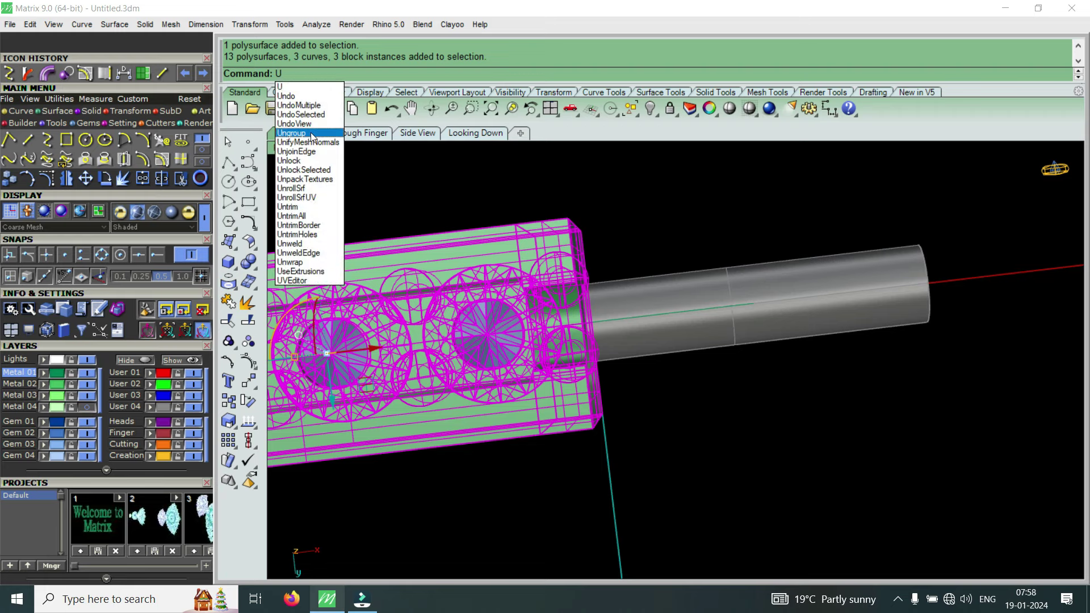
{"action": "key", "text": "Return"}
{"action": "key", "text": "Return"}
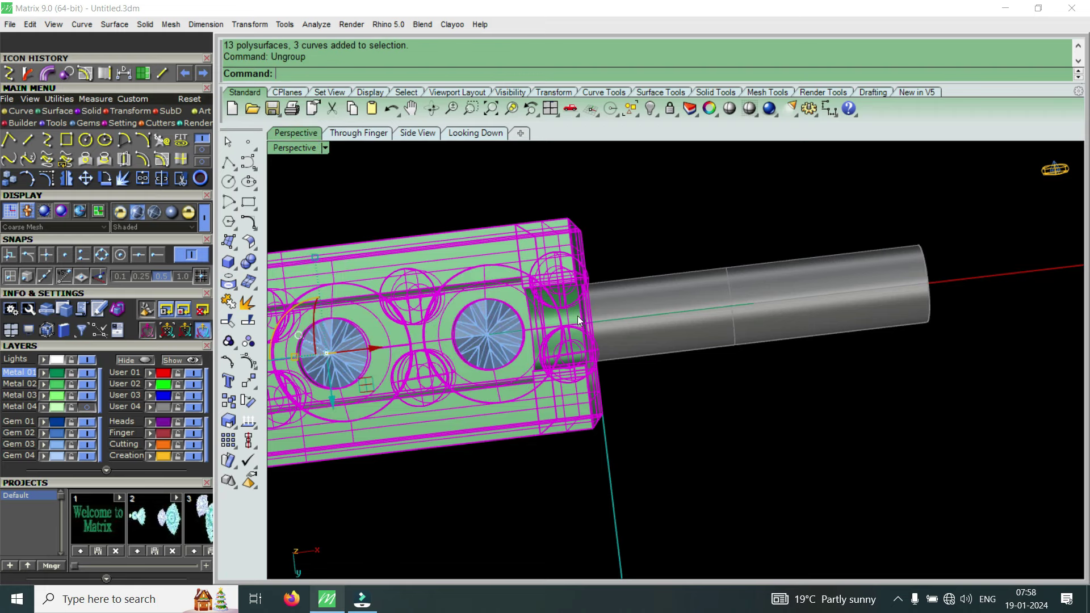
{"action": "left_click", "coordinate": [564, 299]}
{"action": "scroll", "coordinate": [737, 330], "scroll_direction": "down", "scroll_amount": 3}
{"action": "scroll", "coordinate": [737, 330], "scroll_direction": "up", "scroll_amount": 3}
{"action": "scroll", "coordinate": [748, 309], "scroll_direction": "down", "scroll_amount": 2}
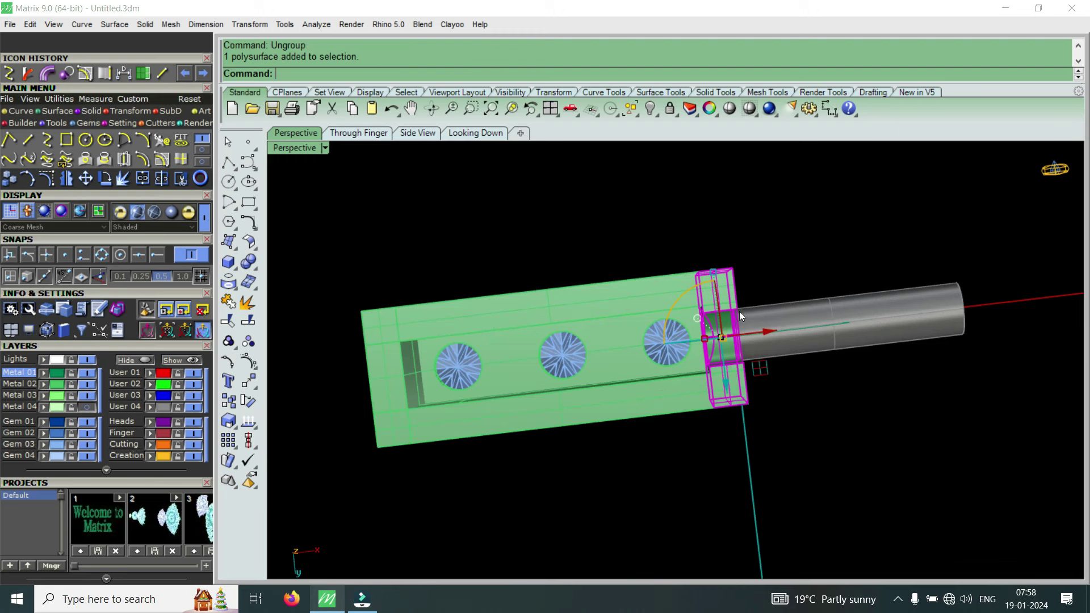
{"action": "right_click_drag", "start_coordinate": [740, 311], "coordinate": [747, 271]}
Copy the end slab from its corner to a new point, then delete that copy
{"action": "left_click", "coordinate": [9, 179]}
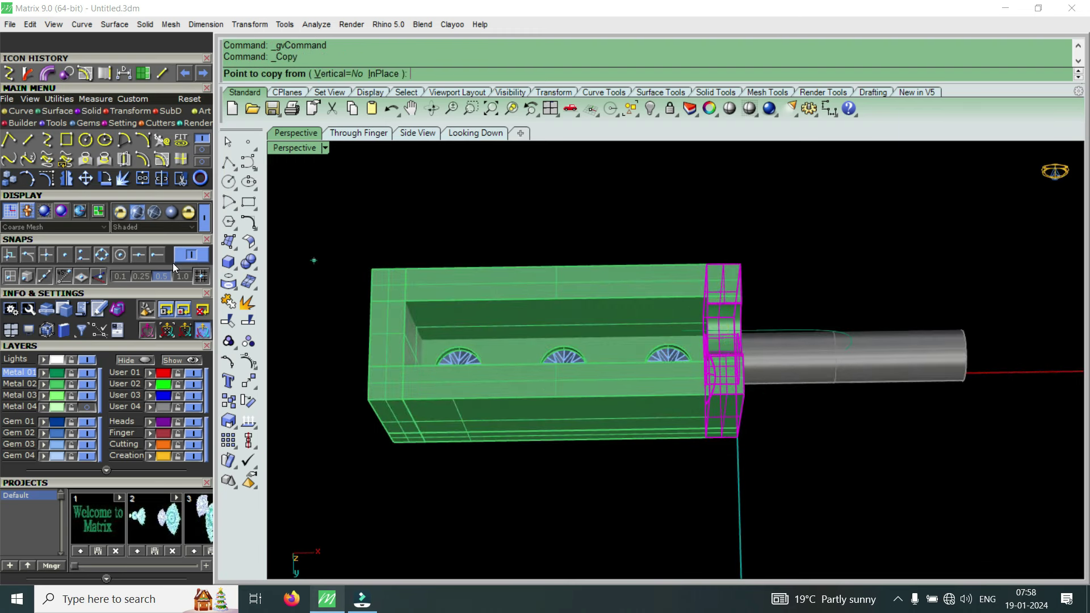
{"action": "left_click", "coordinate": [741, 264]}
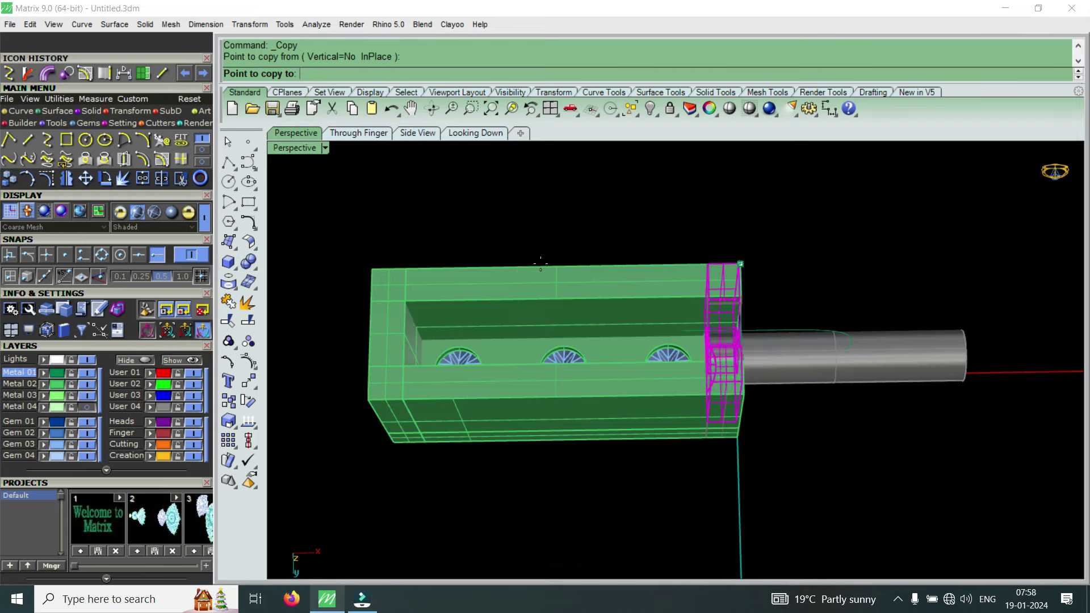
{"action": "left_click", "coordinate": [398, 269]}
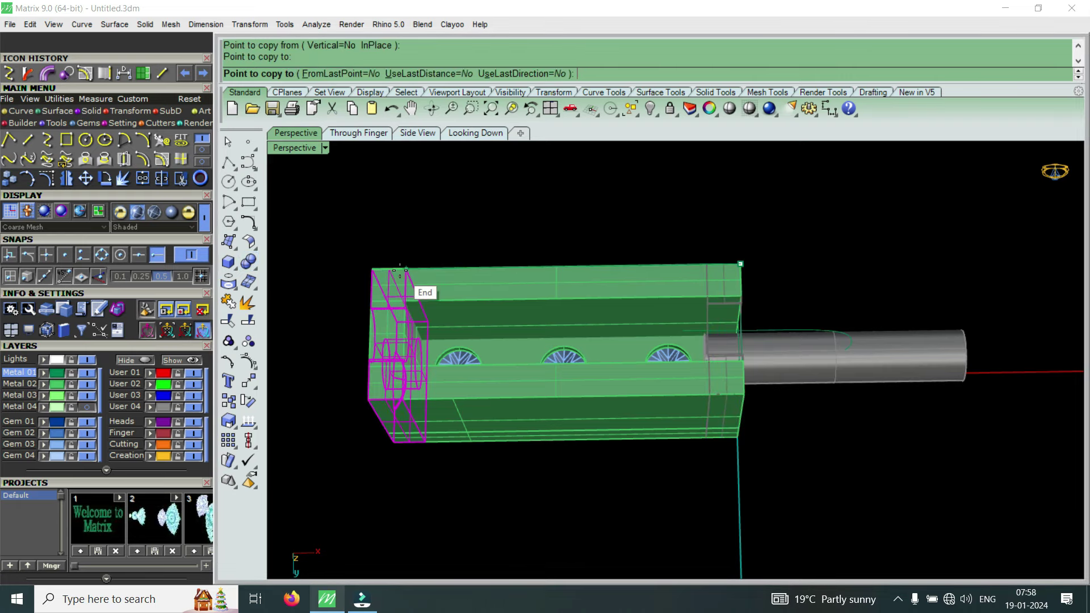
{"action": "key", "text": "Return"}
{"action": "scroll", "coordinate": [373, 314], "scroll_direction": "up", "scroll_amount": 2}
{"action": "scroll", "coordinate": [397, 350], "scroll_direction": "up", "scroll_amount": 2}
{"action": "key", "text": "Delete"}
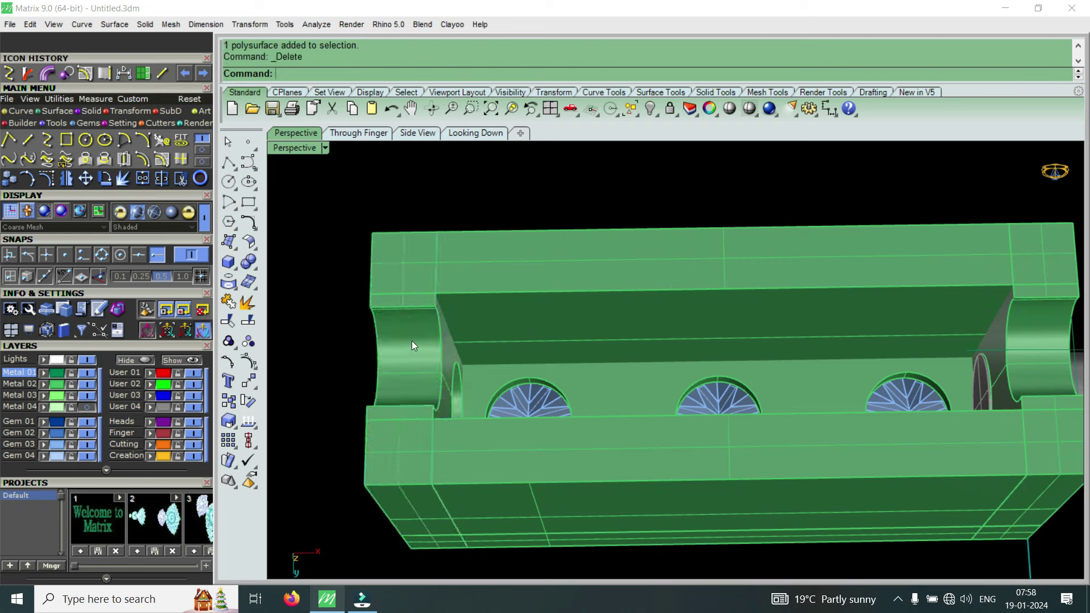
Window-select the right-hand part and delete it
{"action": "scroll", "coordinate": [506, 349], "scroll_direction": "down", "scroll_amount": 5}
{"action": "left_click_drag", "start_coordinate": [762, 363], "coordinate": [673, 404]}
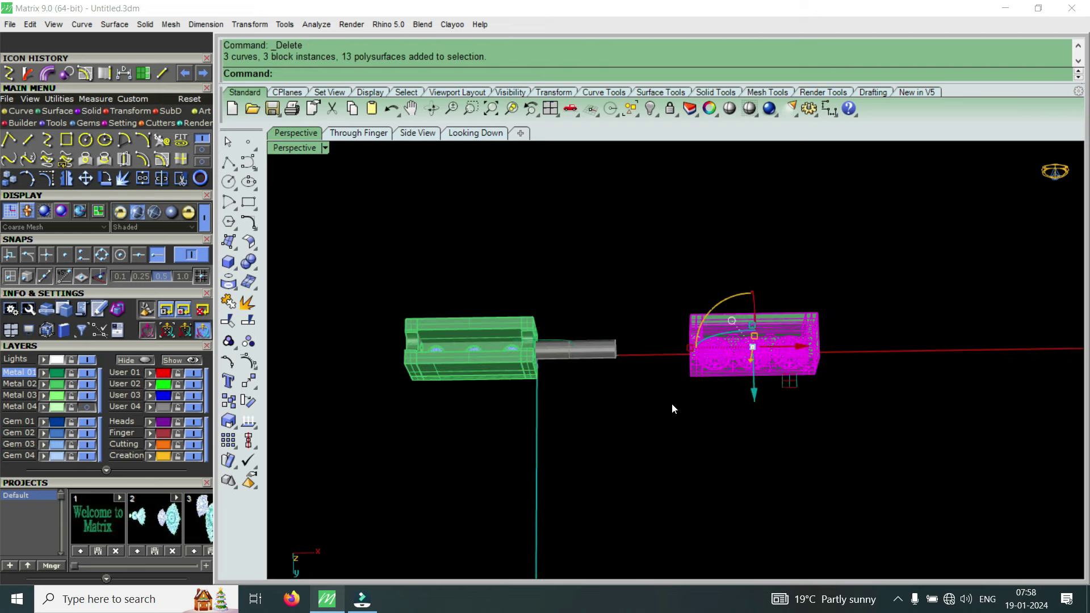
{"action": "key", "text": "Delete"}
Inspect the remaining block's gems and heads, then window-select all its objects
{"action": "mouse_move", "coordinate": [548, 325]}
{"action": "right_mouse_down"}
{"action": "mouse_move", "coordinate": [463, 361]}
{"action": "mouse_move", "coordinate": [570, 484]}
{"action": "right_mouse_up"}
{"action": "scroll", "coordinate": [570, 484], "scroll_direction": "down", "scroll_amount": 2}
{"action": "scroll", "coordinate": [541, 359], "scroll_direction": "up", "scroll_amount": 5}
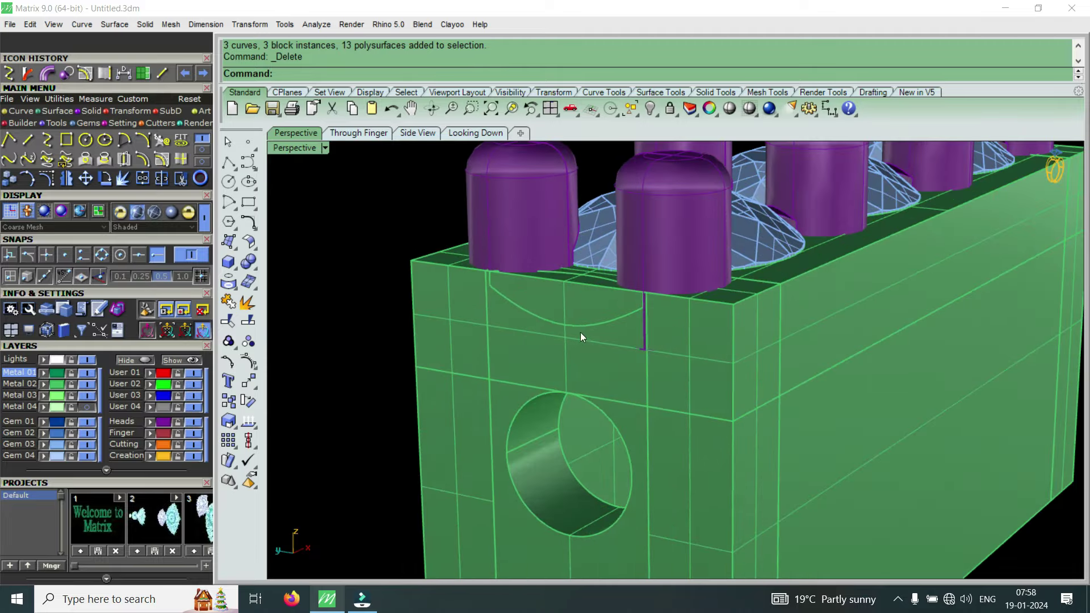
{"action": "scroll", "coordinate": [579, 333], "scroll_direction": "down", "scroll_amount": 3}
{"action": "right_click_drag", "start_coordinate": [572, 321], "coordinate": [540, 463]}
{"action": "mouse_move", "coordinate": [533, 477]}
{"action": "right_mouse_down"}
{"action": "mouse_move", "coordinate": [503, 388]}
{"action": "mouse_move", "coordinate": [609, 432]}
{"action": "right_mouse_up"}
{"action": "scroll", "coordinate": [839, 418], "scroll_direction": "up", "scroll_amount": 5}
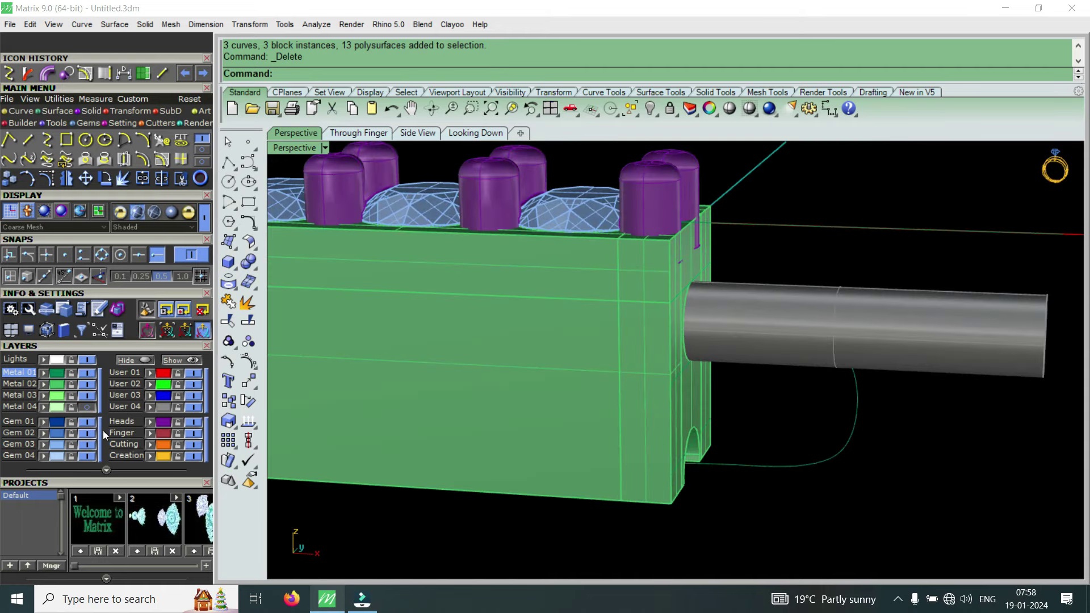
{"action": "scroll", "coordinate": [690, 357], "scroll_direction": "down", "scroll_amount": 3}
{"action": "scroll", "coordinate": [690, 357], "scroll_direction": "down", "scroll_amount": 2}
{"action": "scroll", "coordinate": [690, 357], "scroll_direction": "down", "scroll_amount": 1}
{"action": "left_click_drag", "start_coordinate": [438, 214], "coordinate": [697, 431]}
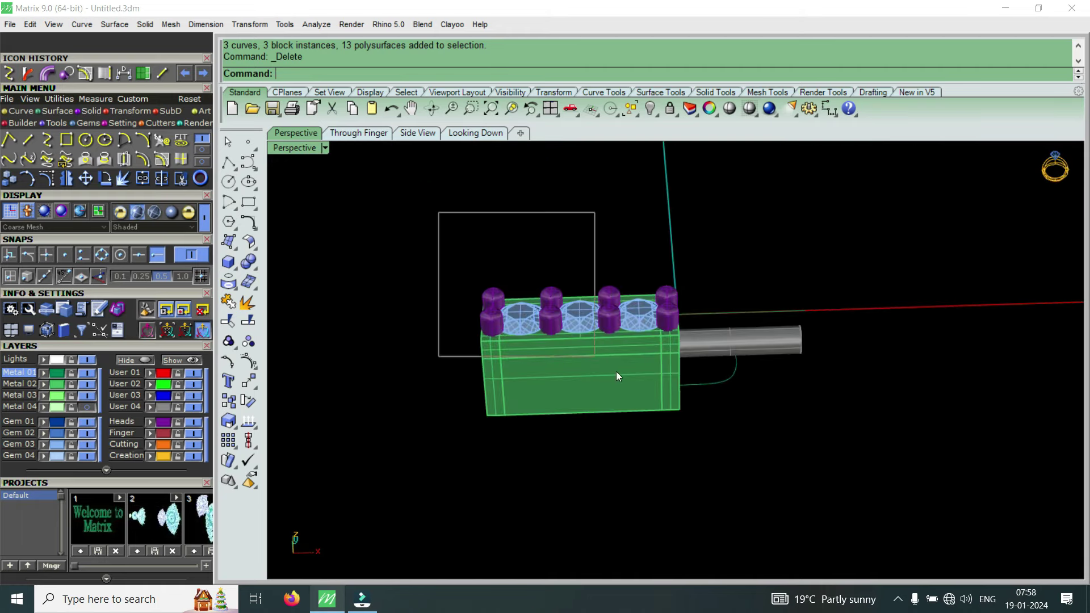
Group the three-stone block's objects into a single group
{"action": "type", "text": "gvObjectActionsView"}
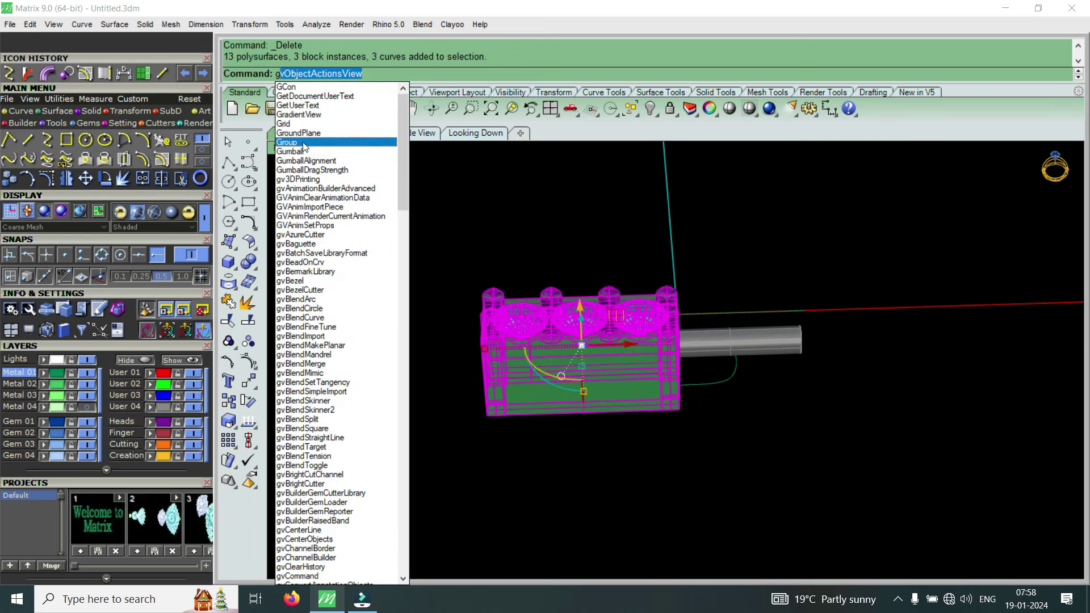
{"action": "left_click", "coordinate": [318, 145]}
{"action": "right_click_drag", "start_coordinate": [672, 370], "coordinate": [580, 445]}
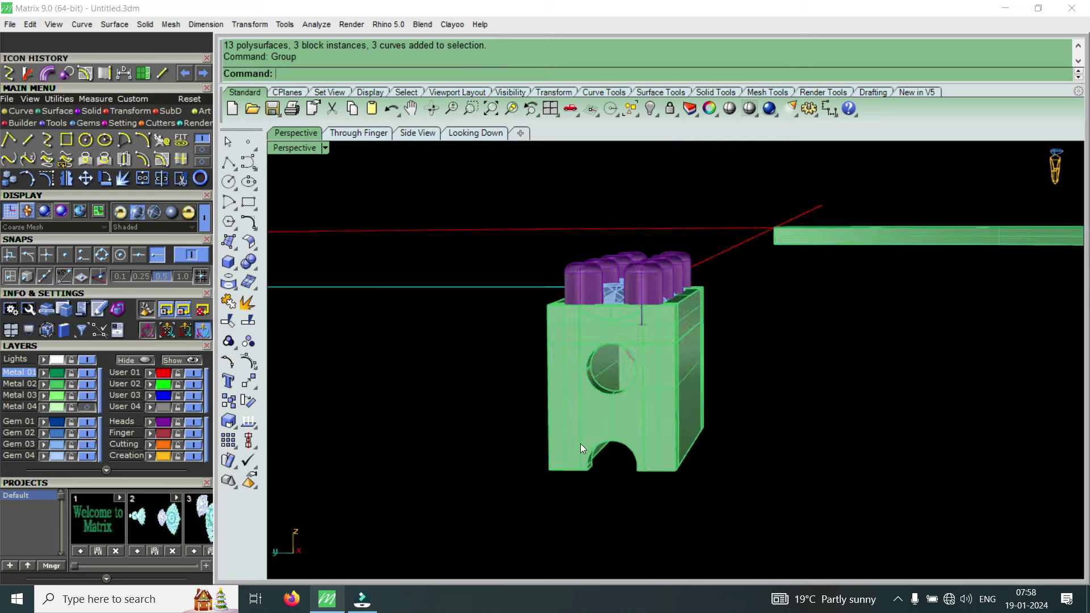
{"action": "scroll", "coordinate": [692, 382], "scroll_direction": "up", "scroll_amount": 3}
{"action": "scroll", "coordinate": [666, 343], "scroll_direction": "down", "scroll_amount": 3}
Select the grouped block together with the grey rod and switch to four viewports
{"action": "right_click_drag", "start_coordinate": [675, 348], "coordinate": [479, 480]}
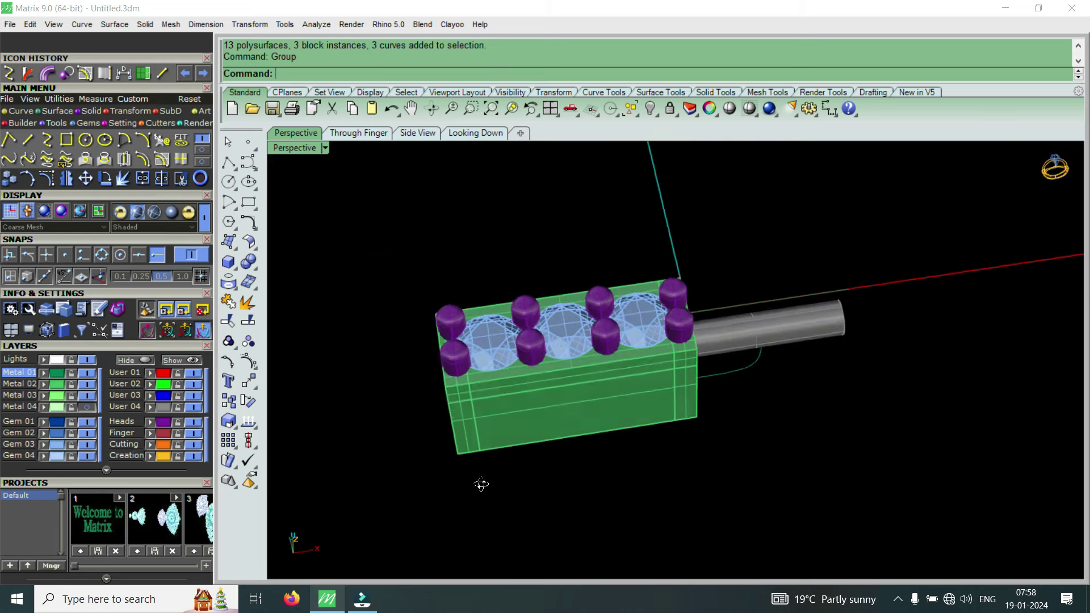
{"action": "scroll", "coordinate": [561, 343], "scroll_direction": "up", "scroll_amount": 3}
{"action": "left_click", "coordinate": [561, 343]}
{"action": "right_click_drag", "start_coordinate": [581, 347], "coordinate": [551, 400]}
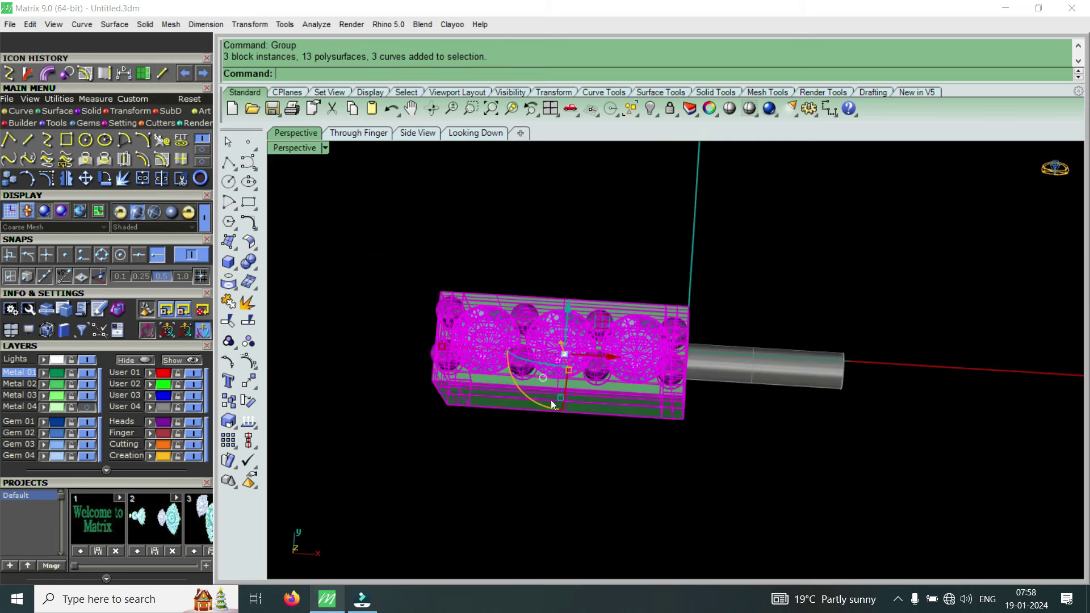
{"action": "left_click", "coordinate": [702, 367], "text": "shift"}
{"action": "double_click", "coordinate": [295, 148]}
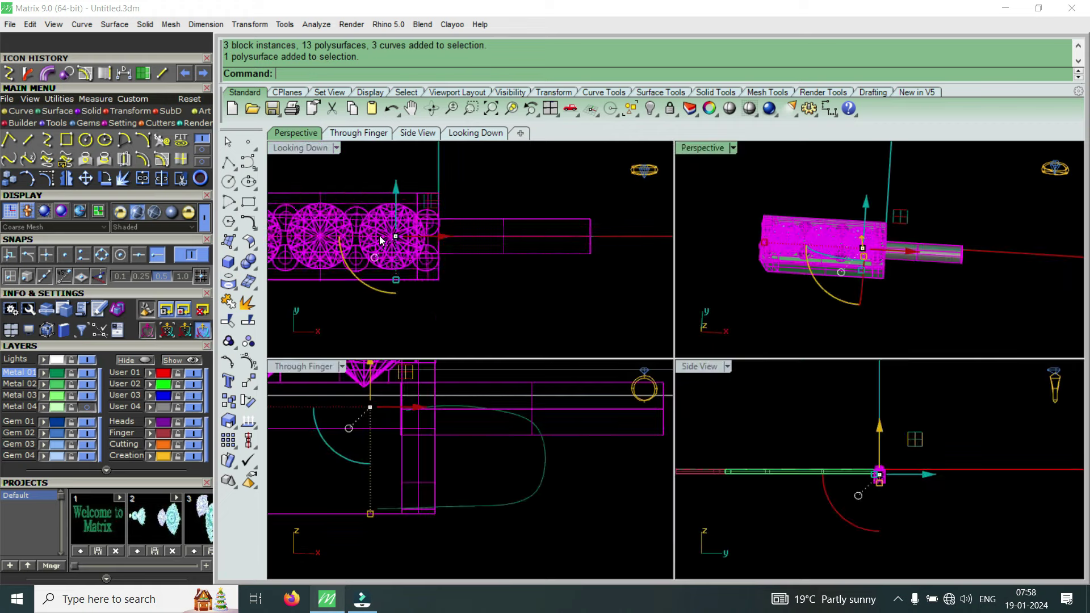
Copy the block and rod, placing the copy end to end with the original
{"action": "left_click", "coordinate": [9, 178]}
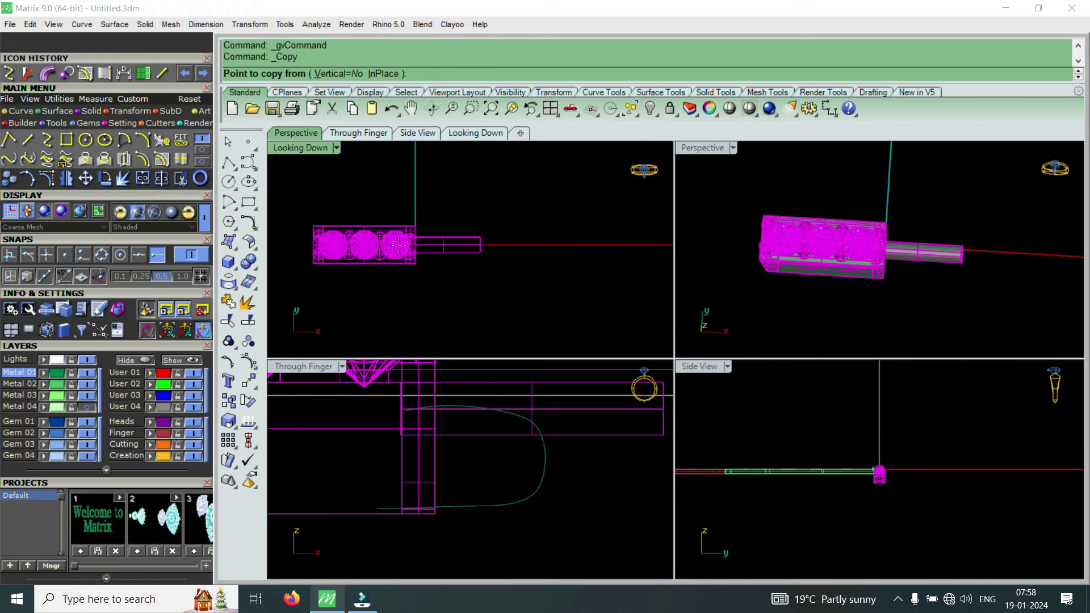
{"action": "left_click", "coordinate": [402, 248]}
{"action": "key", "text": "Escape"}
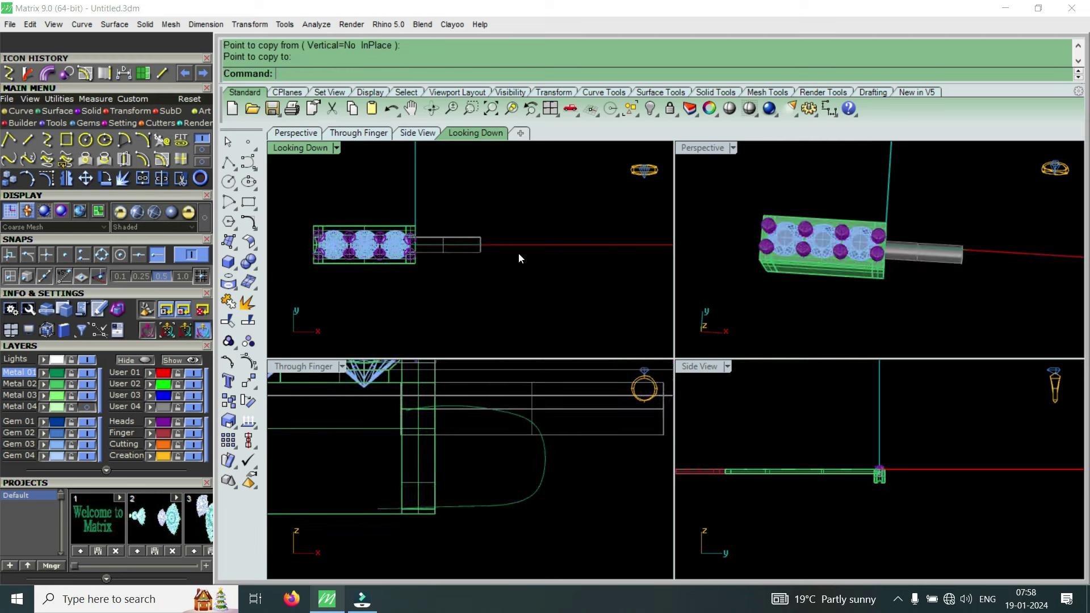
{"action": "left_click_drag", "start_coordinate": [528, 211], "coordinate": [357, 267]}
{"action": "right_click", "coordinate": [358, 267]}
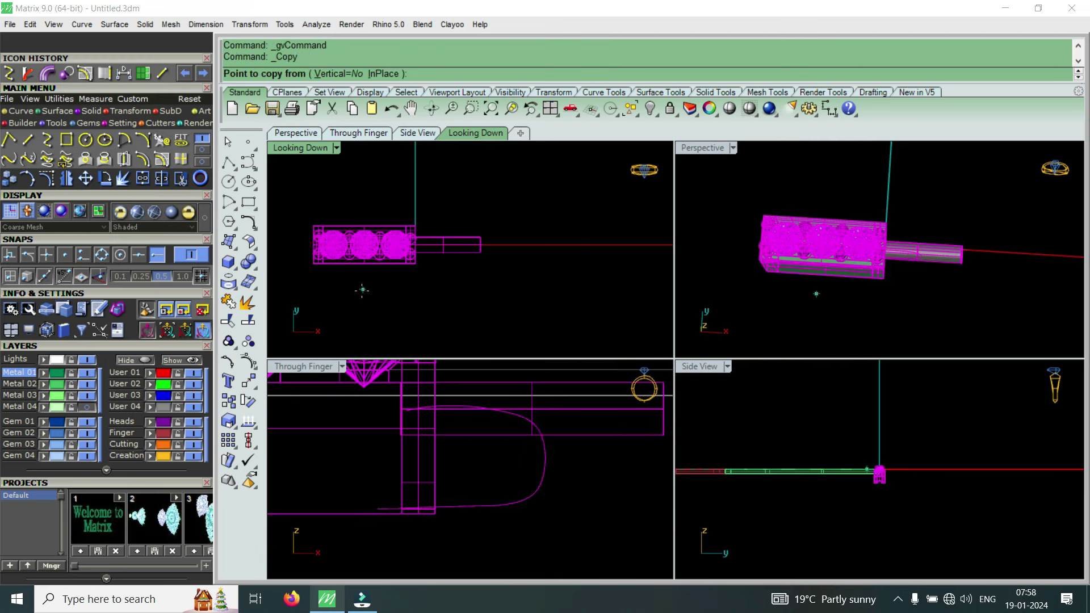
{"action": "left_click", "coordinate": [359, 293]}
{"action": "left_click", "coordinate": [465, 298]}
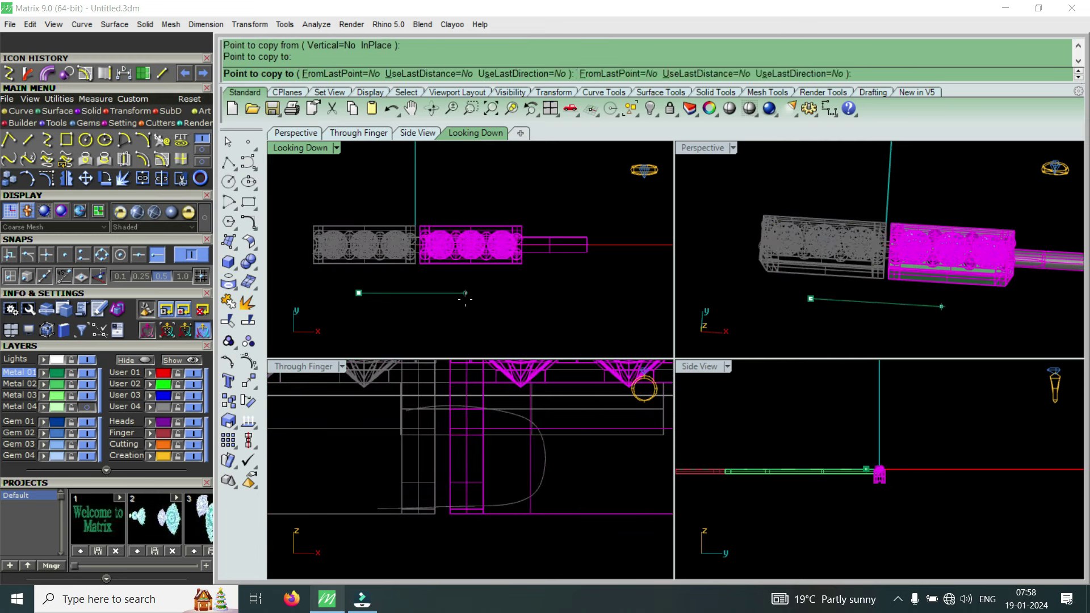
{"action": "right_click", "coordinate": [465, 299]}
{"action": "double_click", "coordinate": [714, 148]}
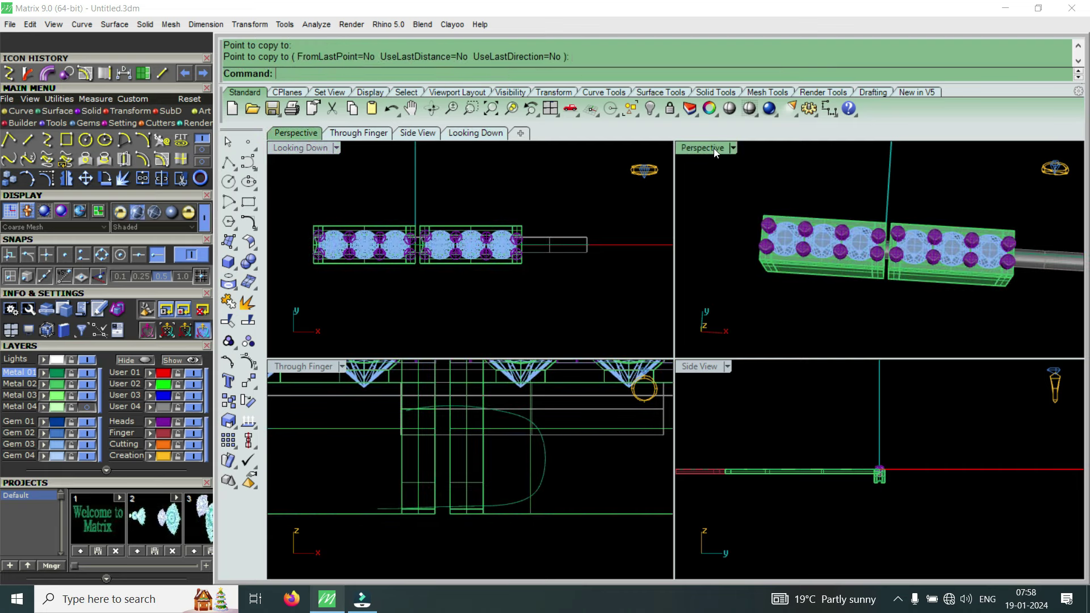
{"action": "mouse_move", "coordinate": [660, 322]}
{"action": "right_mouse_down"}
{"action": "mouse_move", "coordinate": [695, 225]}
{"action": "mouse_move", "coordinate": [744, 295]}
{"action": "right_mouse_up"}
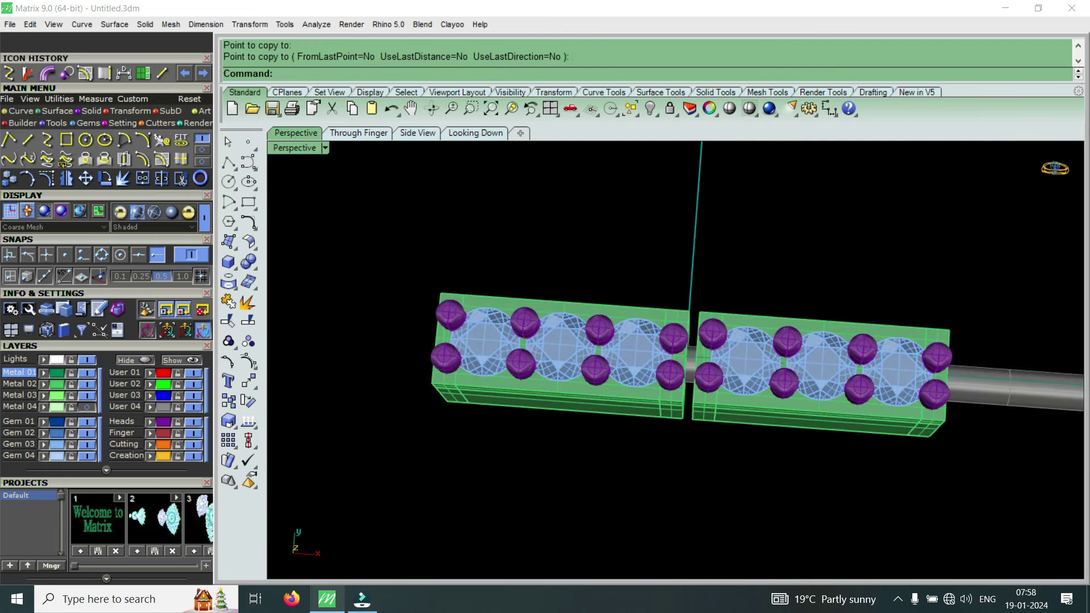
Delete the duplicate rod cylinder, then undo to restore it
{"action": "mouse_move", "coordinate": [666, 417]}
{"action": "right_mouse_down"}
{"action": "mouse_move", "coordinate": [662, 329]}
{"action": "mouse_move", "coordinate": [674, 359]}
{"action": "right_mouse_up"}
{"action": "scroll", "coordinate": [663, 328], "scroll_direction": "up", "scroll_amount": 3}
{"action": "scroll", "coordinate": [636, 409], "scroll_direction": "up", "scroll_amount": 2}
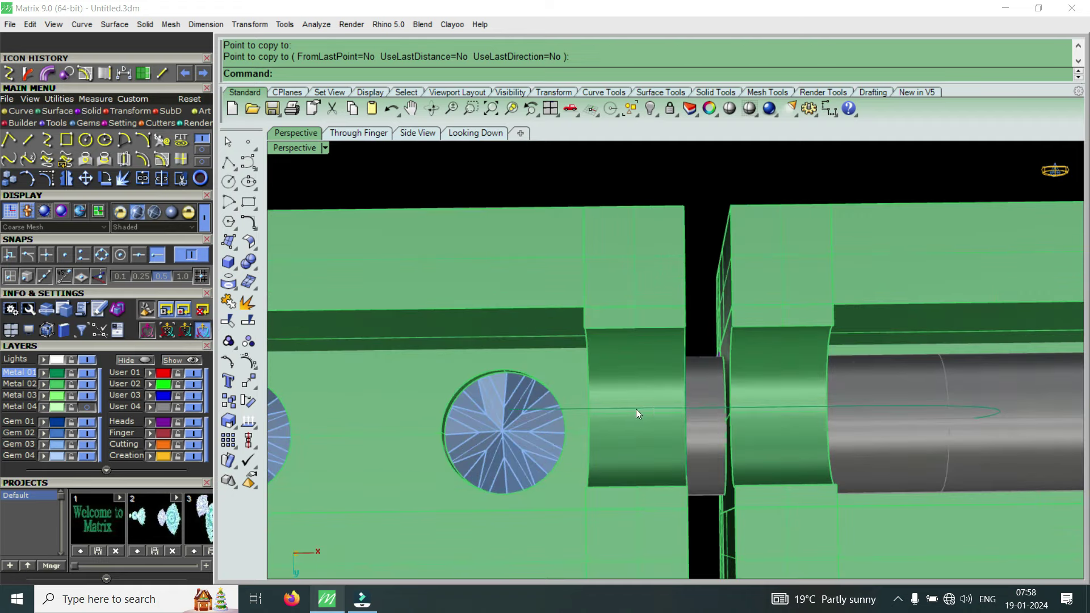
{"action": "scroll", "coordinate": [643, 397], "scroll_direction": "down", "scroll_amount": 4}
{"action": "scroll", "coordinate": [659, 392], "scroll_direction": "up", "scroll_amount": 2}
{"action": "scroll", "coordinate": [673, 381], "scroll_direction": "down", "scroll_amount": 2}
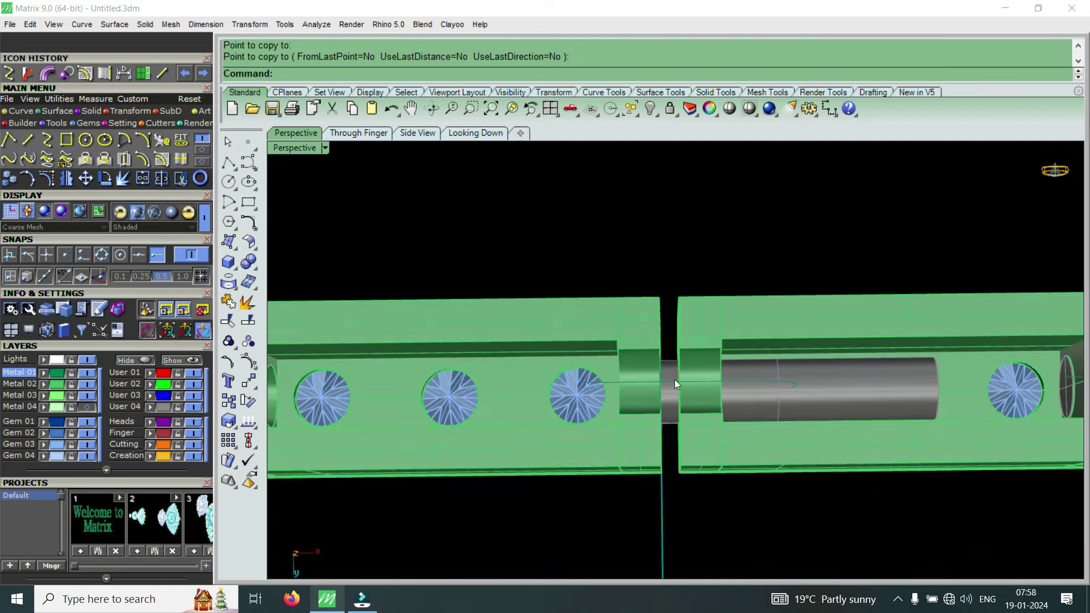
{"action": "left_click", "coordinate": [800, 390]}
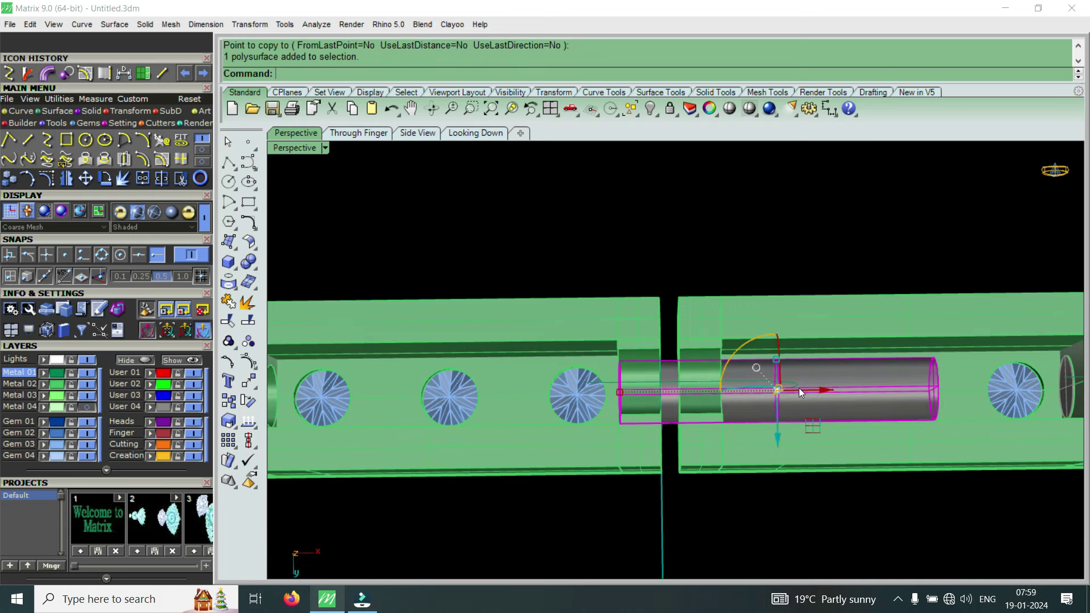
{"action": "key", "text": "Delete"}
{"action": "scroll", "coordinate": [774, 397], "scroll_direction": "down", "scroll_amount": 3}
{"action": "scroll", "coordinate": [897, 361], "scroll_direction": "up", "scroll_amount": 2}
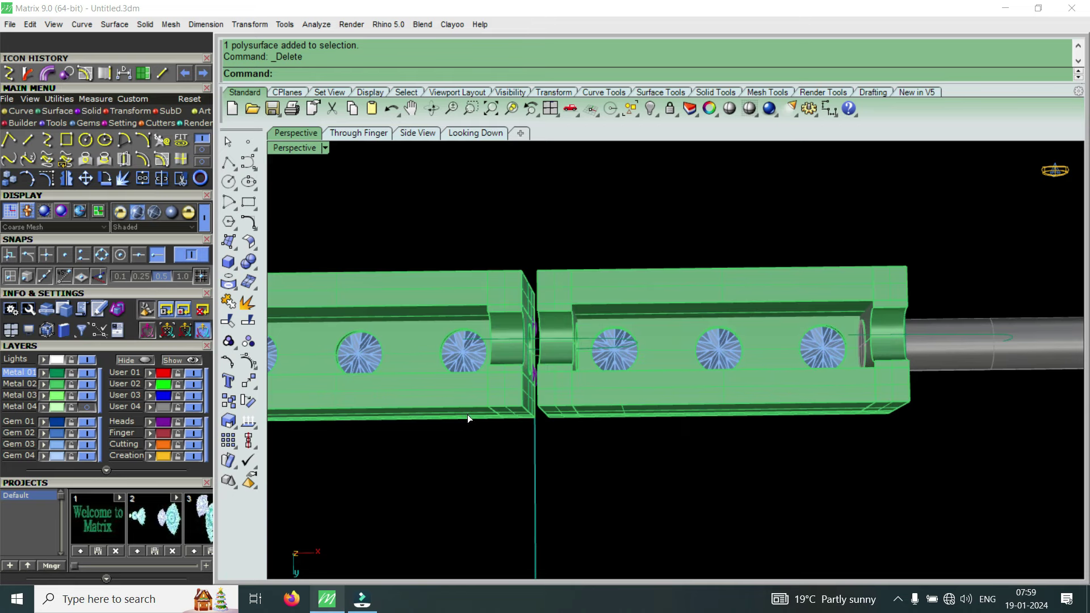
{"action": "key", "text": "ctrl+z"}
{"action": "key", "text": "Escape"}
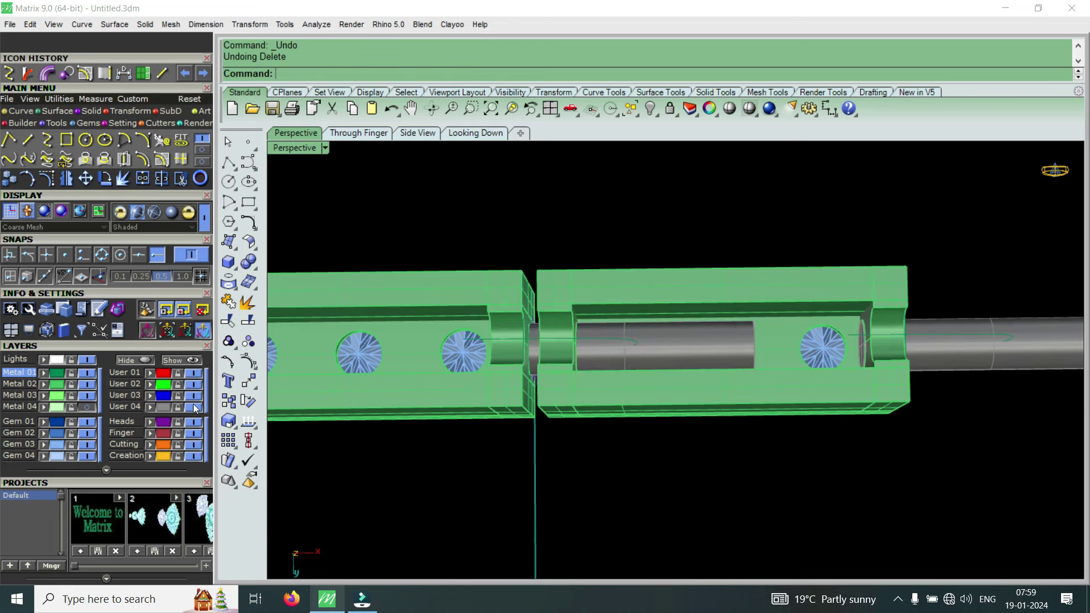
Slide the right-hand block farther along the X axis to widen the gap
{"action": "scroll", "coordinate": [338, 380], "scroll_direction": "down", "scroll_amount": 2}
{"action": "scroll", "coordinate": [649, 369], "scroll_direction": "down", "scroll_amount": 2}
{"action": "scroll", "coordinate": [649, 369], "scroll_direction": "up", "scroll_amount": 2}
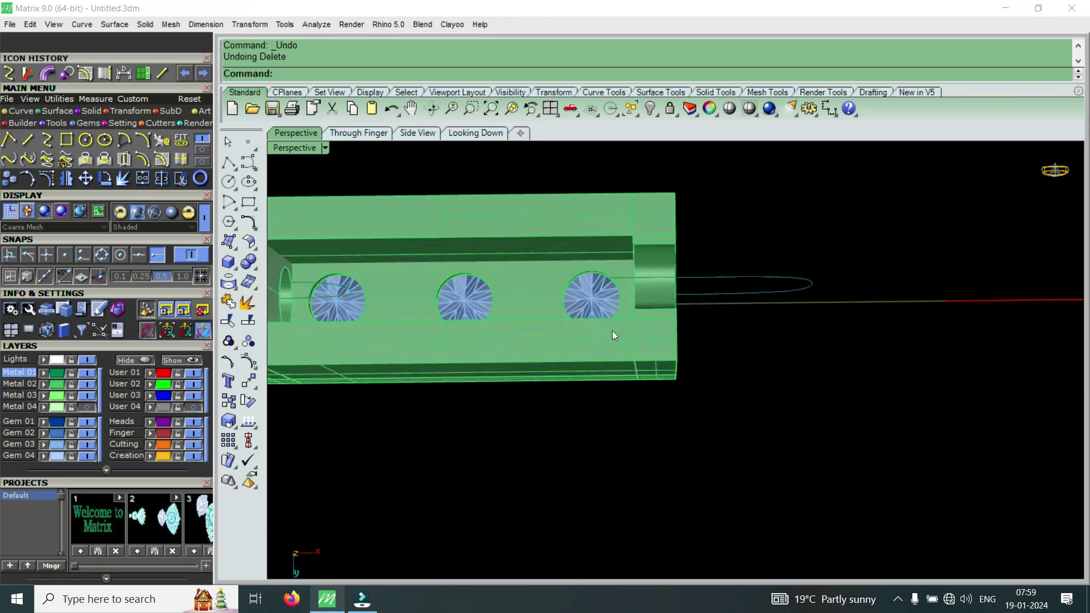
{"action": "right_click_drag", "start_coordinate": [612, 331], "coordinate": [554, 371]}
{"action": "scroll", "coordinate": [553, 371], "scroll_direction": "up", "scroll_amount": 2}
{"action": "left_click", "coordinate": [560, 400]}
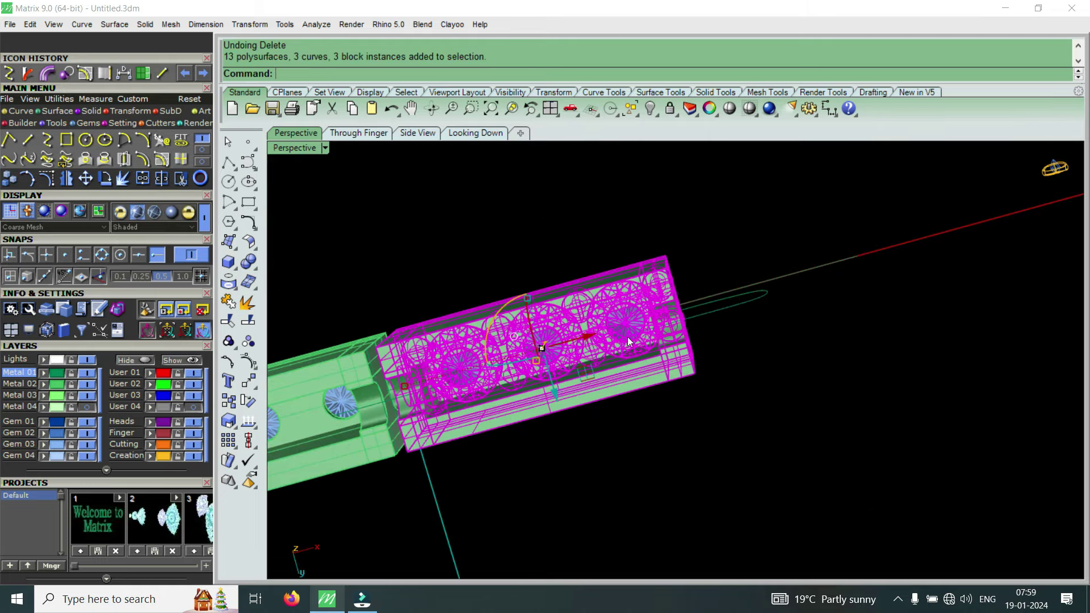
{"action": "left_click_drag", "start_coordinate": [588, 339], "coordinate": [758, 293]}
{"action": "right_click_drag", "start_coordinate": [596, 404], "coordinate": [571, 390]}
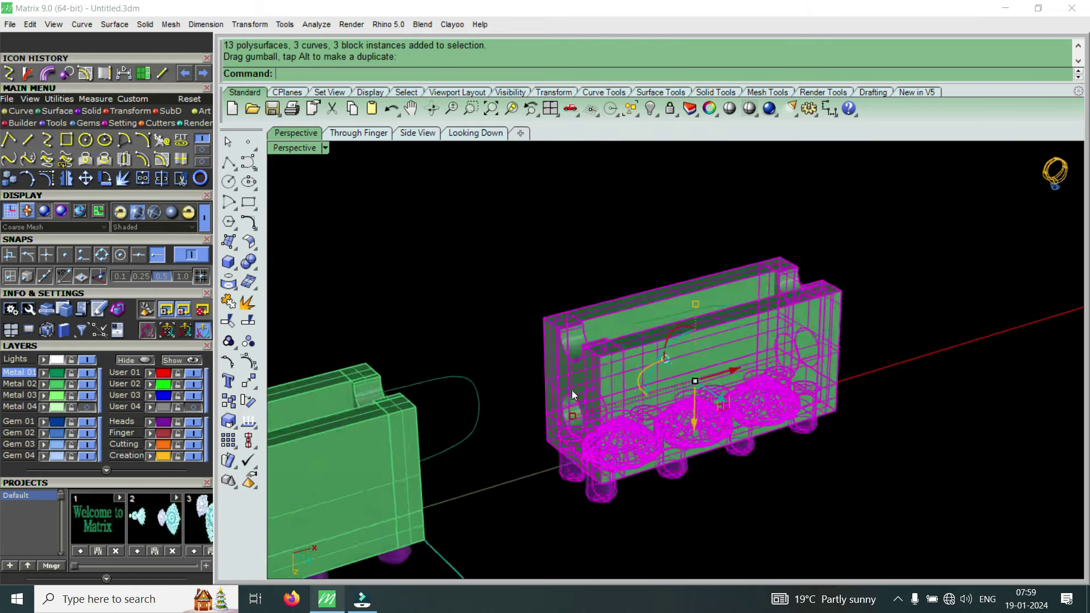
{"action": "key", "text": "Escape"}
Inspect the gap from several angles and show the grey rod between the blocks
{"action": "scroll", "coordinate": [560, 420], "scroll_direction": "up", "scroll_amount": 5}
{"action": "scroll", "coordinate": [560, 420], "scroll_direction": "down", "scroll_amount": 1}
{"action": "scroll", "coordinate": [604, 433], "scroll_direction": "up", "scroll_amount": 1}
{"action": "scroll", "coordinate": [594, 385], "scroll_direction": "up", "scroll_amount": 1}
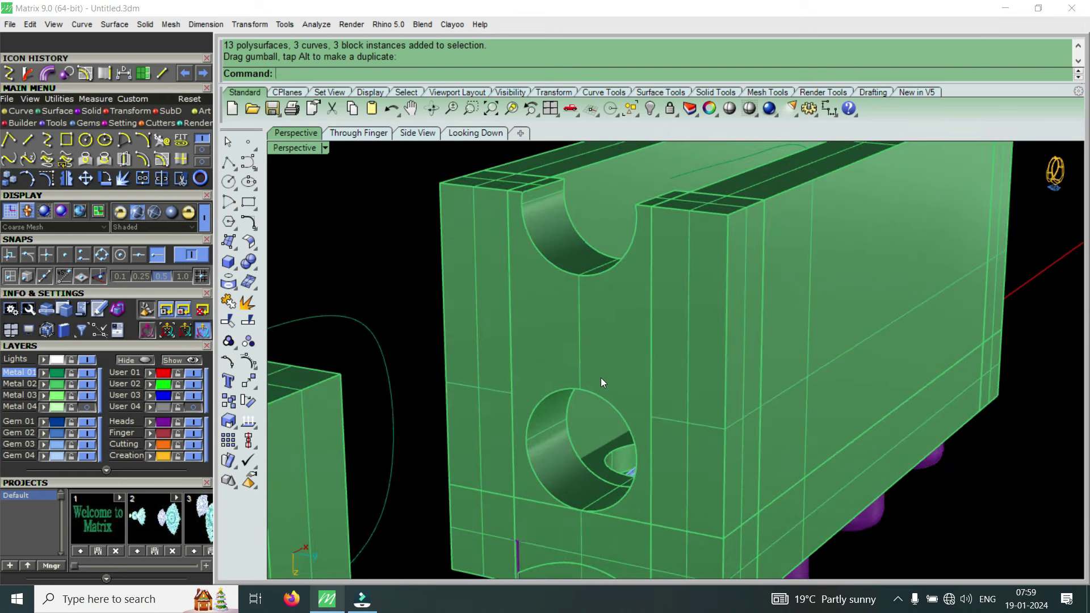
{"action": "scroll", "coordinate": [589, 399], "scroll_direction": "down", "scroll_amount": 2}
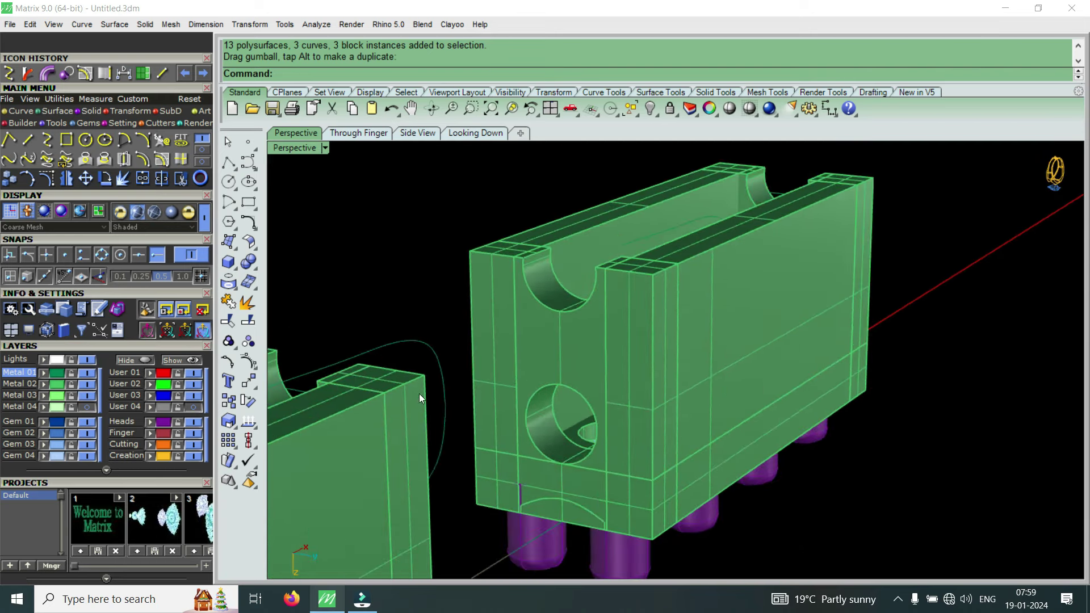
{"action": "mouse_move", "coordinate": [563, 376]}
{"action": "right_mouse_down"}
{"action": "mouse_move", "coordinate": [718, 376]}
{"action": "mouse_move", "coordinate": [511, 395]}
{"action": "mouse_move", "coordinate": [605, 387]}
{"action": "mouse_move", "coordinate": [590, 386]}
{"action": "right_mouse_up"}
{"action": "left_click", "coordinate": [197, 405]}
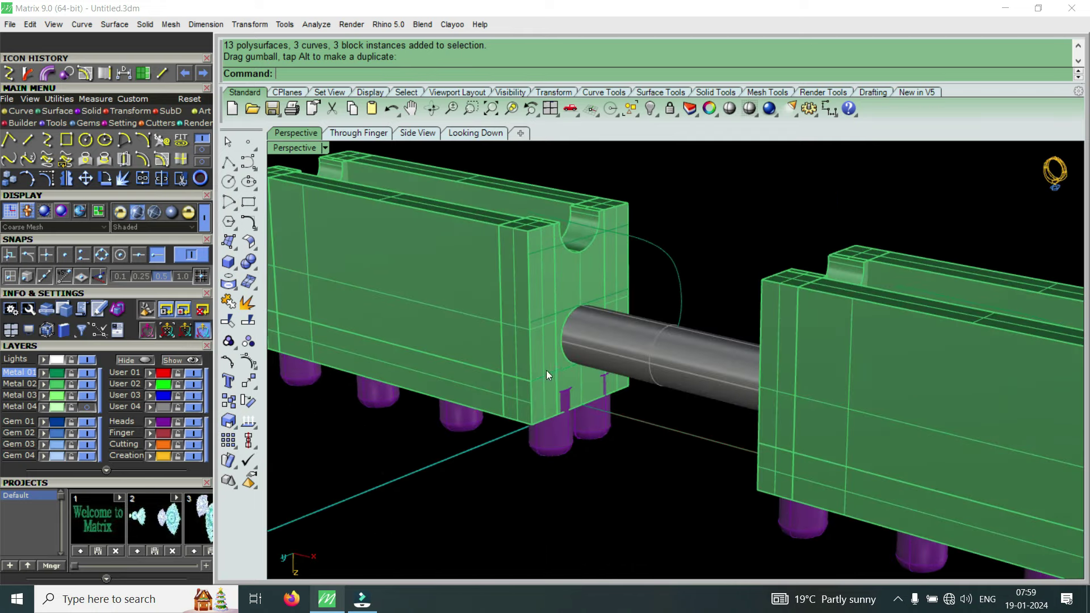
{"action": "scroll", "coordinate": [550, 352], "scroll_direction": "up", "scroll_amount": 3}
{"action": "scroll", "coordinate": [635, 315], "scroll_direction": "down", "scroll_amount": 2}
{"action": "mouse_move", "coordinate": [530, 424]}
{"action": "right_mouse_down"}
{"action": "mouse_move", "coordinate": [629, 305]}
{"action": "mouse_move", "coordinate": [554, 440]}
{"action": "right_mouse_up"}
{"action": "scroll", "coordinate": [685, 325], "scroll_direction": "up", "scroll_amount": 2}
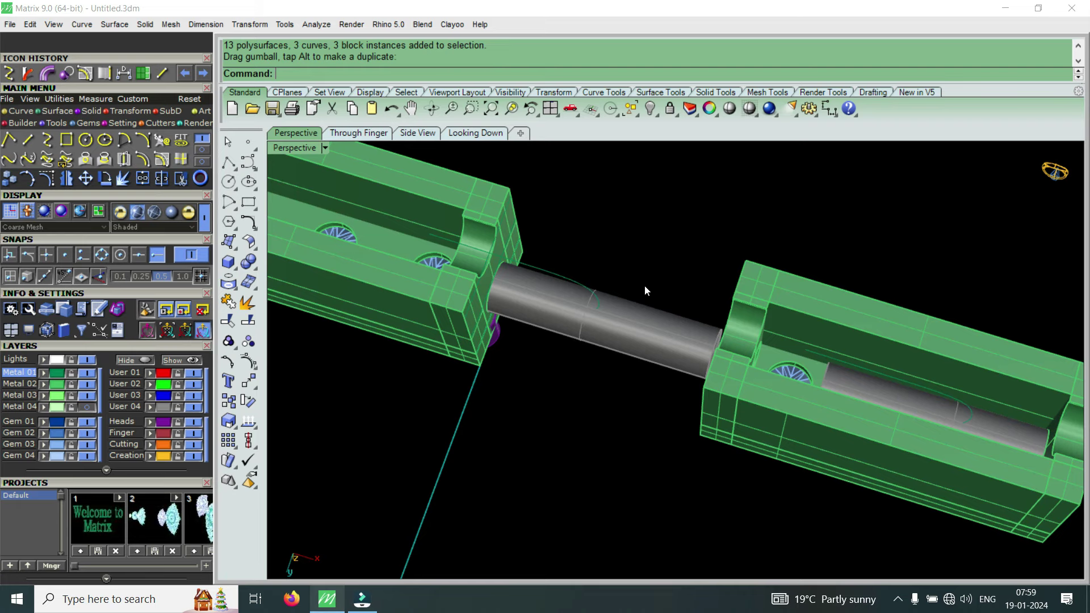
{"action": "scroll", "coordinate": [643, 288], "scroll_direction": "down", "scroll_amount": 3}
{"action": "scroll", "coordinate": [632, 302], "scroll_direction": "up", "scroll_amount": 4}
Delete the grey straight rod, inspect the blocks and curve, then undo the deletion
{"action": "left_click", "coordinate": [617, 313]}
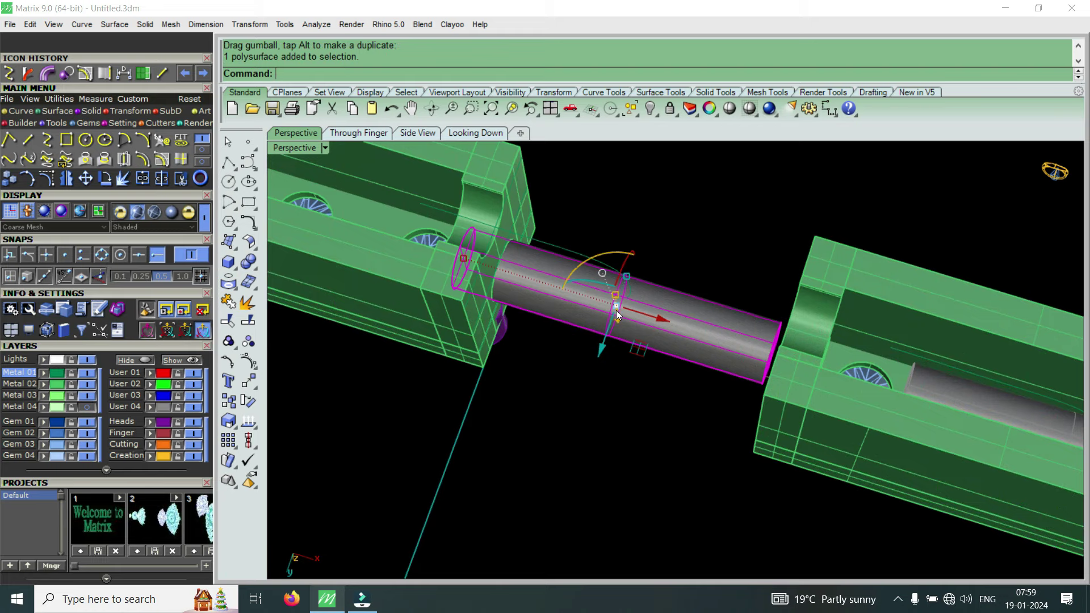
{"action": "key", "text": "Delete"}
{"action": "mouse_move", "coordinate": [617, 310]}
{"action": "right_mouse_down"}
{"action": "mouse_move", "coordinate": [872, 370]}
{"action": "mouse_move", "coordinate": [724, 282]}
{"action": "right_mouse_up"}
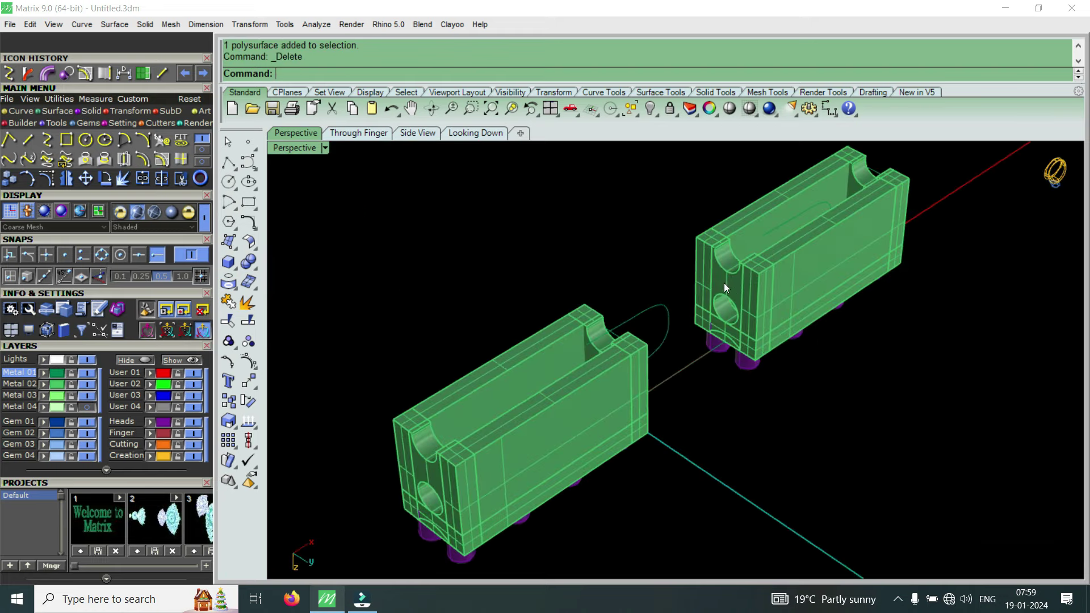
{"action": "scroll", "coordinate": [724, 283], "scroll_direction": "up", "scroll_amount": 5}
{"action": "scroll", "coordinate": [750, 339], "scroll_direction": "up", "scroll_amount": 2}
{"action": "scroll", "coordinate": [691, 427], "scroll_direction": "down", "scroll_amount": 5}
{"action": "mouse_move", "coordinate": [692, 428]}
{"action": "right_mouse_down"}
{"action": "mouse_move", "coordinate": [496, 329]}
{"action": "mouse_move", "coordinate": [584, 319]}
{"action": "right_mouse_up"}
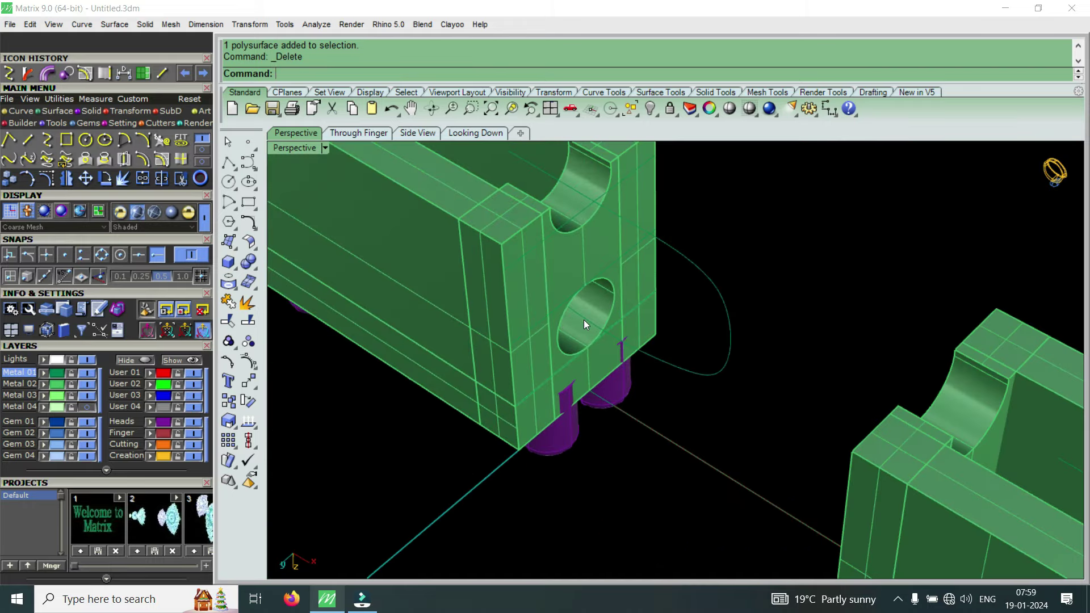
{"action": "key", "text": "ctrl+z"}
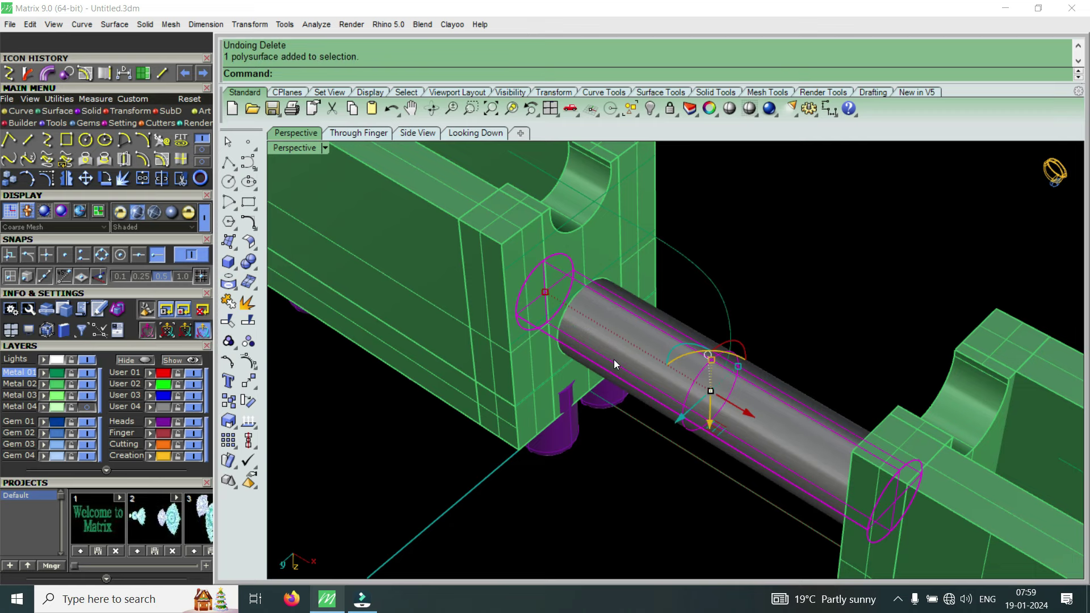
Inspect the restored rod side-on and add another part to the selection
{"action": "mouse_move", "coordinate": [591, 305]}
{"action": "right_mouse_down"}
{"action": "mouse_move", "coordinate": [759, 387]}
{"action": "mouse_move", "coordinate": [690, 391]}
{"action": "right_mouse_up"}
{"action": "scroll", "coordinate": [690, 390], "scroll_direction": "up", "scroll_amount": 3}
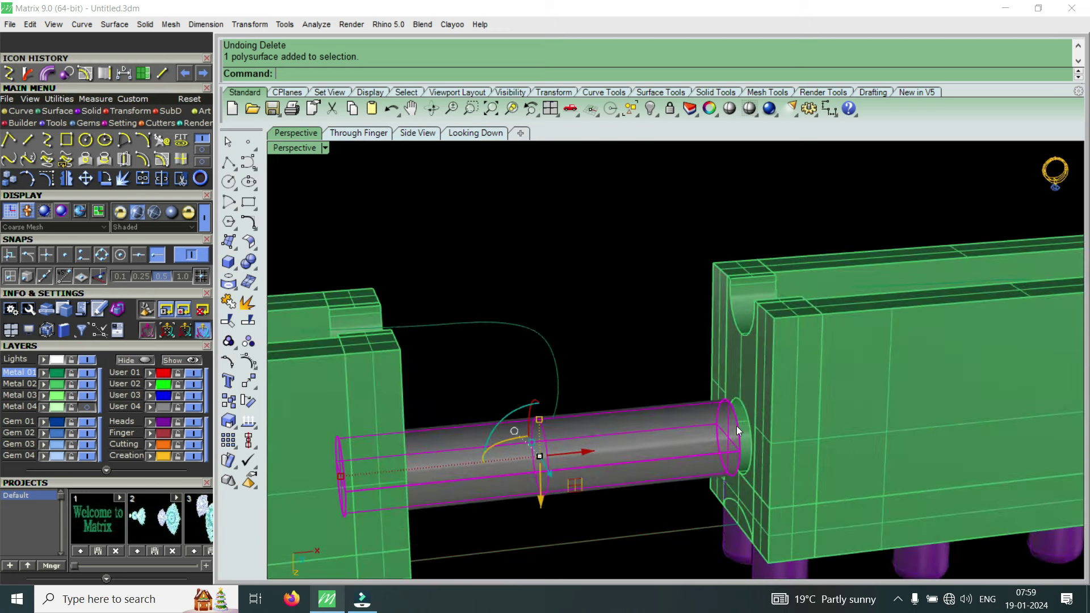
{"action": "scroll", "coordinate": [512, 346], "scroll_direction": "down", "scroll_amount": 2}
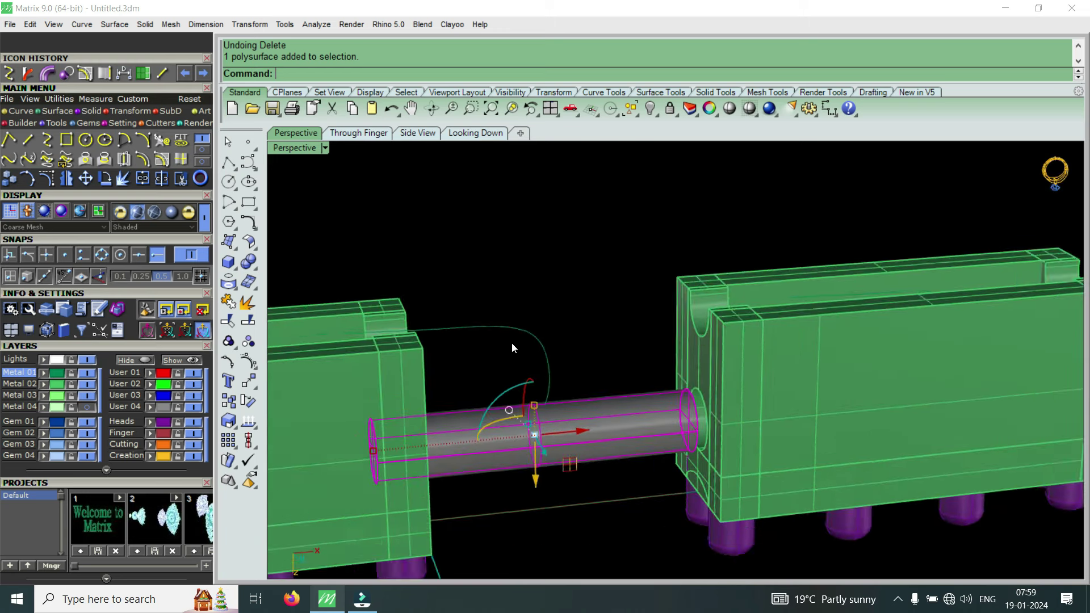
{"action": "scroll", "coordinate": [519, 363], "scroll_direction": "down", "scroll_amount": 2}
{"action": "scroll", "coordinate": [519, 361], "scroll_direction": "down", "scroll_amount": 2}
{"action": "left_click", "coordinate": [88, 407]}
{"action": "scroll", "coordinate": [540, 359], "scroll_direction": "up", "scroll_amount": 3}
{"action": "scroll", "coordinate": [523, 376], "scroll_direction": "up", "scroll_amount": 3}
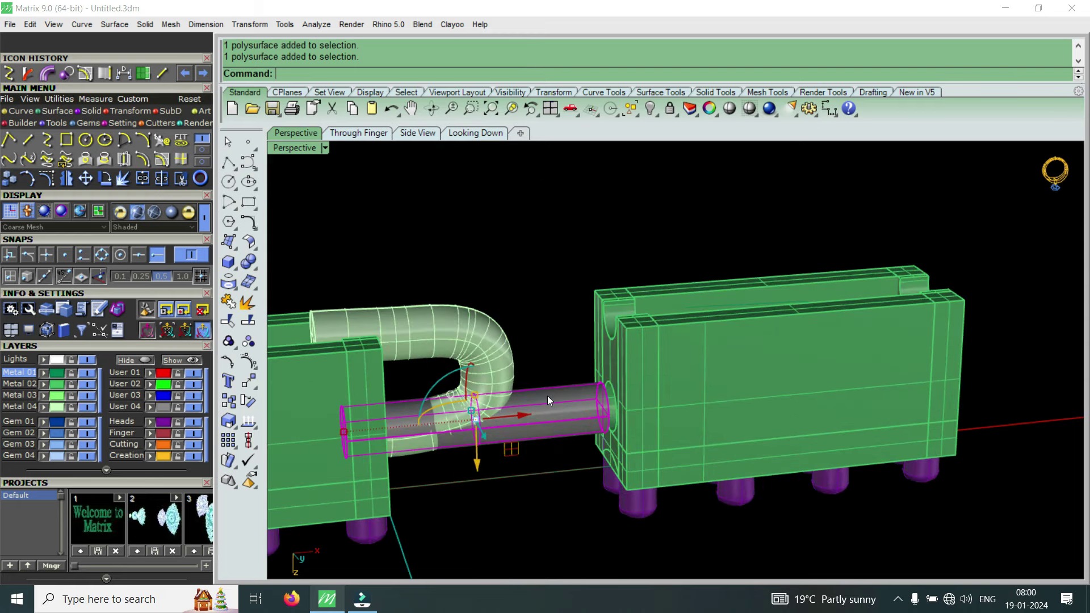
Delete the straight rod and window-select the whole right block setting
{"action": "key", "text": "Delete"}
{"action": "scroll", "coordinate": [596, 393], "scroll_direction": "down", "scroll_amount": 3}
{"action": "left_click_drag", "start_coordinate": [584, 275], "coordinate": [796, 454]}
{"action": "scroll", "coordinate": [829, 381], "scroll_direction": "up", "scroll_amount": 3}
{"action": "scroll", "coordinate": [827, 378], "scroll_direction": "up", "scroll_amount": 2}
{"action": "left_click", "coordinate": [797, 394]}
{"action": "left_click_drag", "start_coordinate": [809, 386], "coordinate": [700, 357]}
Tilt and zoom the view to inspect the U-shaped tube from a lower angle
{"action": "scroll", "coordinate": [795, 386], "scroll_direction": "down", "scroll_amount": 5}
{"action": "scroll", "coordinate": [634, 408], "scroll_direction": "up", "scroll_amount": 2}
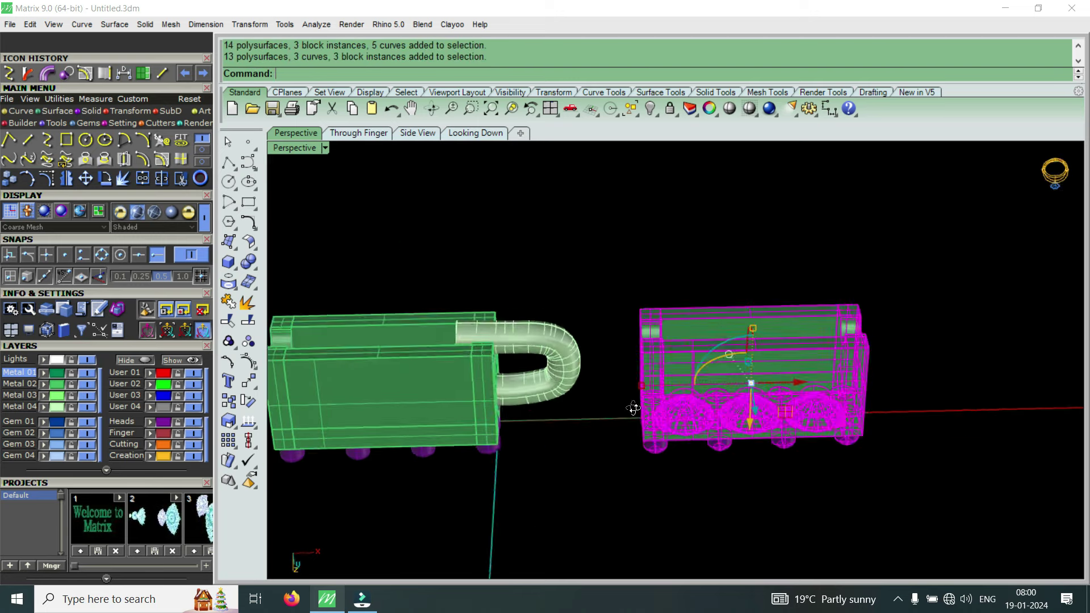
{"action": "right_click_drag", "start_coordinate": [634, 408], "coordinate": [595, 454]}
{"action": "scroll", "coordinate": [587, 402], "scroll_direction": "up", "scroll_amount": 2}
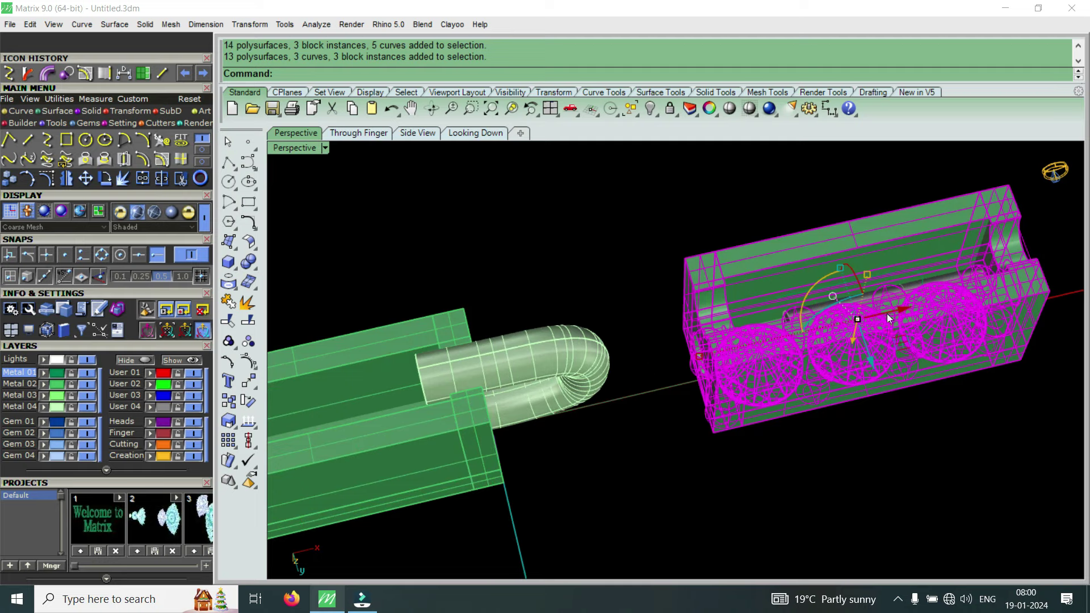
{"action": "right_click_drag", "start_coordinate": [611, 376], "coordinate": [452, 393]}
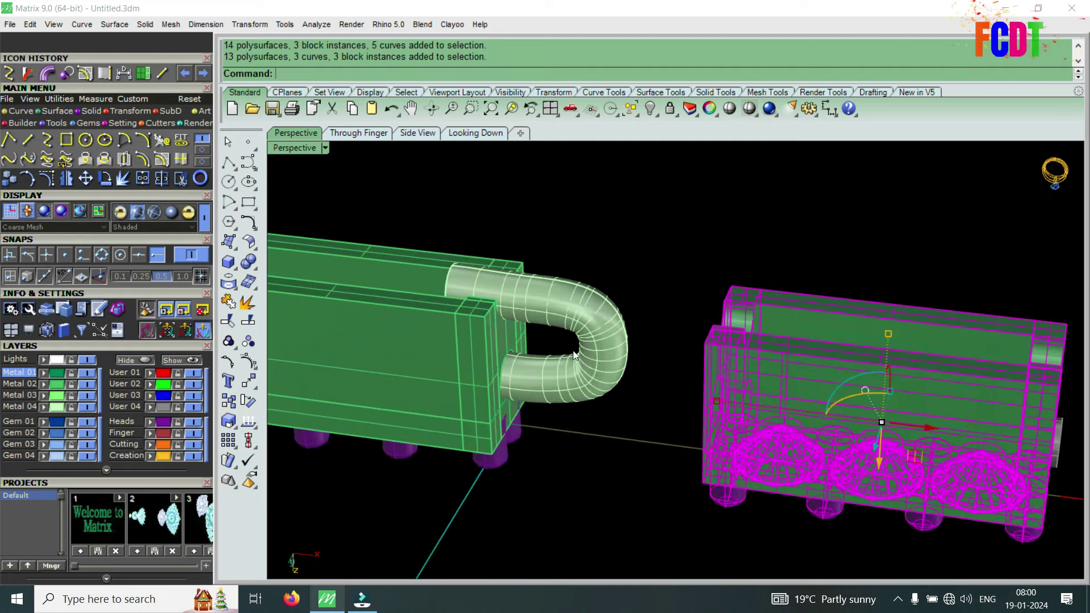
{"action": "scroll", "coordinate": [452, 393], "scroll_direction": "up", "scroll_amount": 3}
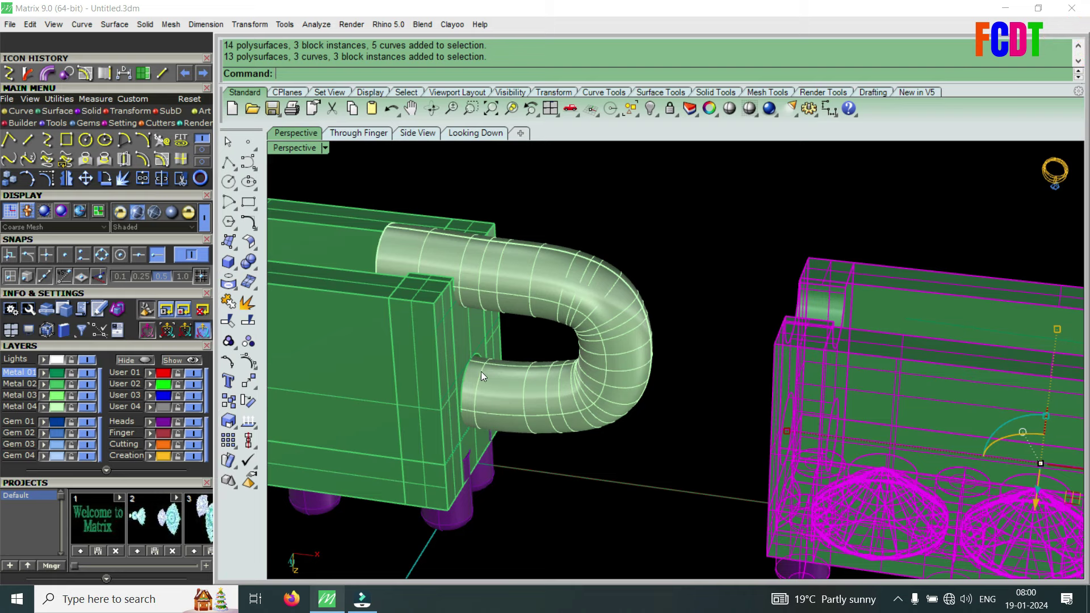
{"action": "scroll", "coordinate": [482, 372], "scroll_direction": "up", "scroll_amount": 2}
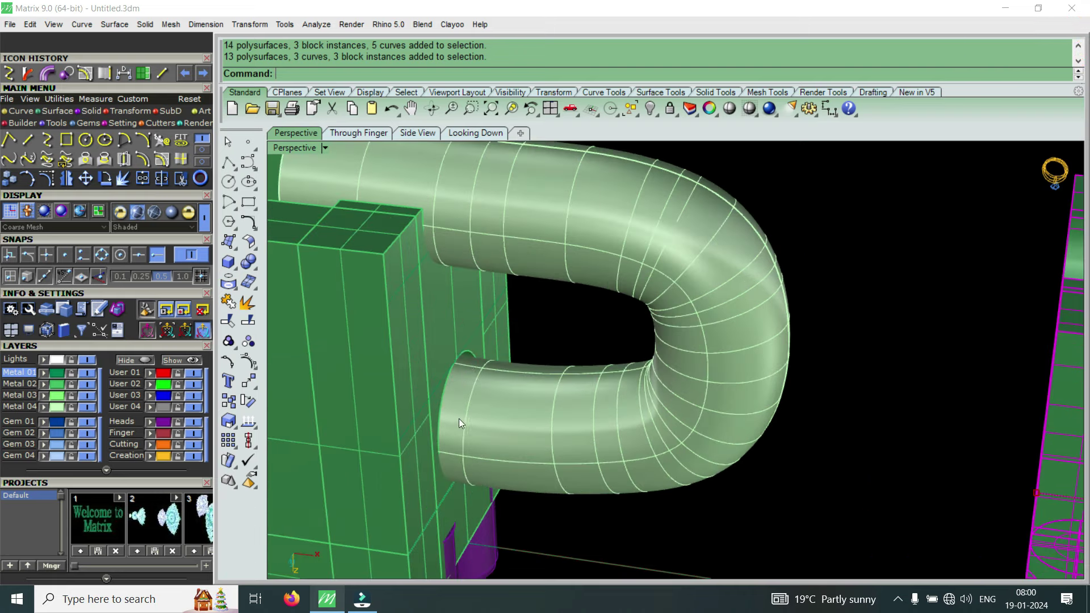
{"action": "scroll", "coordinate": [465, 380], "scroll_direction": "down", "scroll_amount": 3}
{"action": "scroll", "coordinate": [577, 364], "scroll_direction": "down", "scroll_amount": 2}
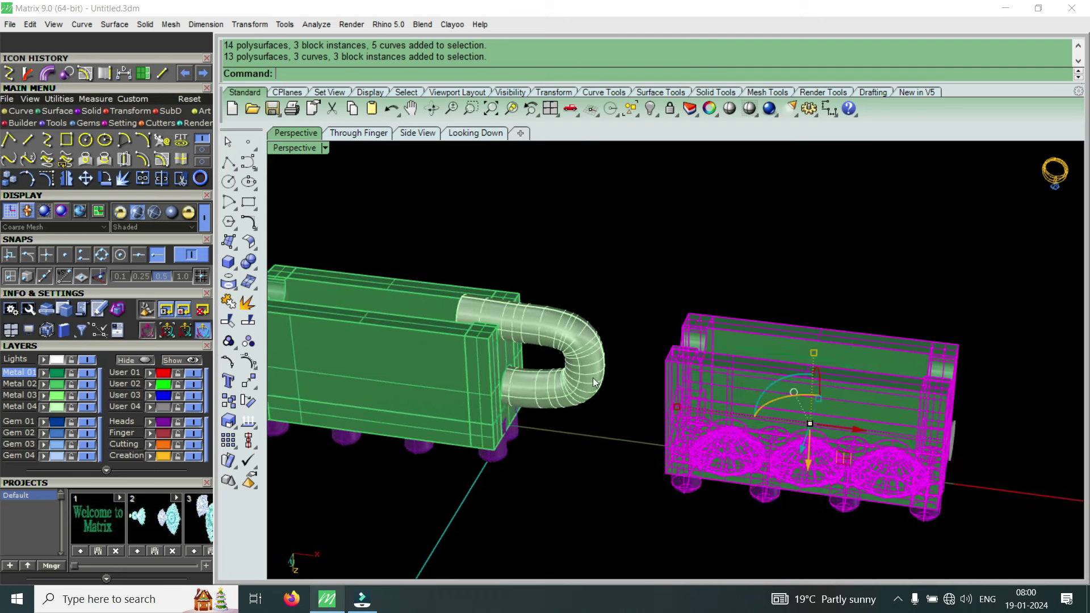
Slide the right setting along X until it sits against the left block
{"action": "right_click_drag", "start_coordinate": [594, 382], "coordinate": [568, 371]}
{"action": "scroll", "coordinate": [568, 371], "scroll_direction": "up", "scroll_amount": 2}
{"action": "scroll", "coordinate": [547, 381], "scroll_direction": "down", "scroll_amount": 2}
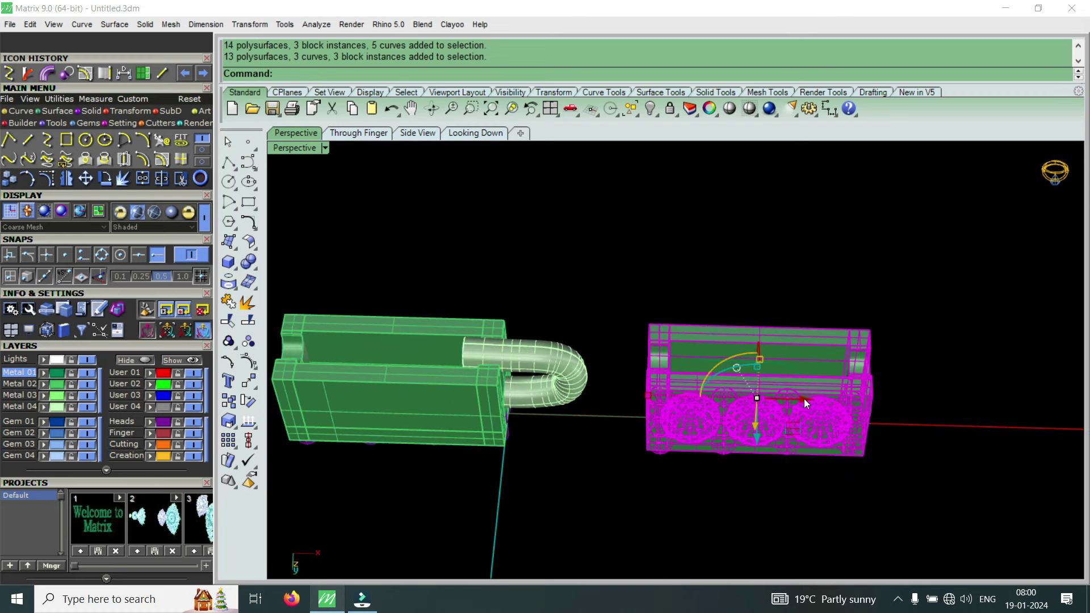
{"action": "left_click_drag", "start_coordinate": [804, 397], "coordinate": [660, 410]}
{"action": "scroll", "coordinate": [476, 404], "scroll_direction": "up", "scroll_amount": 3}
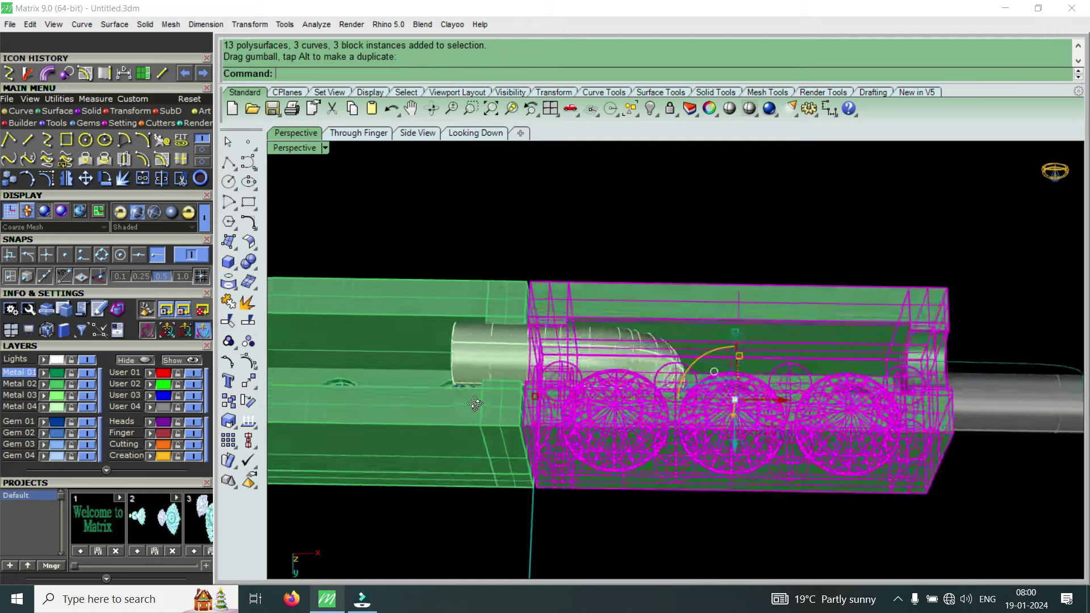
{"action": "scroll", "coordinate": [570, 378], "scroll_direction": "up", "scroll_amount": 2}
{"action": "scroll", "coordinate": [570, 378], "scroll_direction": "down", "scroll_amount": 2}
{"action": "scroll", "coordinate": [635, 381], "scroll_direction": "up", "scroll_amount": 2}
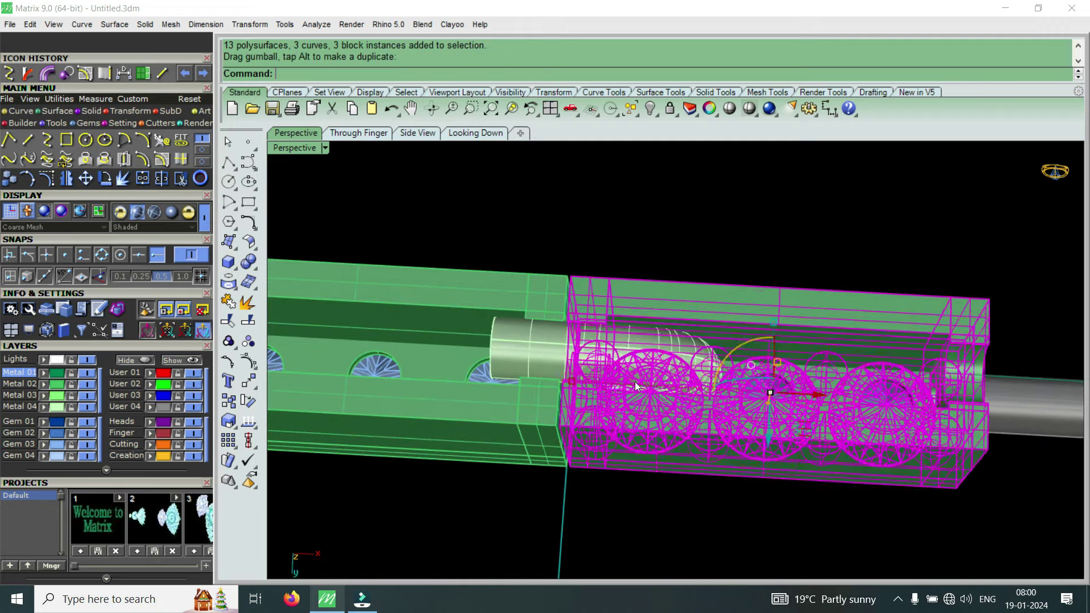
{"action": "key", "text": "Escape"}
Orbit around the joined blocks to inspect the tube and gem holes
{"action": "right_click_drag", "start_coordinate": [635, 382], "coordinate": [543, 414]}
{"action": "scroll", "coordinate": [540, 404], "scroll_direction": "up", "scroll_amount": 1}
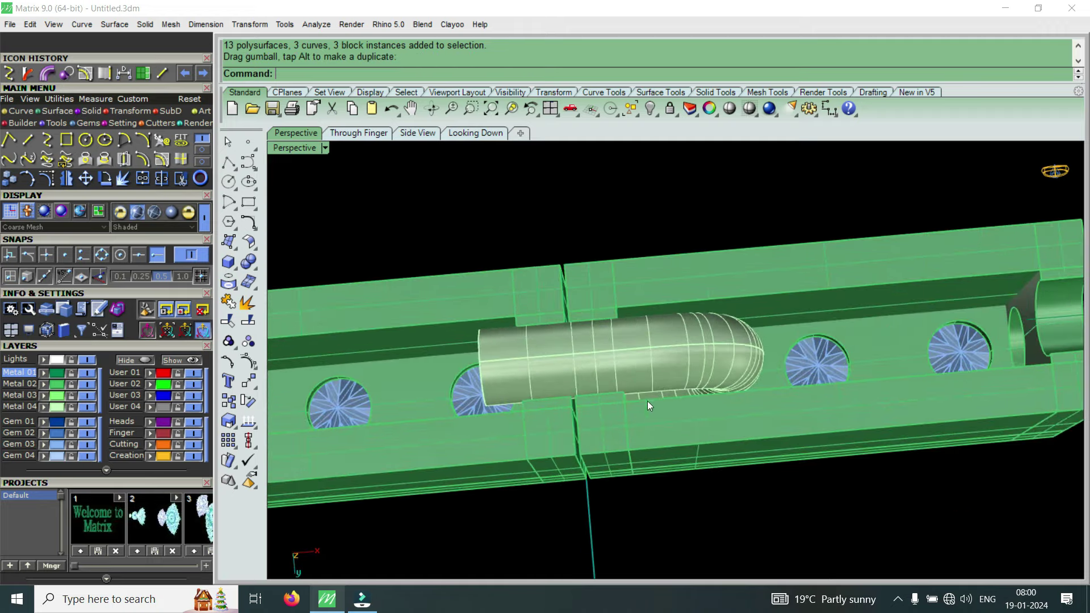
{"action": "mouse_move", "coordinate": [603, 398]}
{"action": "right_mouse_down"}
{"action": "mouse_move", "coordinate": [844, 396]}
{"action": "mouse_move", "coordinate": [663, 402]}
{"action": "mouse_move", "coordinate": [681, 386]}
{"action": "right_mouse_up"}
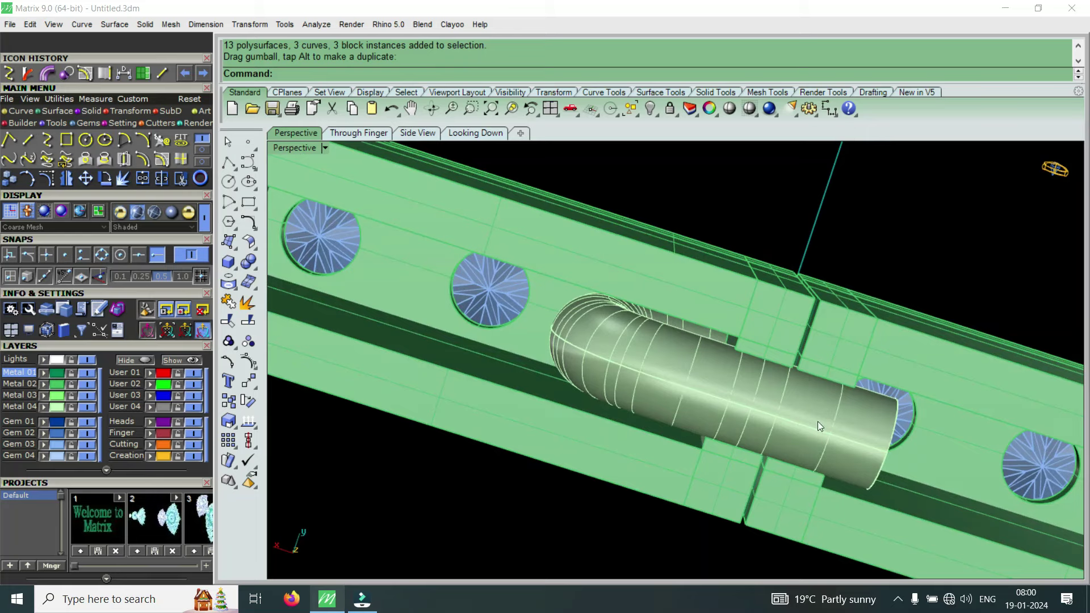
{"action": "mouse_move", "coordinate": [707, 358]}
{"action": "right_mouse_down"}
{"action": "mouse_move", "coordinate": [673, 398]}
{"action": "mouse_move", "coordinate": [692, 284]}
{"action": "mouse_move", "coordinate": [687, 395]}
{"action": "mouse_move", "coordinate": [691, 371]}
{"action": "right_mouse_up"}
Slide the U-shaped tube along X so it straddles the joint between settings
{"action": "left_click", "coordinate": [691, 370]}
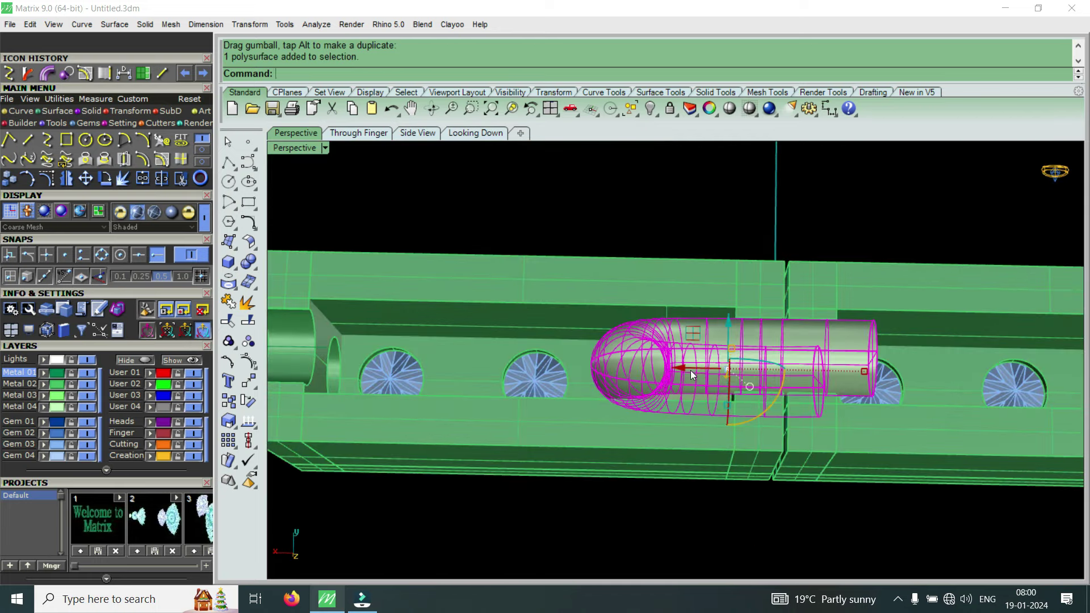
{"action": "left_click_drag", "start_coordinate": [693, 369], "coordinate": [753, 366]}
{"action": "right_click_drag", "start_coordinate": [753, 365], "coordinate": [828, 430]}
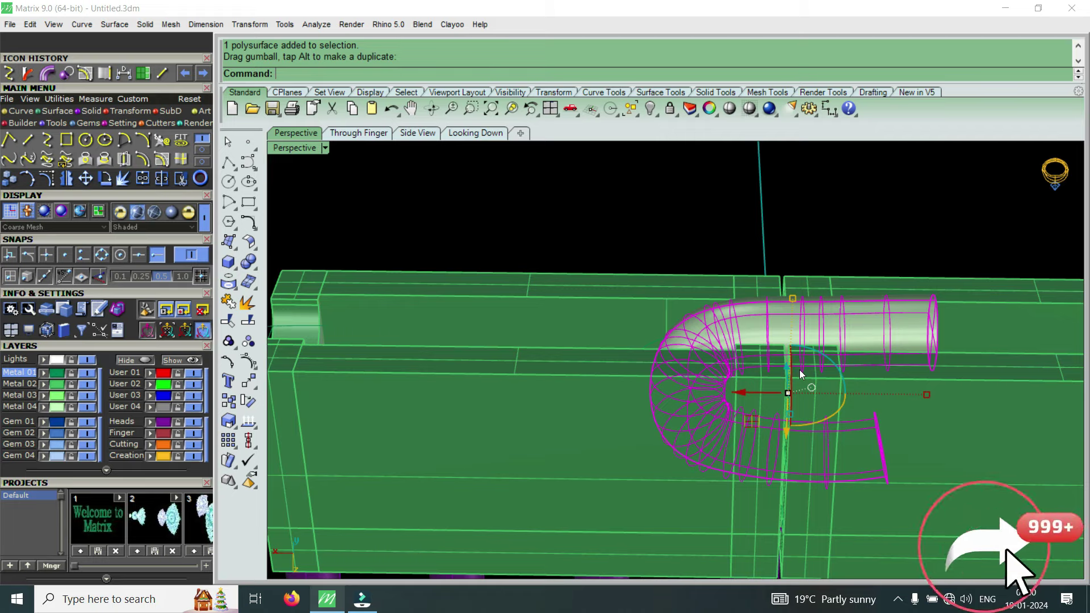
{"action": "mouse_move", "coordinate": [801, 372]}
{"action": "right_mouse_down"}
{"action": "mouse_move", "coordinate": [800, 437]}
{"action": "mouse_move", "coordinate": [97, 450]}
{"action": "right_mouse_up"}
{"action": "right_click_drag", "start_coordinate": [675, 483], "coordinate": [839, 363]}
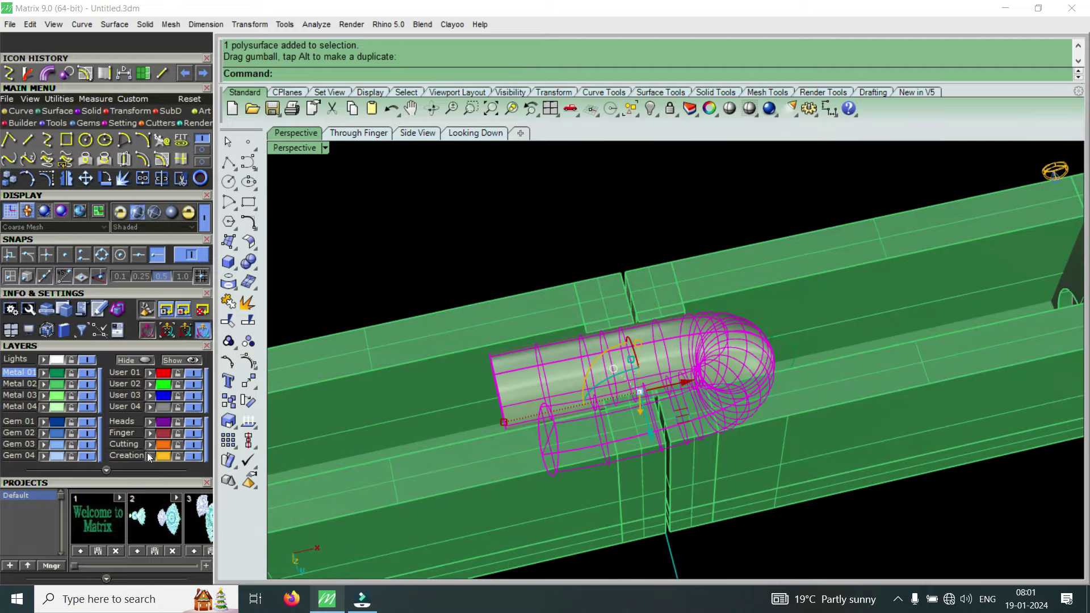
Hide and re-show the Metal 04 layer, then select the second setting with its gems
{"action": "left_click", "coordinate": [86, 406]}
{"action": "mouse_move", "coordinate": [568, 398]}
{"action": "right_mouse_down"}
{"action": "mouse_move", "coordinate": [708, 312]}
{"action": "mouse_move", "coordinate": [672, 291]}
{"action": "right_mouse_up"}
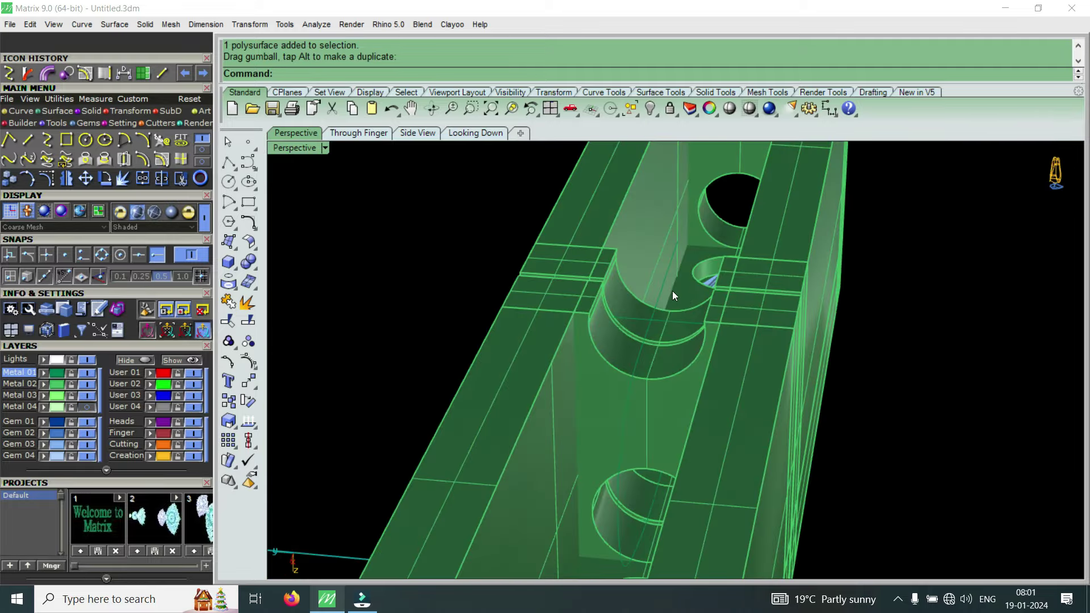
{"action": "left_click", "coordinate": [86, 406]}
{"action": "mouse_move", "coordinate": [299, 403]}
{"action": "right_mouse_down"}
{"action": "mouse_move", "coordinate": [543, 383]}
{"action": "mouse_move", "coordinate": [555, 407]}
{"action": "mouse_move", "coordinate": [630, 420]}
{"action": "right_mouse_up"}
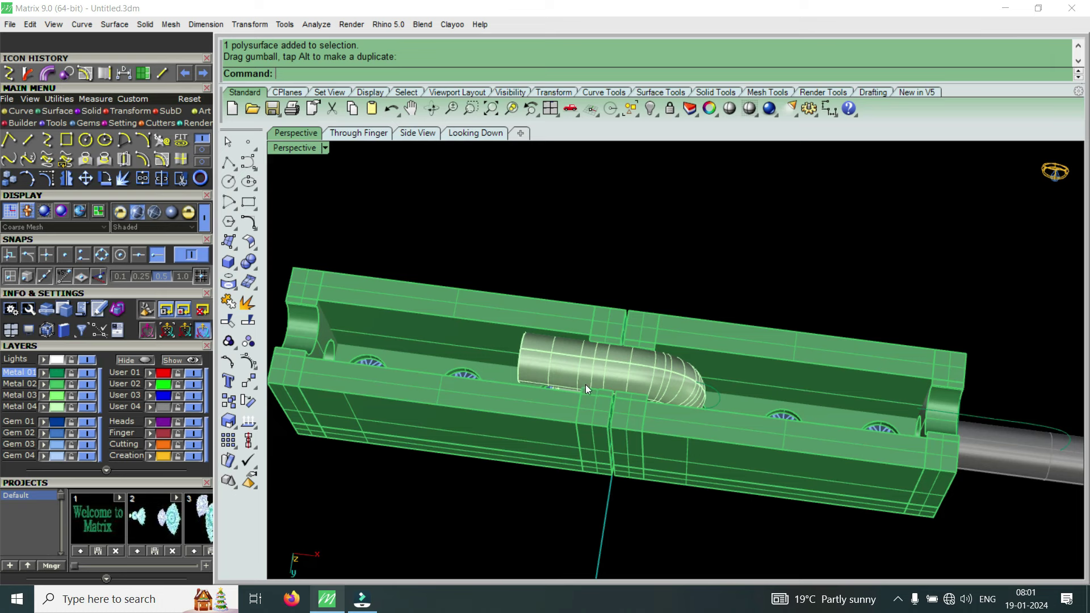
{"action": "key", "text": "ctrl+a"}
{"action": "mouse_move", "coordinate": [708, 430]}
{"action": "right_mouse_down"}
{"action": "mouse_move", "coordinate": [772, 379]}
{"action": "mouse_move", "coordinate": [666, 464]}
{"action": "mouse_move", "coordinate": [683, 360]}
{"action": "right_mouse_up"}
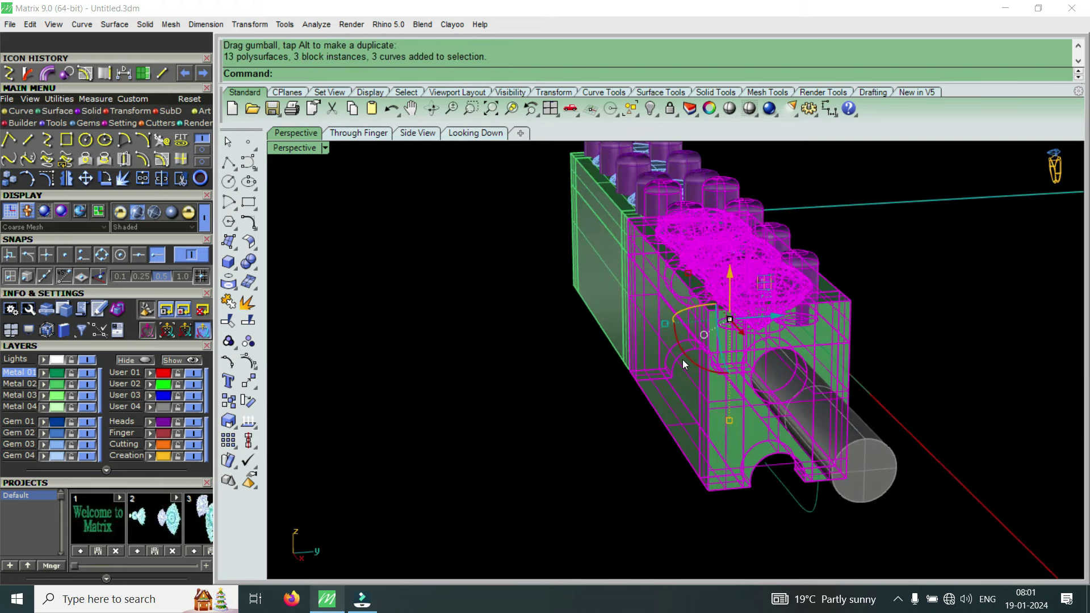
Nudge the selected setting along its length, then select the rod sticking out the end
{"action": "left_click_drag", "start_coordinate": [687, 358], "coordinate": [692, 358]}
{"action": "mouse_move", "coordinate": [692, 358]}
{"action": "right_mouse_down"}
{"action": "mouse_move", "coordinate": [767, 153]}
{"action": "mouse_move", "coordinate": [874, 193]}
{"action": "mouse_move", "coordinate": [732, 444]}
{"action": "right_mouse_up"}
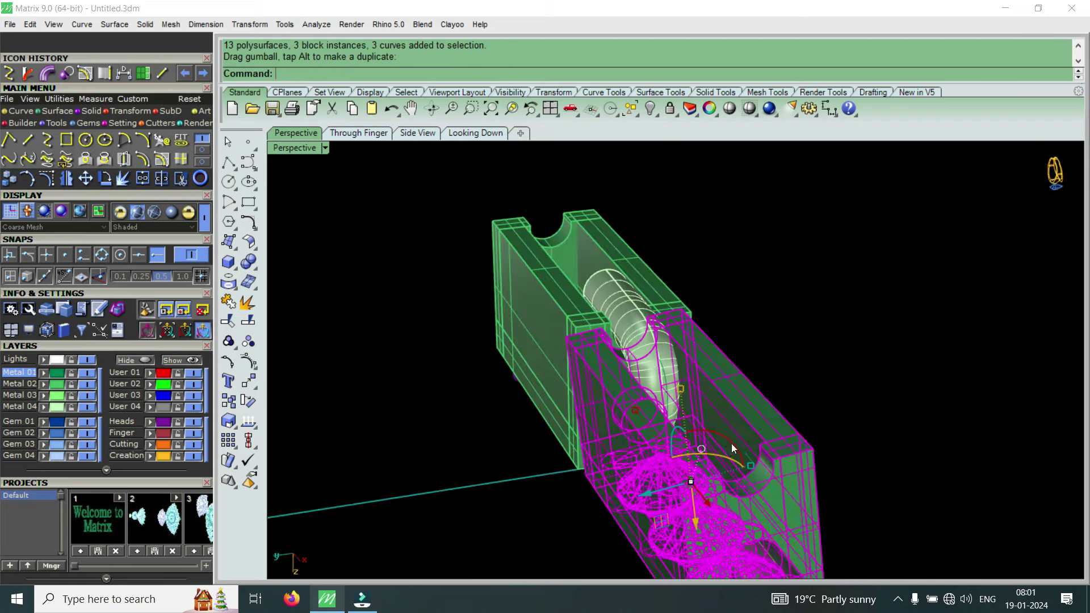
{"action": "left_click_drag", "start_coordinate": [730, 437], "coordinate": [727, 438]}
{"action": "right_click_drag", "start_coordinate": [681, 345], "coordinate": [717, 415]}
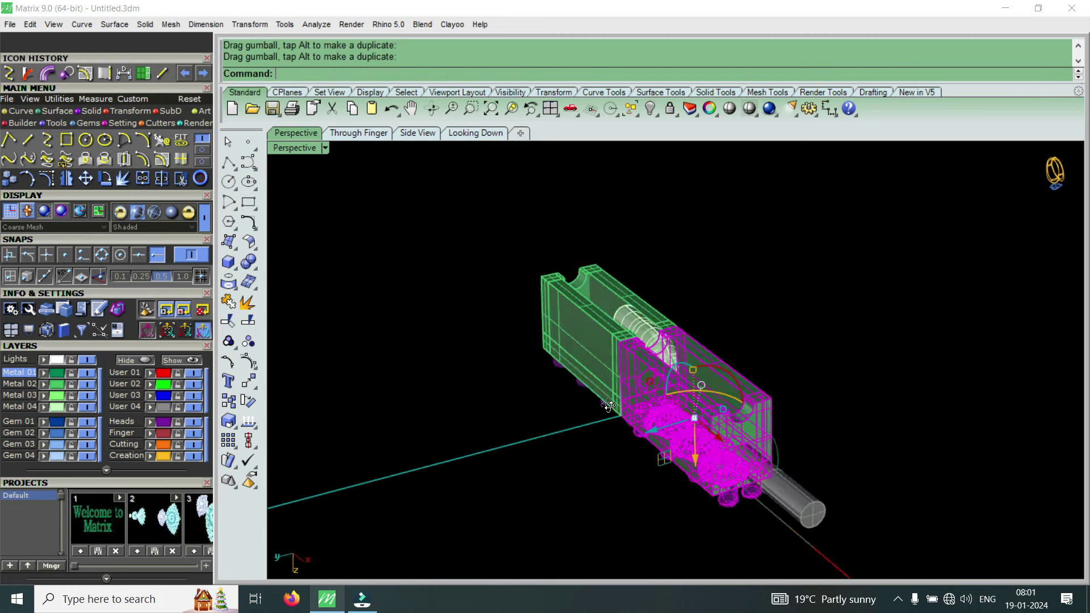
{"action": "key", "text": "Escape"}
{"action": "scroll", "coordinate": [738, 386], "scroll_direction": "up", "scroll_amount": 3}
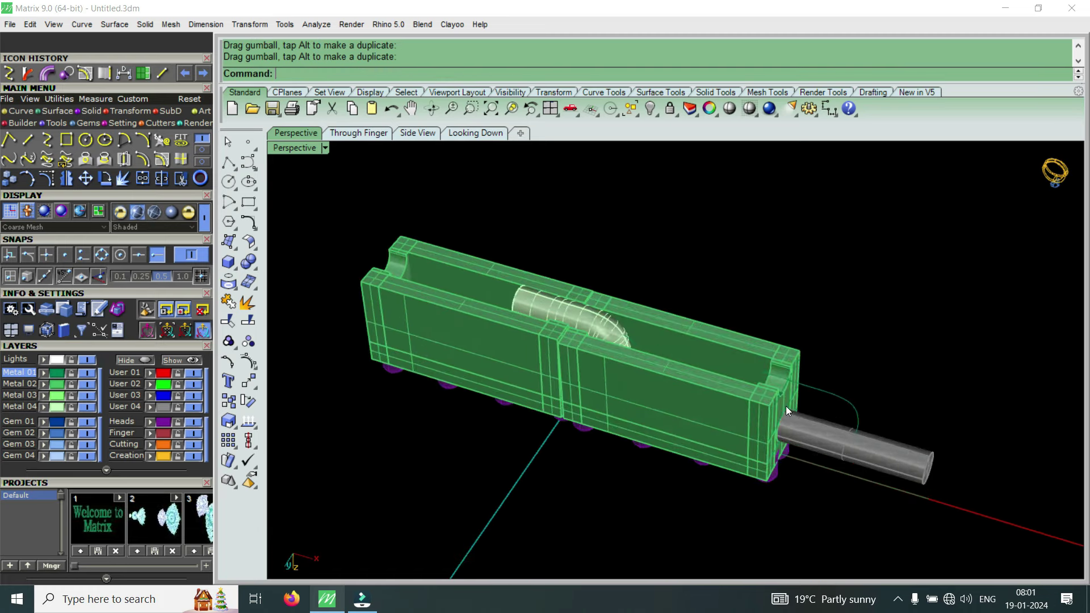
{"action": "left_click", "coordinate": [789, 434]}
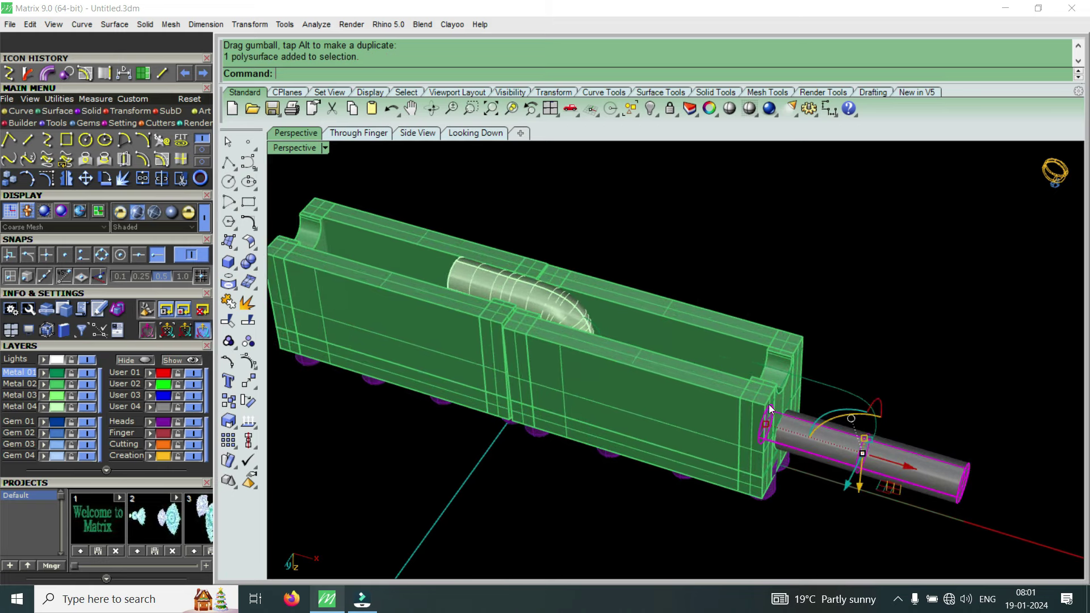
{"action": "mouse_move", "coordinate": [769, 404]}
{"action": "right_mouse_down"}
{"action": "mouse_move", "coordinate": [543, 401]}
{"action": "mouse_move", "coordinate": [633, 364]}
{"action": "right_mouse_up"}
Undo the last move and select only the protruding cylinder rod
{"action": "key", "text": "ctrl+z"}
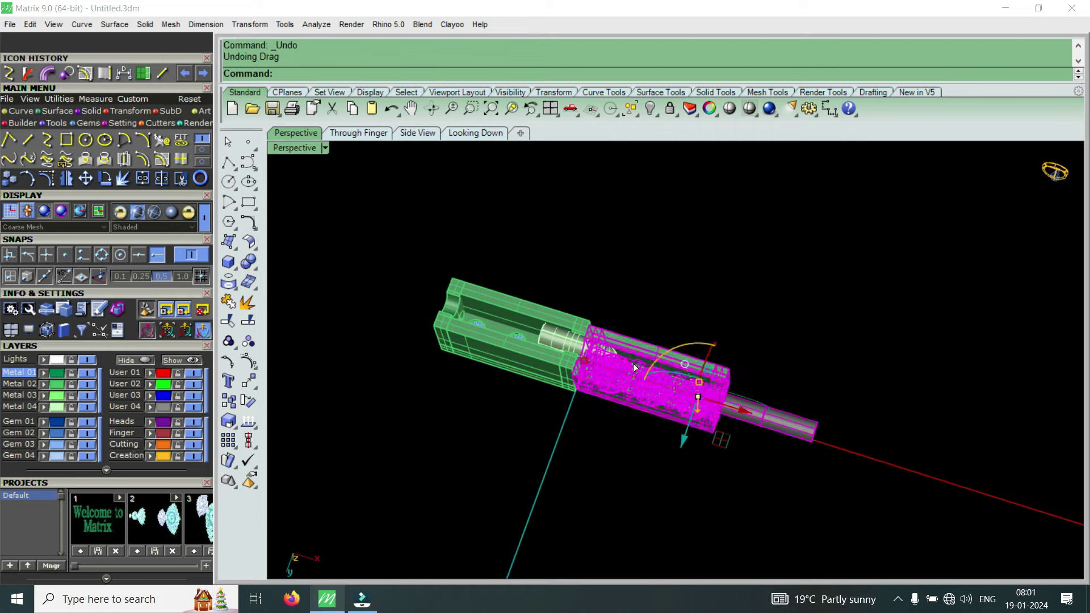
{"action": "scroll", "coordinate": [618, 344], "scroll_direction": "up", "scroll_amount": 2}
{"action": "mouse_move", "coordinate": [618, 344]}
{"action": "right_mouse_down"}
{"action": "mouse_move", "coordinate": [737, 376]}
{"action": "mouse_move", "coordinate": [899, 281]}
{"action": "right_mouse_up"}
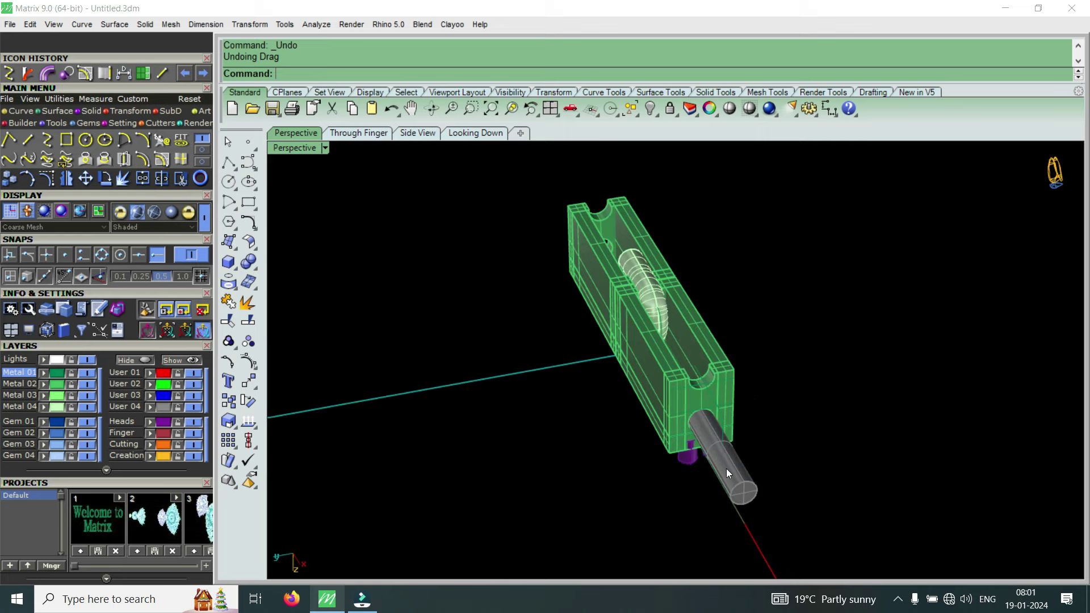
{"action": "scroll", "coordinate": [727, 470], "scroll_direction": "up", "scroll_amount": 2}
{"action": "left_click", "coordinate": [726, 469]}
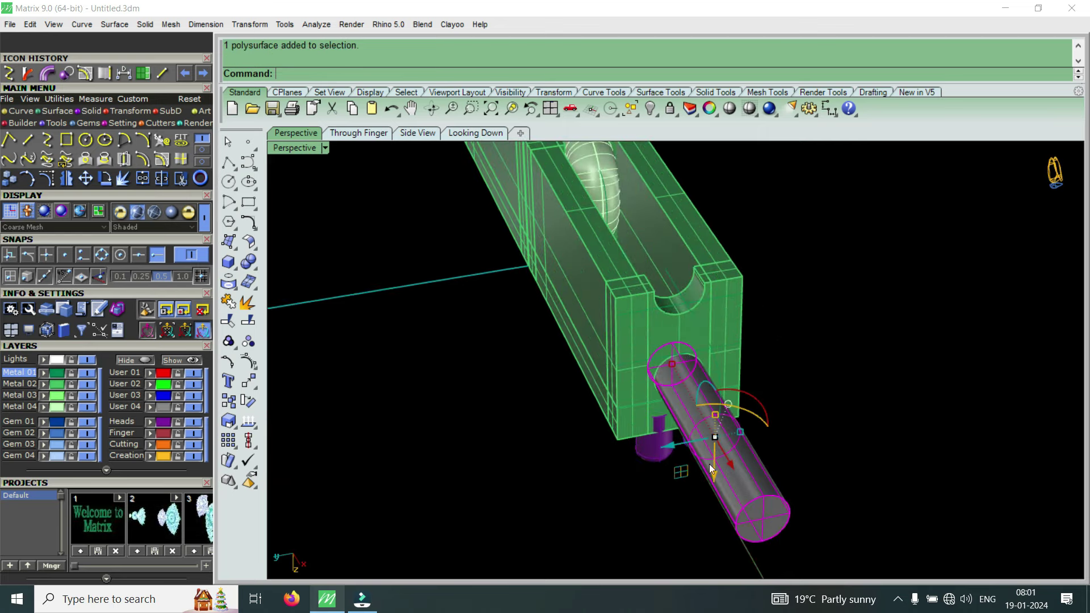
{"action": "right_click_drag", "start_coordinate": [683, 352], "coordinate": [585, 343]}
{"action": "left_click_drag", "start_coordinate": [793, 214], "coordinate": [703, 367]}
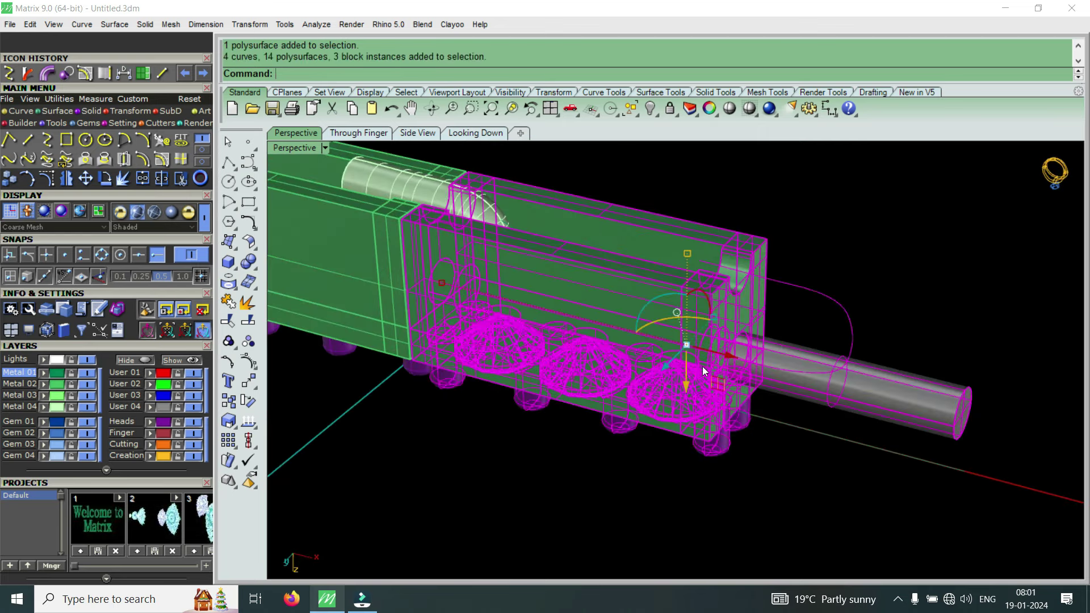
{"action": "key", "text": "Escape"}
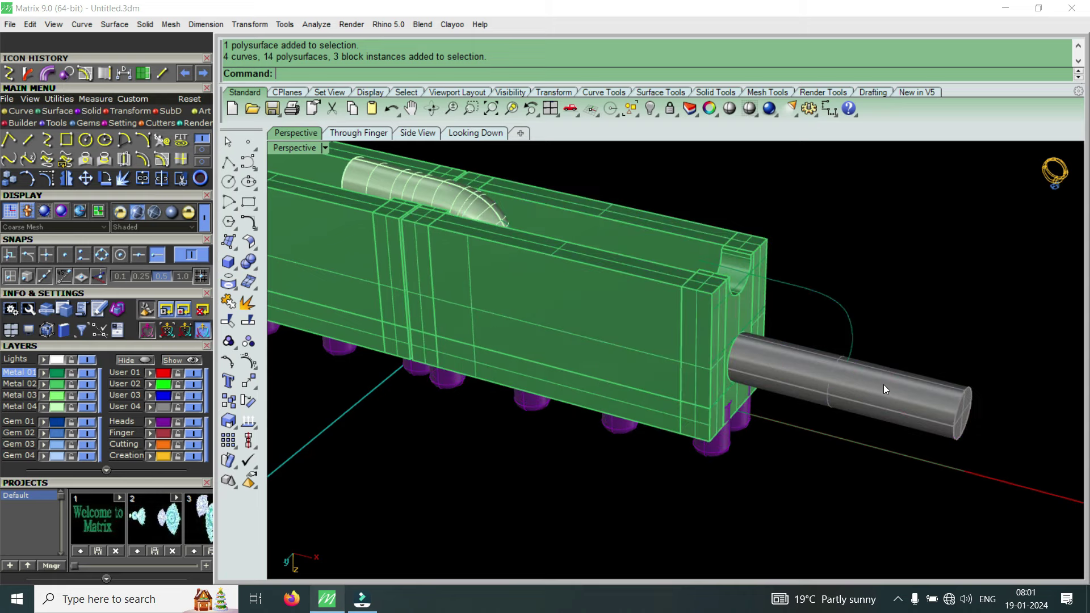
{"action": "left_click", "coordinate": [884, 384]}
{"action": "key", "text": "Delete"}
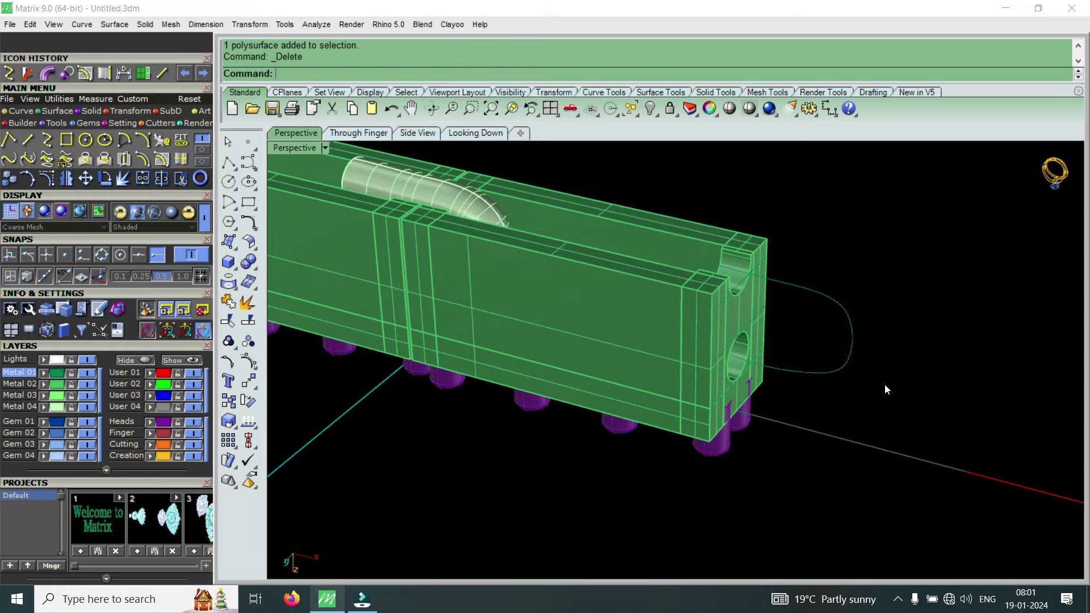
{"action": "right_click_drag", "start_coordinate": [885, 384], "coordinate": [787, 342]}
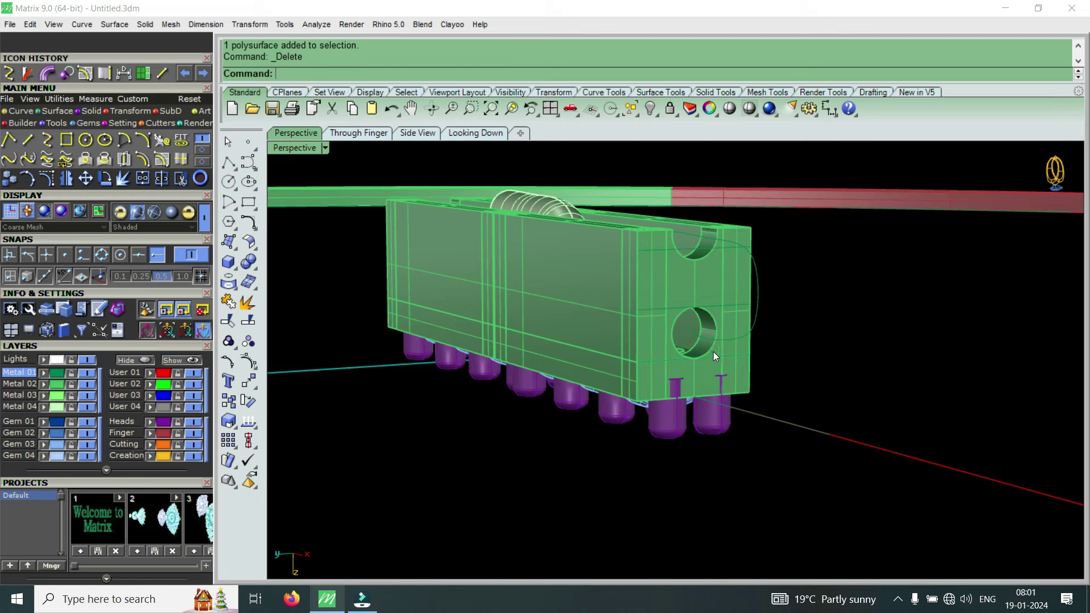
{"action": "scroll", "coordinate": [690, 339], "scroll_direction": "up", "scroll_amount": 3}
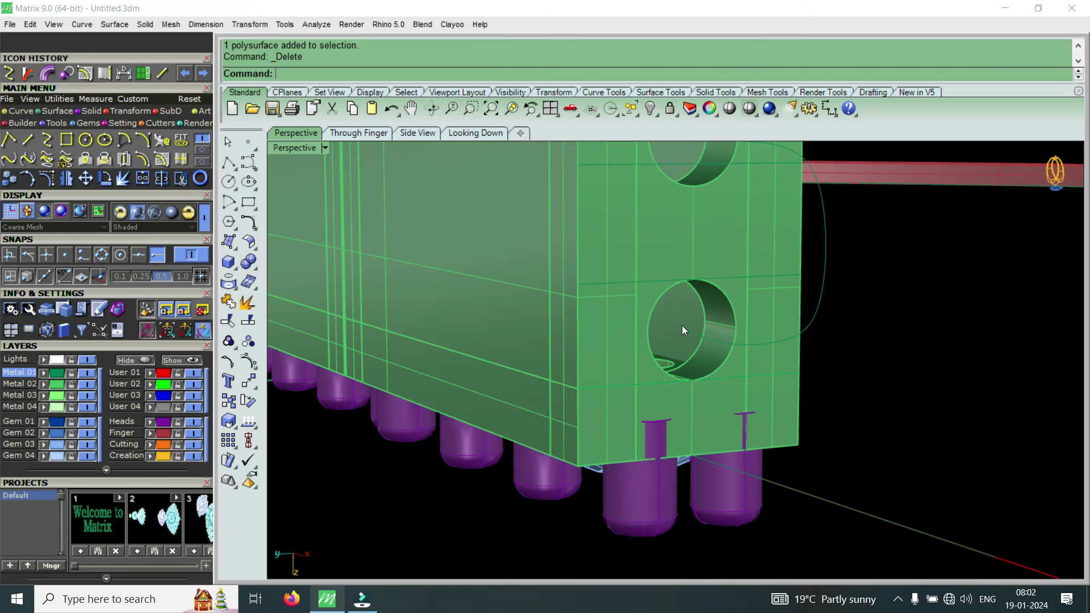
{"action": "scroll", "coordinate": [767, 373], "scroll_direction": "down", "scroll_amount": 3}
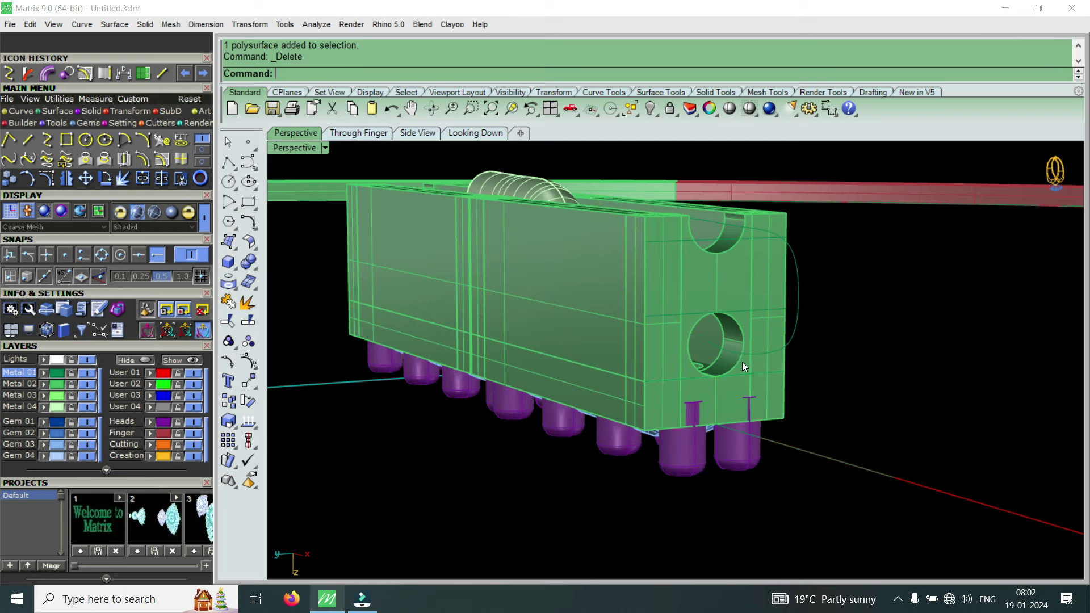
{"action": "mouse_move", "coordinate": [760, 344]}
{"action": "right_mouse_down"}
{"action": "mouse_move", "coordinate": [743, 406]}
{"action": "mouse_move", "coordinate": [760, 339]}
{"action": "right_mouse_up"}
{"action": "scroll", "coordinate": [672, 300], "scroll_direction": "up", "scroll_amount": 2}
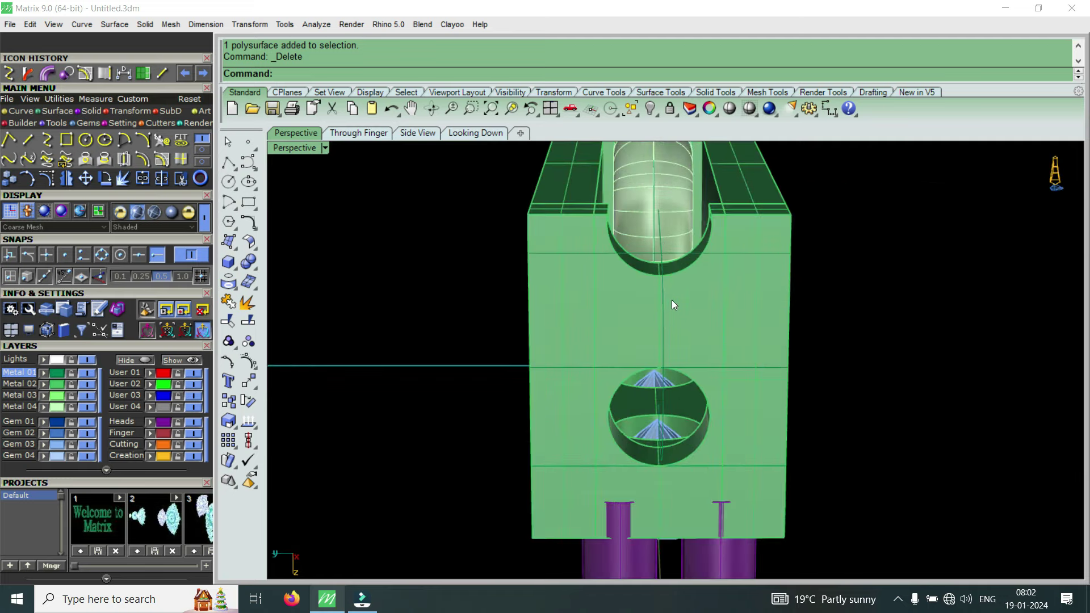
{"action": "right_click_drag", "start_coordinate": [689, 316], "coordinate": [656, 338]}
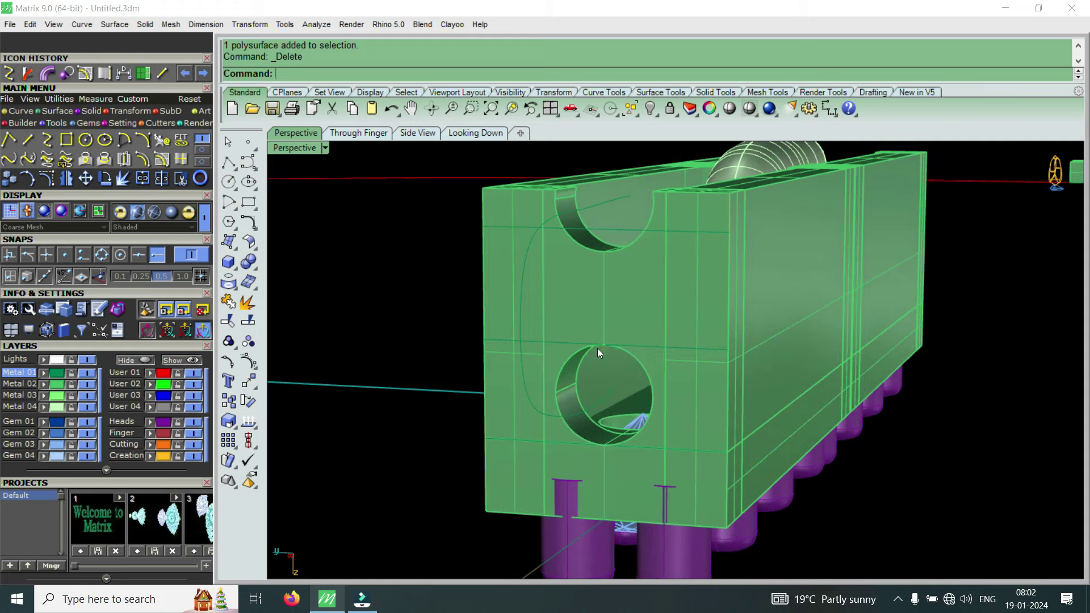
{"action": "scroll", "coordinate": [609, 257], "scroll_direction": "up", "scroll_amount": 2}
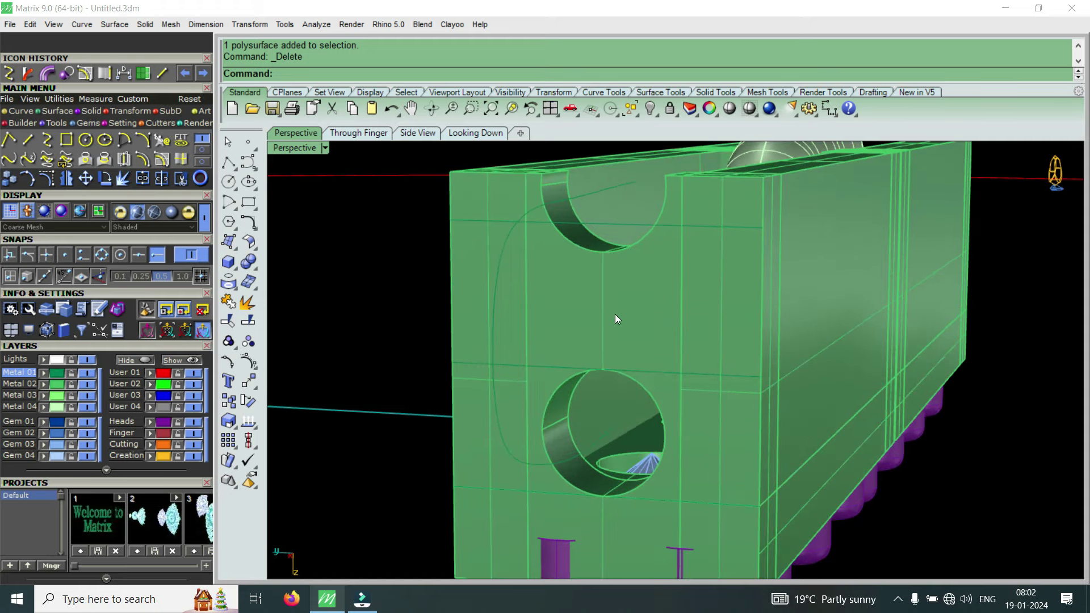
{"action": "scroll", "coordinate": [625, 302], "scroll_direction": "down", "scroll_amount": 3}
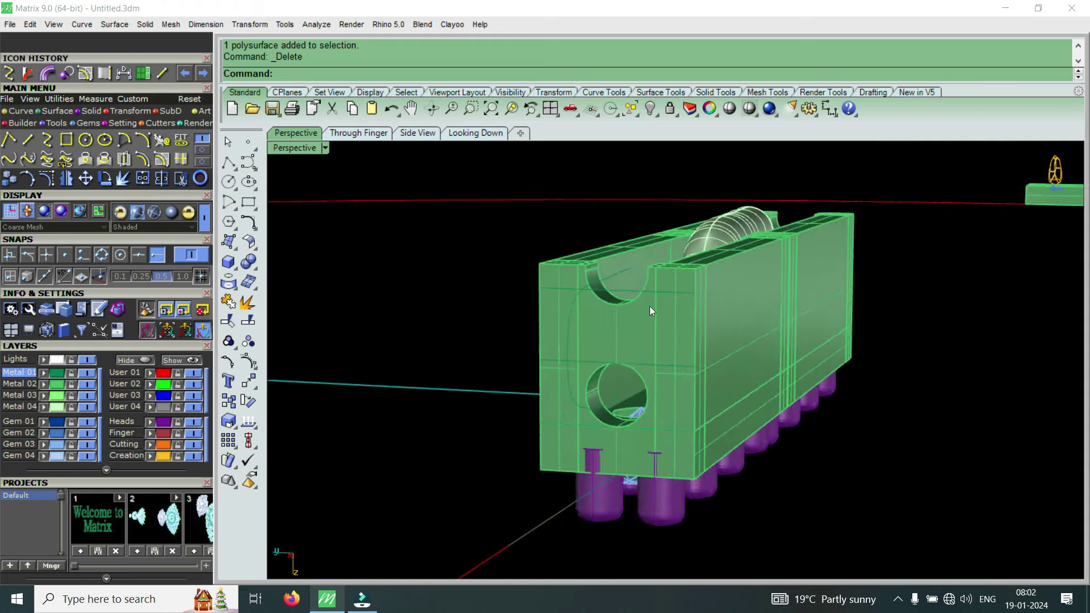
{"action": "right_click_drag", "start_coordinate": [649, 305], "coordinate": [799, 278]}
{"action": "scroll", "coordinate": [735, 355], "scroll_direction": "up", "scroll_amount": 4}
{"action": "key", "text": "ctrl+a"}
{"action": "right_click_drag", "start_coordinate": [734, 350], "coordinate": [837, 349]}
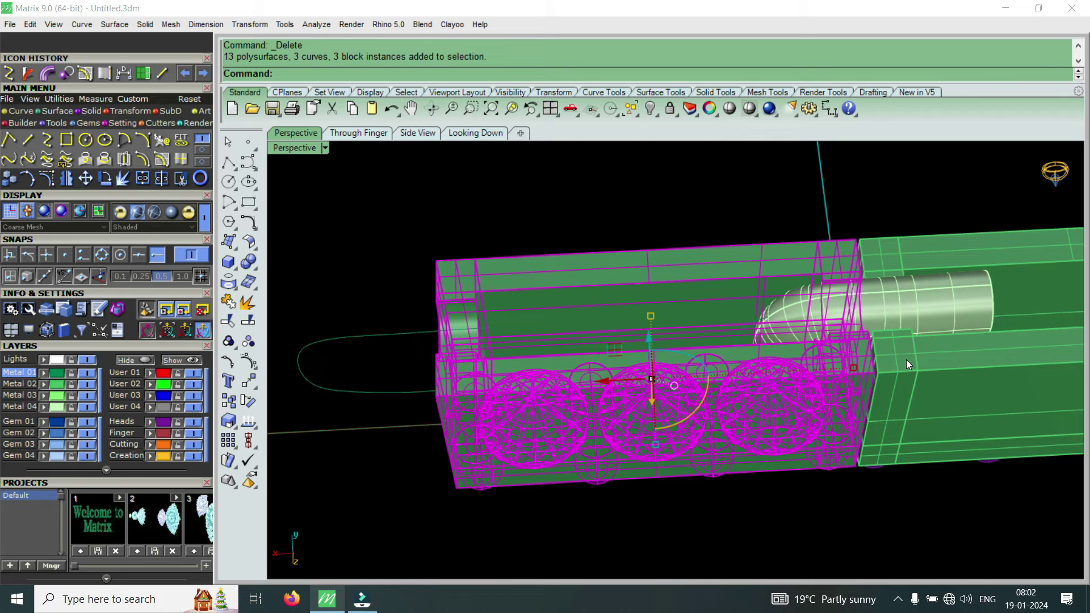
{"action": "scroll", "coordinate": [853, 335], "scroll_direction": "up", "scroll_amount": 2}
{"action": "scroll", "coordinate": [860, 334], "scroll_direction": "down", "scroll_amount": 2}
{"action": "mouse_move", "coordinate": [840, 335]}
{"action": "right_mouse_down"}
{"action": "mouse_move", "coordinate": [482, 355]}
{"action": "mouse_move", "coordinate": [740, 242]}
{"action": "mouse_move", "coordinate": [854, 306]}
{"action": "mouse_move", "coordinate": [707, 361]}
{"action": "right_mouse_up"}
{"action": "left_click", "coordinate": [686, 219], "text": "shift"}
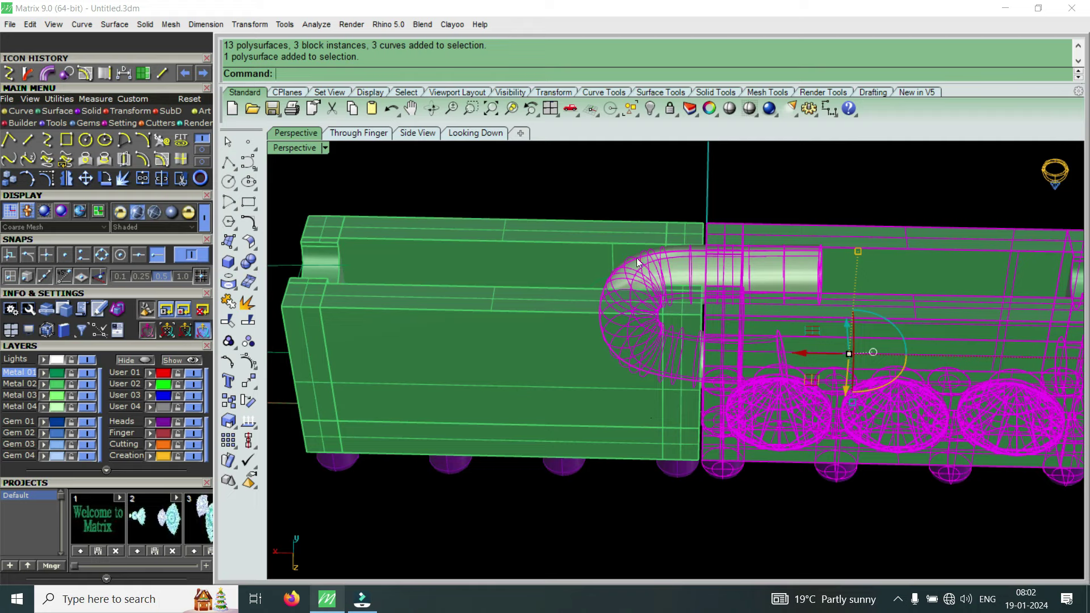
{"action": "scroll", "coordinate": [757, 378], "scroll_direction": "up", "scroll_amount": 3}
{"action": "scroll", "coordinate": [713, 341], "scroll_direction": "up", "scroll_amount": 2}
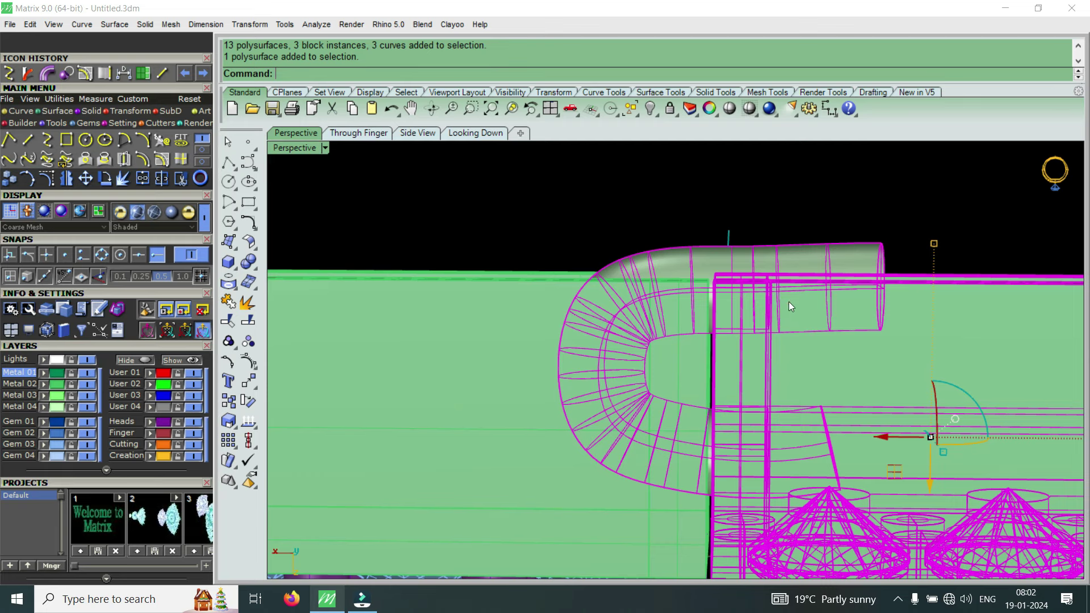
{"action": "scroll", "coordinate": [692, 394], "scroll_direction": "up", "scroll_amount": 2}
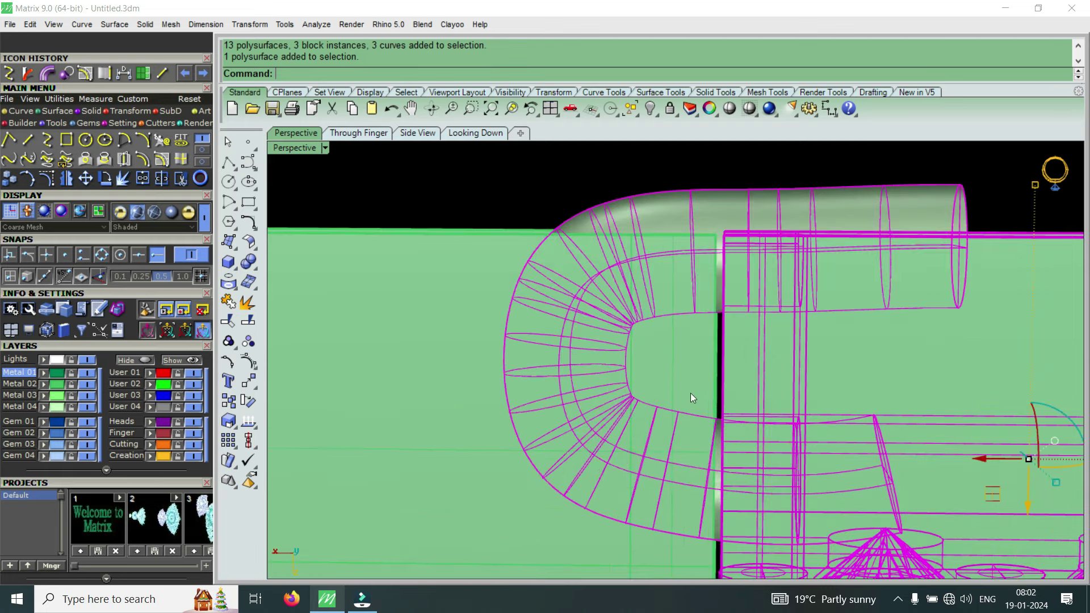
{"action": "mouse_move", "coordinate": [690, 382]}
{"action": "right_mouse_down"}
{"action": "mouse_move", "coordinate": [587, 440]}
{"action": "mouse_move", "coordinate": [744, 372]}
{"action": "mouse_move", "coordinate": [653, 260]}
{"action": "right_mouse_up"}
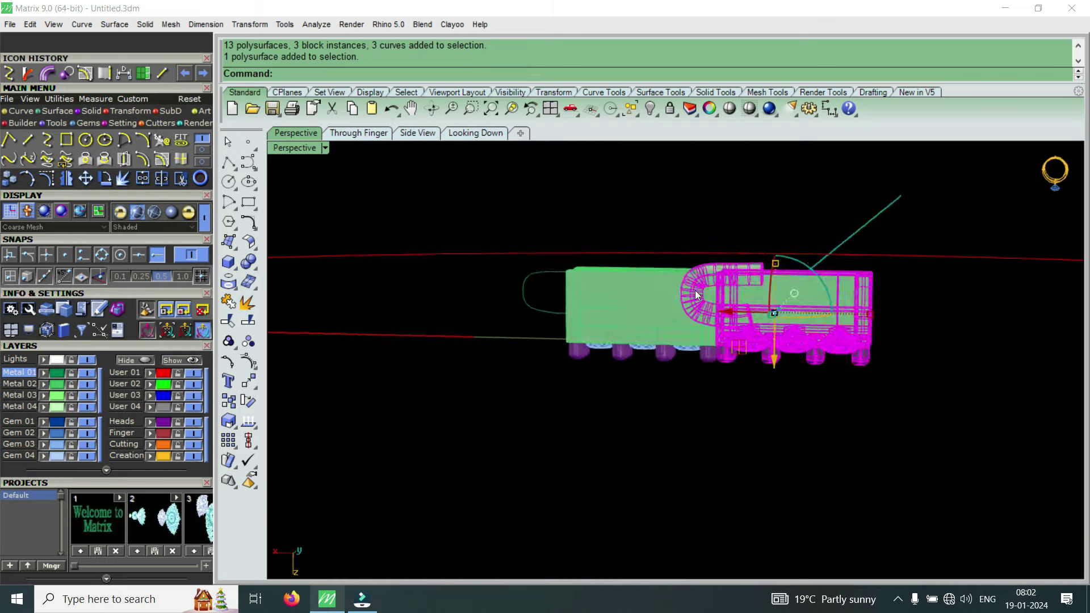
{"action": "scroll", "coordinate": [724, 307], "scroll_direction": "up", "scroll_amount": 5}
{"action": "scroll", "coordinate": [767, 288], "scroll_direction": "down", "scroll_amount": 5}
{"action": "right_click_drag", "start_coordinate": [819, 315], "coordinate": [676, 302]}
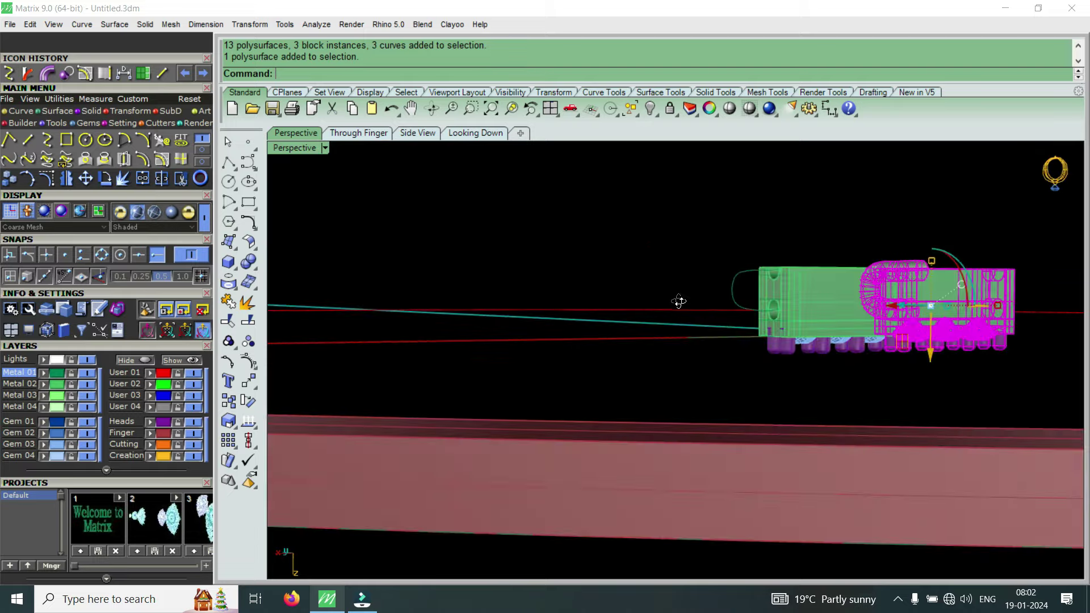
{"action": "scroll", "coordinate": [799, 294], "scroll_direction": "up", "scroll_amount": 5}
{"action": "scroll", "coordinate": [810, 271], "scroll_direction": "up", "scroll_amount": 1}
{"action": "mouse_move", "coordinate": [781, 268]}
{"action": "right_mouse_down"}
{"action": "mouse_move", "coordinate": [752, 284]}
{"action": "mouse_move", "coordinate": [945, 332]}
{"action": "right_mouse_up"}
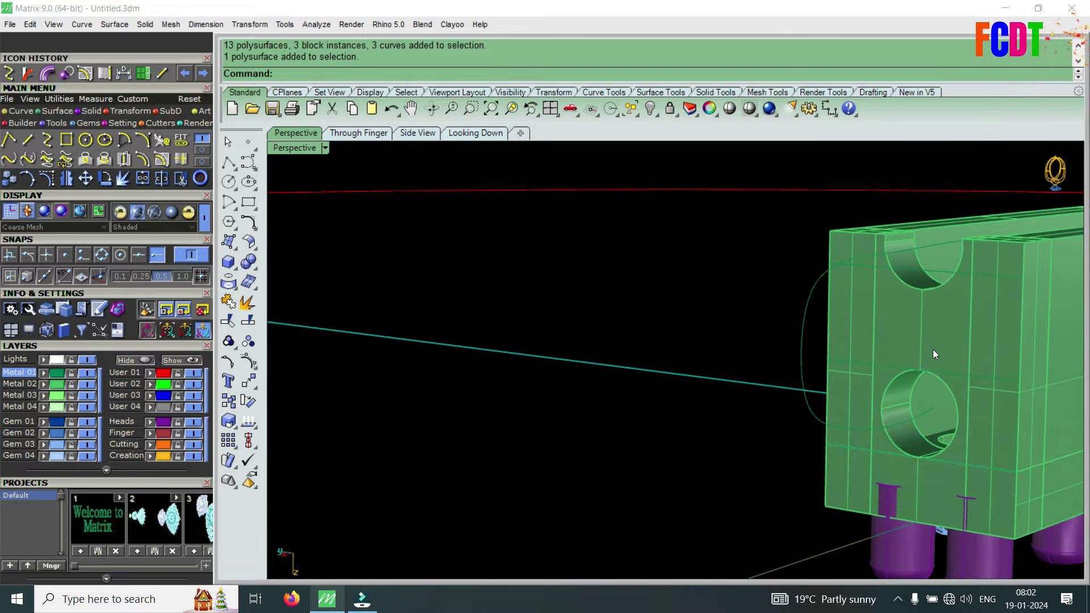
{"action": "scroll", "coordinate": [922, 337], "scroll_direction": "down", "scroll_amount": 3}
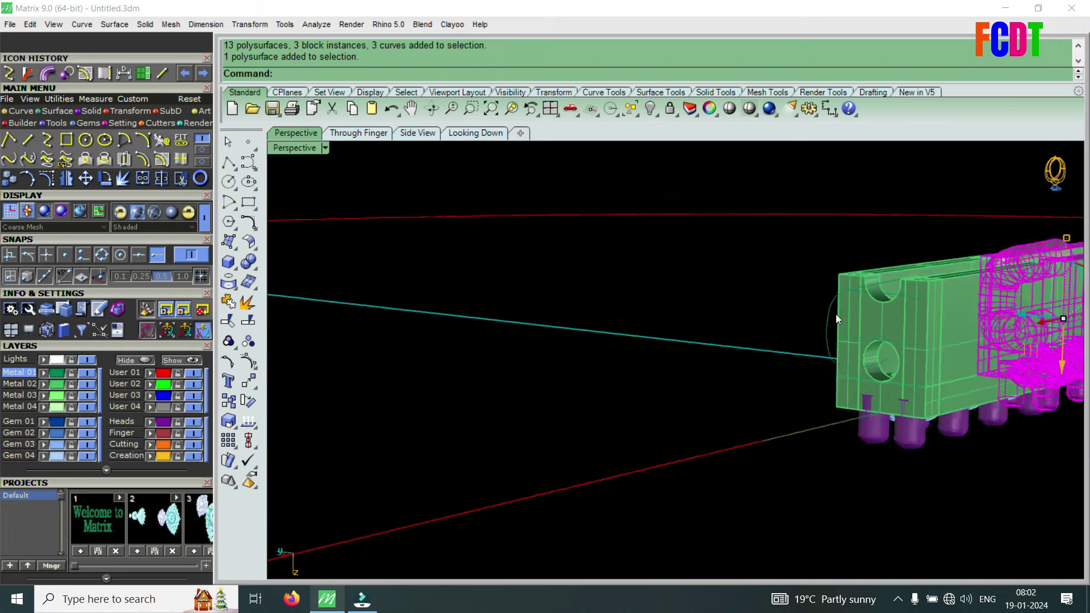
{"action": "right_click_drag", "start_coordinate": [836, 315], "coordinate": [828, 344]}
{"action": "scroll", "coordinate": [890, 357], "scroll_direction": "up", "scroll_amount": 3}
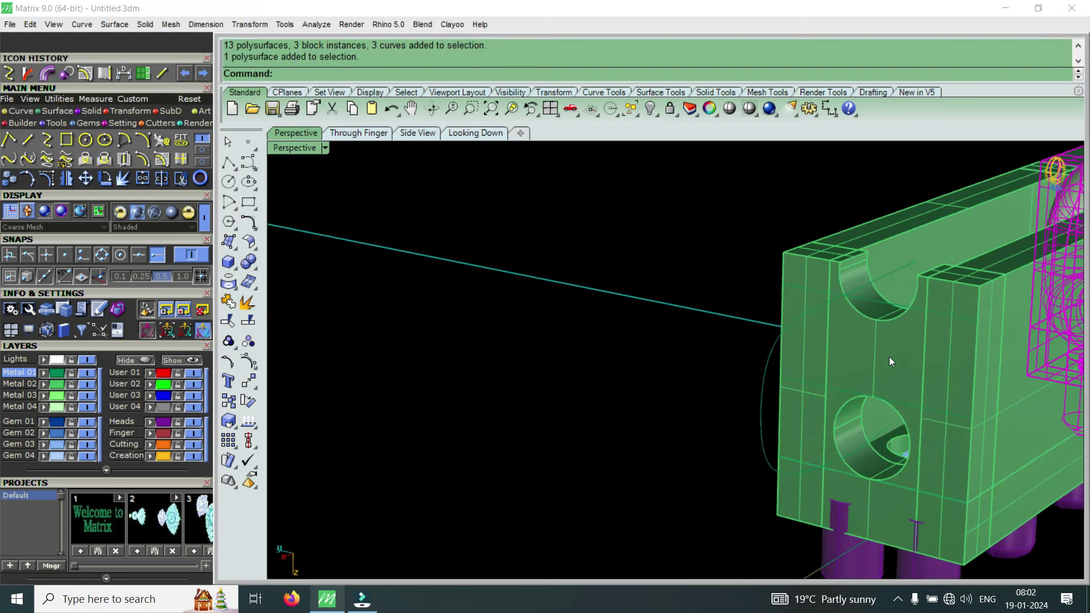
Using Distance with Quad snap, measure 0.726 mm between the lower hole and upper notch
{"action": "left_click", "coordinate": [120, 75]}
{"action": "left_click", "coordinate": [102, 254]}
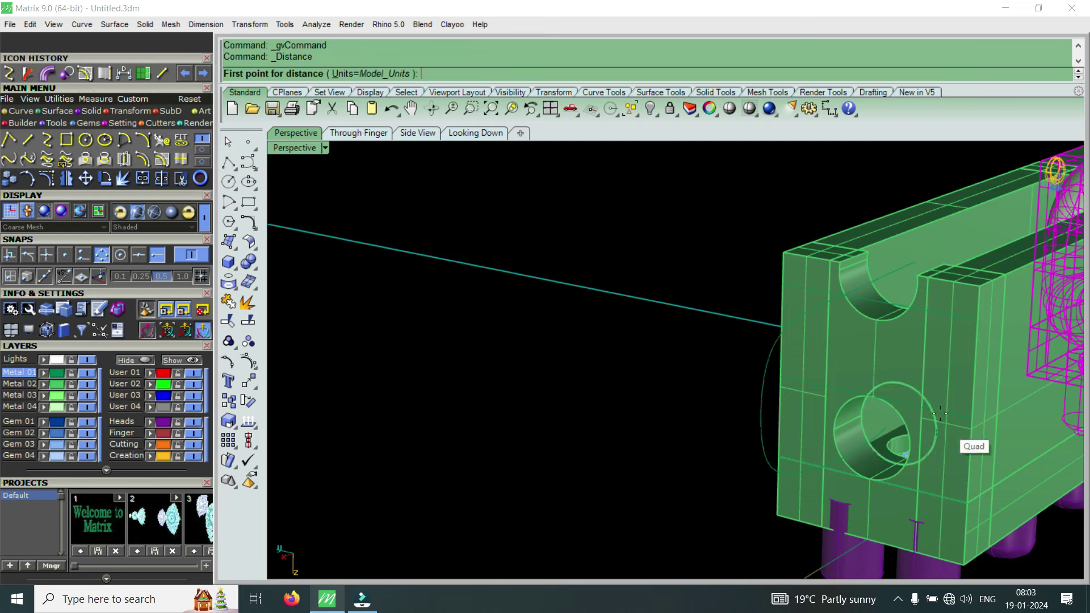
{"action": "scroll", "coordinate": [886, 412], "scroll_direction": "up", "scroll_amount": 2}
{"action": "scroll", "coordinate": [877, 401], "scroll_direction": "up", "scroll_amount": 3}
{"action": "left_click", "coordinate": [877, 401]}
{"action": "scroll", "coordinate": [877, 400], "scroll_direction": "down", "scroll_amount": 3}
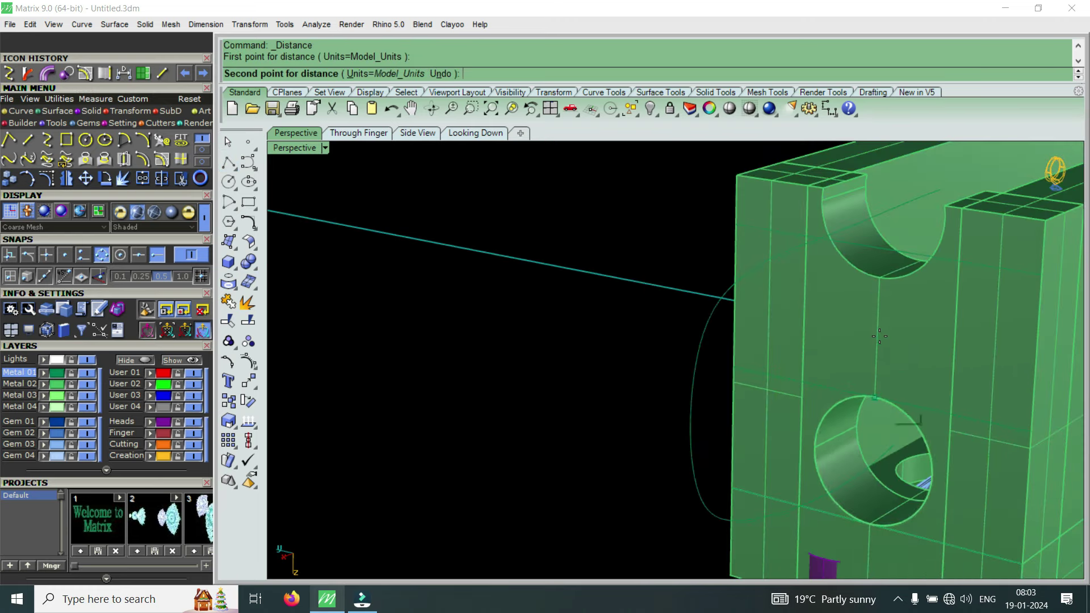
{"action": "scroll", "coordinate": [880, 292], "scroll_direction": "up", "scroll_amount": 3}
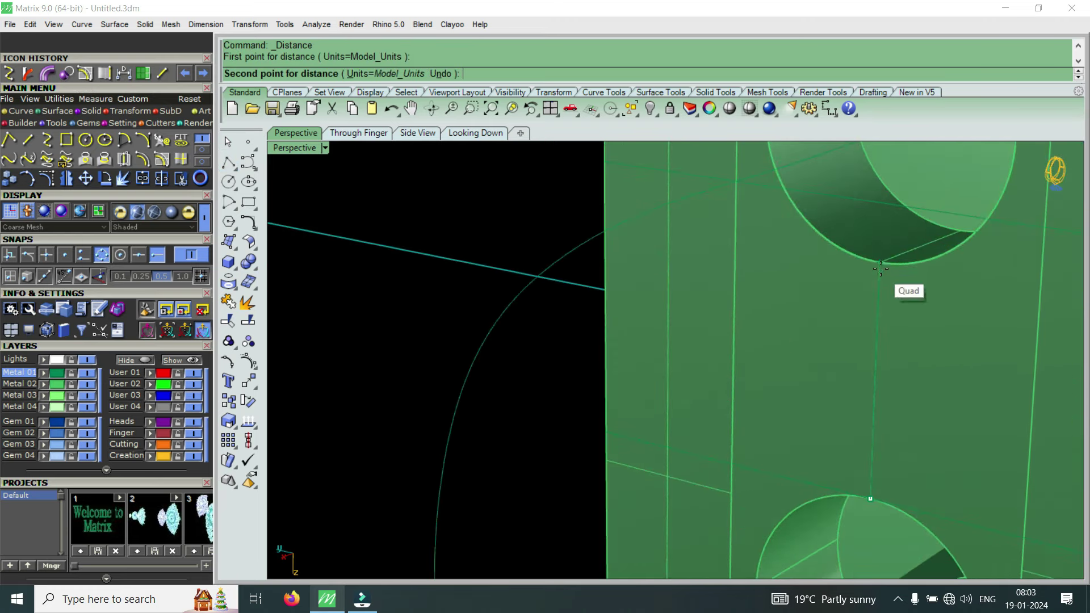
{"action": "left_click", "coordinate": [881, 264]}
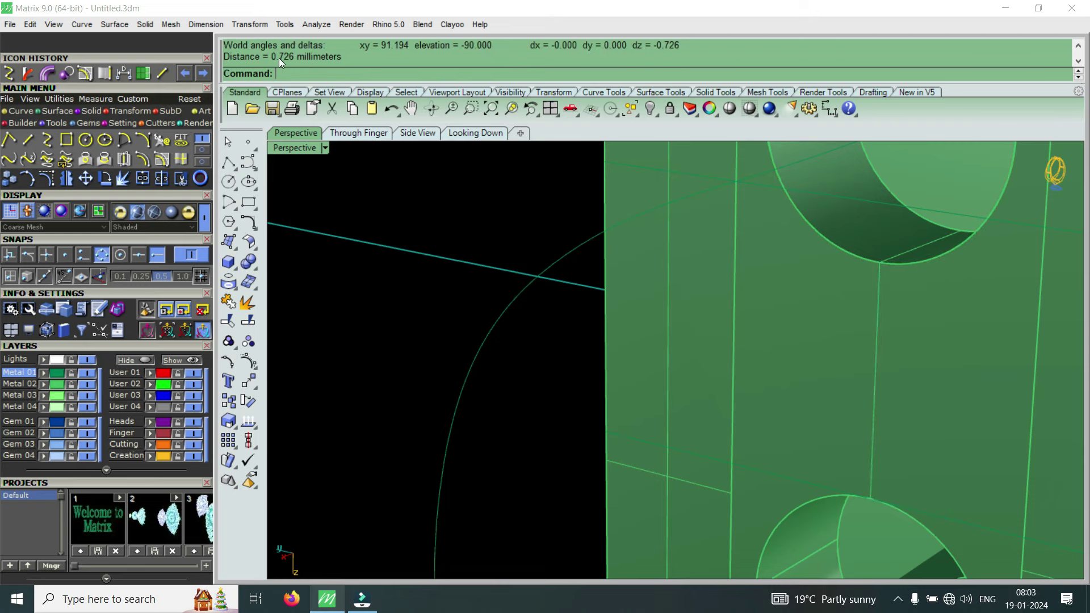
{"action": "scroll", "coordinate": [852, 318], "scroll_direction": "down", "scroll_amount": 3}
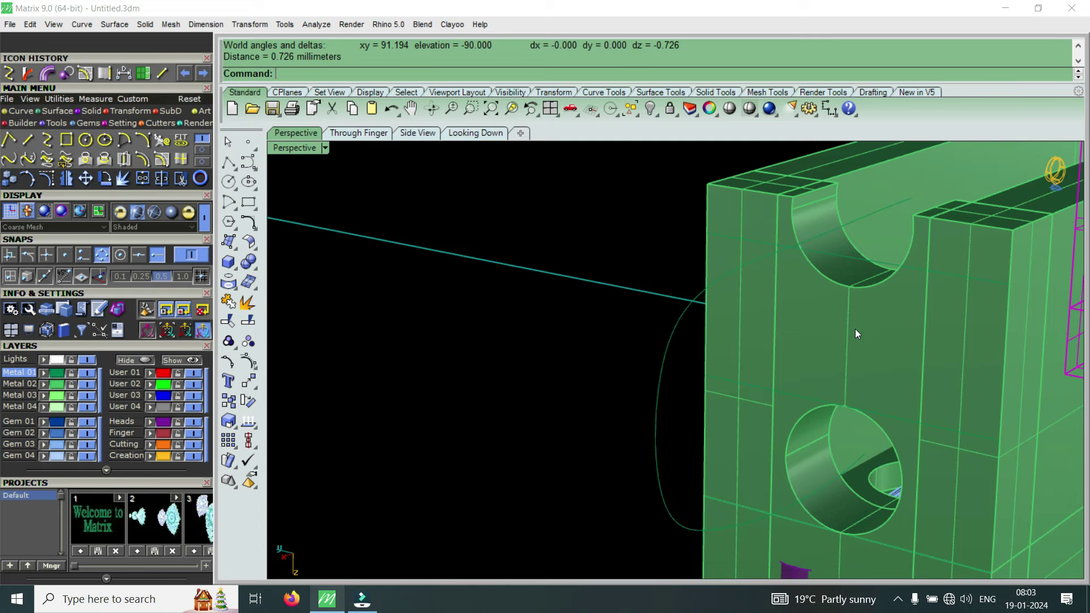
Orbit close around the gem-set block's side, face and hole, briefly selecting everything
{"action": "scroll", "coordinate": [805, 340], "scroll_direction": "down", "scroll_amount": 3}
{"action": "scroll", "coordinate": [804, 349], "scroll_direction": "up", "scroll_amount": 2}
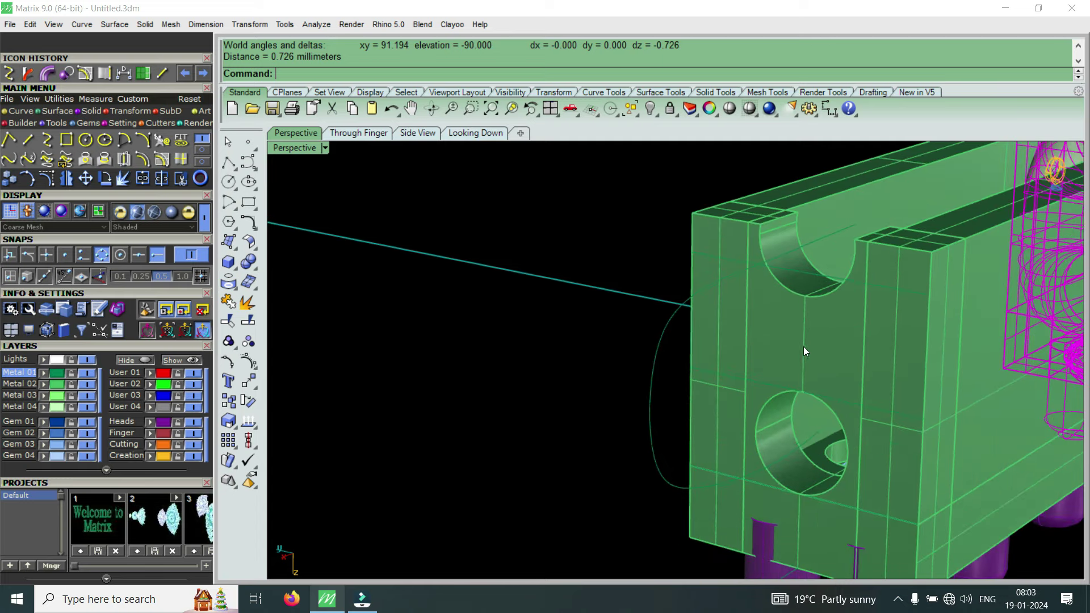
{"action": "right_click_drag", "start_coordinate": [736, 352], "coordinate": [678, 371]}
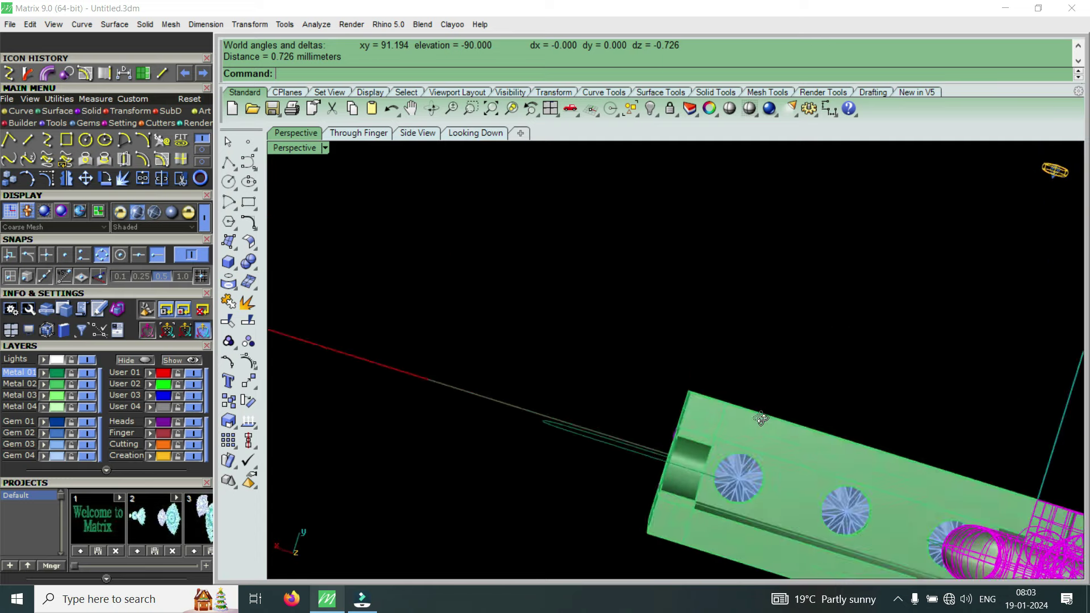
{"action": "scroll", "coordinate": [678, 371], "scroll_direction": "up", "scroll_amount": 5}
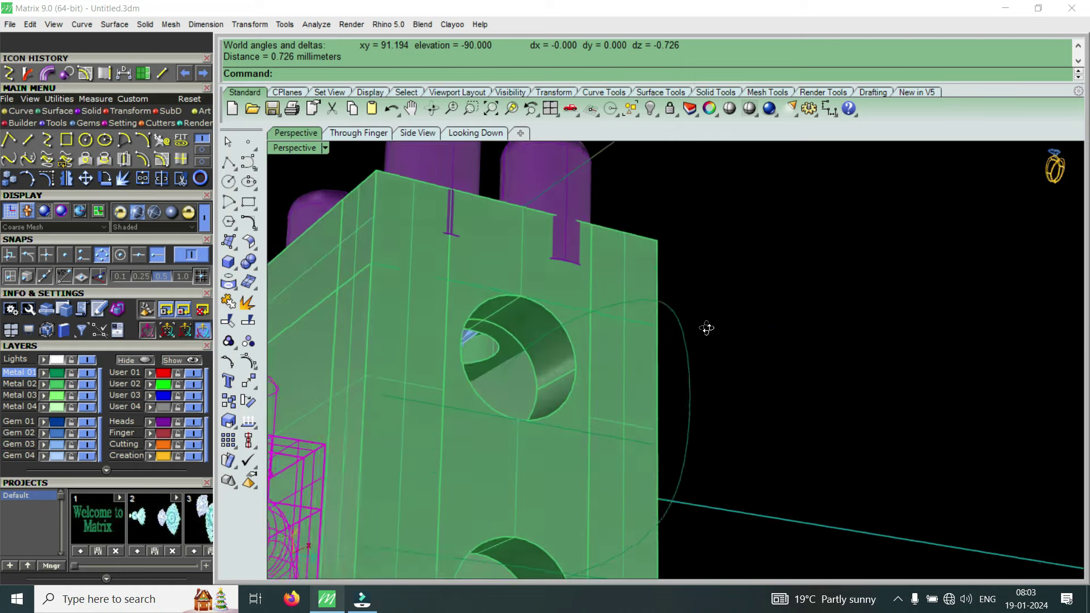
{"action": "mouse_move", "coordinate": [677, 370]}
{"action": "right_mouse_down"}
{"action": "mouse_move", "coordinate": [526, 300]}
{"action": "mouse_move", "coordinate": [534, 312]}
{"action": "mouse_move", "coordinate": [477, 319]}
{"action": "mouse_move", "coordinate": [564, 422]}
{"action": "right_mouse_up"}
{"action": "mouse_move", "coordinate": [567, 370]}
{"action": "right_mouse_down"}
{"action": "mouse_move", "coordinate": [564, 335]}
{"action": "mouse_move", "coordinate": [641, 325]}
{"action": "right_mouse_up"}
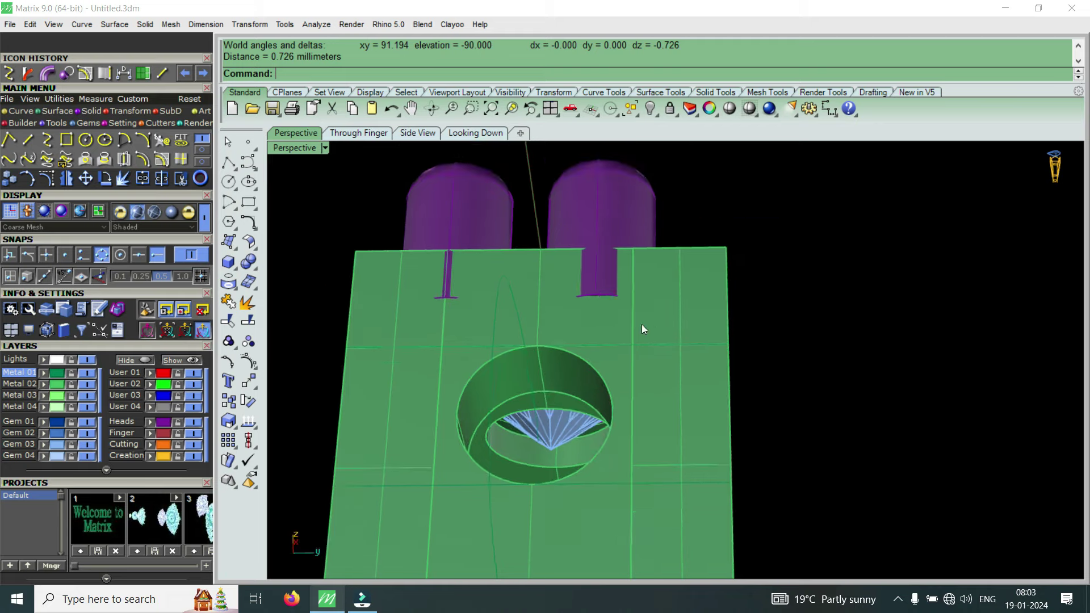
{"action": "right_click_drag", "start_coordinate": [552, 365], "coordinate": [603, 315]}
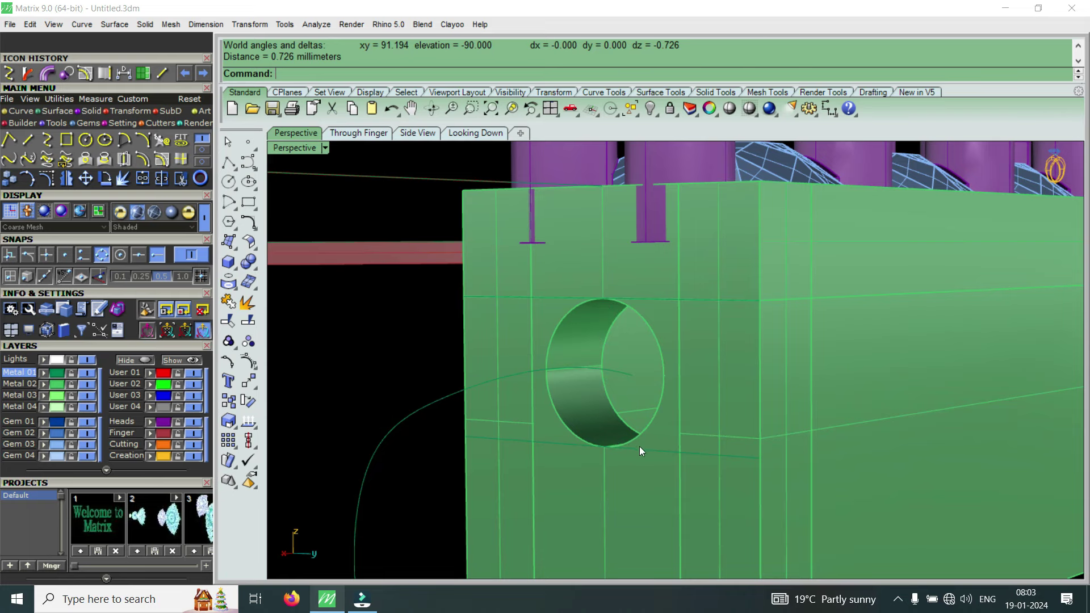
{"action": "mouse_move", "coordinate": [763, 294]}
{"action": "right_mouse_down"}
{"action": "mouse_move", "coordinate": [761, 468]}
{"action": "mouse_move", "coordinate": [741, 448]}
{"action": "right_mouse_up"}
{"action": "key", "text": "ctrl+a"}
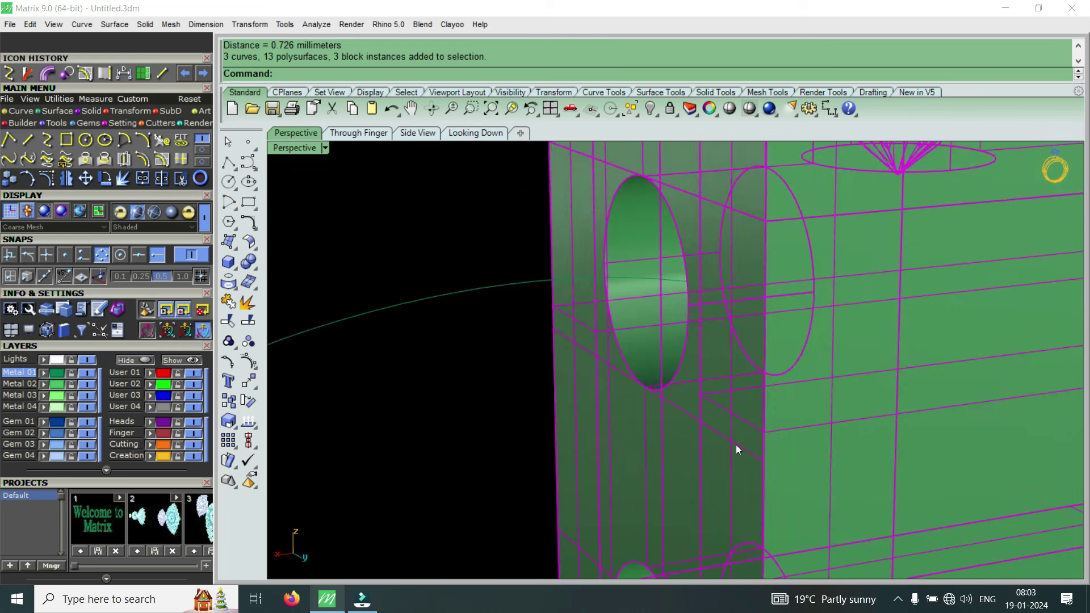
{"action": "key", "text": "Escape"}
Zoom and orbit to view the block's top, gem seats and tube from several axes
{"action": "scroll", "coordinate": [736, 444], "scroll_direction": "up", "scroll_amount": 4}
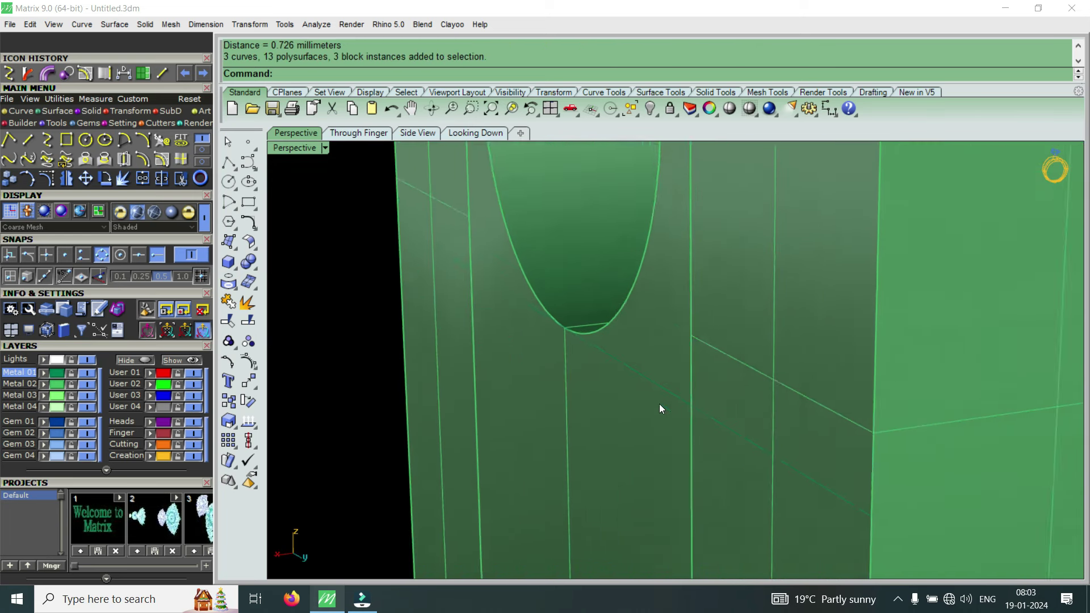
{"action": "scroll", "coordinate": [659, 405], "scroll_direction": "up", "scroll_amount": 1}
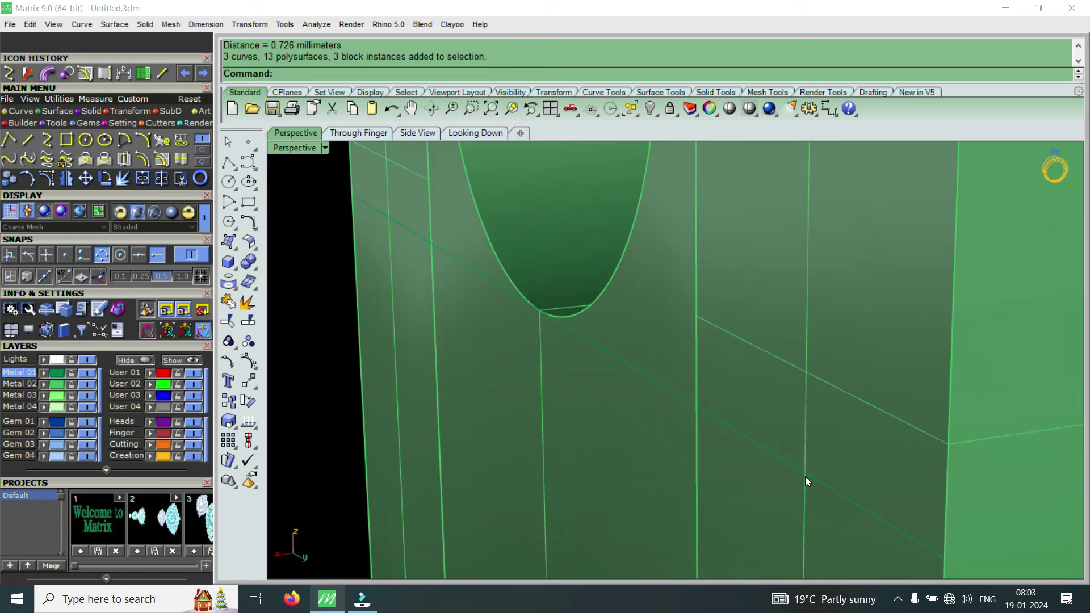
{"action": "scroll", "coordinate": [691, 390], "scroll_direction": "down", "scroll_amount": 3}
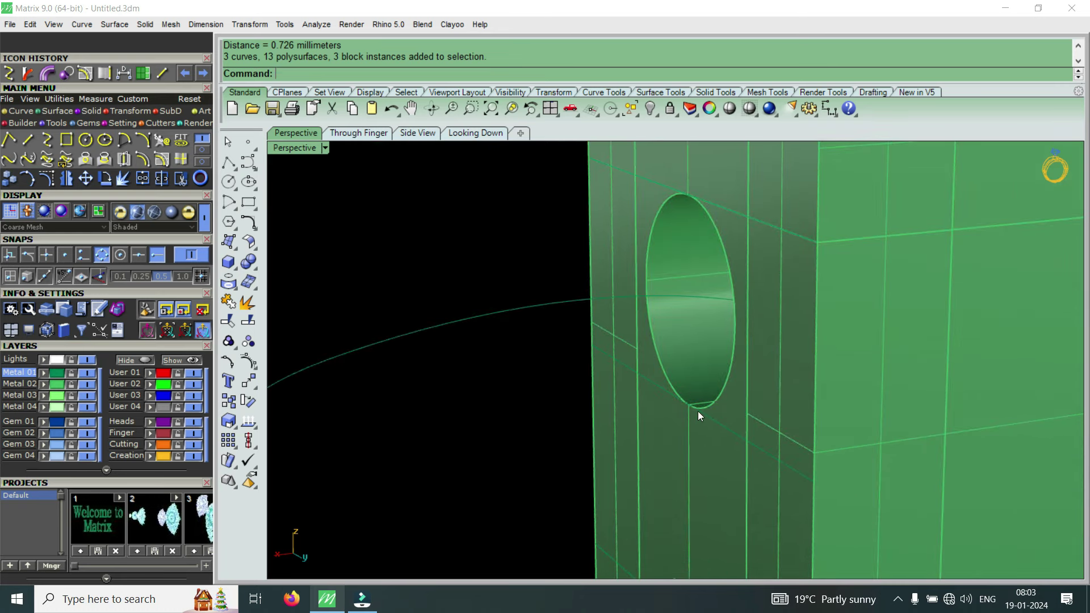
{"action": "scroll", "coordinate": [745, 433], "scroll_direction": "down", "scroll_amount": 3}
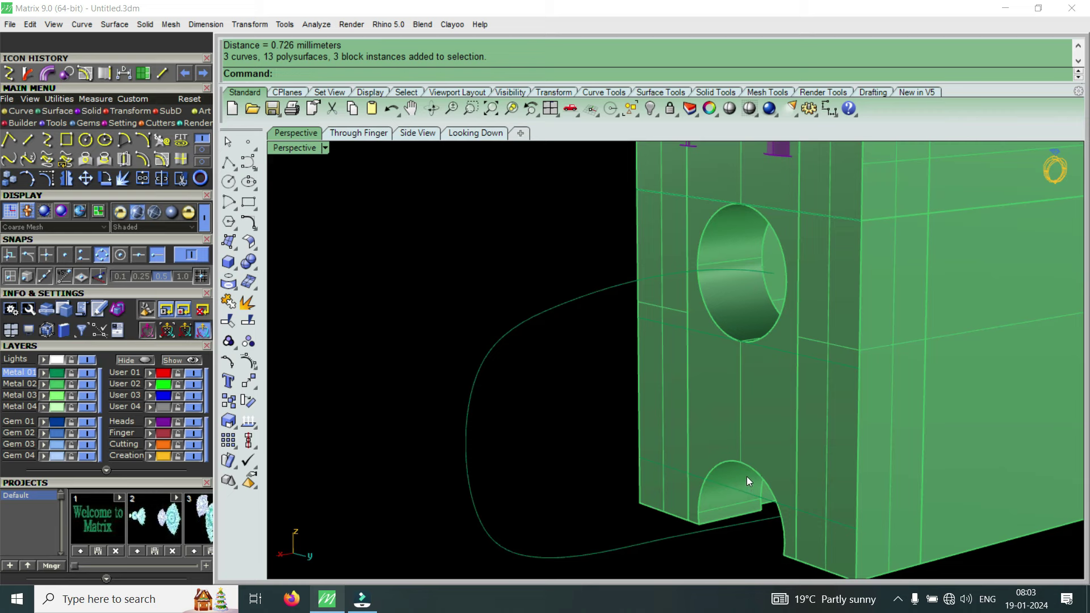
{"action": "scroll", "coordinate": [747, 477], "scroll_direction": "up", "scroll_amount": 2}
{"action": "scroll", "coordinate": [708, 484], "scroll_direction": "up", "scroll_amount": 2}
{"action": "scroll", "coordinate": [725, 476], "scroll_direction": "up", "scroll_amount": 1}
{"action": "scroll", "coordinate": [742, 511], "scroll_direction": "up", "scroll_amount": 1}
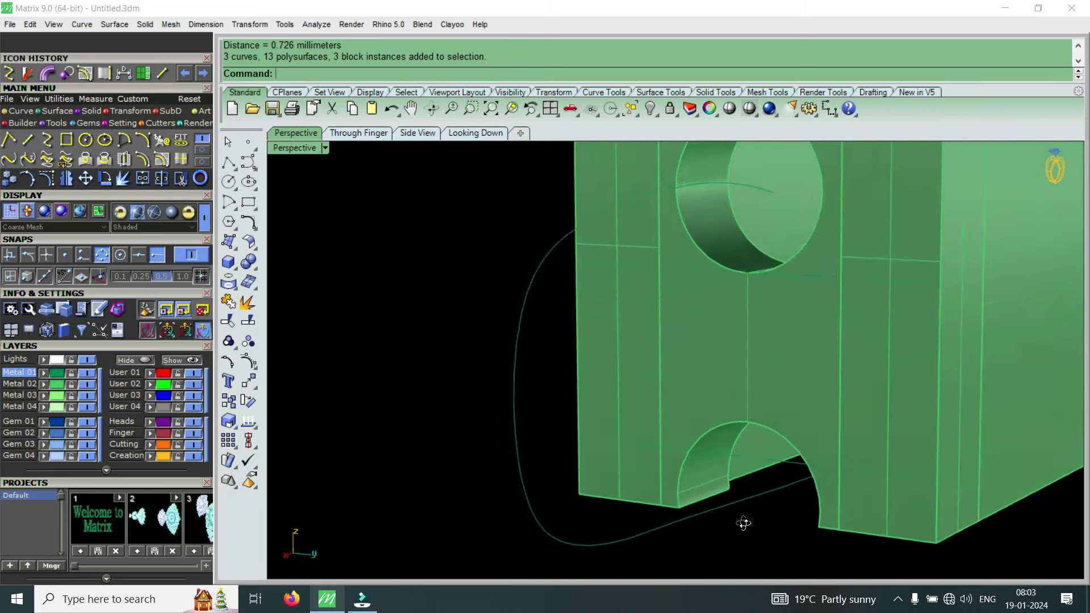
{"action": "scroll", "coordinate": [709, 421], "scroll_direction": "up", "scroll_amount": 1}
{"action": "scroll", "coordinate": [723, 273], "scroll_direction": "up", "scroll_amount": 1}
{"action": "scroll", "coordinate": [742, 396], "scroll_direction": "up", "scroll_amount": 1}
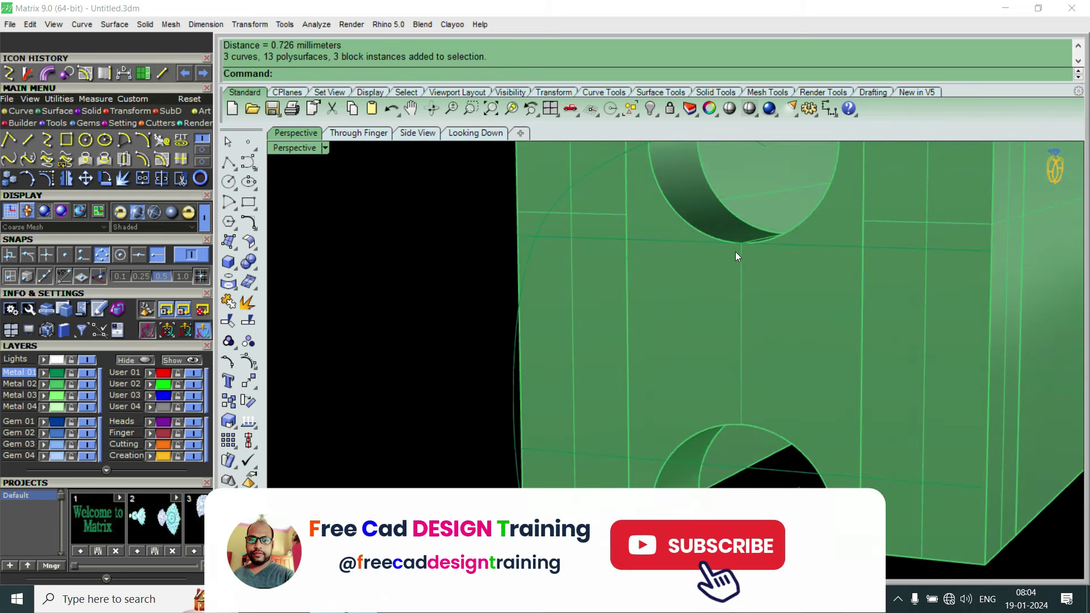
{"action": "right_click_drag", "start_coordinate": [755, 331], "coordinate": [677, 340]}
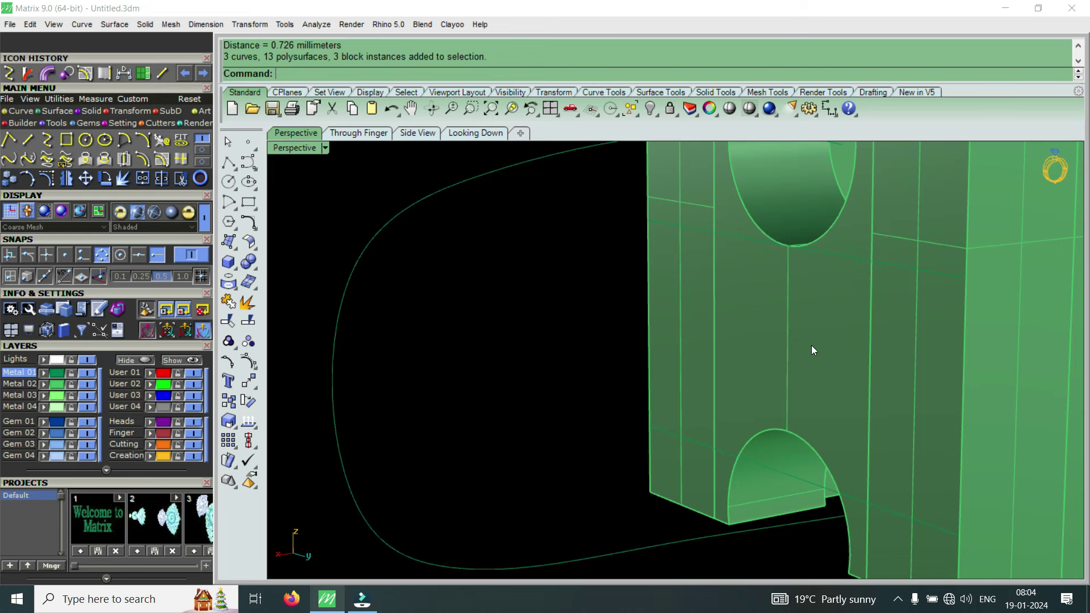
{"action": "mouse_move", "coordinate": [812, 282]}
{"action": "right_mouse_down"}
{"action": "mouse_move", "coordinate": [789, 315]}
{"action": "mouse_move", "coordinate": [857, 324]}
{"action": "mouse_move", "coordinate": [794, 377]}
{"action": "mouse_move", "coordinate": [737, 558]}
{"action": "mouse_move", "coordinate": [715, 411]}
{"action": "mouse_move", "coordinate": [728, 381]}
{"action": "mouse_move", "coordinate": [689, 393]}
{"action": "mouse_move", "coordinate": [768, 266]}
{"action": "mouse_move", "coordinate": [755, 219]}
{"action": "right_mouse_up"}
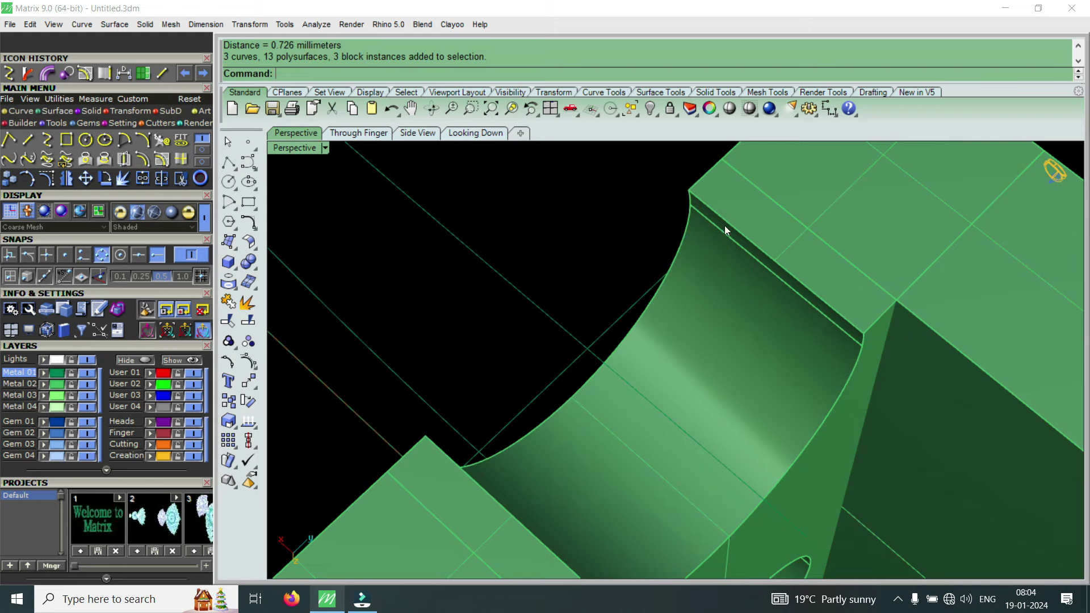
{"action": "mouse_move", "coordinate": [664, 279]}
{"action": "right_mouse_down"}
{"action": "mouse_move", "coordinate": [692, 420]}
{"action": "mouse_move", "coordinate": [731, 323]}
{"action": "mouse_move", "coordinate": [766, 432]}
{"action": "mouse_move", "coordinate": [817, 461]}
{"action": "mouse_move", "coordinate": [701, 359]}
{"action": "mouse_move", "coordinate": [783, 318]}
{"action": "right_mouse_up"}
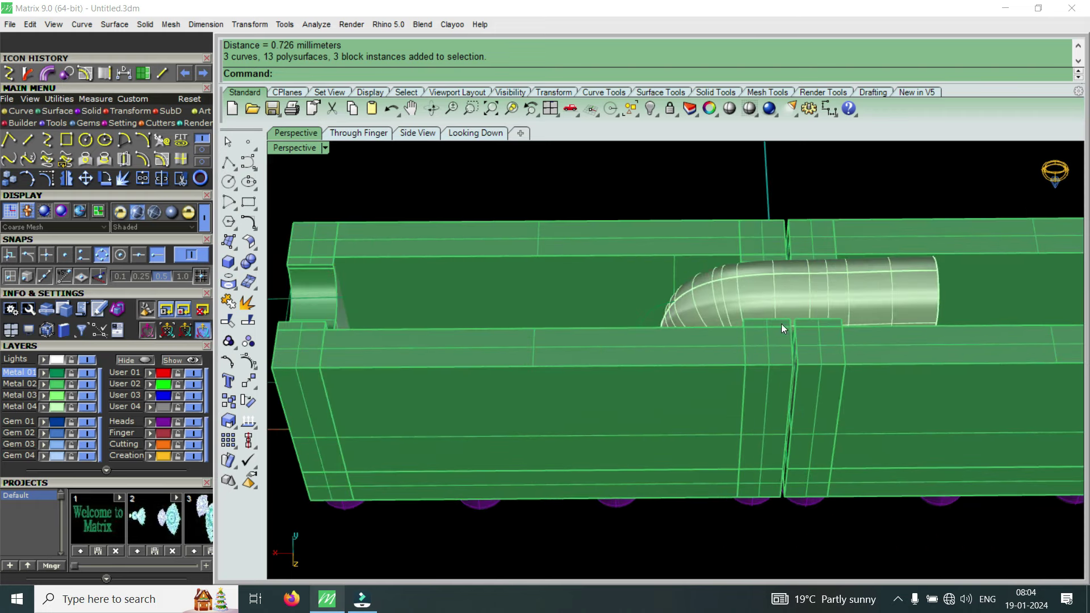
{"action": "mouse_move", "coordinate": [795, 346]}
{"action": "right_mouse_down"}
{"action": "mouse_move", "coordinate": [790, 426]}
{"action": "mouse_move", "coordinate": [788, 344]}
{"action": "mouse_move", "coordinate": [825, 310]}
{"action": "right_mouse_up"}
Select the whole gem-set link, try a gumball rotation, then undo it
{"action": "key", "text": "ctrl+a"}
{"action": "mouse_move", "coordinate": [729, 326]}
{"action": "right_mouse_down"}
{"action": "mouse_move", "coordinate": [691, 416]}
{"action": "mouse_move", "coordinate": [817, 427]}
{"action": "mouse_move", "coordinate": [826, 349]}
{"action": "right_mouse_up"}
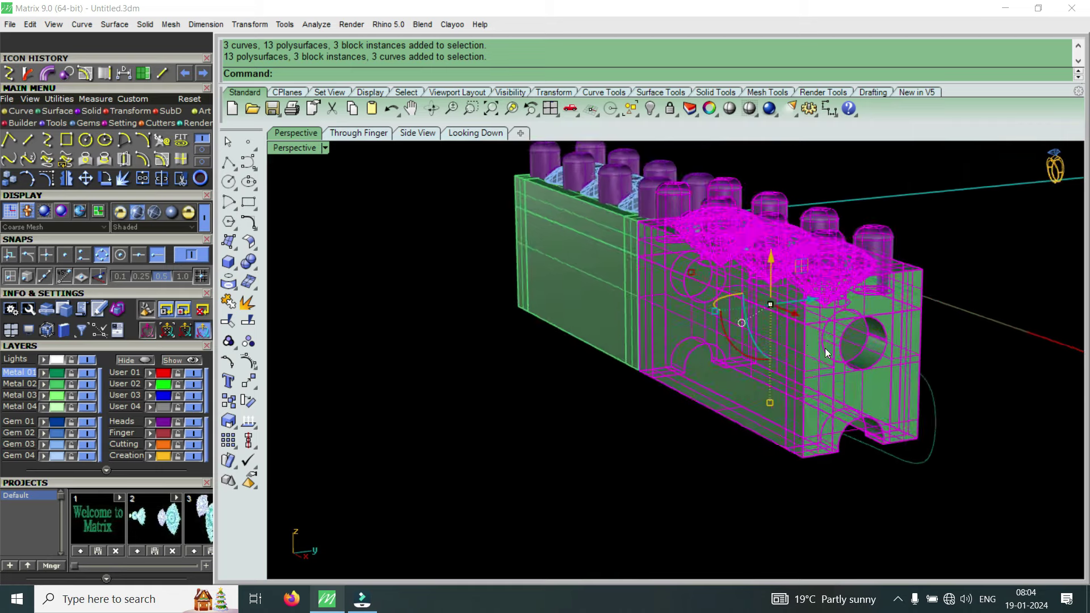
{"action": "right_click_drag", "start_coordinate": [754, 327], "coordinate": [732, 357]}
{"action": "left_click_drag", "start_coordinate": [733, 344], "coordinate": [713, 346]}
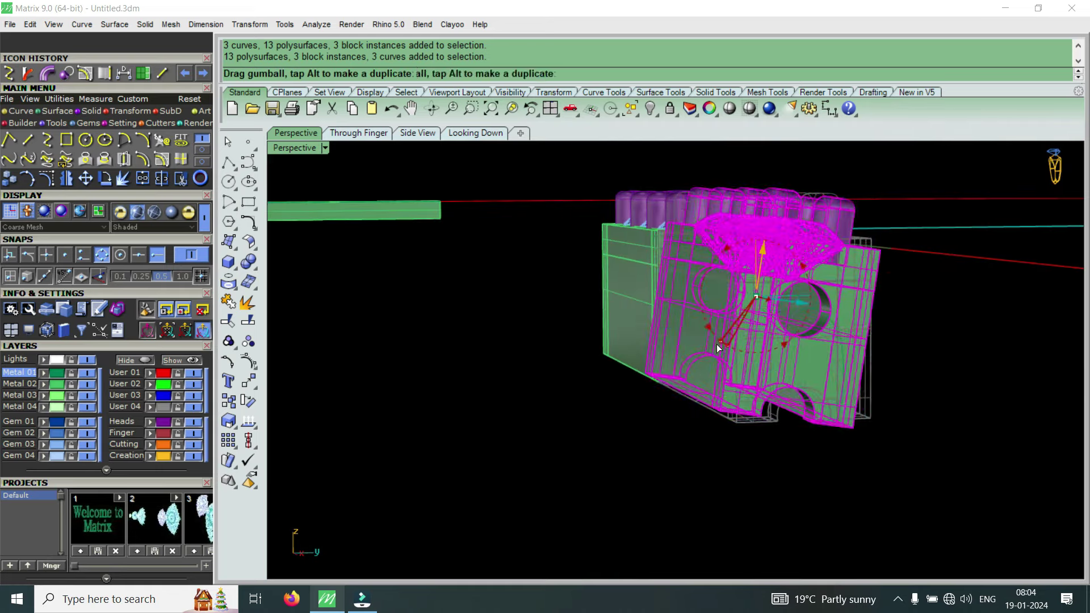
{"action": "mouse_move", "coordinate": [712, 345]}
{"action": "right_mouse_down"}
{"action": "mouse_move", "coordinate": [650, 473]}
{"action": "mouse_move", "coordinate": [616, 355]}
{"action": "mouse_move", "coordinate": [557, 373]}
{"action": "mouse_move", "coordinate": [600, 350]}
{"action": "right_mouse_up"}
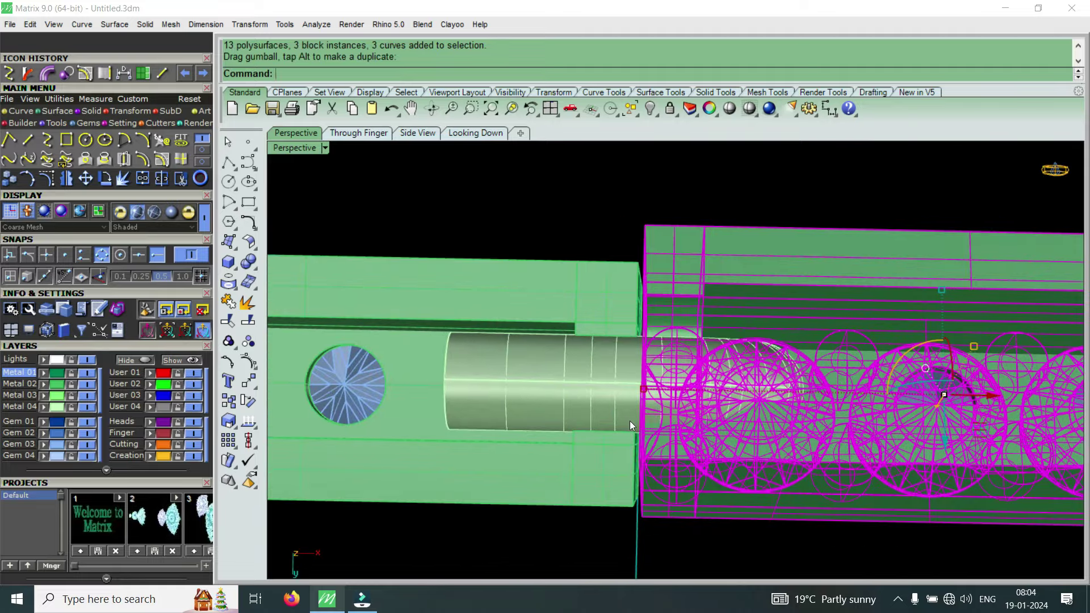
{"action": "scroll", "coordinate": [677, 370], "scroll_direction": "down", "scroll_amount": 3}
{"action": "scroll", "coordinate": [816, 369], "scroll_direction": "down", "scroll_amount": 3}
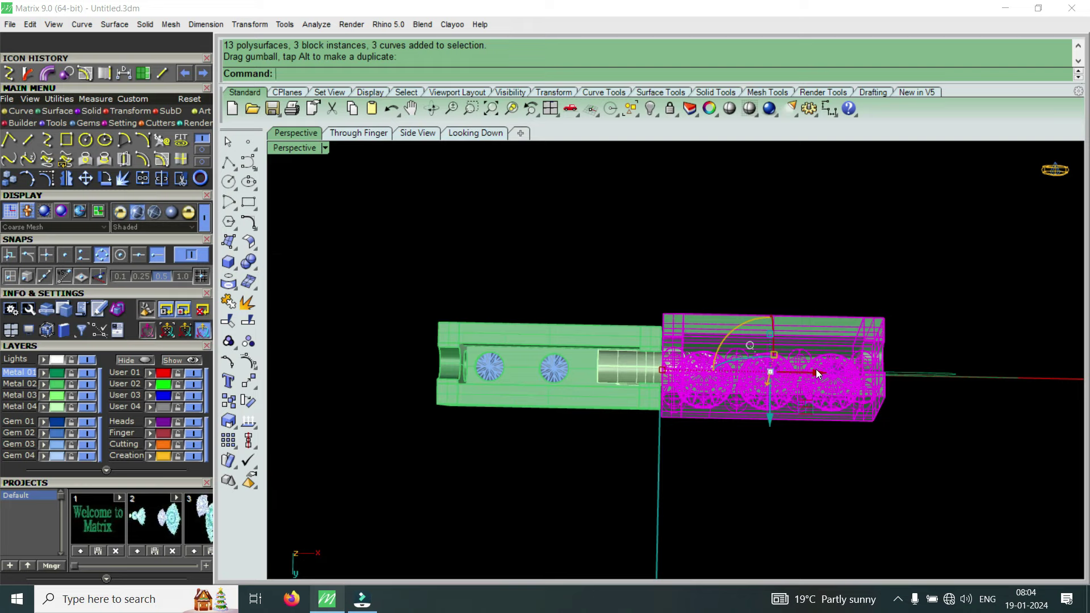
{"action": "key", "text": "ctrl+z"}
Slide the selected link right along the chain with the gumball's red arrow
{"action": "left_click_drag", "start_coordinate": [819, 370], "coordinate": [923, 371]}
{"action": "mouse_move", "coordinate": [546, 473]}
{"action": "right_mouse_down"}
{"action": "mouse_move", "coordinate": [682, 375]}
{"action": "mouse_move", "coordinate": [663, 365]}
{"action": "right_mouse_up"}
{"action": "scroll", "coordinate": [707, 364], "scroll_direction": "up", "scroll_amount": 5}
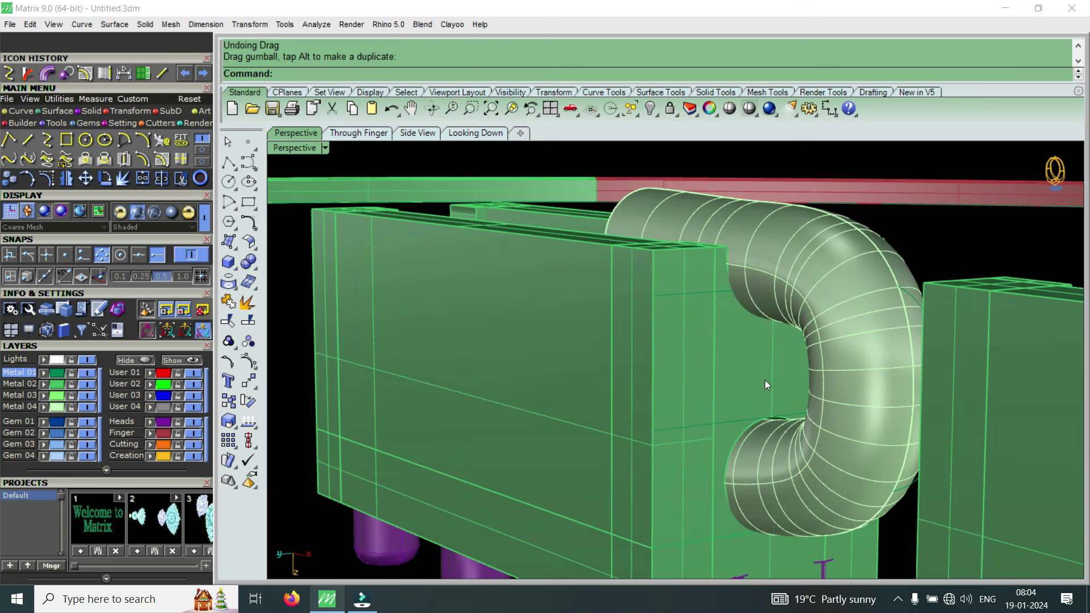
{"action": "scroll", "coordinate": [757, 382], "scroll_direction": "down", "scroll_amount": 3}
{"action": "mouse_move", "coordinate": [767, 337]}
{"action": "right_mouse_down"}
{"action": "mouse_move", "coordinate": [652, 377]}
{"action": "mouse_move", "coordinate": [648, 457]}
{"action": "mouse_move", "coordinate": [691, 465]}
{"action": "right_mouse_up"}
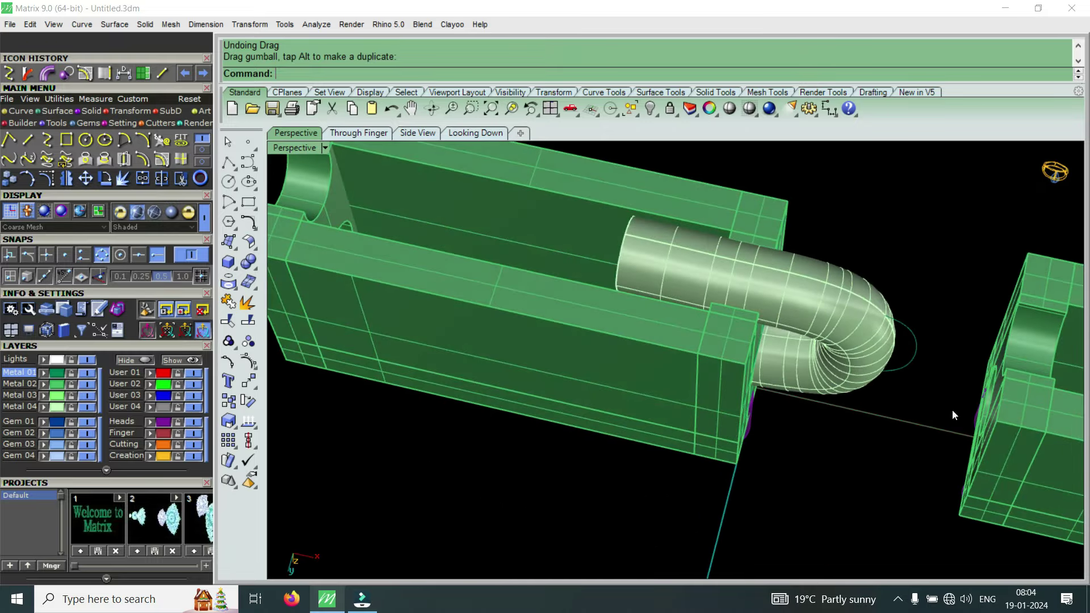
{"action": "scroll", "coordinate": [959, 421], "scroll_direction": "down", "scroll_amount": 2}
{"action": "right_click_drag", "start_coordinate": [959, 421], "coordinate": [788, 315]}
{"action": "scroll", "coordinate": [747, 322], "scroll_direction": "up", "scroll_amount": 3}
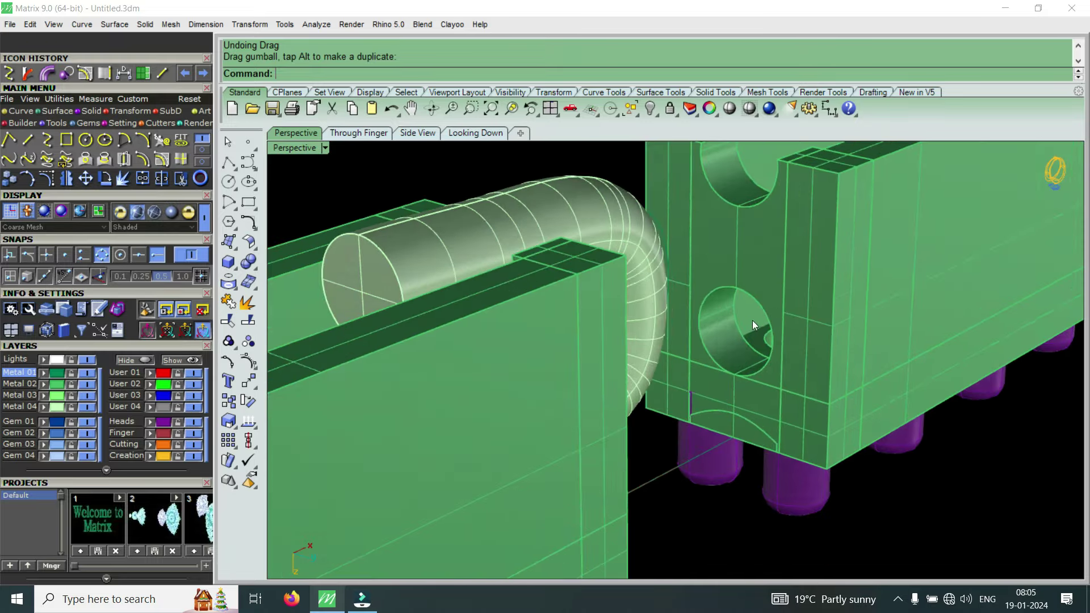
{"action": "scroll", "coordinate": [742, 330], "scroll_direction": "down", "scroll_amount": 2}
{"action": "scroll", "coordinate": [887, 265], "scroll_direction": "down", "scroll_amount": 5}
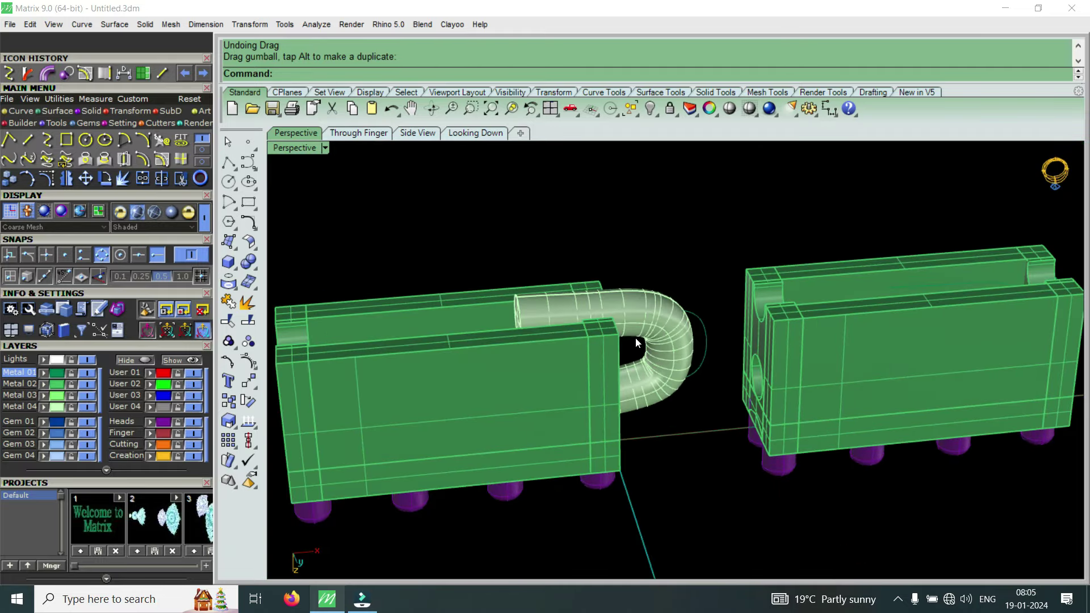
{"action": "scroll", "coordinate": [870, 294], "scroll_direction": "up", "scroll_amount": 3}
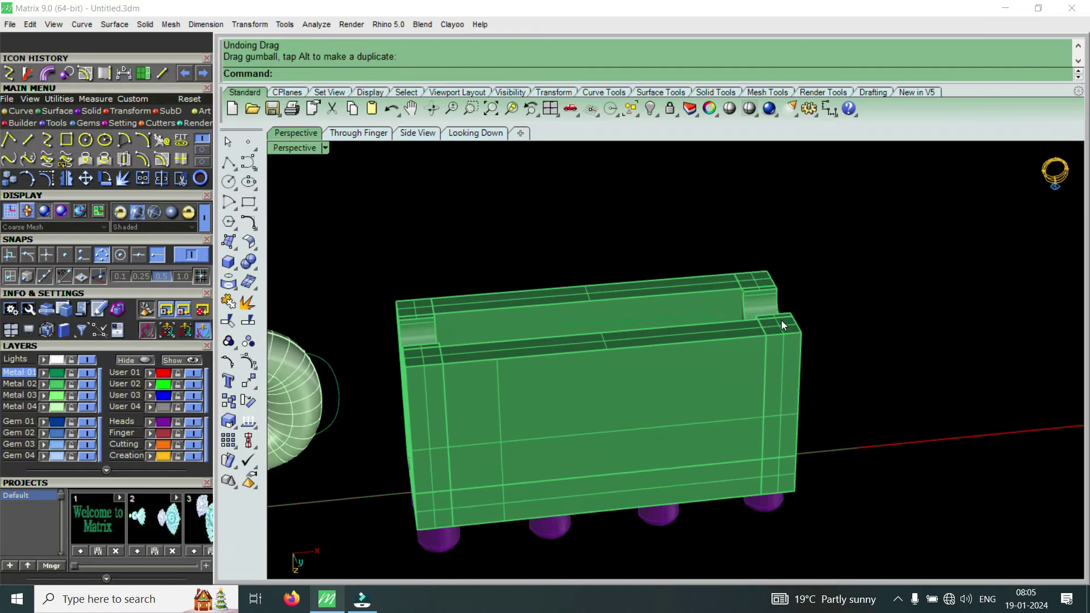
{"action": "scroll", "coordinate": [657, 369], "scroll_direction": "down", "scroll_amount": 3}
{"action": "scroll", "coordinate": [634, 343], "scroll_direction": "up", "scroll_amount": 5}
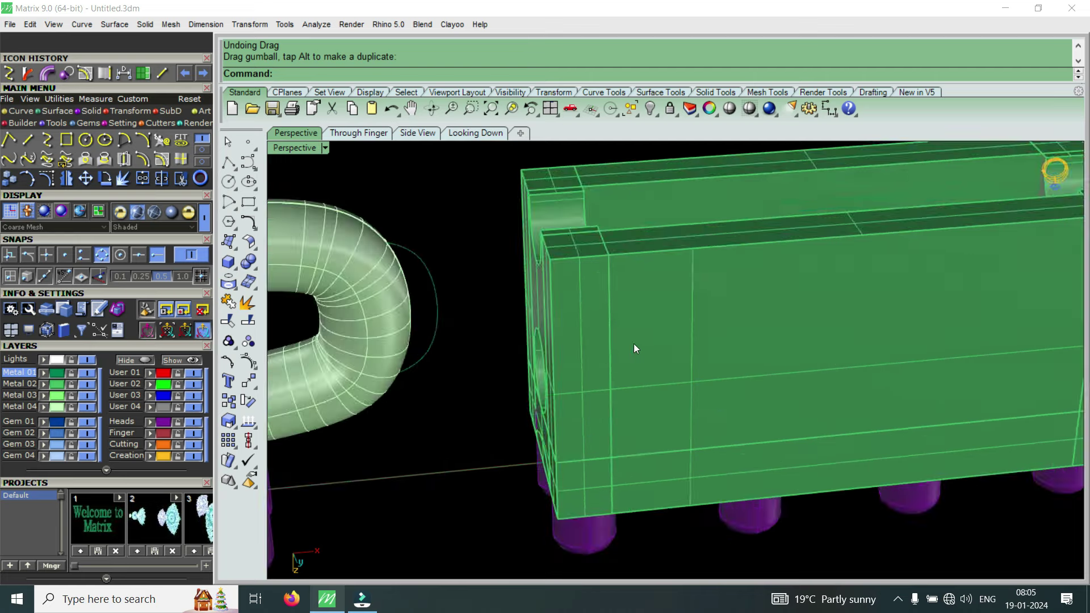
{"action": "scroll", "coordinate": [796, 309], "scroll_direction": "down", "scroll_amount": 2}
{"action": "mouse_move", "coordinate": [797, 313]}
{"action": "right_mouse_down"}
{"action": "mouse_move", "coordinate": [519, 405]}
{"action": "mouse_move", "coordinate": [835, 410]}
{"action": "right_mouse_up"}
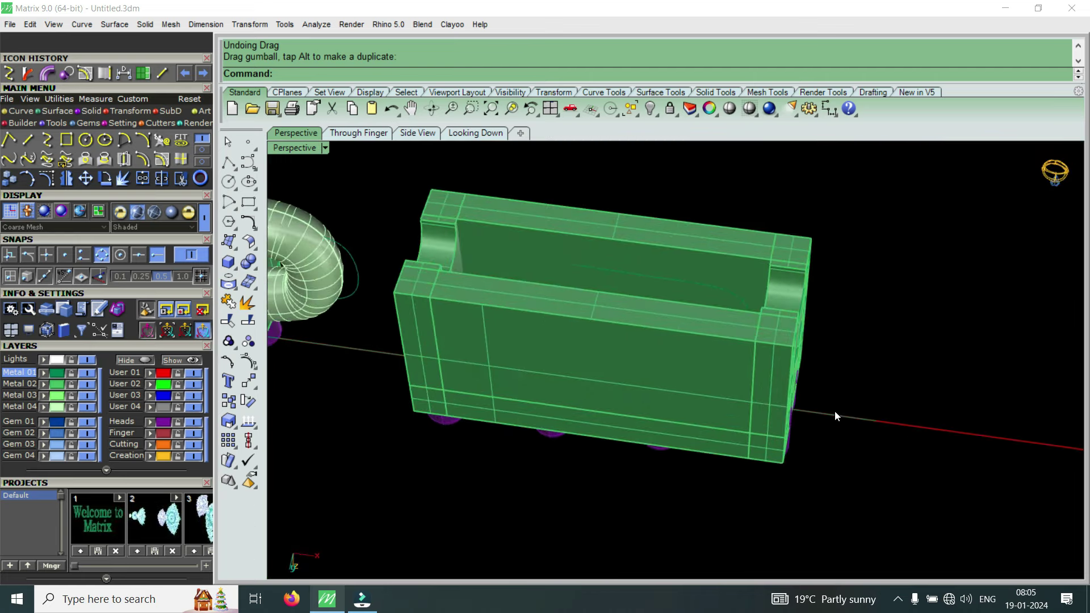
{"action": "scroll", "coordinate": [911, 333], "scroll_direction": "down", "scroll_amount": 3}
{"action": "scroll", "coordinate": [636, 292], "scroll_direction": "up", "scroll_amount": 2}
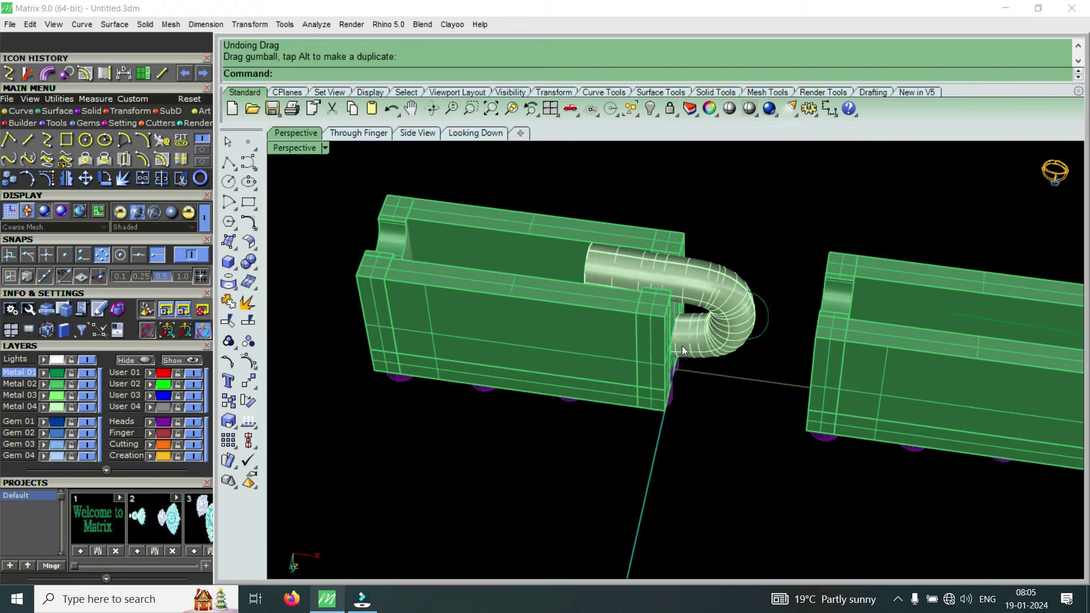
{"action": "left_click", "coordinate": [904, 367]}
{"action": "left_click_drag", "start_coordinate": [826, 350], "coordinate": [722, 350]}
{"action": "scroll", "coordinate": [624, 313], "scroll_direction": "up", "scroll_amount": 3}
{"action": "scroll", "coordinate": [529, 270], "scroll_direction": "up", "scroll_amount": 2}
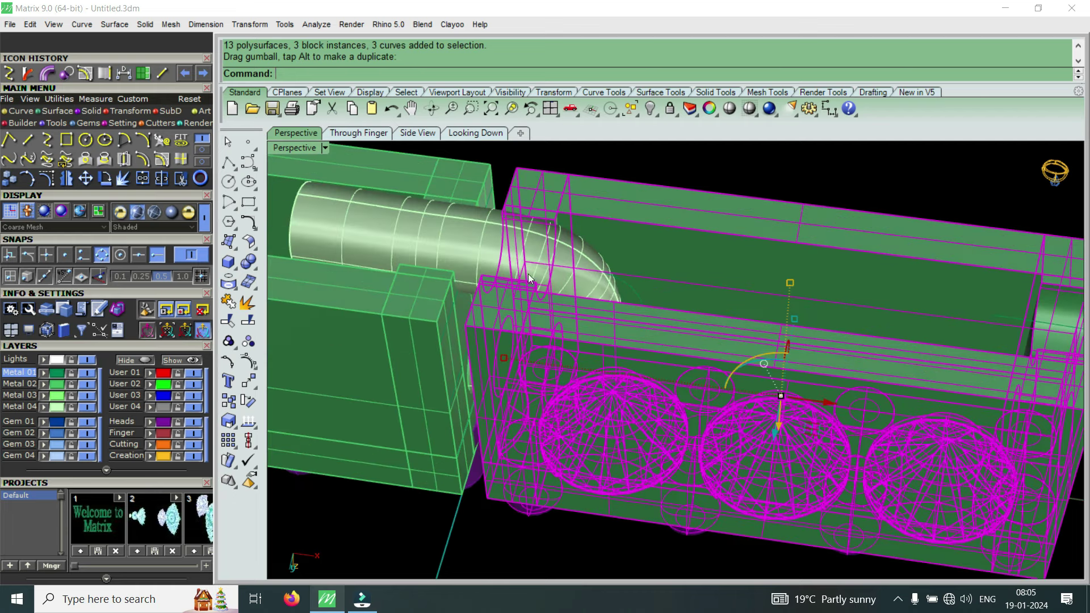
{"action": "scroll", "coordinate": [775, 351], "scroll_direction": "down", "scroll_amount": 3}
{"action": "scroll", "coordinate": [826, 388], "scroll_direction": "down", "scroll_amount": 5}
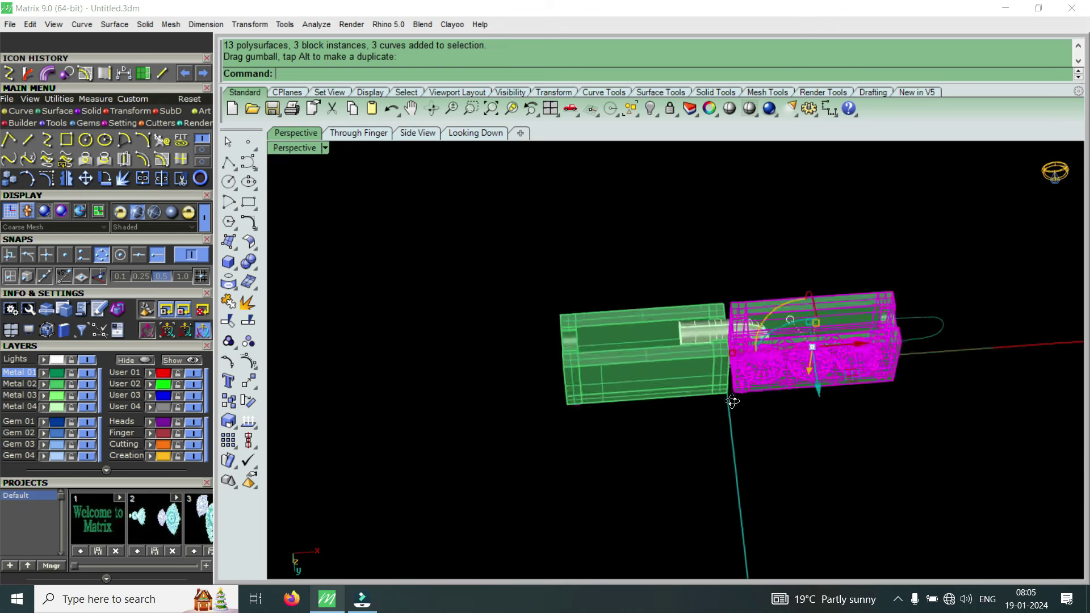
{"action": "scroll", "coordinate": [479, 318], "scroll_direction": "up", "scroll_amount": 6}
{"action": "scroll", "coordinate": [441, 296], "scroll_direction": "up", "scroll_amount": 2}
{"action": "scroll", "coordinate": [442, 295], "scroll_direction": "down", "scroll_amount": 4}
{"action": "scroll", "coordinate": [820, 354], "scroll_direction": "up", "scroll_amount": 3}
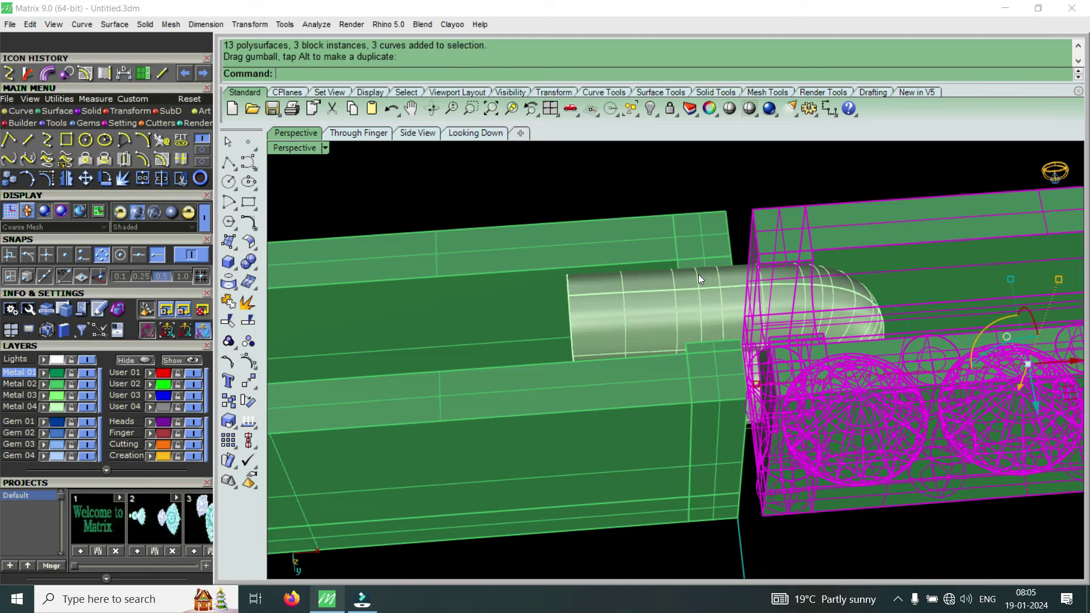
{"action": "scroll", "coordinate": [676, 343], "scroll_direction": "down", "scroll_amount": 3}
{"action": "scroll", "coordinate": [778, 339], "scroll_direction": "down", "scroll_amount": 3}
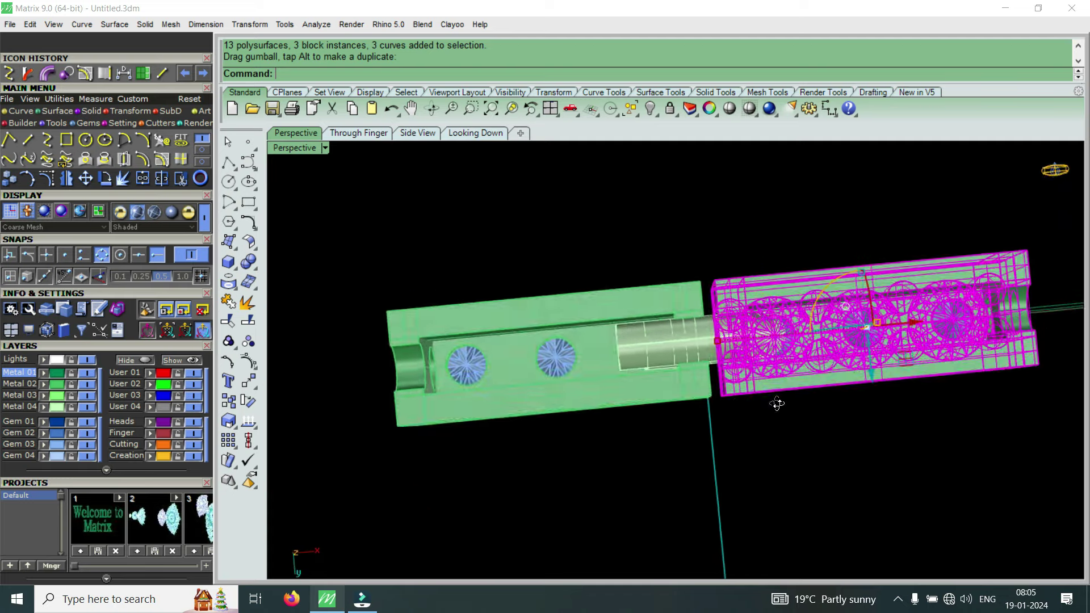
{"action": "scroll", "coordinate": [935, 370], "scroll_direction": "down", "scroll_amount": 2}
{"action": "mouse_move", "coordinate": [935, 370]}
{"action": "right_mouse_down"}
{"action": "mouse_move", "coordinate": [896, 353]}
{"action": "mouse_move", "coordinate": [796, 351]}
{"action": "right_mouse_up"}
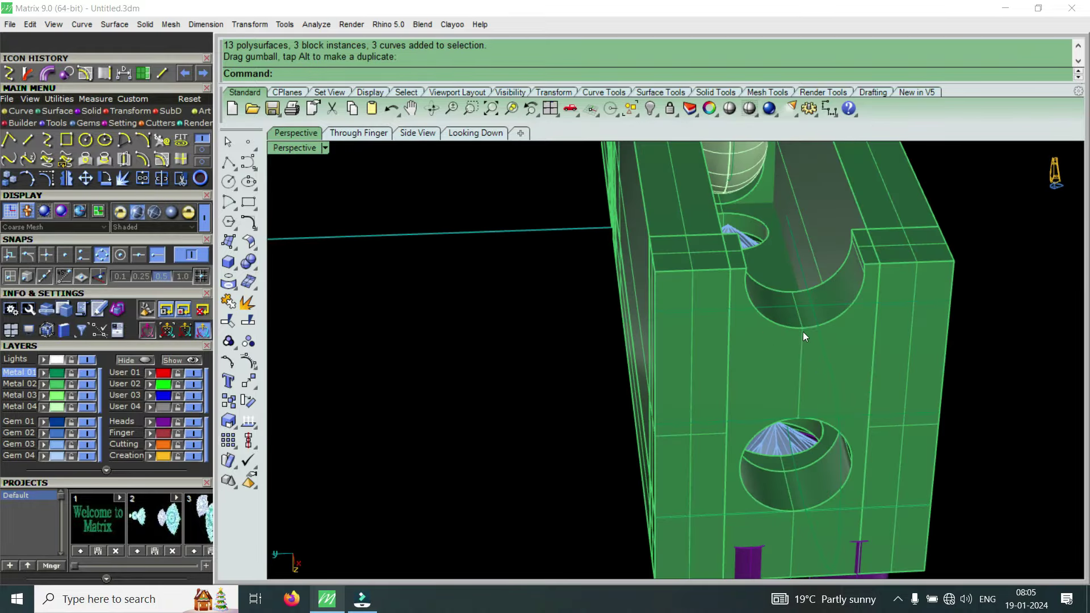
{"action": "scroll", "coordinate": [777, 392], "scroll_direction": "down", "scroll_amount": 2}
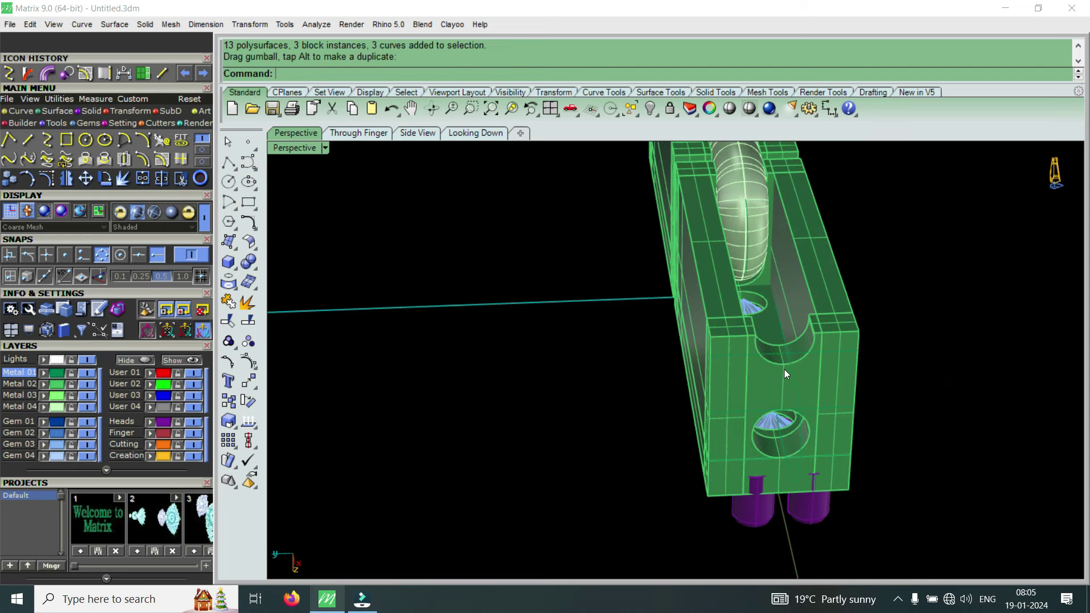
{"action": "scroll", "coordinate": [787, 371], "scroll_direction": "up", "scroll_amount": 2}
{"action": "scroll", "coordinate": [777, 369], "scroll_direction": "up", "scroll_amount": 1}
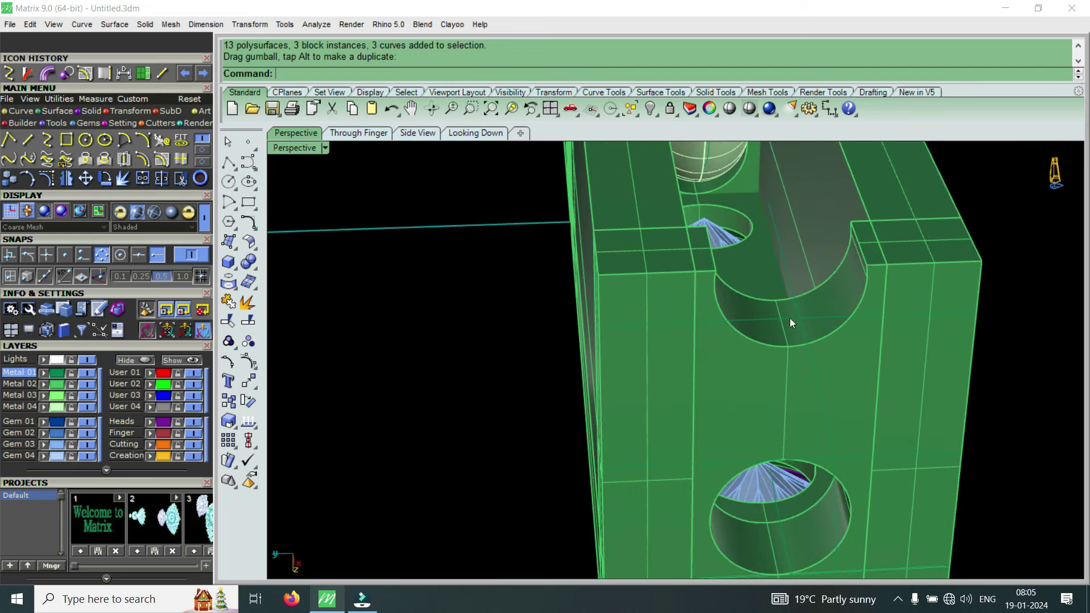
{"action": "scroll", "coordinate": [783, 358], "scroll_direction": "down", "scroll_amount": 2}
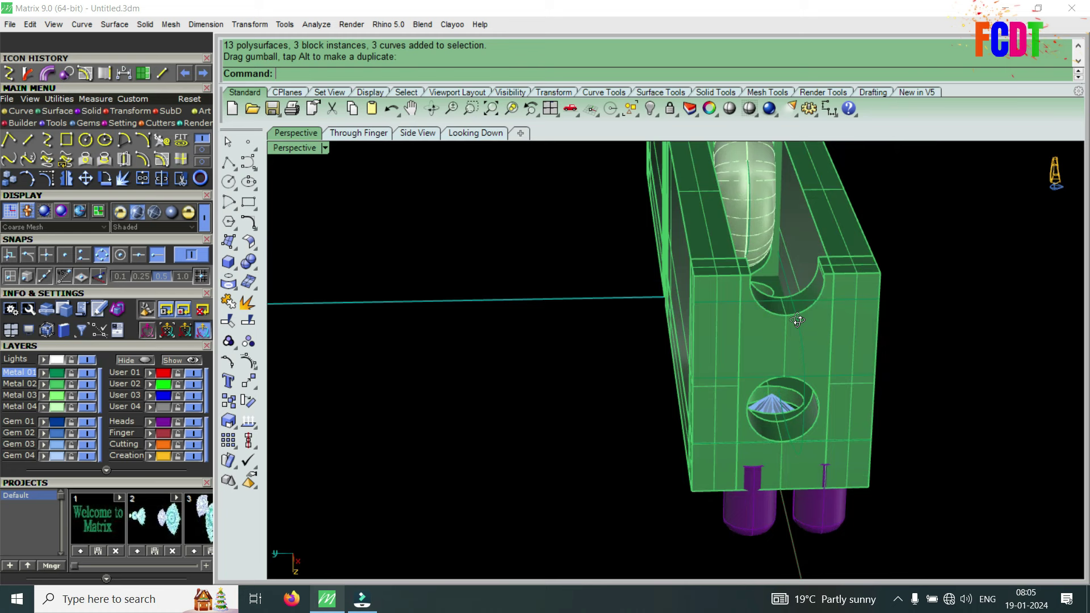
{"action": "right_click_drag", "start_coordinate": [782, 356], "coordinate": [753, 314]}
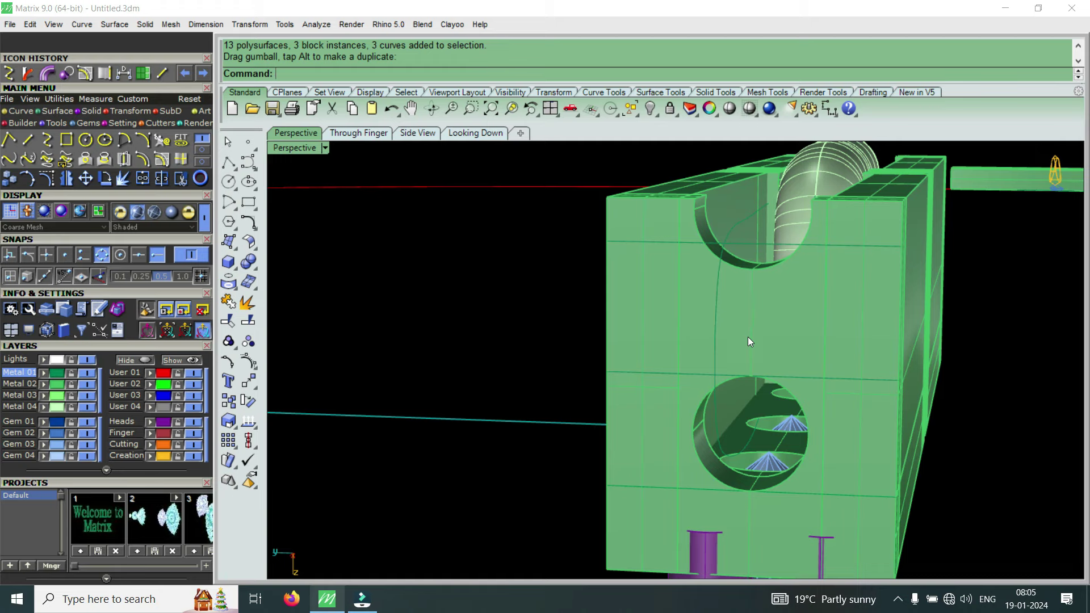
{"action": "mouse_move", "coordinate": [756, 326]}
{"action": "right_mouse_down"}
{"action": "mouse_move", "coordinate": [668, 280]}
{"action": "mouse_move", "coordinate": [688, 251]}
{"action": "right_mouse_up"}
{"action": "mouse_move", "coordinate": [769, 221]}
{"action": "right_mouse_down"}
{"action": "mouse_move", "coordinate": [750, 205]}
{"action": "mouse_move", "coordinate": [815, 230]}
{"action": "right_mouse_up"}
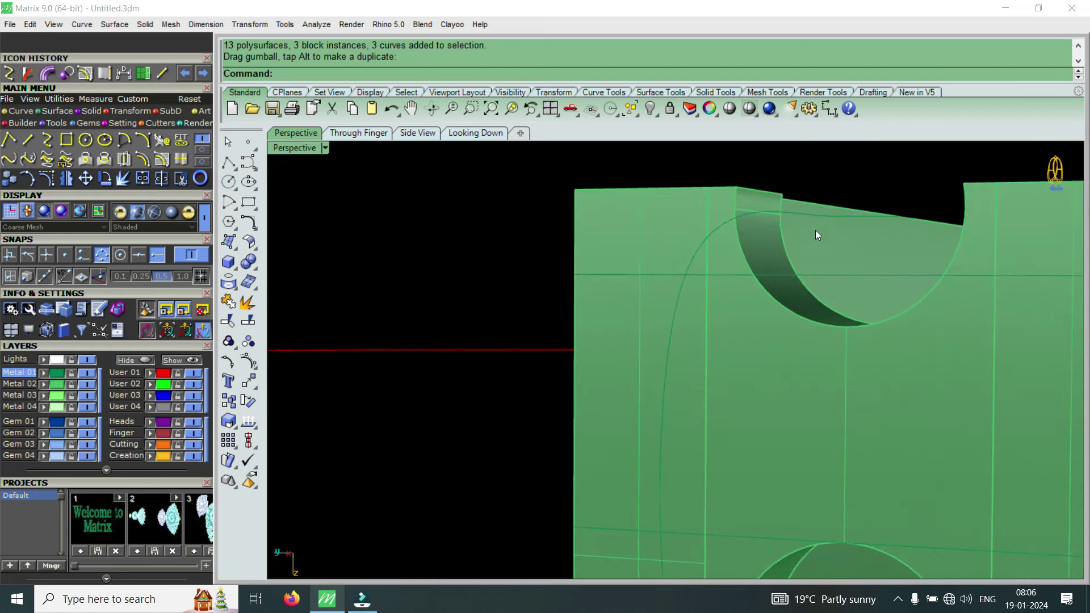
{"action": "scroll", "coordinate": [824, 245], "scroll_direction": "down", "scroll_amount": 3}
{"action": "scroll", "coordinate": [779, 227], "scroll_direction": "up", "scroll_amount": 2}
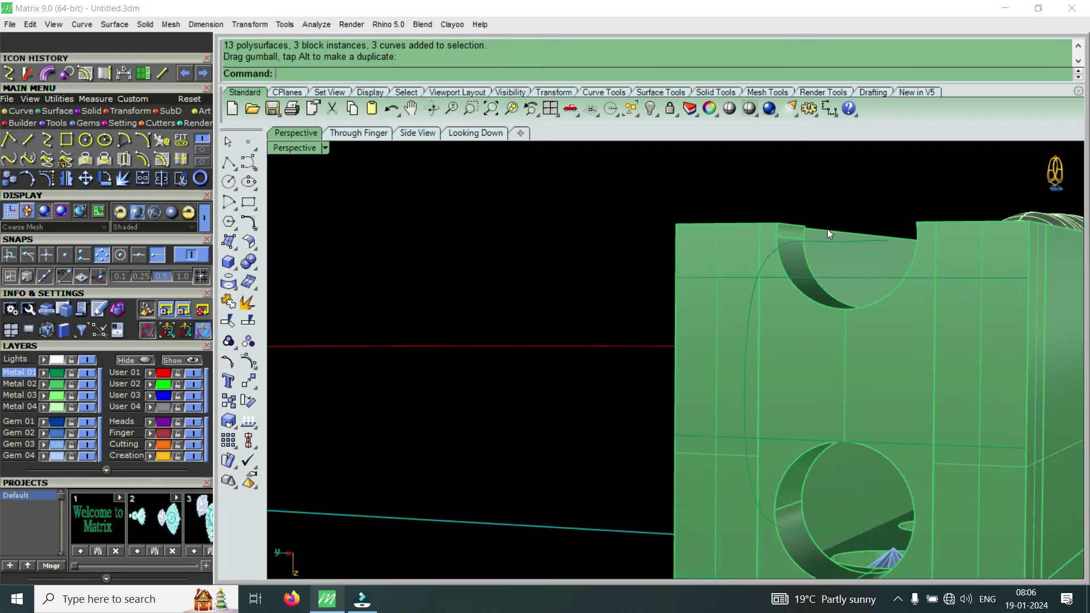
{"action": "scroll", "coordinate": [799, 228], "scroll_direction": "up", "scroll_amount": 1}
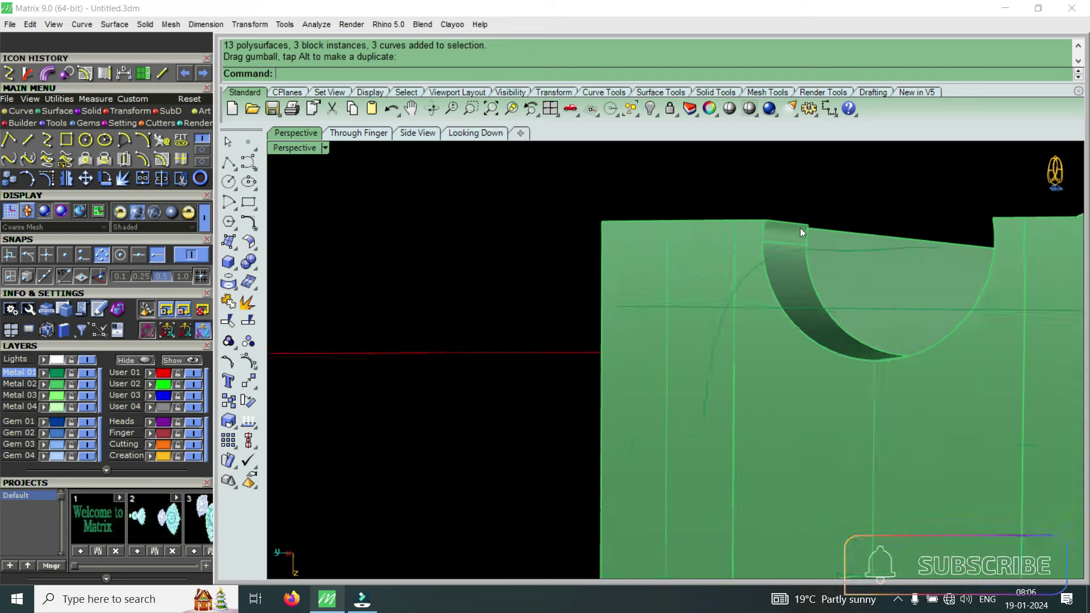
{"action": "scroll", "coordinate": [778, 244], "scroll_direction": "up", "scroll_amount": 2}
{"action": "scroll", "coordinate": [761, 241], "scroll_direction": "up", "scroll_amount": 1}
{"action": "scroll", "coordinate": [761, 241], "scroll_direction": "down", "scroll_amount": 3}
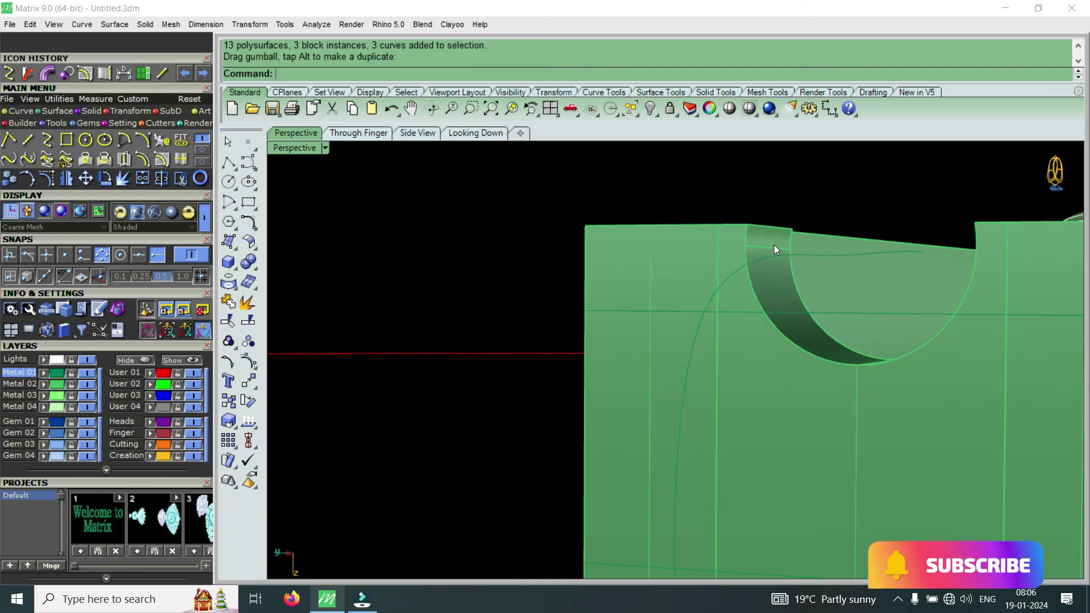
{"action": "scroll", "coordinate": [776, 247], "scroll_direction": "down", "scroll_amount": 1}
{"action": "scroll", "coordinate": [860, 268], "scroll_direction": "down", "scroll_amount": 1}
{"action": "scroll", "coordinate": [847, 279], "scroll_direction": "down", "scroll_amount": 1}
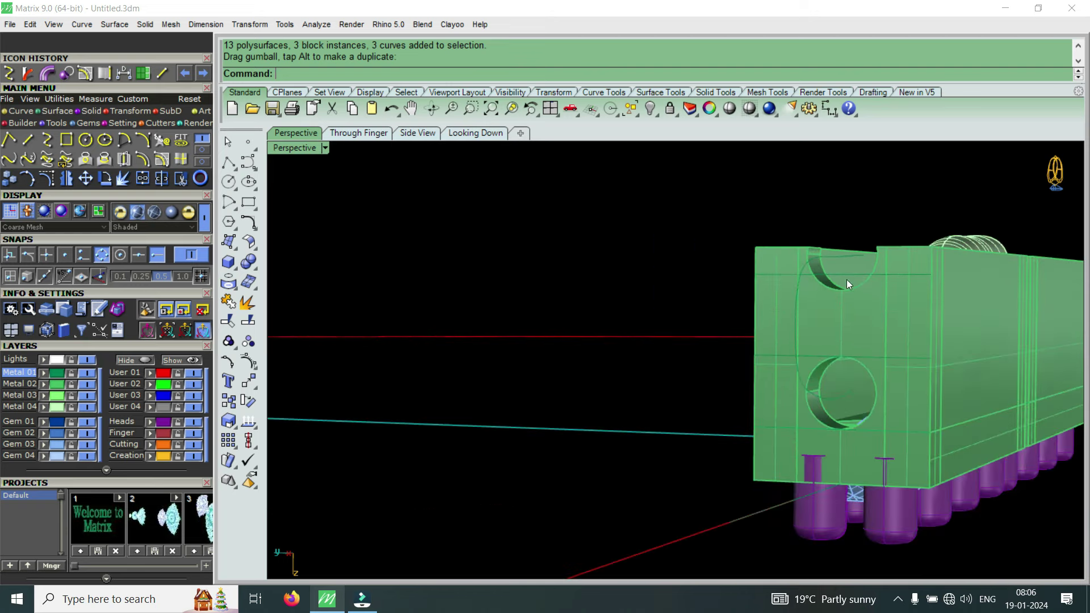
{"action": "scroll", "coordinate": [850, 270], "scroll_direction": "up", "scroll_amount": 2}
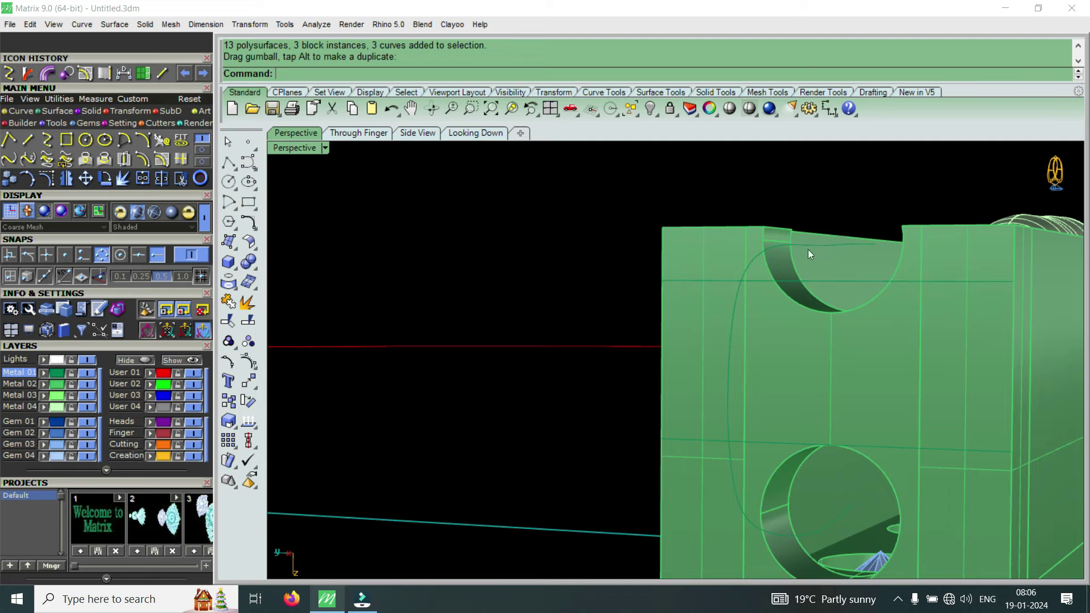
{"action": "scroll", "coordinate": [858, 247], "scroll_direction": "down", "scroll_amount": 3}
{"action": "mouse_move", "coordinate": [859, 247]}
{"action": "right_mouse_down"}
{"action": "mouse_move", "coordinate": [943, 357]}
{"action": "mouse_move", "coordinate": [1033, 258]}
{"action": "right_mouse_up"}
{"action": "scroll", "coordinate": [903, 261], "scroll_direction": "up", "scroll_amount": 3}
{"action": "mouse_move", "coordinate": [906, 266]}
{"action": "right_mouse_down"}
{"action": "mouse_move", "coordinate": [854, 312]}
{"action": "mouse_move", "coordinate": [945, 227]}
{"action": "right_mouse_up"}
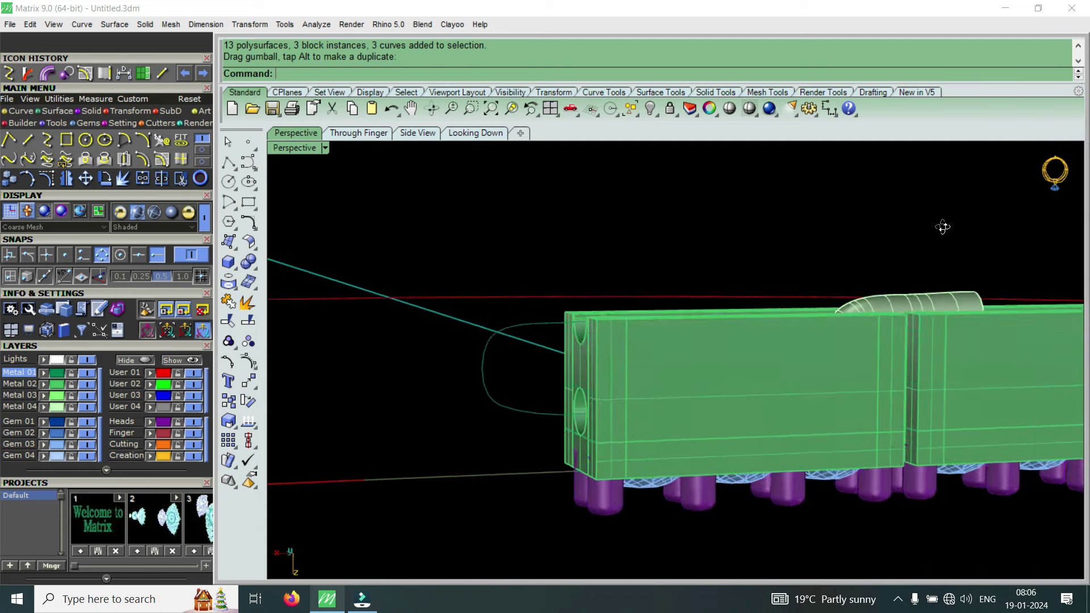
{"action": "scroll", "coordinate": [919, 290], "scroll_direction": "up", "scroll_amount": 3}
{"action": "scroll", "coordinate": [880, 283], "scroll_direction": "up", "scroll_amount": 1}
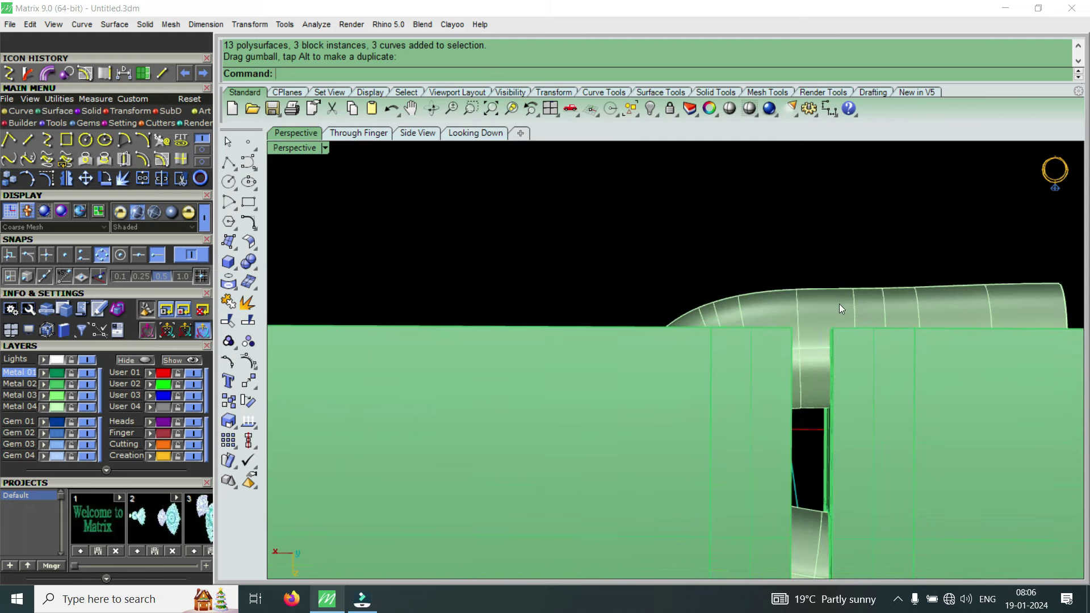
{"action": "mouse_move", "coordinate": [804, 323]}
{"action": "right_mouse_down"}
{"action": "mouse_move", "coordinate": [891, 314]}
{"action": "mouse_move", "coordinate": [691, 349]}
{"action": "mouse_move", "coordinate": [875, 315]}
{"action": "mouse_move", "coordinate": [823, 324]}
{"action": "mouse_move", "coordinate": [858, 314]}
{"action": "mouse_move", "coordinate": [816, 356]}
{"action": "mouse_move", "coordinate": [852, 343]}
{"action": "mouse_move", "coordinate": [875, 360]}
{"action": "right_mouse_up"}
{"action": "scroll", "coordinate": [875, 311], "scroll_direction": "up", "scroll_amount": 3}
{"action": "scroll", "coordinate": [918, 332], "scroll_direction": "down", "scroll_amount": 3}
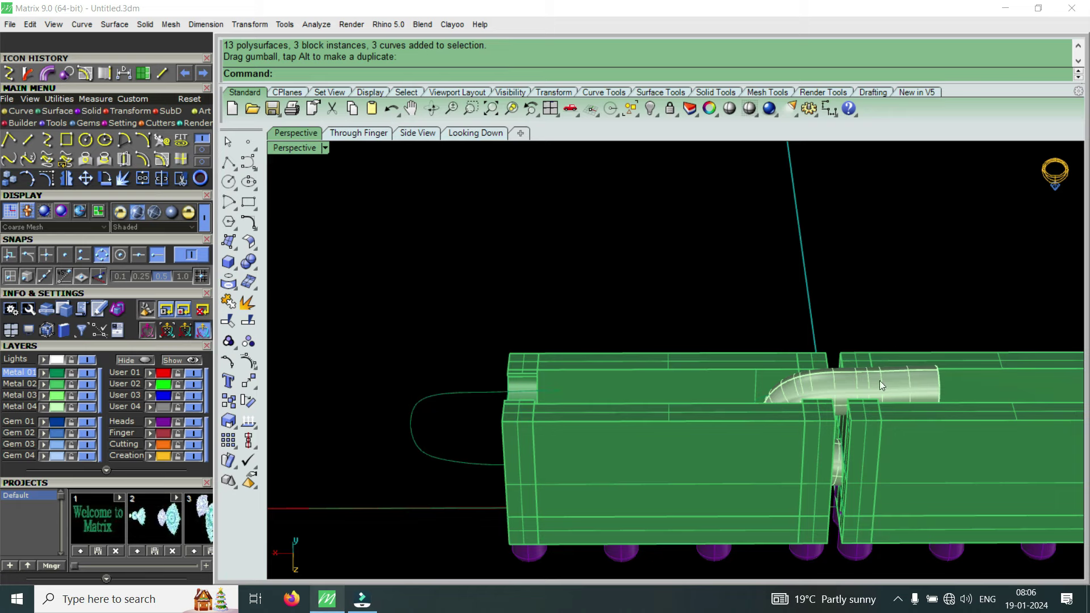
{"action": "scroll", "coordinate": [932, 398], "scroll_direction": "up", "scroll_amount": 2}
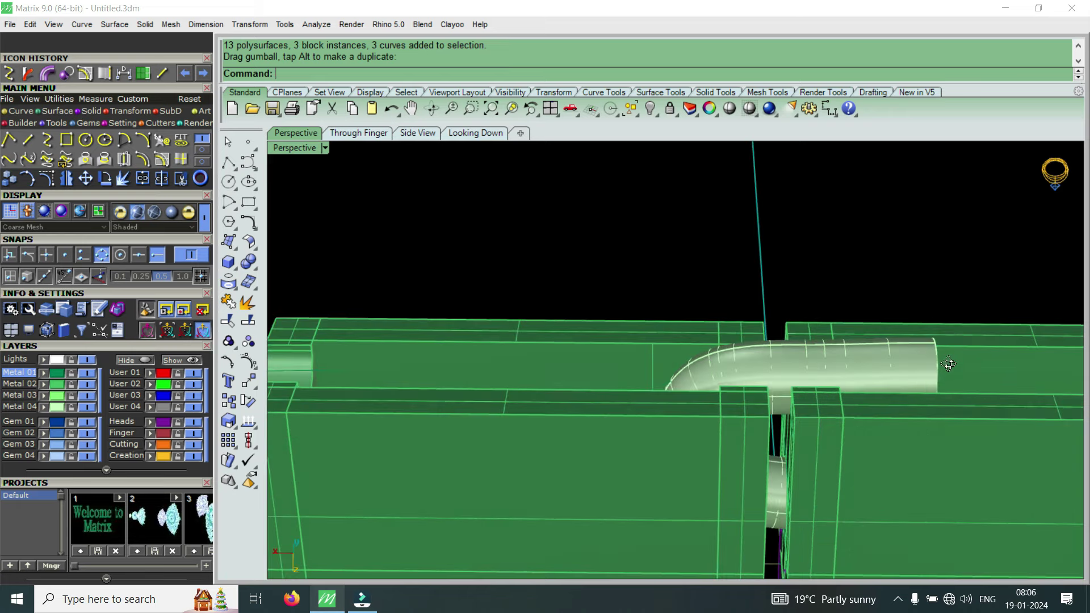
{"action": "scroll", "coordinate": [901, 317], "scroll_direction": "up", "scroll_amount": 2}
{"action": "scroll", "coordinate": [881, 340], "scroll_direction": "up", "scroll_amount": 2}
{"action": "scroll", "coordinate": [841, 335], "scroll_direction": "down", "scroll_amount": 2}
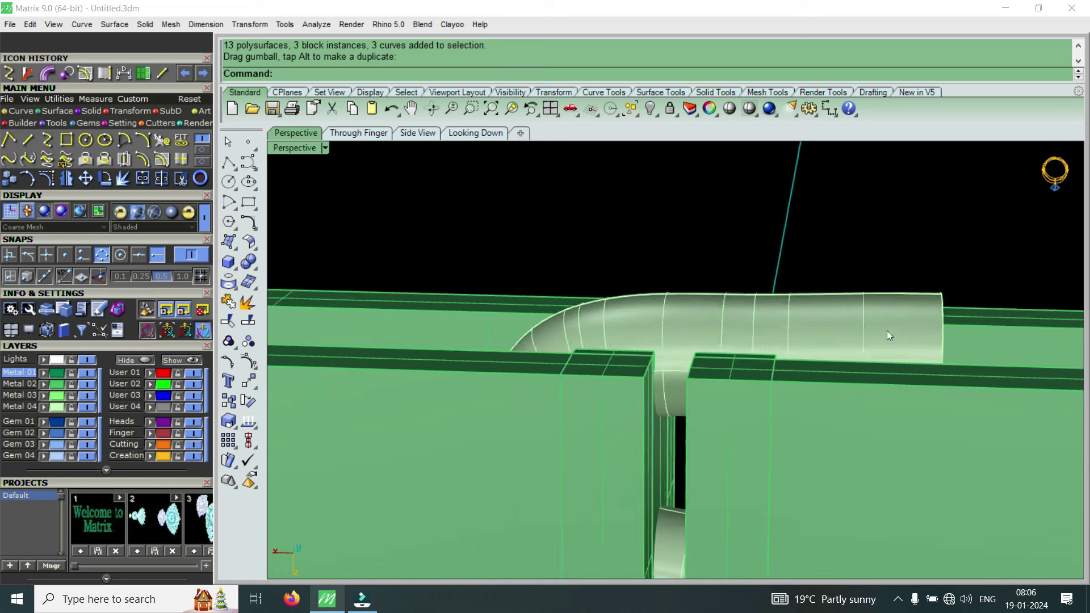
{"action": "scroll", "coordinate": [878, 330], "scroll_direction": "down", "scroll_amount": 2}
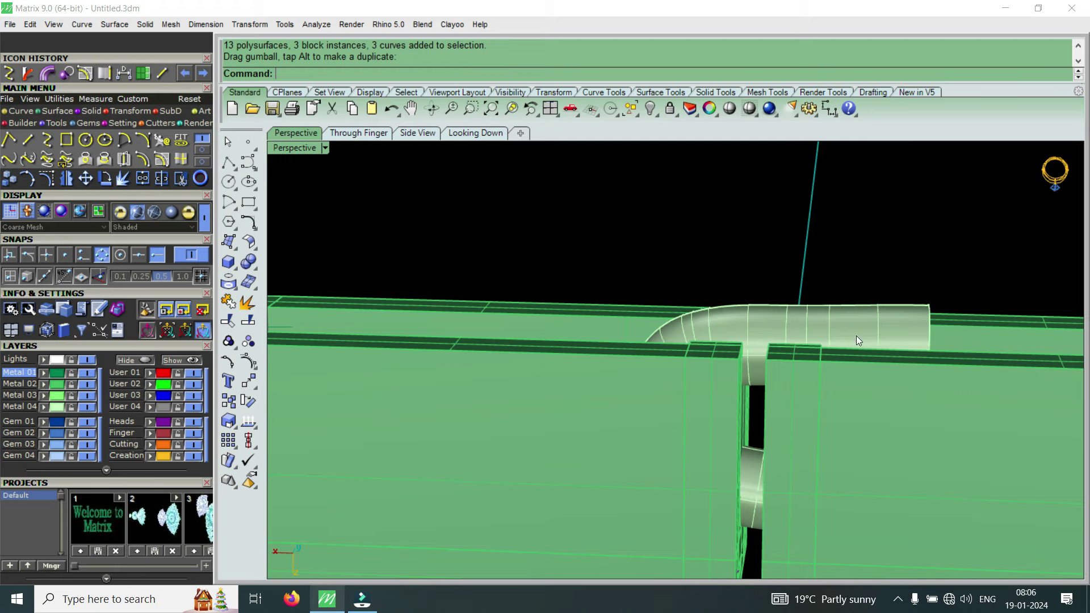
{"action": "right_click_drag", "start_coordinate": [811, 330], "coordinate": [733, 336]}
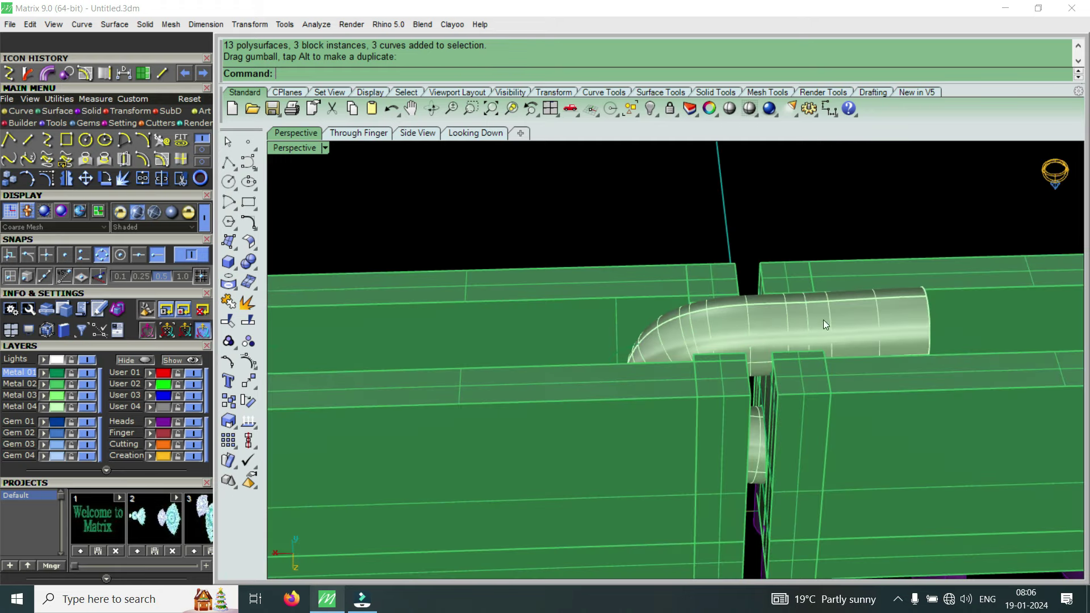
{"action": "scroll", "coordinate": [812, 333], "scroll_direction": "down", "scroll_amount": 5}
{"action": "scroll", "coordinate": [870, 316], "scroll_direction": "down", "scroll_amount": 3}
{"action": "mouse_move", "coordinate": [805, 343]}
{"action": "right_mouse_down"}
{"action": "mouse_move", "coordinate": [642, 364]}
{"action": "mouse_move", "coordinate": [535, 311]}
{"action": "right_mouse_up"}
{"action": "scroll", "coordinate": [642, 365], "scroll_direction": "up", "scroll_amount": 4}
{"action": "scroll", "coordinate": [534, 311], "scroll_direction": "up", "scroll_amount": 2}
{"action": "mouse_move", "coordinate": [624, 349]}
{"action": "right_mouse_down"}
{"action": "mouse_move", "coordinate": [690, 387]}
{"action": "mouse_move", "coordinate": [705, 386]}
{"action": "mouse_move", "coordinate": [679, 355]}
{"action": "mouse_move", "coordinate": [795, 409]}
{"action": "mouse_move", "coordinate": [717, 389]}
{"action": "mouse_move", "coordinate": [665, 298]}
{"action": "mouse_move", "coordinate": [573, 358]}
{"action": "right_mouse_up"}
{"action": "scroll", "coordinate": [692, 439], "scroll_direction": "up", "scroll_amount": 1}
{"action": "scroll", "coordinate": [692, 439], "scroll_direction": "down", "scroll_amount": 2}
{"action": "scroll", "coordinate": [731, 409], "scroll_direction": "down", "scroll_amount": 2}
{"action": "scroll", "coordinate": [665, 297], "scroll_direction": "down", "scroll_amount": 2}
{"action": "scroll", "coordinate": [644, 315], "scroll_direction": "up", "scroll_amount": 3}
{"action": "right_click_drag", "start_coordinate": [645, 315], "coordinate": [575, 281]}
{"action": "scroll", "coordinate": [575, 282], "scroll_direction": "up", "scroll_amount": 2}
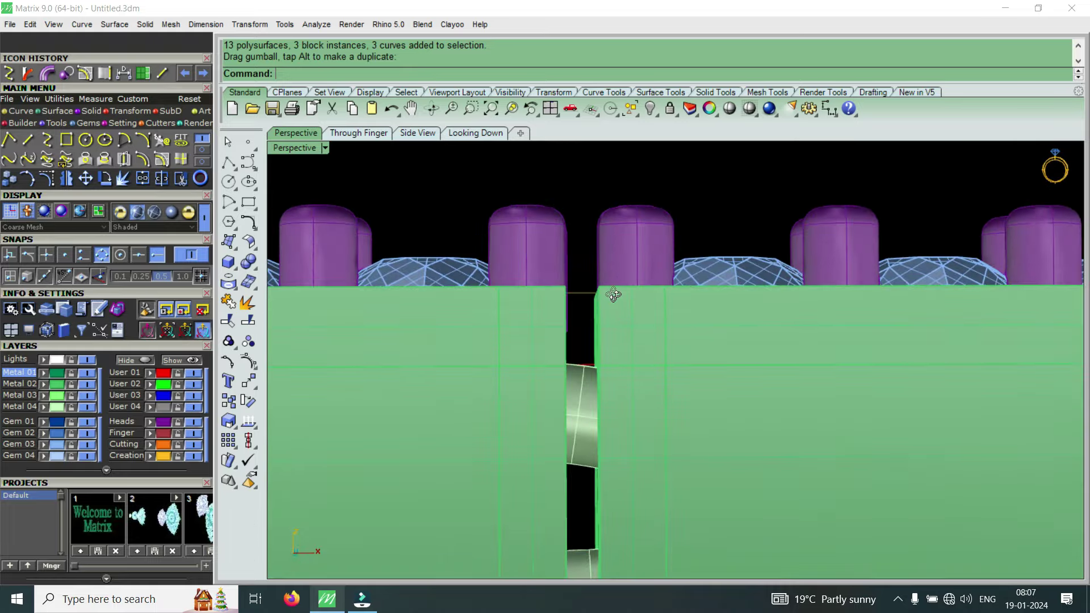
{"action": "scroll", "coordinate": [590, 301], "scroll_direction": "down", "scroll_amount": 2}
{"action": "scroll", "coordinate": [596, 307], "scroll_direction": "down", "scroll_amount": 1}
{"action": "left_click", "coordinate": [712, 333]}
{"action": "left_click_drag", "start_coordinate": [792, 316], "coordinate": [773, 331]}
{"action": "scroll", "coordinate": [505, 309], "scroll_direction": "up", "scroll_amount": 2}
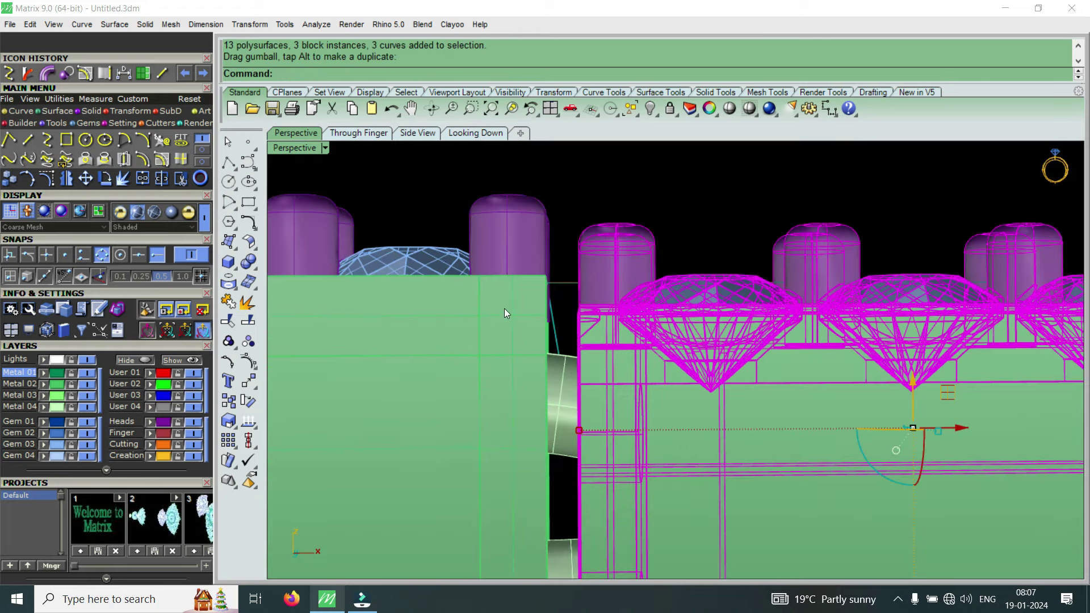
{"action": "scroll", "coordinate": [504, 307], "scroll_direction": "down", "scroll_amount": 3}
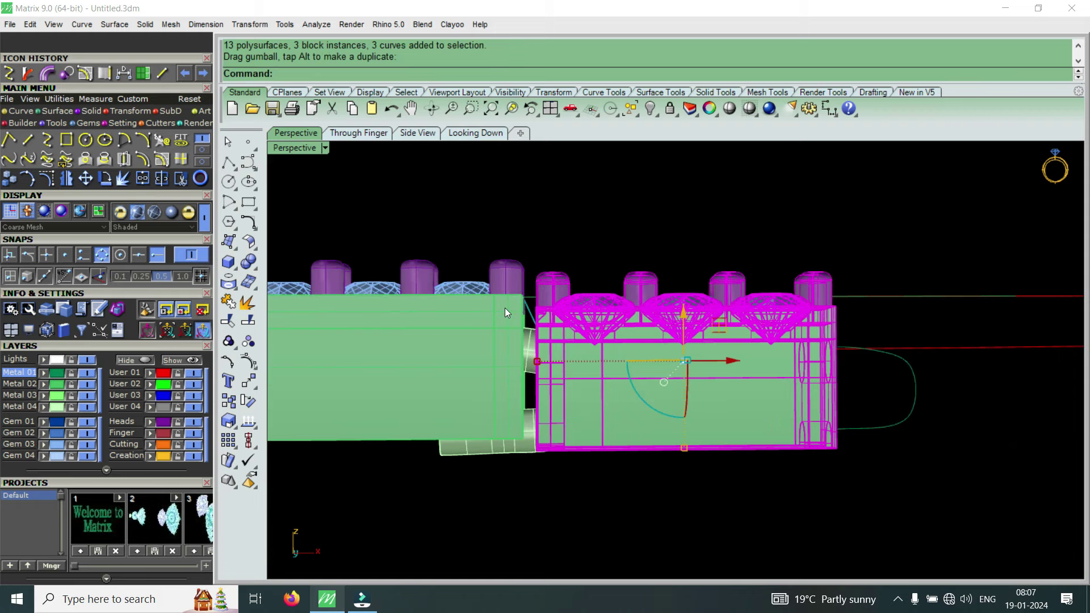
{"action": "key", "text": "ctrl+z"}
{"action": "key", "text": "Escape"}
{"action": "scroll", "coordinate": [505, 307], "scroll_direction": "up", "scroll_amount": 2}
{"action": "scroll", "coordinate": [526, 306], "scroll_direction": "up", "scroll_amount": 1}
{"action": "mouse_move", "coordinate": [526, 307]}
{"action": "right_mouse_down"}
{"action": "mouse_move", "coordinate": [548, 296]}
{"action": "mouse_move", "coordinate": [579, 395]}
{"action": "mouse_move", "coordinate": [620, 387]}
{"action": "mouse_move", "coordinate": [547, 273]}
{"action": "mouse_move", "coordinate": [731, 351]}
{"action": "mouse_move", "coordinate": [905, 294]}
{"action": "mouse_move", "coordinate": [758, 389]}
{"action": "mouse_move", "coordinate": [650, 359]}
{"action": "right_mouse_up"}
{"action": "scroll", "coordinate": [595, 297], "scroll_direction": "down", "scroll_amount": 3}
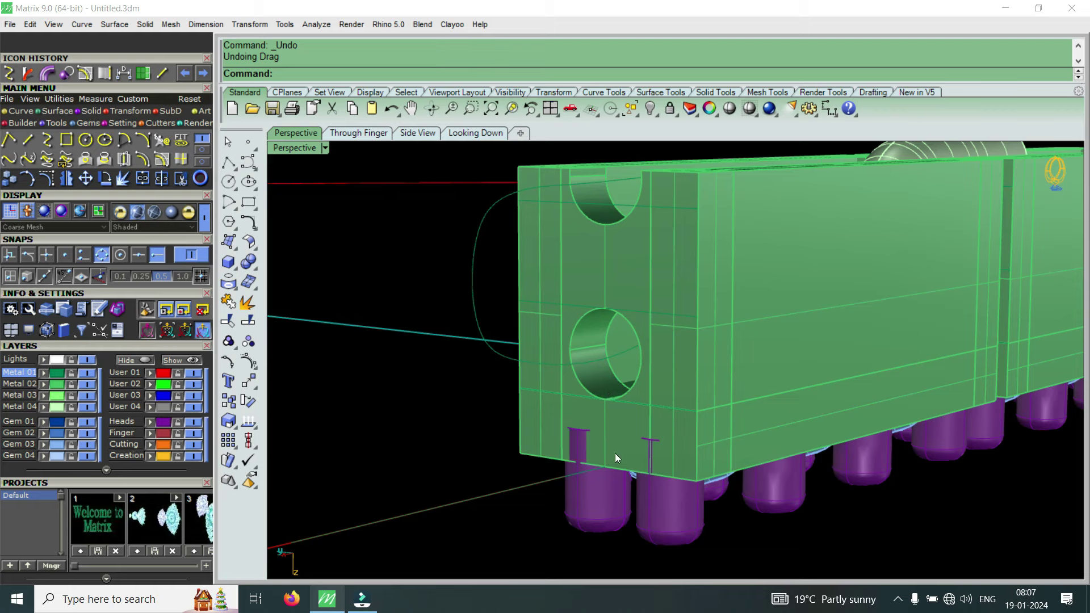
{"action": "scroll", "coordinate": [600, 395], "scroll_direction": "up", "scroll_amount": 3}
{"action": "scroll", "coordinate": [621, 410], "scroll_direction": "up", "scroll_amount": 2}
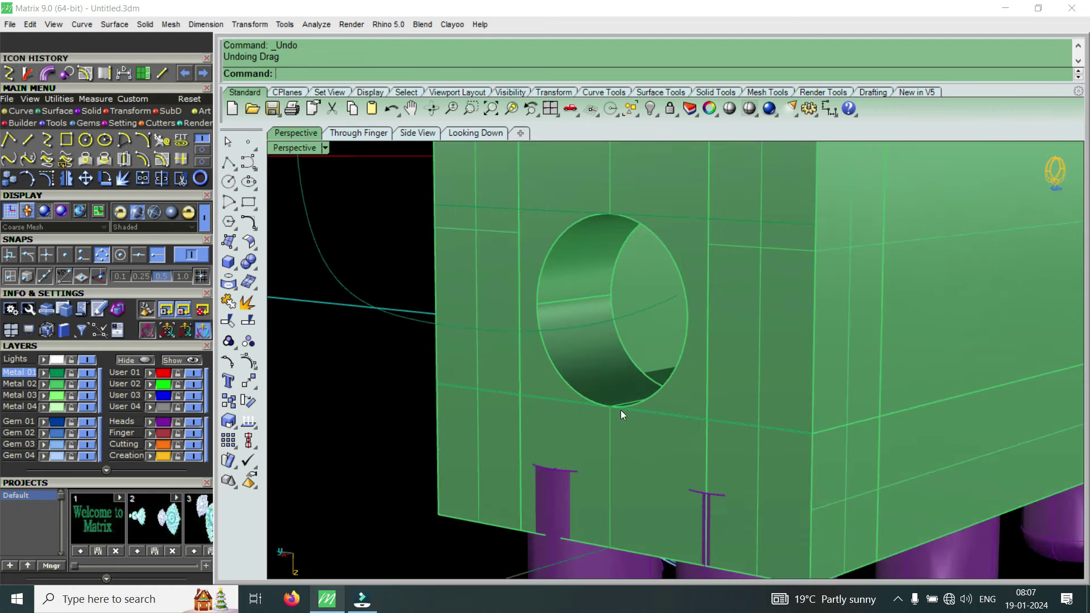
{"action": "scroll", "coordinate": [635, 382], "scroll_direction": "down", "scroll_amount": 5}
{"action": "scroll", "coordinate": [627, 339], "scroll_direction": "up", "scroll_amount": 4}
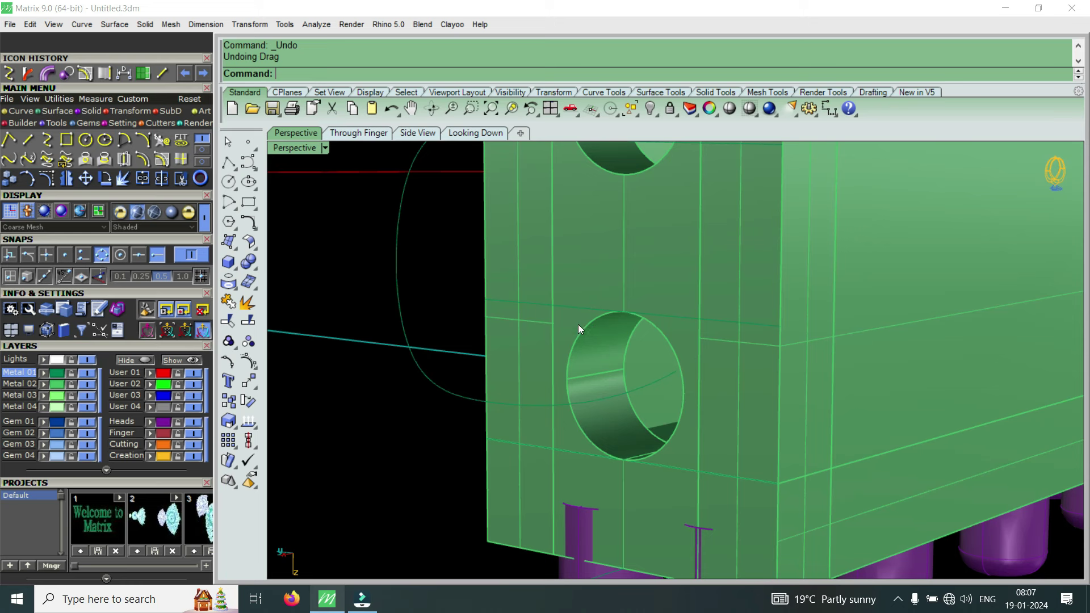
{"action": "mouse_move", "coordinate": [555, 373]}
{"action": "right_mouse_down"}
{"action": "mouse_move", "coordinate": [701, 438]}
{"action": "mouse_move", "coordinate": [536, 244]}
{"action": "mouse_move", "coordinate": [577, 285]}
{"action": "mouse_move", "coordinate": [557, 430]}
{"action": "mouse_move", "coordinate": [519, 478]}
{"action": "right_mouse_up"}
{"action": "scroll", "coordinate": [674, 333], "scroll_direction": "up", "scroll_amount": 3}
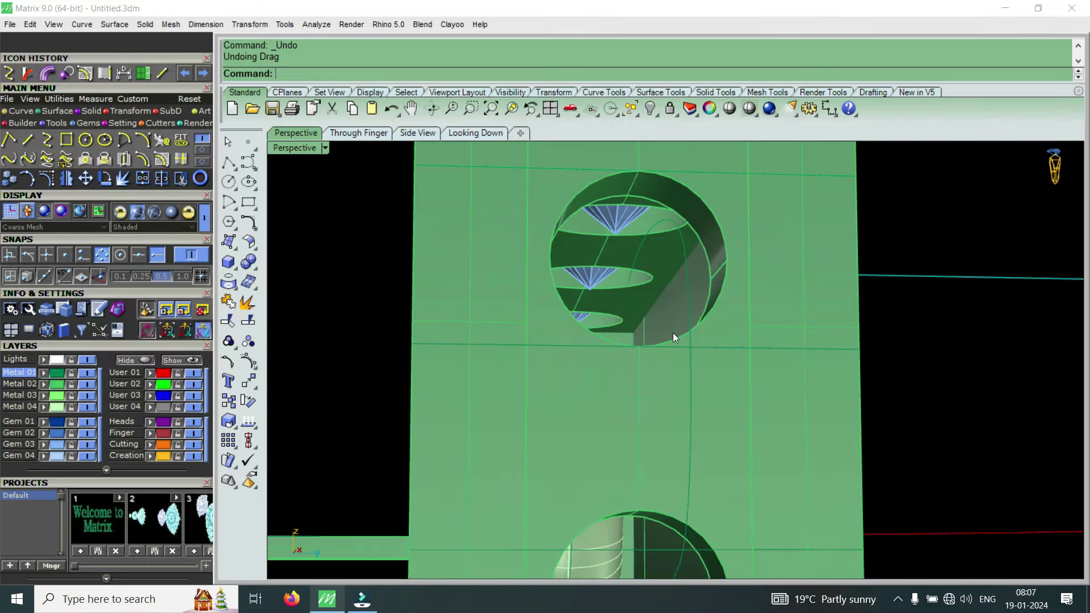
{"action": "scroll", "coordinate": [673, 334], "scroll_direction": "down", "scroll_amount": 4}
{"action": "right_click_drag", "start_coordinate": [673, 334], "coordinate": [654, 355]}
{"action": "scroll", "coordinate": [713, 311], "scroll_direction": "up", "scroll_amount": 2}
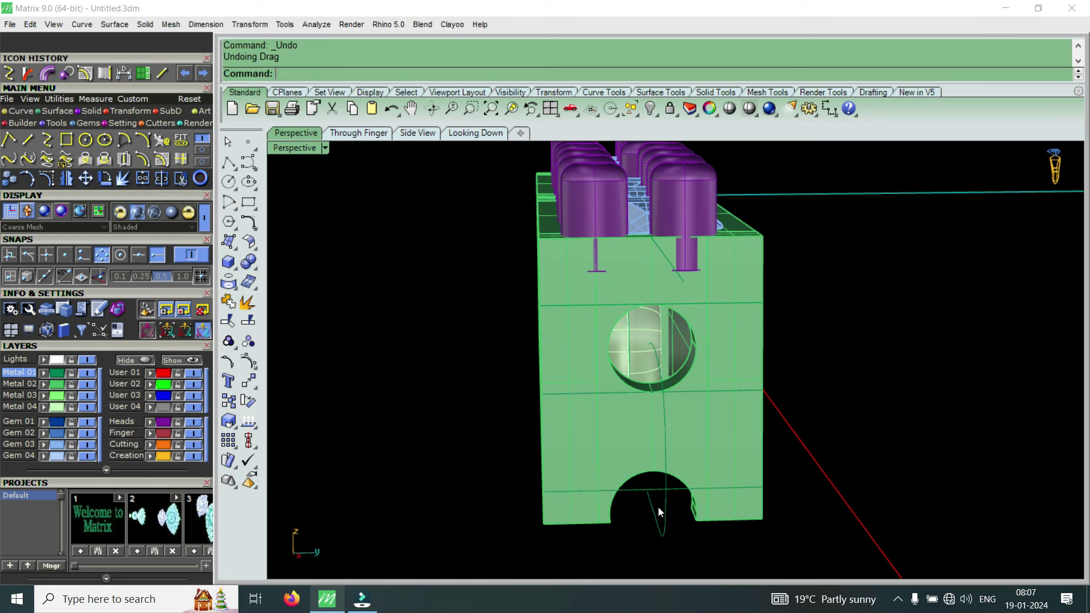
{"action": "mouse_move", "coordinate": [632, 526]}
{"action": "right_mouse_down"}
{"action": "mouse_move", "coordinate": [762, 269]}
{"action": "mouse_move", "coordinate": [634, 347]}
{"action": "mouse_move", "coordinate": [693, 252]}
{"action": "mouse_move", "coordinate": [682, 288]}
{"action": "mouse_move", "coordinate": [713, 311]}
{"action": "mouse_move", "coordinate": [688, 349]}
{"action": "mouse_move", "coordinate": [658, 357]}
{"action": "mouse_move", "coordinate": [664, 343]}
{"action": "mouse_move", "coordinate": [680, 348]}
{"action": "right_mouse_up"}
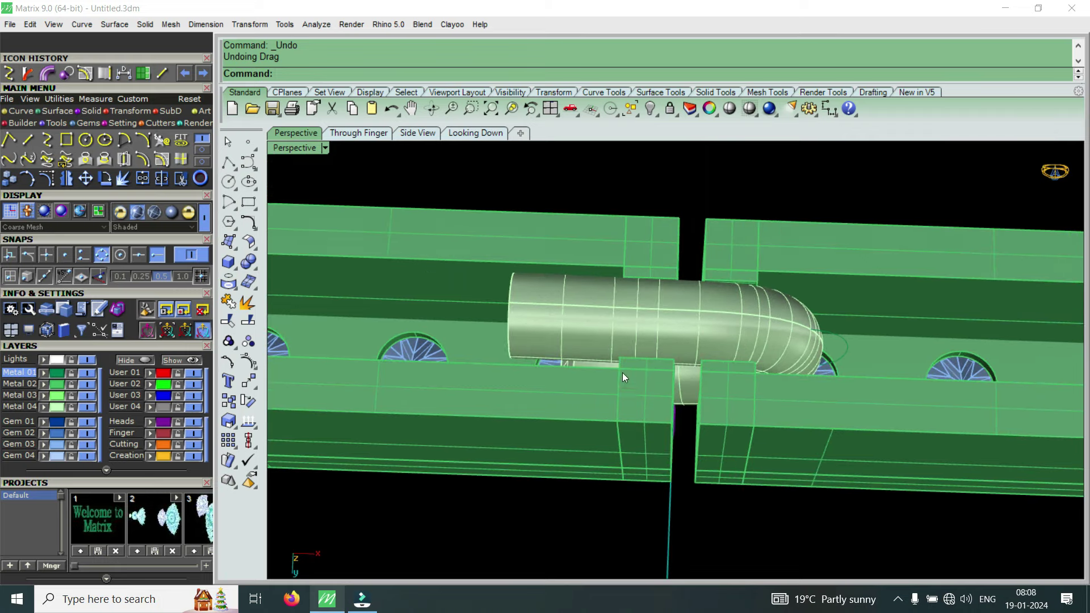
{"action": "right_click_drag", "start_coordinate": [623, 374], "coordinate": [652, 382]}
{"action": "mouse_move", "coordinate": [643, 421]}
{"action": "right_mouse_down"}
{"action": "mouse_move", "coordinate": [659, 344]}
{"action": "mouse_move", "coordinate": [628, 389]}
{"action": "mouse_move", "coordinate": [702, 437]}
{"action": "mouse_move", "coordinate": [663, 427]}
{"action": "mouse_move", "coordinate": [696, 437]}
{"action": "right_mouse_up"}
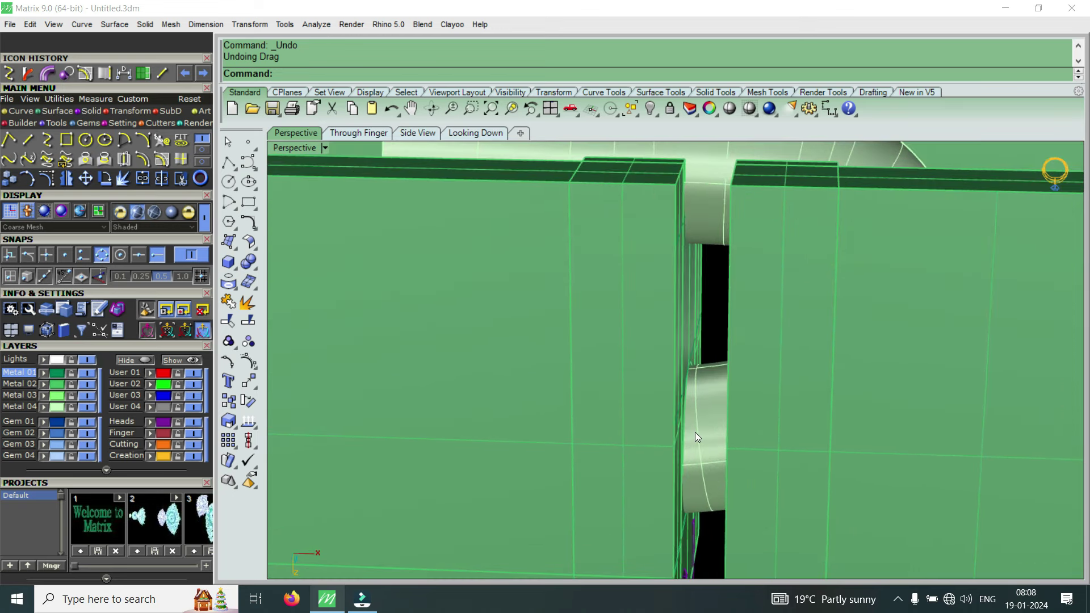
{"action": "scroll", "coordinate": [684, 442], "scroll_direction": "down", "scroll_amount": 2}
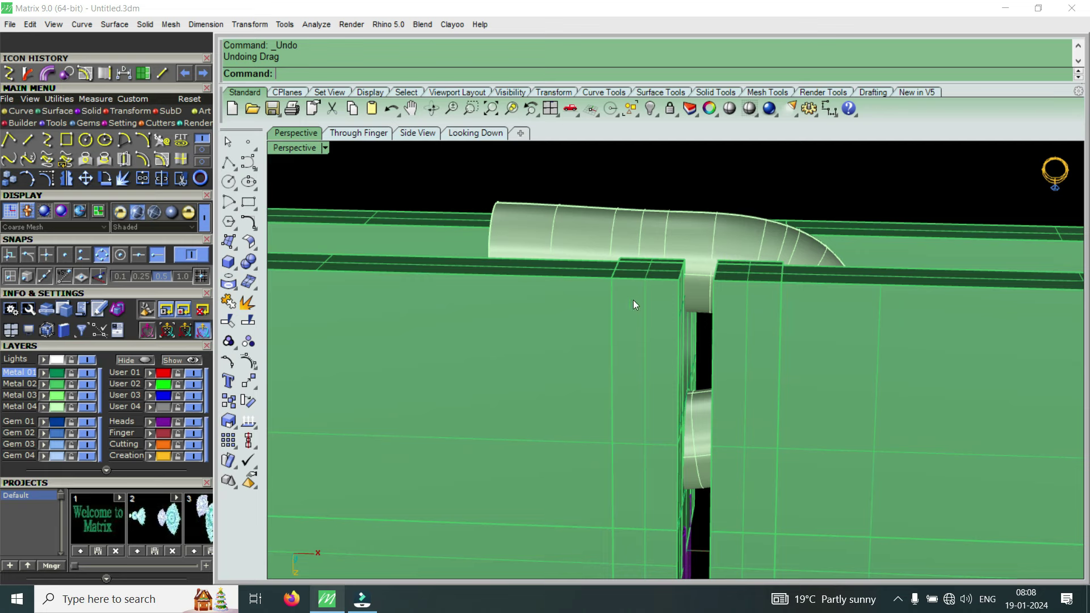
{"action": "scroll", "coordinate": [738, 371], "scroll_direction": "down", "scroll_amount": 5}
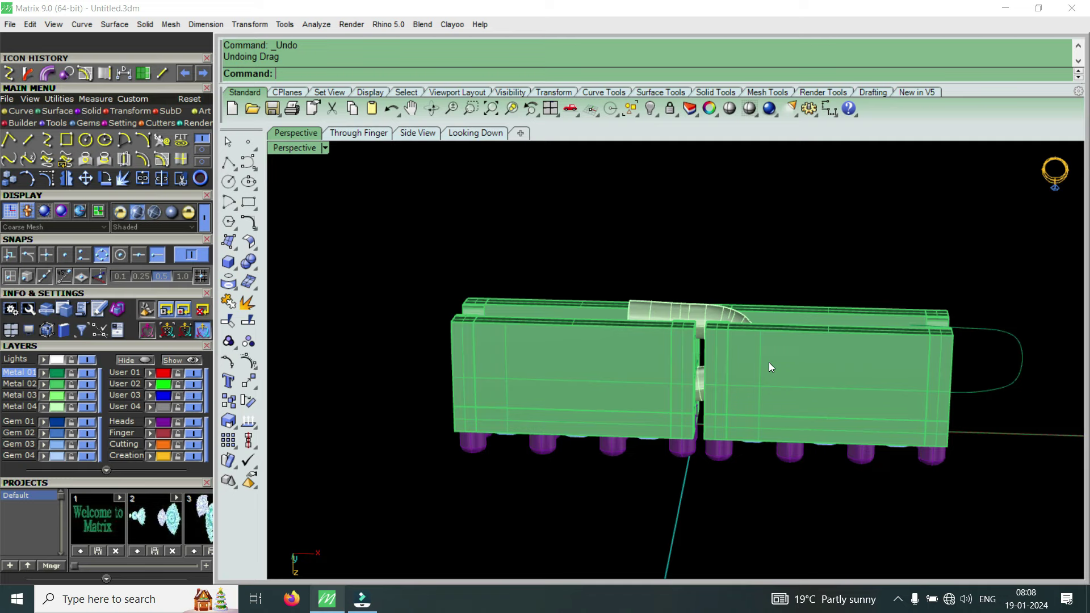
{"action": "scroll", "coordinate": [779, 320], "scroll_direction": "up", "scroll_amount": 5}
{"action": "right_click_drag", "start_coordinate": [682, 352], "coordinate": [686, 426]}
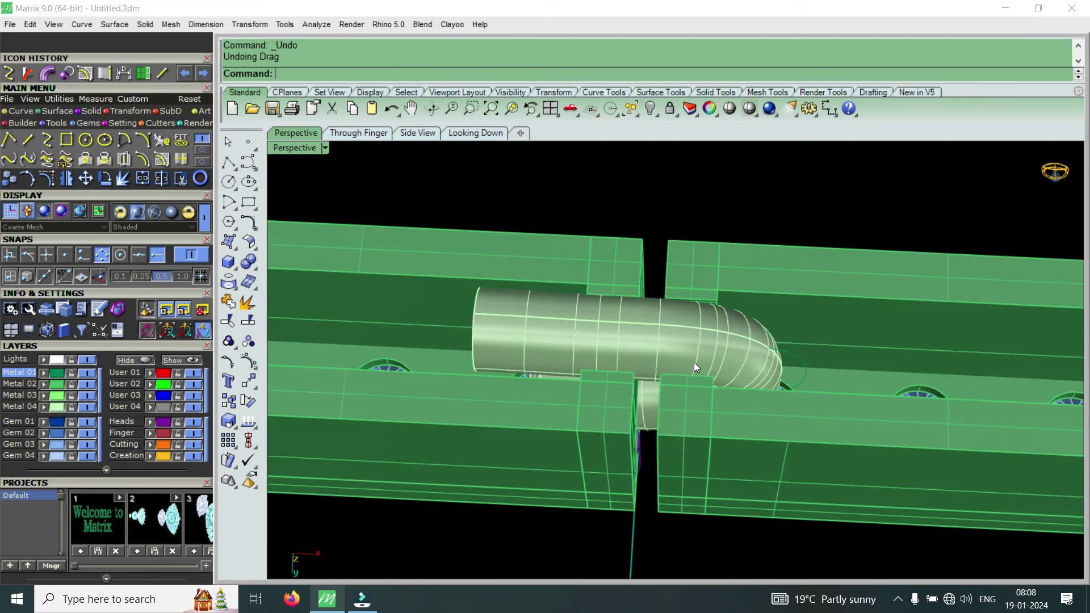
{"action": "scroll", "coordinate": [686, 426], "scroll_direction": "down", "scroll_amount": 5}
{"action": "mouse_move", "coordinate": [667, 317]}
{"action": "right_mouse_down"}
{"action": "mouse_move", "coordinate": [668, 417]}
{"action": "mouse_move", "coordinate": [667, 351]}
{"action": "mouse_move", "coordinate": [646, 358]}
{"action": "mouse_move", "coordinate": [730, 278]}
{"action": "mouse_move", "coordinate": [706, 307]}
{"action": "right_mouse_up"}
{"action": "scroll", "coordinate": [667, 417], "scroll_direction": "up", "scroll_amount": 5}
{"action": "scroll", "coordinate": [707, 307], "scroll_direction": "down", "scroll_amount": 5}
{"action": "scroll", "coordinate": [624, 209], "scroll_direction": "up", "scroll_amount": 5}
{"action": "mouse_move", "coordinate": [623, 209]}
{"action": "right_mouse_down"}
{"action": "mouse_move", "coordinate": [696, 324]}
{"action": "mouse_move", "coordinate": [702, 394]}
{"action": "mouse_move", "coordinate": [636, 415]}
{"action": "right_mouse_up"}
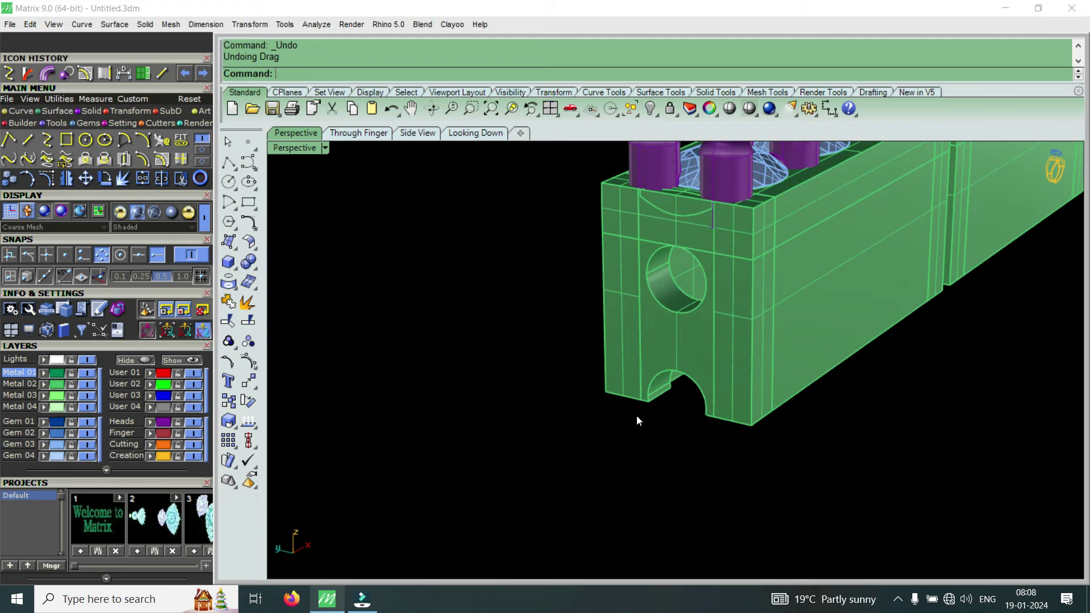
{"action": "mouse_move", "coordinate": [636, 416]}
{"action": "right_mouse_down"}
{"action": "mouse_move", "coordinate": [782, 292]}
{"action": "mouse_move", "coordinate": [817, 342]}
{"action": "mouse_move", "coordinate": [795, 409]}
{"action": "mouse_move", "coordinate": [804, 353]}
{"action": "mouse_move", "coordinate": [722, 366]}
{"action": "mouse_move", "coordinate": [837, 344]}
{"action": "mouse_move", "coordinate": [746, 485]}
{"action": "mouse_move", "coordinate": [681, 407]}
{"action": "mouse_move", "coordinate": [622, 373]}
{"action": "mouse_move", "coordinate": [716, 340]}
{"action": "right_mouse_up"}
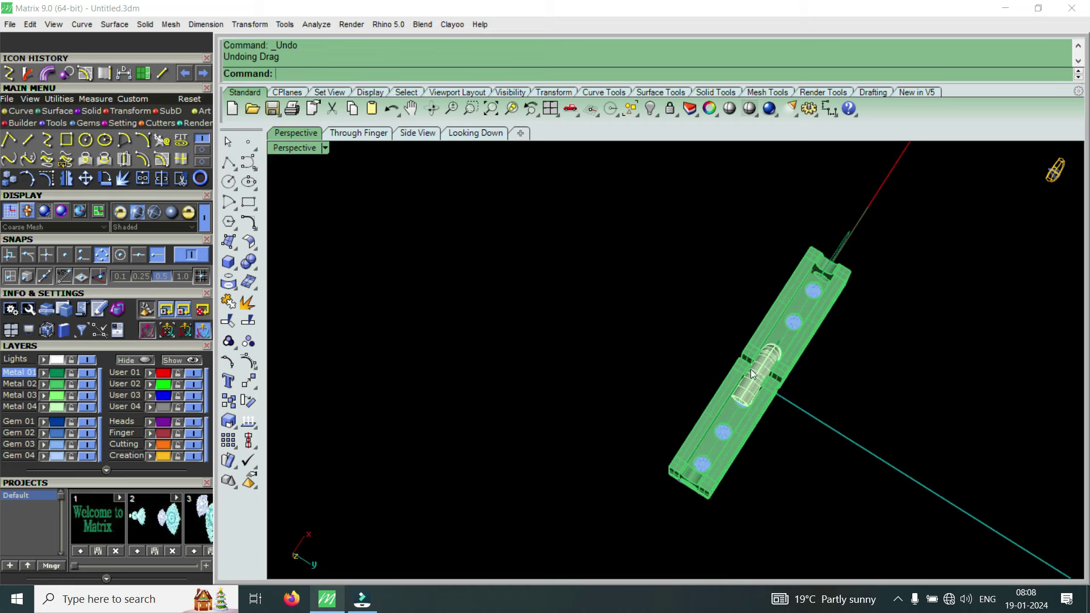
{"action": "scroll", "coordinate": [750, 369], "scroll_direction": "up", "scroll_amount": 2}
{"action": "scroll", "coordinate": [736, 386], "scroll_direction": "up", "scroll_amount": 3}
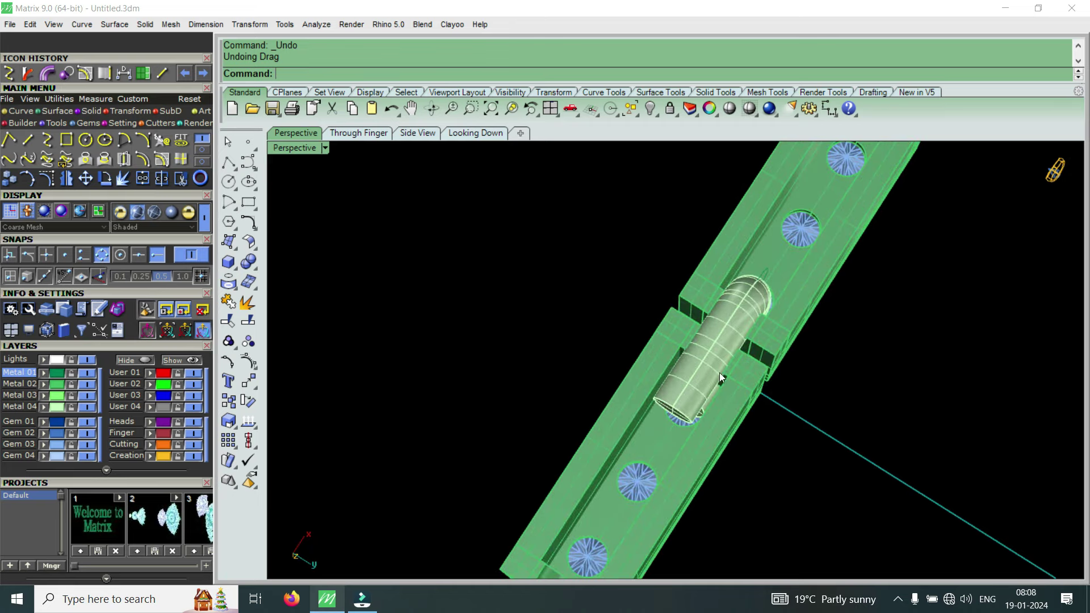
{"action": "right_click_drag", "start_coordinate": [688, 375], "coordinate": [780, 376]}
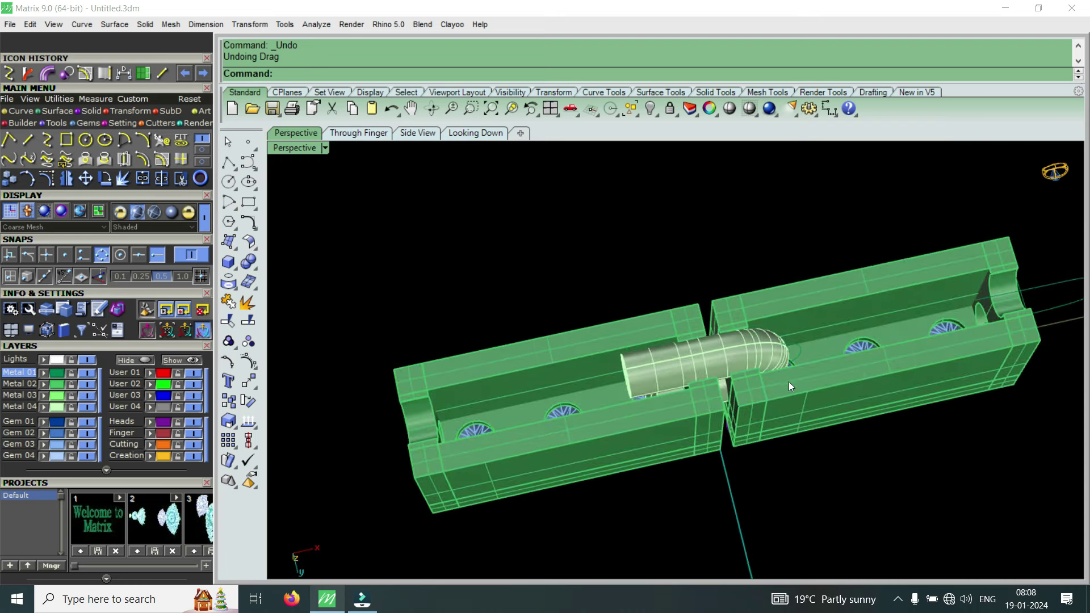
{"action": "scroll", "coordinate": [790, 381], "scroll_direction": "down", "scroll_amount": 3}
{"action": "scroll", "coordinate": [767, 347], "scroll_direction": "up", "scroll_amount": 3}
{"action": "scroll", "coordinate": [785, 376], "scroll_direction": "up", "scroll_amount": 2}
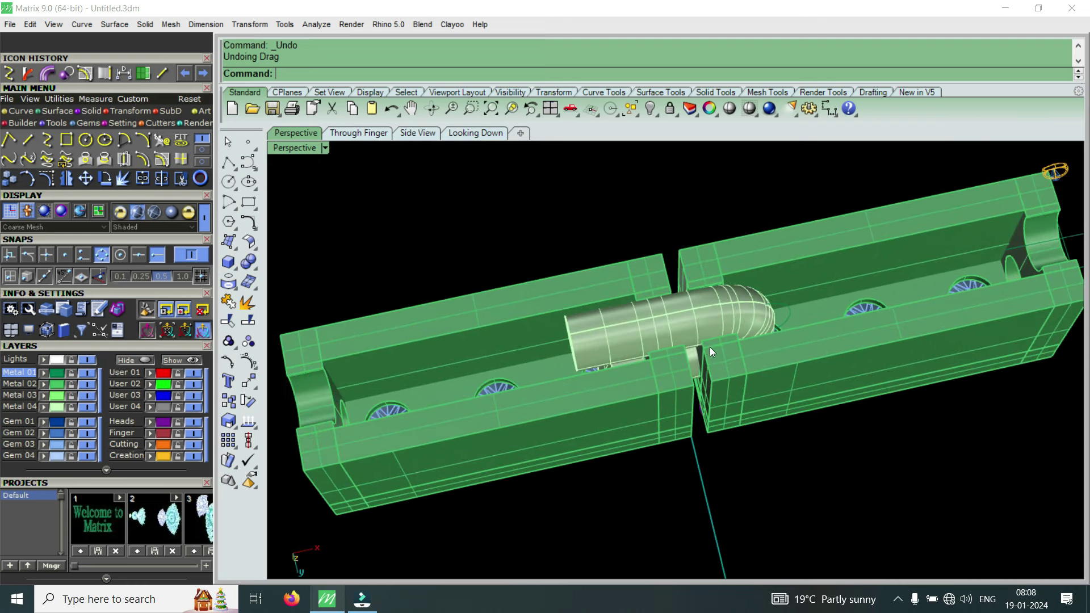
{"action": "scroll", "coordinate": [712, 406], "scroll_direction": "down", "scroll_amount": 3}
{"action": "right_click_drag", "start_coordinate": [712, 405], "coordinate": [751, 311]}
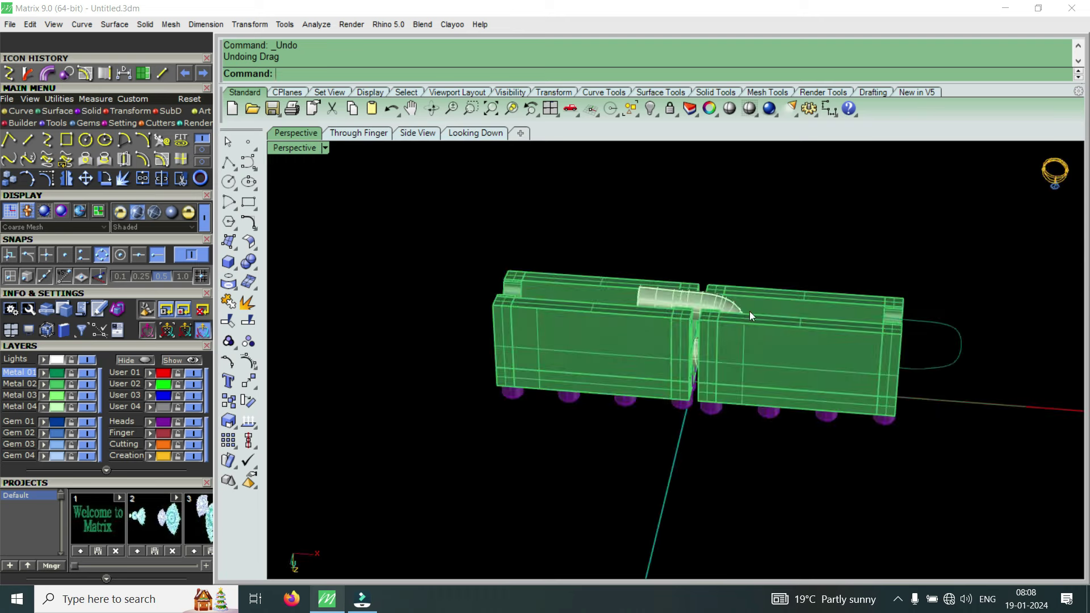
{"action": "scroll", "coordinate": [743, 314], "scroll_direction": "up", "scroll_amount": 4}
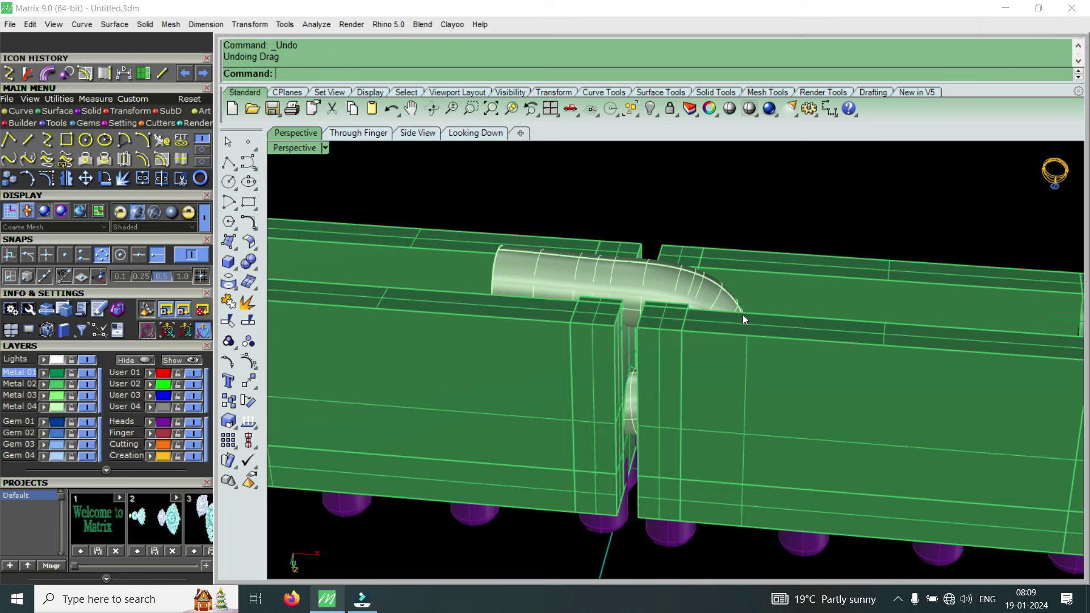
{"action": "scroll", "coordinate": [743, 314], "scroll_direction": "down", "scroll_amount": 3}
{"action": "scroll", "coordinate": [674, 353], "scroll_direction": "down", "scroll_amount": 2}
{"action": "mouse_move", "coordinate": [675, 353]}
{"action": "right_mouse_down"}
{"action": "mouse_move", "coordinate": [787, 395]}
{"action": "mouse_move", "coordinate": [701, 498]}
{"action": "mouse_move", "coordinate": [786, 369]}
{"action": "mouse_move", "coordinate": [681, 433]}
{"action": "right_mouse_up"}
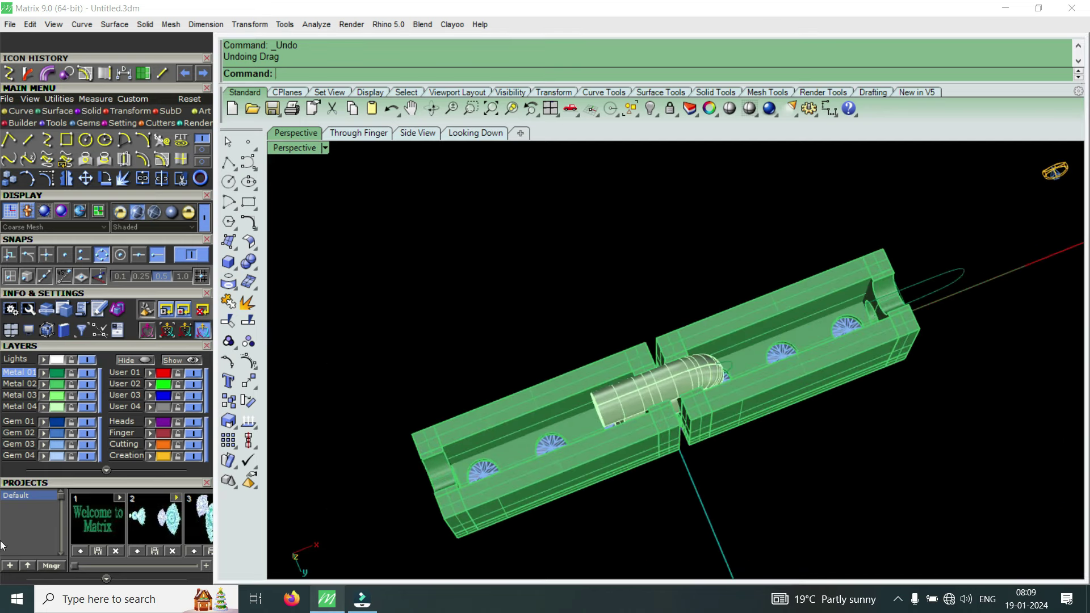
{"action": "mouse_move", "coordinate": [345, 404]}
{"action": "right_mouse_down"}
{"action": "mouse_move", "coordinate": [698, 403]}
{"action": "mouse_move", "coordinate": [621, 355]}
{"action": "right_mouse_up"}
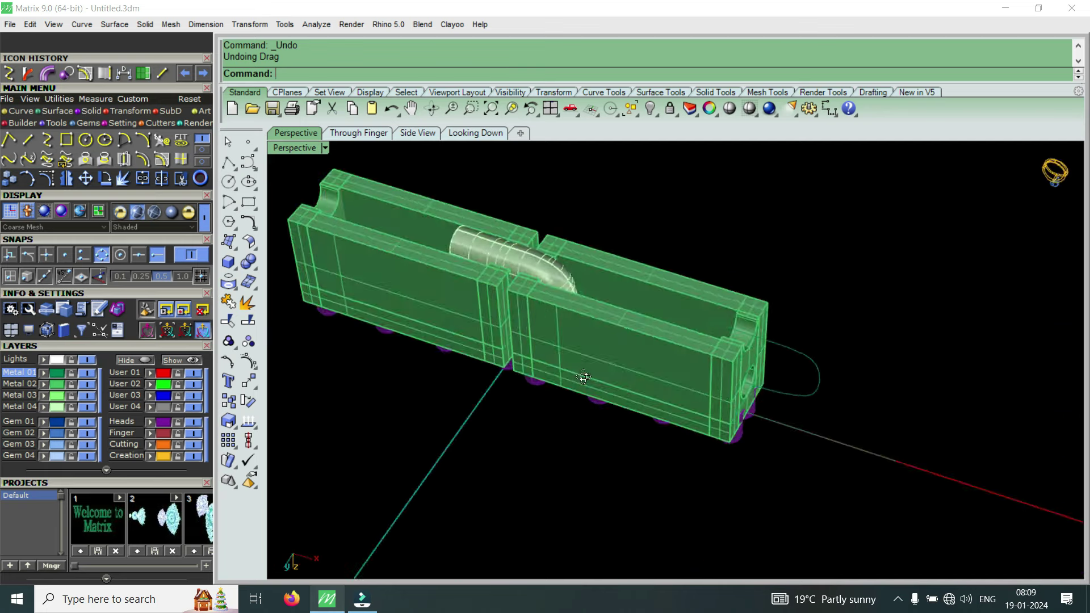
{"action": "left_click", "coordinate": [620, 355]}
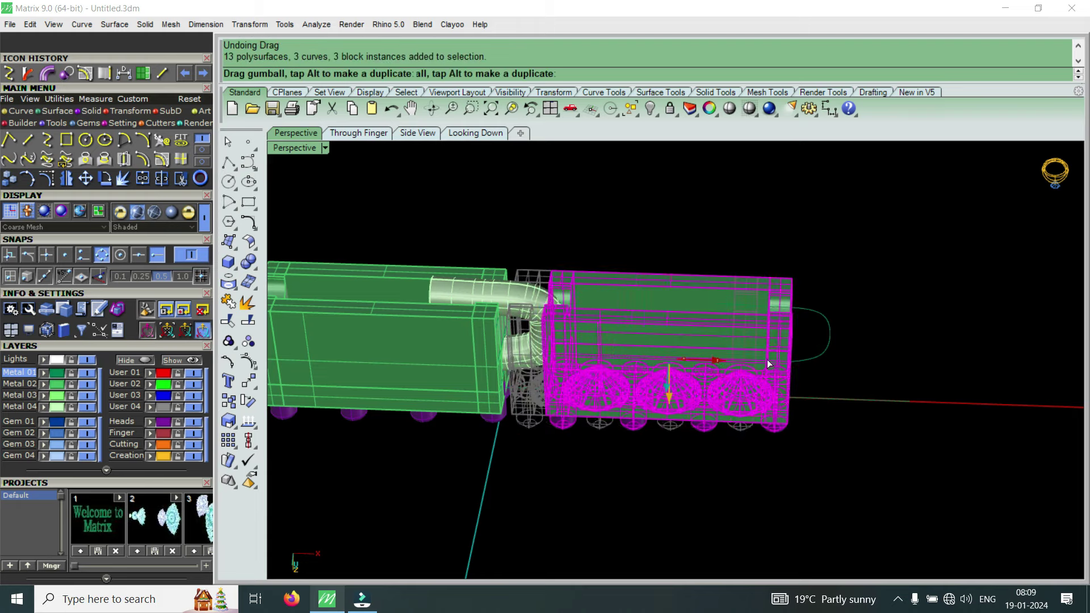
Slide the right half further right along X and deselect it
{"action": "left_click_drag", "start_coordinate": [682, 356], "coordinate": [834, 360]}
{"action": "key", "text": "Escape"}
{"action": "mouse_move", "coordinate": [669, 373]}
{"action": "right_mouse_down"}
{"action": "mouse_move", "coordinate": [690, 404]}
{"action": "mouse_move", "coordinate": [674, 480]}
{"action": "mouse_move", "coordinate": [828, 366]}
{"action": "mouse_move", "coordinate": [674, 470]}
{"action": "mouse_move", "coordinate": [711, 504]}
{"action": "mouse_move", "coordinate": [690, 398]}
{"action": "right_mouse_up"}
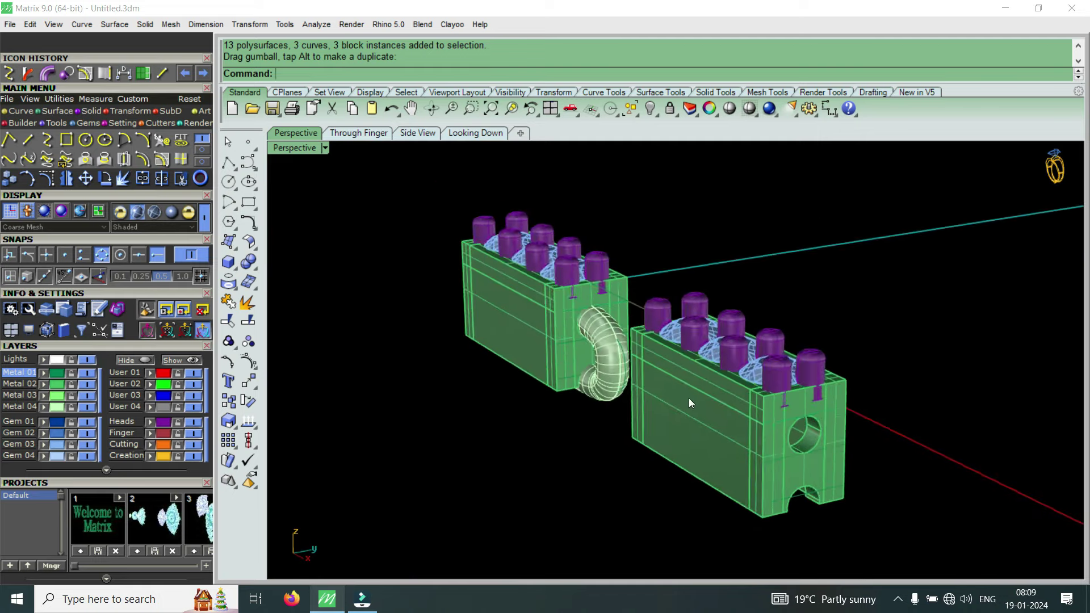
{"action": "scroll", "coordinate": [820, 404], "scroll_direction": "up", "scroll_amount": 3}
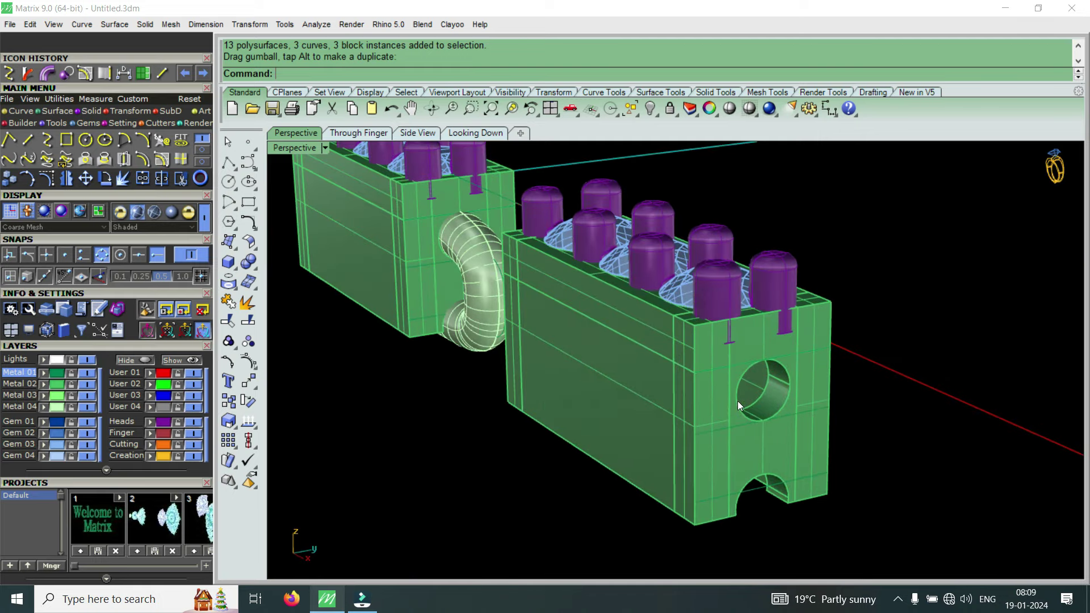
Orbit to inspect the separated blocks' long side, end face and gem tops
{"action": "mouse_move", "coordinate": [737, 385]}
{"action": "right_mouse_down"}
{"action": "mouse_move", "coordinate": [743, 328]}
{"action": "mouse_move", "coordinate": [790, 342]}
{"action": "mouse_move", "coordinate": [714, 347]}
{"action": "mouse_move", "coordinate": [747, 391]}
{"action": "mouse_move", "coordinate": [722, 355]}
{"action": "right_mouse_up"}
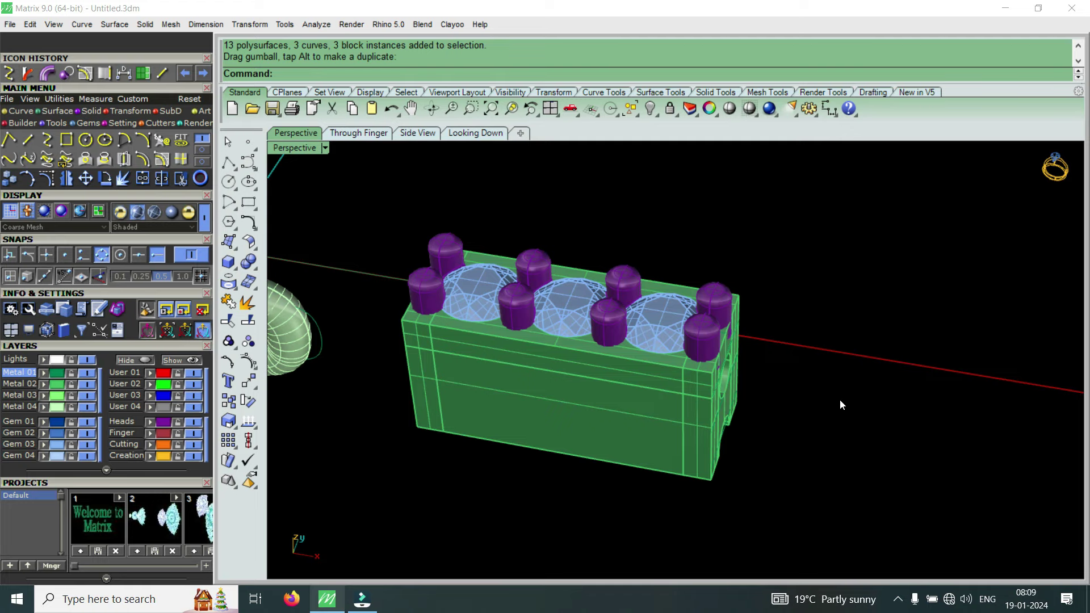
{"action": "scroll", "coordinate": [657, 395], "scroll_direction": "down", "scroll_amount": 3}
{"action": "mouse_move", "coordinate": [657, 395]}
{"action": "right_mouse_down"}
{"action": "mouse_move", "coordinate": [809, 384]}
{"action": "mouse_move", "coordinate": [796, 301]}
{"action": "right_mouse_up"}
{"action": "scroll", "coordinate": [738, 327], "scroll_direction": "up", "scroll_amount": 5}
{"action": "scroll", "coordinate": [735, 306], "scroll_direction": "down", "scroll_amount": 5}
{"action": "scroll", "coordinate": [797, 300], "scroll_direction": "down", "scroll_amount": 1}
{"action": "mouse_move", "coordinate": [677, 303]}
{"action": "right_mouse_down"}
{"action": "mouse_move", "coordinate": [520, 315]}
{"action": "mouse_move", "coordinate": [587, 347]}
{"action": "mouse_move", "coordinate": [546, 279]}
{"action": "mouse_move", "coordinate": [572, 241]}
{"action": "right_mouse_up"}
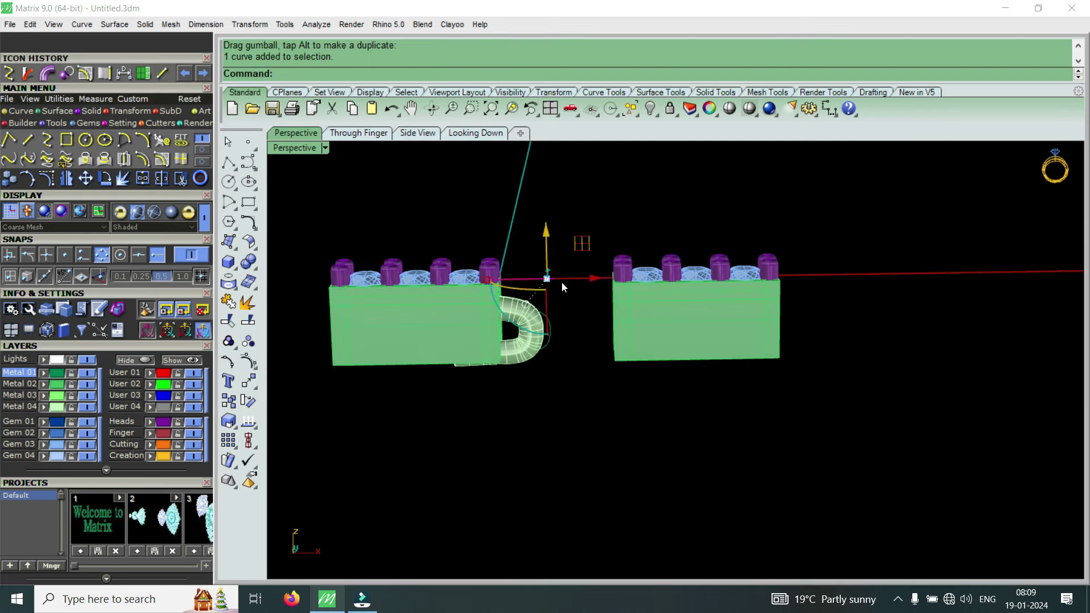
Create a straight pipe with the default radius and move it onto the right block
{"action": "key", "text": "Return"}
{"action": "key", "text": "Return"}
{"action": "key", "text": "Return"}
{"action": "scroll", "coordinate": [601, 288], "scroll_direction": "up", "scroll_amount": 2}
{"action": "key", "text": "Return"}
{"action": "left_click", "coordinate": [593, 288]}
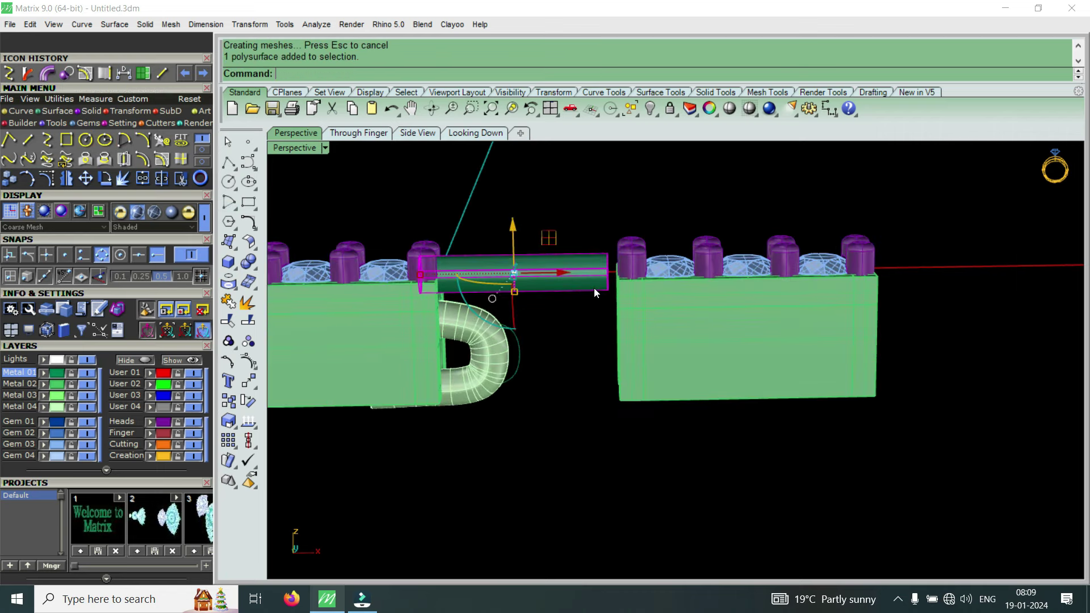
{"action": "left_click_drag", "start_coordinate": [568, 272], "coordinate": [861, 299]}
Lower the rod into line with the block's end hole and slide it through
{"action": "left_click_drag", "start_coordinate": [944, 308], "coordinate": [964, 308]}
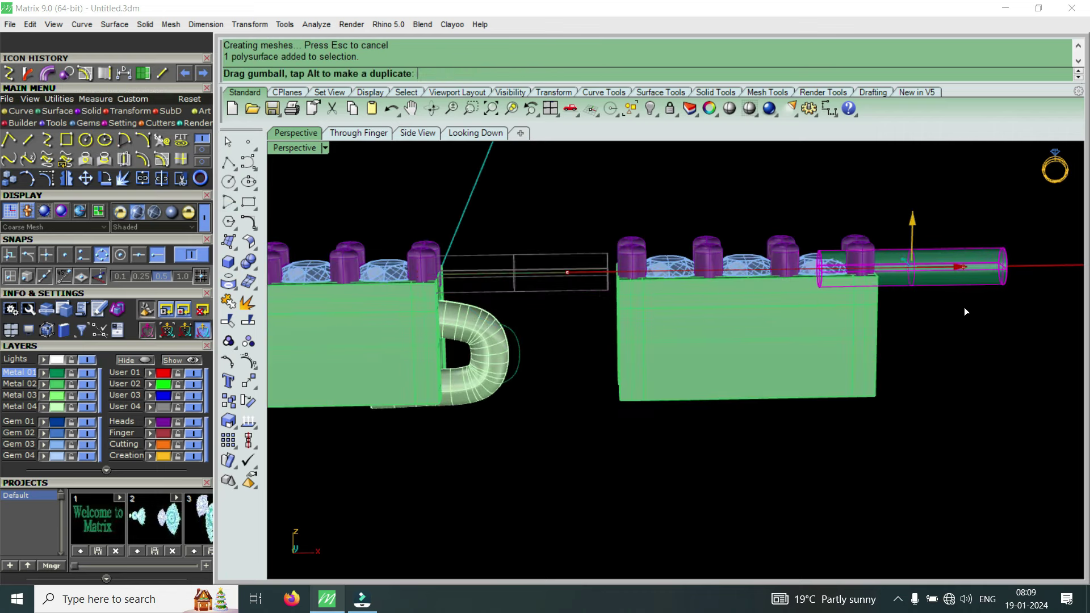
{"action": "scroll", "coordinate": [964, 308], "scroll_direction": "up", "scroll_amount": 3}
{"action": "right_click_drag", "start_coordinate": [913, 317], "coordinate": [721, 176]}
{"action": "left_click_drag", "start_coordinate": [722, 180], "coordinate": [727, 305]}
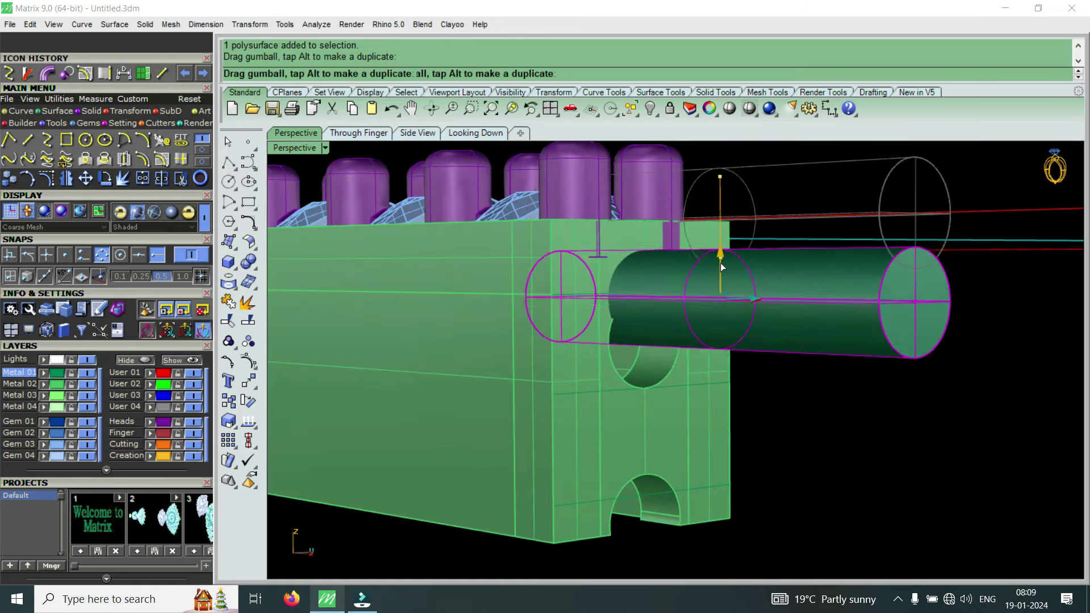
{"action": "scroll", "coordinate": [732, 291], "scroll_direction": "down", "scroll_amount": 3}
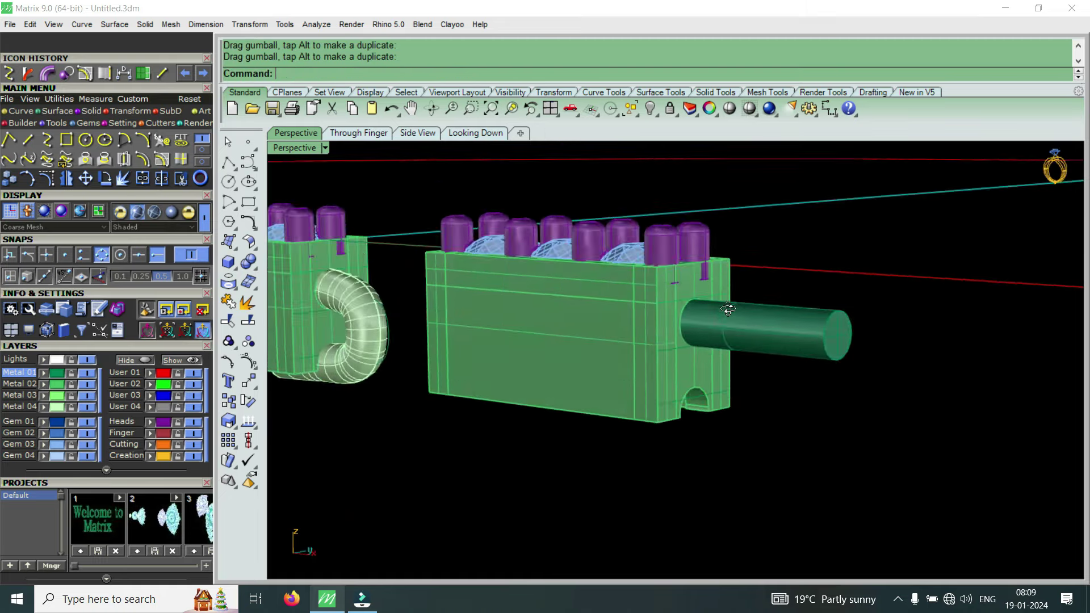
{"action": "right_click_drag", "start_coordinate": [734, 293], "coordinate": [861, 354]}
{"action": "scroll", "coordinate": [862, 355], "scroll_direction": "up", "scroll_amount": 3}
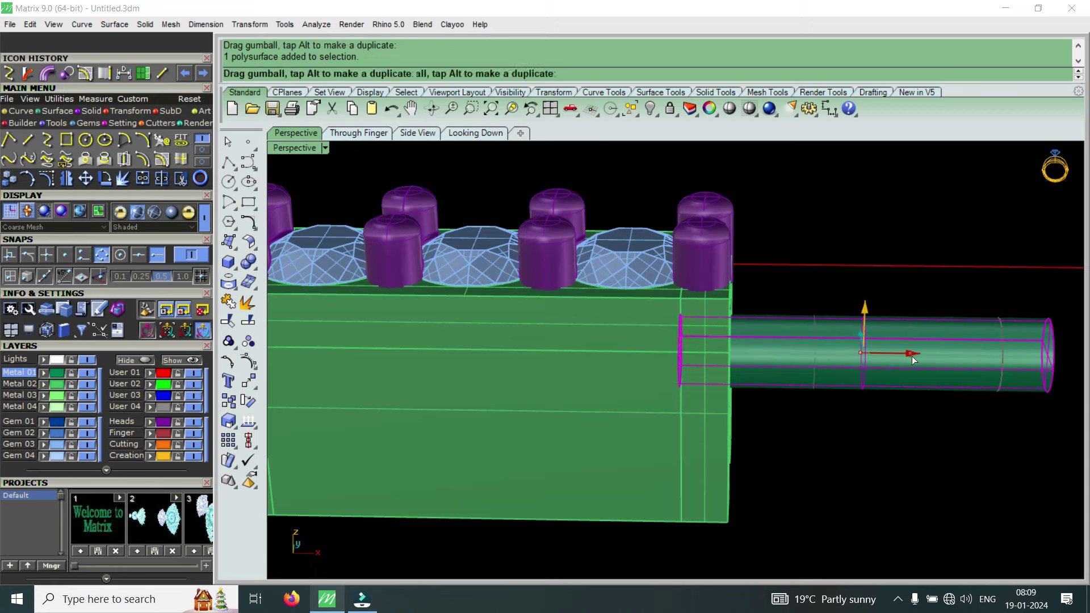
{"action": "left_click_drag", "start_coordinate": [914, 360], "coordinate": [911, 358]}
Reselect the rod and nudge its position so it protrudes from the hole
{"action": "scroll", "coordinate": [805, 319], "scroll_direction": "down", "scroll_amount": 3}
{"action": "scroll", "coordinate": [813, 335], "scroll_direction": "down", "scroll_amount": 2}
{"action": "scroll", "coordinate": [790, 367], "scroll_direction": "up", "scroll_amount": 1}
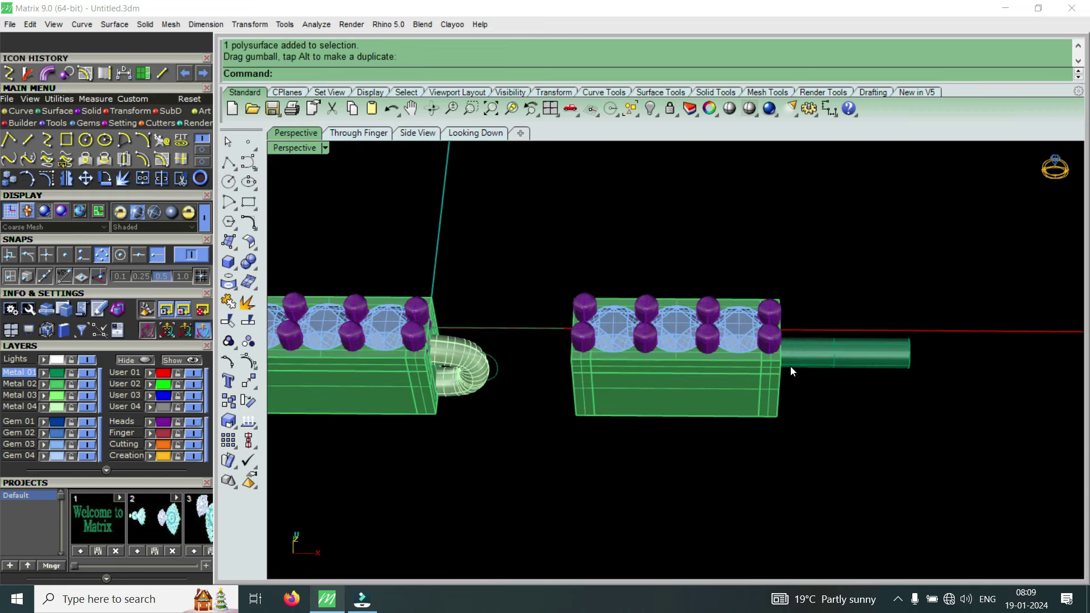
{"action": "scroll", "coordinate": [792, 369], "scroll_direction": "down", "scroll_amount": 3}
{"action": "scroll", "coordinate": [777, 381], "scroll_direction": "up", "scroll_amount": 2}
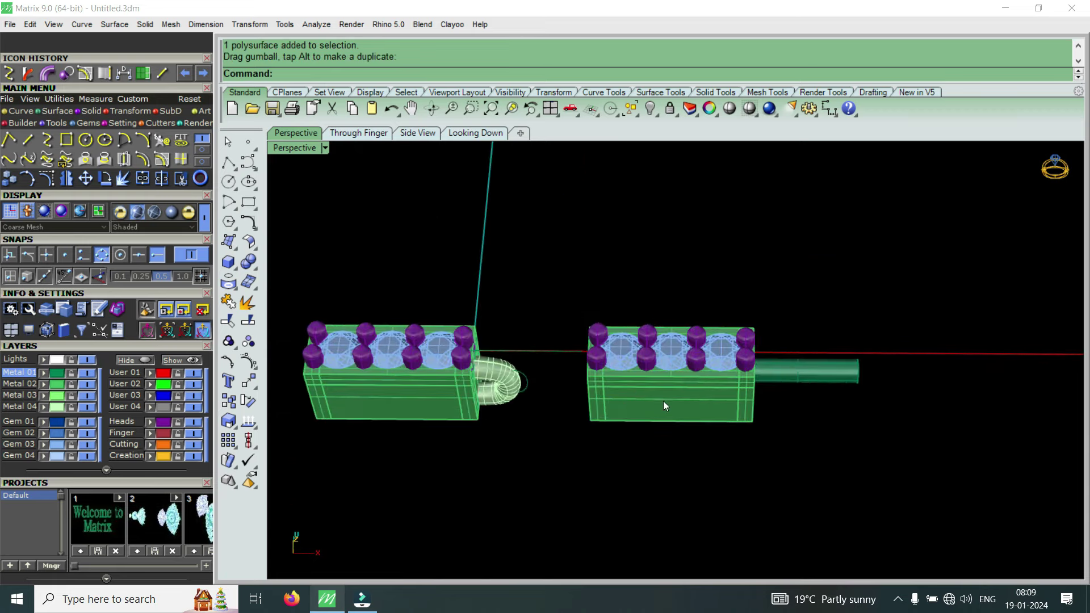
{"action": "scroll", "coordinate": [864, 378], "scroll_direction": "up", "scroll_amount": 1}
{"action": "mouse_move", "coordinate": [864, 378]}
{"action": "right_mouse_down"}
{"action": "mouse_move", "coordinate": [884, 303]}
{"action": "mouse_move", "coordinate": [664, 297]}
{"action": "mouse_move", "coordinate": [756, 256]}
{"action": "right_mouse_up"}
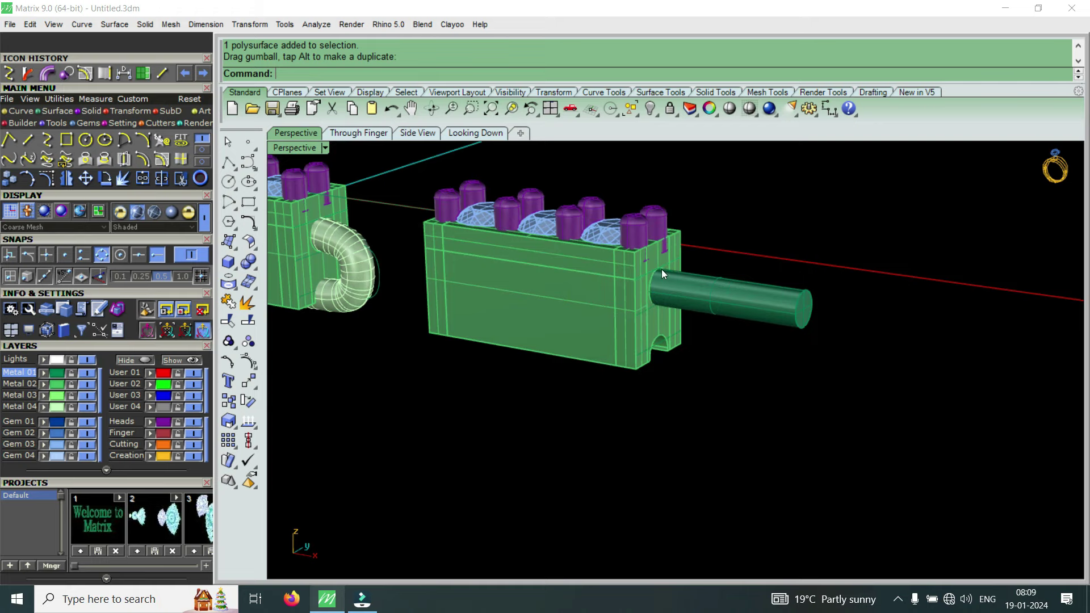
{"action": "scroll", "coordinate": [662, 270], "scroll_direction": "up", "scroll_amount": 2}
{"action": "scroll", "coordinate": [657, 283], "scroll_direction": "up", "scroll_amount": 1}
{"action": "scroll", "coordinate": [709, 330], "scroll_direction": "down", "scroll_amount": 1}
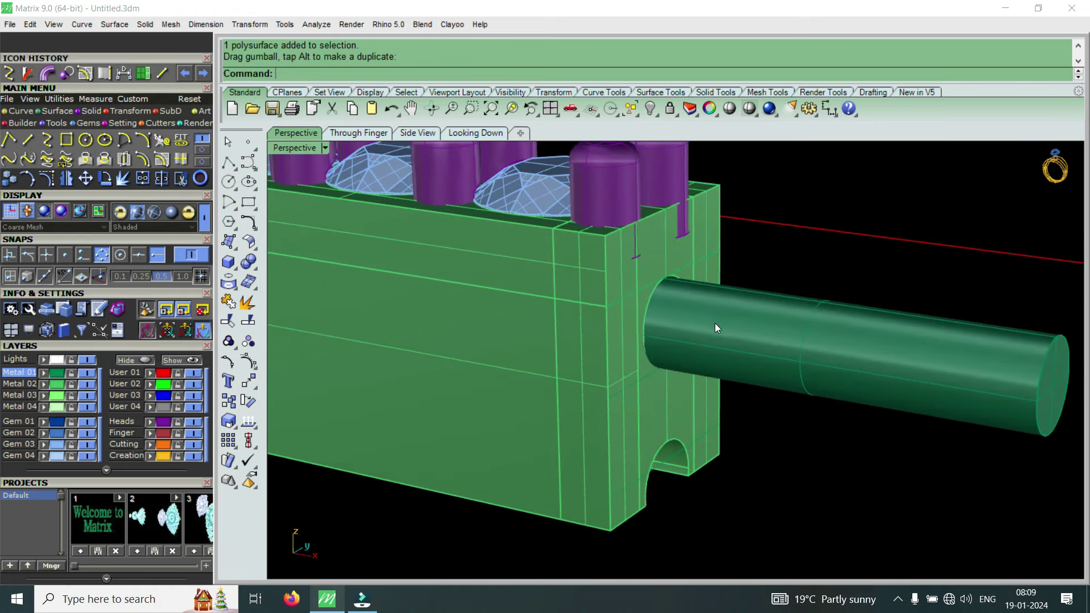
{"action": "left_click", "coordinate": [714, 323]}
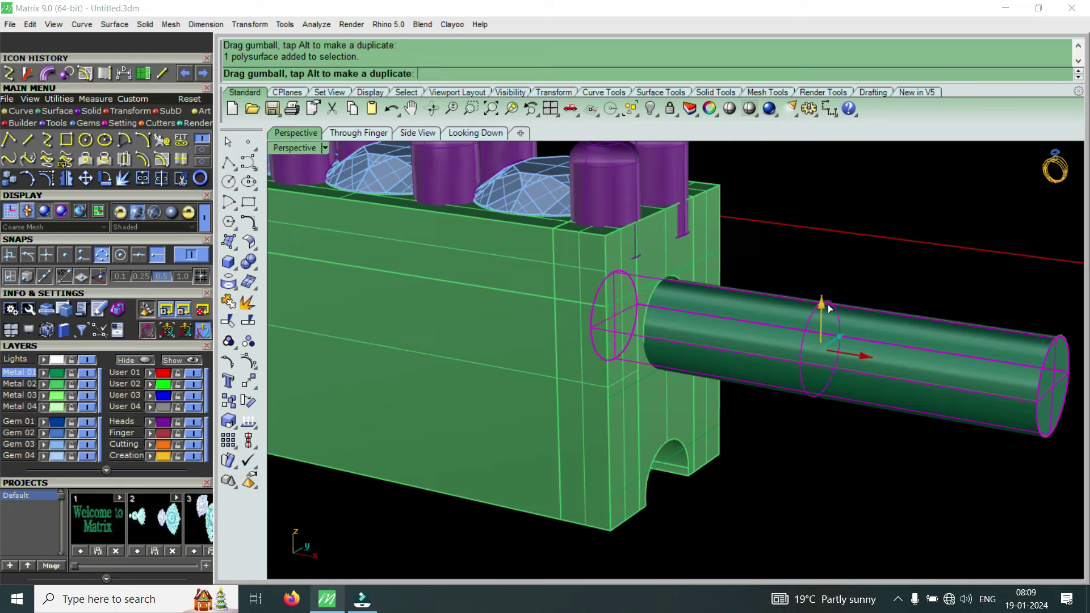
{"action": "left_click_drag", "start_coordinate": [831, 310], "coordinate": [831, 303]}
{"action": "mouse_move", "coordinate": [831, 303]}
{"action": "right_mouse_down"}
{"action": "mouse_move", "coordinate": [773, 291]}
{"action": "mouse_move", "coordinate": [731, 327]}
{"action": "right_mouse_up"}
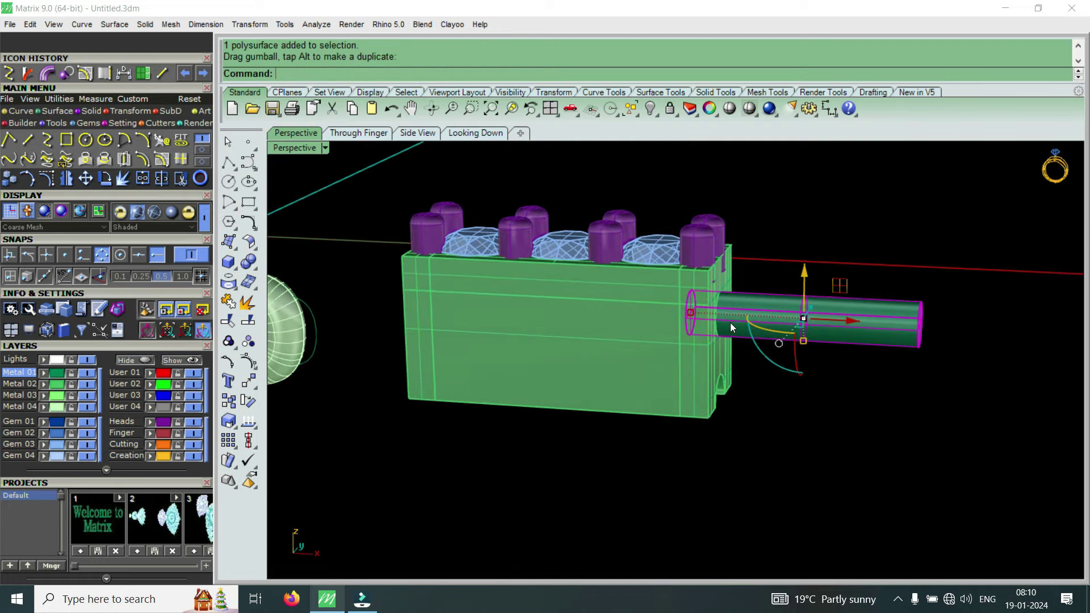
{"action": "scroll", "coordinate": [731, 323], "scroll_direction": "down", "scroll_amount": 4}
{"action": "left_click_drag", "start_coordinate": [595, 390], "coordinate": [727, 273]}
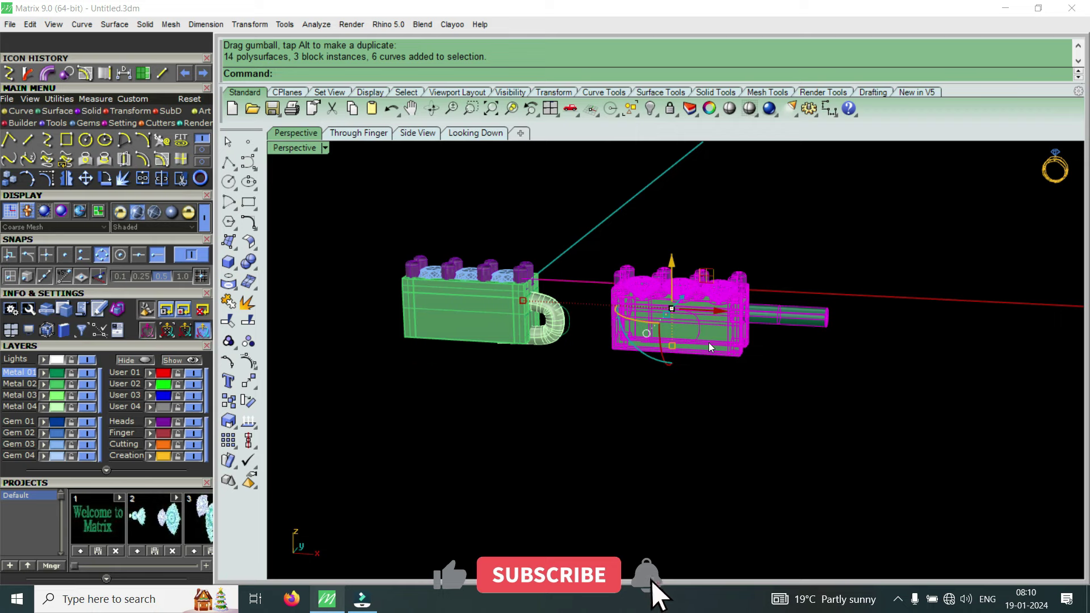
{"action": "scroll", "coordinate": [751, 308], "scroll_direction": "up", "scroll_amount": 2}
{"action": "scroll", "coordinate": [782, 298], "scroll_direction": "up", "scroll_amount": 2}
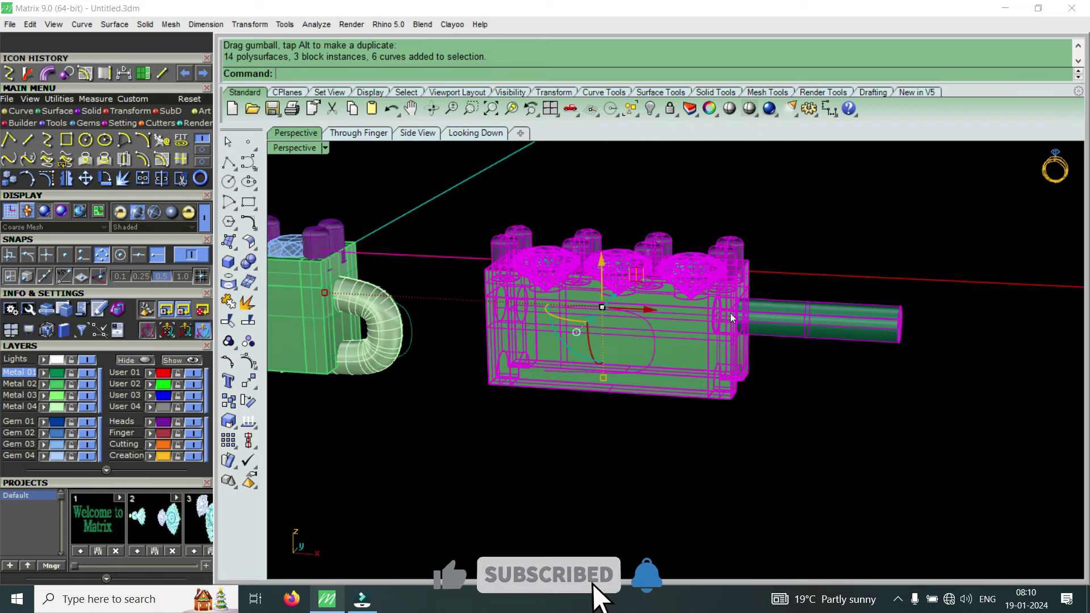
{"action": "scroll", "coordinate": [725, 347], "scroll_direction": "down", "scroll_amount": 3}
{"action": "mouse_move", "coordinate": [725, 357]}
{"action": "right_mouse_down"}
{"action": "mouse_move", "coordinate": [742, 380]}
{"action": "mouse_move", "coordinate": [710, 394]}
{"action": "mouse_move", "coordinate": [618, 368]}
{"action": "right_mouse_up"}
{"action": "scroll", "coordinate": [739, 381], "scroll_direction": "up", "scroll_amount": 3}
{"action": "scroll", "coordinate": [709, 393], "scroll_direction": "up", "scroll_amount": 3}
{"action": "scroll", "coordinate": [720, 404], "scroll_direction": "down", "scroll_amount": 3}
{"action": "scroll", "coordinate": [617, 368], "scroll_direction": "up", "scroll_amount": 2}
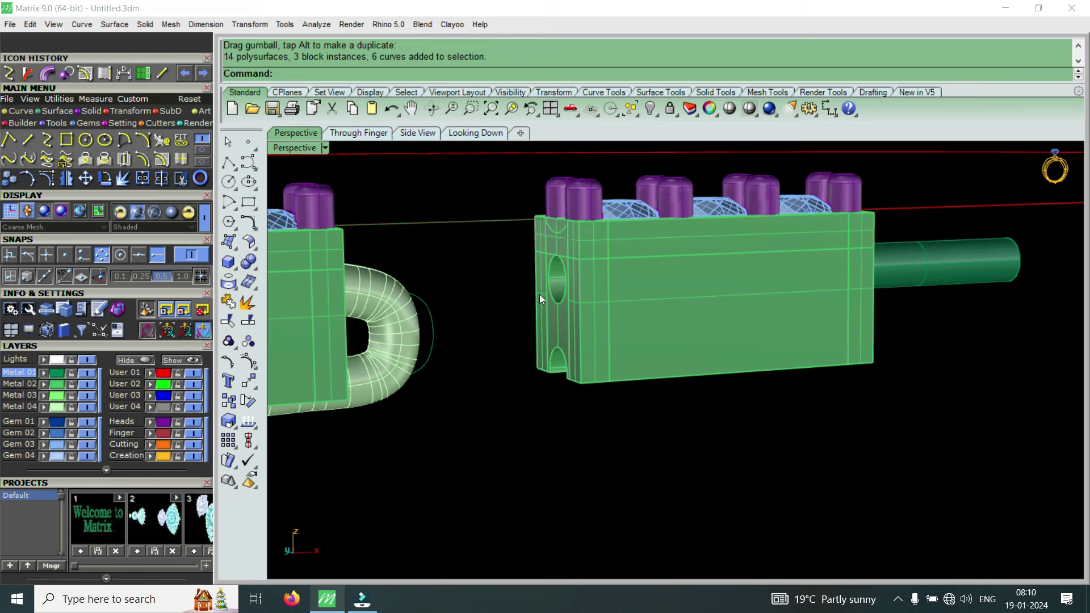
{"action": "scroll", "coordinate": [549, 291], "scroll_direction": "down", "scroll_amount": 3}
{"action": "mouse_move", "coordinate": [593, 315]}
{"action": "right_mouse_down"}
{"action": "mouse_move", "coordinate": [795, 290]}
{"action": "mouse_move", "coordinate": [773, 345]}
{"action": "right_mouse_up"}
{"action": "scroll", "coordinate": [795, 291], "scroll_direction": "up", "scroll_amount": 1}
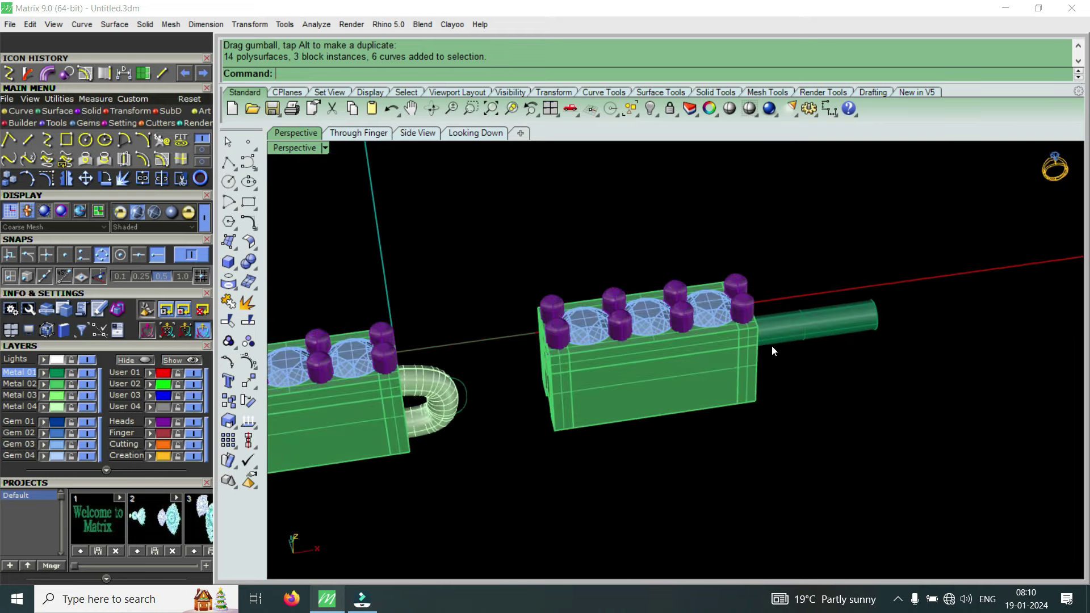
{"action": "mouse_move", "coordinate": [783, 383]}
{"action": "right_mouse_down"}
{"action": "mouse_move", "coordinate": [764, 291]}
{"action": "mouse_move", "coordinate": [720, 338]}
{"action": "right_mouse_up"}
Zoom and orbit for close tilted and side views of the right block
{"action": "scroll", "coordinate": [720, 338], "scroll_direction": "up", "scroll_amount": 2}
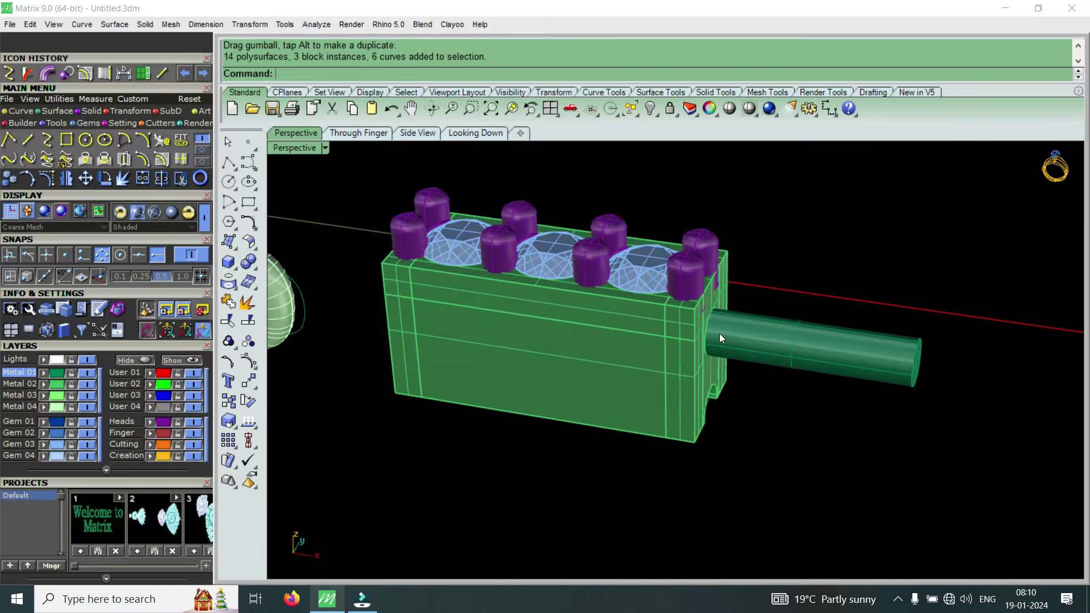
{"action": "scroll", "coordinate": [722, 375], "scroll_direction": "down", "scroll_amount": 3}
{"action": "scroll", "coordinate": [728, 366], "scroll_direction": "up", "scroll_amount": 4}
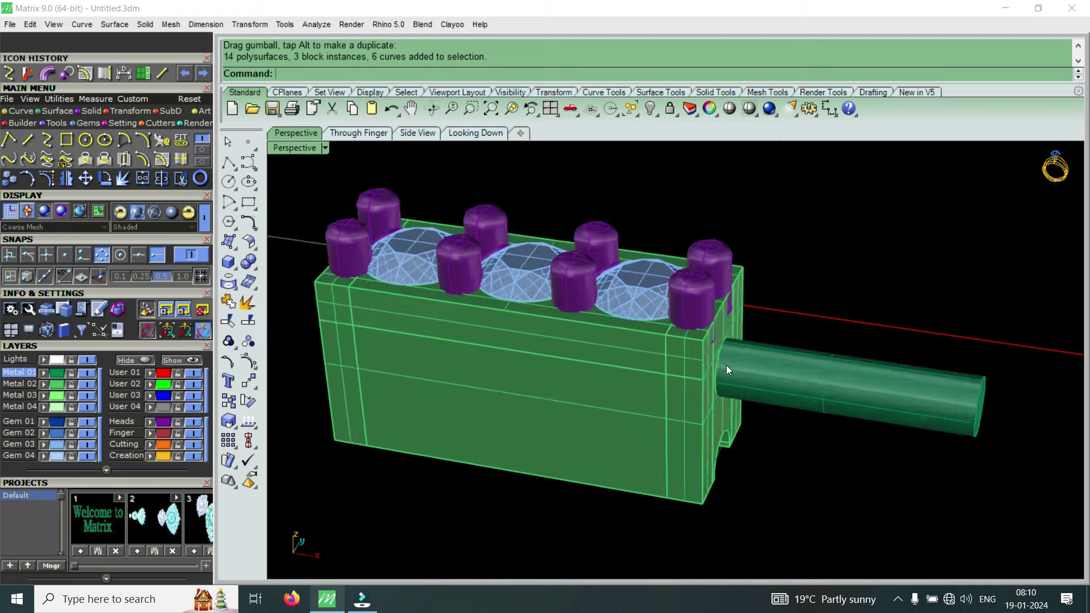
{"action": "mouse_move", "coordinate": [893, 376]}
{"action": "right_mouse_down"}
{"action": "mouse_move", "coordinate": [731, 340]}
{"action": "mouse_move", "coordinate": [719, 350]}
{"action": "mouse_move", "coordinate": [776, 236]}
{"action": "mouse_move", "coordinate": [833, 273]}
{"action": "mouse_move", "coordinate": [670, 363]}
{"action": "mouse_move", "coordinate": [689, 278]}
{"action": "mouse_move", "coordinate": [537, 357]}
{"action": "right_mouse_up"}
{"action": "scroll", "coordinate": [723, 273], "scroll_direction": "down", "scroll_amount": 3}
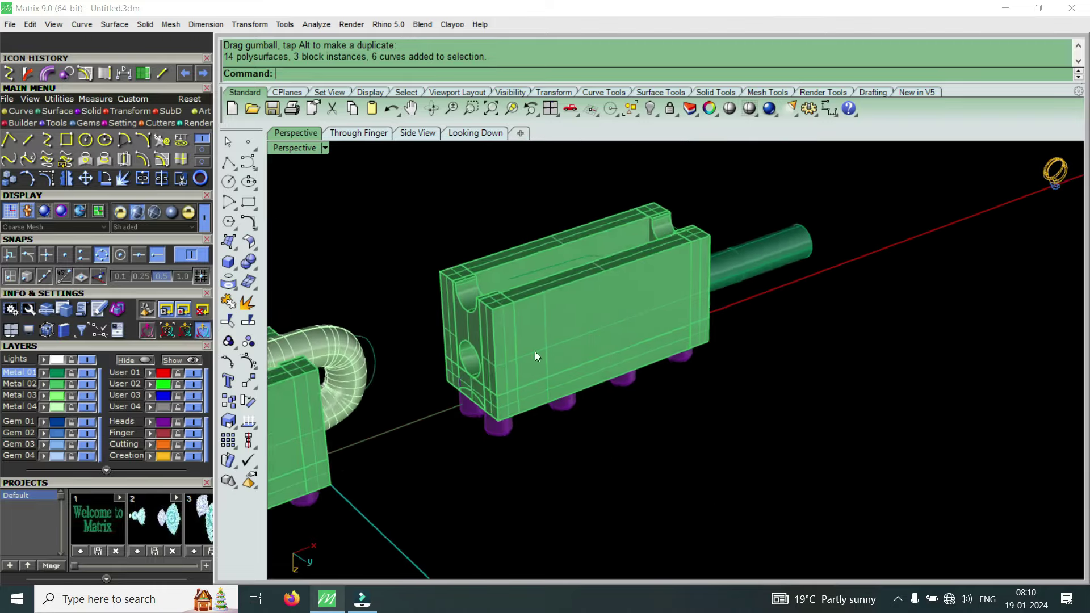
{"action": "scroll", "coordinate": [535, 352], "scroll_direction": "up", "scroll_amount": 2}
{"action": "scroll", "coordinate": [521, 357], "scroll_direction": "down", "scroll_amount": 1}
{"action": "scroll", "coordinate": [522, 353], "scroll_direction": "up", "scroll_amount": 3}
{"action": "scroll", "coordinate": [535, 350], "scroll_direction": "down", "scroll_amount": 2}
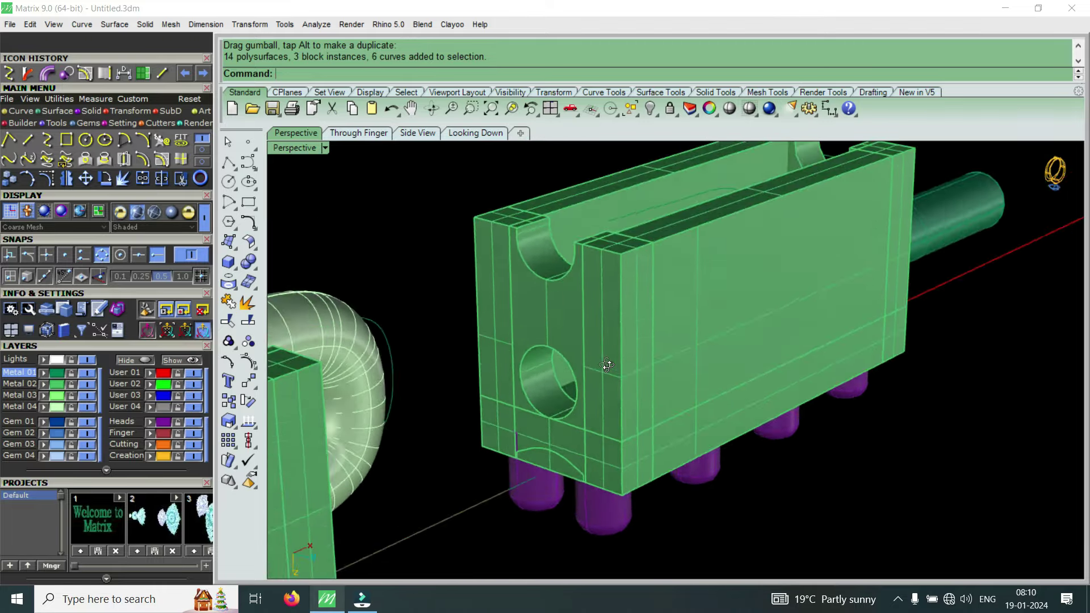
{"action": "right_click_drag", "start_coordinate": [608, 366], "coordinate": [739, 341]}
{"action": "scroll", "coordinate": [739, 340], "scroll_direction": "up", "scroll_amount": 1}
{"action": "scroll", "coordinate": [747, 337], "scroll_direction": "down", "scroll_amount": 1}
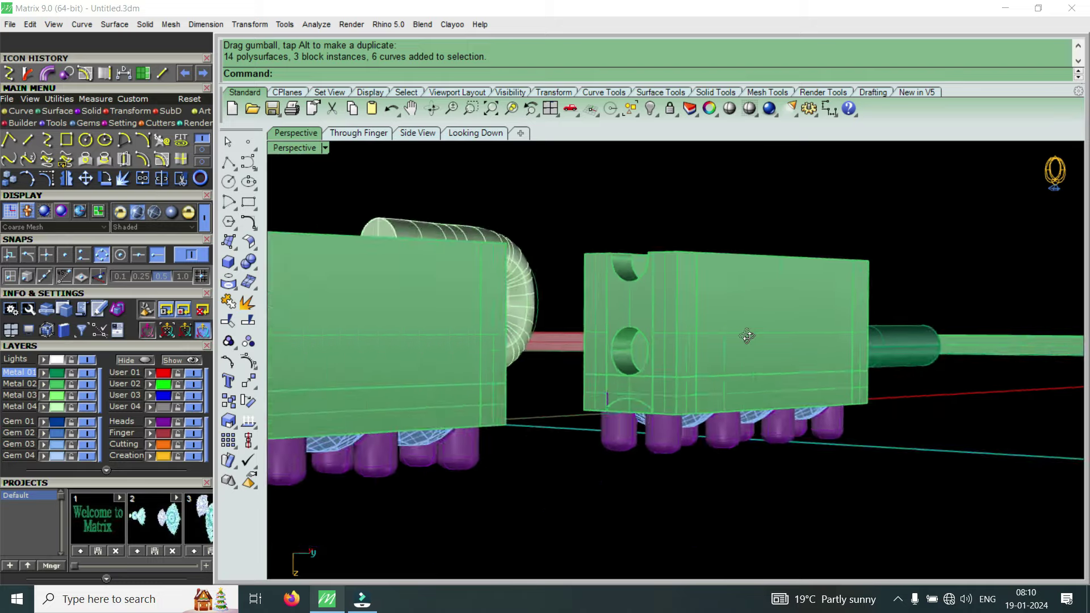
{"action": "scroll", "coordinate": [747, 337], "scroll_direction": "down", "scroll_amount": 1}
{"action": "scroll", "coordinate": [760, 348], "scroll_direction": "down", "scroll_amount": 2}
Window-select the whole right link with its rod from a top-down view
{"action": "right_click_drag", "start_coordinate": [849, 338], "coordinate": [901, 419]}
{"action": "scroll", "coordinate": [932, 321], "scroll_direction": "down", "scroll_amount": 1}
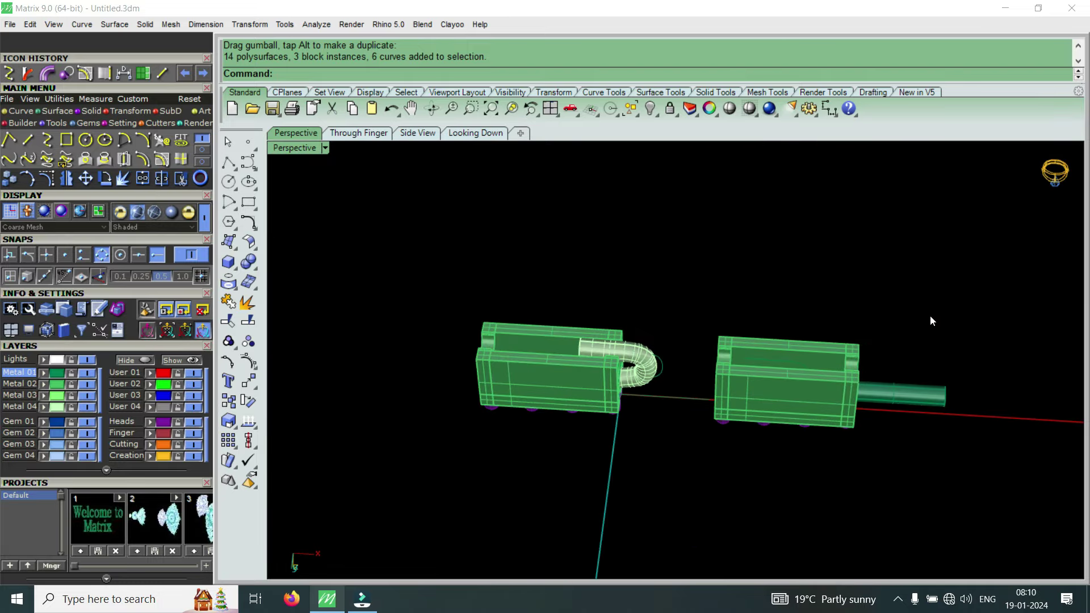
{"action": "left_click_drag", "start_coordinate": [739, 453], "coordinate": [740, 453]}
{"action": "scroll", "coordinate": [737, 386], "scroll_direction": "down", "scroll_amount": 2}
{"action": "scroll", "coordinate": [829, 401], "scroll_direction": "up", "scroll_amount": 2}
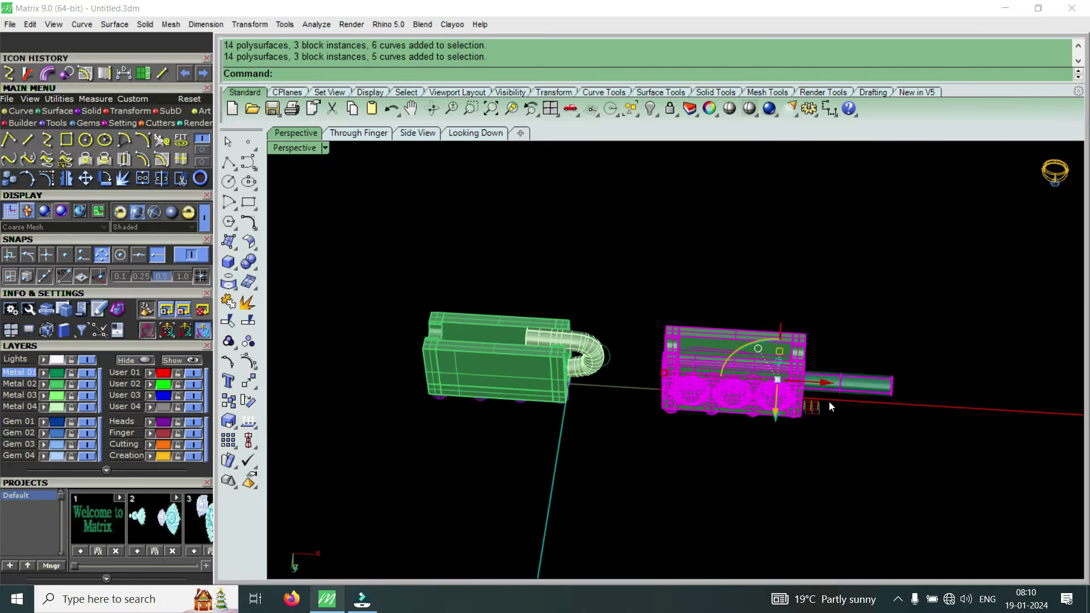
{"action": "scroll", "coordinate": [828, 401], "scroll_direction": "up", "scroll_amount": 1}
In the four-view layout, copy the selected link to sit directly beside it
{"action": "double_click", "coordinate": [287, 149]}
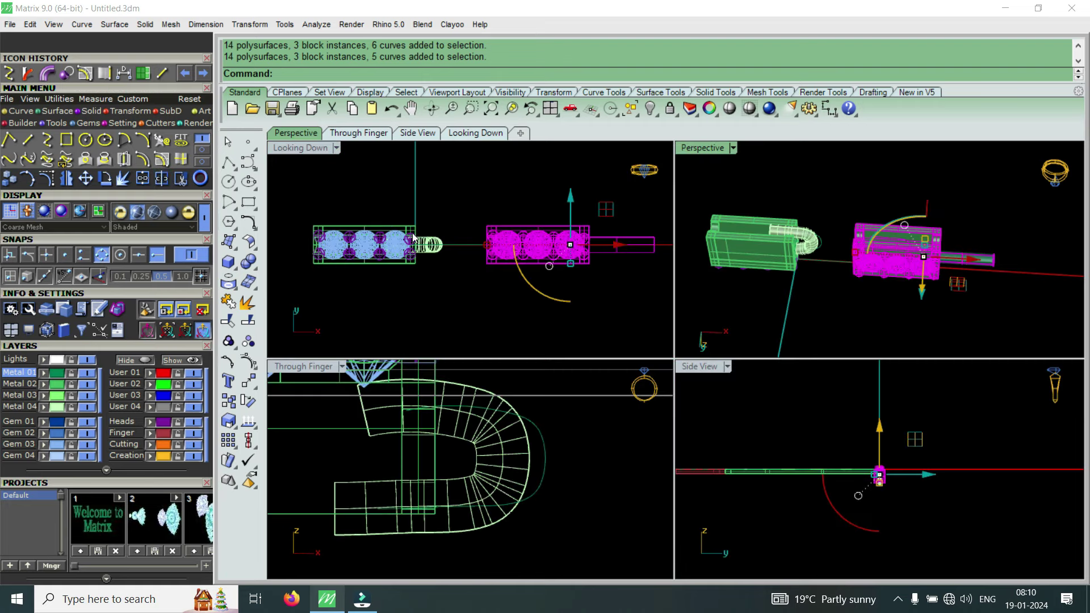
{"action": "left_click", "coordinate": [27, 181]}
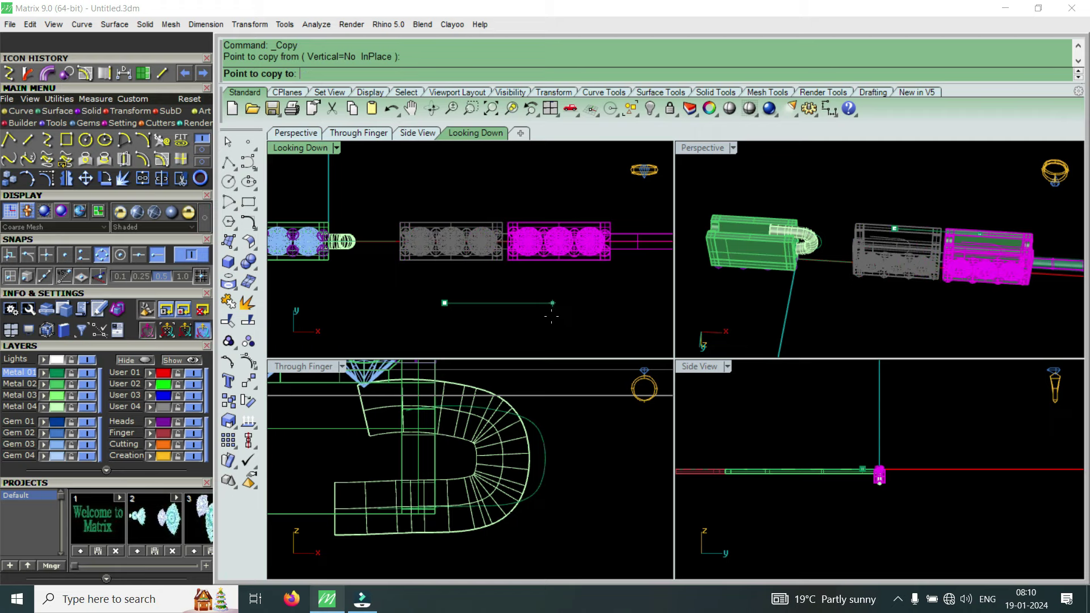
{"action": "key", "text": "Return"}
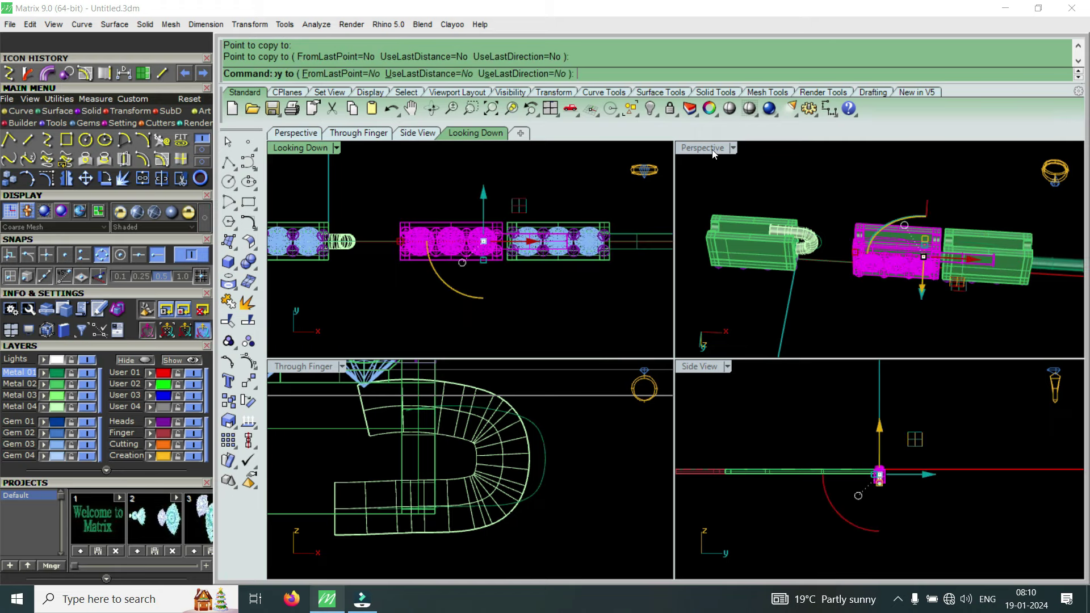
Maximize Perspective, orbit to review the three links, and select the connecting rod
{"action": "double_click", "coordinate": [705, 147]}
{"action": "scroll", "coordinate": [844, 359], "scroll_direction": "up", "scroll_amount": 3}
{"action": "scroll", "coordinate": [823, 466], "scroll_direction": "up", "scroll_amount": 3}
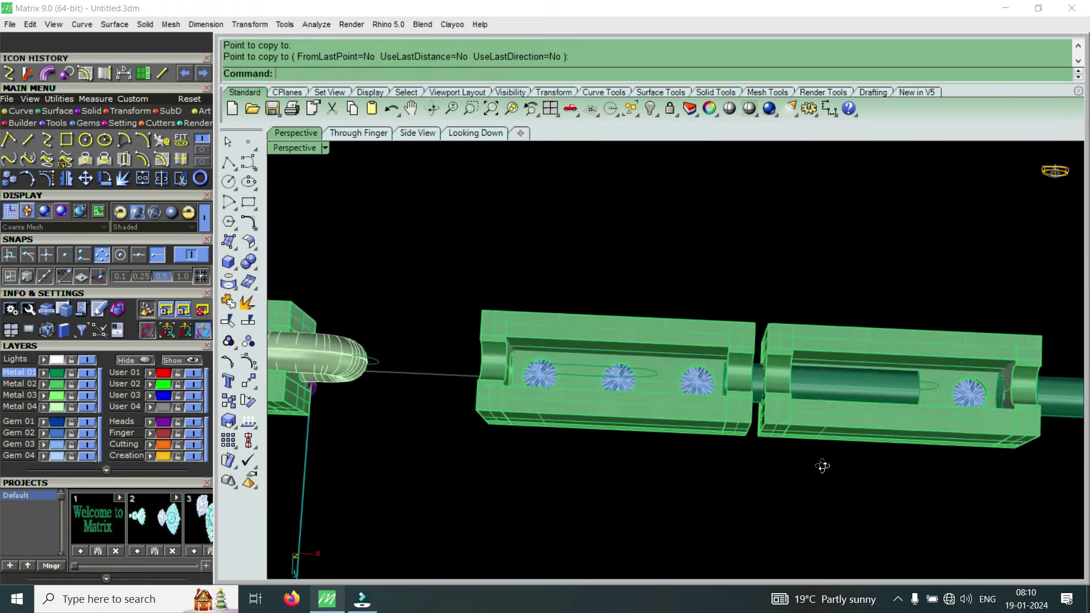
{"action": "right_click_drag", "start_coordinate": [822, 467], "coordinate": [697, 388]}
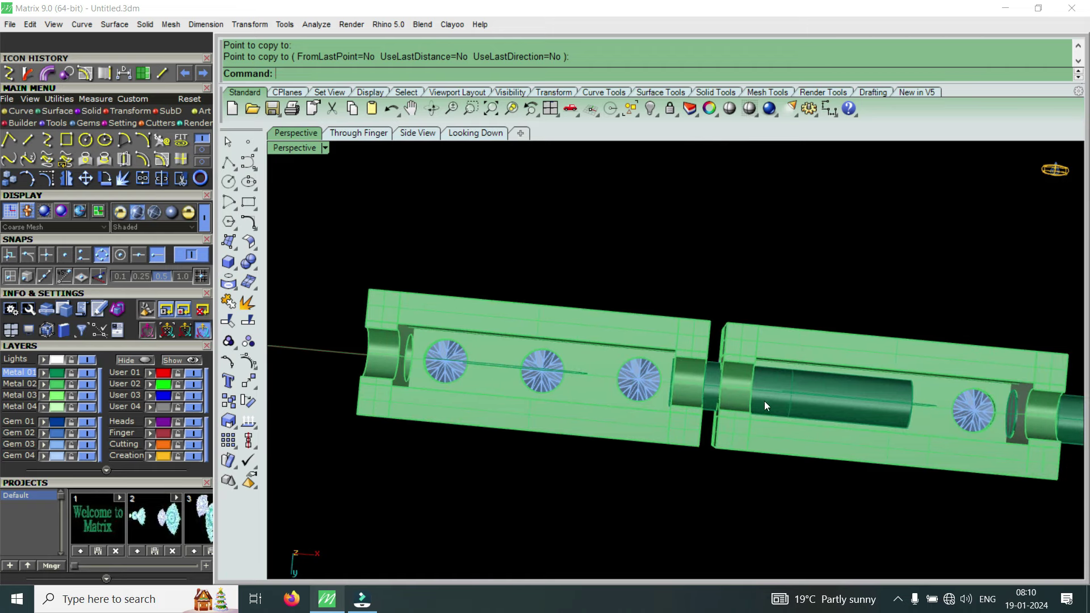
{"action": "right_click_drag", "start_coordinate": [764, 401], "coordinate": [735, 360]}
{"action": "scroll", "coordinate": [735, 360], "scroll_direction": "up", "scroll_amount": 3}
{"action": "scroll", "coordinate": [737, 433], "scroll_direction": "up", "scroll_amount": 3}
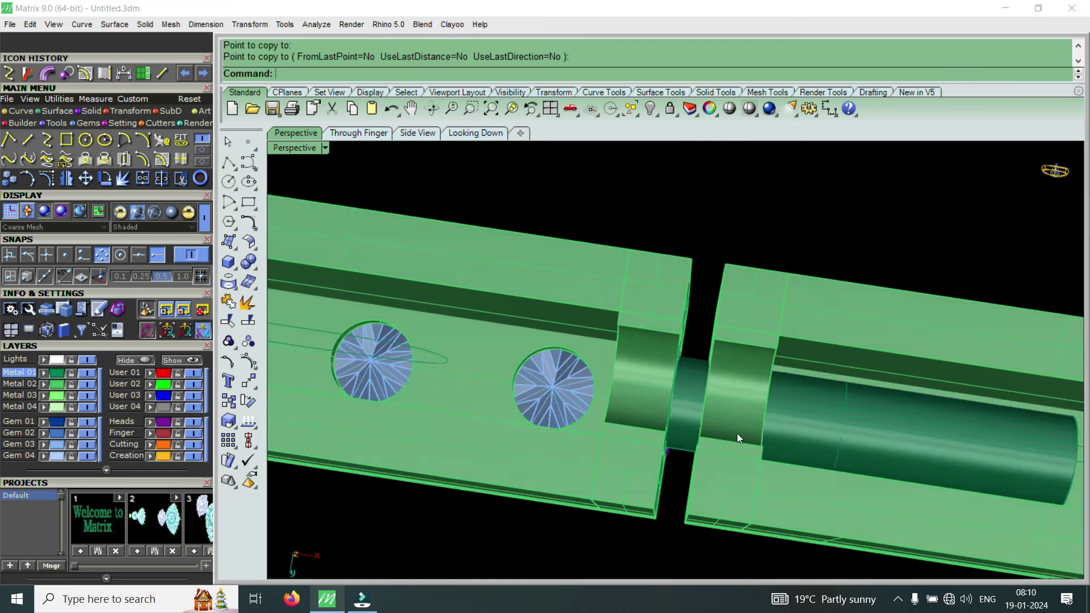
{"action": "left_click", "coordinate": [662, 372]}
{"action": "scroll", "coordinate": [1017, 427], "scroll_direction": "down", "scroll_amount": 4}
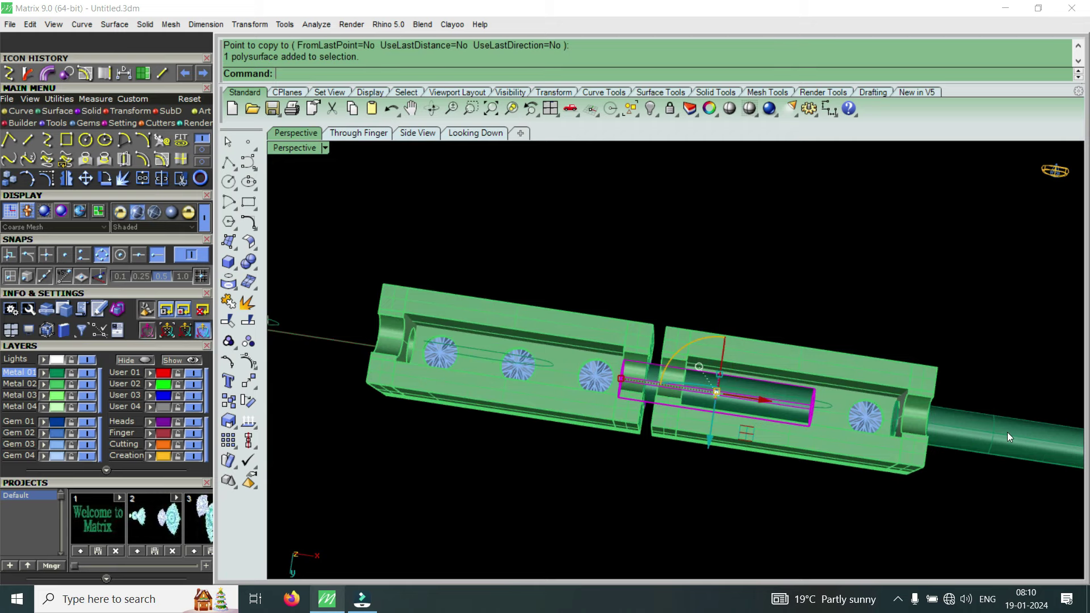
{"action": "left_click", "coordinate": [1008, 437], "text": "shift"}
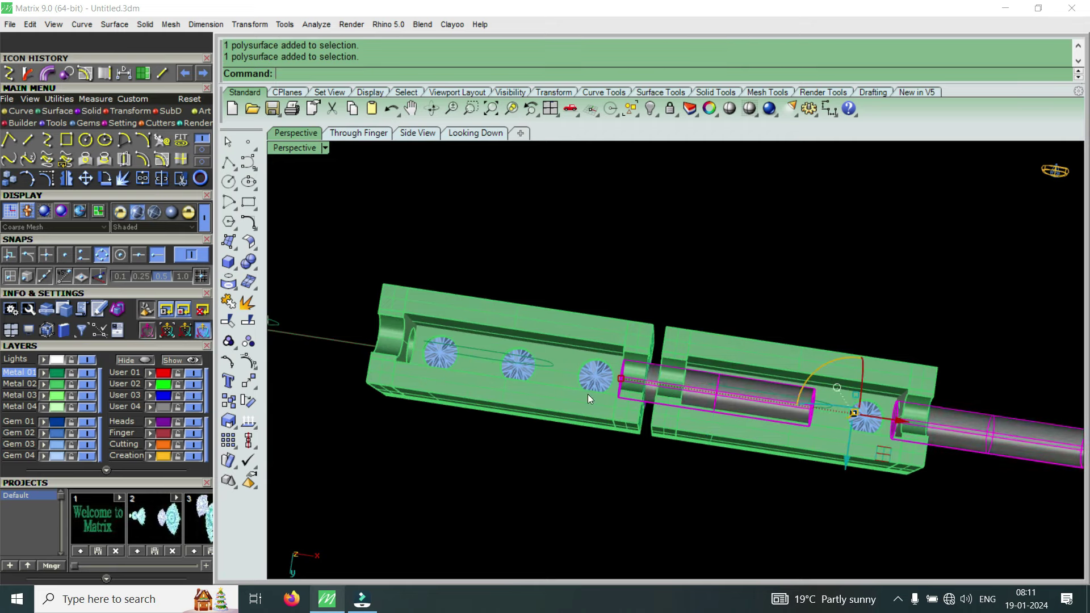
{"action": "left_click", "coordinate": [724, 392]}
{"action": "left_click", "coordinate": [760, 423]}
{"action": "mouse_move", "coordinate": [716, 407]}
{"action": "right_mouse_down"}
{"action": "mouse_move", "coordinate": [670, 344]}
{"action": "mouse_move", "coordinate": [706, 375]}
{"action": "right_mouse_up"}
{"action": "scroll", "coordinate": [706, 375], "scroll_direction": "up", "scroll_amount": 2}
{"action": "right_click_drag", "start_coordinate": [739, 311], "coordinate": [498, 400]}
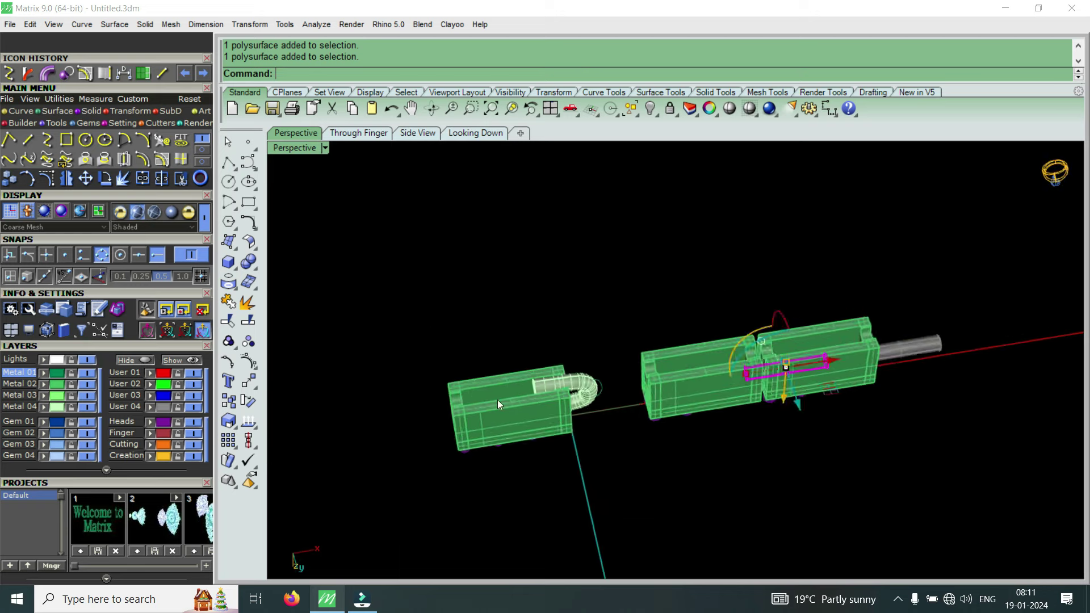
{"action": "scroll", "coordinate": [706, 379], "scroll_direction": "up", "scroll_amount": 3}
{"action": "mouse_move", "coordinate": [706, 379]}
{"action": "right_mouse_down"}
{"action": "mouse_move", "coordinate": [680, 375]}
{"action": "mouse_move", "coordinate": [831, 351]}
{"action": "mouse_move", "coordinate": [550, 423]}
{"action": "right_mouse_up"}
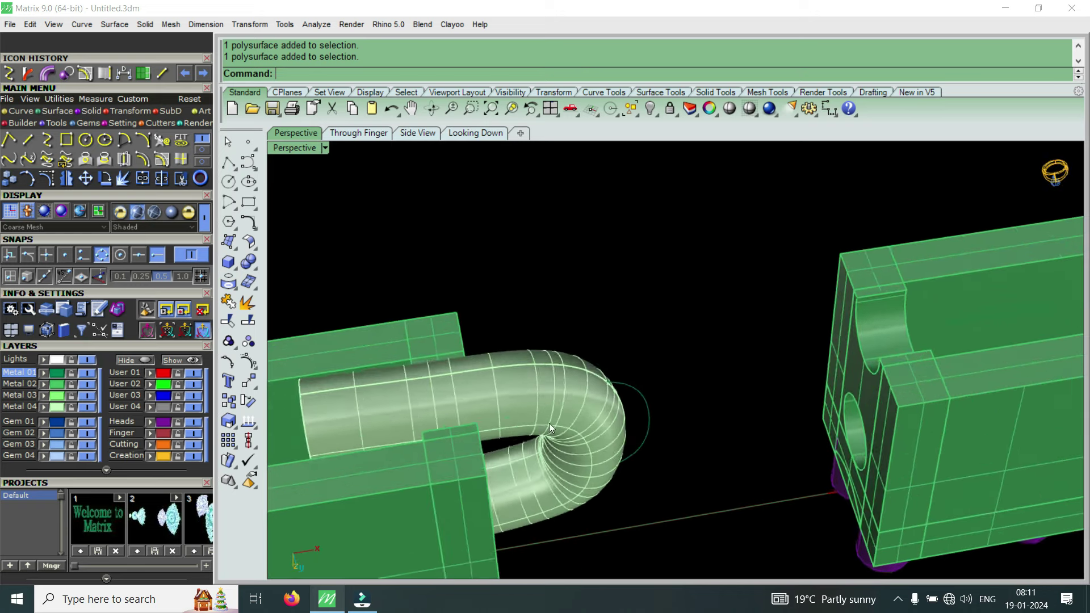
{"action": "scroll", "coordinate": [550, 424], "scroll_direction": "up", "scroll_amount": 2}
{"action": "scroll", "coordinate": [471, 404], "scroll_direction": "down", "scroll_amount": 5}
{"action": "right_click_drag", "start_coordinate": [471, 403], "coordinate": [554, 360]}
{"action": "scroll", "coordinate": [760, 392], "scroll_direction": "up", "scroll_amount": 2}
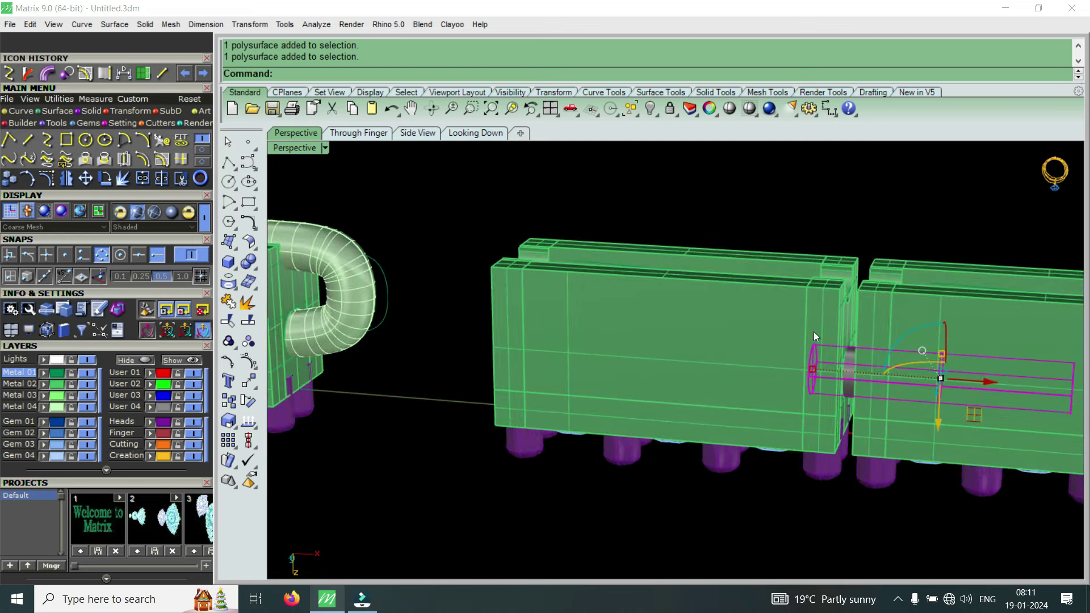
{"action": "scroll", "coordinate": [617, 319], "scroll_direction": "down", "scroll_amount": 4}
{"action": "scroll", "coordinate": [624, 324], "scroll_direction": "up", "scroll_amount": 5}
{"action": "left_click", "coordinate": [611, 350]}
{"action": "scroll", "coordinate": [611, 350], "scroll_direction": "up", "scroll_amount": 2}
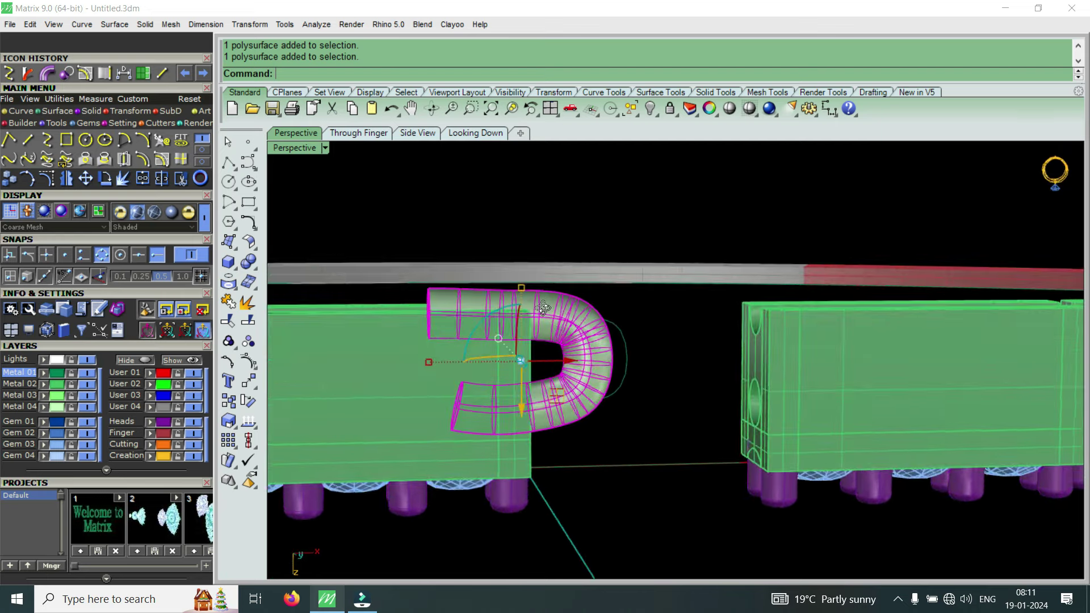
{"action": "scroll", "coordinate": [567, 368], "scroll_direction": "up", "scroll_amount": 2}
{"action": "scroll", "coordinate": [561, 347], "scroll_direction": "up", "scroll_amount": 2}
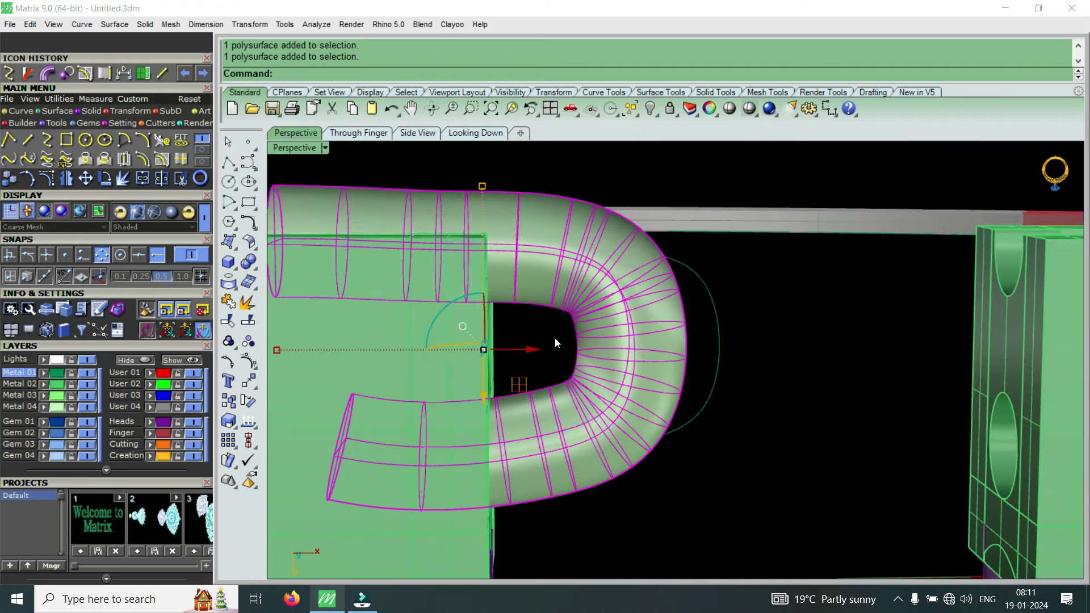
{"action": "scroll", "coordinate": [562, 354], "scroll_direction": "down", "scroll_amount": 4}
{"action": "right_click_drag", "start_coordinate": [595, 352], "coordinate": [665, 317]}
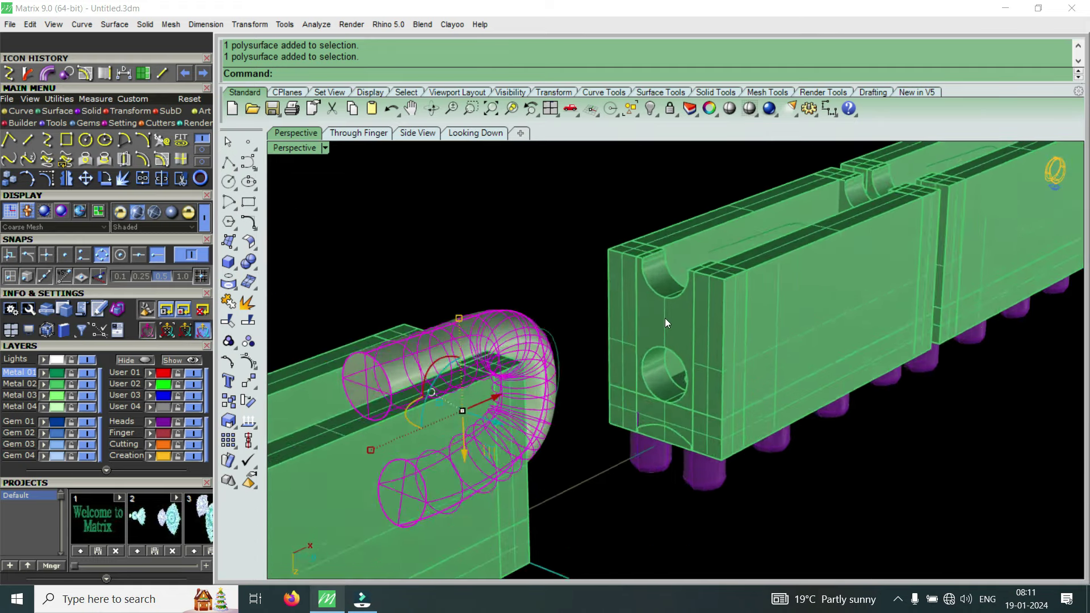
{"action": "scroll", "coordinate": [672, 325], "scroll_direction": "up", "scroll_amount": 3}
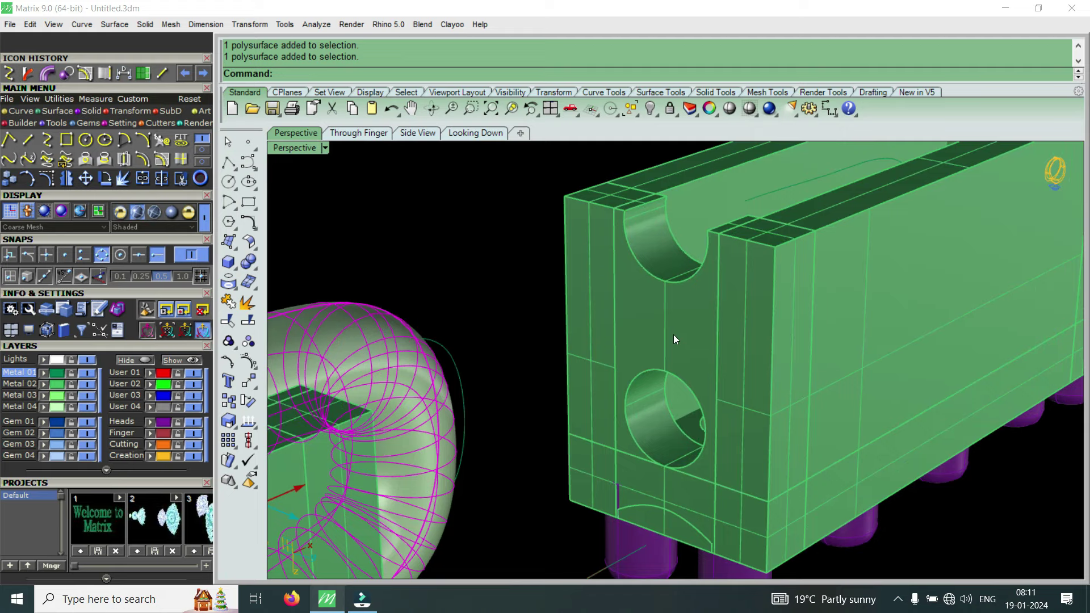
{"action": "right_click_drag", "start_coordinate": [772, 309], "coordinate": [681, 340]}
{"action": "scroll", "coordinate": [657, 352], "scroll_direction": "up", "scroll_amount": 2}
{"action": "scroll", "coordinate": [544, 301], "scroll_direction": "up", "scroll_amount": 3}
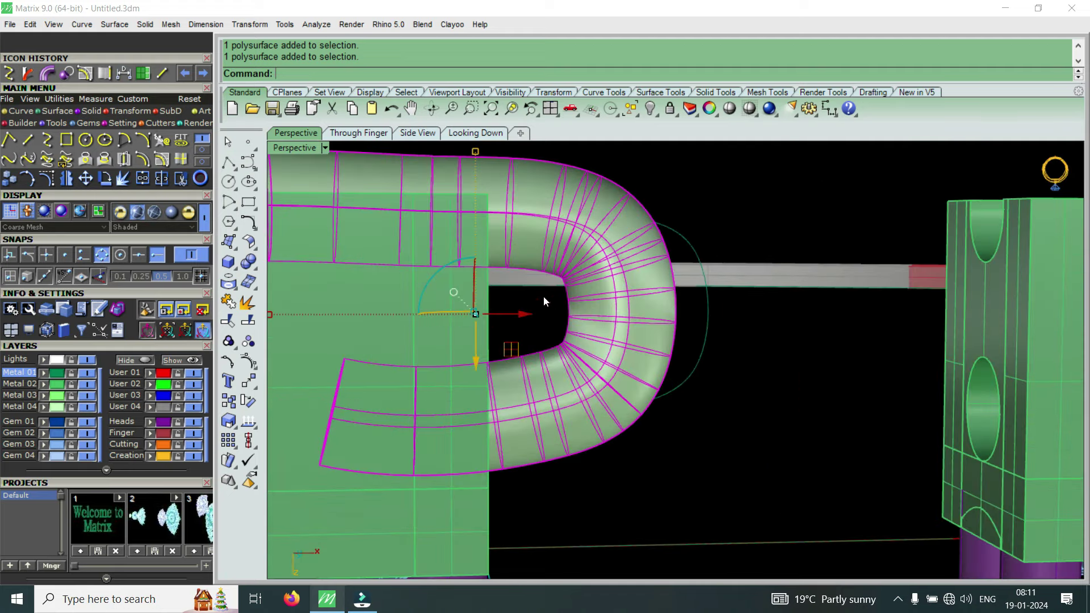
{"action": "scroll", "coordinate": [539, 293], "scroll_direction": "up", "scroll_amount": 1}
{"action": "scroll", "coordinate": [539, 321], "scroll_direction": "down", "scroll_amount": 3}
{"action": "scroll", "coordinate": [569, 350], "scroll_direction": "down", "scroll_amount": 2}
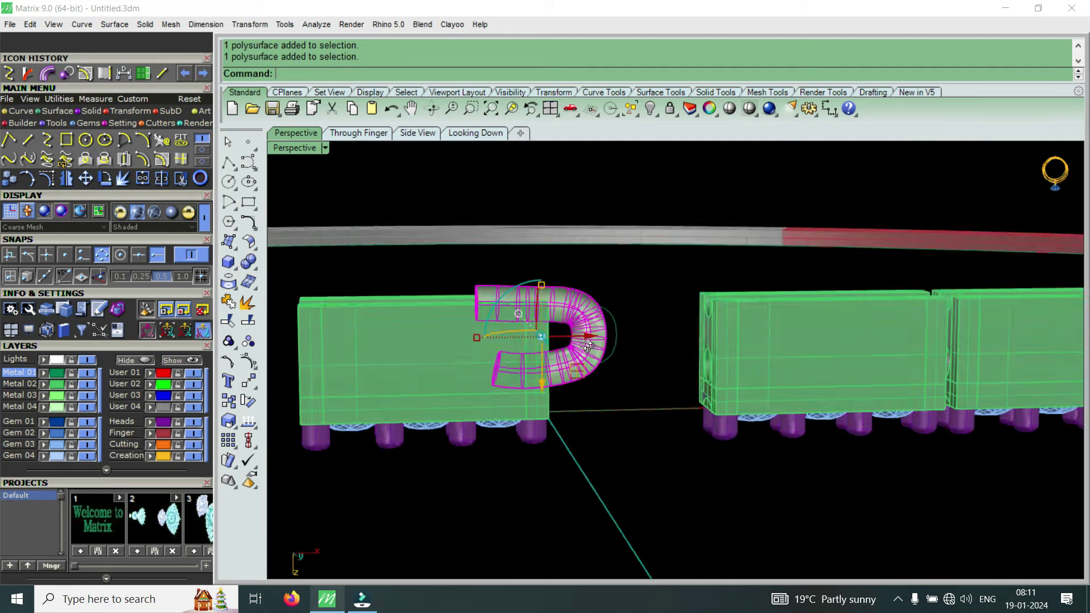
{"action": "right_click_drag", "start_coordinate": [568, 350], "coordinate": [566, 369]}
{"action": "scroll", "coordinate": [806, 333], "scroll_direction": "up", "scroll_amount": 4}
{"action": "scroll", "coordinate": [851, 320], "scroll_direction": "up", "scroll_amount": 3}
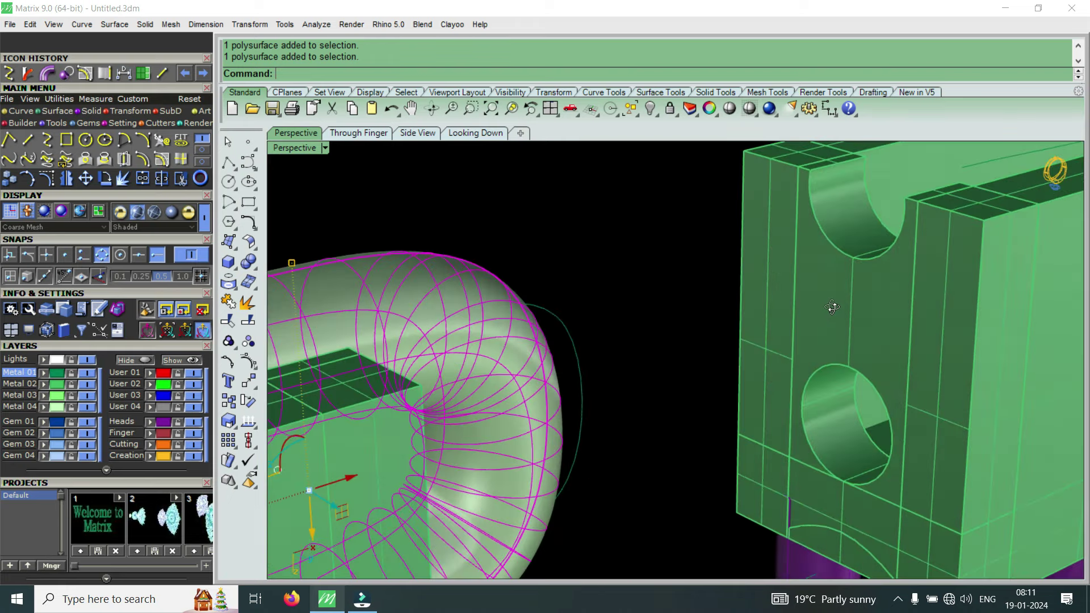
{"action": "scroll", "coordinate": [863, 301], "scroll_direction": "down", "scroll_amount": 3}
{"action": "scroll", "coordinate": [867, 279], "scroll_direction": "up", "scroll_amount": 4}
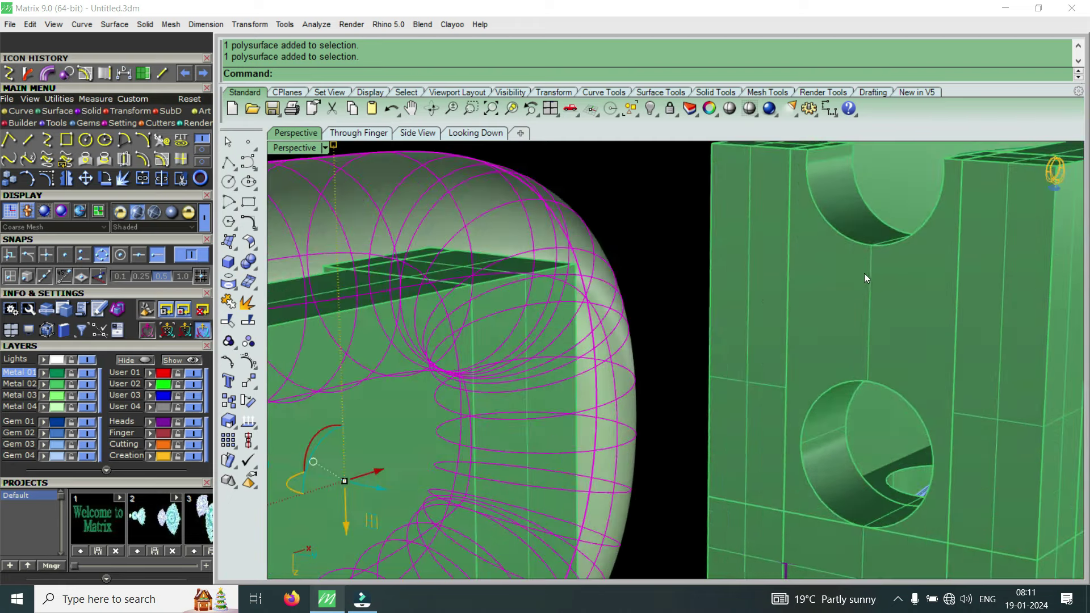
{"action": "scroll", "coordinate": [884, 300], "scroll_direction": "down", "scroll_amount": 3}
{"action": "scroll", "coordinate": [883, 301], "scroll_direction": "up", "scroll_amount": 1}
{"action": "scroll", "coordinate": [886, 301], "scroll_direction": "up", "scroll_amount": 2}
{"action": "scroll", "coordinate": [885, 296], "scroll_direction": "up", "scroll_amount": 2}
{"action": "scroll", "coordinate": [884, 277], "scroll_direction": "down", "scroll_amount": 3}
{"action": "scroll", "coordinate": [468, 330], "scroll_direction": "up", "scroll_amount": 3}
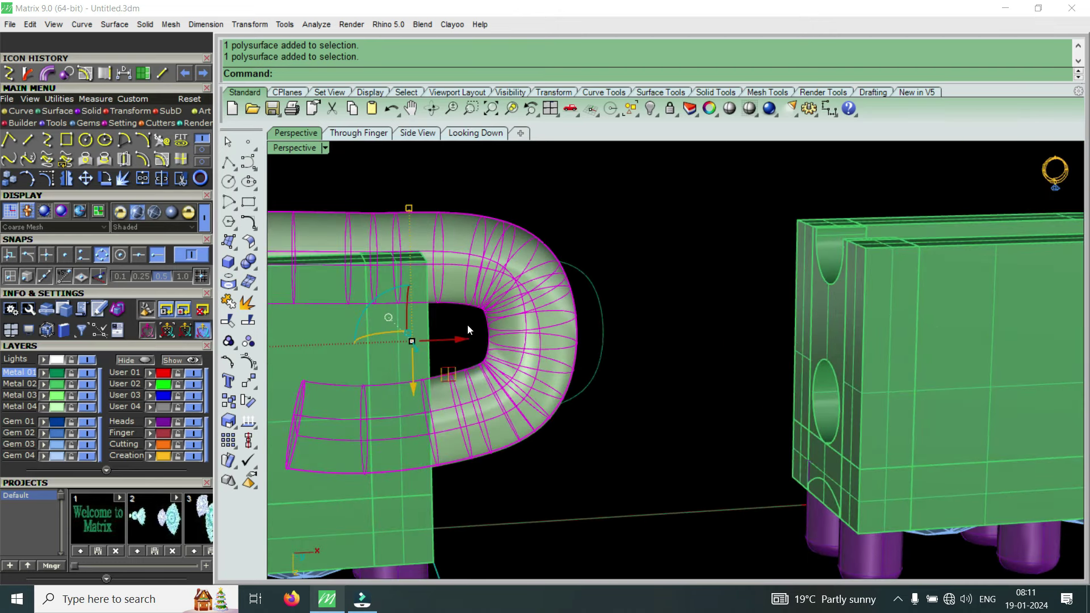
{"action": "scroll", "coordinate": [486, 364], "scroll_direction": "down", "scroll_amount": 3}
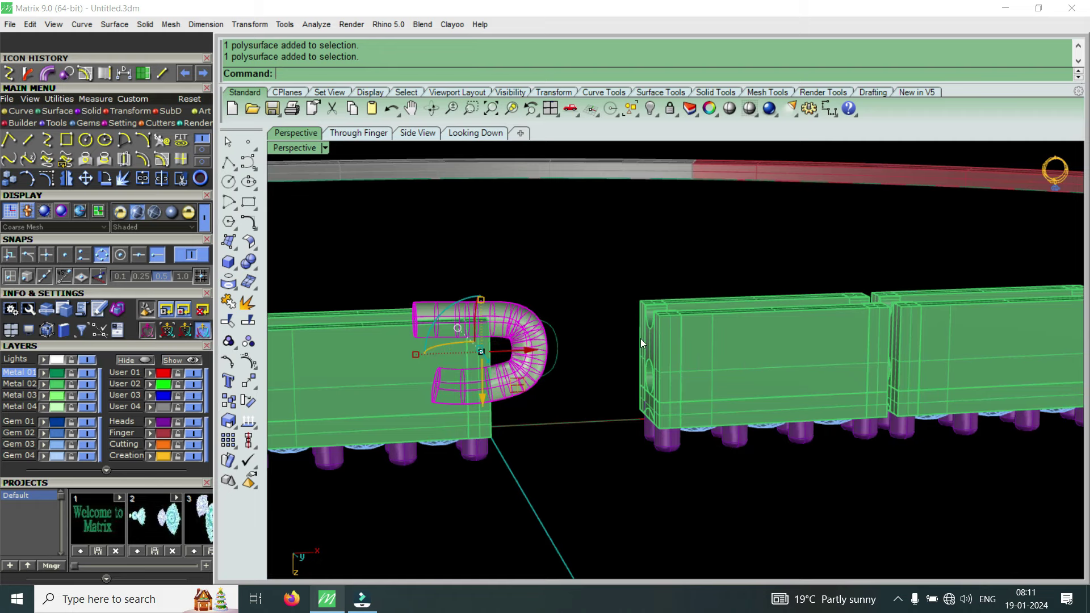
{"action": "scroll", "coordinate": [641, 338], "scroll_direction": "down", "scroll_amount": 3}
{"action": "right_click_drag", "start_coordinate": [709, 317], "coordinate": [841, 395]}
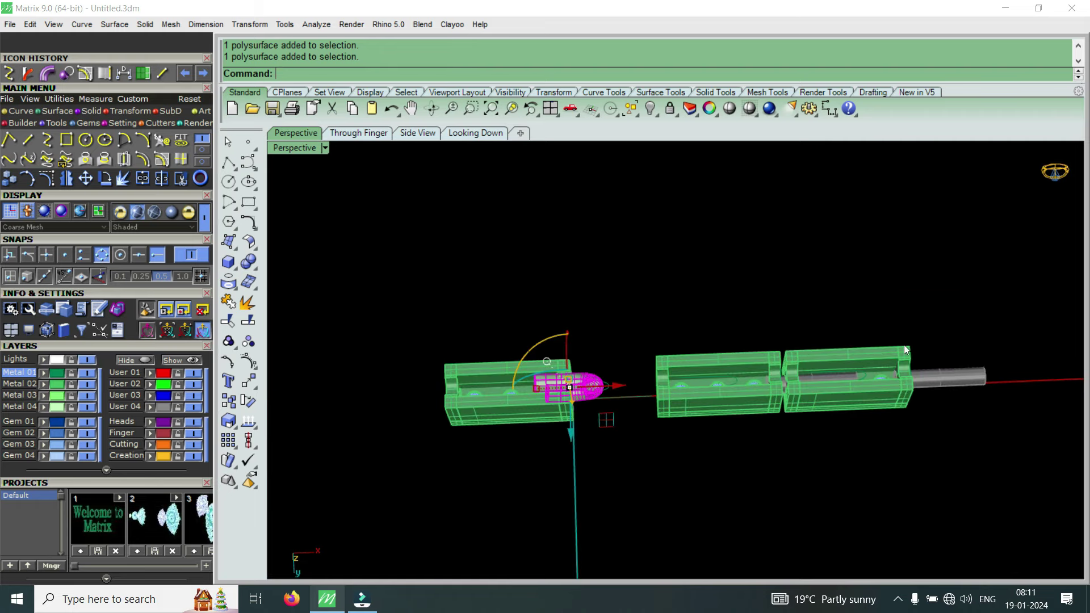
{"action": "right_click_drag", "start_coordinate": [699, 376], "coordinate": [735, 376]}
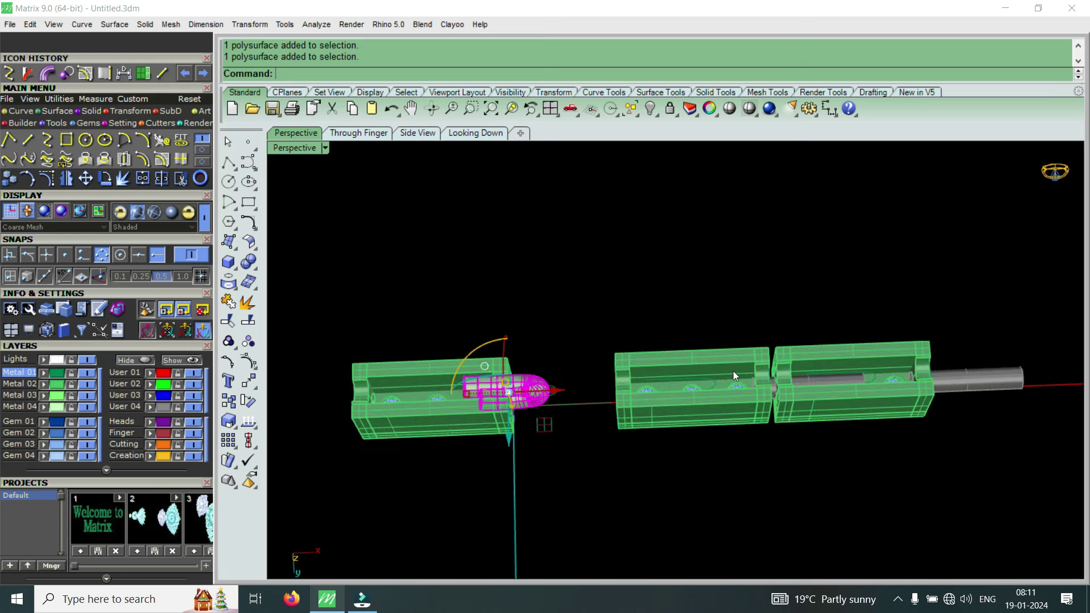
{"action": "scroll", "coordinate": [633, 396], "scroll_direction": "up", "scroll_amount": 2}
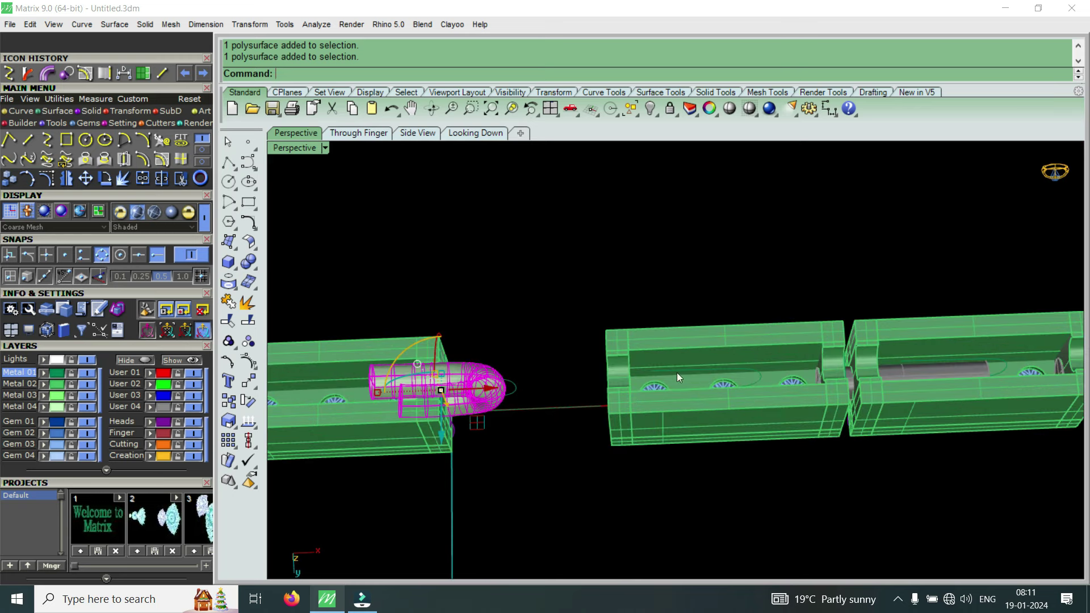
{"action": "scroll", "coordinate": [677, 378], "scroll_direction": "down", "scroll_amount": 1}
{"action": "scroll", "coordinate": [720, 341], "scroll_direction": "down", "scroll_amount": 3}
{"action": "scroll", "coordinate": [872, 363], "scroll_direction": "up", "scroll_amount": 3}
{"action": "left_click_drag", "start_coordinate": [968, 285], "coordinate": [882, 419]}
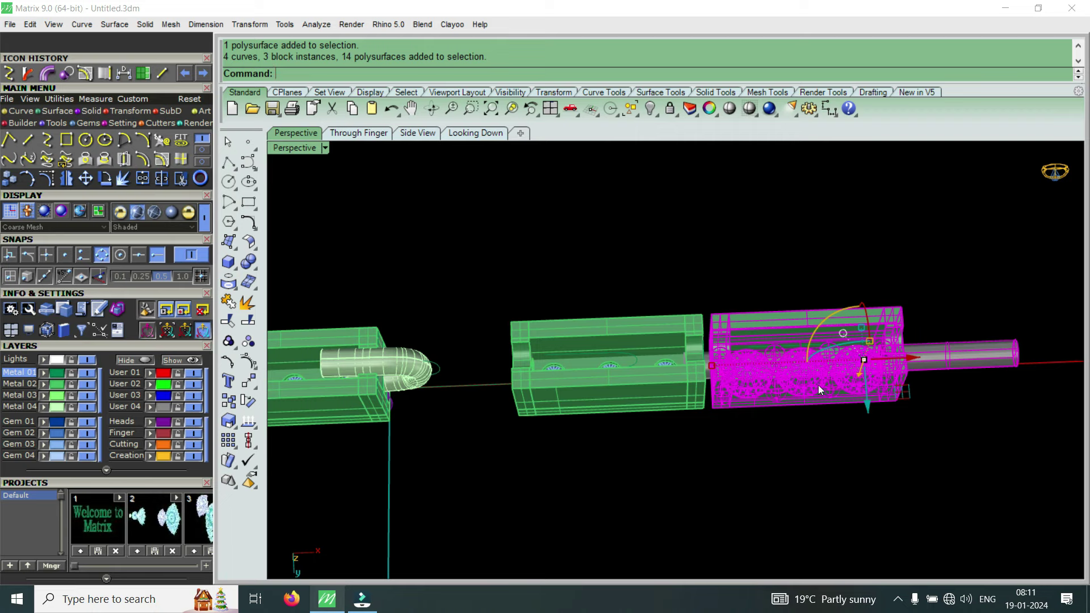
Move the end link and its rod farther right, then select the link and rod together
{"action": "scroll", "coordinate": [728, 385], "scroll_direction": "down", "scroll_amount": 2}
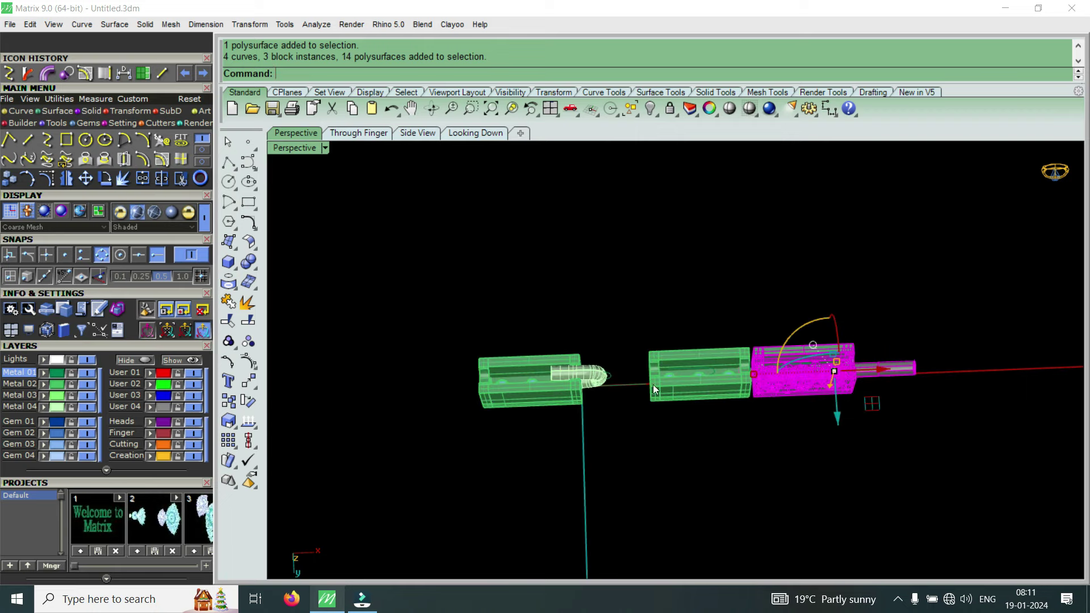
{"action": "scroll", "coordinate": [653, 384], "scroll_direction": "up", "scroll_amount": 3}
{"action": "left_click_drag", "start_coordinate": [752, 376], "coordinate": [909, 367]}
{"action": "scroll", "coordinate": [787, 365], "scroll_direction": "down", "scroll_amount": 2}
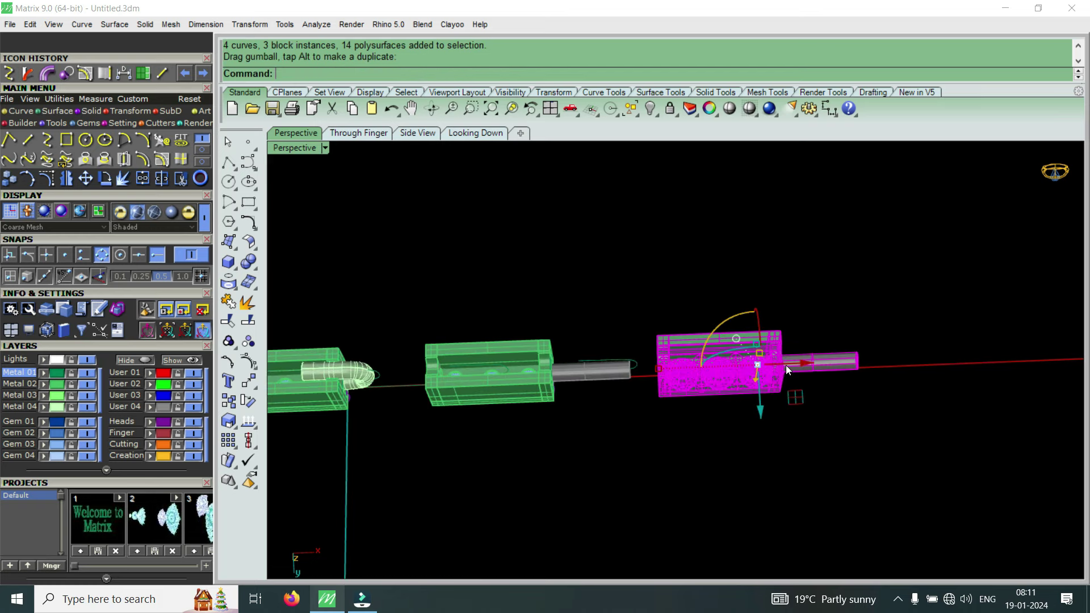
{"action": "left_click", "coordinate": [786, 365]}
{"action": "scroll", "coordinate": [827, 364], "scroll_direction": "up", "scroll_amount": 2}
{"action": "left_click", "coordinate": [826, 367]}
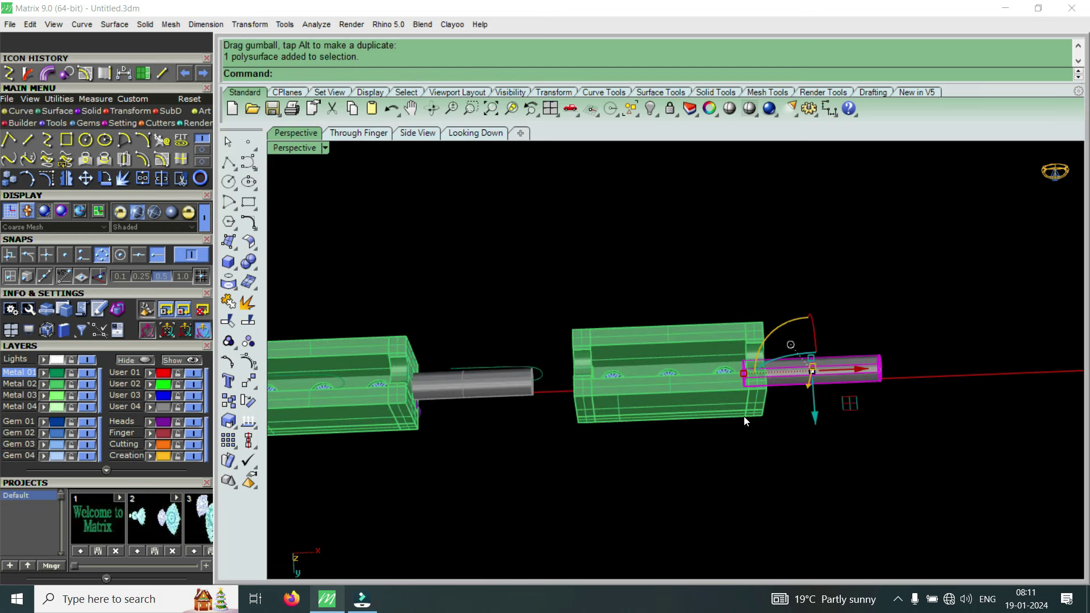
{"action": "left_click", "coordinate": [839, 305]}
{"action": "left_click_drag", "start_coordinate": [839, 304], "coordinate": [728, 448]}
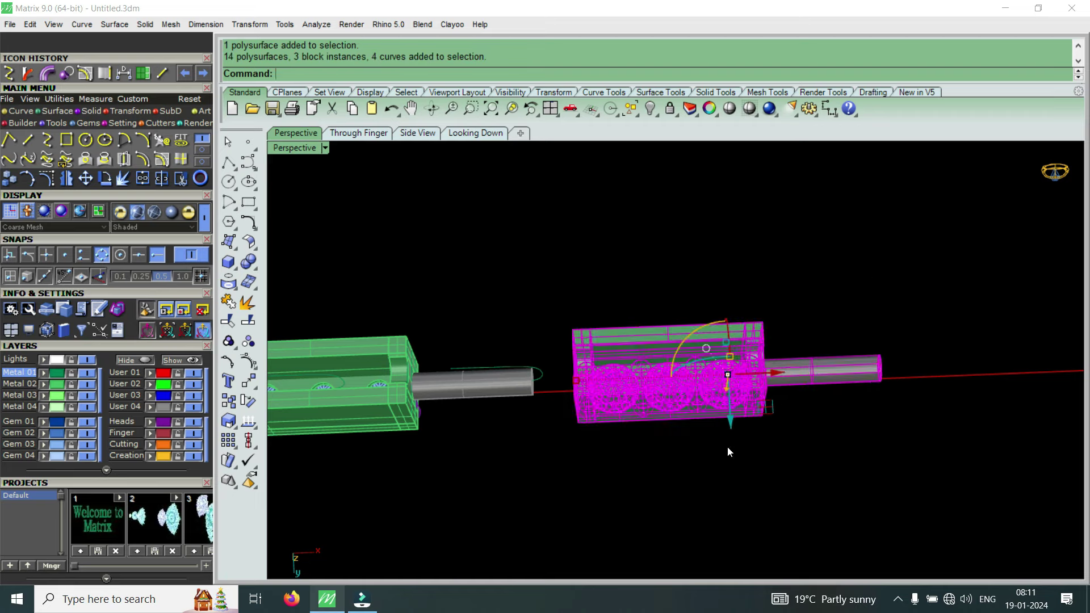
Delete the bent connecting rod lying between the second and third links
{"action": "right_click_drag", "start_coordinate": [728, 447], "coordinate": [713, 385]}
{"action": "scroll", "coordinate": [705, 376], "scroll_direction": "up", "scroll_amount": 2}
{"action": "left_click", "coordinate": [686, 353]}
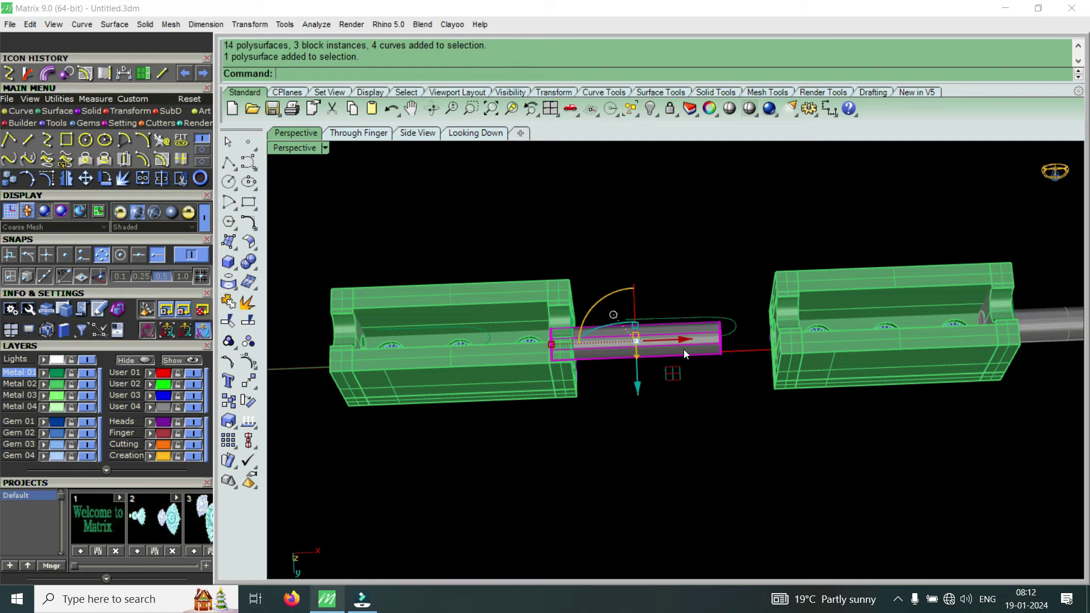
{"action": "key", "text": "Delete"}
Orbit and zoom around the row of links to inspect the emptied gap from all sides
{"action": "mouse_move", "coordinate": [711, 340]}
{"action": "right_mouse_down"}
{"action": "mouse_move", "coordinate": [626, 355]}
{"action": "mouse_move", "coordinate": [689, 301]}
{"action": "right_mouse_up"}
{"action": "scroll", "coordinate": [689, 301], "scroll_direction": "up", "scroll_amount": 4}
{"action": "mouse_move", "coordinate": [648, 346]}
{"action": "right_mouse_down"}
{"action": "mouse_move", "coordinate": [675, 374]}
{"action": "mouse_move", "coordinate": [651, 353]}
{"action": "right_mouse_up"}
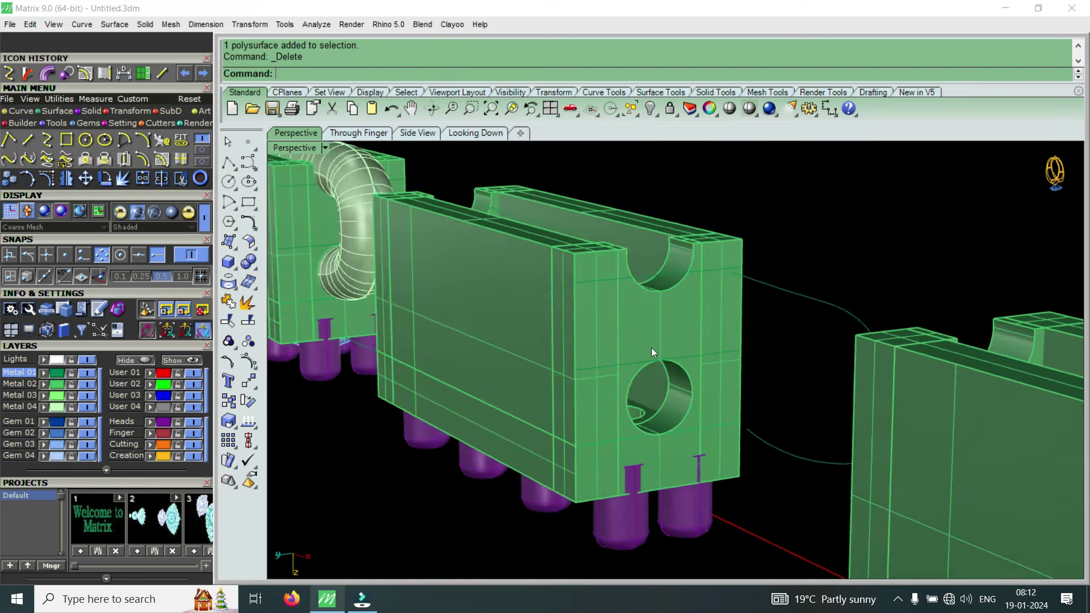
{"action": "scroll", "coordinate": [653, 357], "scroll_direction": "up", "scroll_amount": 3}
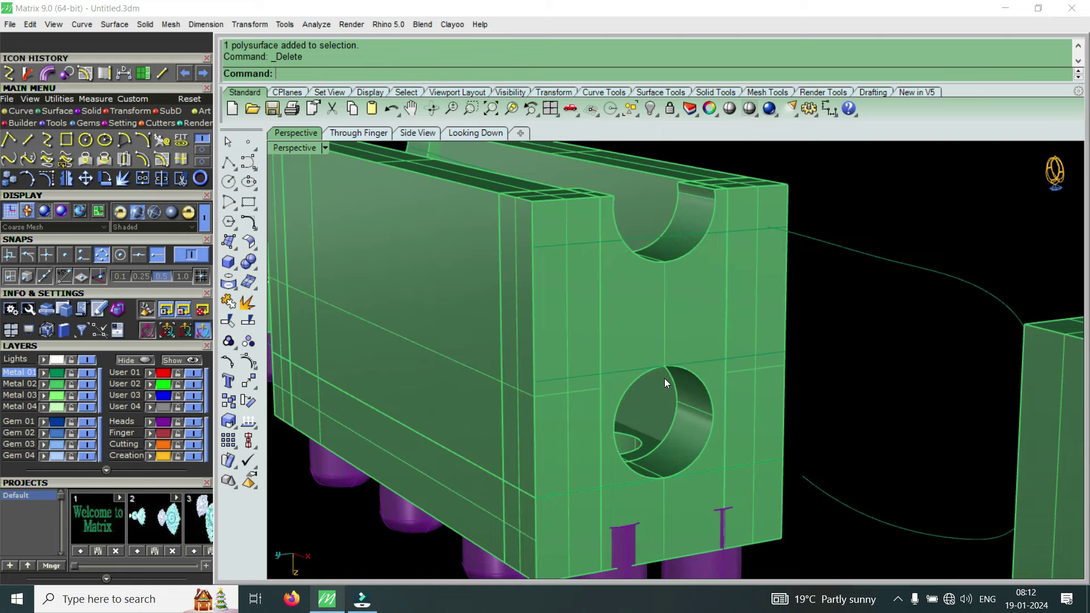
{"action": "mouse_move", "coordinate": [659, 376]}
{"action": "right_mouse_down"}
{"action": "mouse_move", "coordinate": [670, 341]}
{"action": "mouse_move", "coordinate": [614, 339]}
{"action": "right_mouse_up"}
{"action": "scroll", "coordinate": [797, 342], "scroll_direction": "down", "scroll_amount": 4}
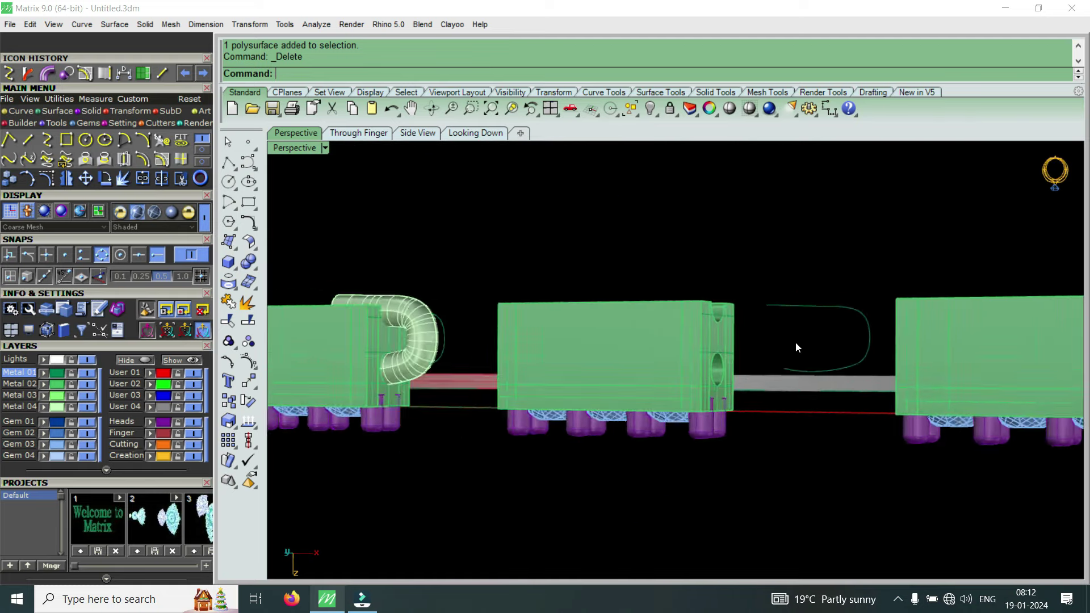
{"action": "right_click_drag", "start_coordinate": [796, 341], "coordinate": [568, 384]}
{"action": "scroll", "coordinate": [479, 325], "scroll_direction": "up", "scroll_amount": 5}
{"action": "scroll", "coordinate": [463, 346], "scroll_direction": "down", "scroll_amount": 4}
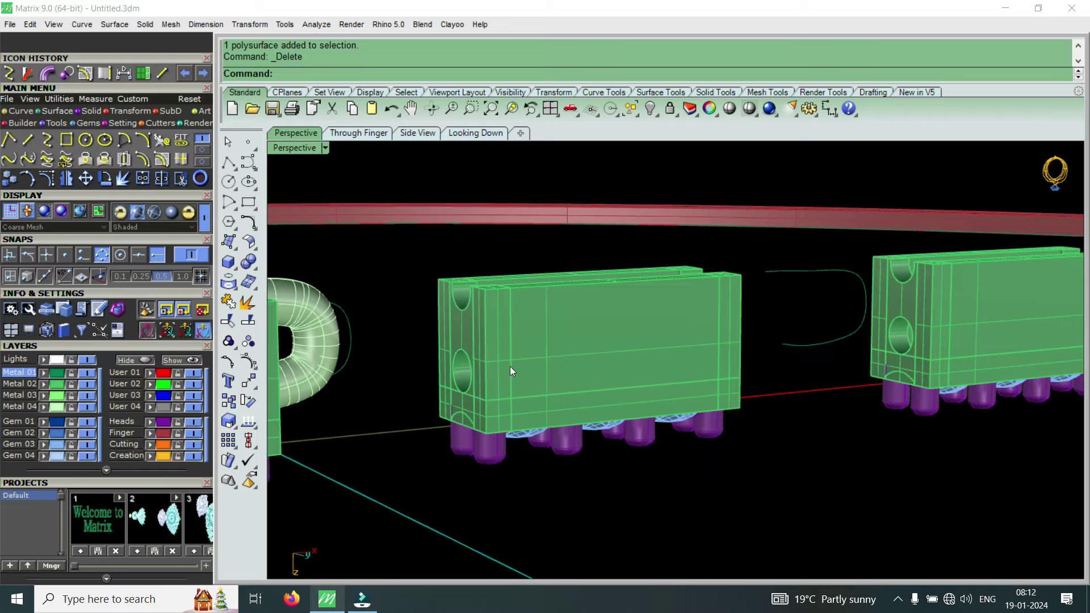
{"action": "right_click_drag", "start_coordinate": [511, 366], "coordinate": [735, 386]}
{"action": "scroll", "coordinate": [739, 380], "scroll_direction": "up", "scroll_amount": 5}
{"action": "scroll", "coordinate": [728, 362], "scroll_direction": "down", "scroll_amount": 3}
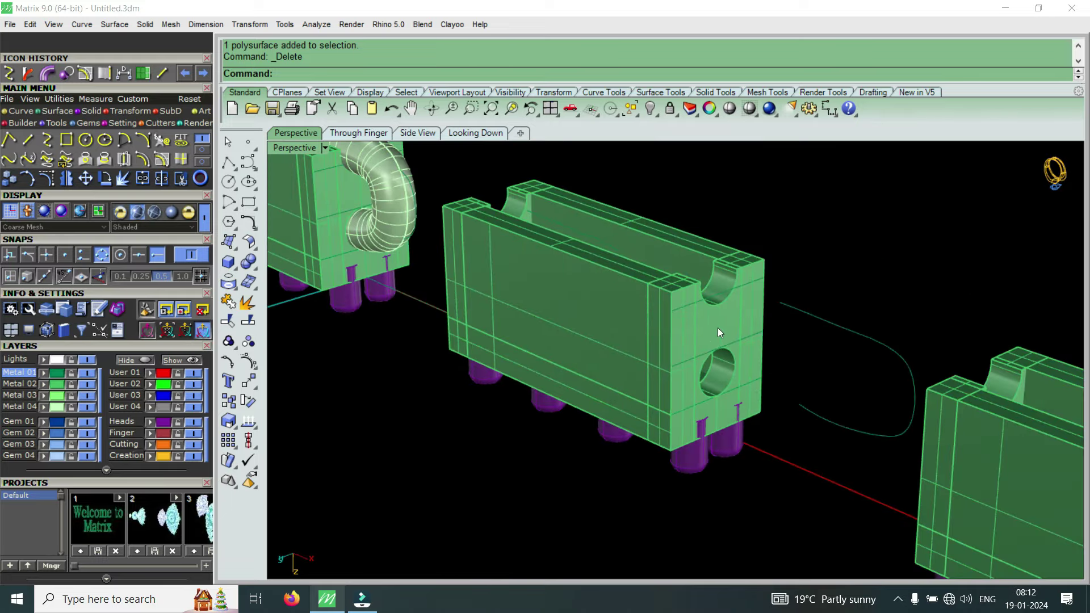
{"action": "scroll", "coordinate": [717, 328], "scroll_direction": "down", "scroll_amount": 2}
{"action": "right_click_drag", "start_coordinate": [709, 324], "coordinate": [523, 350]}
{"action": "scroll", "coordinate": [538, 375], "scroll_direction": "up", "scroll_amount": 5}
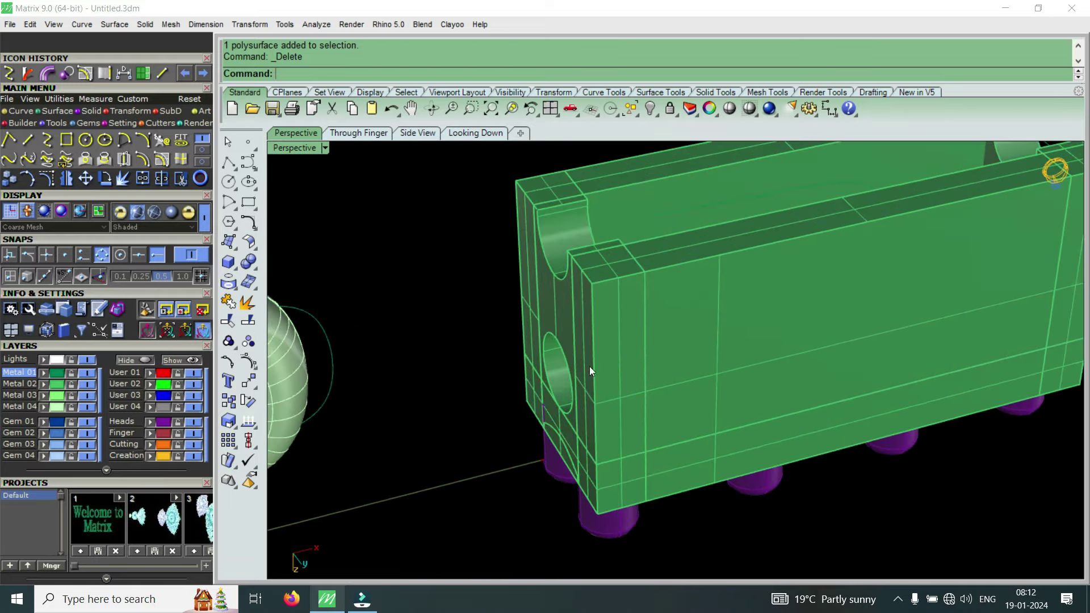
{"action": "scroll", "coordinate": [582, 378], "scroll_direction": "down", "scroll_amount": 4}
{"action": "mouse_move", "coordinate": [658, 319]}
{"action": "right_mouse_down"}
{"action": "mouse_move", "coordinate": [757, 302]}
{"action": "mouse_move", "coordinate": [711, 334]}
{"action": "right_mouse_up"}
{"action": "scroll", "coordinate": [712, 334], "scroll_direction": "down", "scroll_amount": 2}
{"action": "scroll", "coordinate": [626, 400], "scroll_direction": "up", "scroll_amount": 3}
{"action": "right_click_drag", "start_coordinate": [627, 400], "coordinate": [717, 326]}
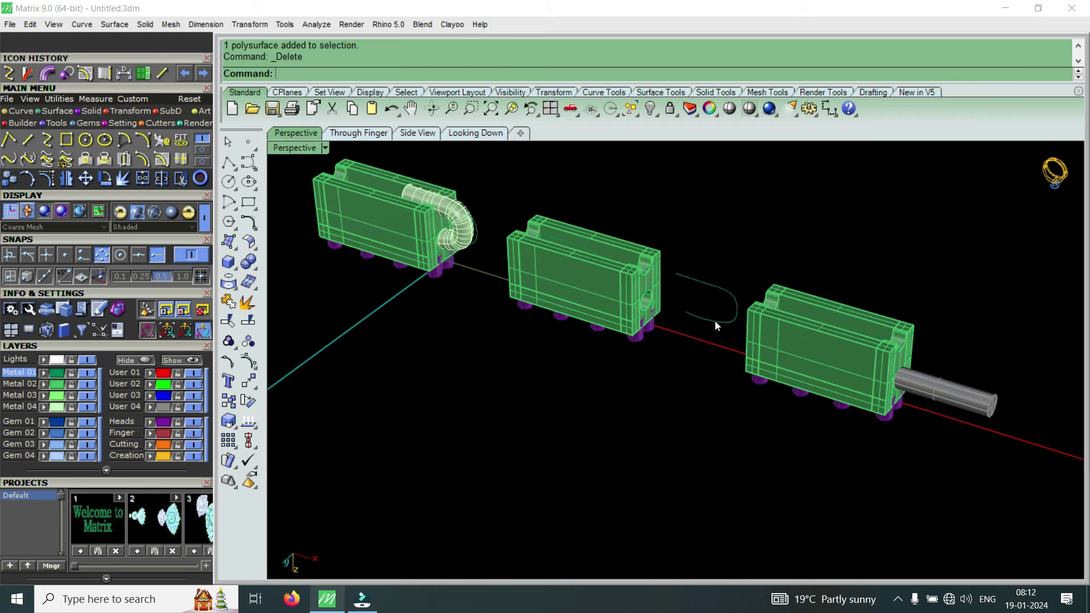
Select the end link's hinge rod and view it and the gem settings from low angles
{"action": "left_click", "coordinate": [957, 392]}
{"action": "scroll", "coordinate": [955, 394], "scroll_direction": "up", "scroll_amount": 2}
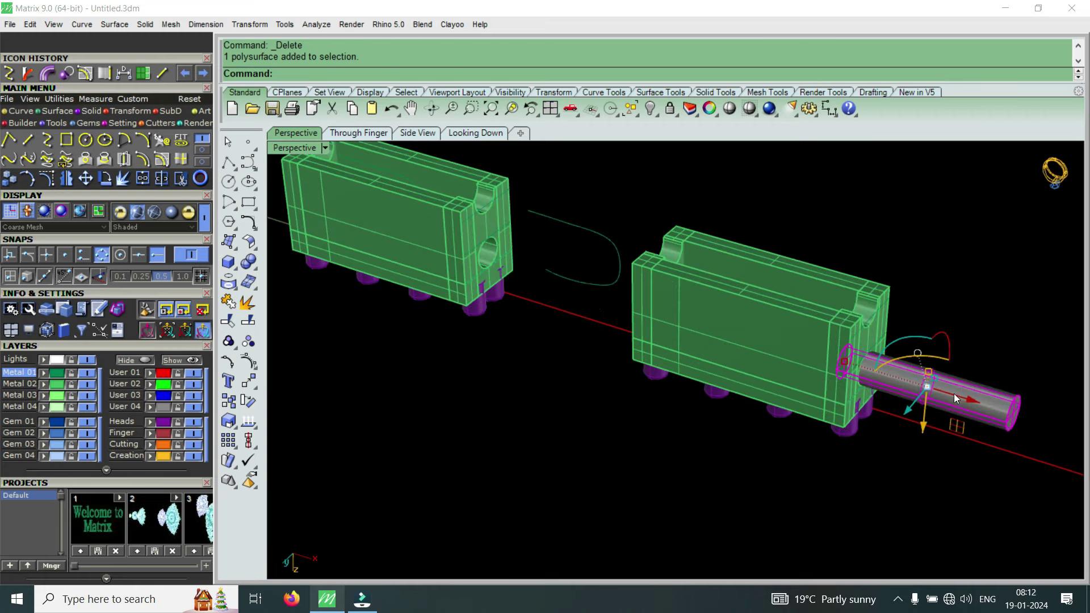
{"action": "right_click_drag", "start_coordinate": [954, 393], "coordinate": [870, 375]}
{"action": "scroll", "coordinate": [873, 379], "scroll_direction": "down", "scroll_amount": 2}
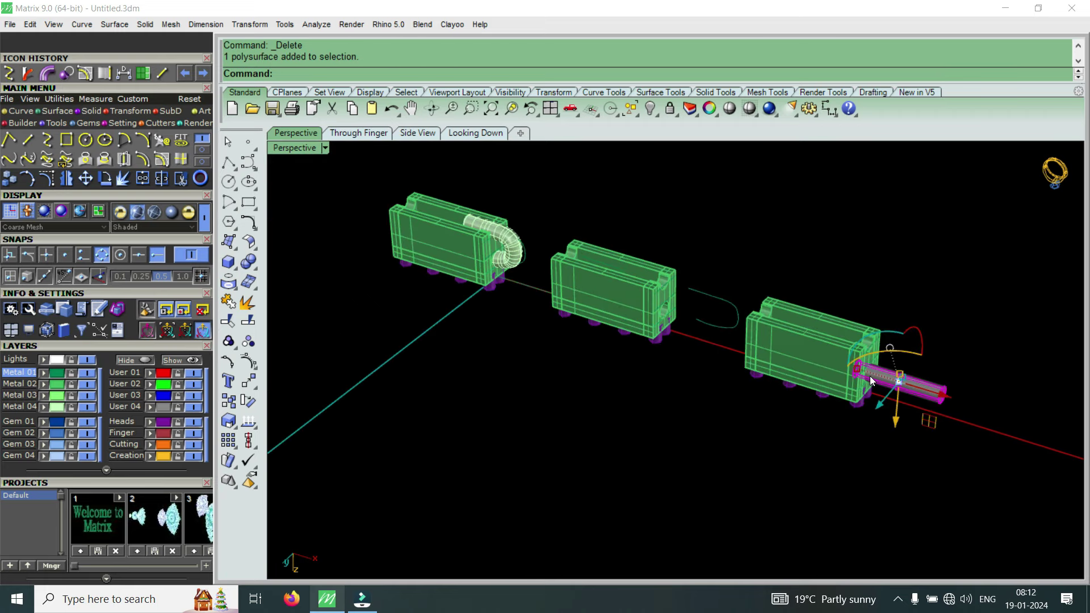
{"action": "scroll", "coordinate": [907, 370], "scroll_direction": "up", "scroll_amount": 2}
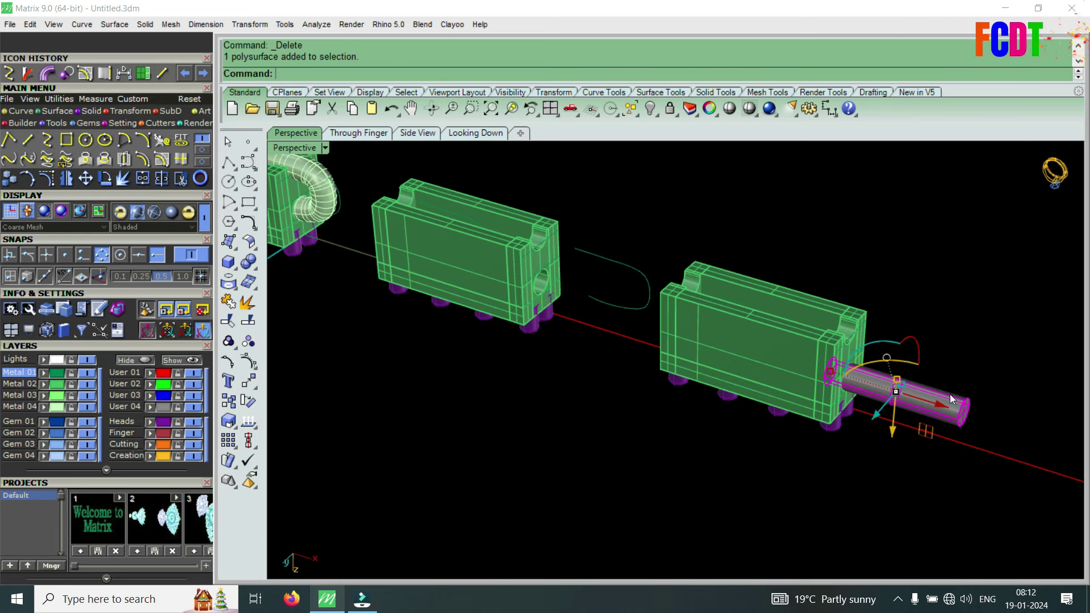
{"action": "scroll", "coordinate": [871, 385], "scroll_direction": "up", "scroll_amount": 1}
{"action": "scroll", "coordinate": [892, 388], "scroll_direction": "up", "scroll_amount": 2}
{"action": "scroll", "coordinate": [891, 387], "scroll_direction": "down", "scroll_amount": 3}
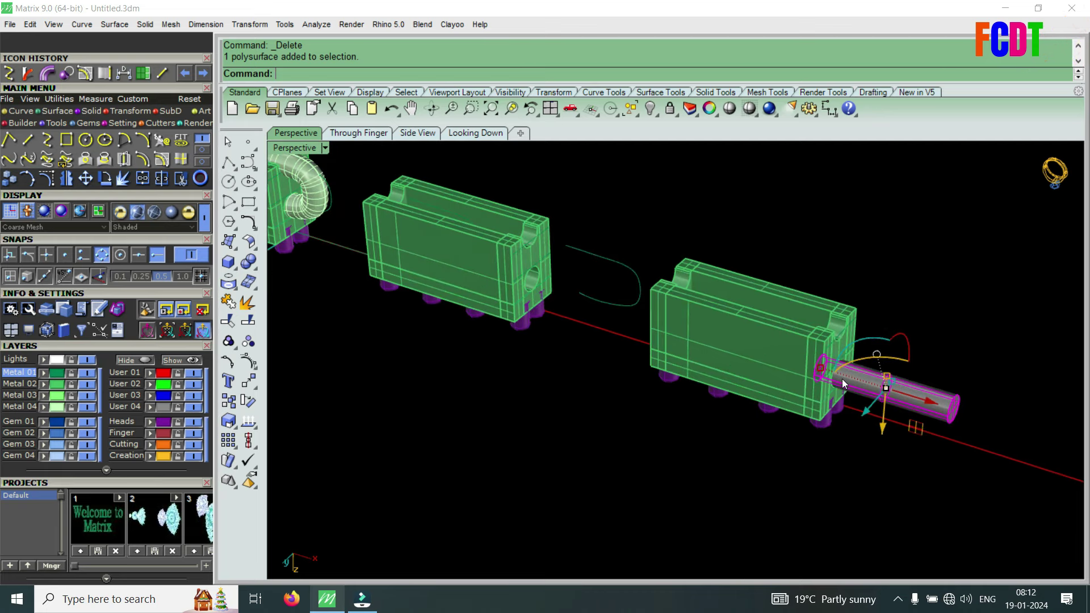
{"action": "right_click_drag", "start_coordinate": [881, 379], "coordinate": [829, 394]}
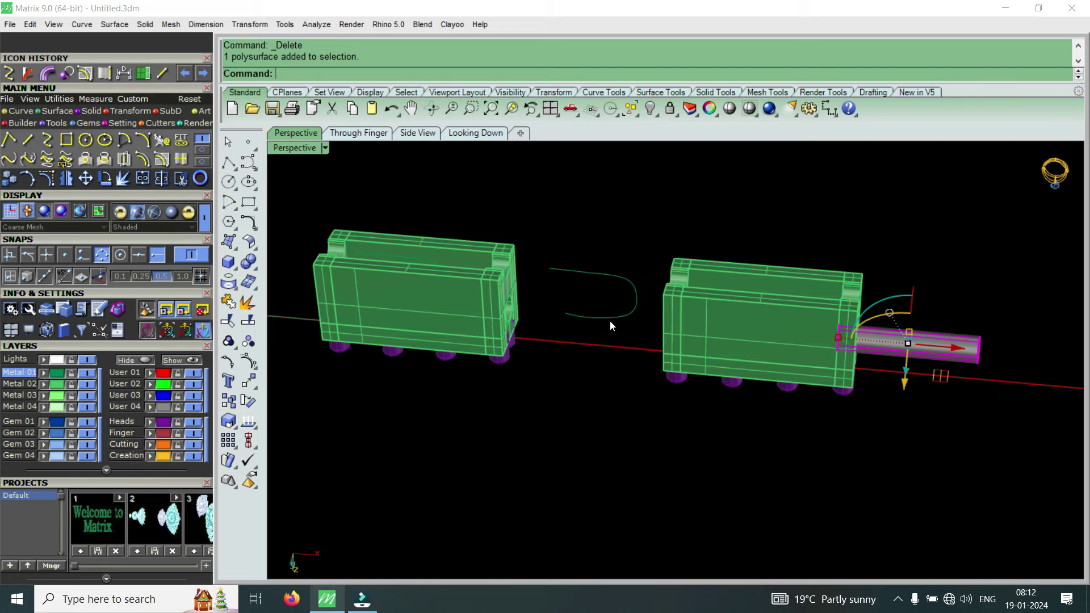
{"action": "scroll", "coordinate": [595, 297], "scroll_direction": "up", "scroll_amount": 1}
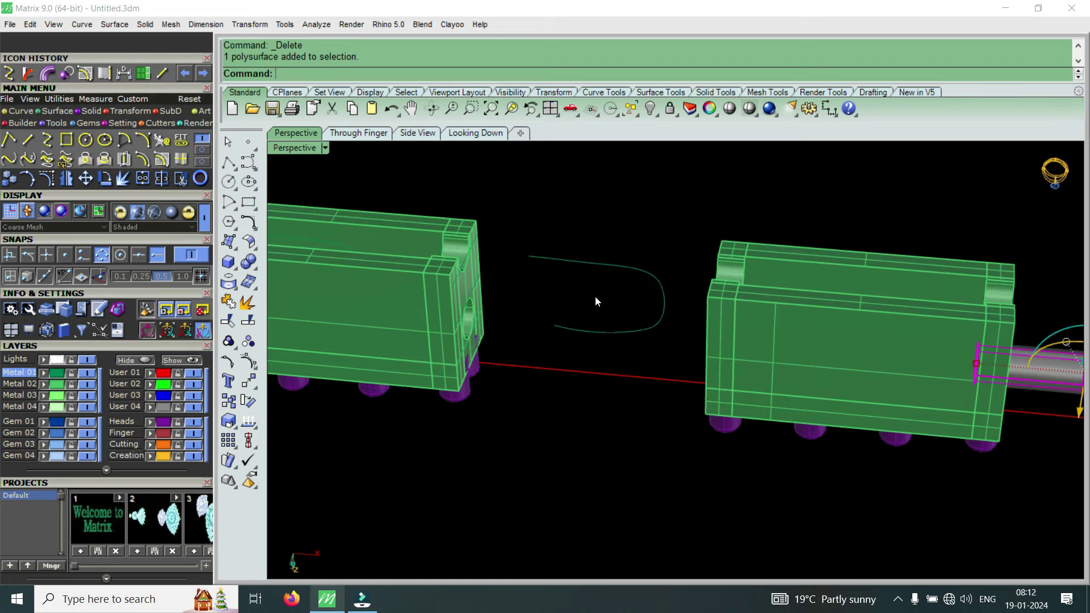
{"action": "scroll", "coordinate": [574, 279], "scroll_direction": "down", "scroll_amount": 3}
{"action": "right_click_drag", "start_coordinate": [586, 284], "coordinate": [802, 364]}
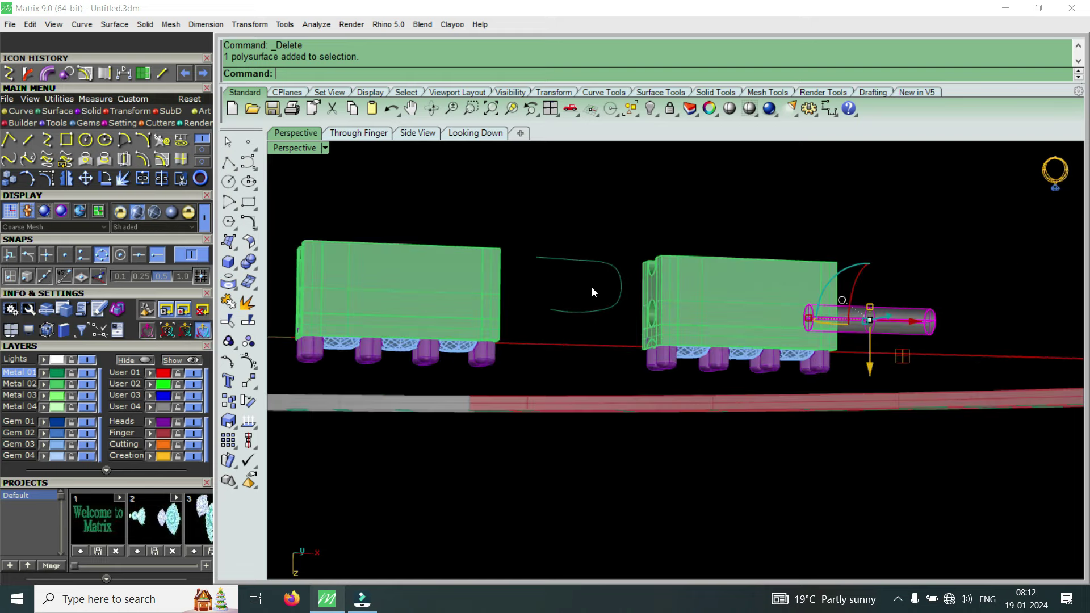
{"action": "scroll", "coordinate": [609, 331], "scroll_direction": "up", "scroll_amount": 3}
{"action": "right_click_drag", "start_coordinate": [609, 332], "coordinate": [676, 355]}
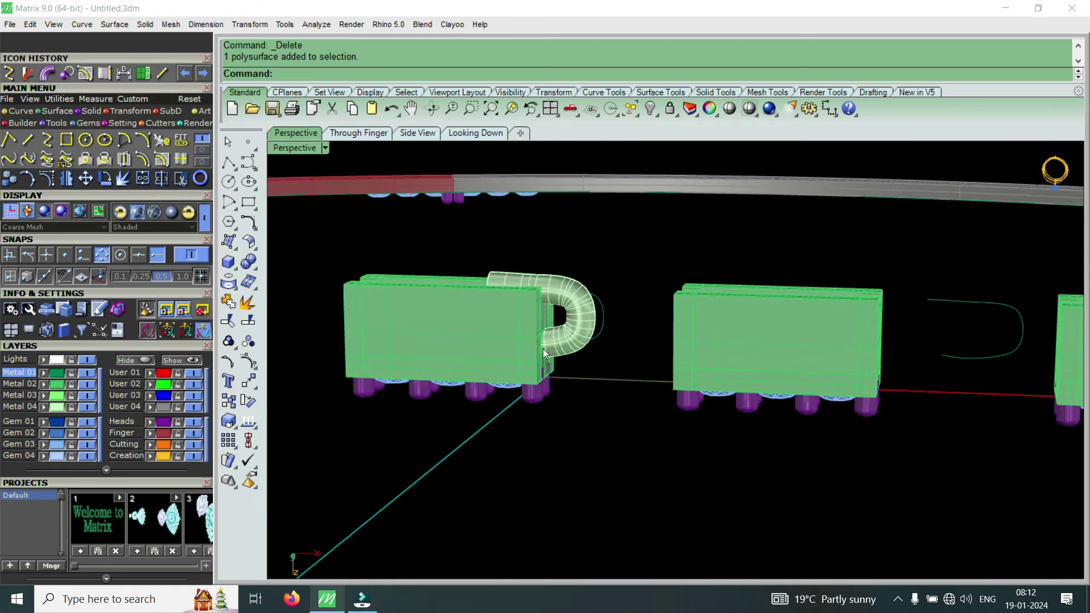
{"action": "scroll", "coordinate": [554, 348], "scroll_direction": "up", "scroll_amount": 1}
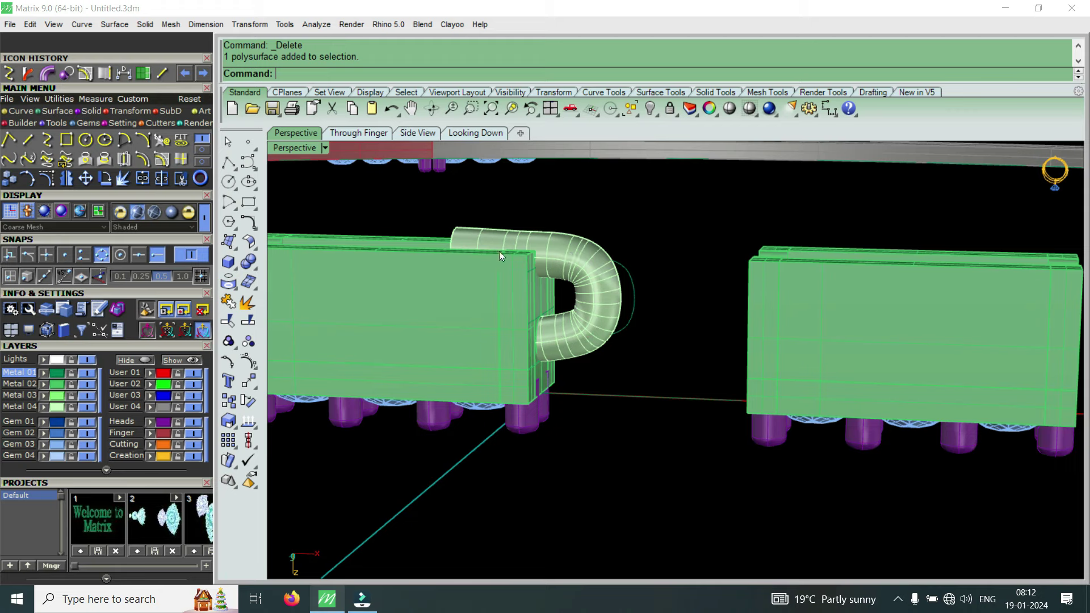
{"action": "scroll", "coordinate": [528, 289], "scroll_direction": "down", "scroll_amount": 2}
{"action": "scroll", "coordinate": [558, 326], "scroll_direction": "down", "scroll_amount": 1}
{"action": "scroll", "coordinate": [547, 303], "scroll_direction": "up", "scroll_amount": 2}
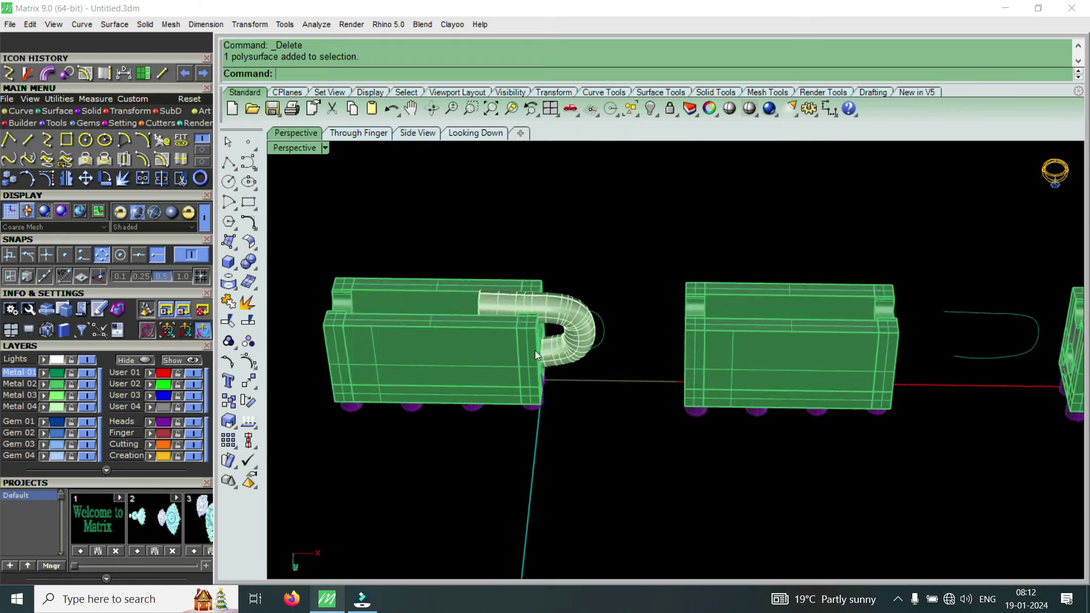
{"action": "scroll", "coordinate": [520, 319], "scroll_direction": "up", "scroll_amount": 1}
{"action": "scroll", "coordinate": [519, 325], "scroll_direction": "down", "scroll_amount": 2}
{"action": "scroll", "coordinate": [550, 326], "scroll_direction": "up", "scroll_amount": 1}
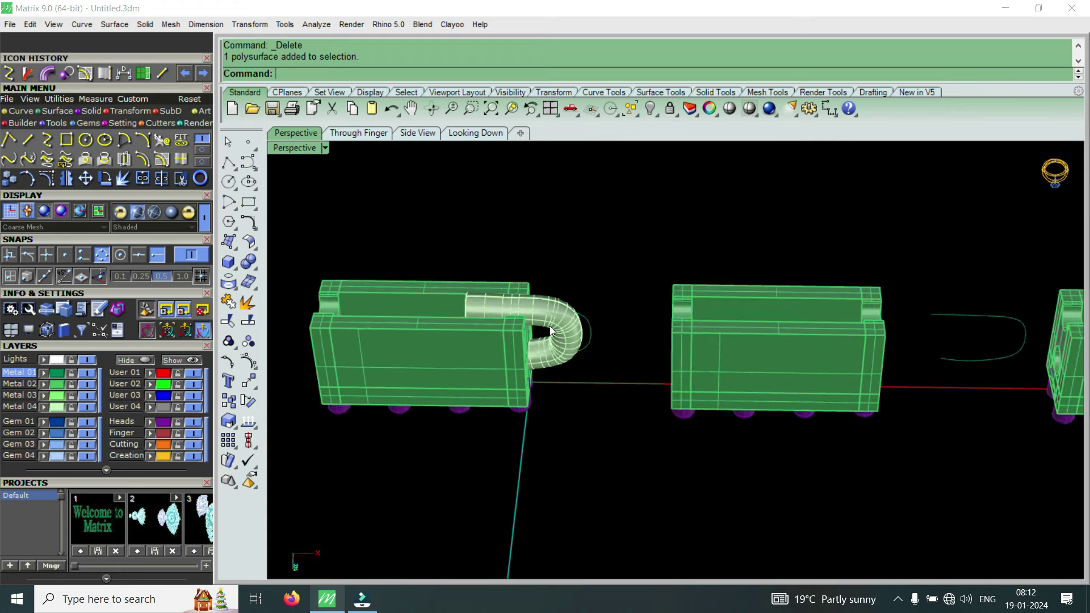
{"action": "scroll", "coordinate": [549, 327], "scroll_direction": "up", "scroll_amount": 1}
{"action": "right_click_drag", "start_coordinate": [585, 348], "coordinate": [565, 324]}
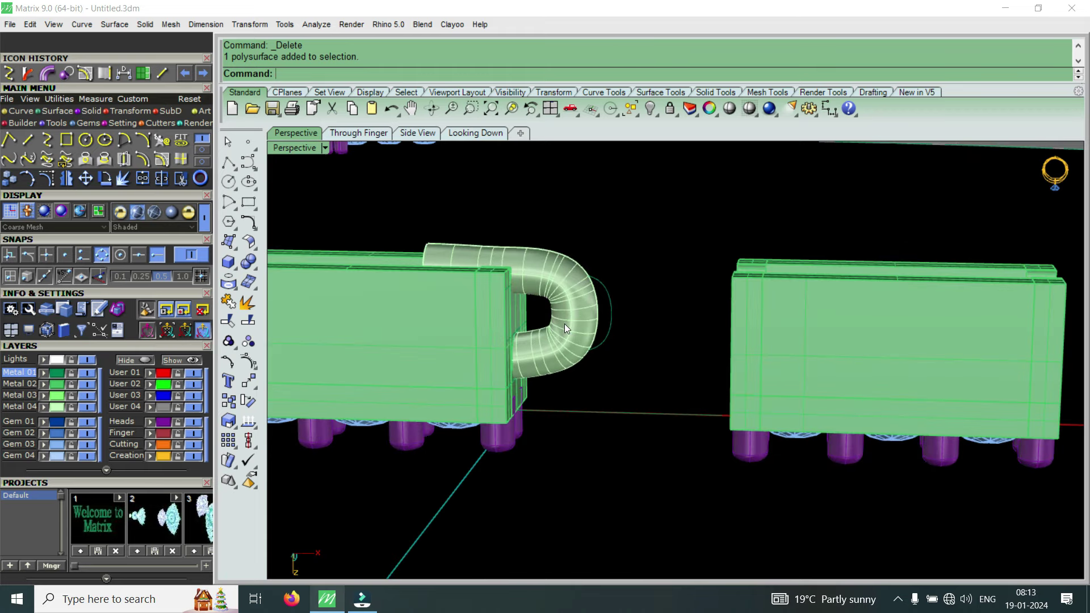
{"action": "scroll", "coordinate": [565, 323], "scroll_direction": "down", "scroll_amount": 1}
{"action": "scroll", "coordinate": [565, 324], "scroll_direction": "down", "scroll_amount": 1}
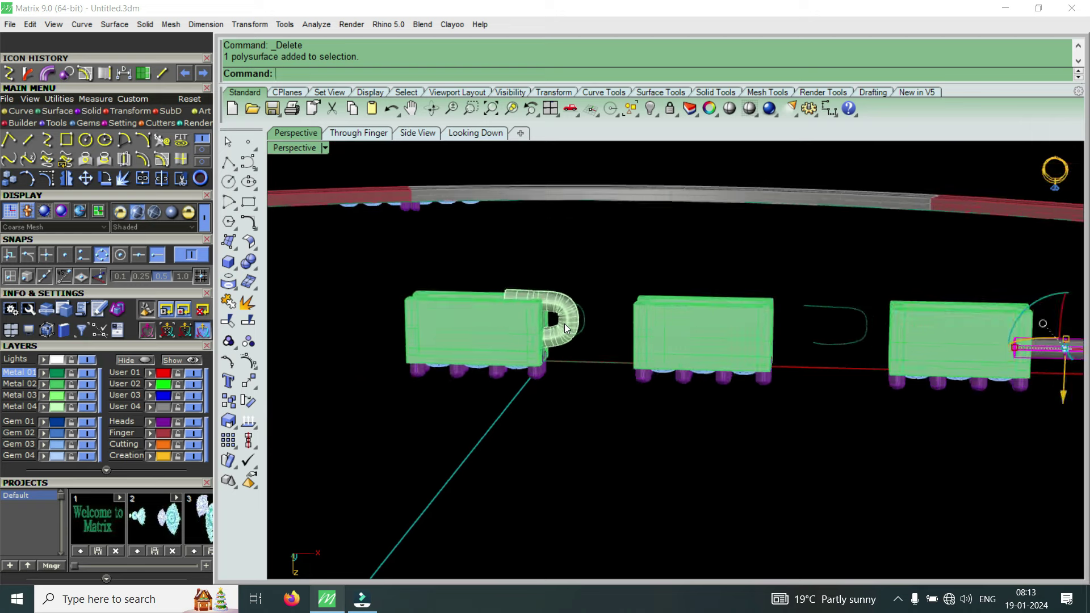
{"action": "scroll", "coordinate": [565, 324], "scroll_direction": "down", "scroll_amount": 1}
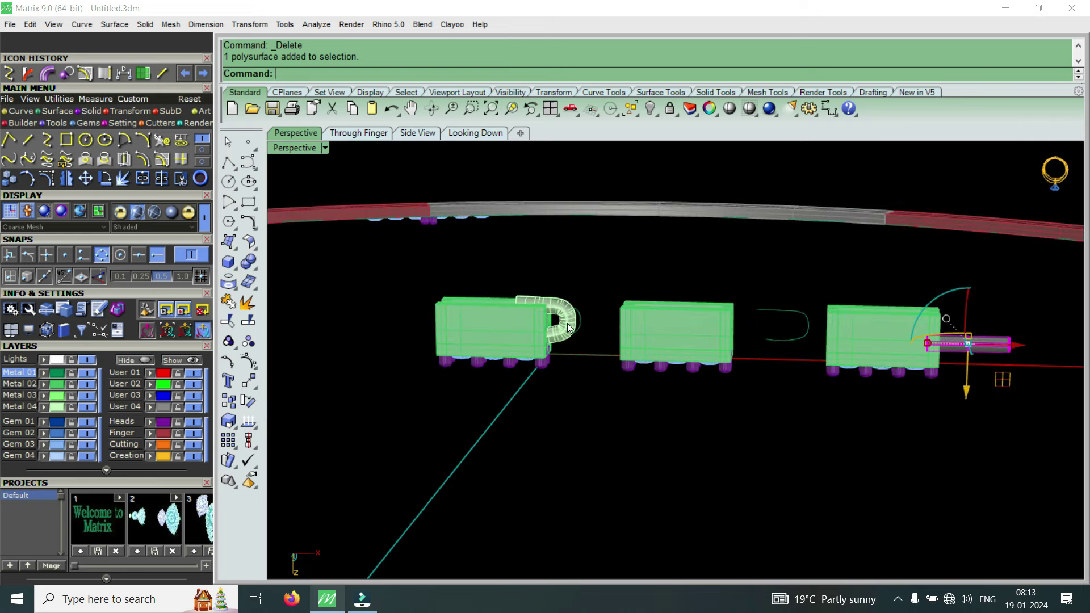
{"action": "scroll", "coordinate": [570, 329], "scroll_direction": "up", "scroll_amount": 1}
{"action": "scroll", "coordinate": [582, 344], "scroll_direction": "up", "scroll_amount": 2}
{"action": "scroll", "coordinate": [571, 352], "scroll_direction": "down", "scroll_amount": 2}
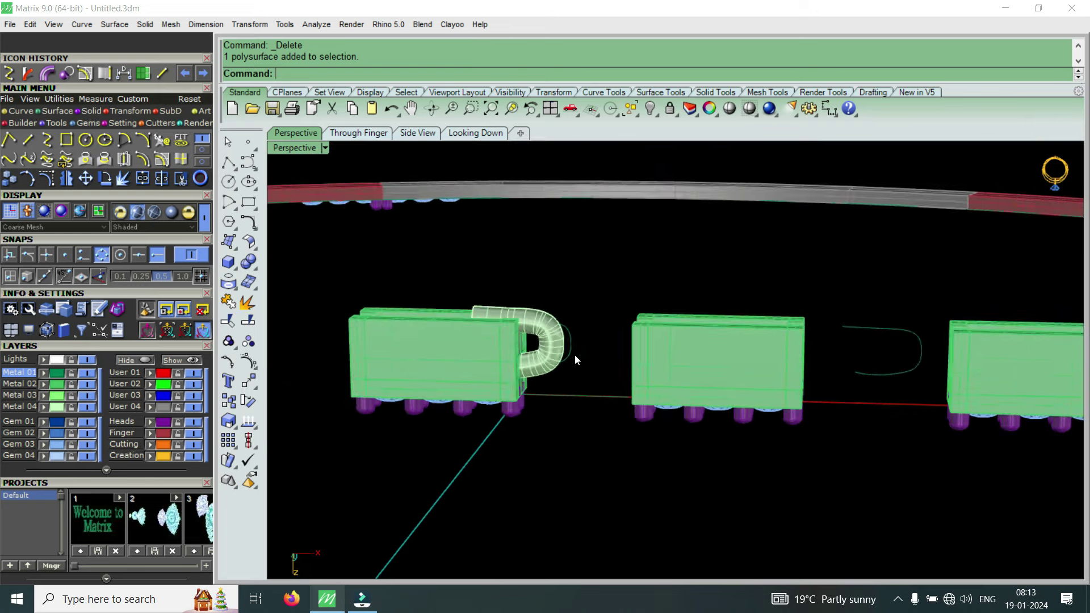
{"action": "scroll", "coordinate": [757, 356], "scroll_direction": "down", "scroll_amount": 2}
{"action": "mouse_move", "coordinate": [757, 357]}
{"action": "right_mouse_down"}
{"action": "mouse_move", "coordinate": [778, 380]}
{"action": "mouse_move", "coordinate": [818, 361]}
{"action": "right_mouse_up"}
{"action": "scroll", "coordinate": [781, 394], "scroll_direction": "up", "scroll_amount": 3}
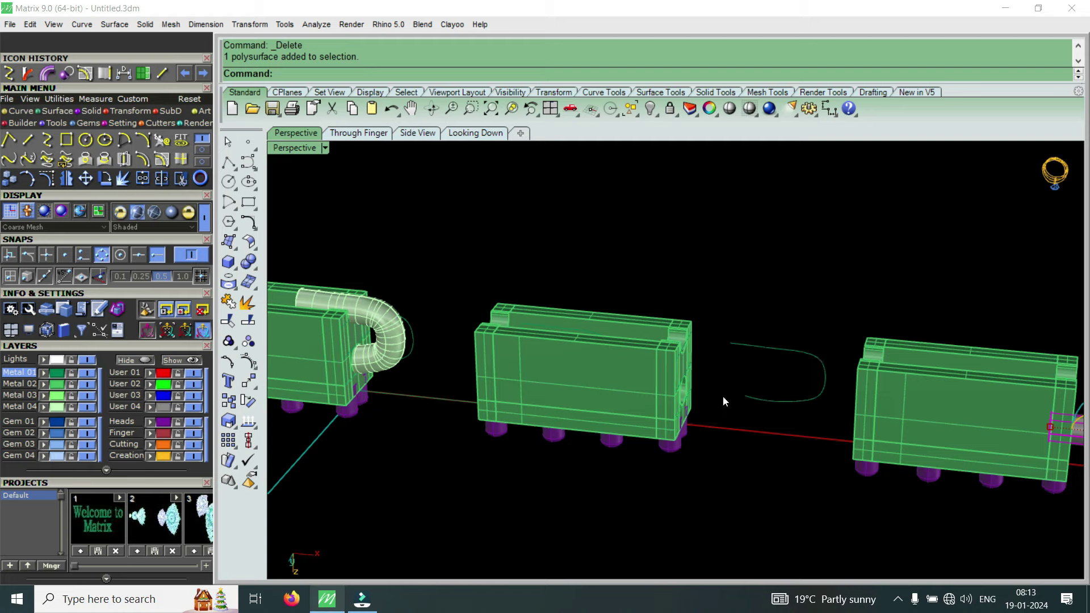
{"action": "scroll", "coordinate": [723, 395], "scroll_direction": "up", "scroll_amount": 3}
{"action": "scroll", "coordinate": [660, 382], "scroll_direction": "down", "scroll_amount": 3}
{"action": "scroll", "coordinate": [849, 395], "scroll_direction": "down", "scroll_amount": 3}
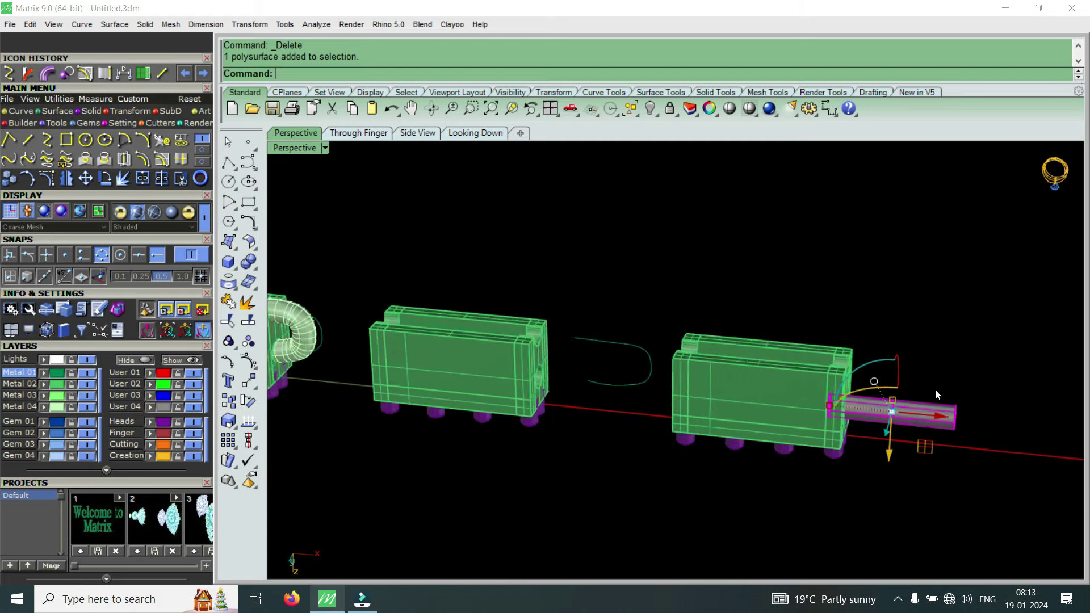
Slide the magenta hinge rod left into the third link's end, then zoom out to all three links
{"action": "left_click_drag", "start_coordinate": [942, 415], "coordinate": [903, 403]}
{"action": "scroll", "coordinate": [903, 403], "scroll_direction": "down", "scroll_amount": 2}
{"action": "scroll", "coordinate": [903, 403], "scroll_direction": "up", "scroll_amount": 5}
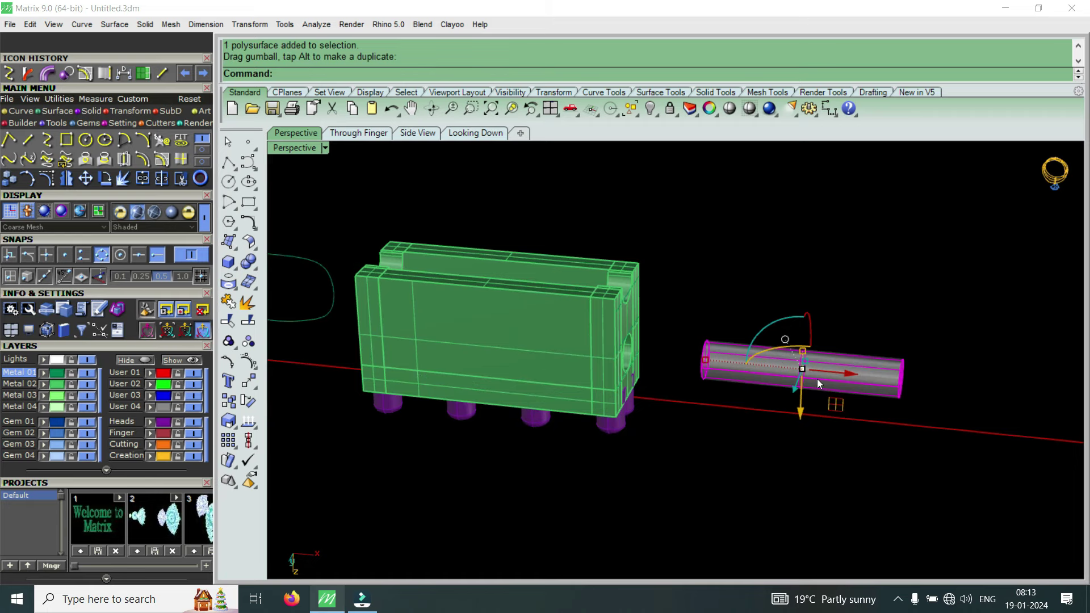
{"action": "scroll", "coordinate": [826, 370], "scroll_direction": "up", "scroll_amount": 1}
{"action": "scroll", "coordinate": [767, 386], "scroll_direction": "up", "scroll_amount": 2}
{"action": "scroll", "coordinate": [703, 357], "scroll_direction": "down", "scroll_amount": 3}
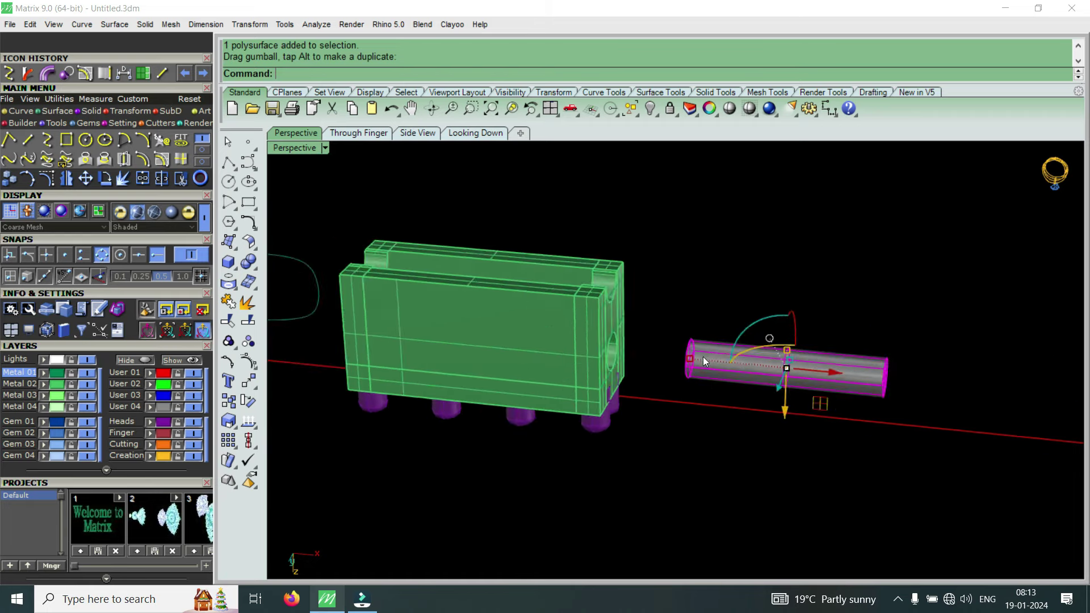
{"action": "scroll", "coordinate": [756, 390], "scroll_direction": "up", "scroll_amount": 2}
{"action": "left_click_drag", "start_coordinate": [938, 379], "coordinate": [801, 397]}
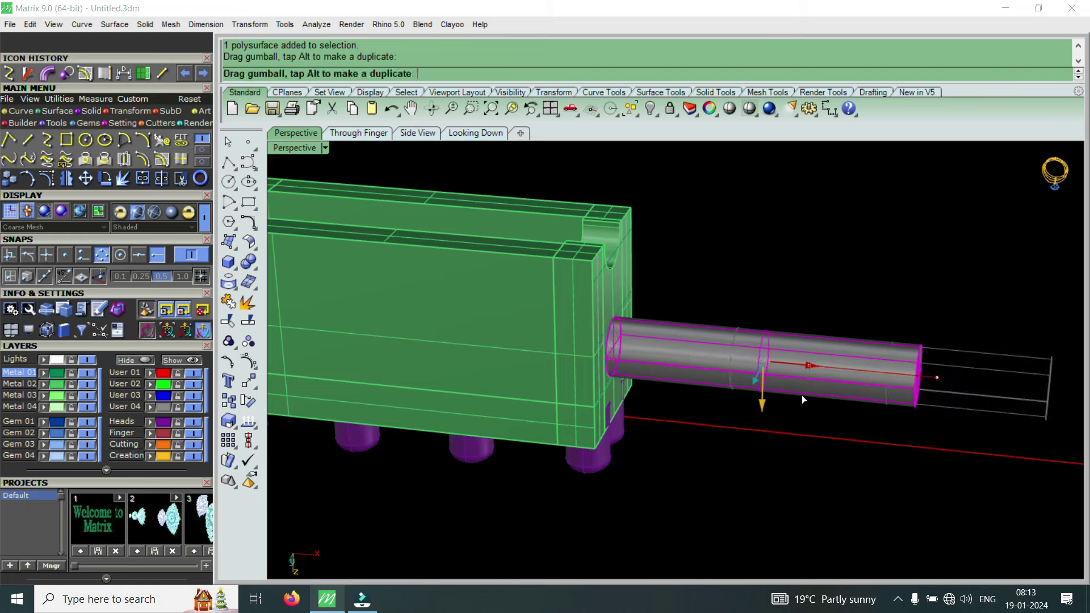
{"action": "scroll", "coordinate": [602, 345], "scroll_direction": "down", "scroll_amount": 3}
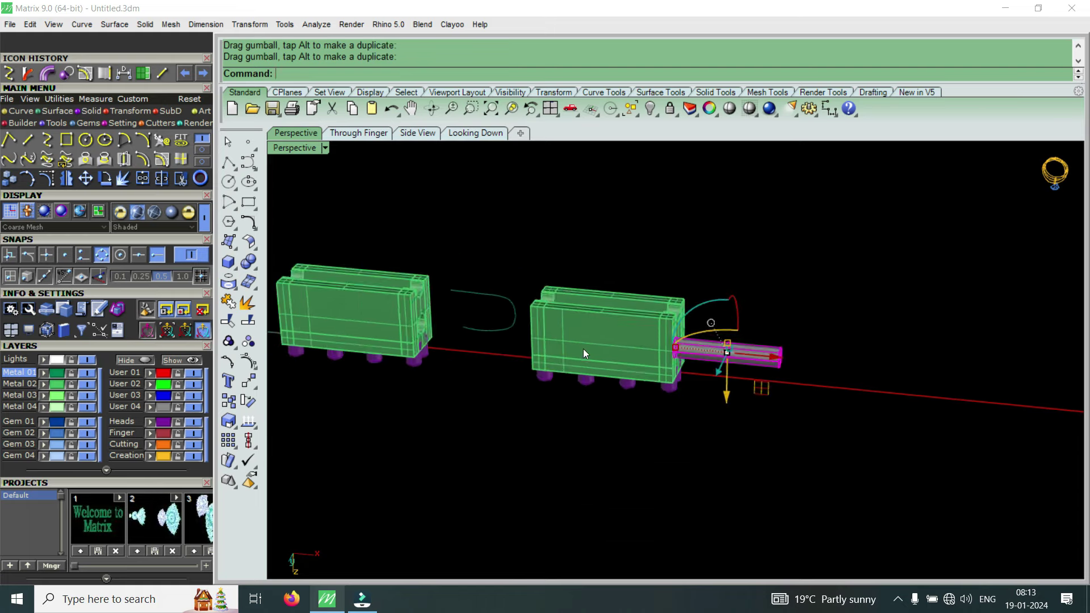
{"action": "scroll", "coordinate": [568, 352], "scroll_direction": "up", "scroll_amount": 3}
{"action": "scroll", "coordinate": [501, 358], "scroll_direction": "up", "scroll_amount": 1}
{"action": "scroll", "coordinate": [725, 356], "scroll_direction": "down", "scroll_amount": 2}
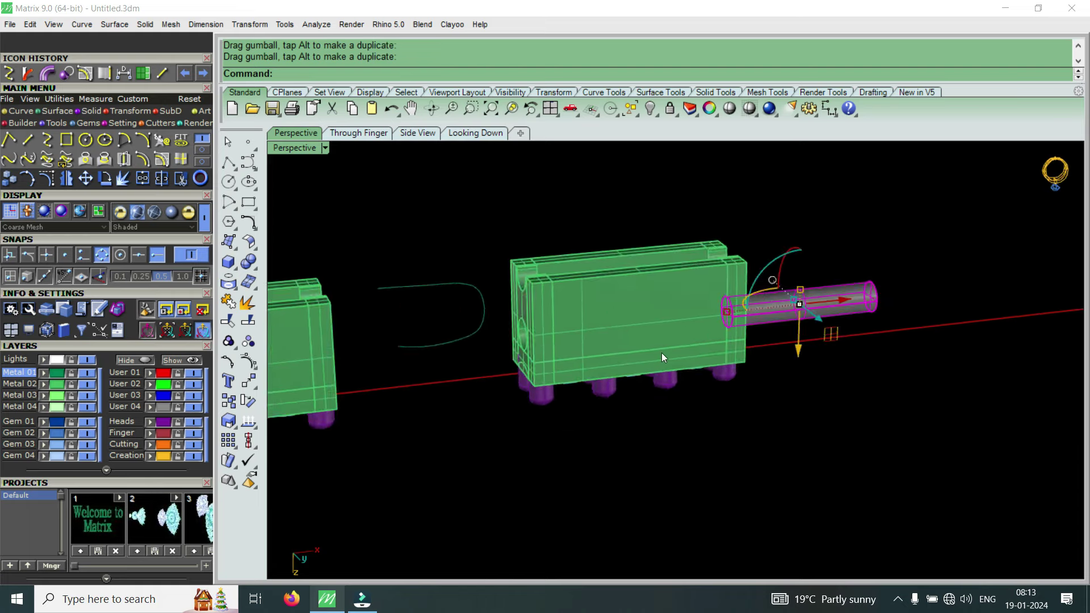
{"action": "scroll", "coordinate": [662, 352], "scroll_direction": "down", "scroll_amount": 2}
{"action": "scroll", "coordinate": [387, 360], "scroll_direction": "up", "scroll_amount": 1}
{"action": "scroll", "coordinate": [352, 357], "scroll_direction": "down", "scroll_amount": 1}
{"action": "scroll", "coordinate": [403, 380], "scroll_direction": "up", "scroll_amount": 2}
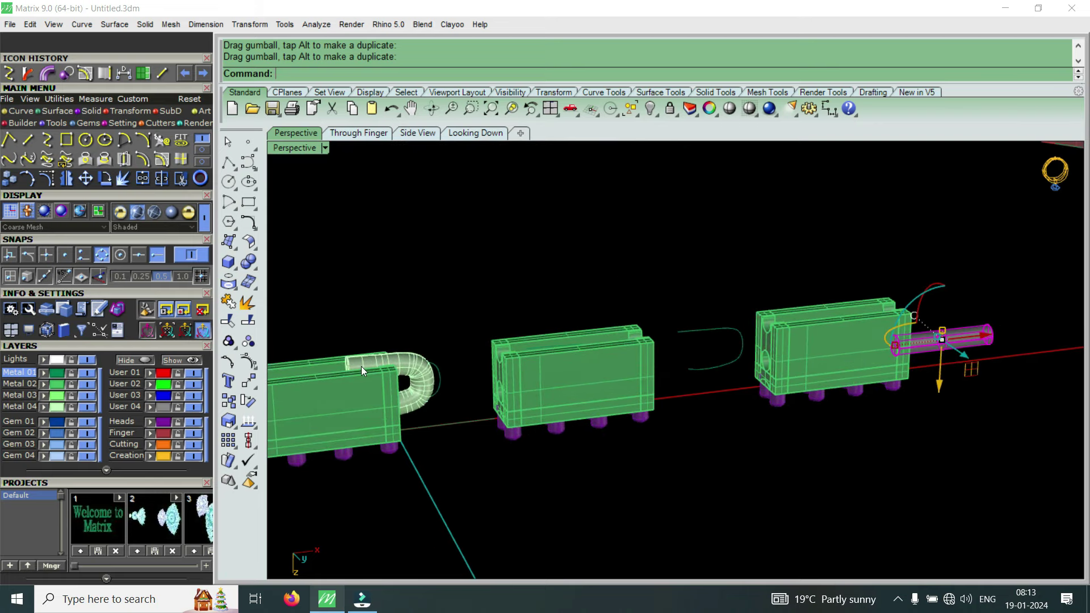
{"action": "scroll", "coordinate": [361, 368], "scroll_direction": "up", "scroll_amount": 2}
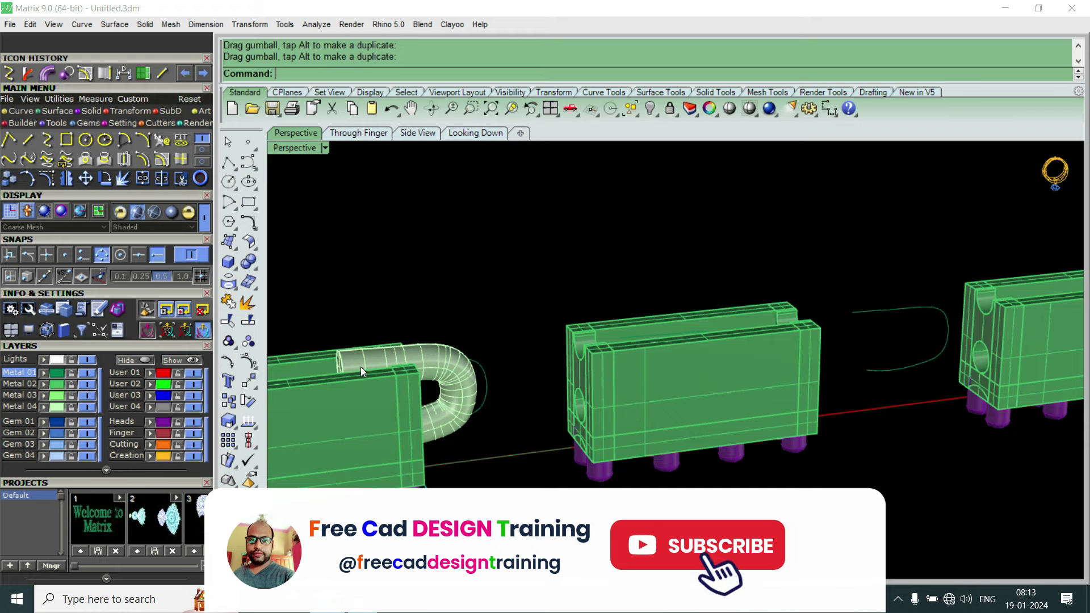
{"action": "scroll", "coordinate": [343, 362], "scroll_direction": "down", "scroll_amount": 4}
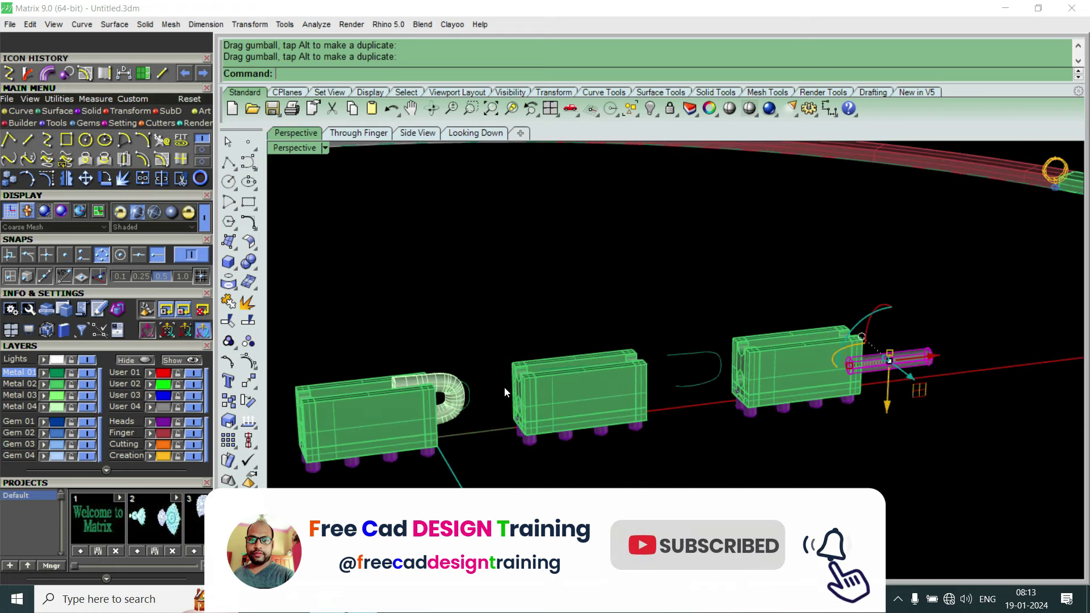
{"action": "mouse_move", "coordinate": [535, 378]}
{"action": "right_mouse_down"}
{"action": "mouse_move", "coordinate": [599, 322]}
{"action": "mouse_move", "coordinate": [596, 443]}
{"action": "mouse_move", "coordinate": [607, 434]}
{"action": "mouse_move", "coordinate": [603, 352]}
{"action": "mouse_move", "coordinate": [596, 453]}
{"action": "right_mouse_up"}
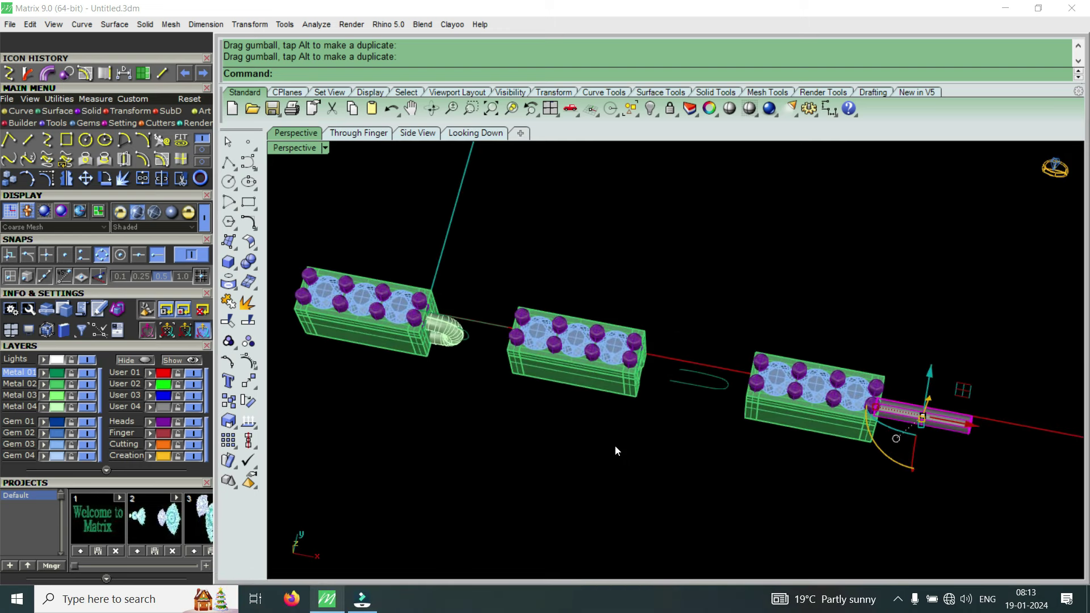
{"action": "scroll", "coordinate": [653, 418], "scroll_direction": "down", "scroll_amount": 2}
{"action": "scroll", "coordinate": [640, 408], "scroll_direction": "down", "scroll_amount": 3}
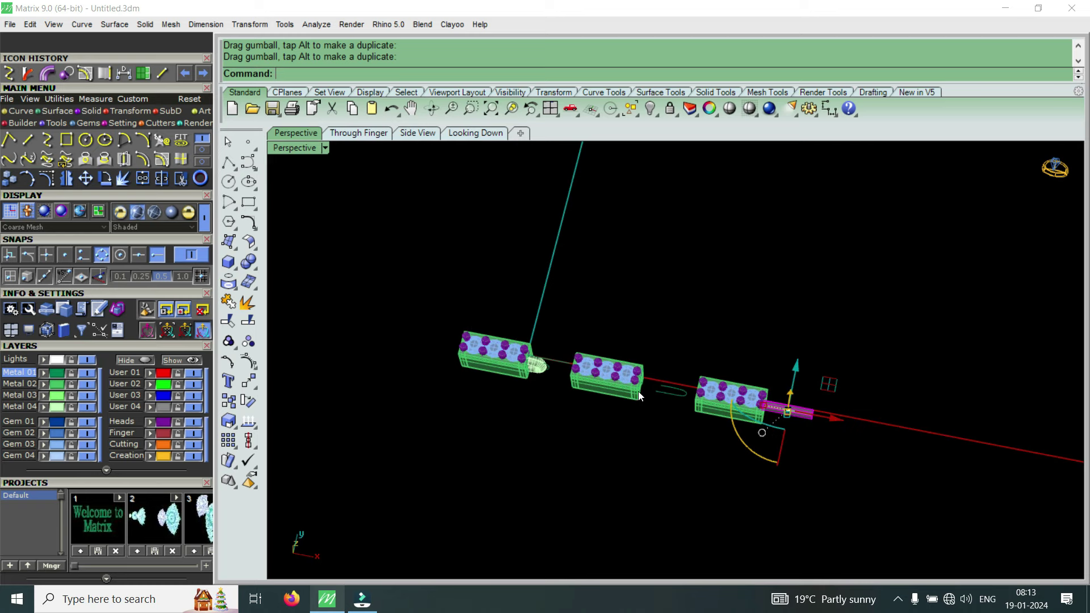
{"action": "scroll", "coordinate": [653, 429], "scroll_direction": "up", "scroll_amount": 3}
{"action": "right_click_drag", "start_coordinate": [668, 431], "coordinate": [664, 288]}
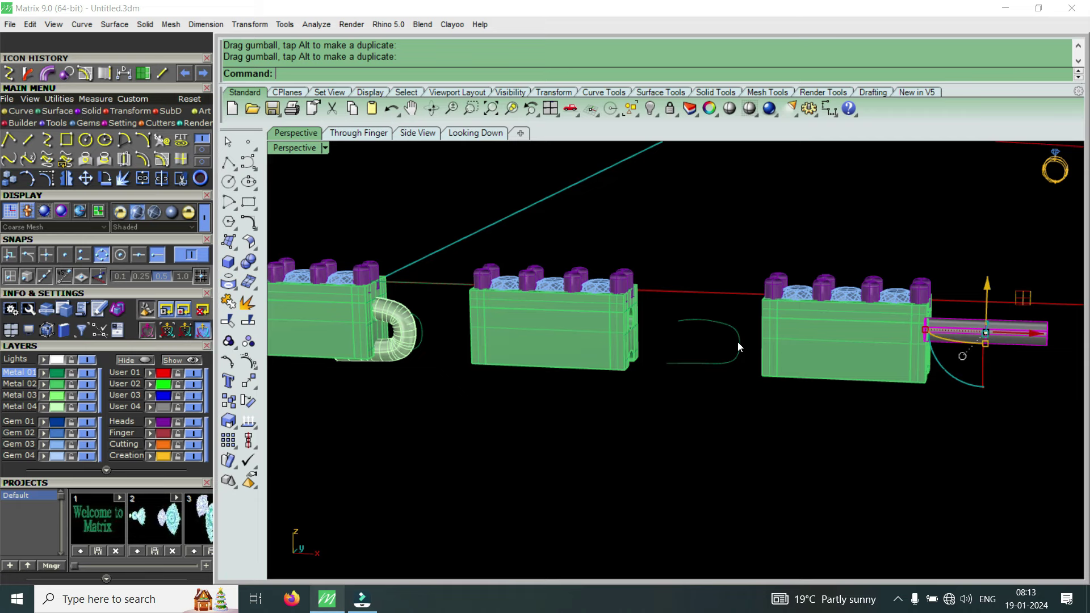
{"action": "mouse_move", "coordinate": [756, 340]}
{"action": "right_mouse_down"}
{"action": "mouse_move", "coordinate": [767, 377]}
{"action": "mouse_move", "coordinate": [762, 300]}
{"action": "mouse_move", "coordinate": [739, 234]}
{"action": "right_mouse_up"}
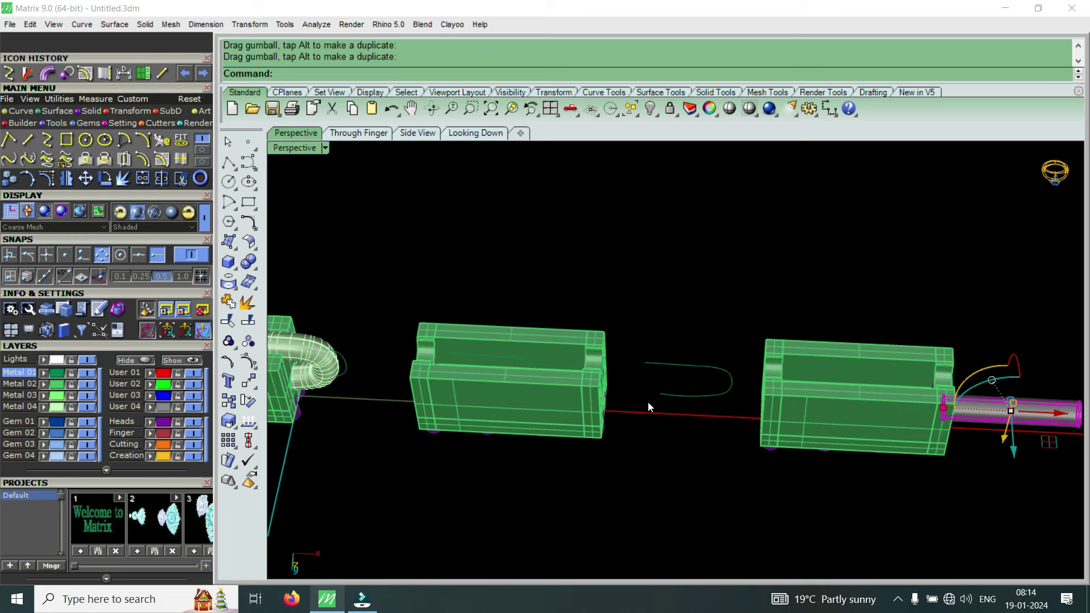
{"action": "scroll", "coordinate": [671, 368], "scroll_direction": "down", "scroll_amount": 2}
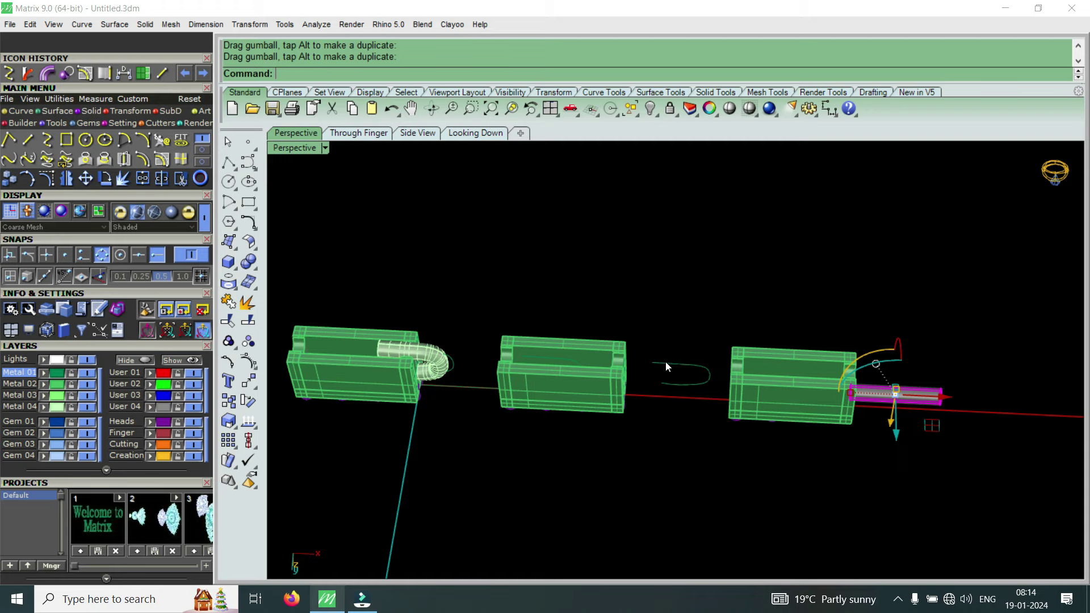
{"action": "mouse_move", "coordinate": [705, 293]}
{"action": "right_mouse_down"}
{"action": "mouse_move", "coordinate": [675, 428]}
{"action": "mouse_move", "coordinate": [753, 392]}
{"action": "right_mouse_up"}
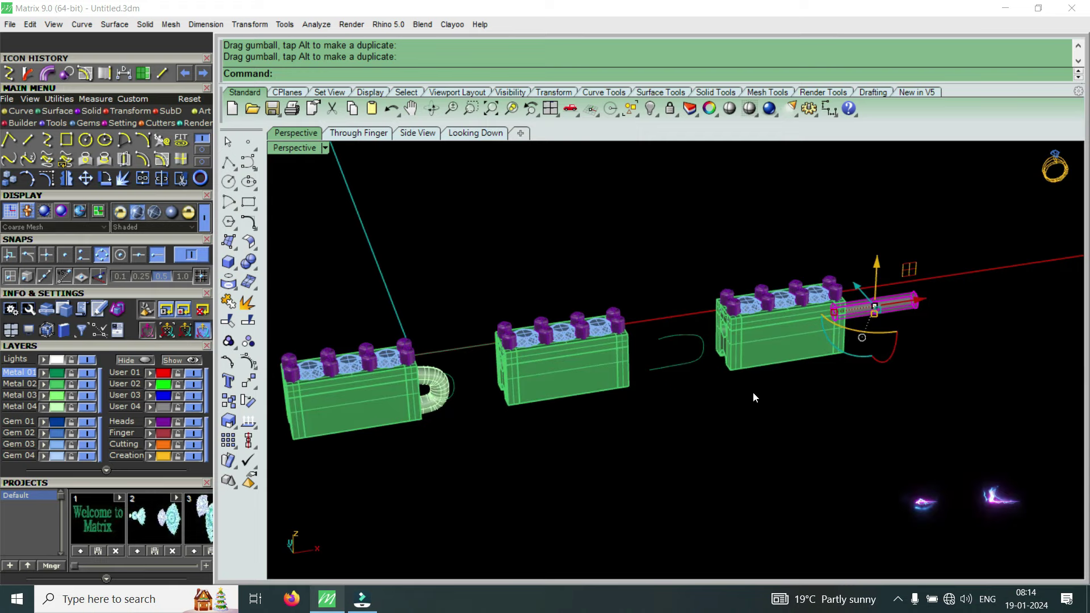
{"action": "mouse_move", "coordinate": [670, 348]}
{"action": "right_mouse_down"}
{"action": "mouse_move", "coordinate": [660, 402]}
{"action": "mouse_move", "coordinate": [644, 276]}
{"action": "right_mouse_up"}
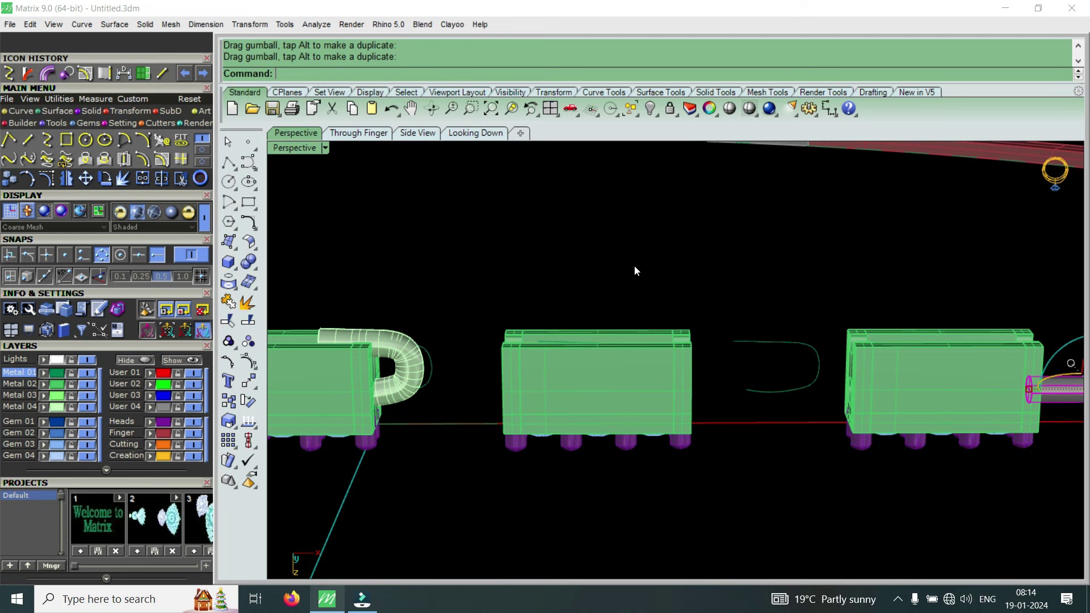
{"action": "scroll", "coordinate": [739, 328], "scroll_direction": "down", "scroll_amount": 2}
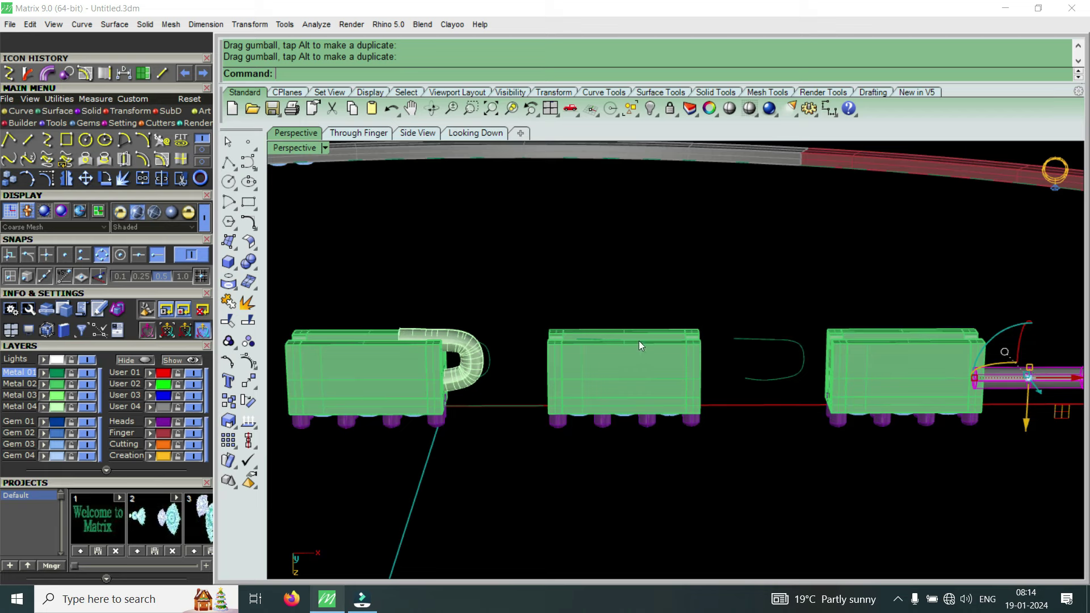
{"action": "right_click_drag", "start_coordinate": [638, 340], "coordinate": [638, 438]}
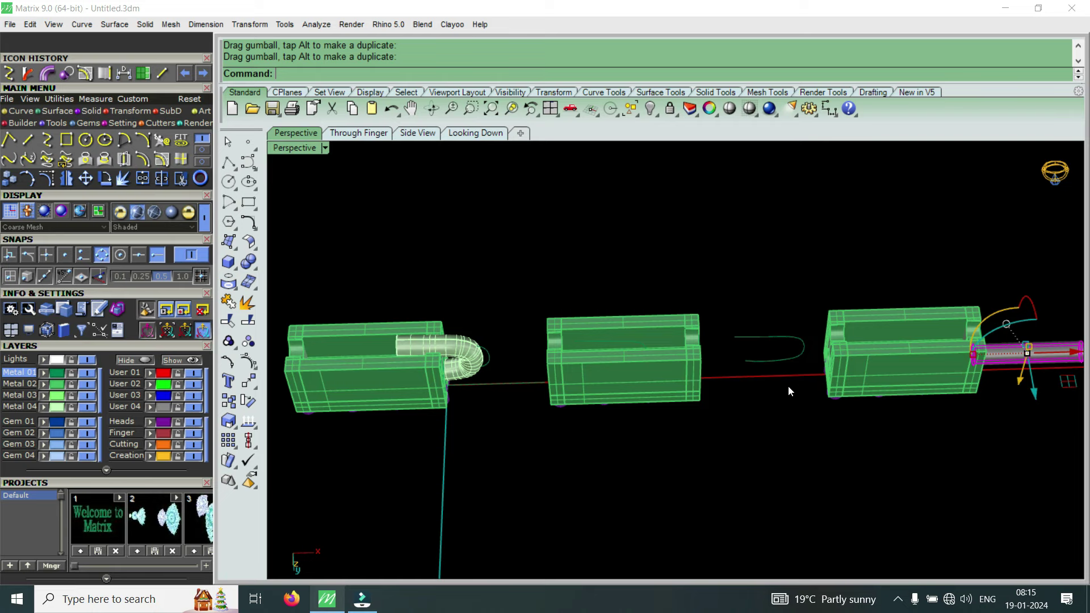
{"action": "mouse_move", "coordinate": [783, 313]}
{"action": "right_mouse_down"}
{"action": "mouse_move", "coordinate": [737, 425]}
{"action": "mouse_move", "coordinate": [709, 435]}
{"action": "right_mouse_up"}
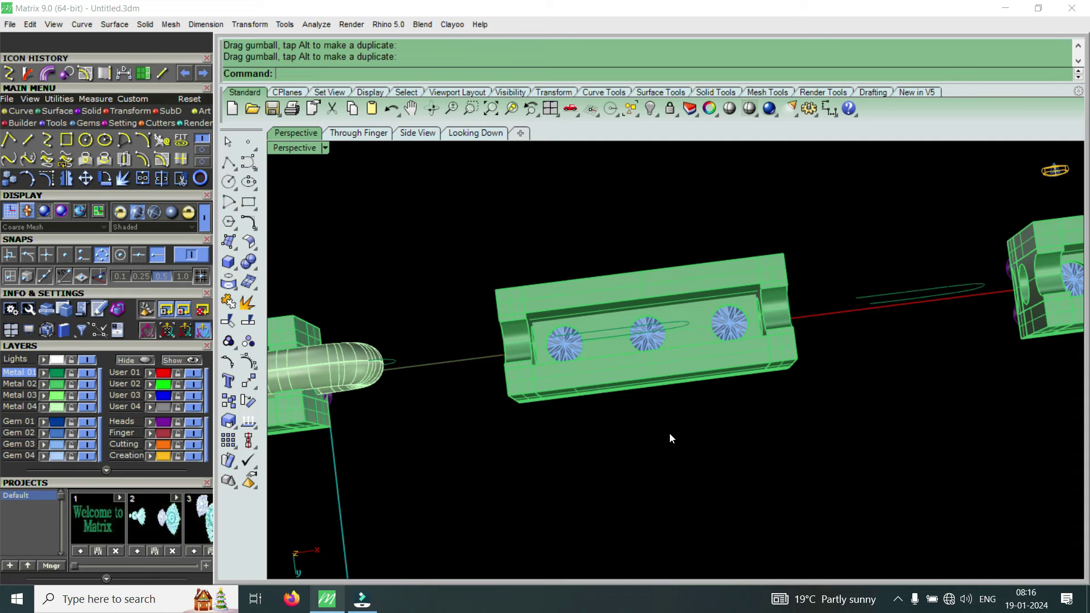
{"action": "scroll", "coordinate": [670, 435], "scroll_direction": "down", "scroll_amount": 3}
{"action": "mouse_move", "coordinate": [679, 430]}
{"action": "right_mouse_down"}
{"action": "mouse_move", "coordinate": [625, 288]}
{"action": "mouse_move", "coordinate": [600, 268]}
{"action": "right_mouse_up"}
{"action": "scroll", "coordinate": [604, 407], "scroll_direction": "up", "scroll_amount": 2}
{"action": "scroll", "coordinate": [604, 404], "scroll_direction": "up", "scroll_amount": 3}
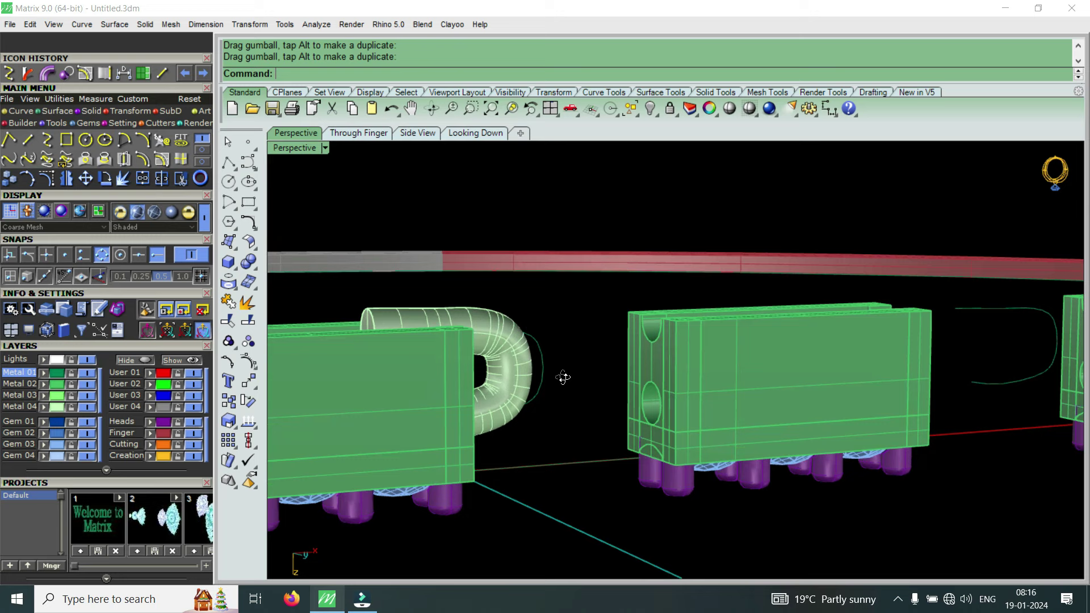
{"action": "scroll", "coordinate": [622, 360], "scroll_direction": "down", "scroll_amount": 1}
{"action": "mouse_move", "coordinate": [623, 360]}
{"action": "right_mouse_down"}
{"action": "mouse_move", "coordinate": [757, 410]}
{"action": "mouse_move", "coordinate": [659, 330]}
{"action": "mouse_move", "coordinate": [751, 364]}
{"action": "right_mouse_up"}
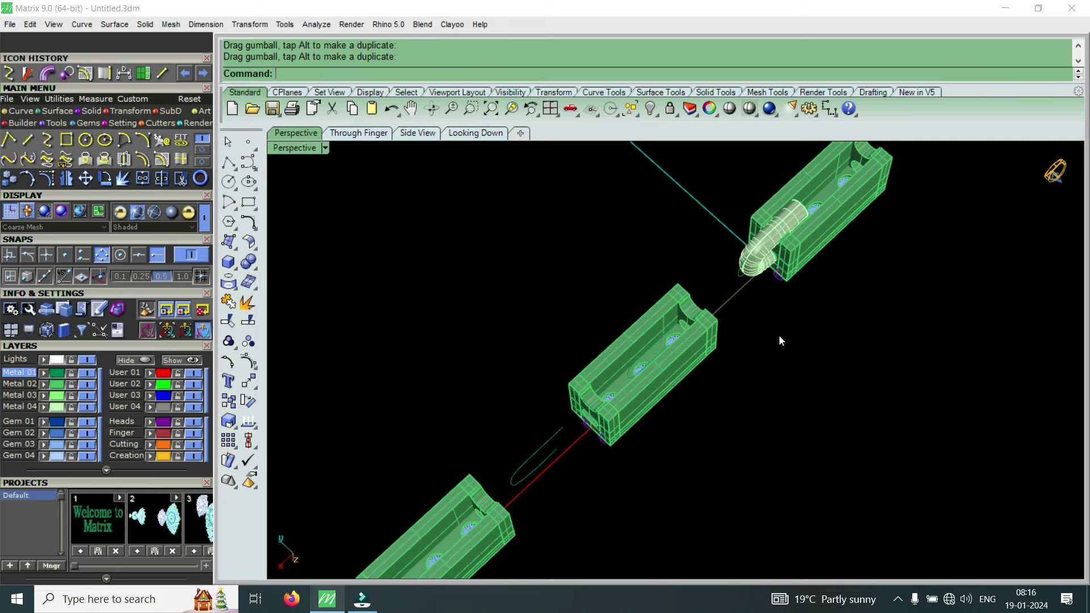
{"action": "right_click_drag", "start_coordinate": [780, 341], "coordinate": [522, 320]}
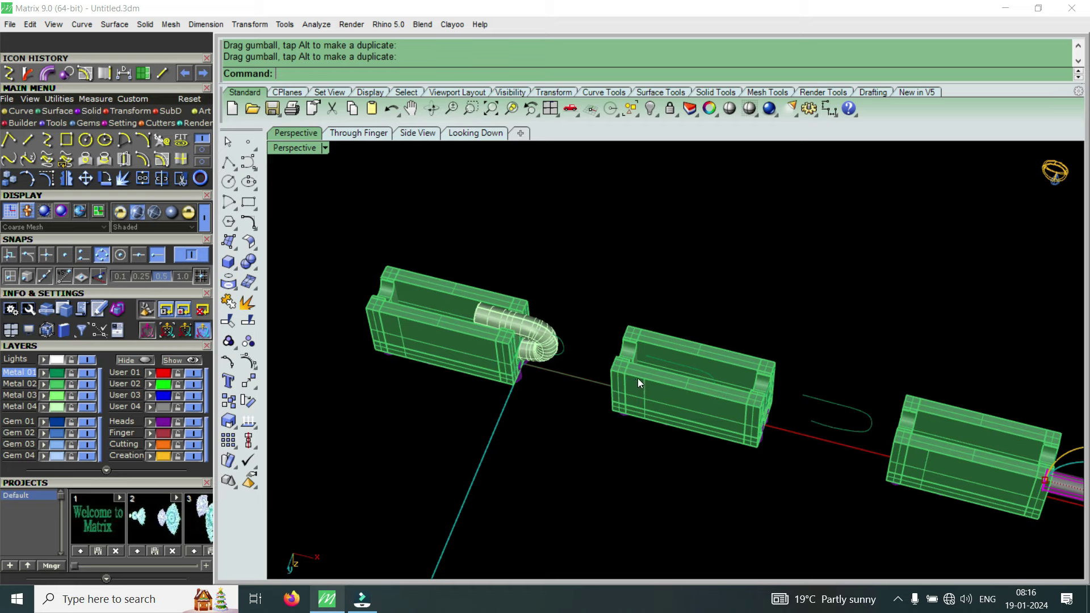
{"action": "mouse_move", "coordinate": [583, 372]}
{"action": "right_mouse_down"}
{"action": "mouse_move", "coordinate": [548, 356]}
{"action": "mouse_move", "coordinate": [577, 426]}
{"action": "right_mouse_up"}
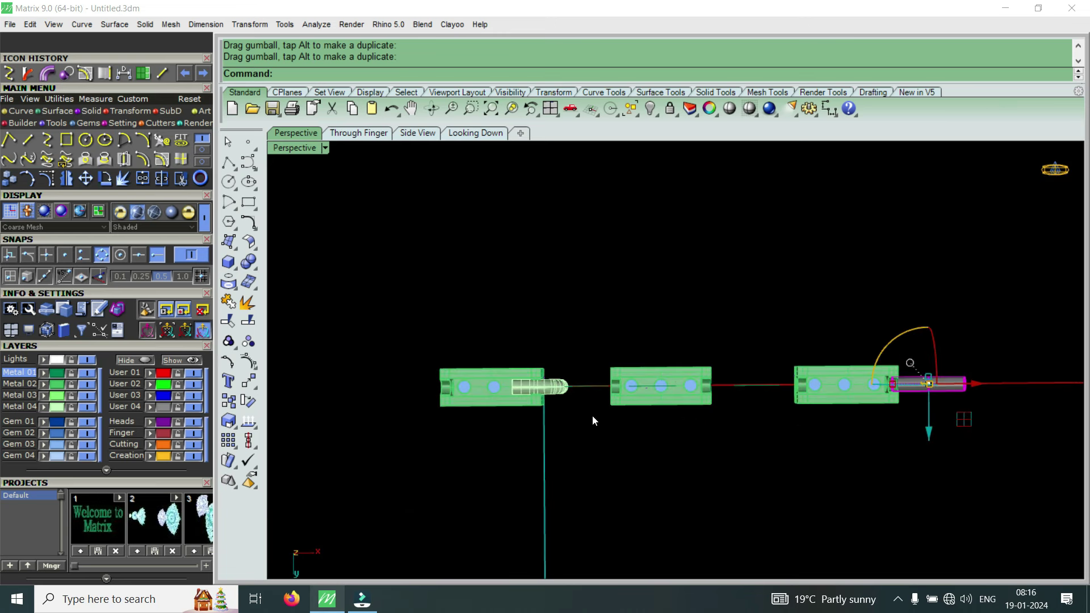
{"action": "mouse_move", "coordinate": [594, 388]}
{"action": "right_mouse_down"}
{"action": "mouse_move", "coordinate": [627, 371]}
{"action": "mouse_move", "coordinate": [634, 433]}
{"action": "right_mouse_up"}
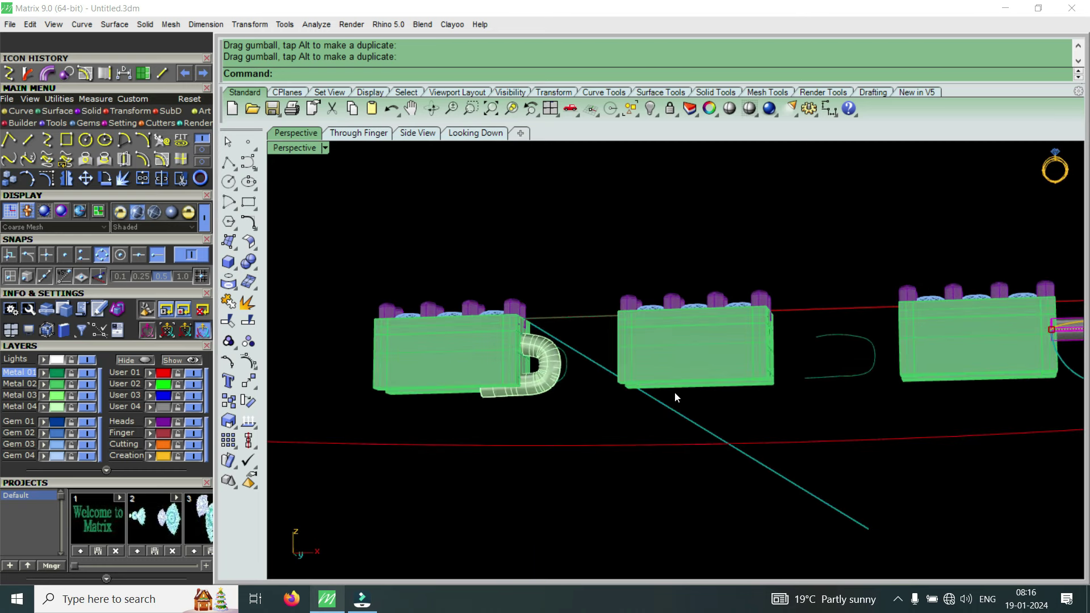
{"action": "right_click_drag", "start_coordinate": [656, 366], "coordinate": [640, 420]}
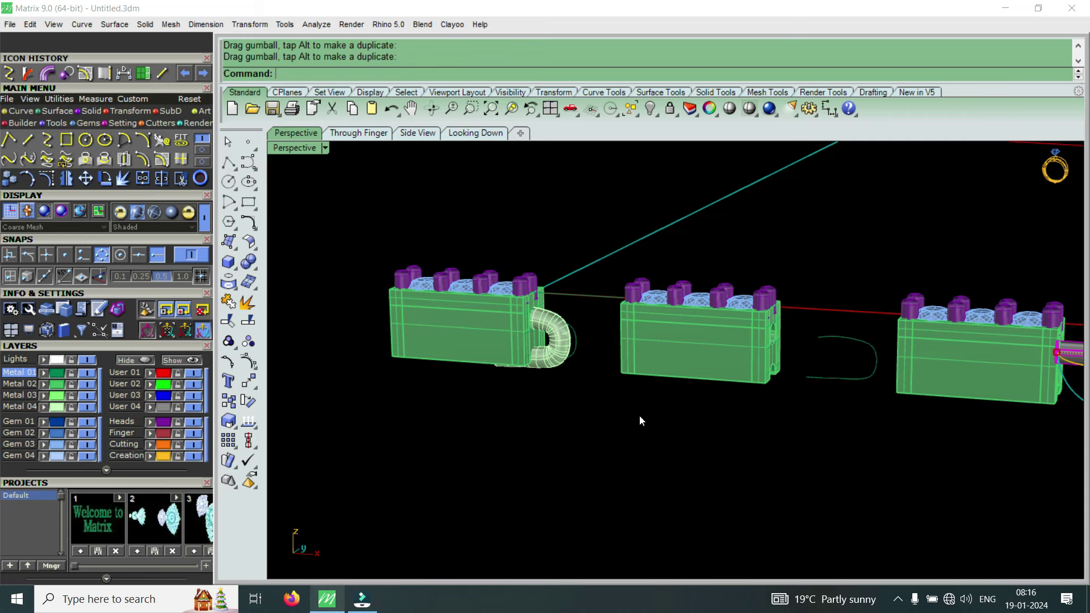
{"action": "mouse_move", "coordinate": [594, 441]}
{"action": "right_mouse_down"}
{"action": "mouse_move", "coordinate": [594, 387]}
{"action": "mouse_move", "coordinate": [568, 299]}
{"action": "mouse_move", "coordinate": [527, 414]}
{"action": "mouse_move", "coordinate": [498, 284]}
{"action": "mouse_move", "coordinate": [529, 284]}
{"action": "right_mouse_up"}
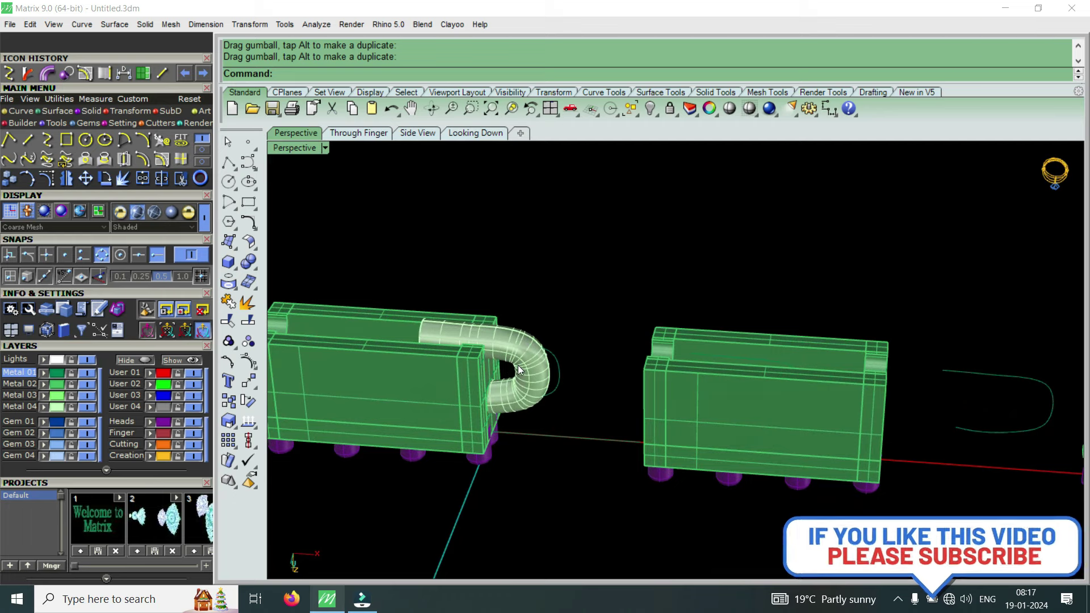
{"action": "scroll", "coordinate": [546, 352], "scroll_direction": "down", "scroll_amount": 4}
{"action": "right_click_drag", "start_coordinate": [573, 338], "coordinate": [625, 380]}
{"action": "scroll", "coordinate": [625, 380], "scroll_direction": "up", "scroll_amount": 2}
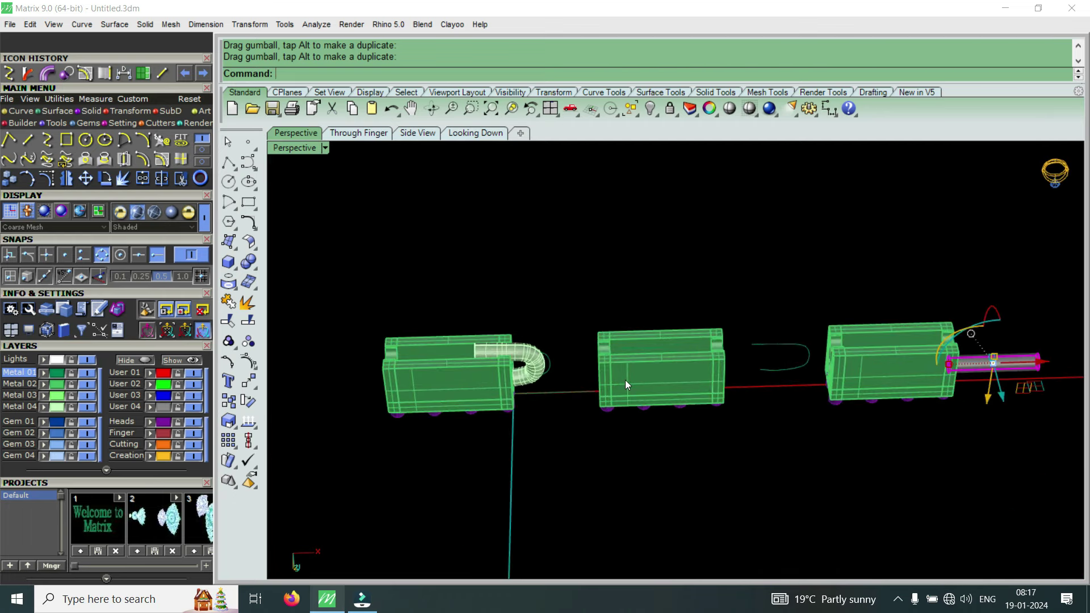
{"action": "right_click_drag", "start_coordinate": [625, 376], "coordinate": [698, 352]}
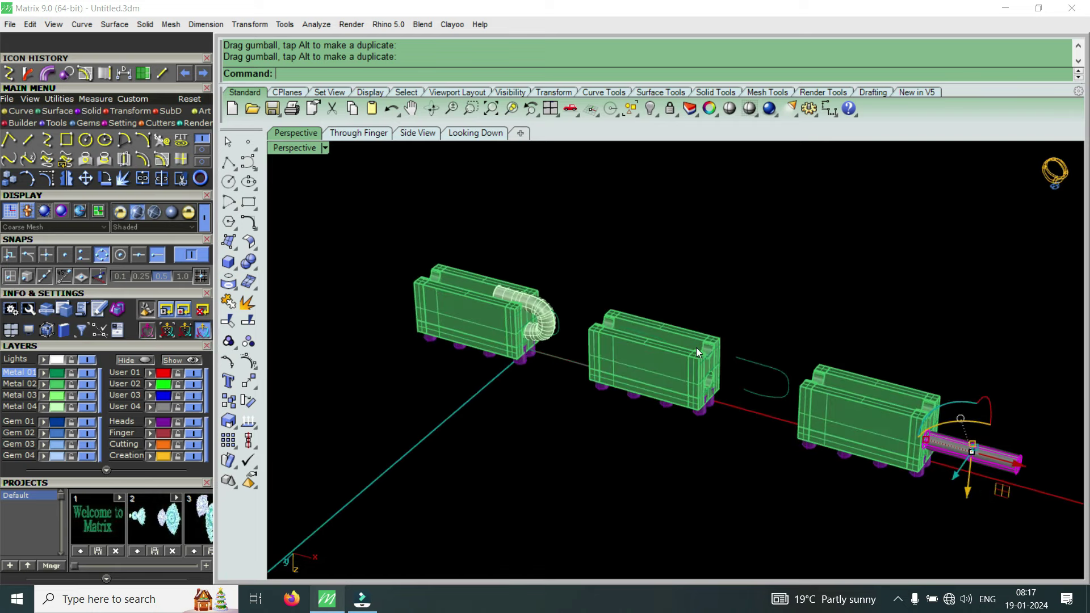
{"action": "mouse_move", "coordinate": [679, 336]}
{"action": "right_mouse_down"}
{"action": "mouse_move", "coordinate": [672, 310]}
{"action": "mouse_move", "coordinate": [783, 329]}
{"action": "right_mouse_up"}
{"action": "scroll", "coordinate": [672, 311], "scroll_direction": "up", "scroll_amount": 2}
{"action": "scroll", "coordinate": [672, 311], "scroll_direction": "down", "scroll_amount": 2}
{"action": "scroll", "coordinate": [782, 386], "scroll_direction": "up", "scroll_amount": 2}
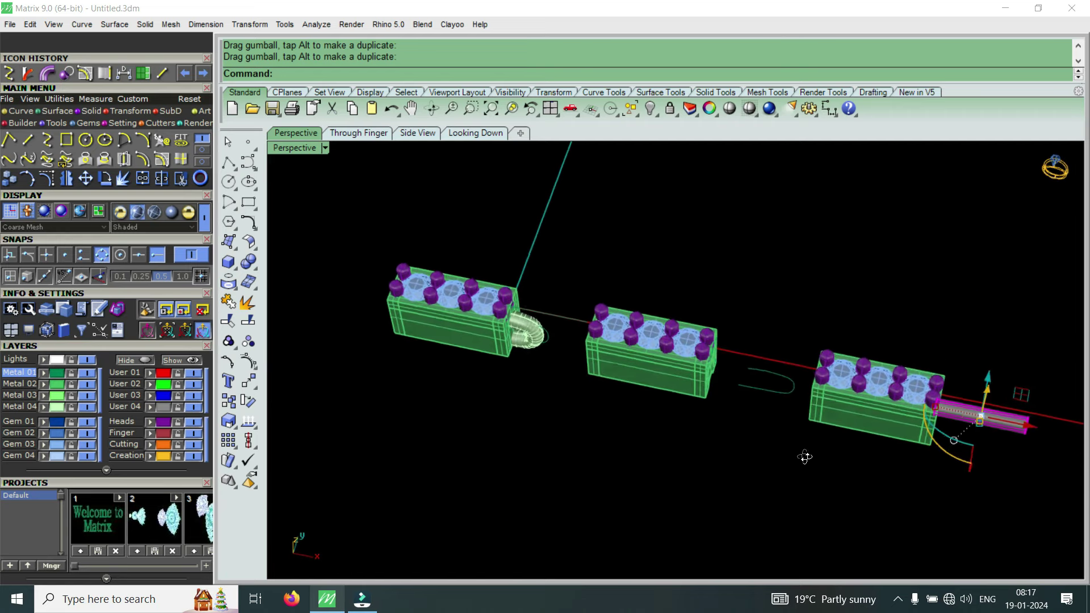
{"action": "scroll", "coordinate": [783, 392], "scroll_direction": "up", "scroll_amount": 3}
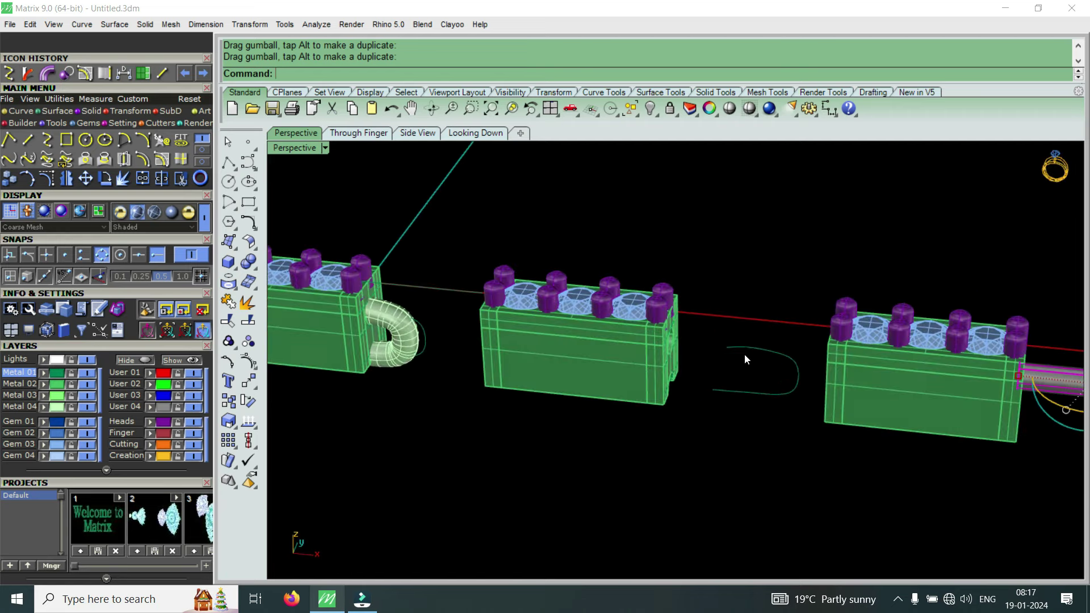
{"action": "scroll", "coordinate": [745, 359], "scroll_direction": "down", "scroll_amount": 2}
{"action": "scroll", "coordinate": [746, 359], "scroll_direction": "down", "scroll_amount": 2}
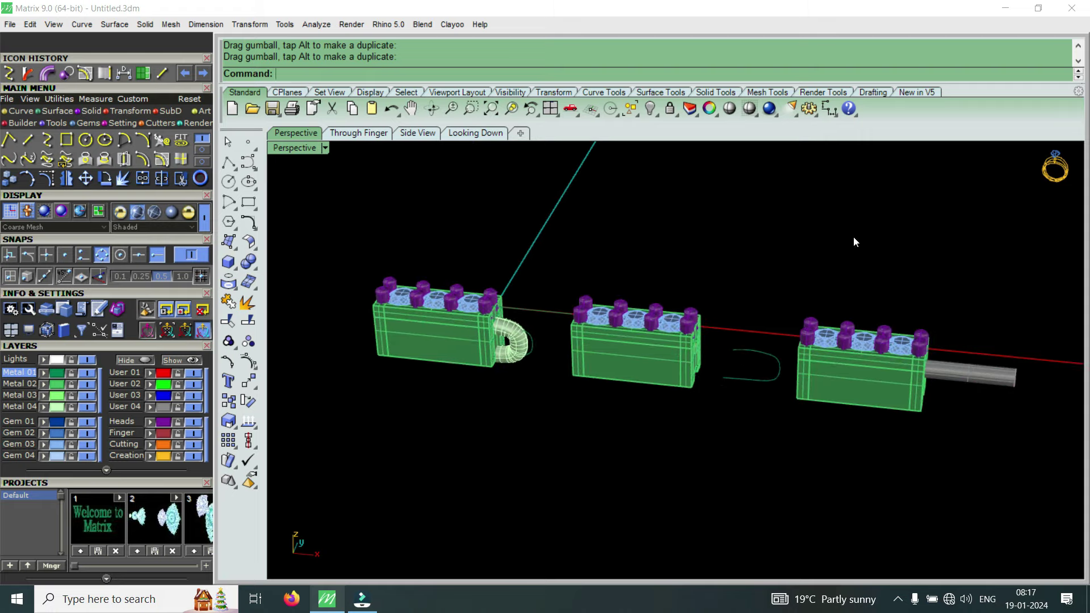